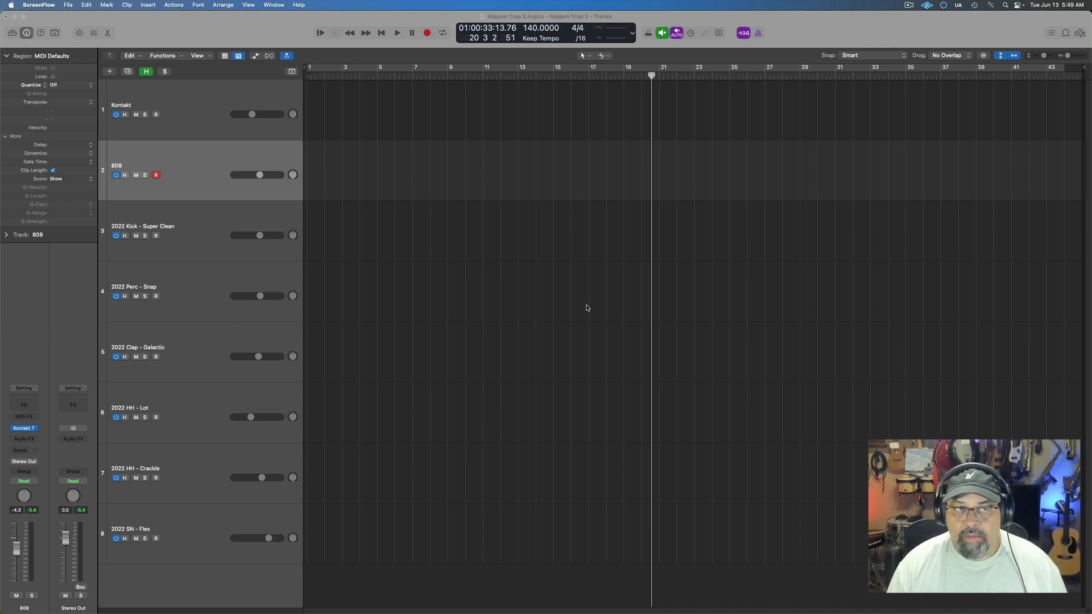
Switch to Chrome and generate music in MusicLM from the prompt "Traditional Japanese Kabuki ensemble"
{"action": "key", "text": "super+Tab"}
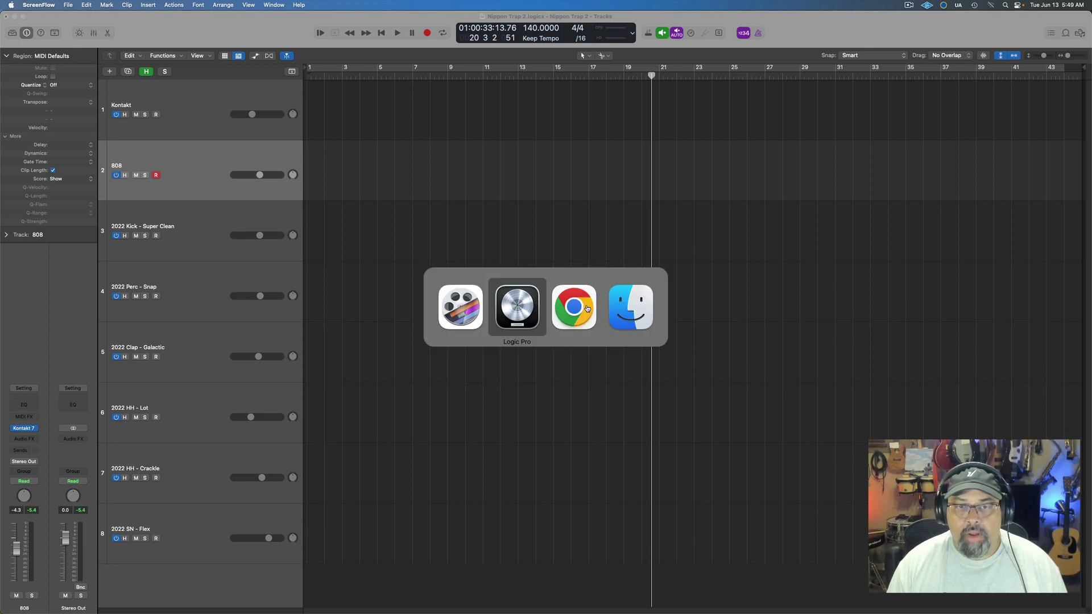
{"action": "left_click", "coordinate": [587, 308]}
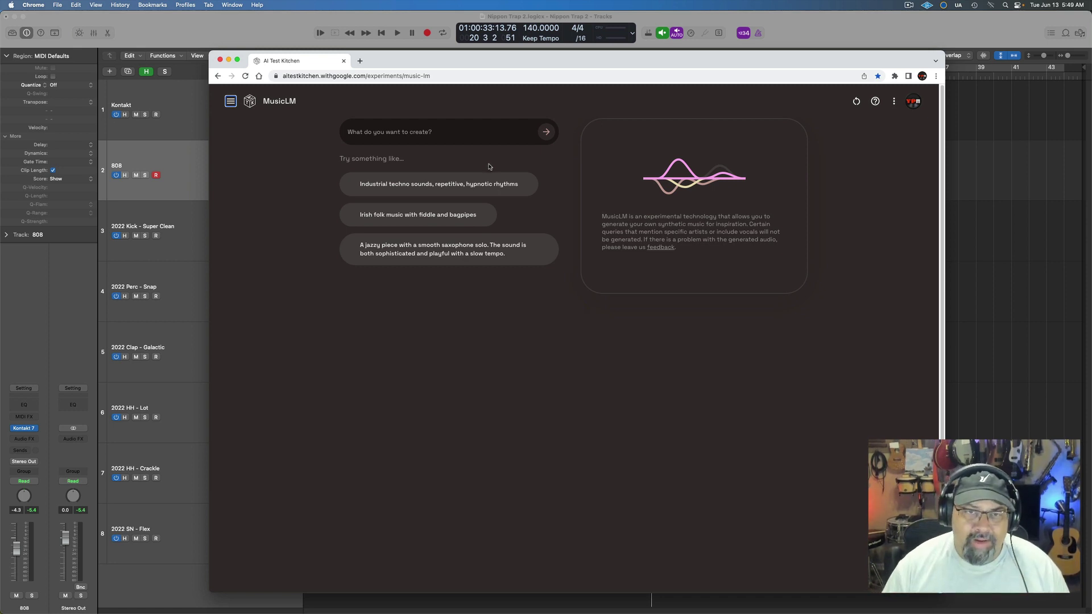
{"action": "left_click", "coordinate": [482, 131]}
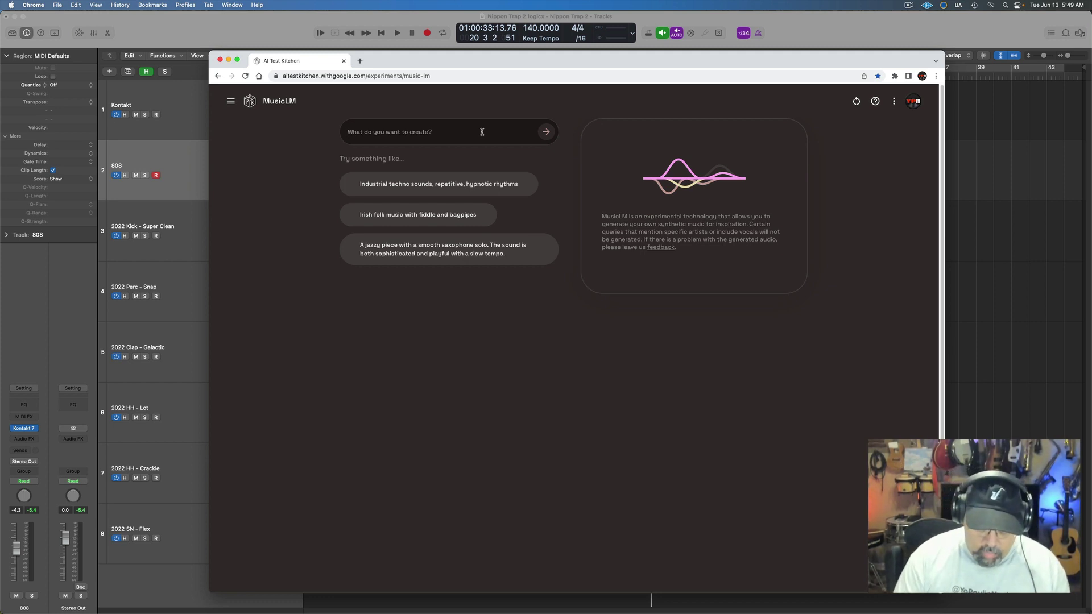
{"action": "type", "text": "Tr"}
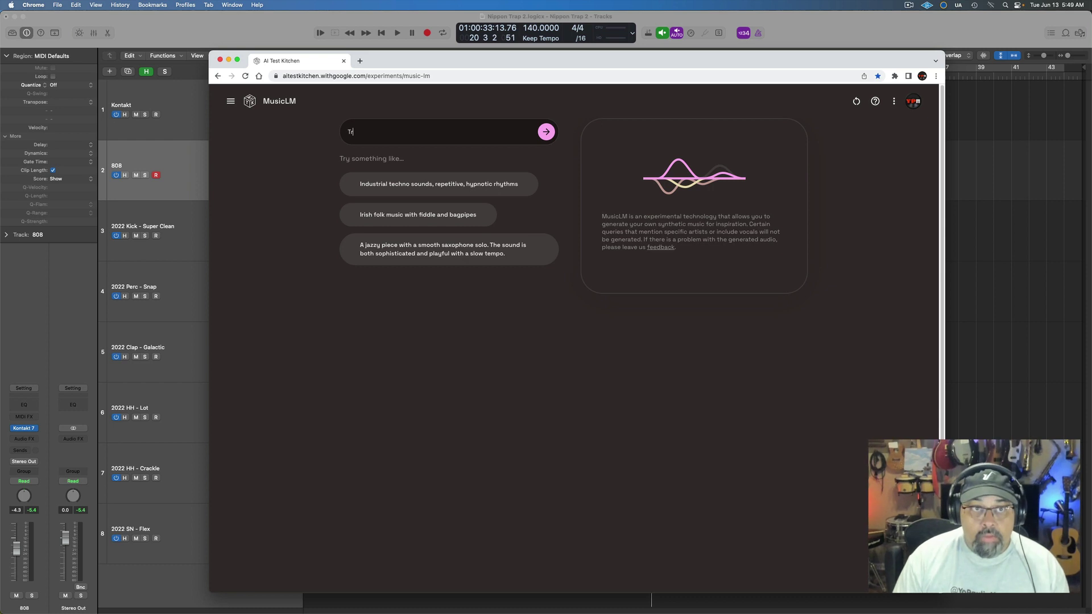
{"action": "type", "text": "aditional Kor"}
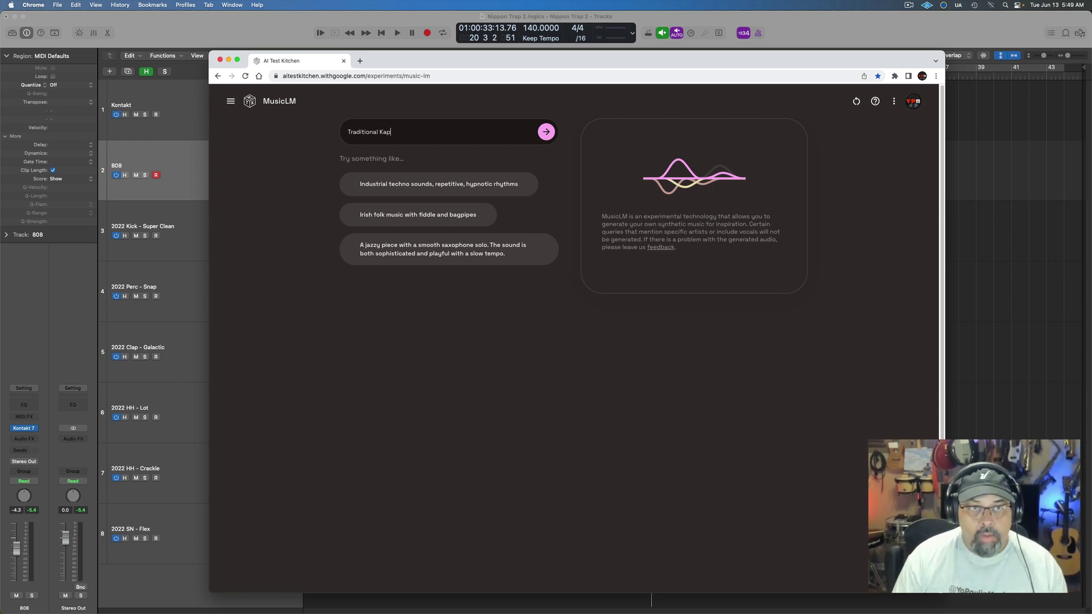
{"action": "key", "text": "BackSpace"}
{"action": "key", "text": "BackSpace"}
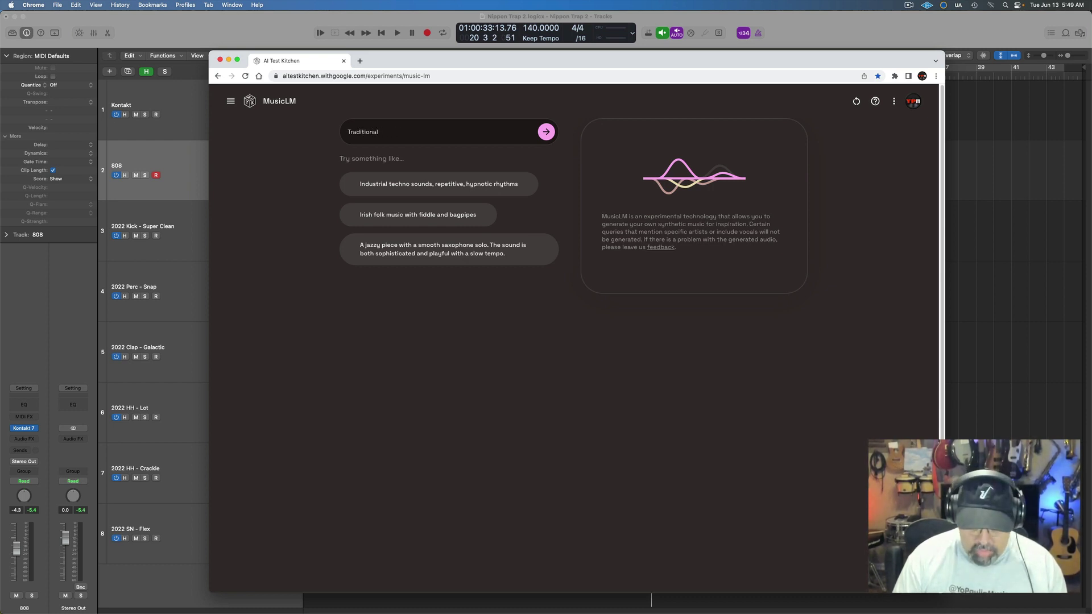
{"action": "type", "text": "Japanese a"}
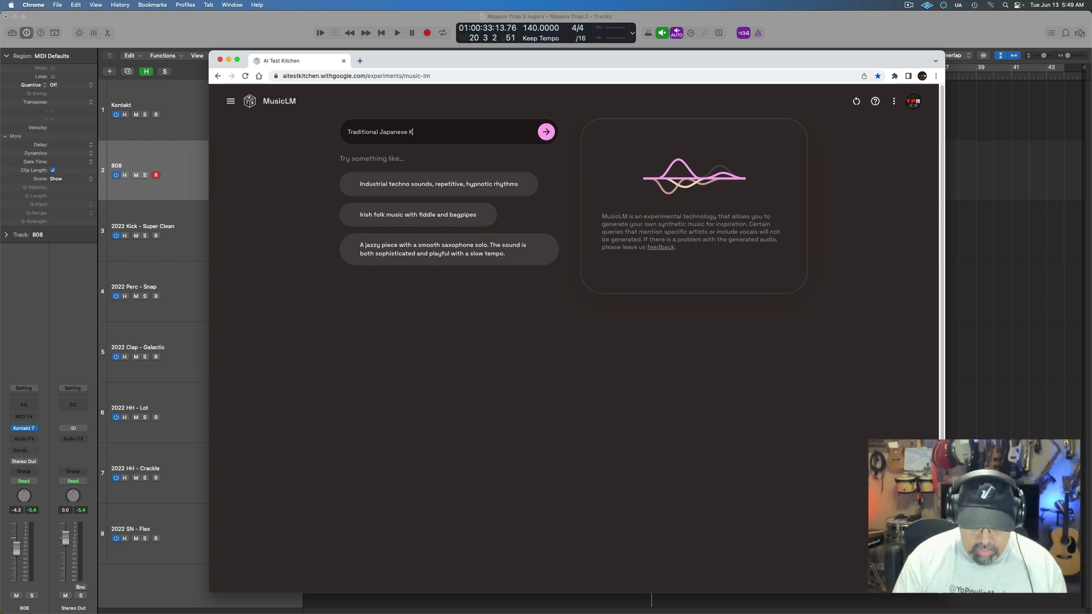
{"action": "type", "text": "abuki ensemble"}
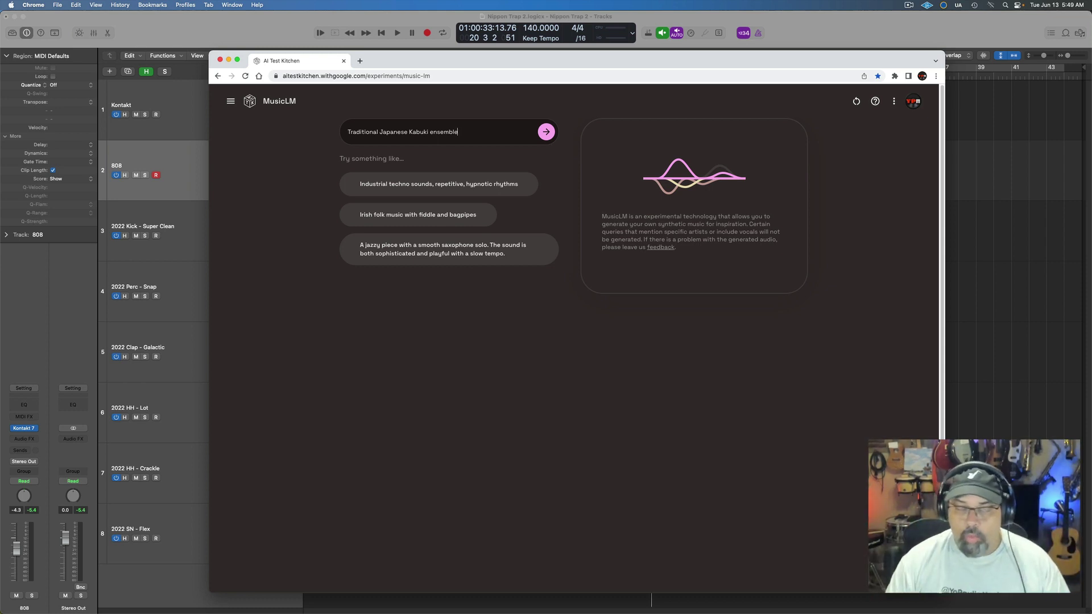
{"action": "left_click", "coordinate": [547, 134]}
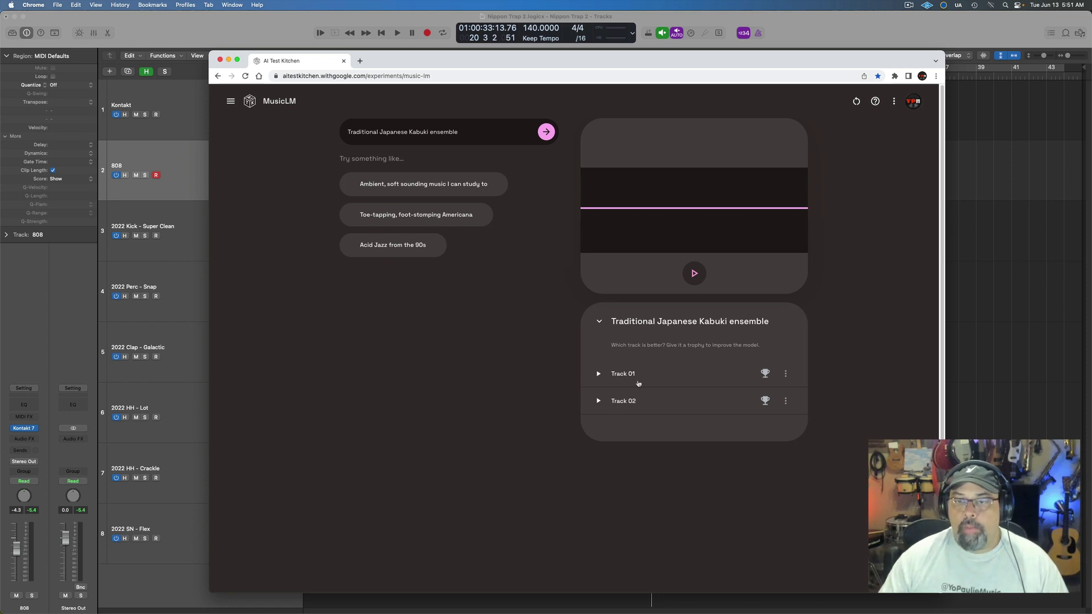
Download both generated Kabuki ensemble tracks, Track 01 and Track 02
{"action": "left_click", "coordinate": [785, 375]}
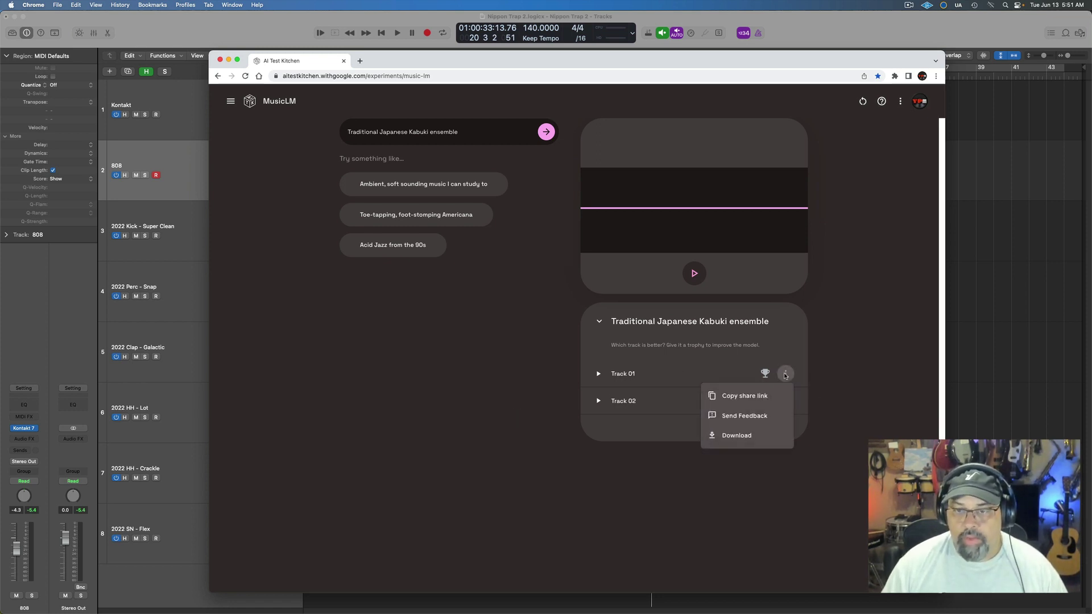
{"action": "left_click", "coordinate": [750, 437]}
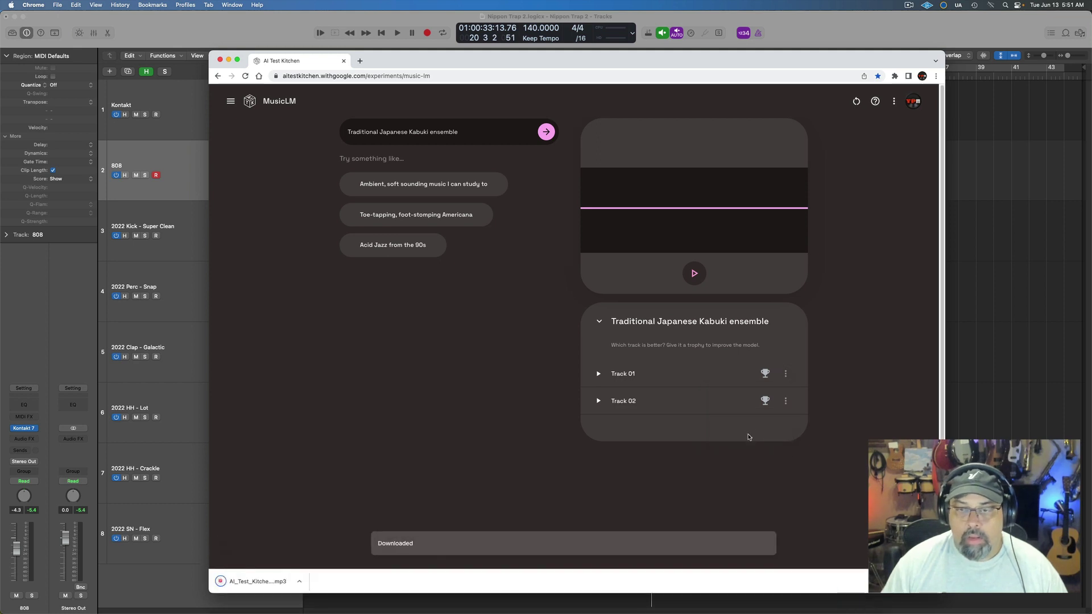
{"action": "left_click", "coordinate": [785, 402]}
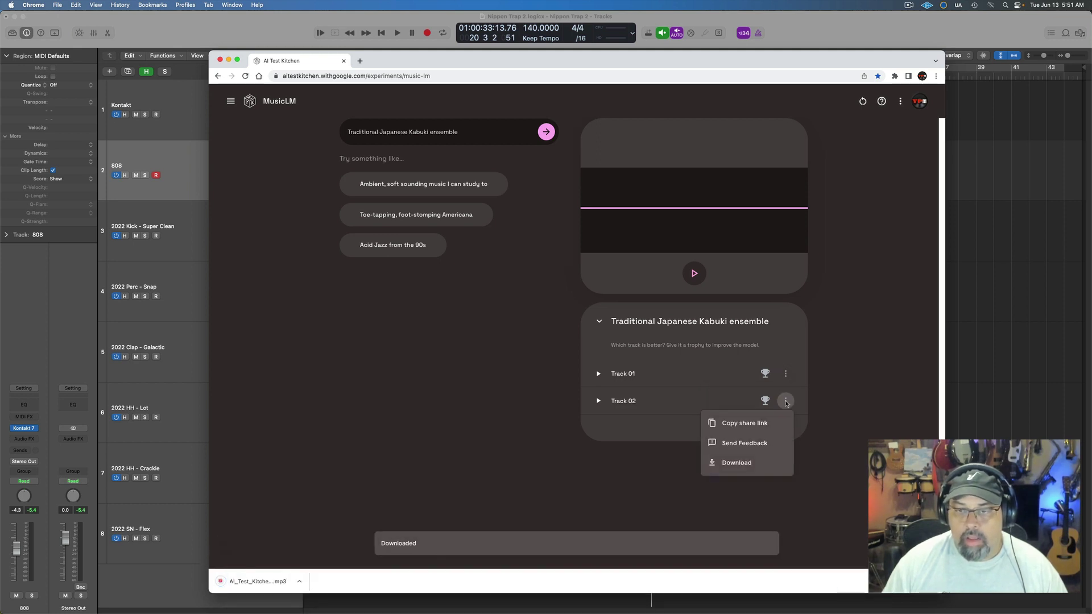
{"action": "left_click", "coordinate": [746, 464]}
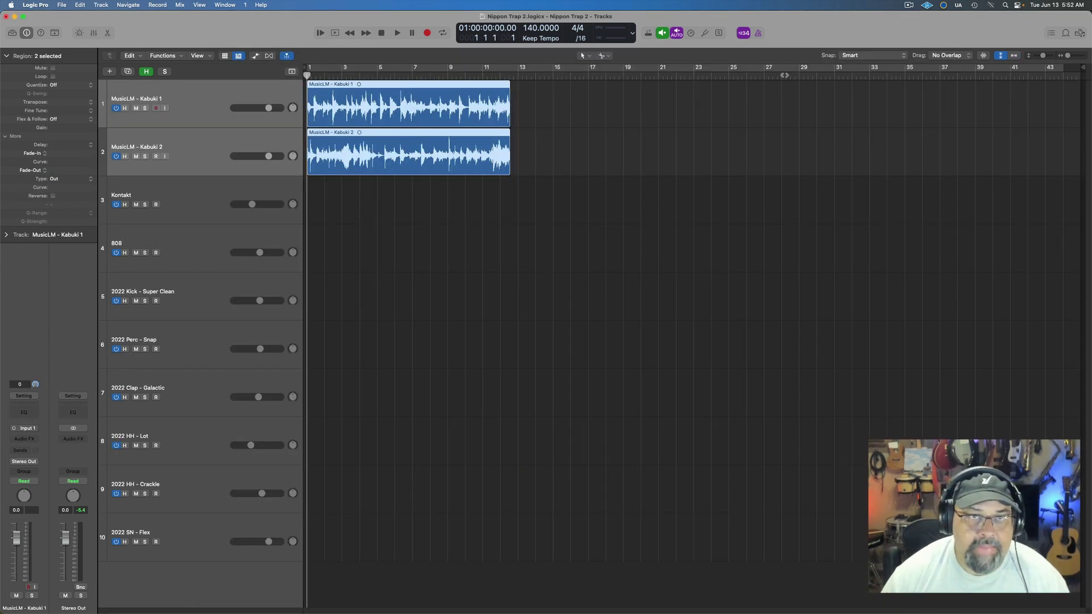
Look over the Kontakt, 808 and 2022 drum tracks in the Nippon Trap 2 project
{"action": "left_click", "coordinate": [204, 205]}
{"action": "left_click", "coordinate": [200, 538], "text": "shift"}
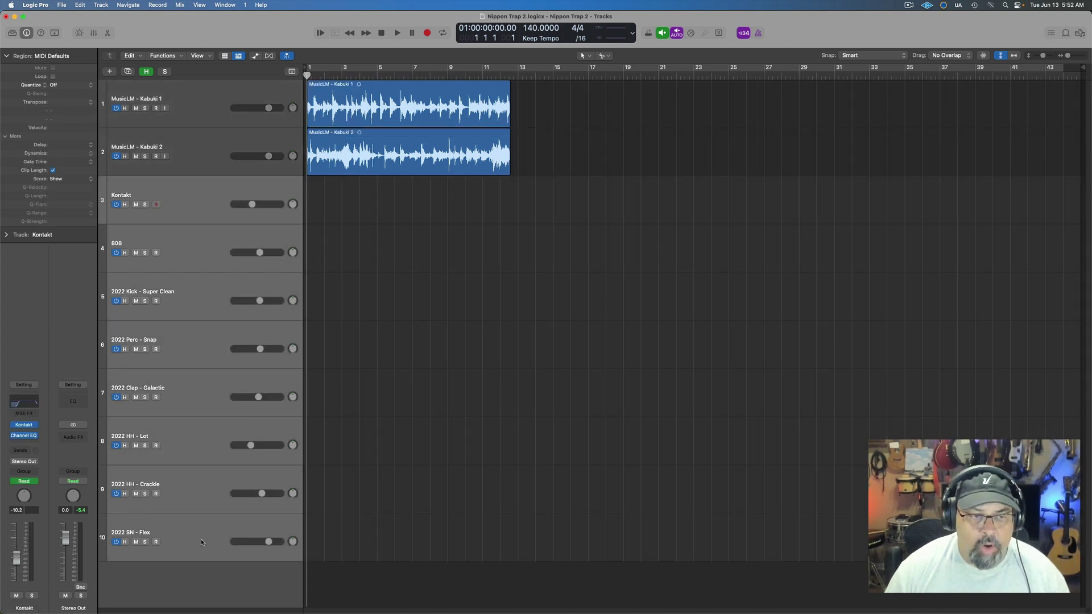
{"action": "left_click", "coordinate": [195, 597]}
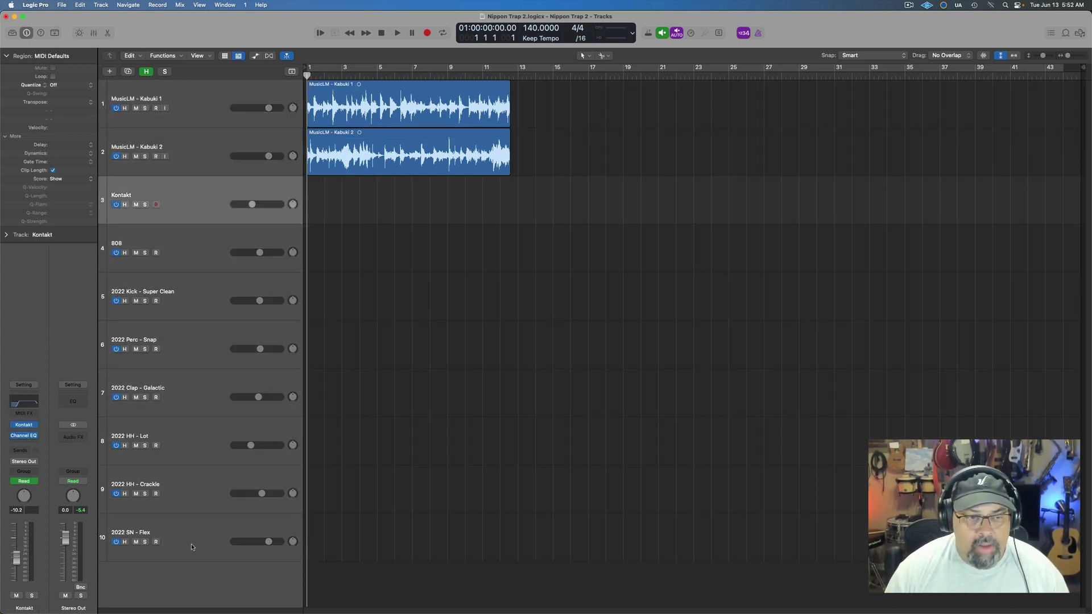
{"action": "left_click", "coordinate": [193, 542]}
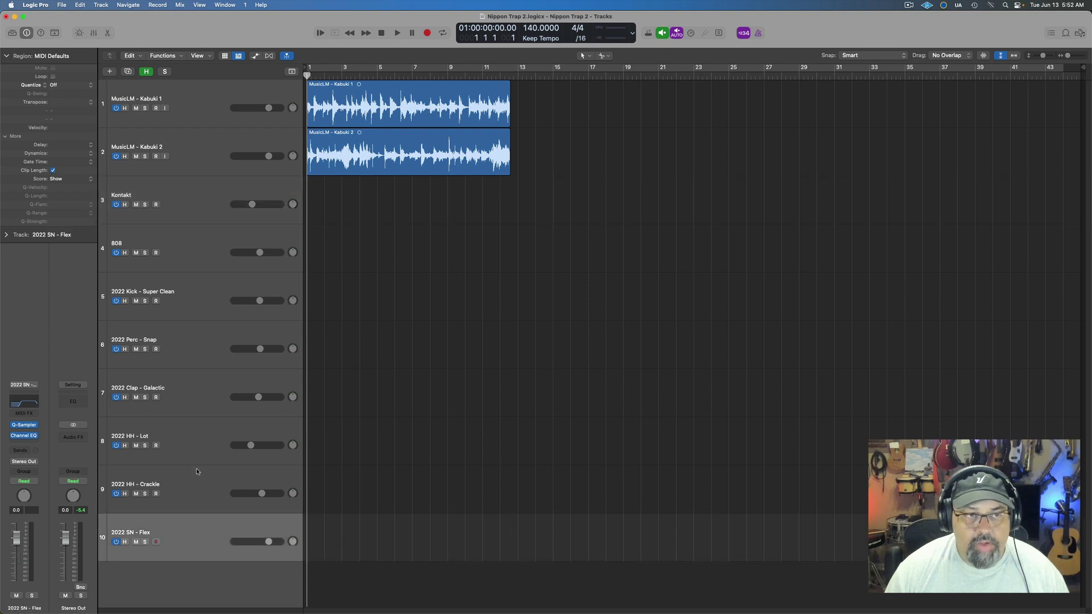
{"action": "left_click", "coordinate": [201, 292], "text": "shift"}
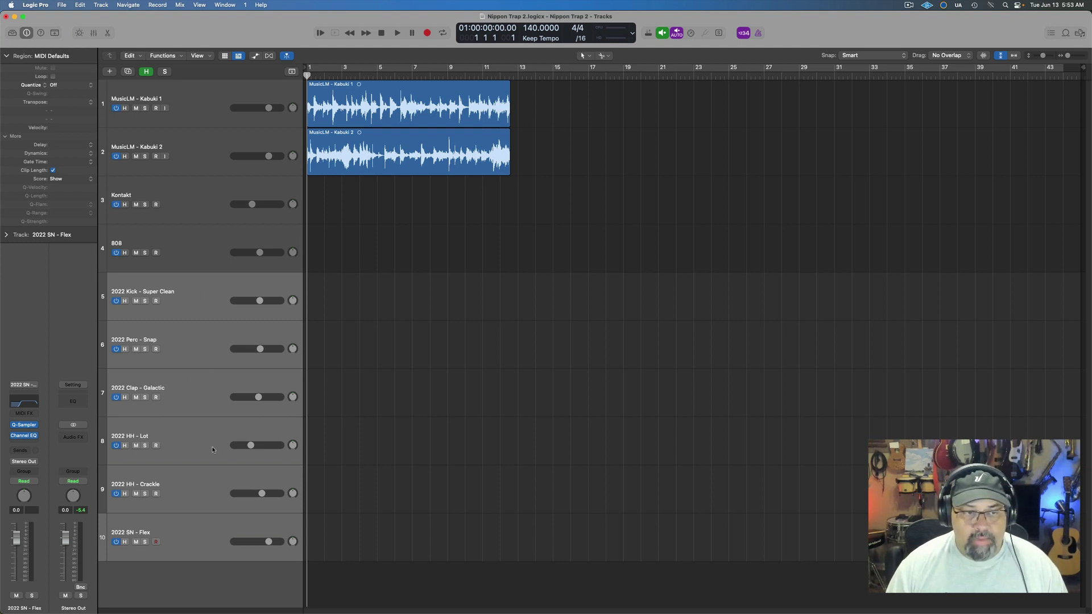
{"action": "left_click", "coordinate": [214, 252]}
{"action": "left_click", "coordinate": [211, 207]}
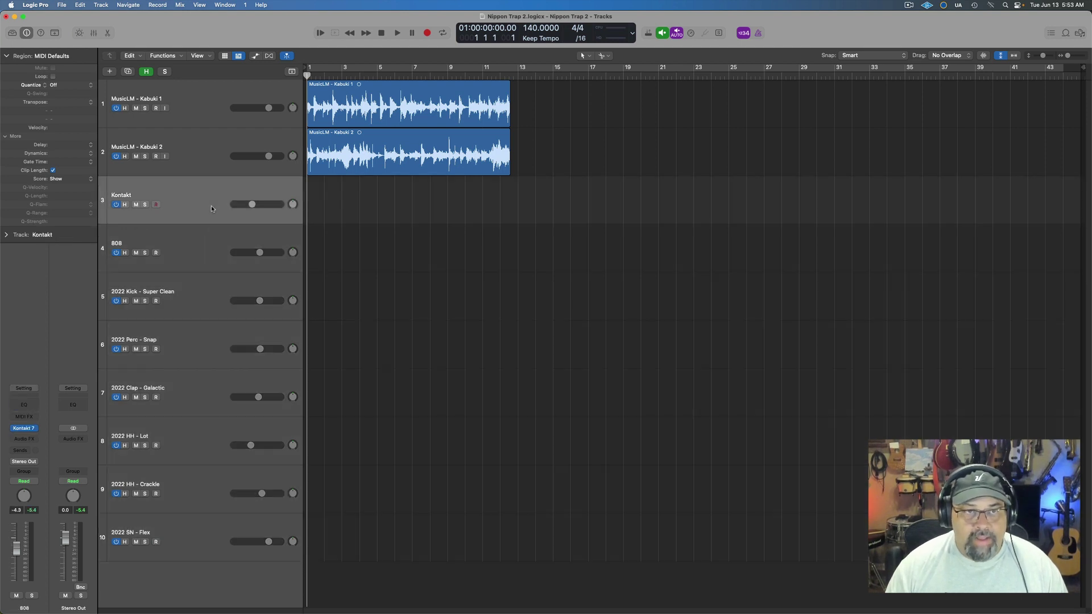
Make MusicLM - Kabuki 1 the selected track and turn off the MusicLM - Kabuki 2 track
{"action": "left_click", "coordinate": [202, 155]}
{"action": "key", "text": "Up"}
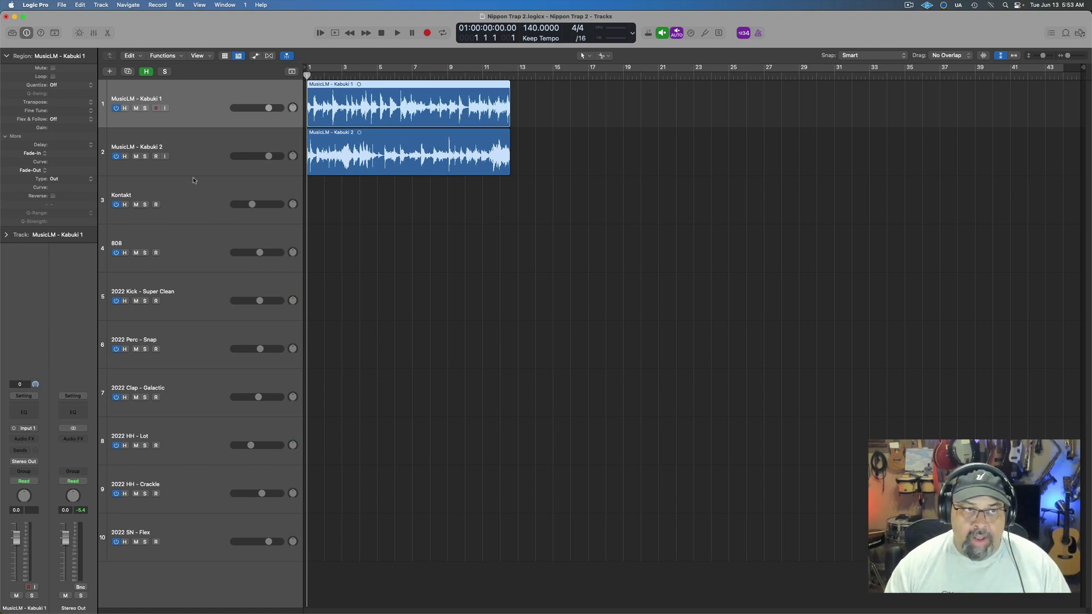
{"action": "left_click", "coordinate": [116, 157]}
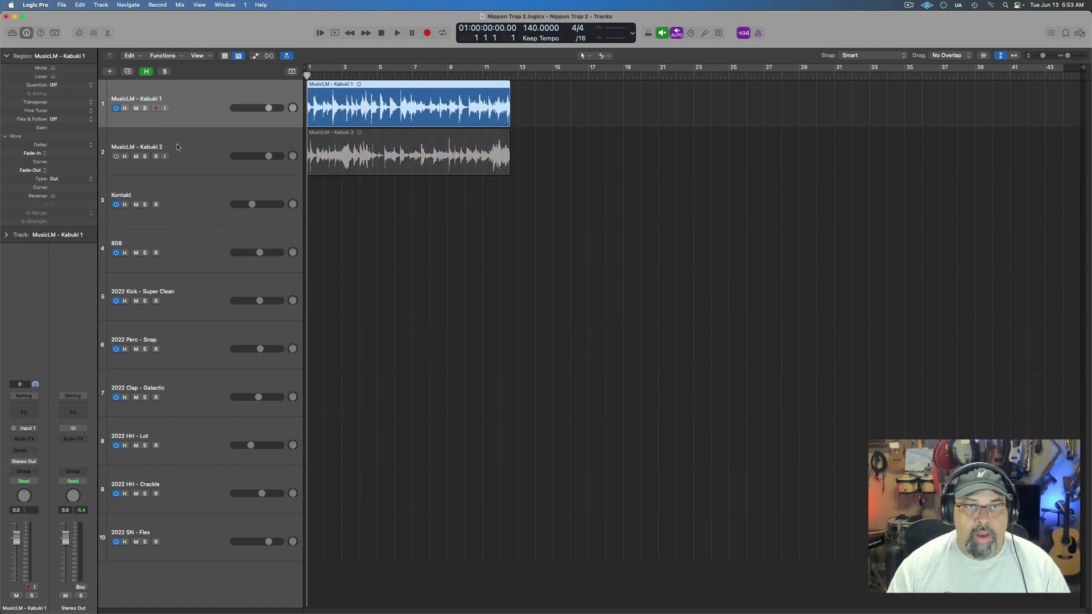
Audition the MusicLM - Kabuki 1 region against the metronome, replaying it from the start of the project
{"action": "key", "text": "space"}
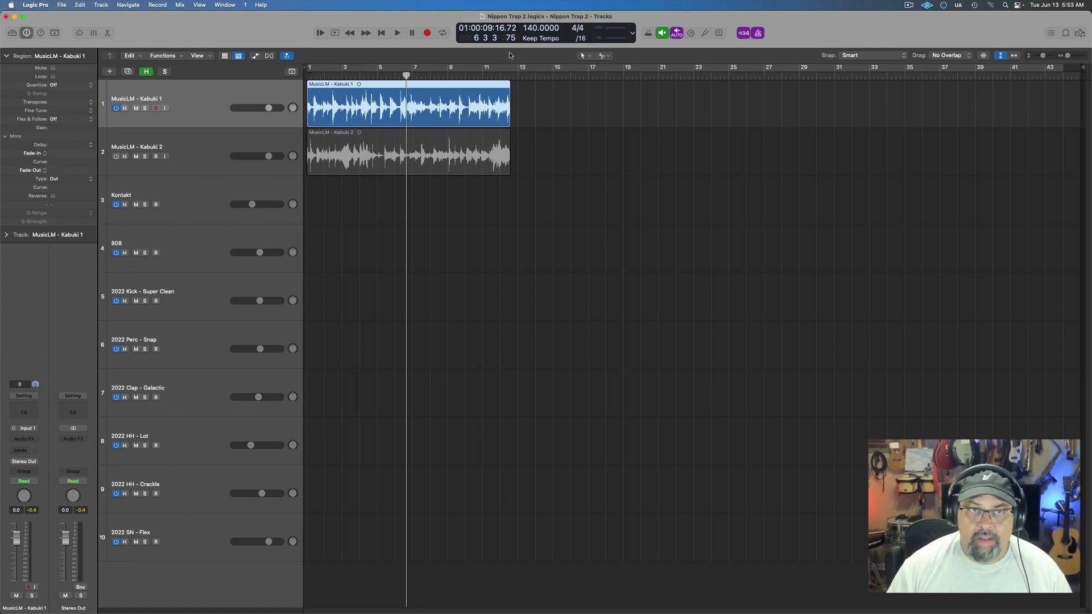
{"action": "key", "text": "space"}
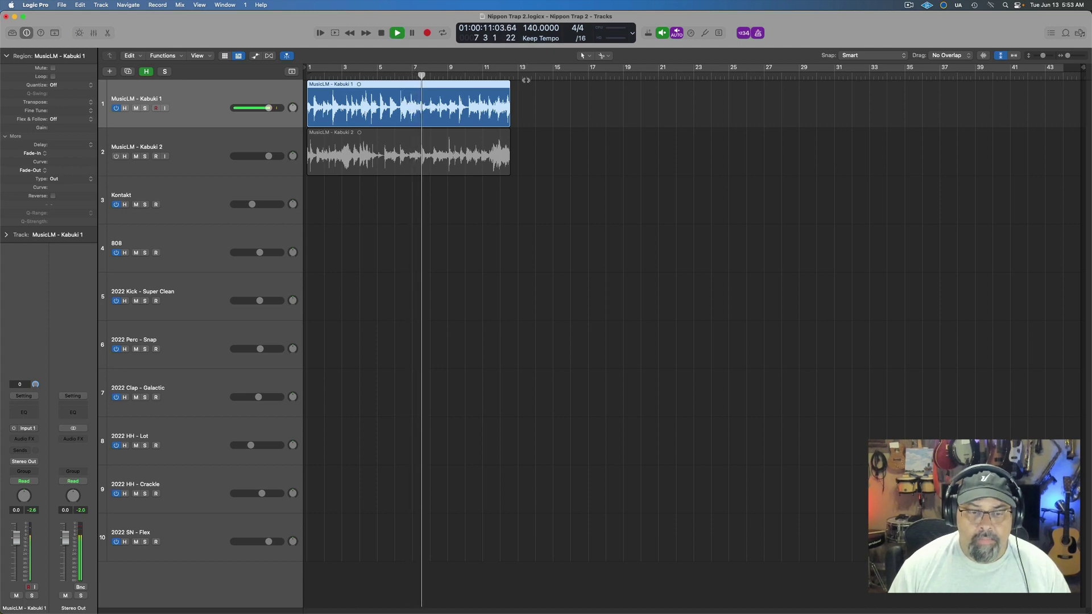
{"action": "key", "text": "space"}
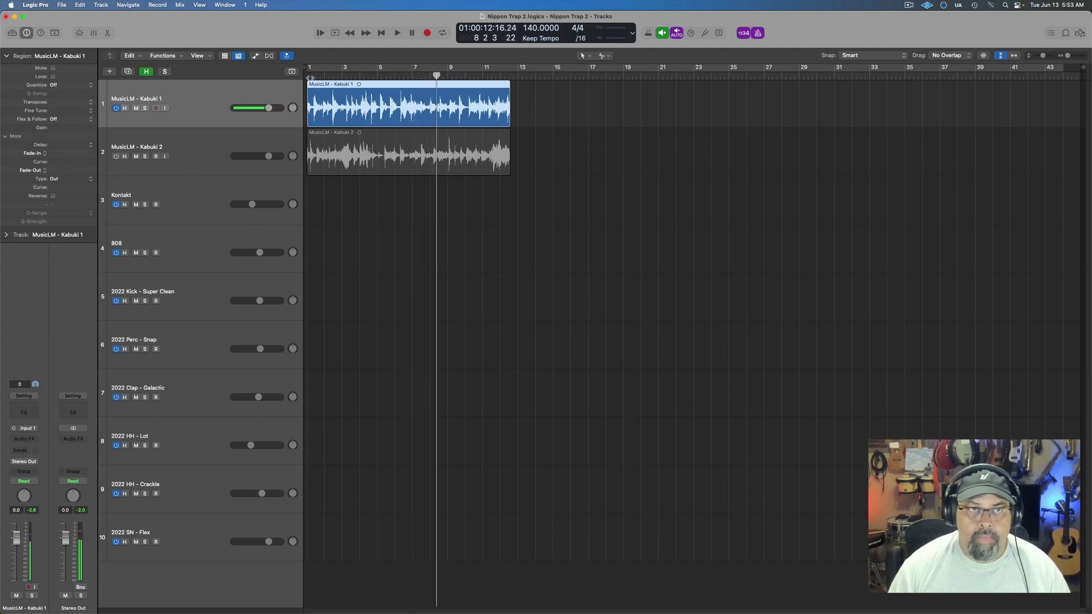
{"action": "key", "text": "Return"}
{"action": "key", "text": "space"}
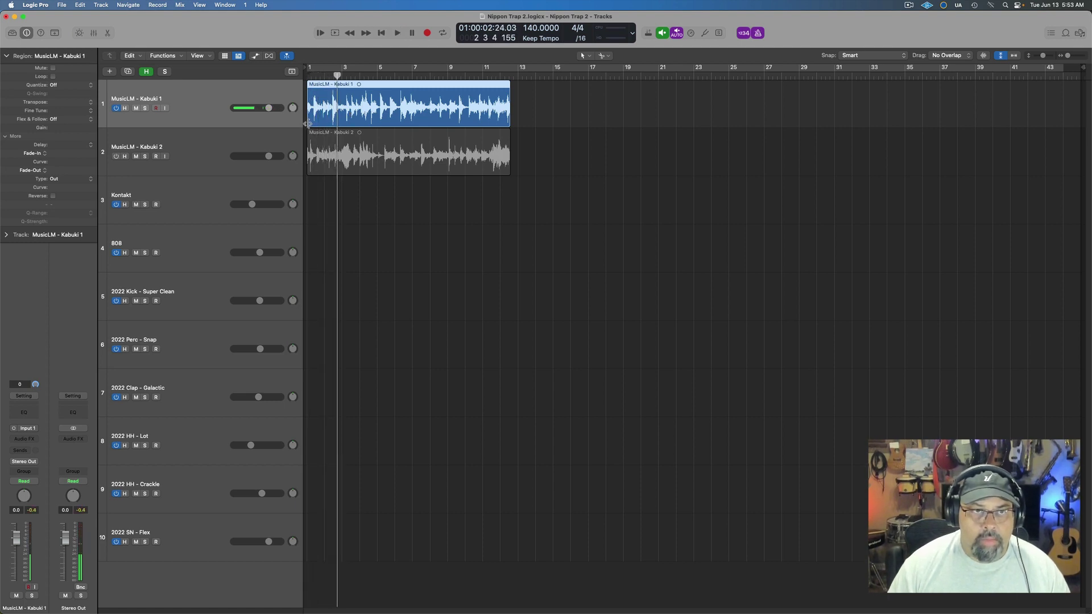
Trim the beginning of the MusicLM - Kabuki 1 region to its first hit and align the region with bar 1
{"action": "left_click_drag", "start_coordinate": [308, 123], "coordinate": [312, 124]}
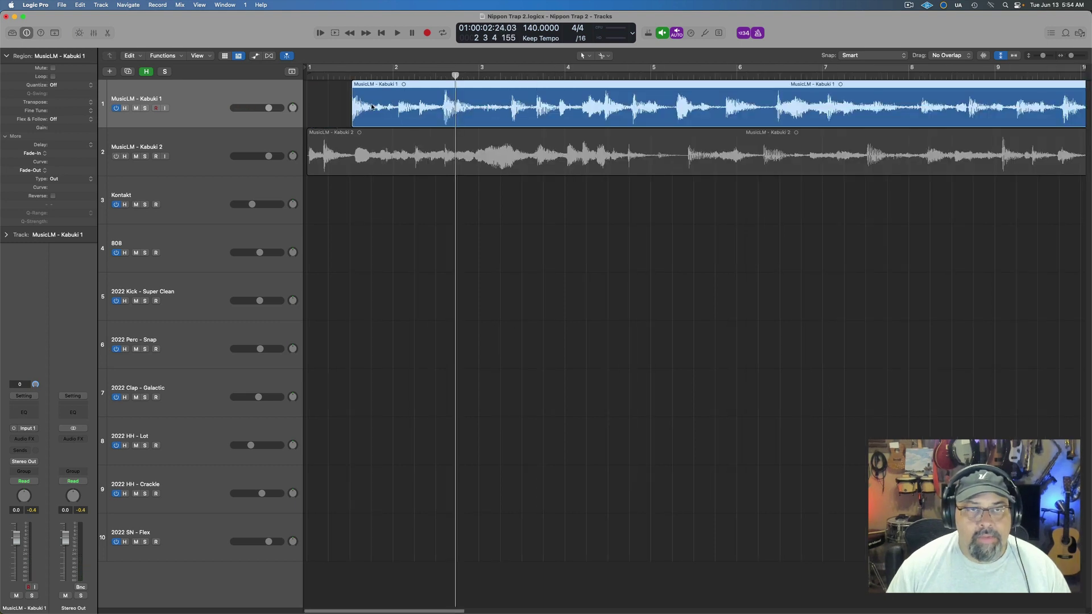
{"action": "left_click_drag", "start_coordinate": [362, 97], "coordinate": [416, 105]}
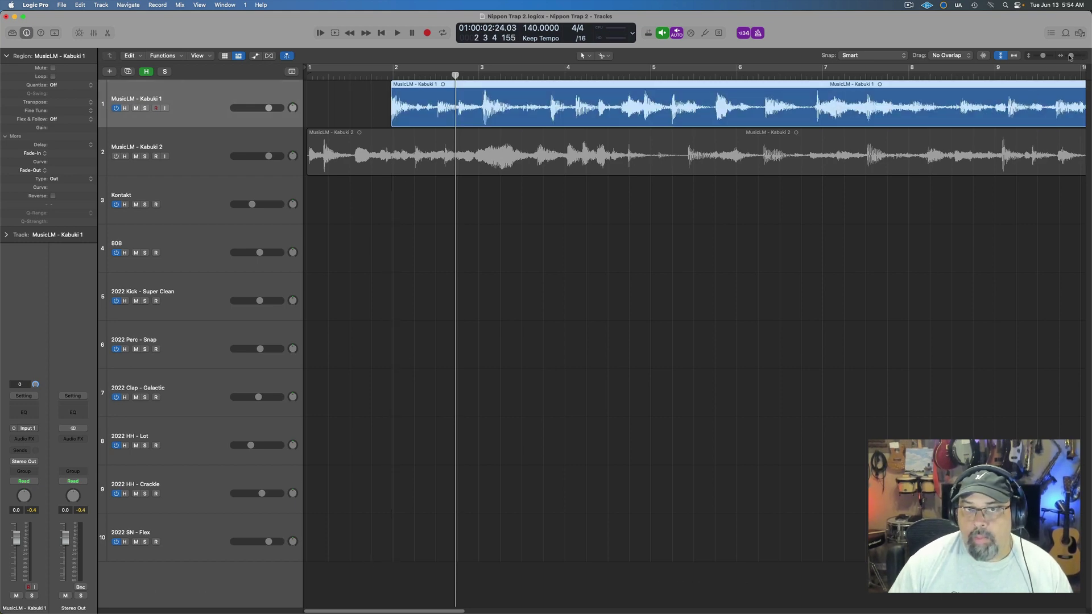
{"action": "left_click_drag", "start_coordinate": [1071, 57], "coordinate": [1074, 56]}
{"action": "left_click_drag", "start_coordinate": [353, 607], "coordinate": [303, 612]}
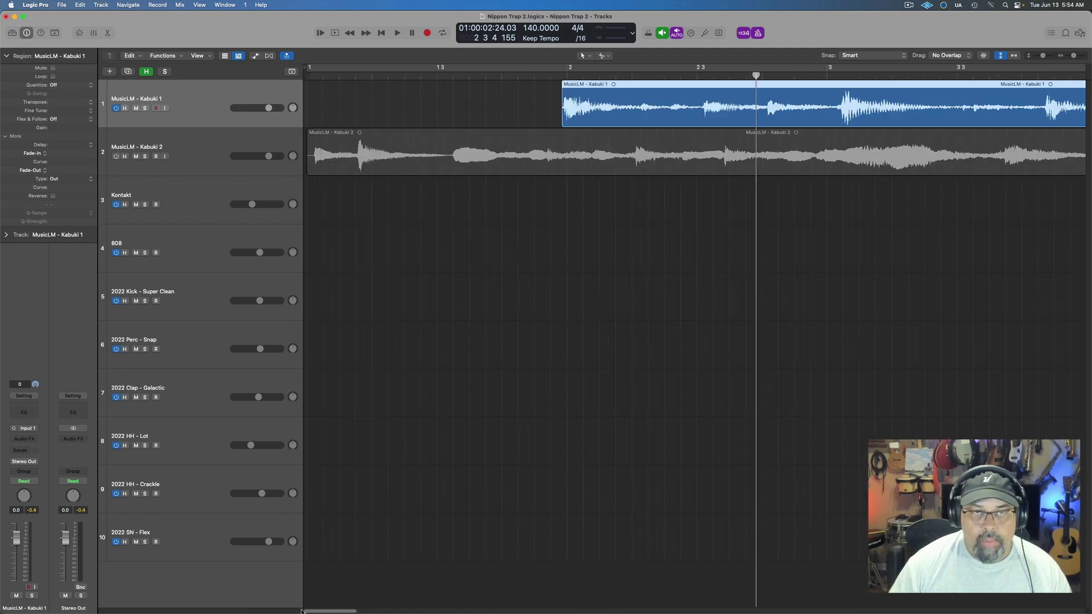
{"action": "left_click_drag", "start_coordinate": [581, 104], "coordinate": [323, 119]}
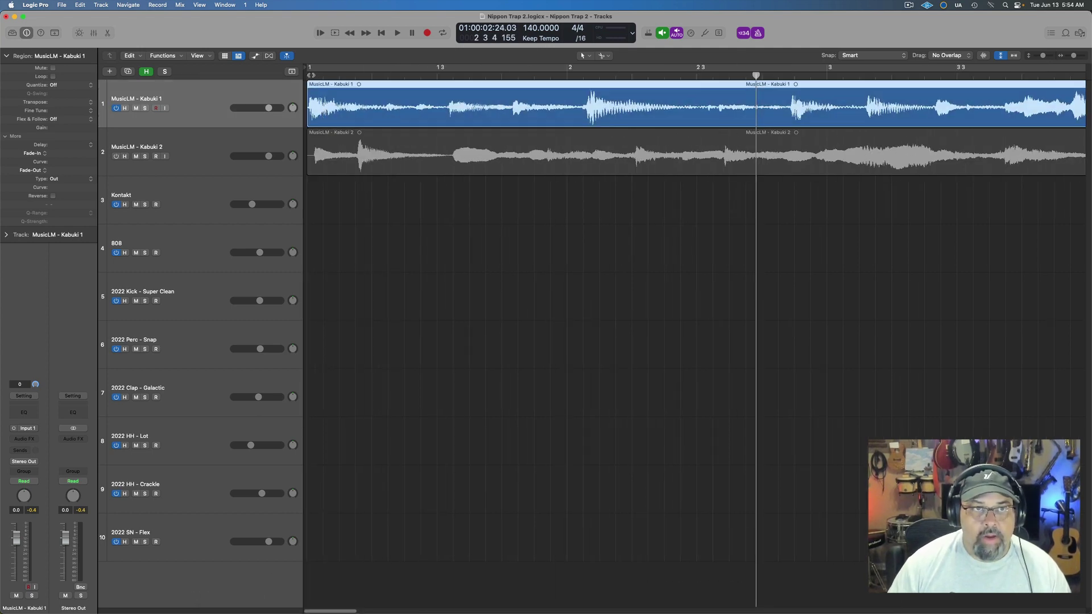
Turn on cycle mode while checking the Kabuki 1 opening against the beat, and set the project tempo to 130
{"action": "key", "text": "c"}
{"action": "key", "text": "space"}
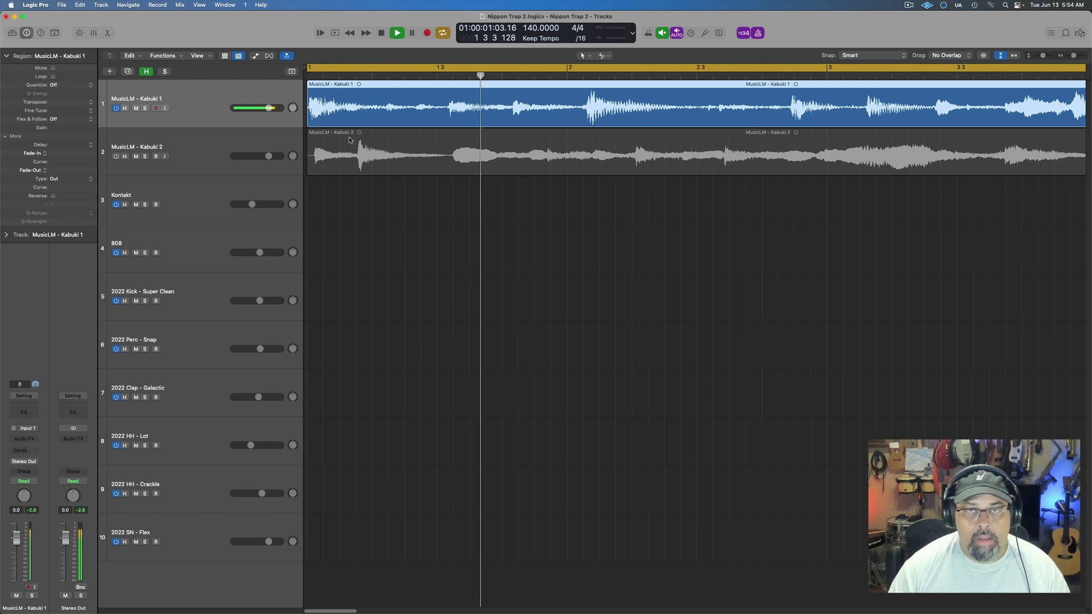
{"action": "key", "text": "space"}
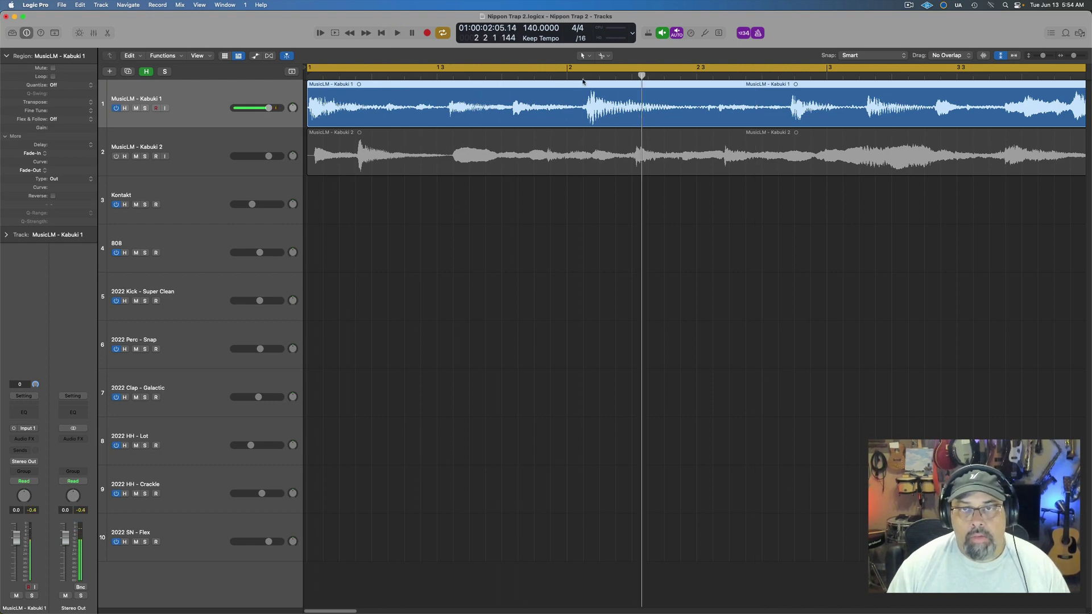
{"action": "left_click_drag", "start_coordinate": [529, 27], "coordinate": [529, 22]}
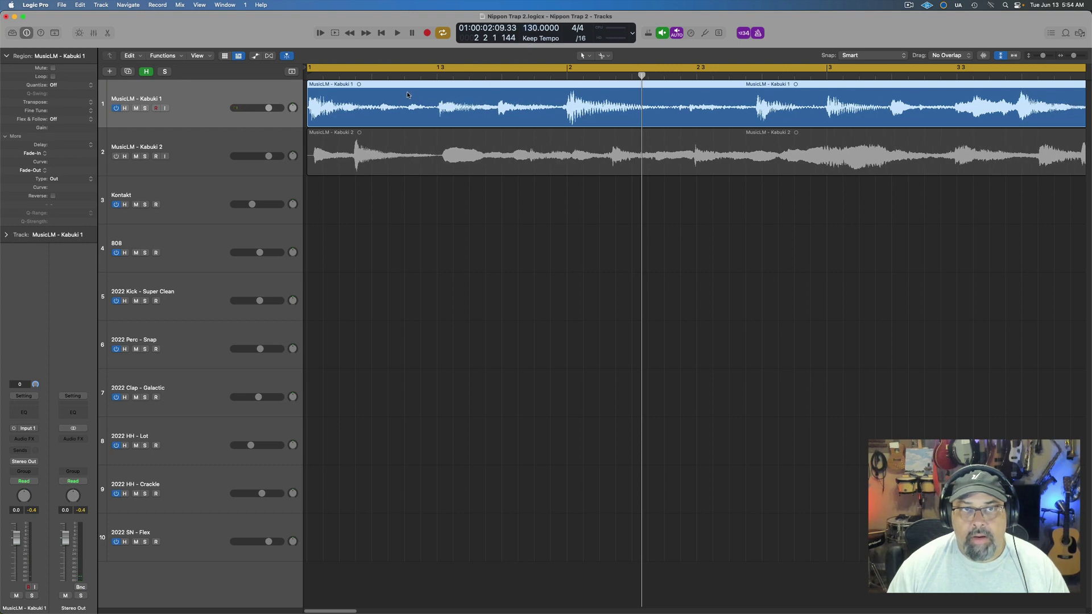
Play the trimmed Kabuki 1 region at the new tempo and check its timing again from bar 1
{"action": "key", "text": "space"}
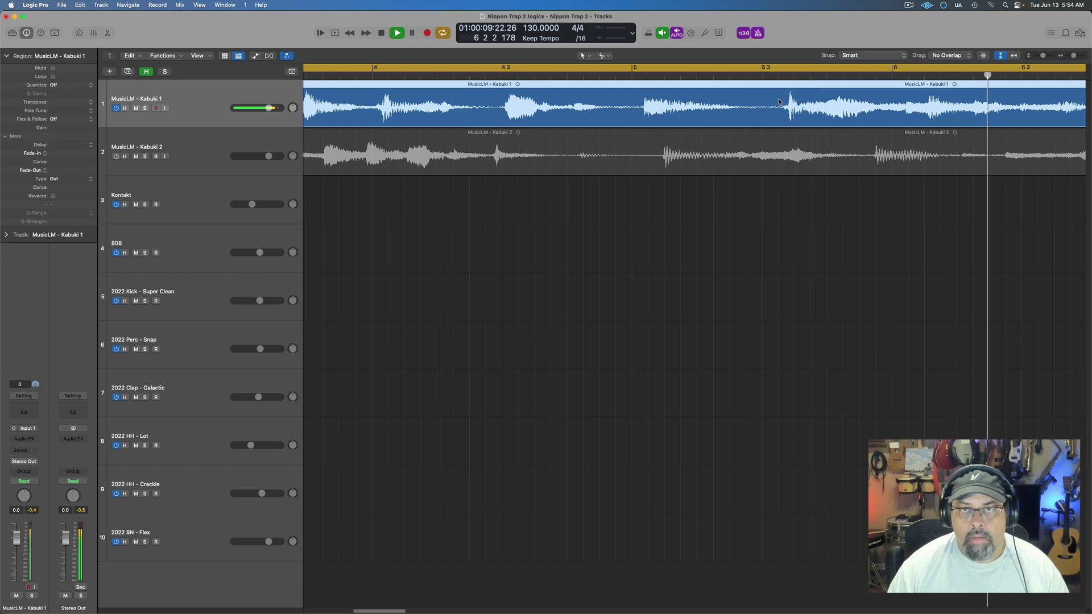
{"action": "key", "text": "space"}
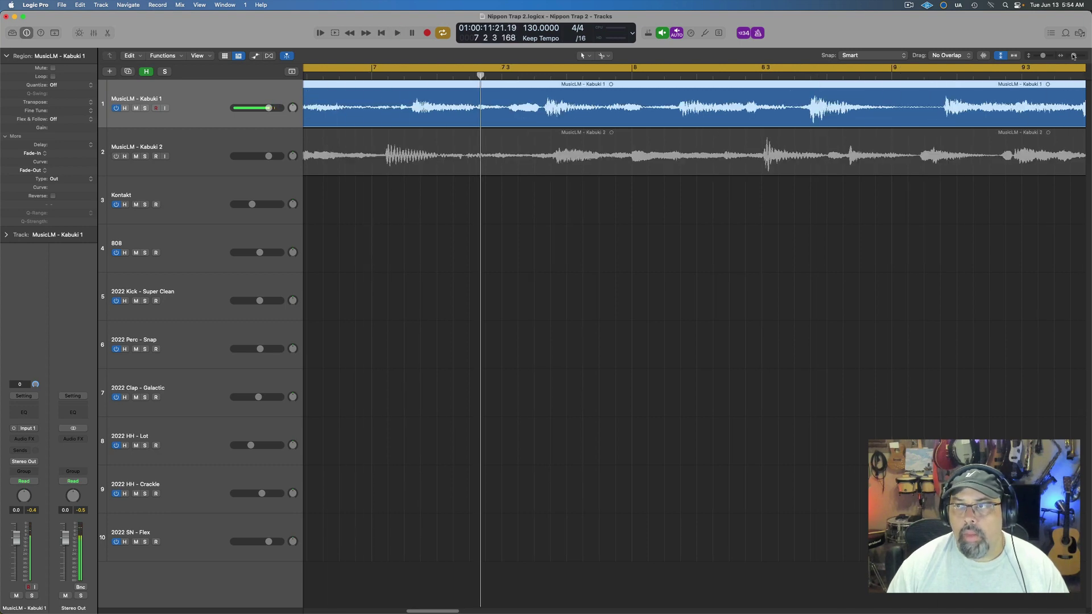
{"action": "left_click_drag", "start_coordinate": [1074, 56], "coordinate": [1068, 57]}
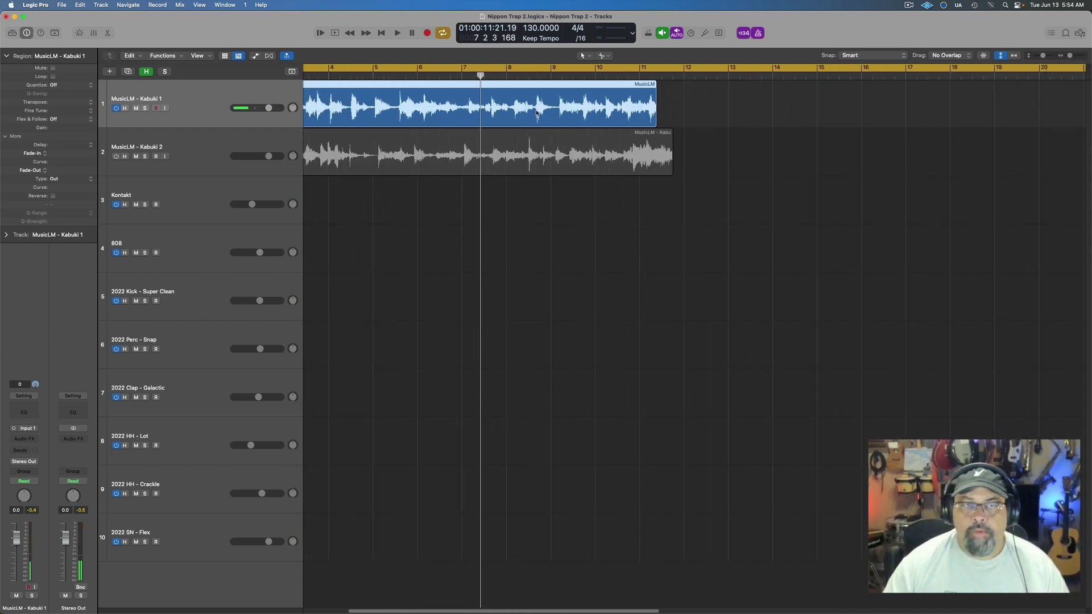
{"action": "key", "text": "Return"}
{"action": "key", "text": "space"}
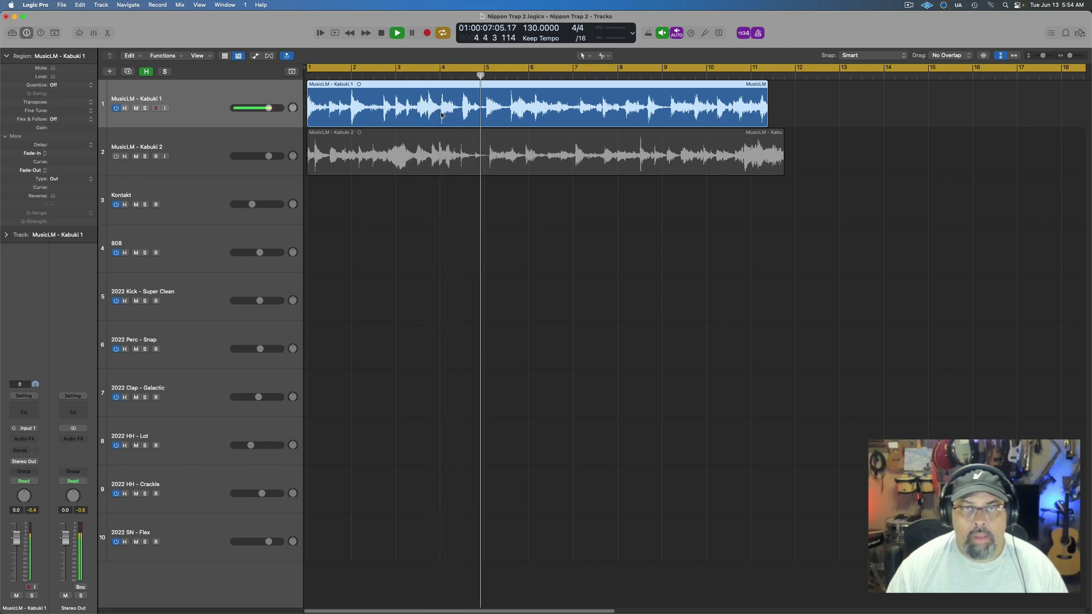
Turn off cycle mode and the metronome, and audition the second half of the Kabuki 1 region
{"action": "key", "text": "space"}
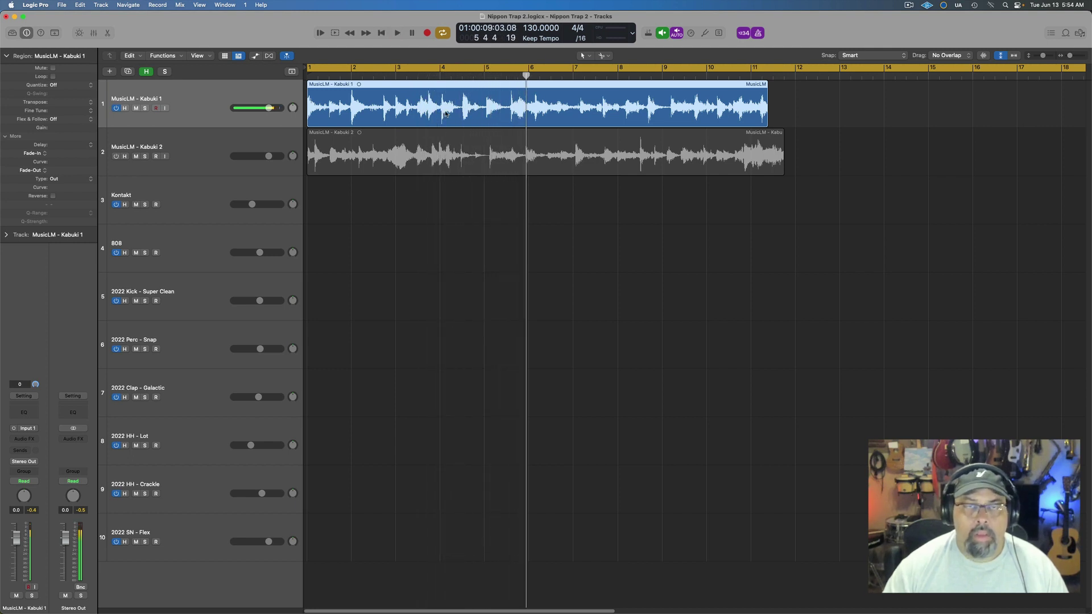
{"action": "left_click", "coordinate": [530, 67]}
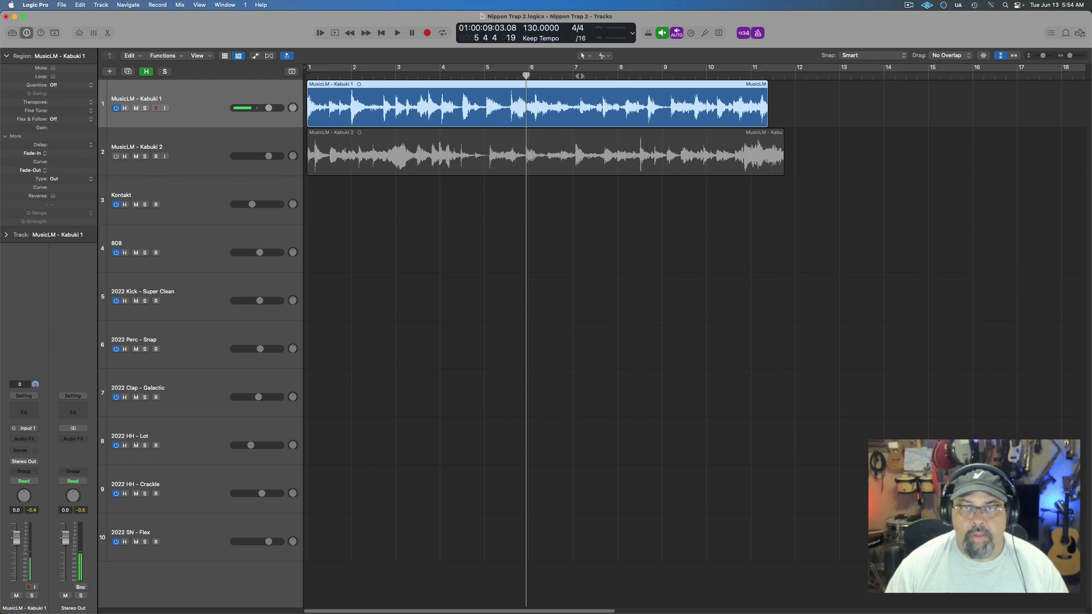
{"action": "left_click", "coordinate": [577, 76]}
{"action": "key", "text": "space"}
{"action": "key", "text": "space"}
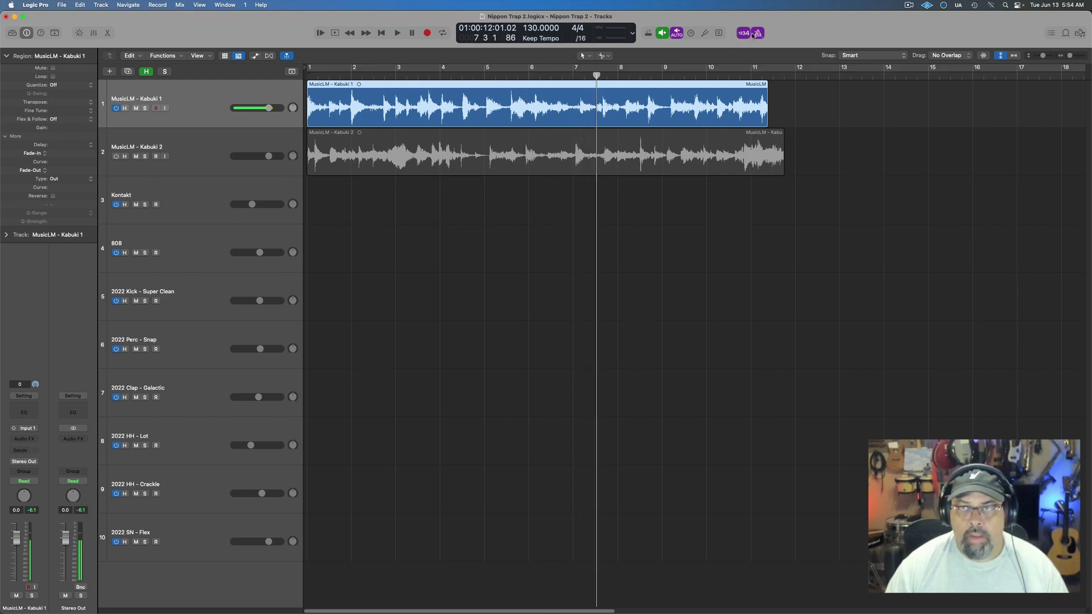
{"action": "key", "text": "space"}
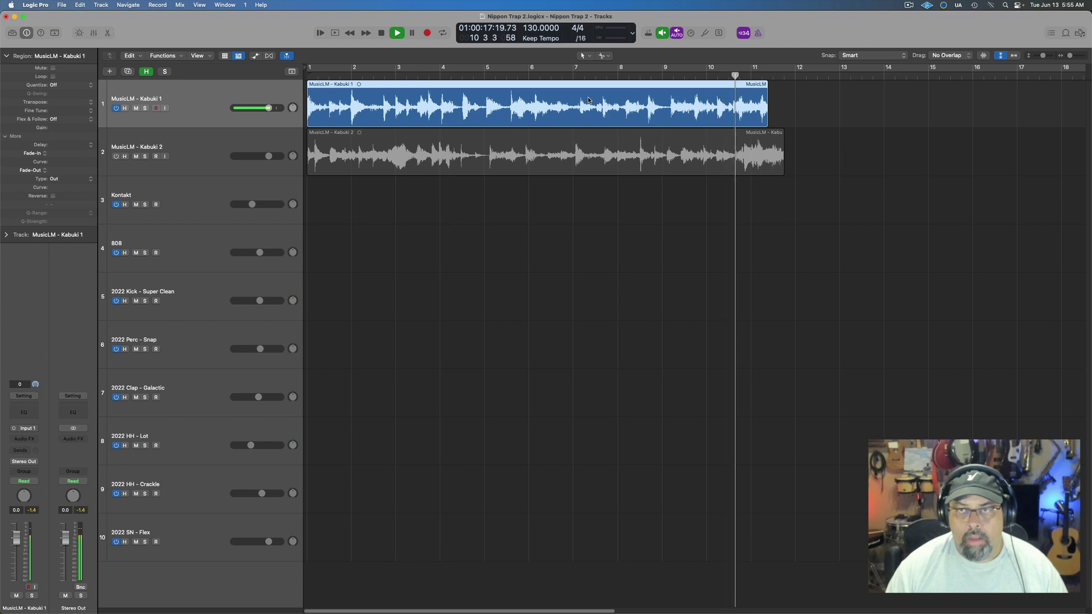
{"action": "key", "text": "space"}
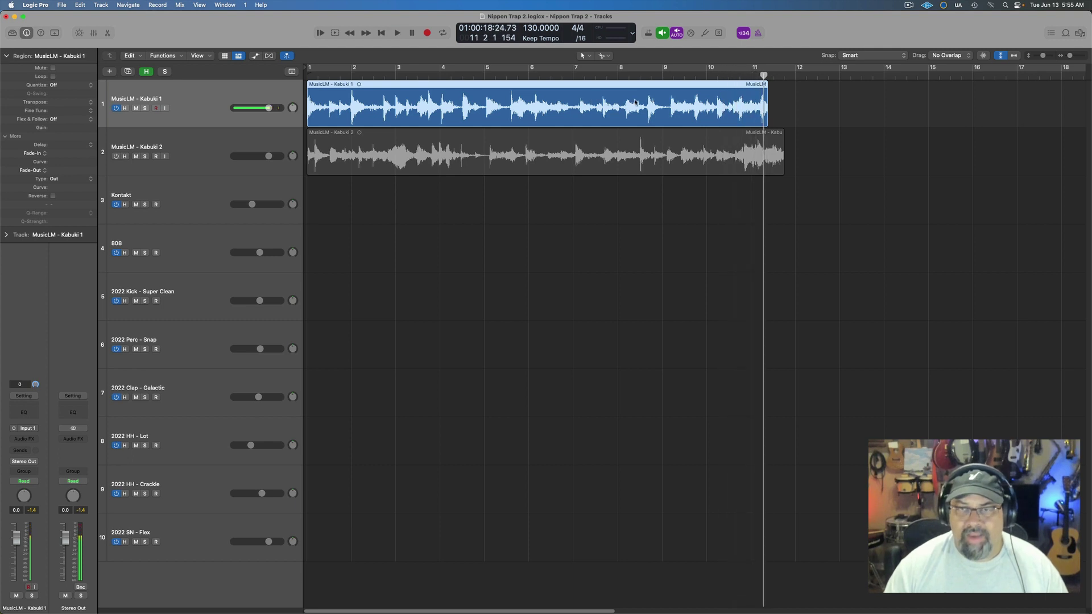
Shorten the end of the Kabuki 1 region to about bar 9 and replay it from bar 1 in cycle mode
{"action": "left_click_drag", "start_coordinate": [766, 124], "coordinate": [667, 124]}
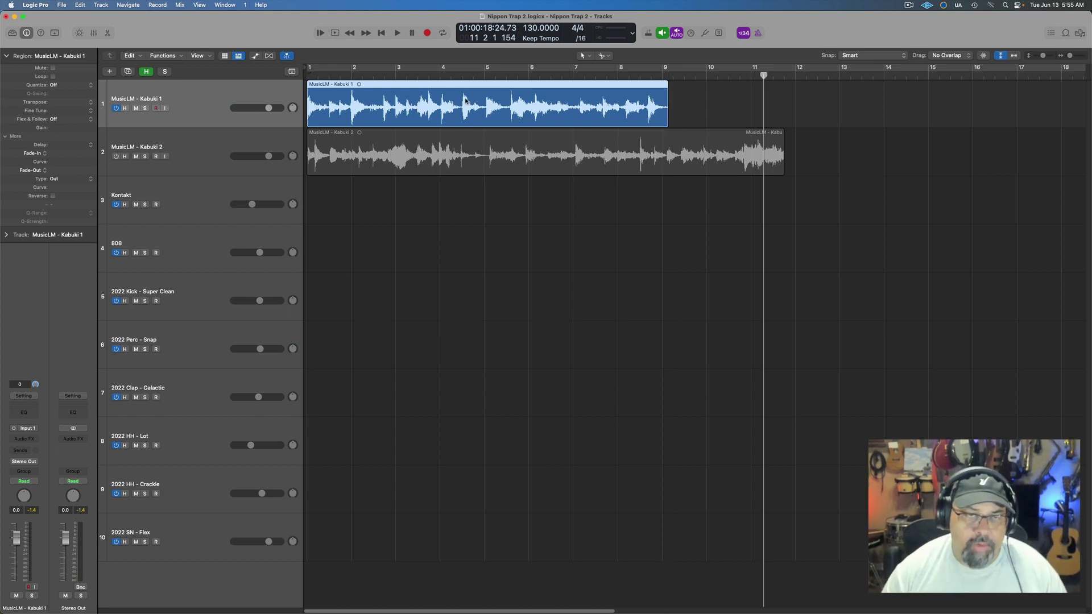
{"action": "left_click", "coordinate": [325, 69]}
{"action": "key", "text": "space"}
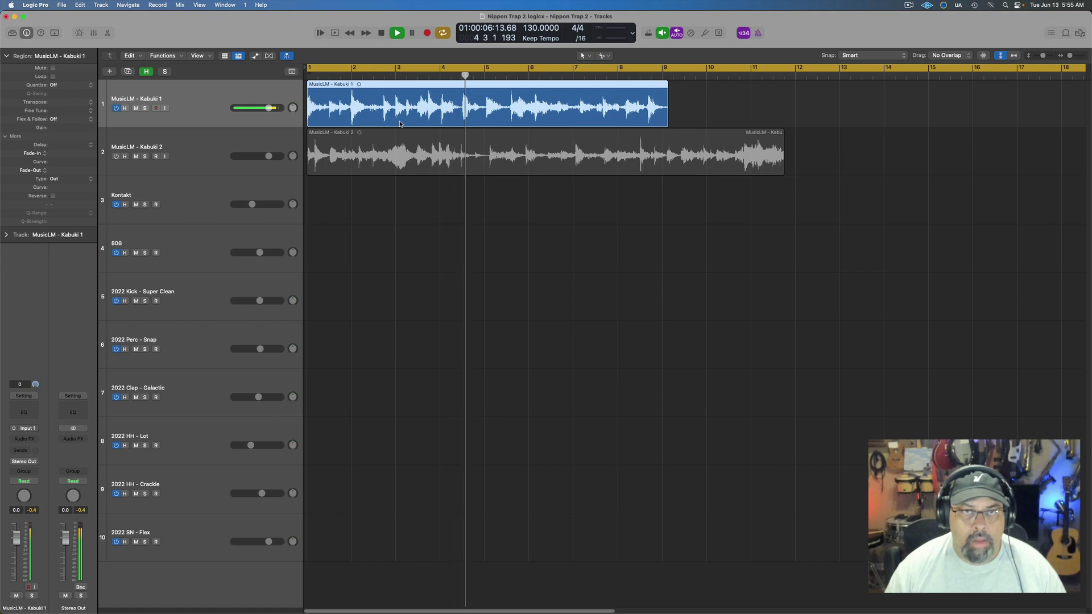
{"action": "key", "text": "space"}
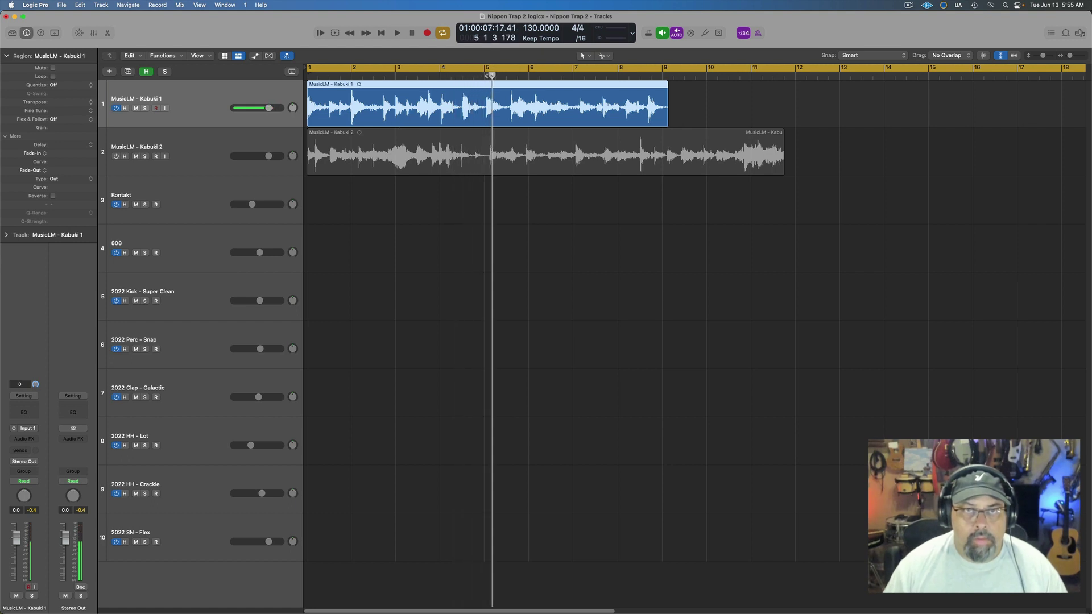
Split the Kabuki 1 region at bar 5, audition the second part with cycle mode off, and delete that part
{"action": "left_click_drag", "start_coordinate": [492, 75], "coordinate": [485, 75]}
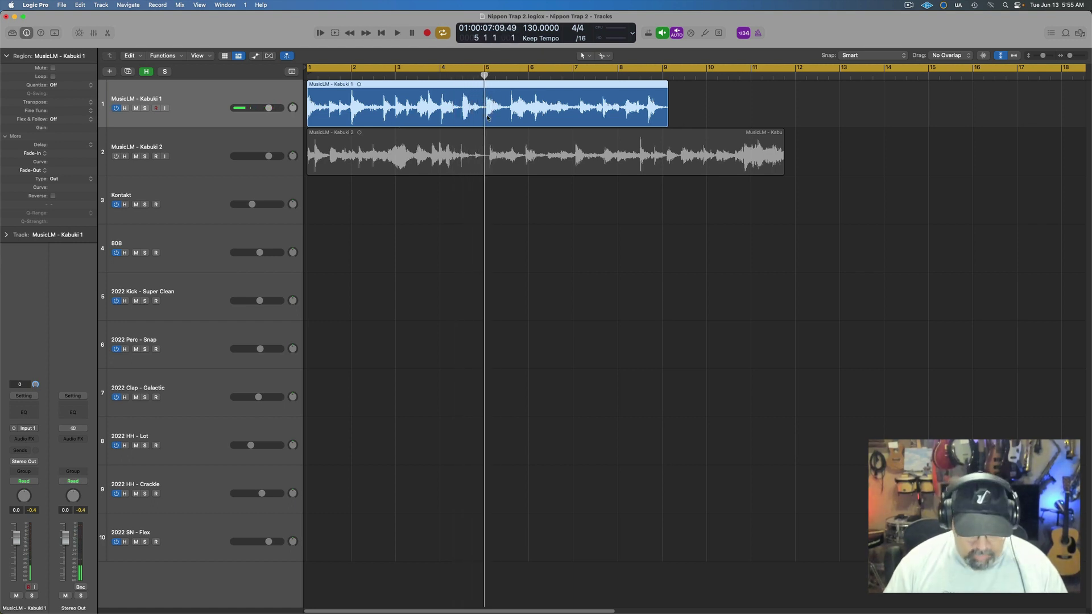
{"action": "key", "text": "super+t"}
{"action": "left_click", "coordinate": [488, 69]}
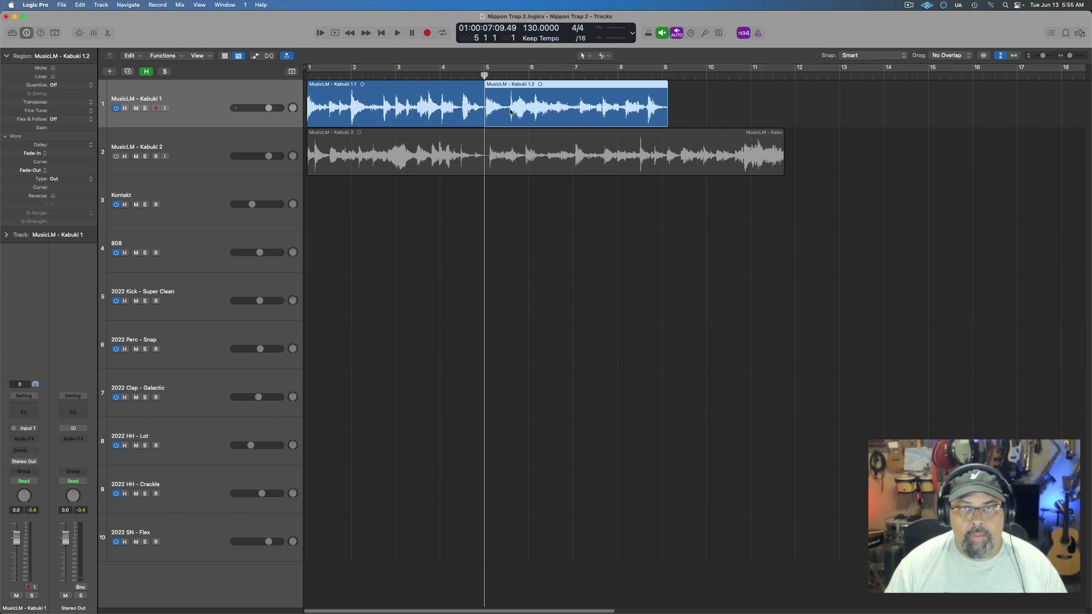
{"action": "key", "text": "space"}
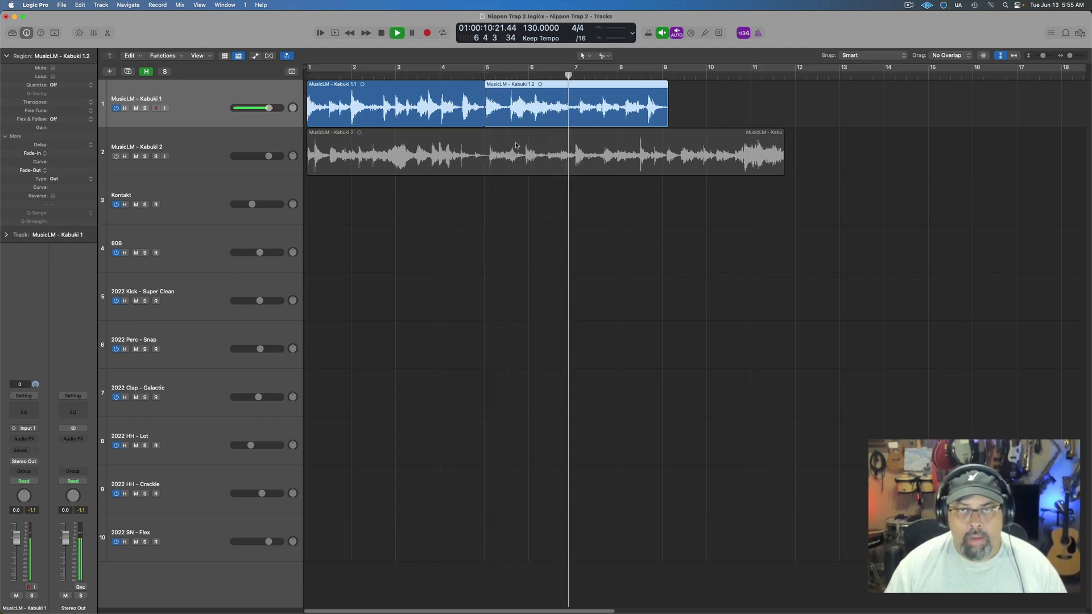
{"action": "key", "text": "space"}
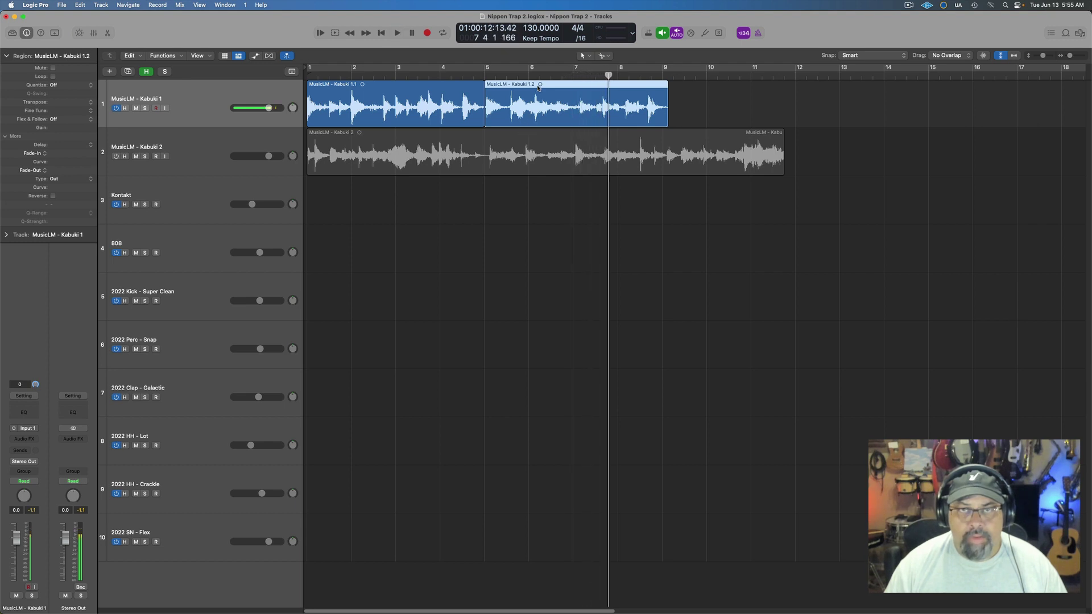
{"action": "key", "text": "Delete"}
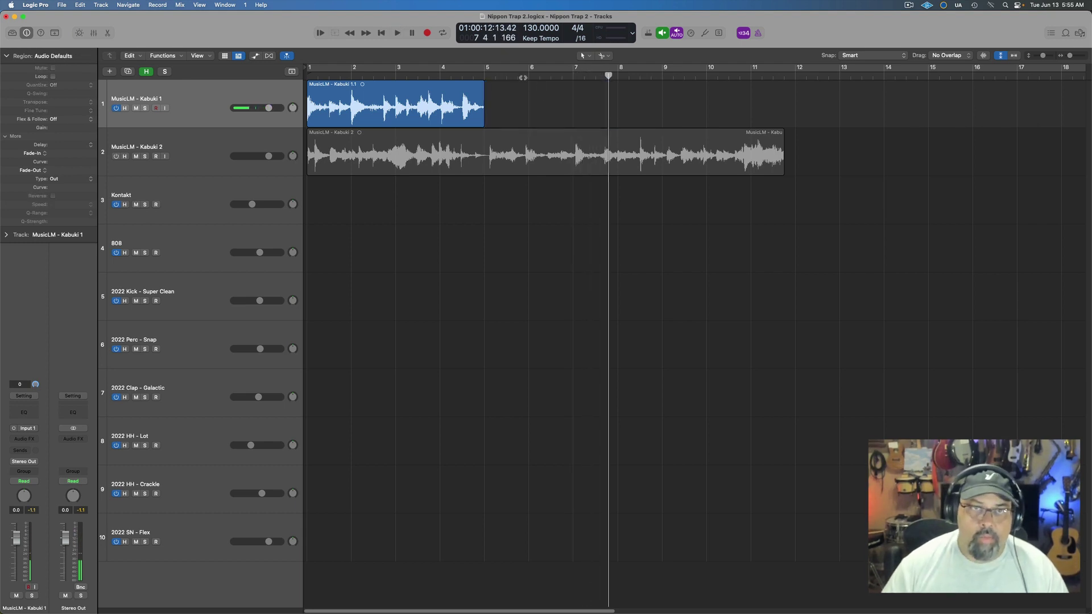
Rename the first track MusicLM - Kabuki 1 130bpm, and switch playback from it to the MusicLM - Kabuki 2 track
{"action": "double_click", "coordinate": [193, 100]}
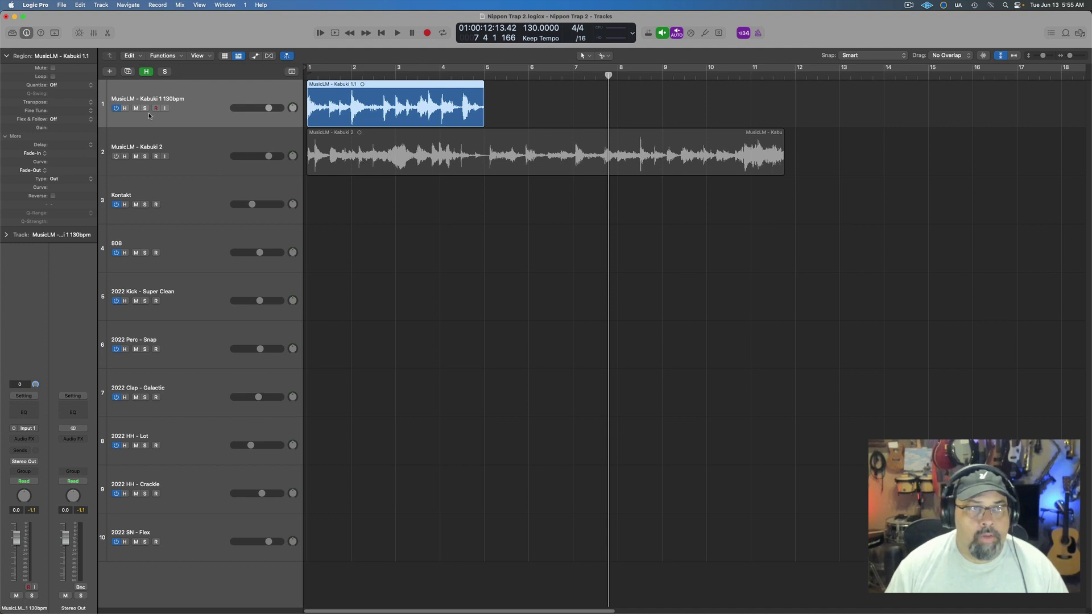
{"action": "left_click", "coordinate": [117, 156]}
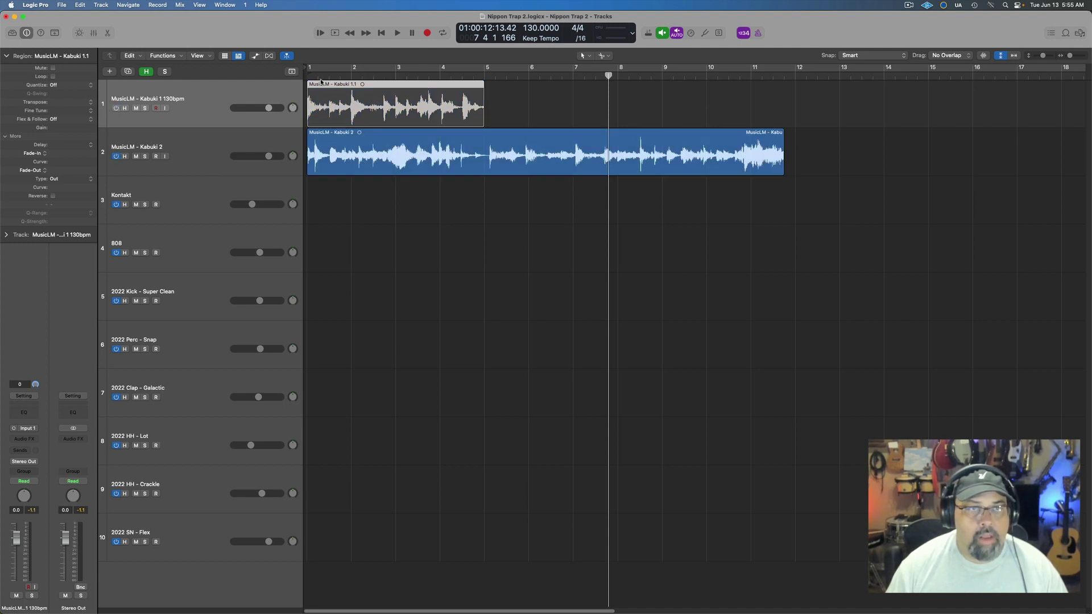
Audition the MusicLM - Kabuki 2 region from the start of the project, replaying its opening bars
{"action": "key", "text": "Return"}
{"action": "key", "text": "space"}
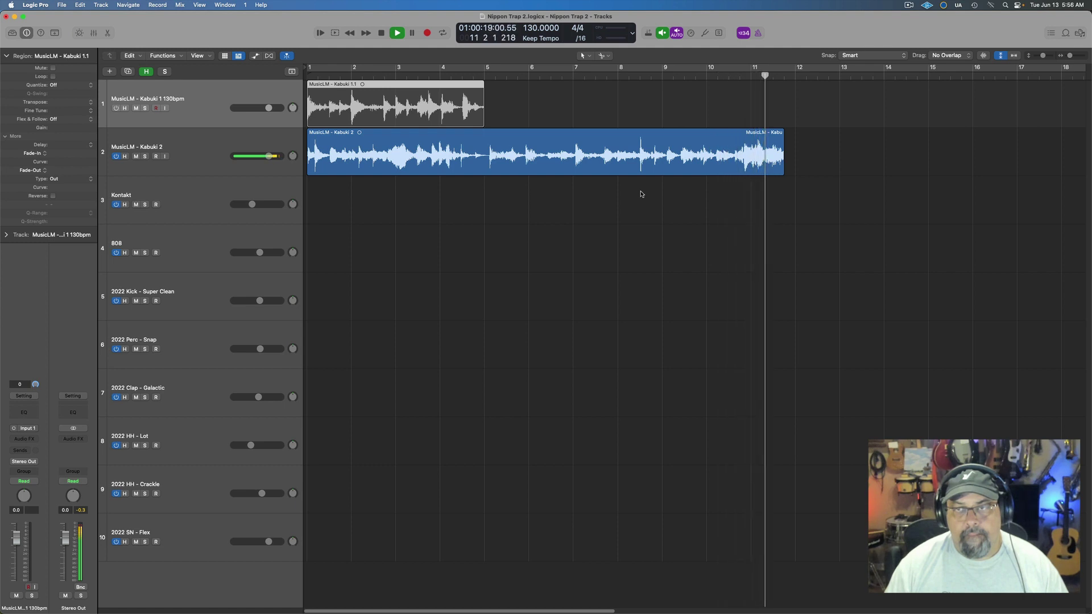
{"action": "key", "text": "space"}
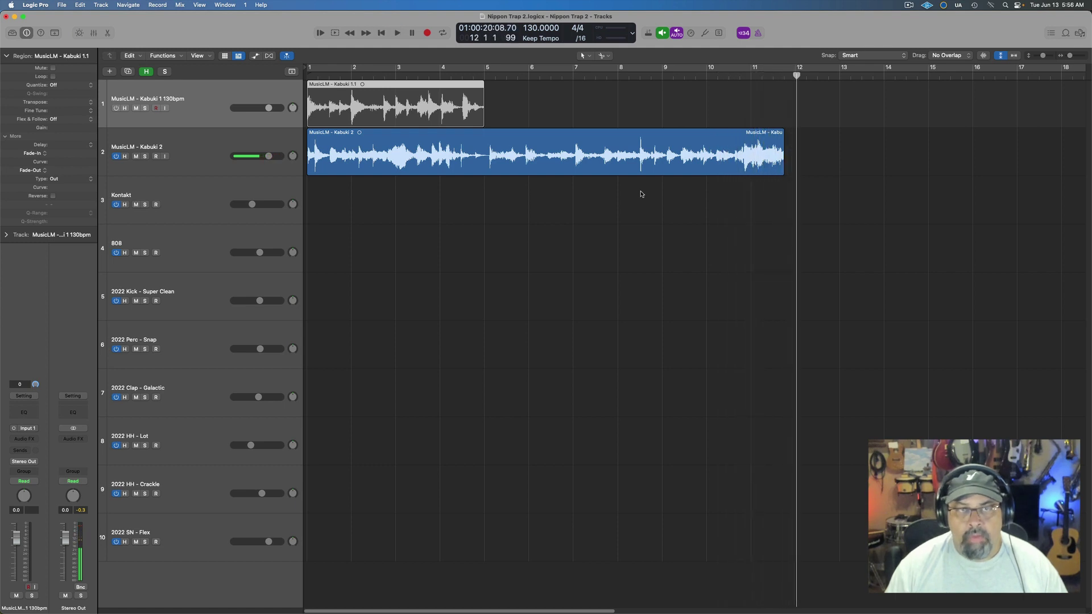
{"action": "key", "text": "Return"}
{"action": "key", "text": "space"}
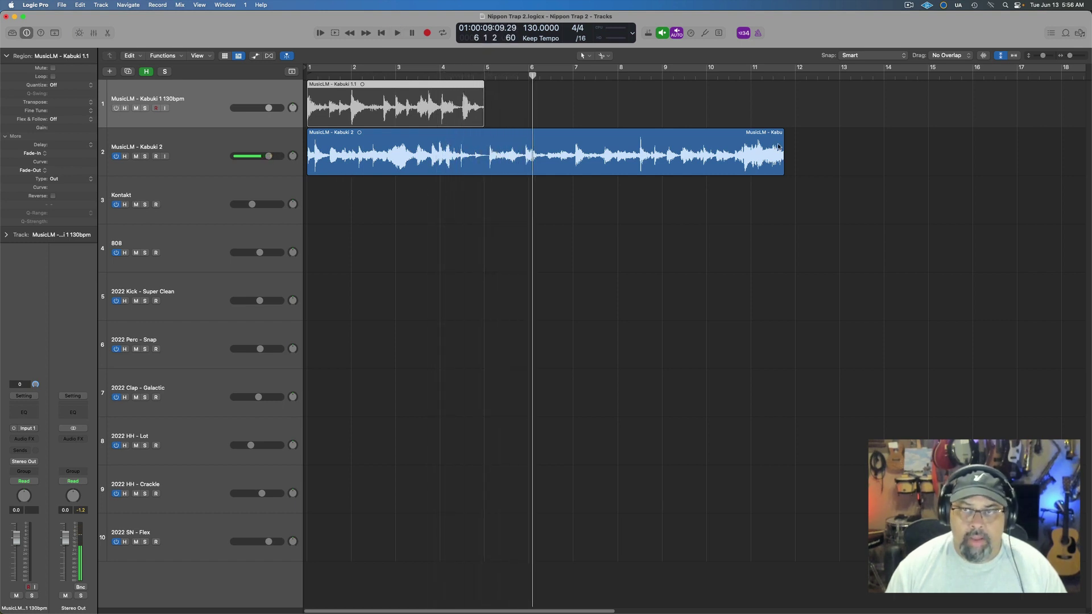
Shorten the end of the Kabuki 2 region to just past bar 5 and play it from bar 1 in cycle mode
{"action": "left_click_drag", "start_coordinate": [783, 173], "coordinate": [488, 193]}
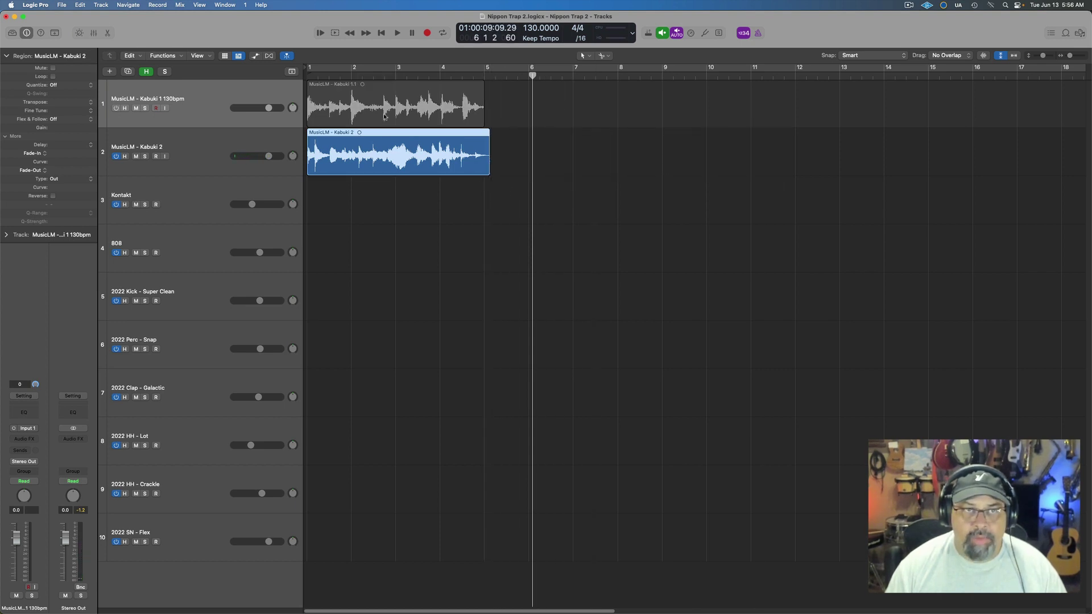
{"action": "left_click", "coordinate": [319, 69]}
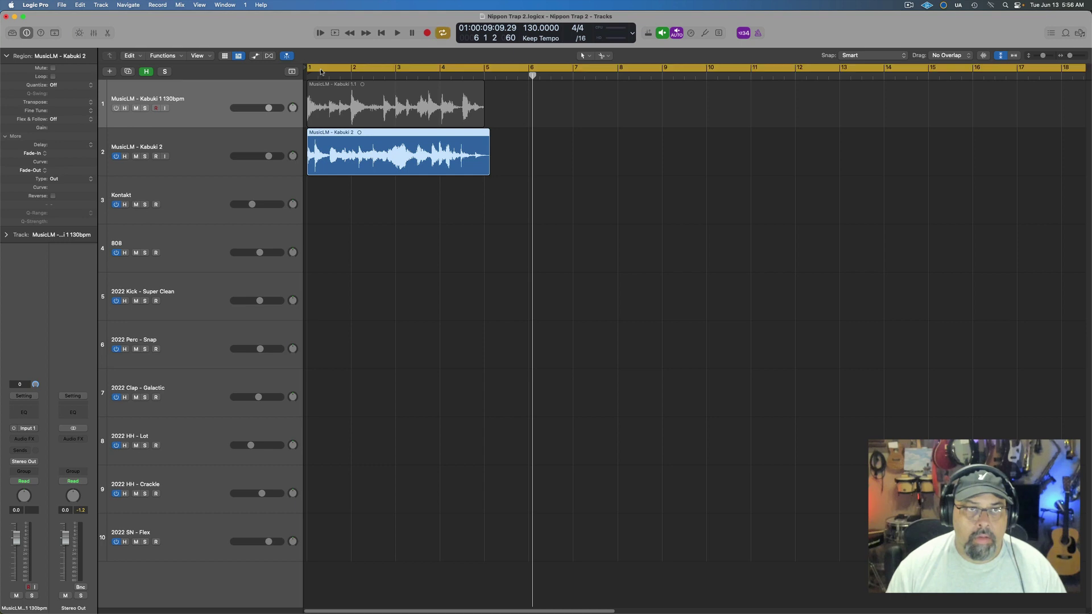
{"action": "key", "text": "space"}
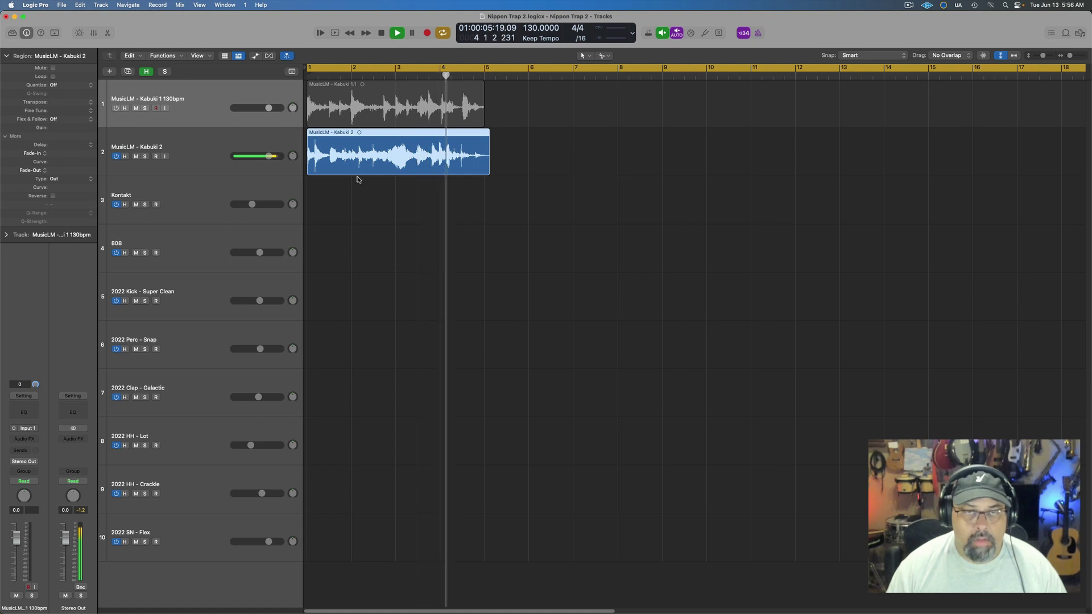
{"action": "key", "text": "space"}
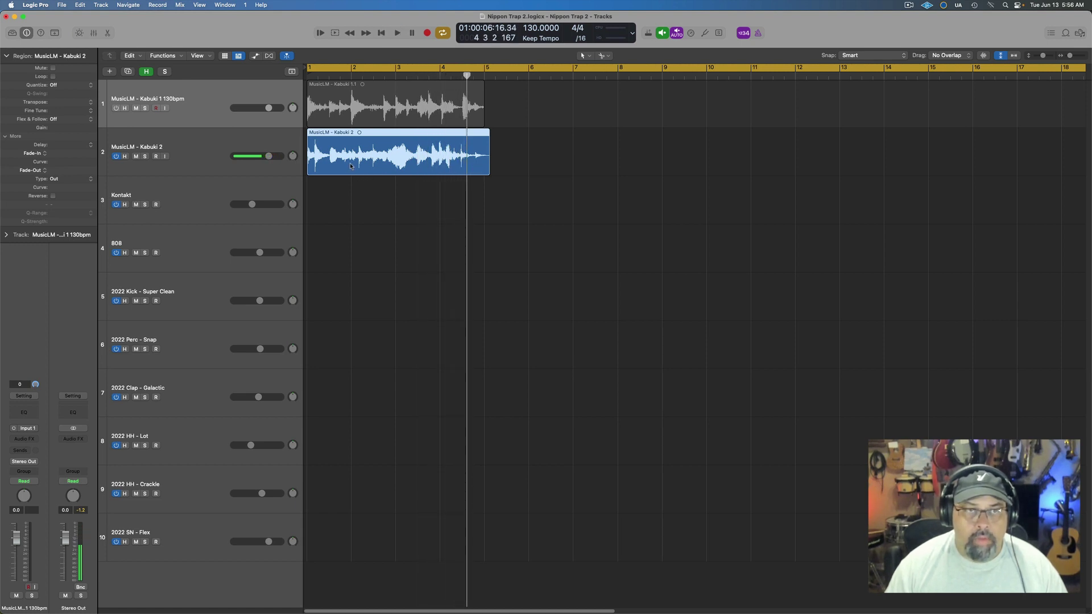
Trim the opening off the Kabuki 2 region so it starts shortly before bar 2, and play it back
{"action": "left_click_drag", "start_coordinate": [307, 173], "coordinate": [352, 141]}
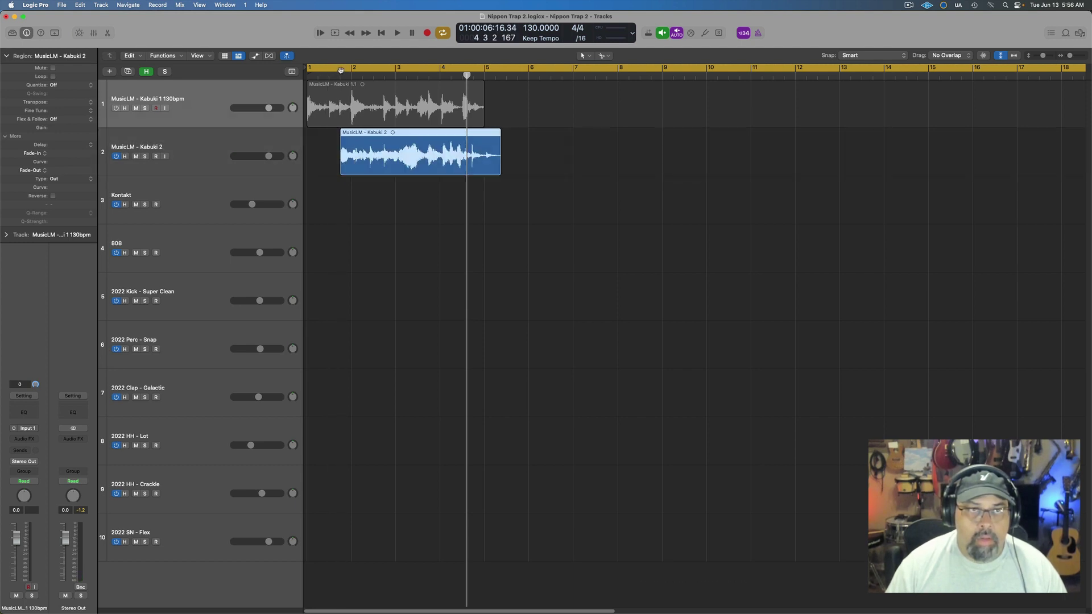
{"action": "key", "text": "space"}
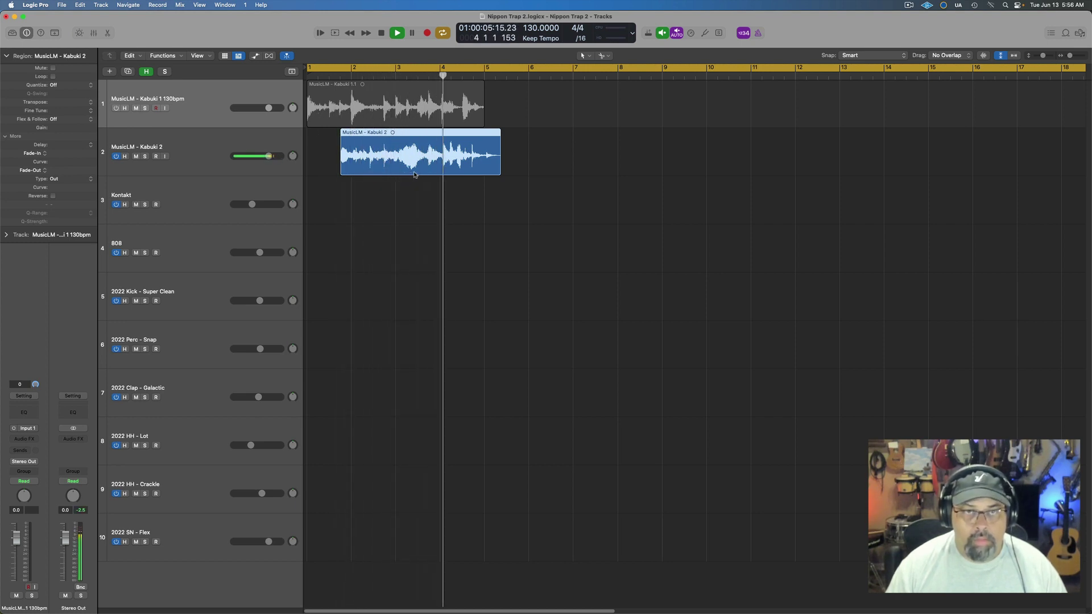
{"action": "key", "text": "space"}
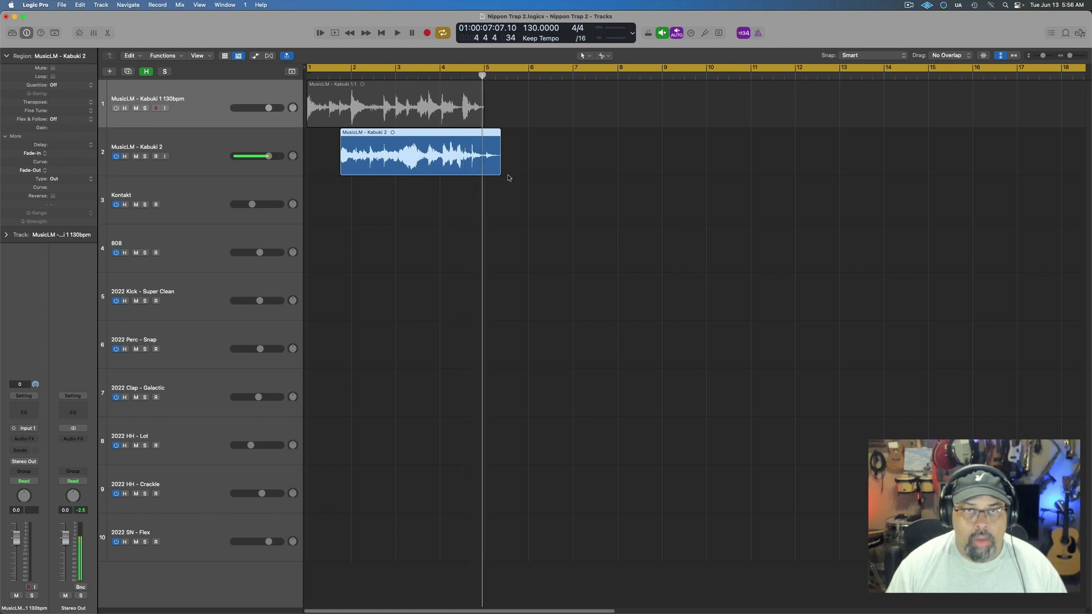
Trim the quiet tail off the Kabuki 2 region and move the cycle start to the region's beginning, checking by playback
{"action": "left_click_drag", "start_coordinate": [500, 177], "coordinate": [466, 173]}
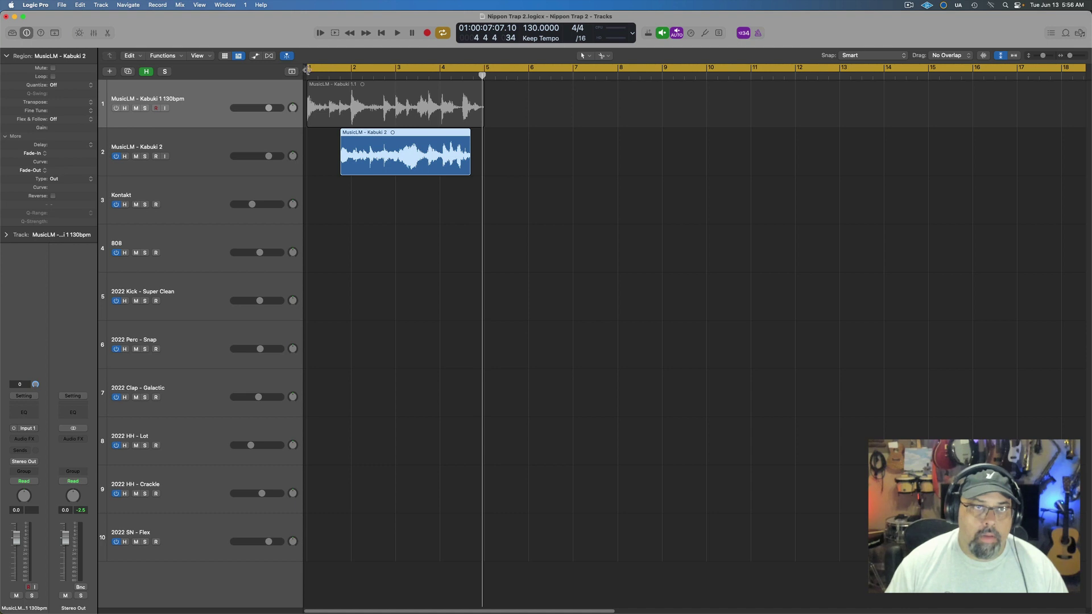
{"action": "left_click_drag", "start_coordinate": [308, 70], "coordinate": [341, 69]}
{"action": "key", "text": "space"}
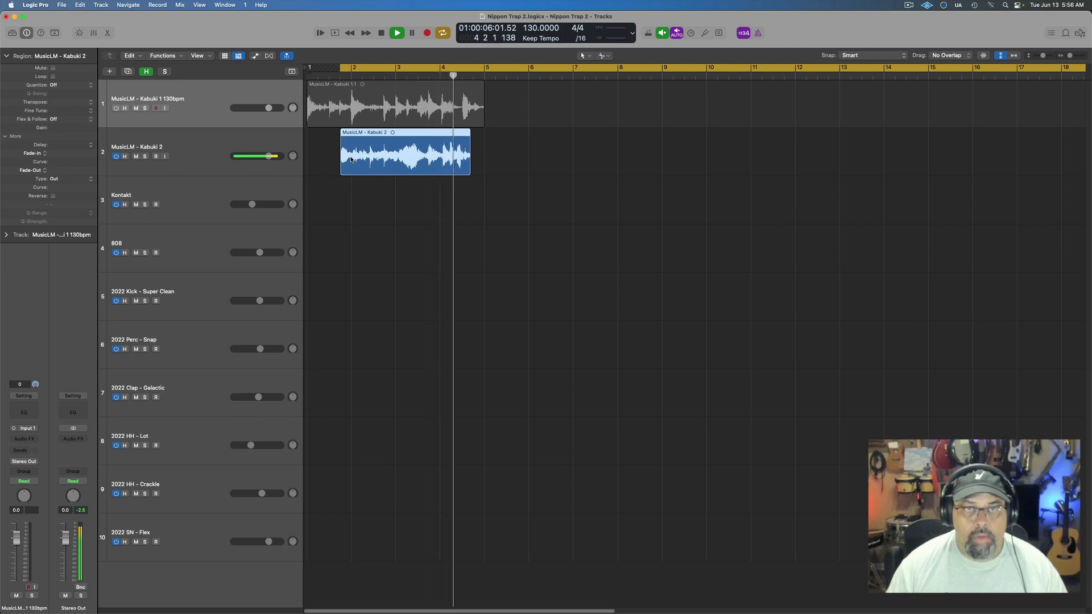
{"action": "key", "text": "space"}
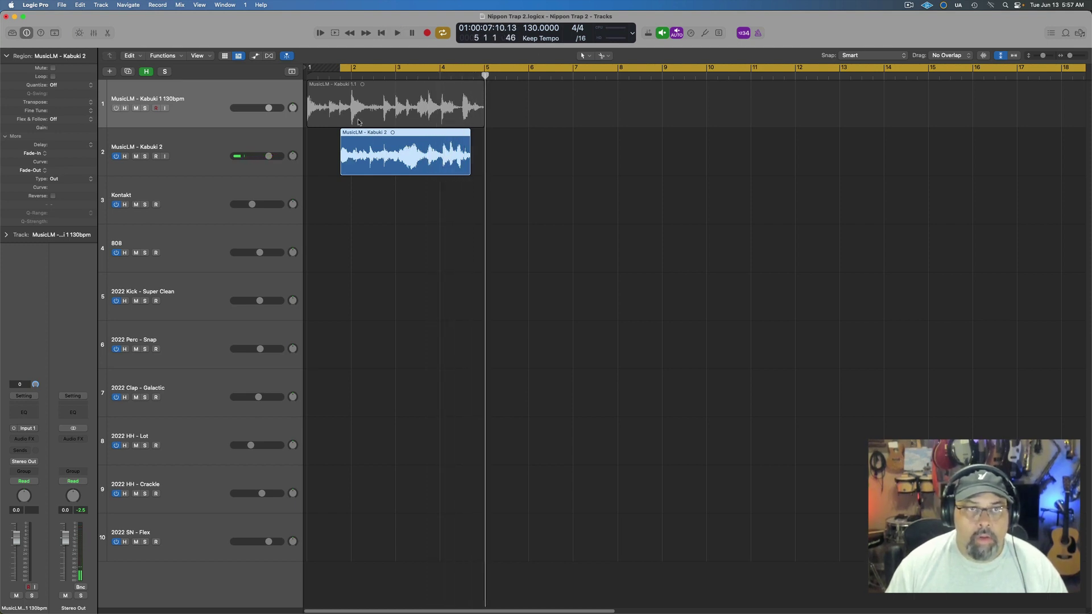
Replay the opening of the trimmed Kabuki 2 region and nudge the region slightly earlier
{"action": "left_click", "coordinate": [344, 76]}
{"action": "key", "text": "space"}
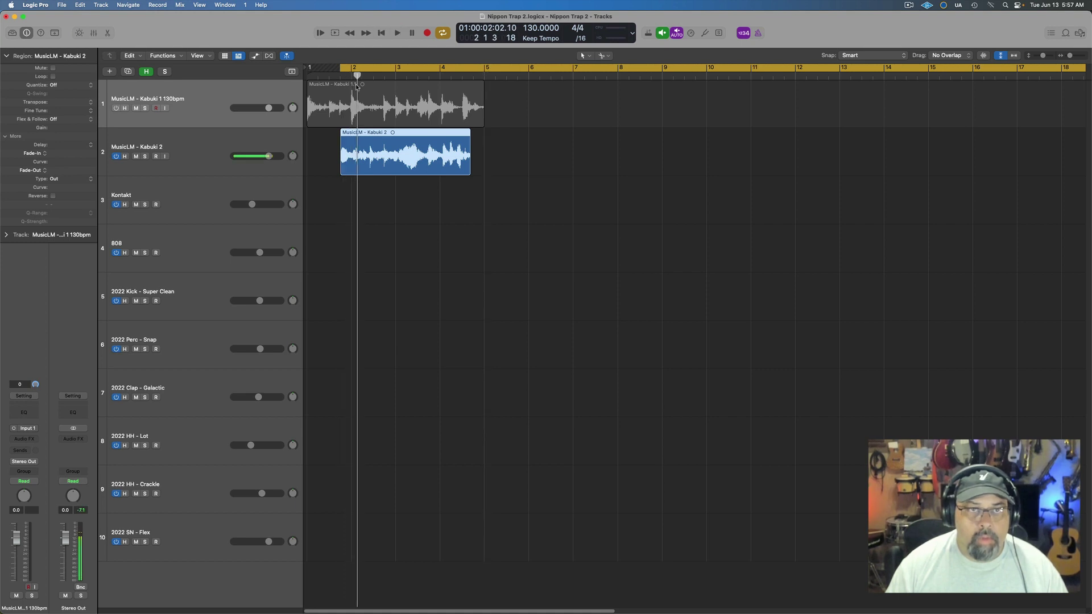
{"action": "left_click_drag", "start_coordinate": [361, 154], "coordinate": [359, 154]}
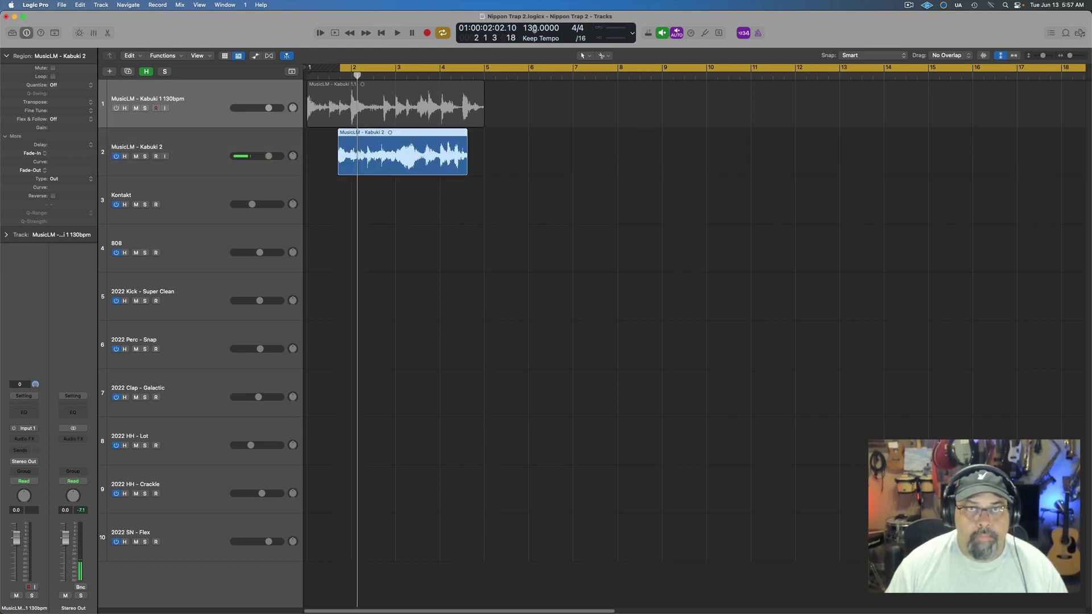
Try a project tempo of 146 and play the Kabuki 2 region against the metronome
{"action": "left_click_drag", "start_coordinate": [541, 28], "coordinate": [541, 21]}
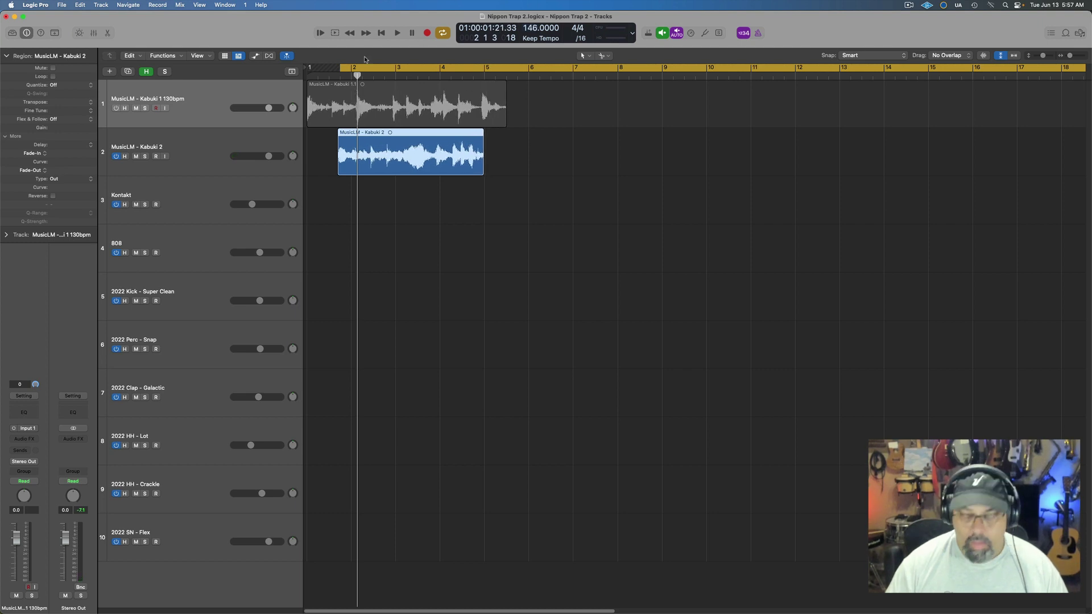
{"action": "key", "text": "space"}
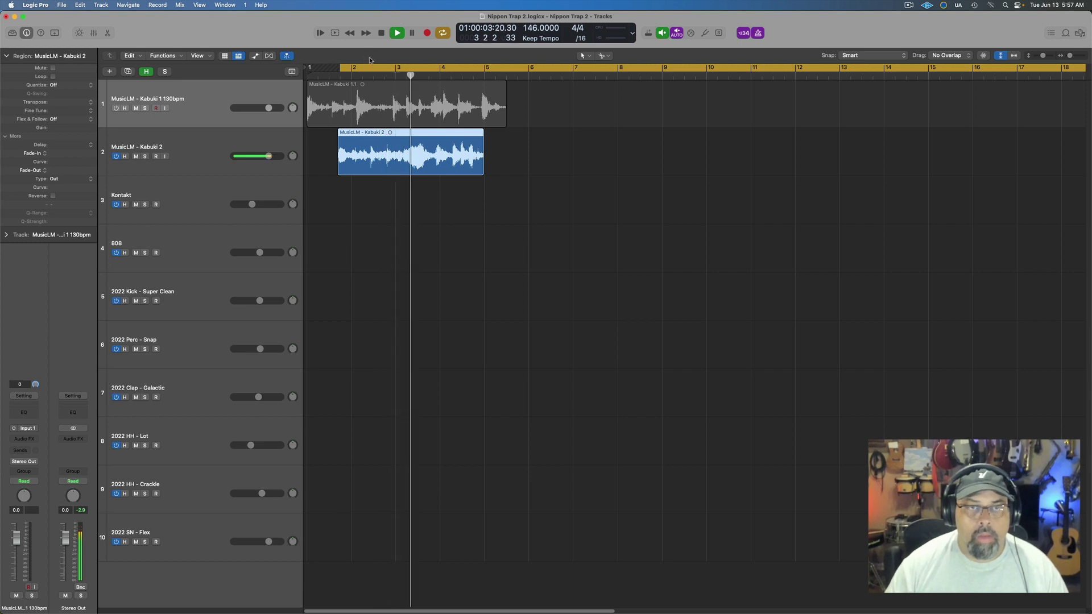
{"action": "key", "text": "space"}
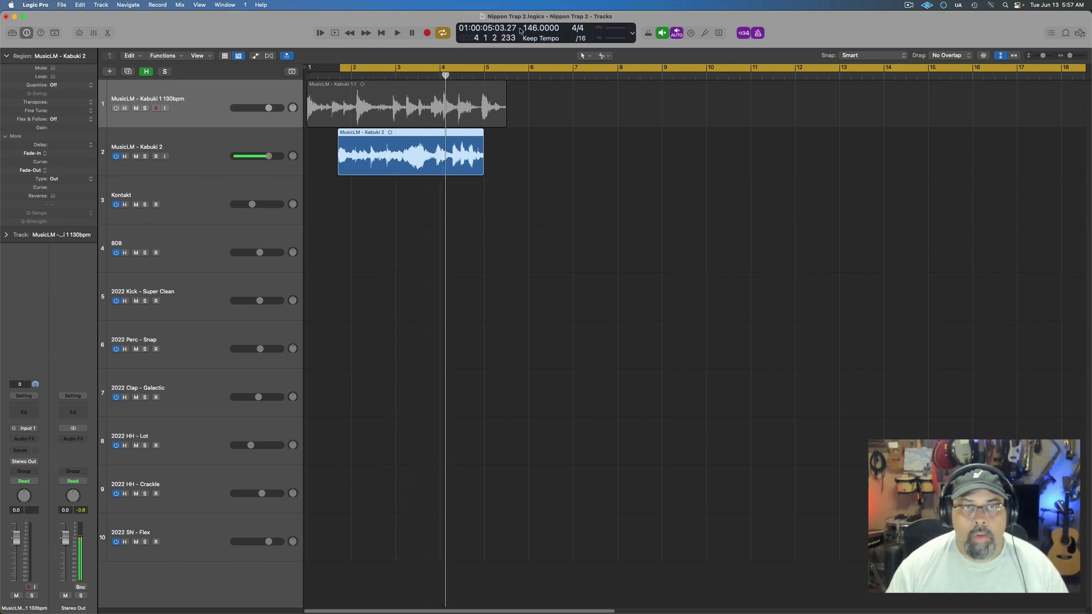
Set the project tempo to 101 and play the Kabuki 2 region against the metronome
{"action": "left_click_drag", "start_coordinate": [530, 27], "coordinate": [531, 80]}
{"action": "key", "text": "space"}
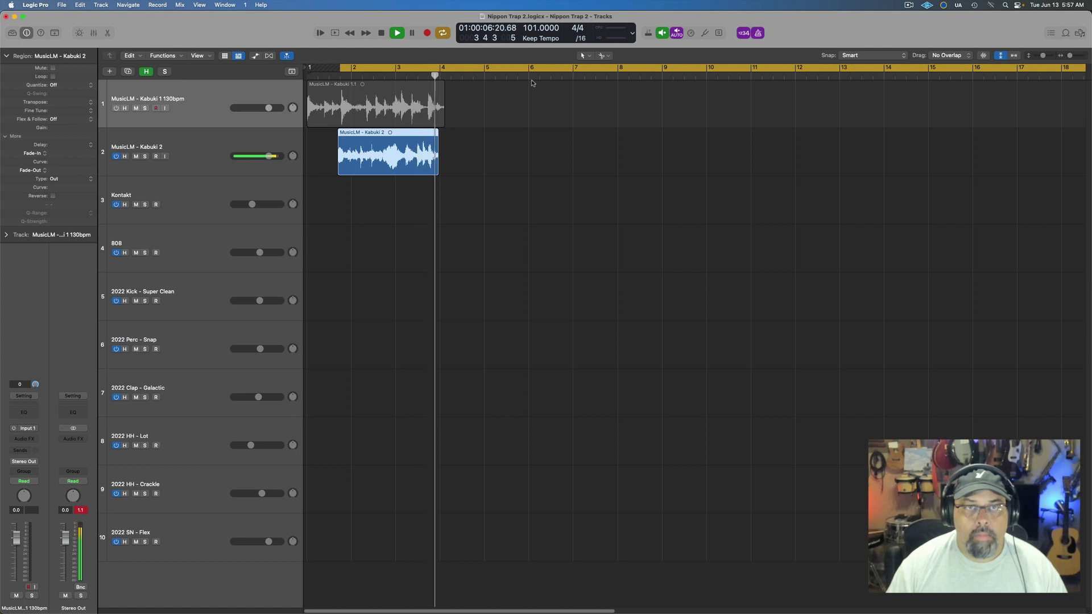
{"action": "key", "text": "space"}
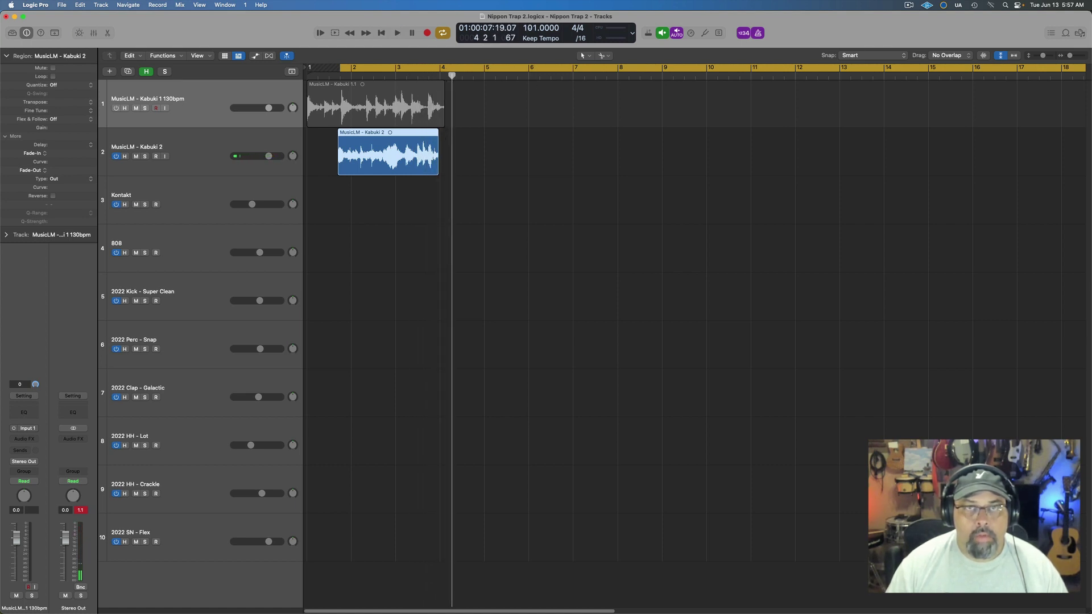
Set the project tempo to 100 and play the Kabuki 2 region against the metronome
{"action": "left_click_drag", "start_coordinate": [532, 27], "coordinate": [532, 31]}
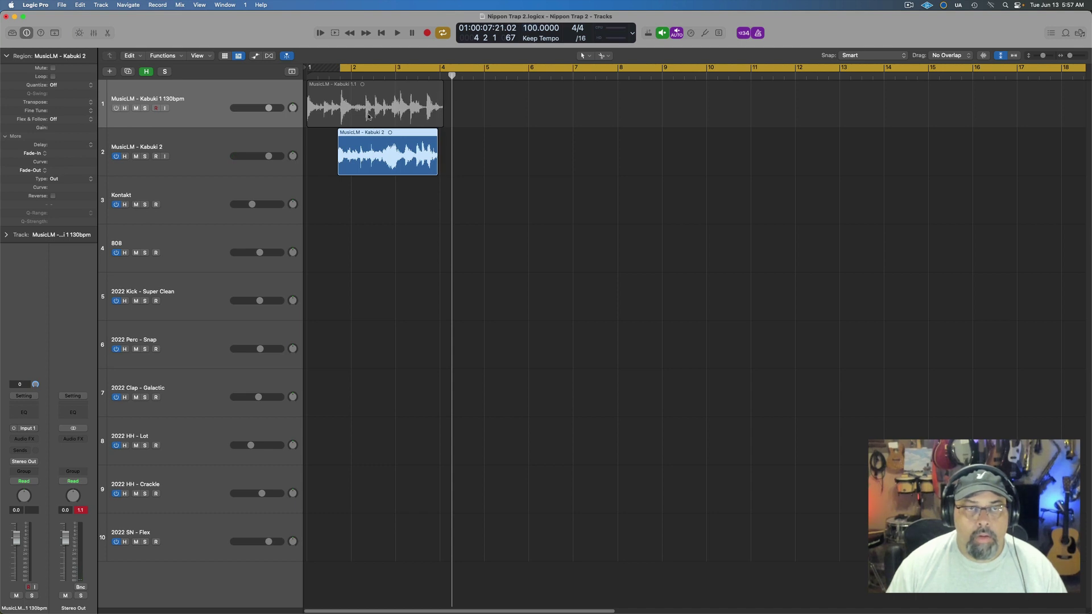
{"action": "key", "text": "space"}
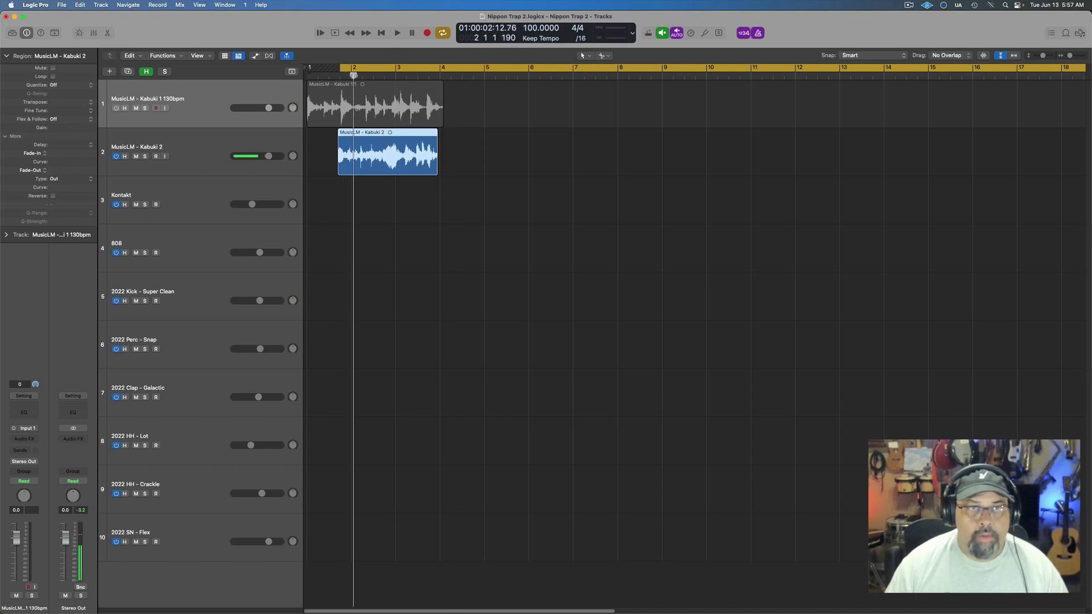
{"action": "key", "text": "space"}
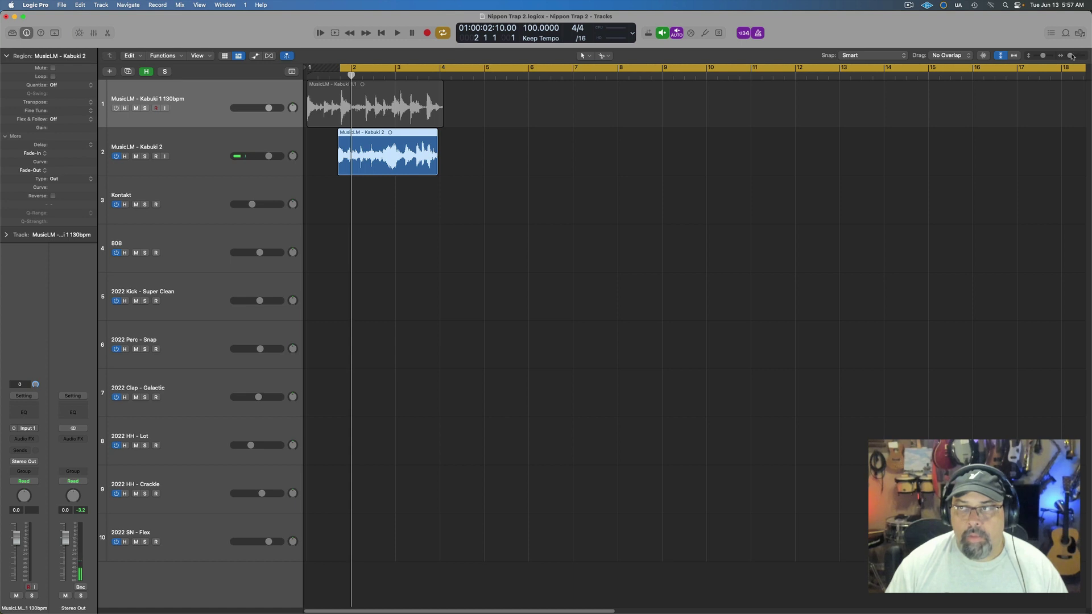
Nudge the Kabuki 2 region slightly later against the beat grid and check its timing by playback
{"action": "left_click_drag", "start_coordinate": [1072, 56], "coordinate": [1075, 55]}
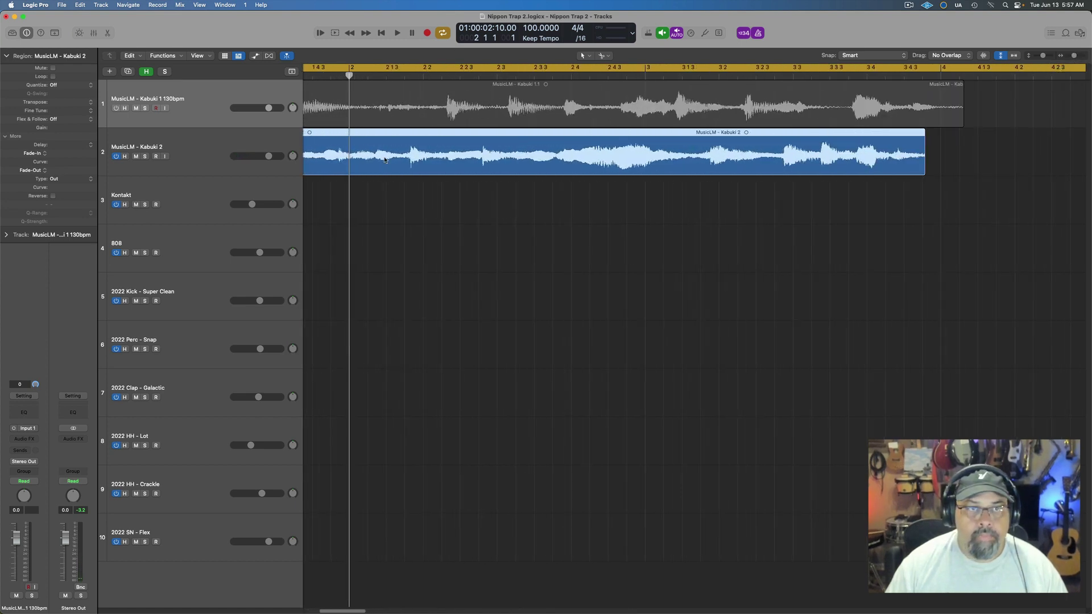
{"action": "left_click_drag", "start_coordinate": [384, 159], "coordinate": [394, 157]}
{"action": "scroll", "coordinate": [395, 157], "scroll_direction": "left", "scroll_amount": 3}
{"action": "key", "text": "space"}
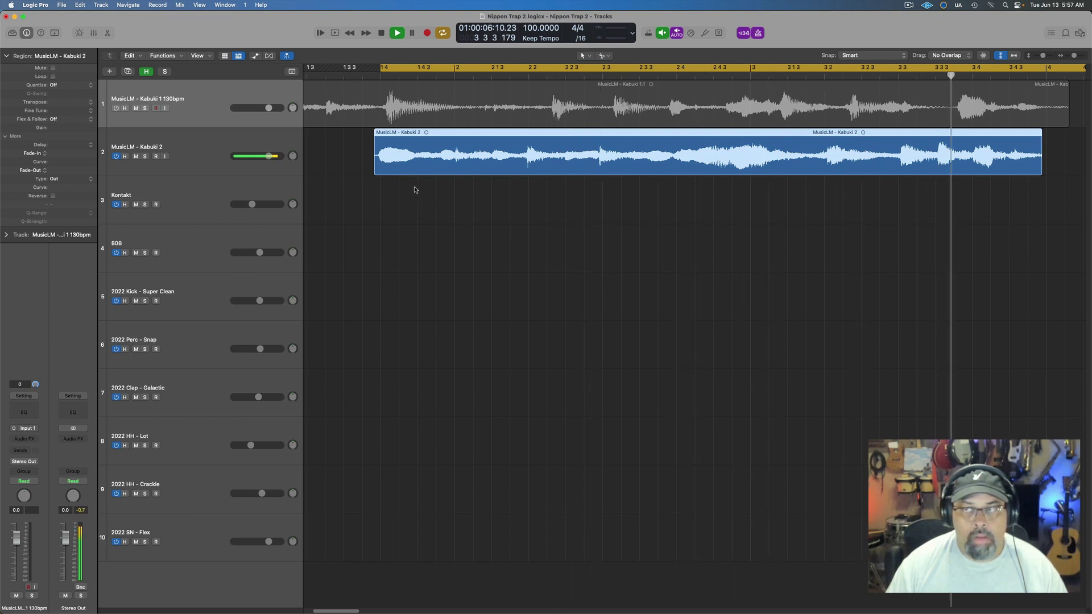
{"action": "key", "text": "space"}
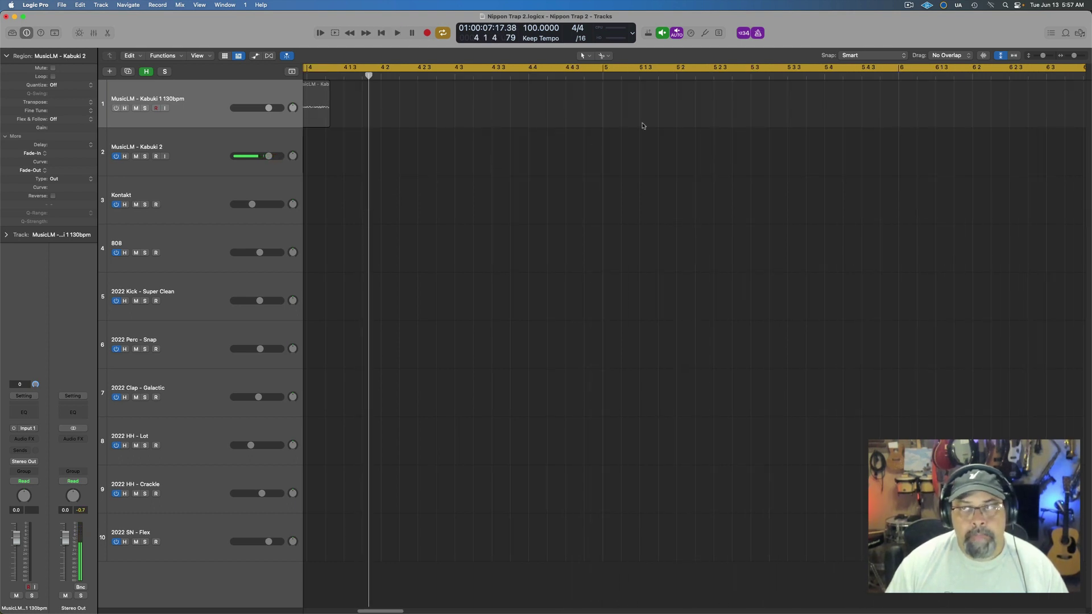
{"action": "left_click", "coordinate": [1014, 55]}
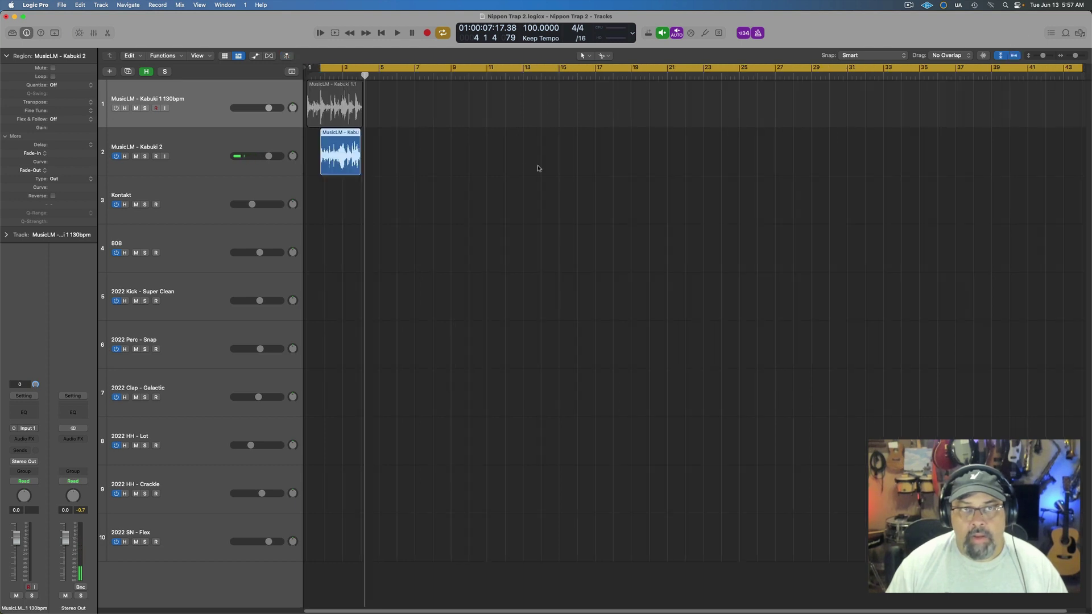
Rename the Kabuki 2 track "MusicLM - Kabuki 100bpm" and the Kabuki 1 track "MusicLM - Kabuki 130bpm"
{"action": "double_click", "coordinate": [178, 146]}
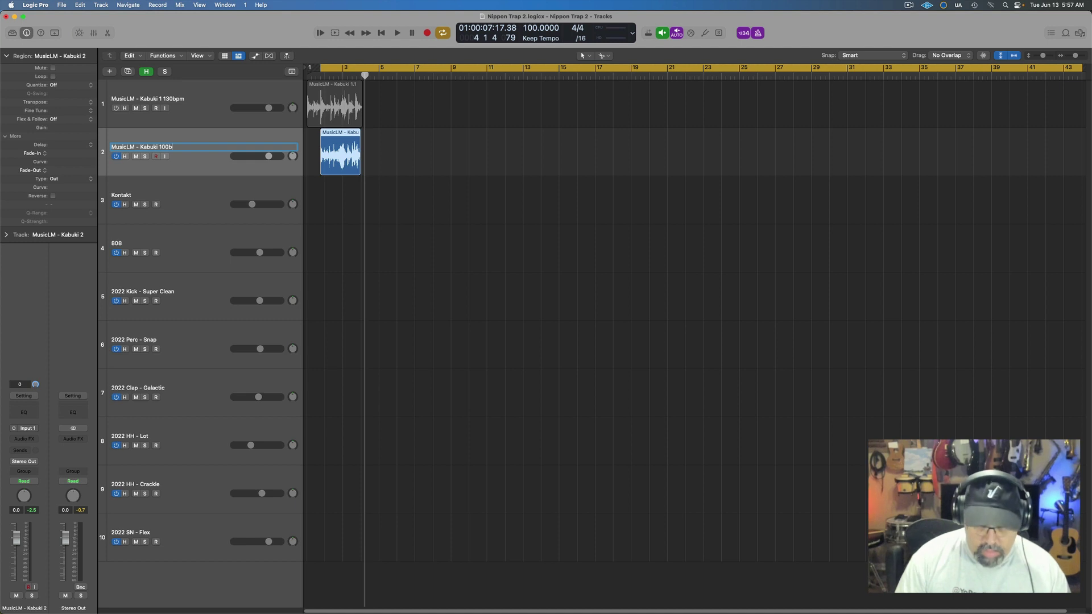
{"action": "type", "text": "100bpm"}
{"action": "key", "text": "Return"}
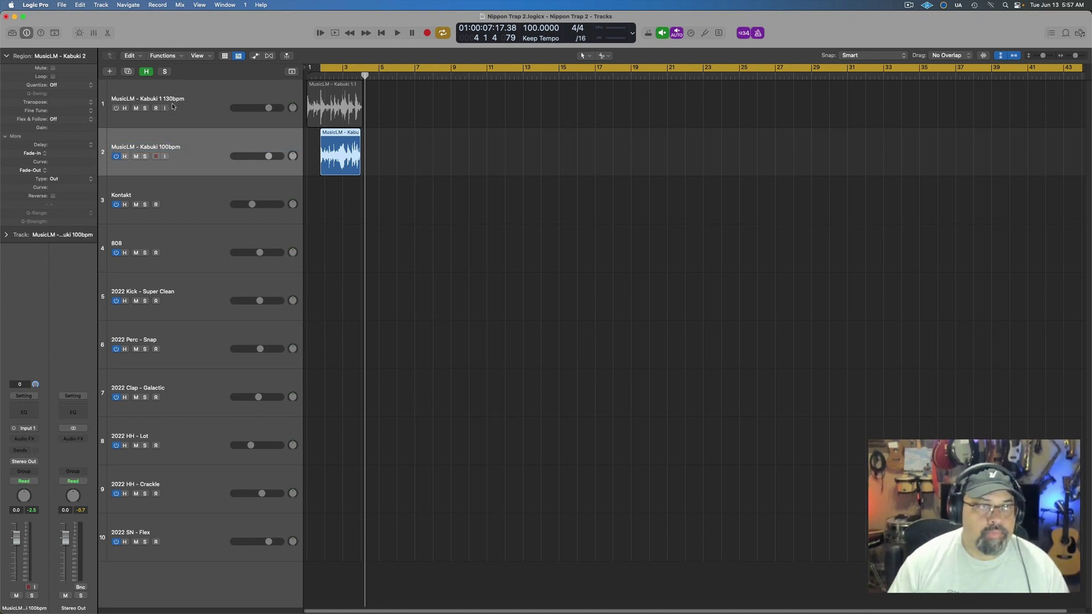
{"action": "double_click", "coordinate": [166, 98]}
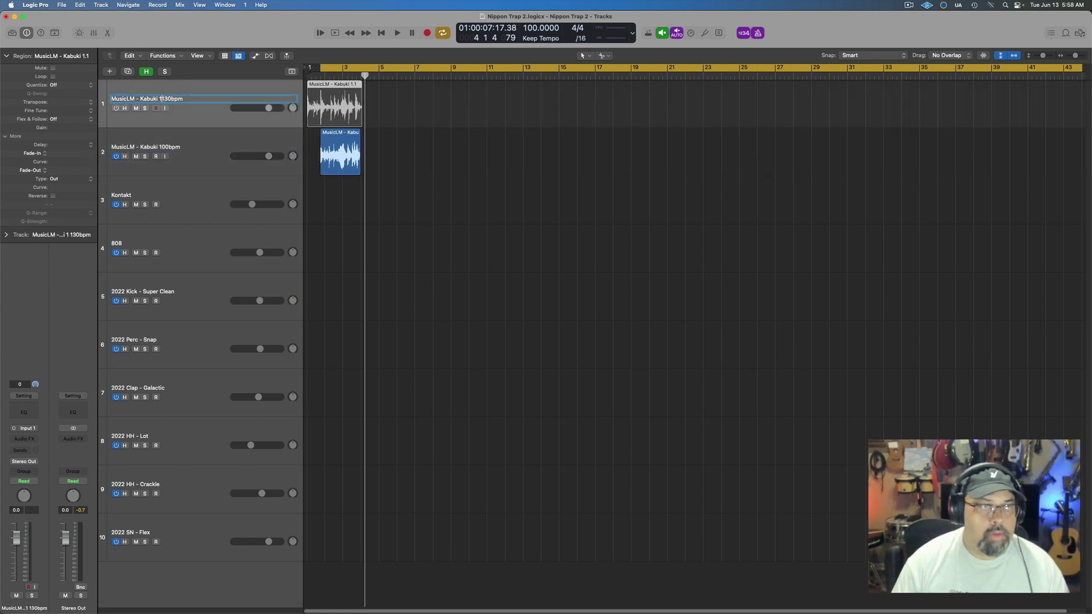
{"action": "key", "text": "Return"}
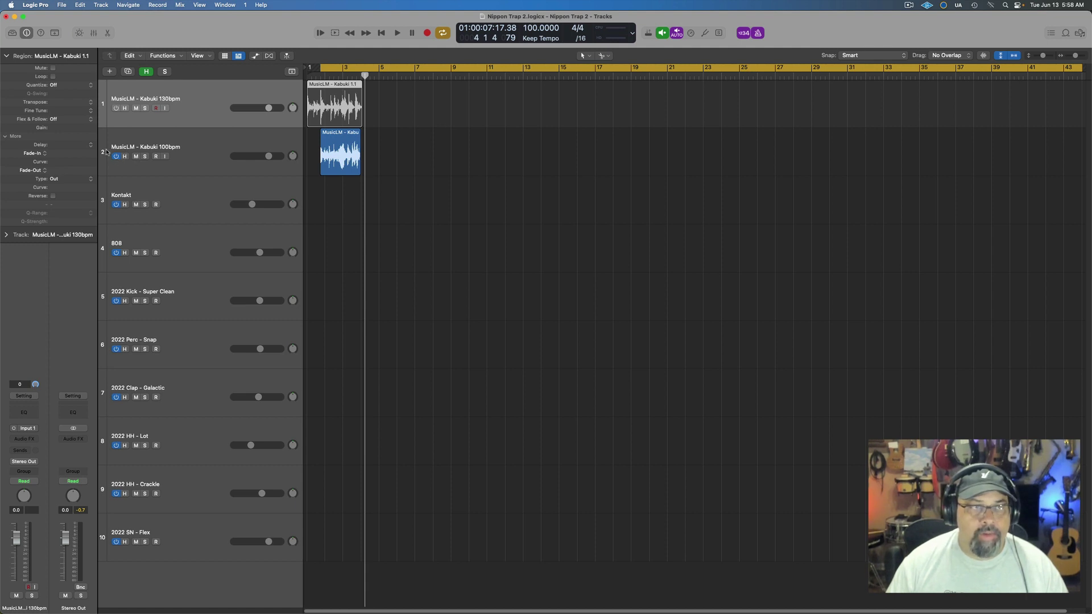
Turn on the Kabuki 130bpm track, turn off the Kabuki 100bpm track, and start playback
{"action": "key", "text": "super+a"}
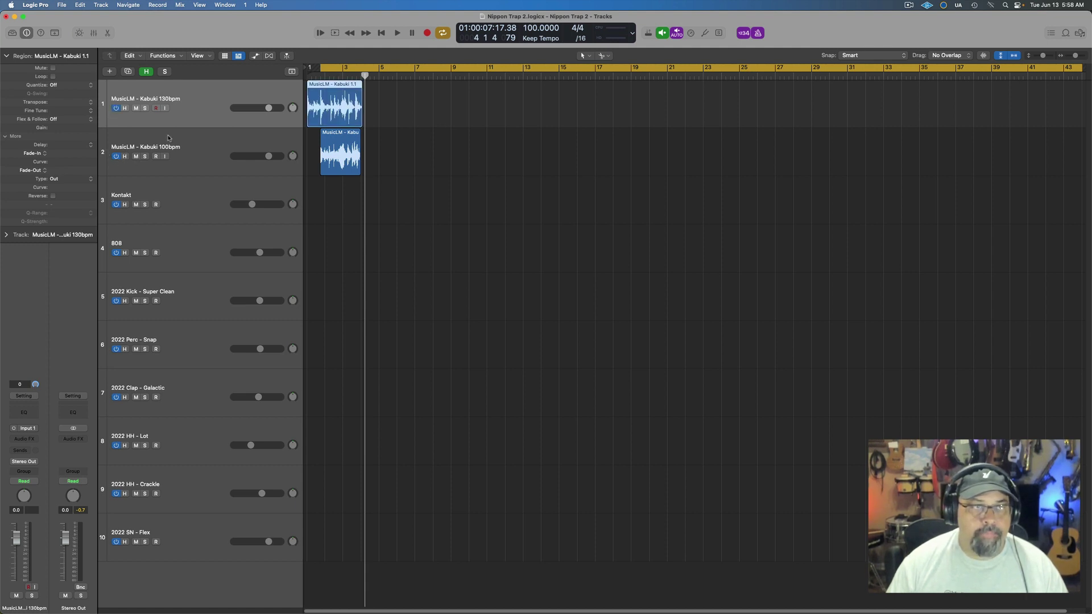
{"action": "left_click", "coordinate": [124, 155]}
{"action": "key", "text": "space"}
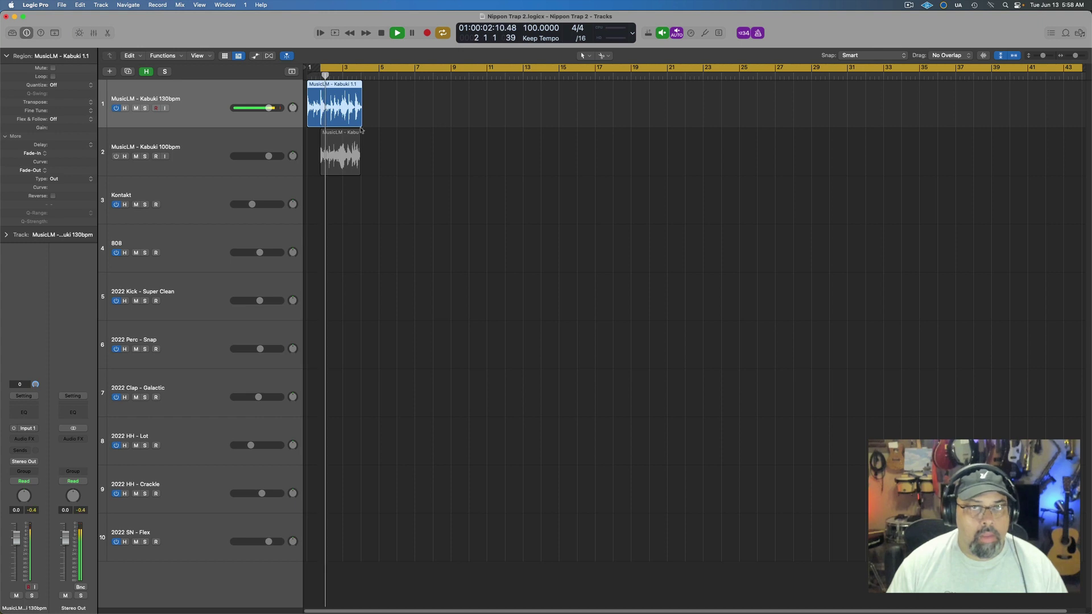
Set the project tempo to 130 and play the Kabuki 1.1 region with the metronome on and with it off
{"action": "double_click", "coordinate": [524, 28]}
{"action": "type", "text": "13"}
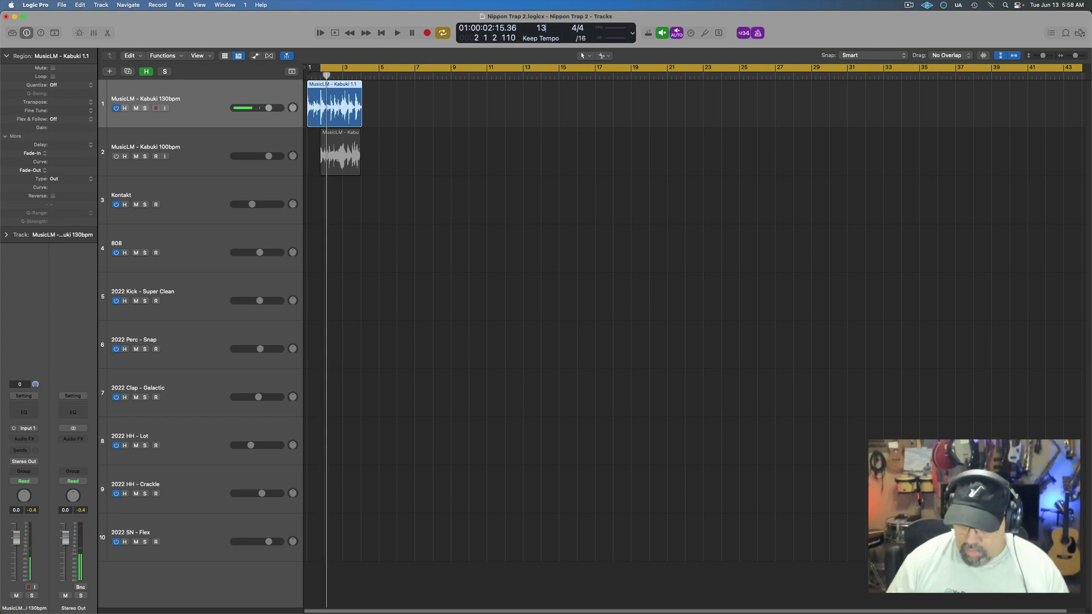
{"action": "type", "text": "0"}
{"action": "key", "text": "Return"}
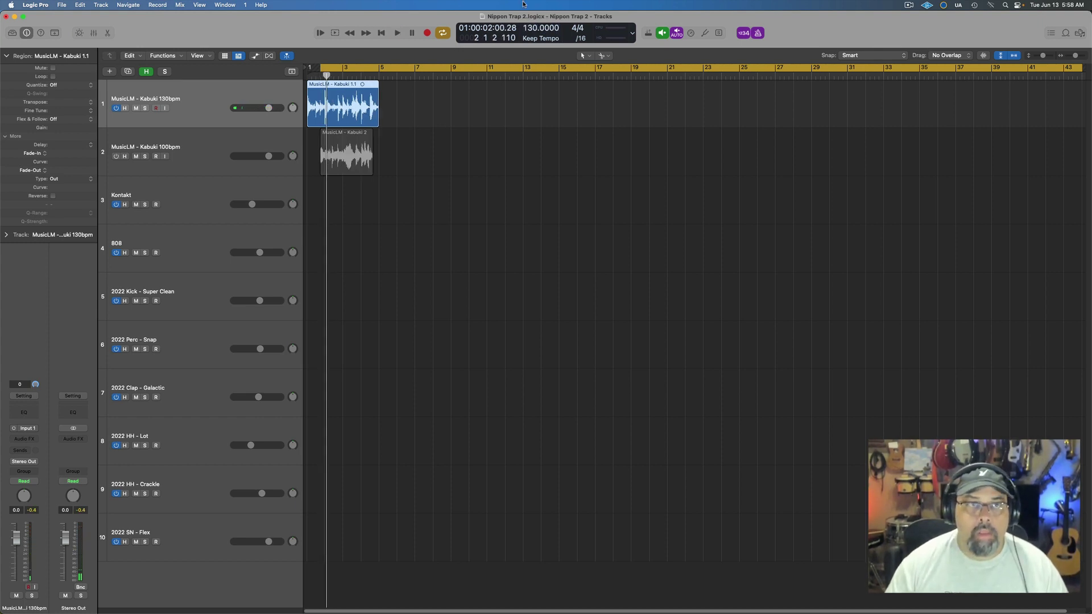
{"action": "key", "text": "space"}
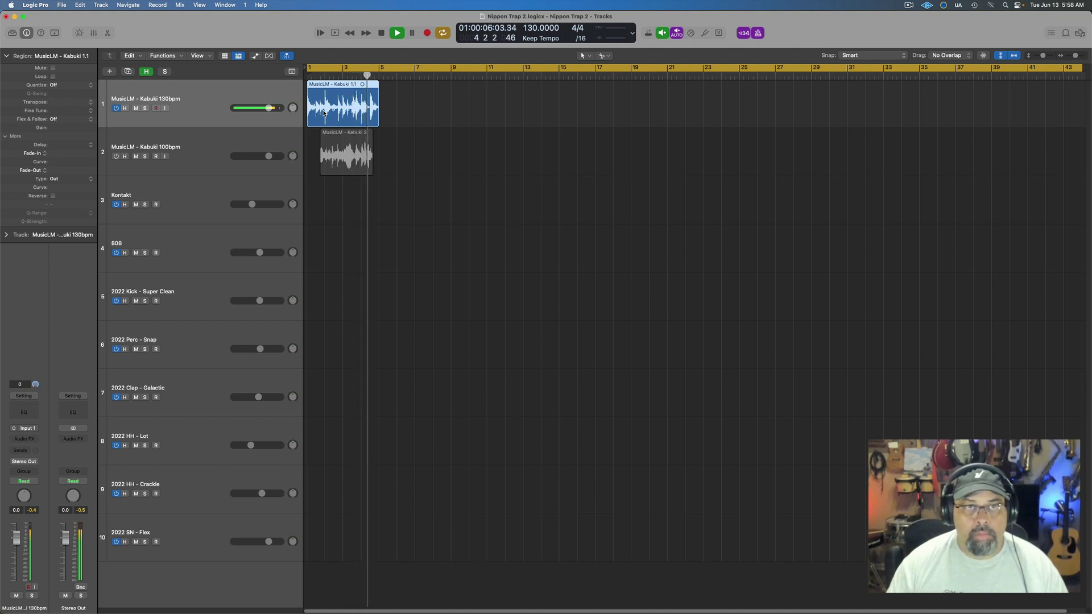
{"action": "key", "text": "space"}
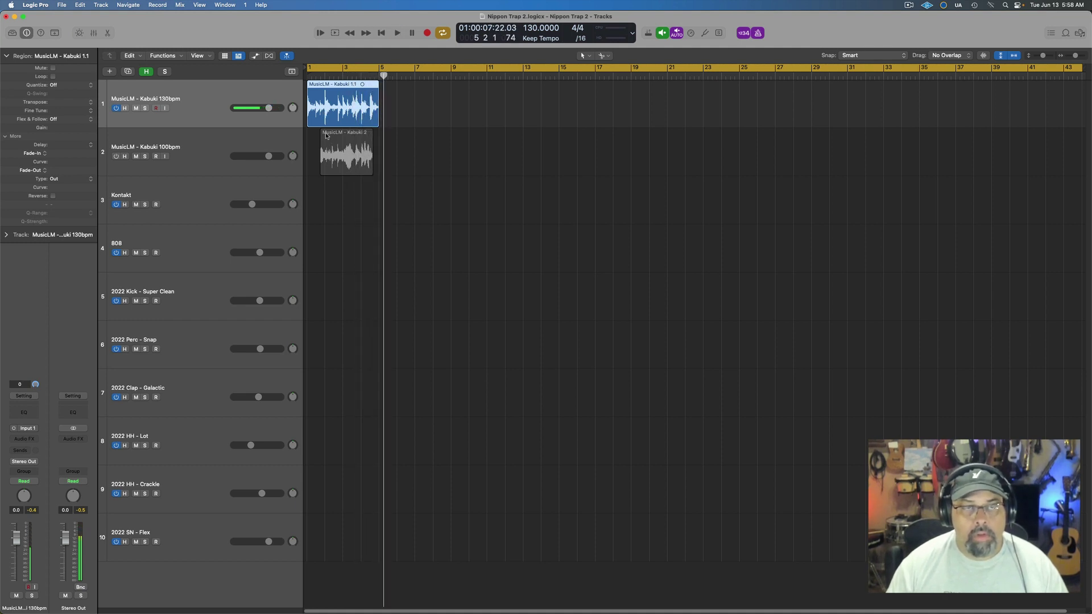
{"action": "key", "text": "space"}
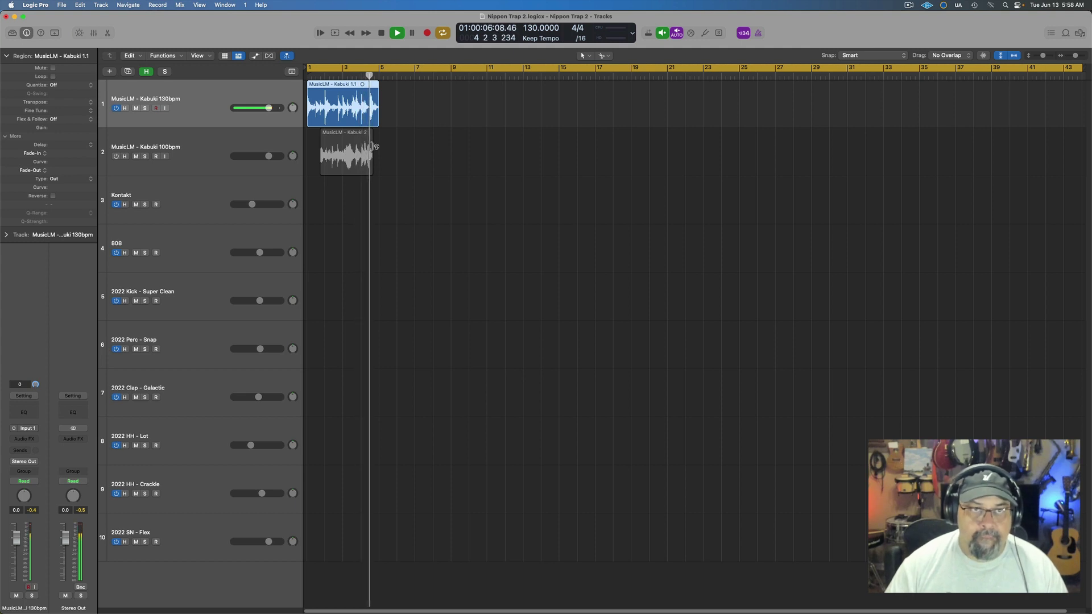
{"action": "key", "text": "space"}
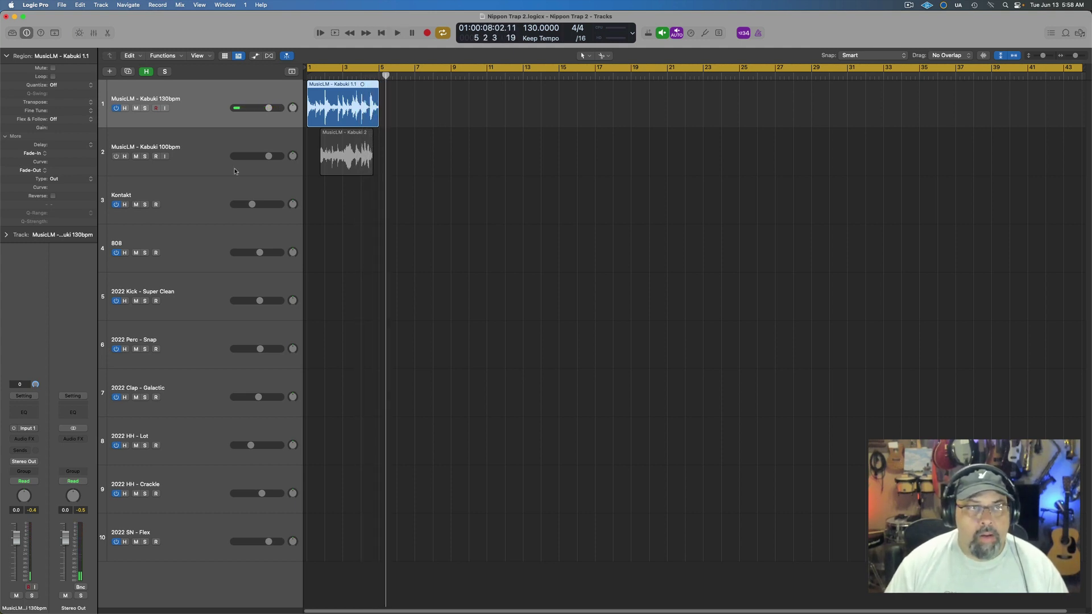
Move the Kabuki 100bpm track above the Kabuki 130bpm track and hide it from the track list
{"action": "left_click_drag", "start_coordinate": [213, 152], "coordinate": [219, 86]}
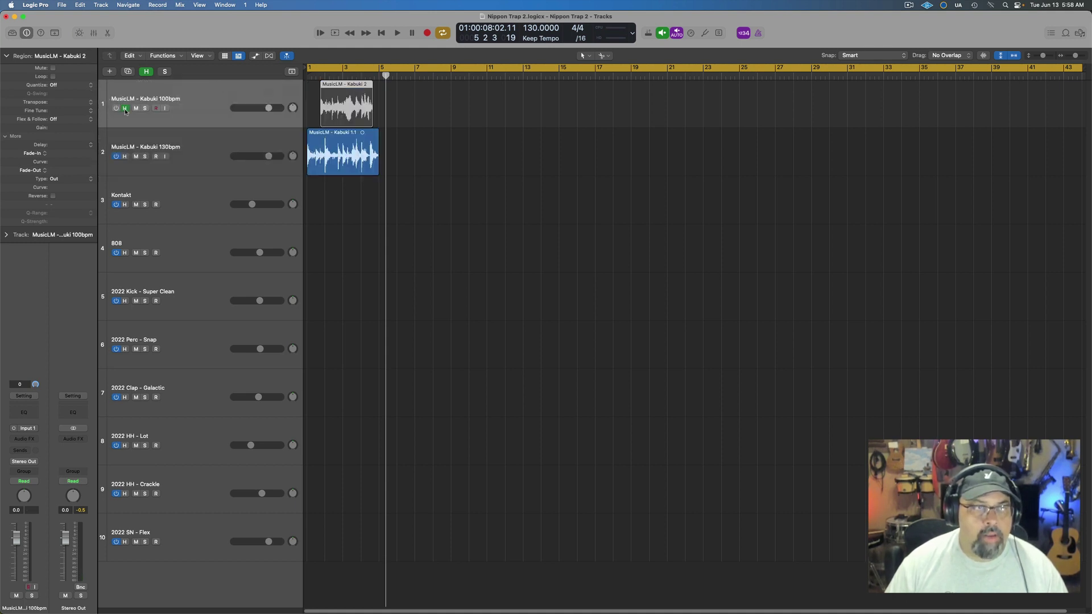
{"action": "right_click", "coordinate": [209, 91]}
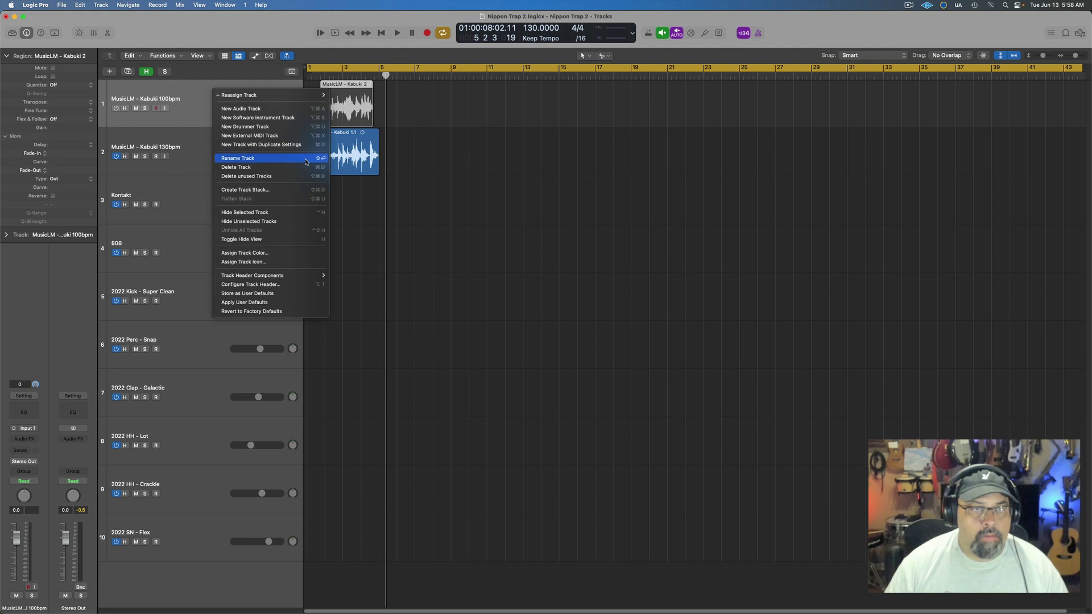
{"action": "left_click", "coordinate": [284, 215]}
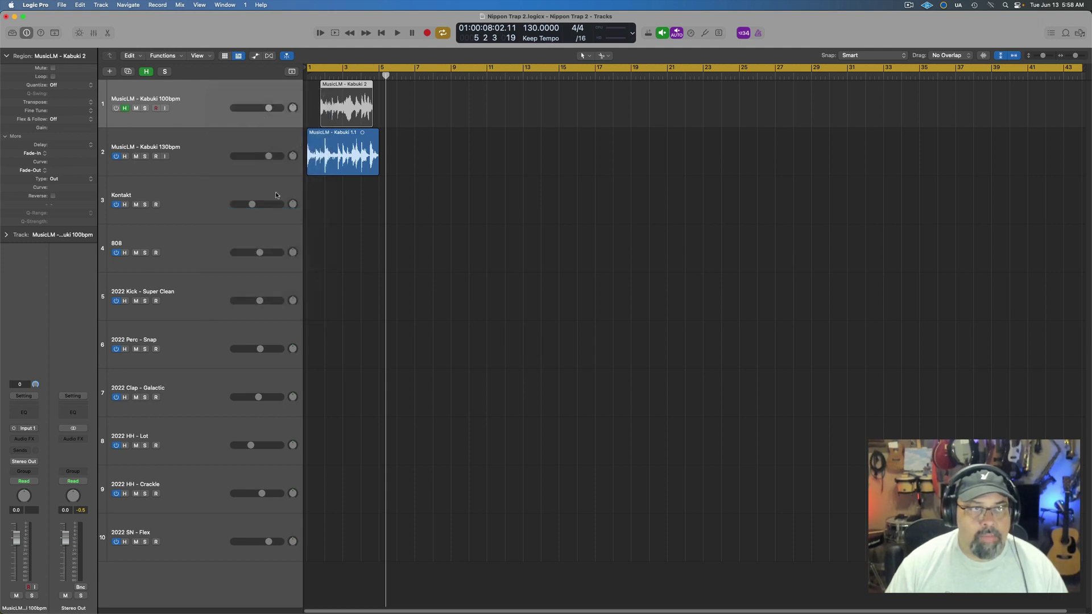
{"action": "left_click", "coordinate": [145, 72]}
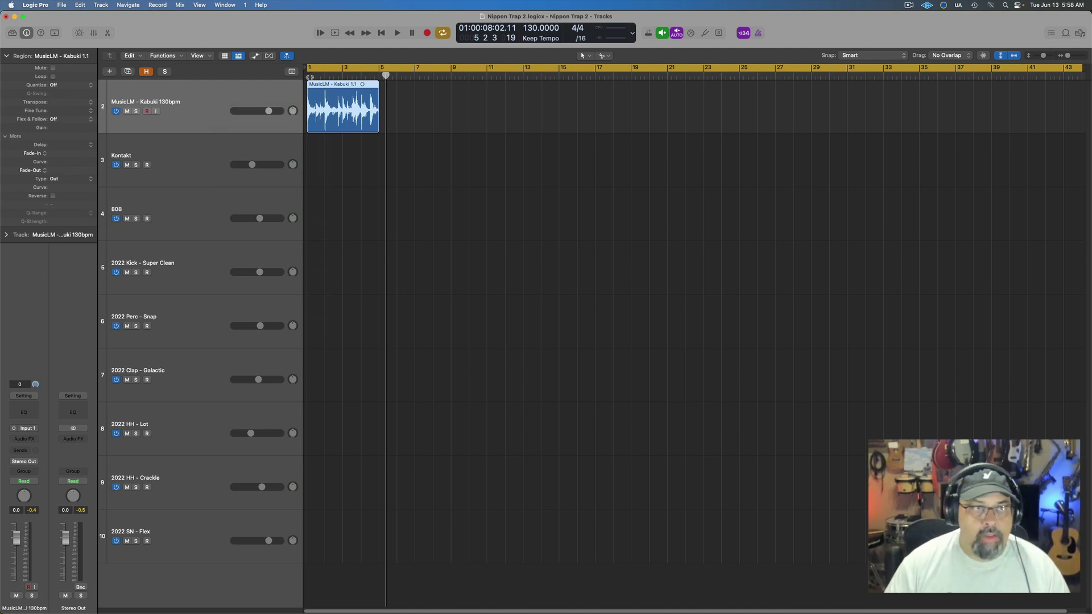
Select the 808 track and rehearse a bass part over repeated playback of the Kabuki 1.1 region
{"action": "left_click", "coordinate": [215, 203]}
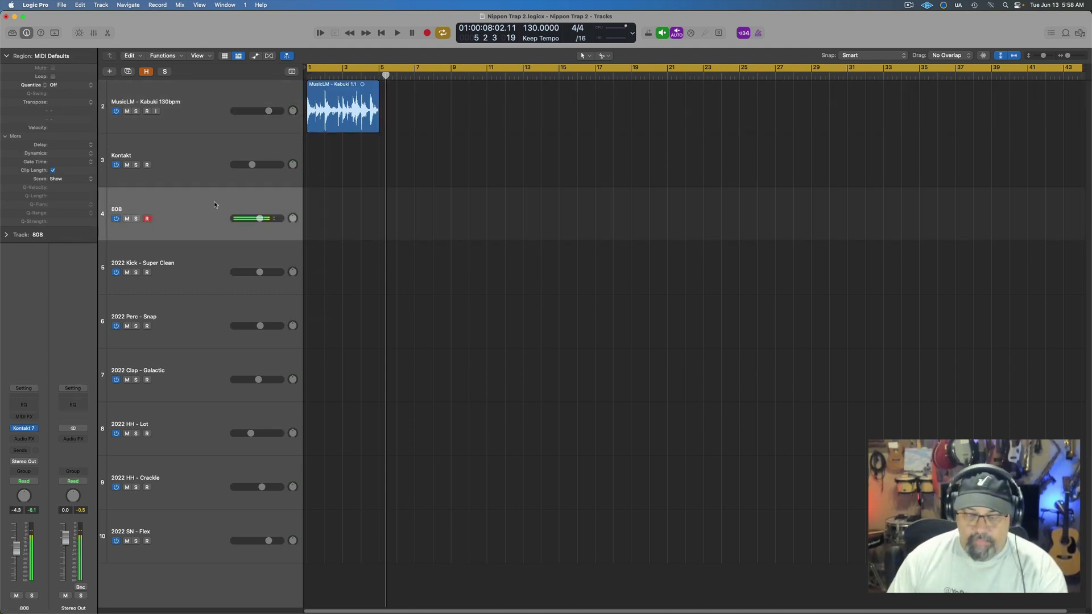
{"action": "key", "text": "space"}
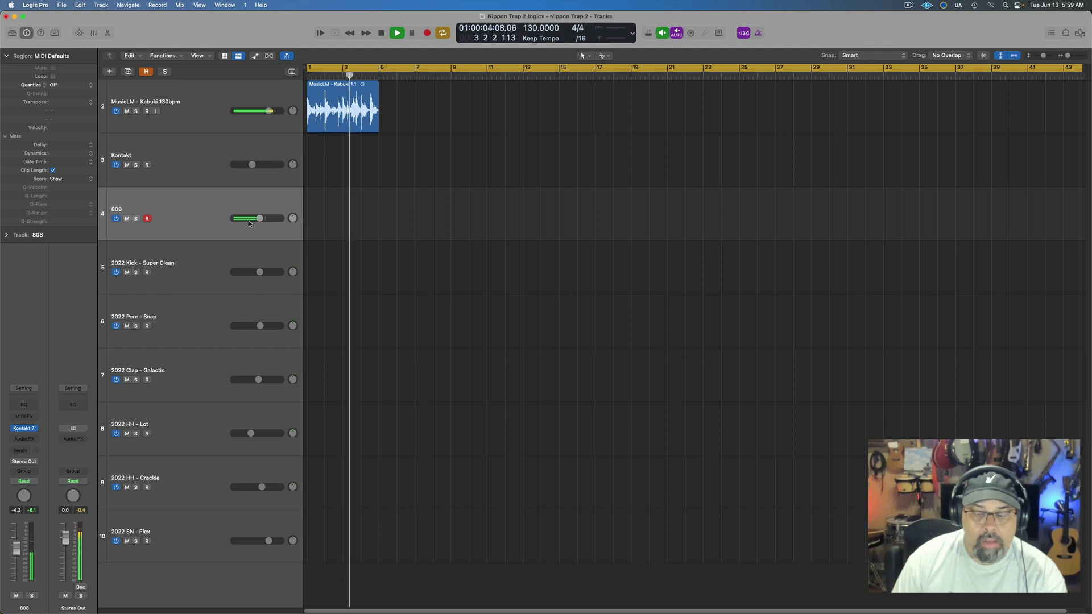
{"action": "key", "text": "space"}
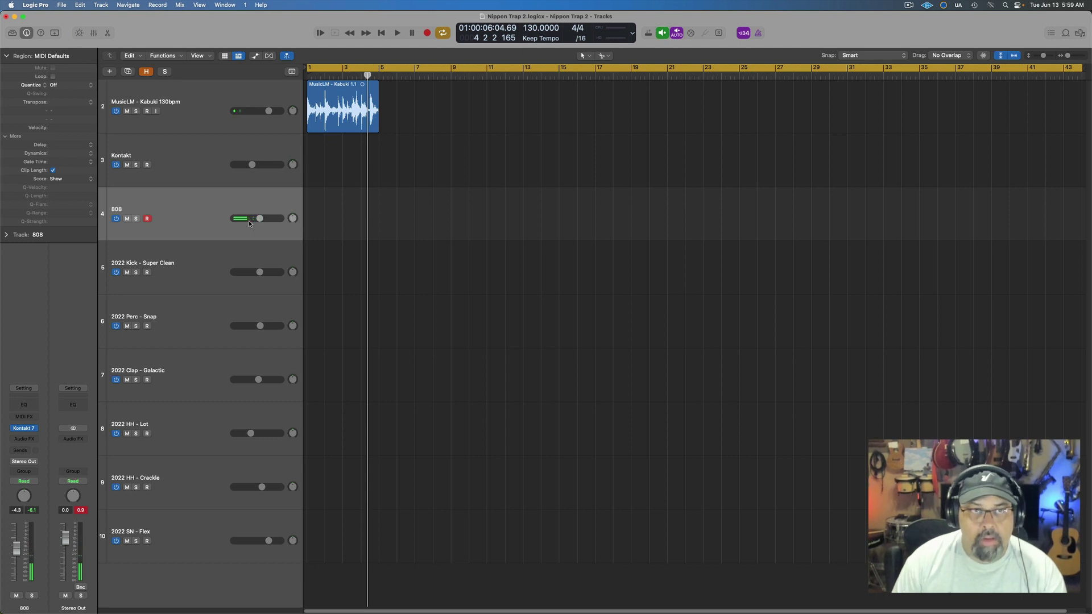
{"action": "key", "text": "Return"}
{"action": "key", "text": "space"}
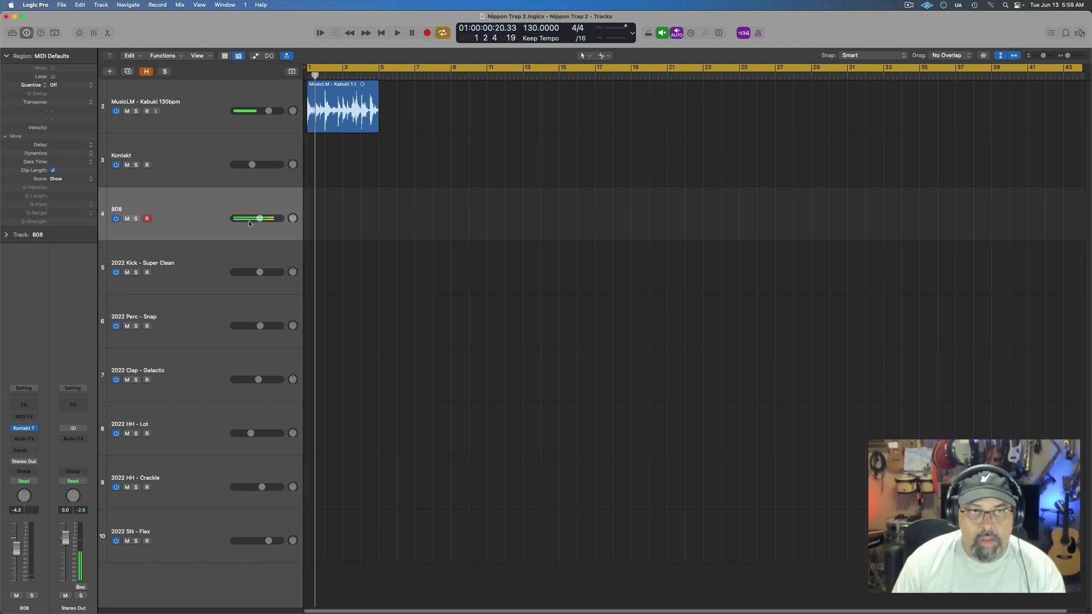
{"action": "key", "text": "space"}
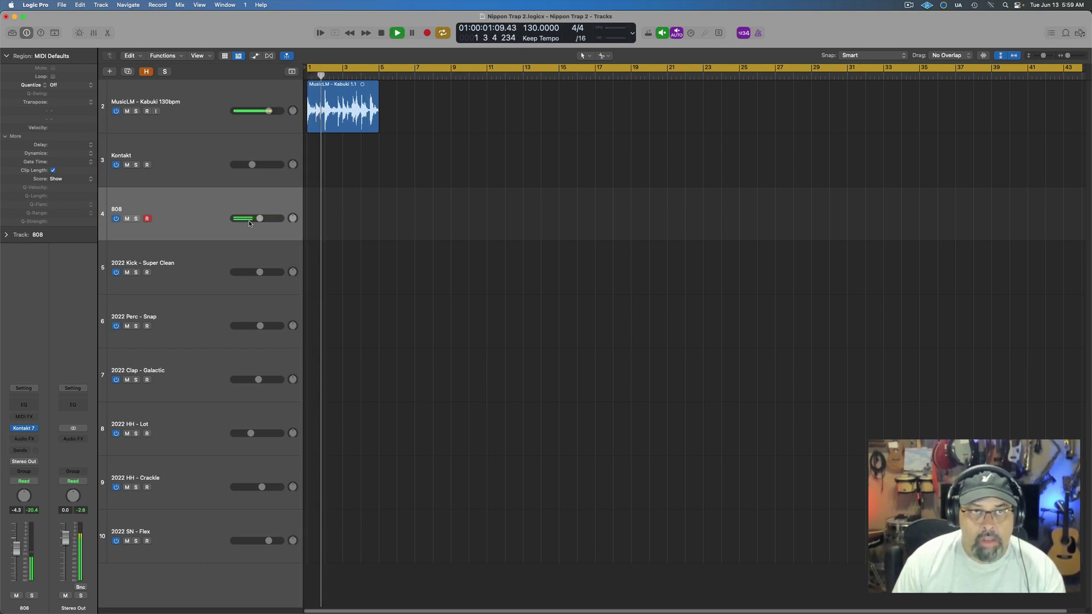
{"action": "key", "text": "space"}
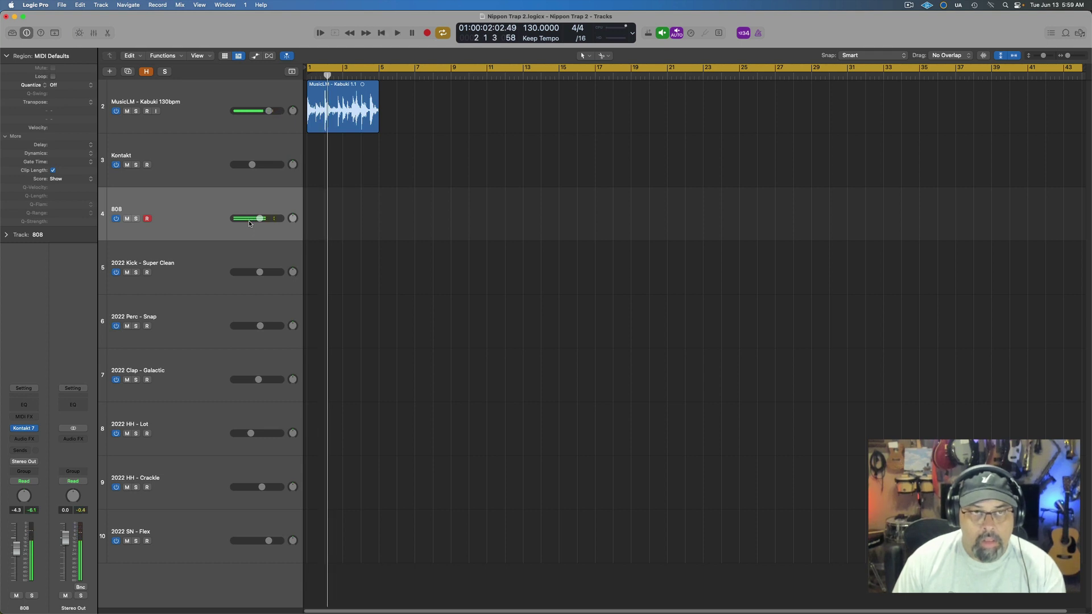
{"action": "key", "text": "space"}
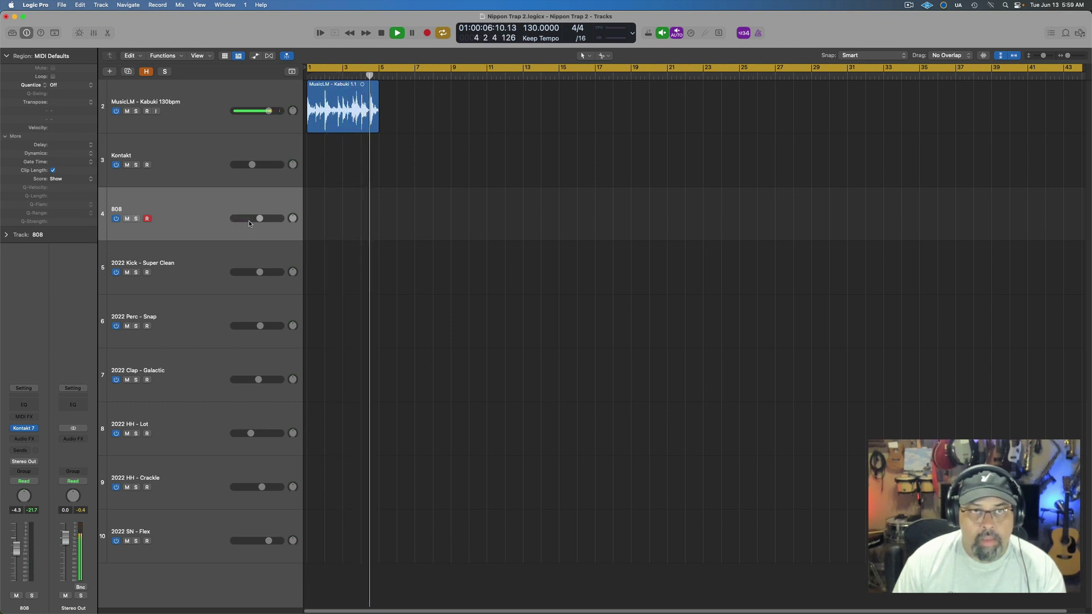
{"action": "key", "text": "space"}
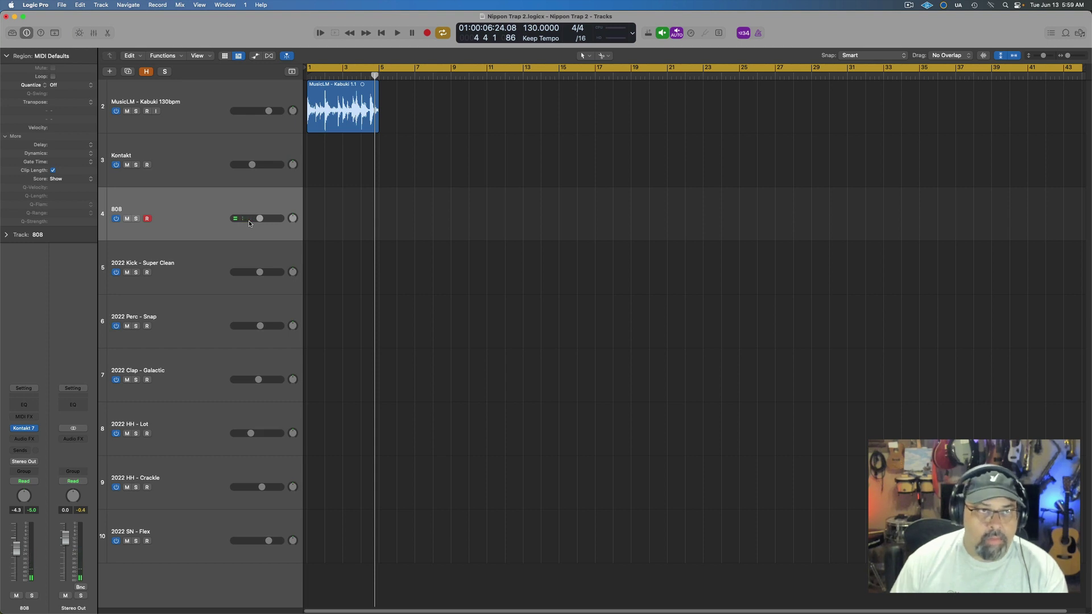
Move the 808 track above Kontakt, rehearse over the Kabuki loop, and record an 808 bass take from bar 1
{"action": "left_click_drag", "start_coordinate": [248, 220], "coordinate": [282, 130]}
{"action": "key", "text": "space"}
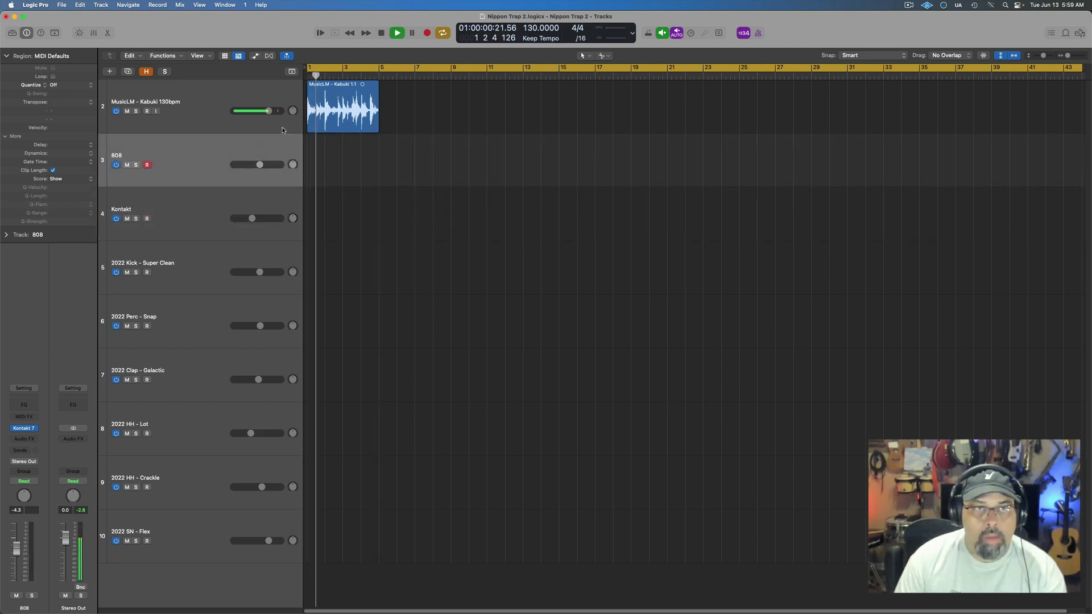
{"action": "key", "text": "space"}
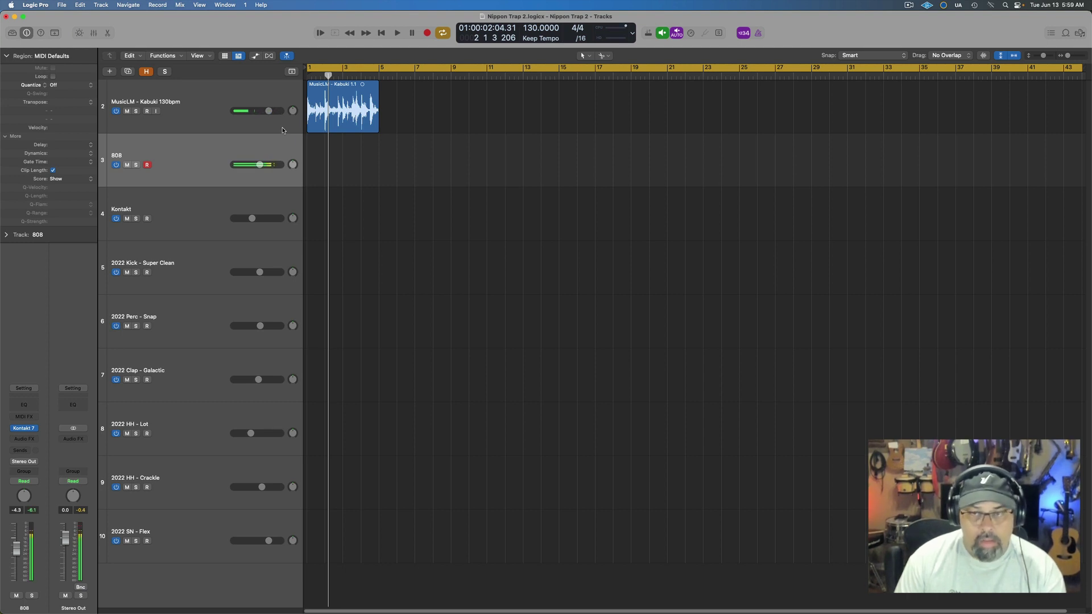
{"action": "key", "text": "r"}
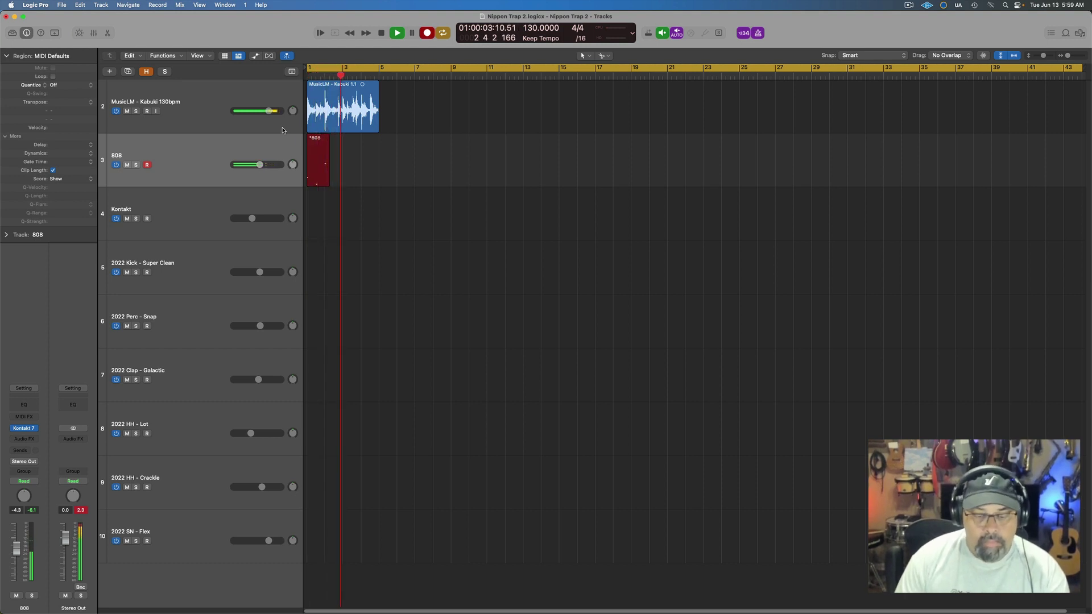
{"action": "key", "text": "space"}
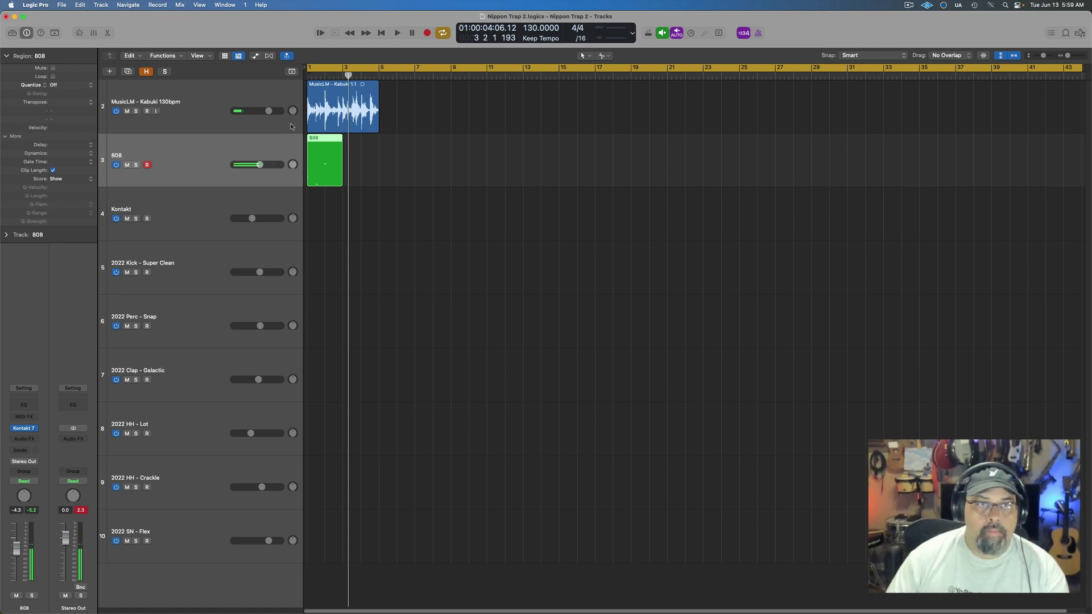
Quantize the recorded 808 notes to 1/16 in the piano roll and extend the 808 region to bar 5
{"action": "double_click", "coordinate": [341, 168]}
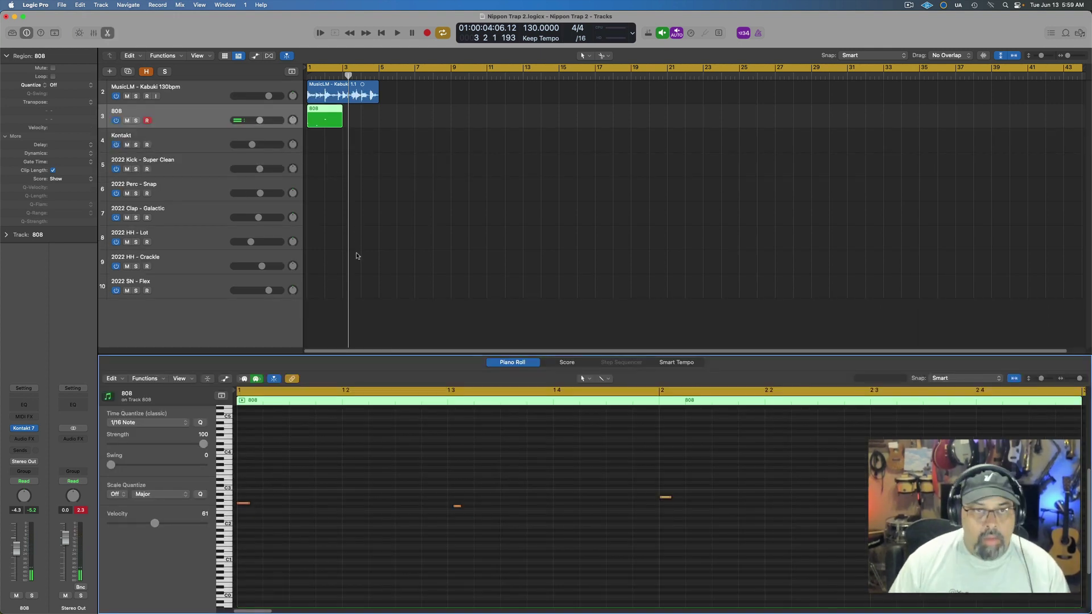
{"action": "key", "text": "super+a"}
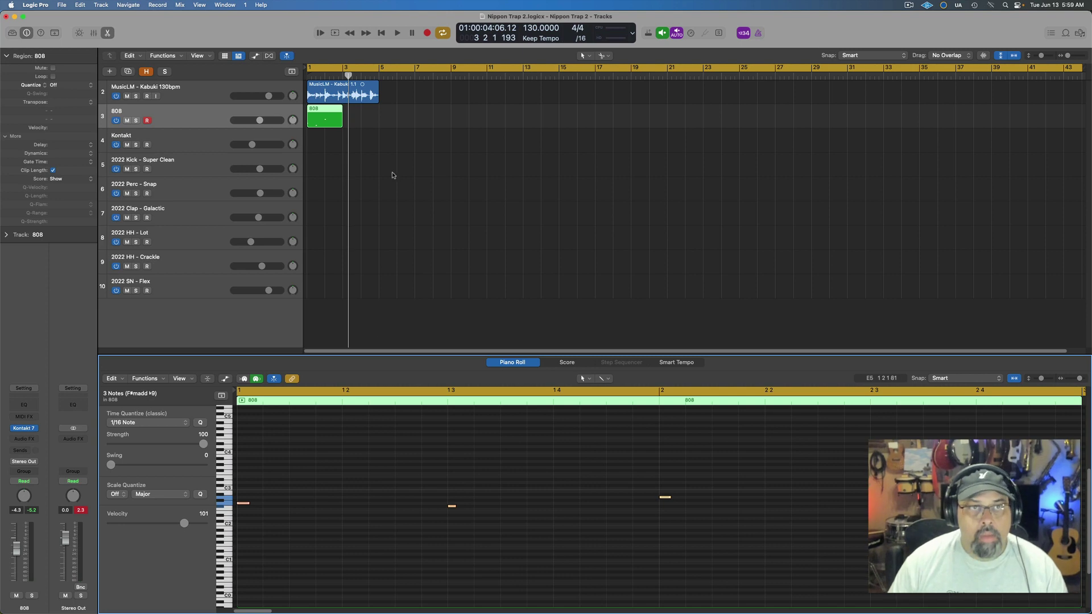
{"action": "left_click", "coordinate": [339, 76]}
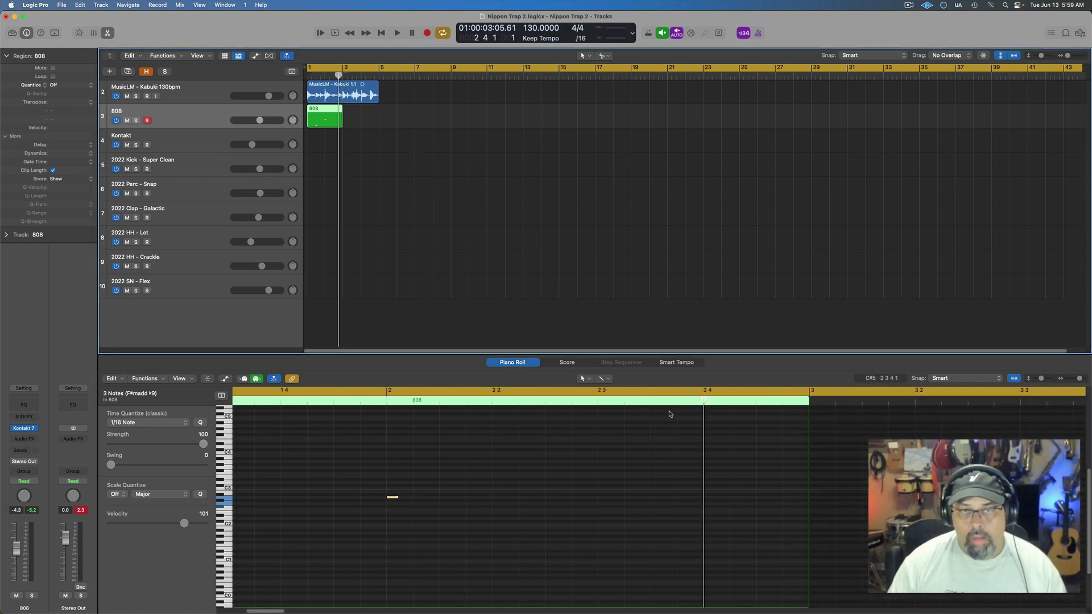
{"action": "left_click_drag", "start_coordinate": [342, 121], "coordinate": [379, 121]}
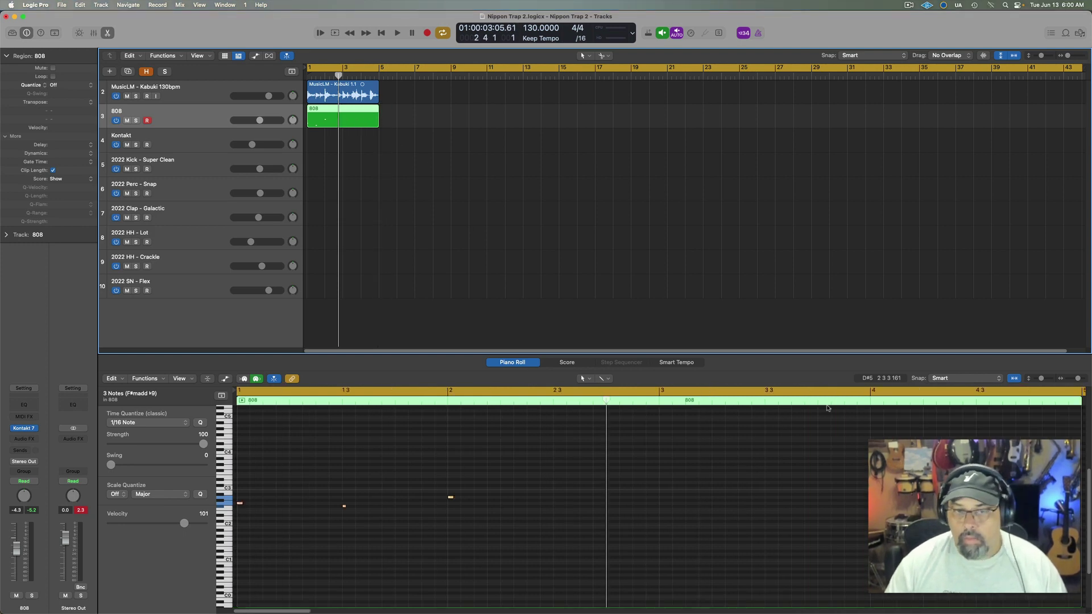
Add 808 notes on beat 4 of bar 2 at the opening note's pitch and on bar 3 at C3, and play the result
{"action": "key", "text": "space"}
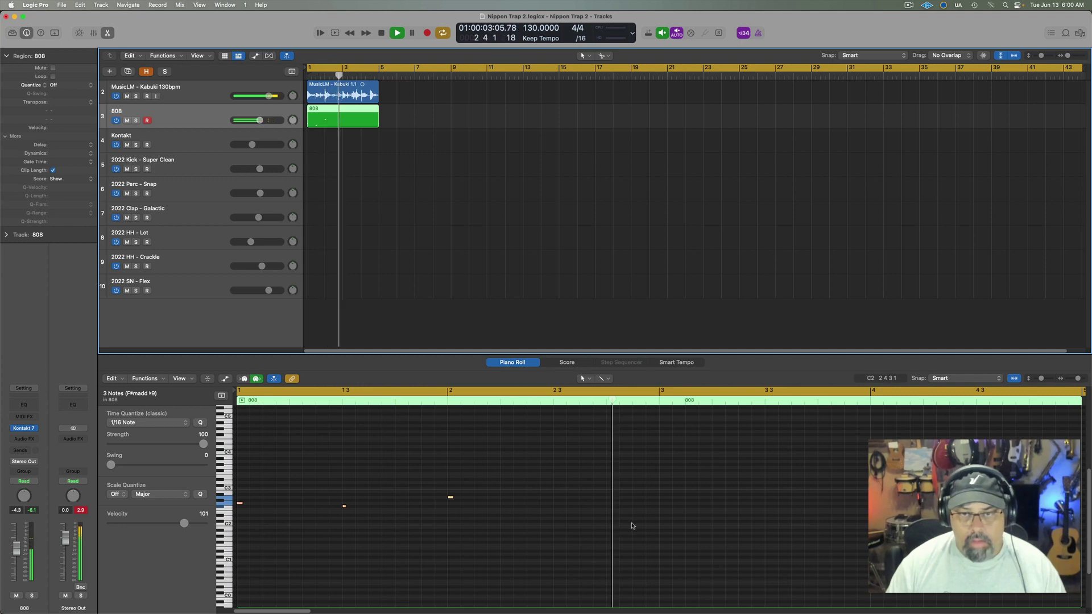
{"action": "key", "text": "space"}
{"action": "left_click", "coordinate": [610, 497], "text": "super"}
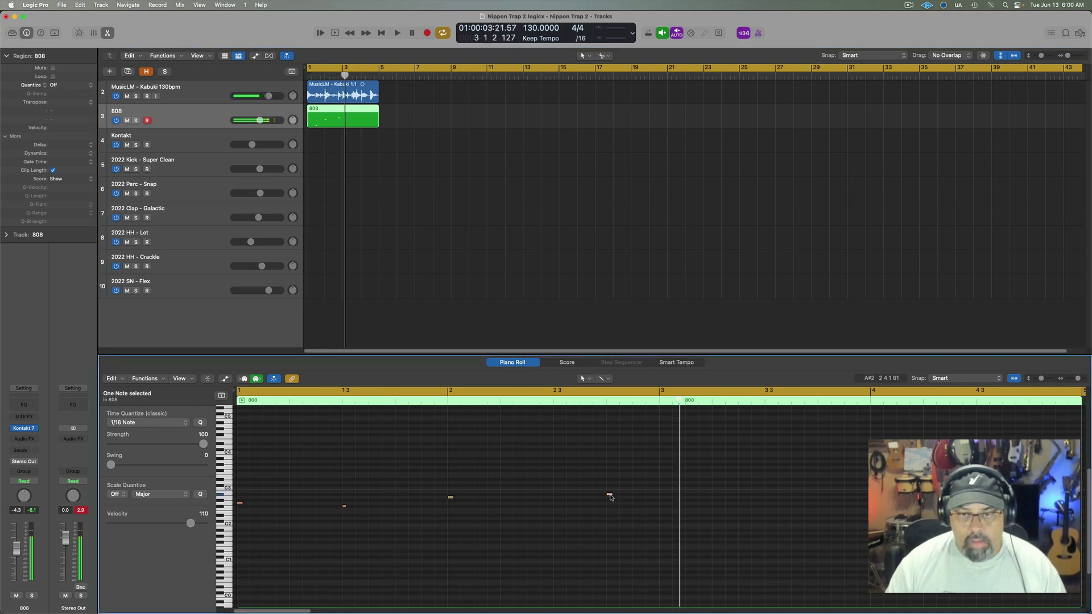
{"action": "left_click_drag", "start_coordinate": [611, 497], "coordinate": [609, 504]}
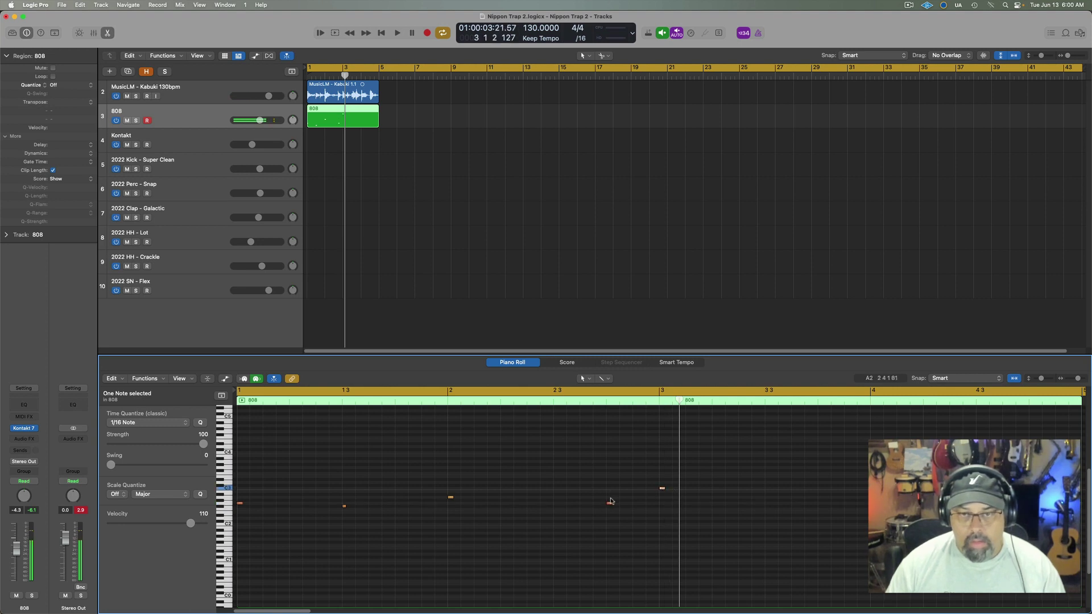
{"action": "left_click", "coordinate": [661, 395]}
{"action": "key", "text": "space"}
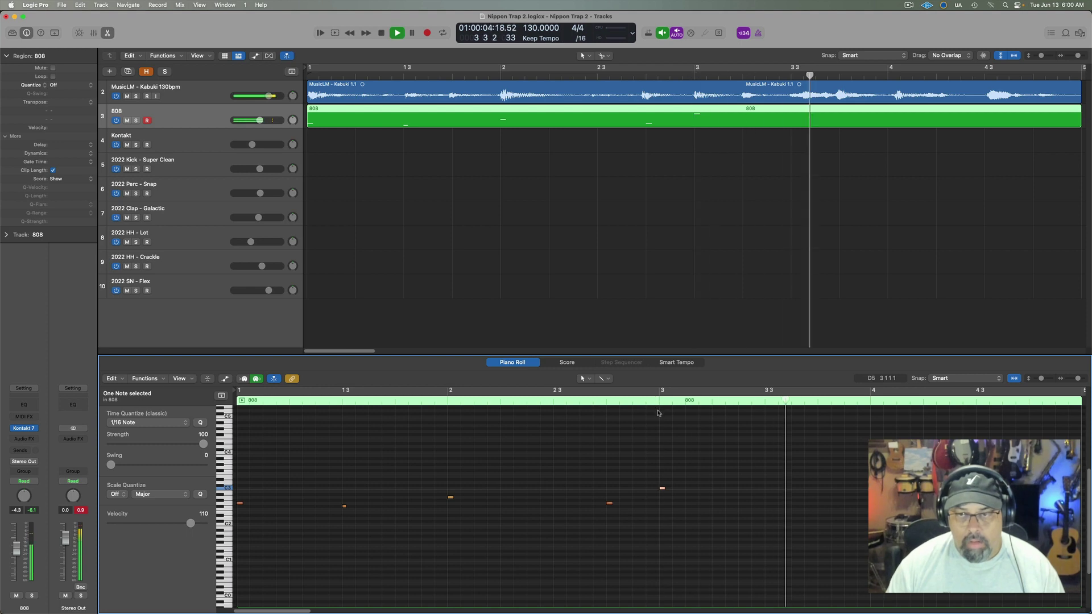
Add 808 notes on beat 4 of bar 3, on bar 4, and on beat 3 of bar 4 at C3
{"action": "left_click", "coordinate": [821, 504], "text": "super"}
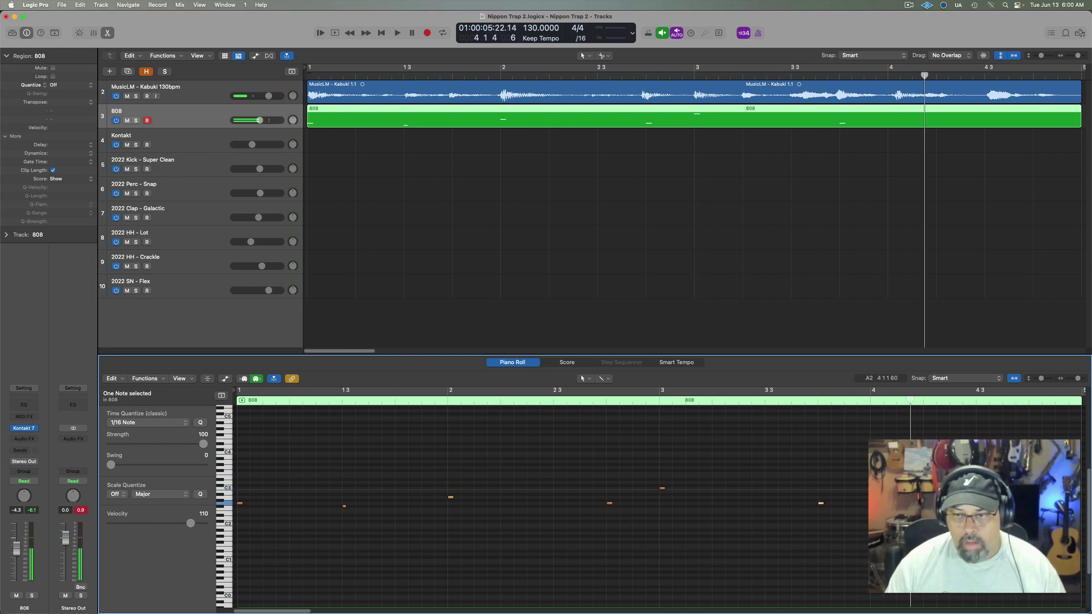
{"action": "double_click", "coordinate": [810, 394]}
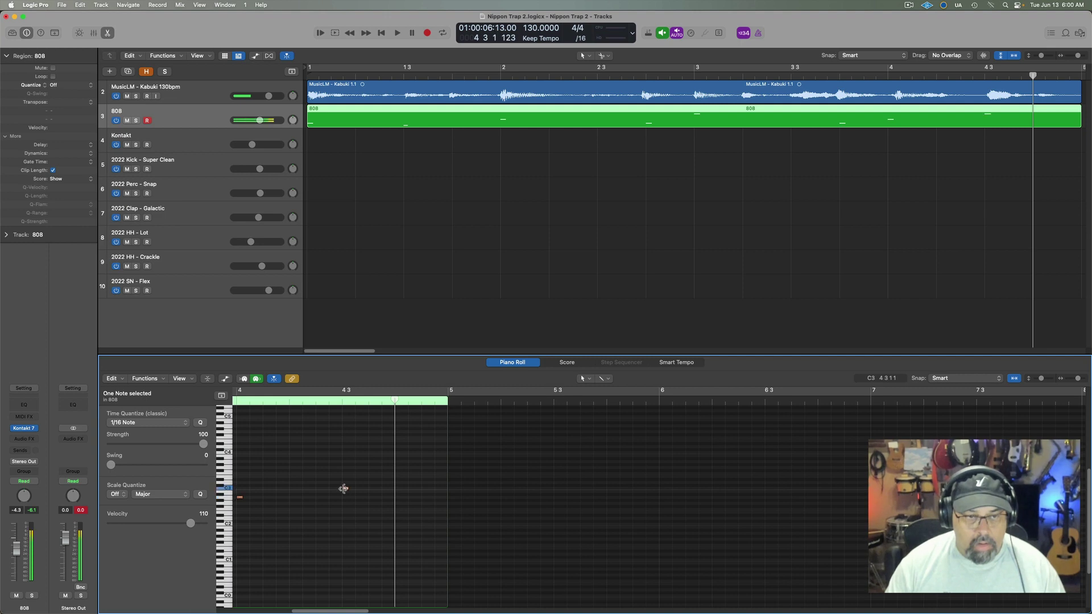
{"action": "left_click", "coordinate": [345, 488]}
{"action": "key", "text": "space"}
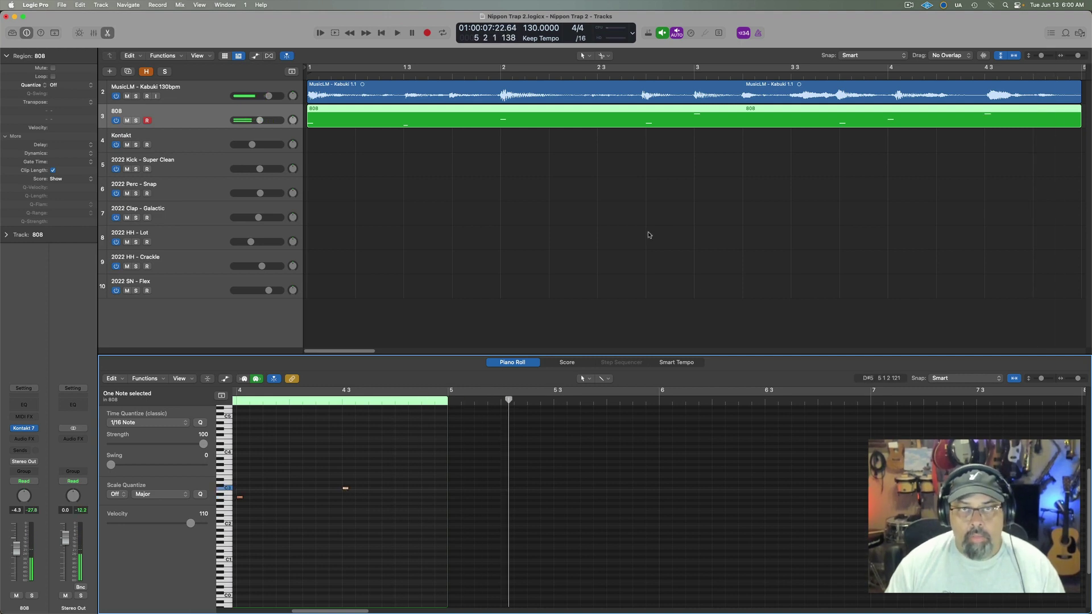
Play the extended 808 part together with the Kabuki loop from bar 1
{"action": "left_click", "coordinate": [1015, 57]}
{"action": "key", "text": "Return"}
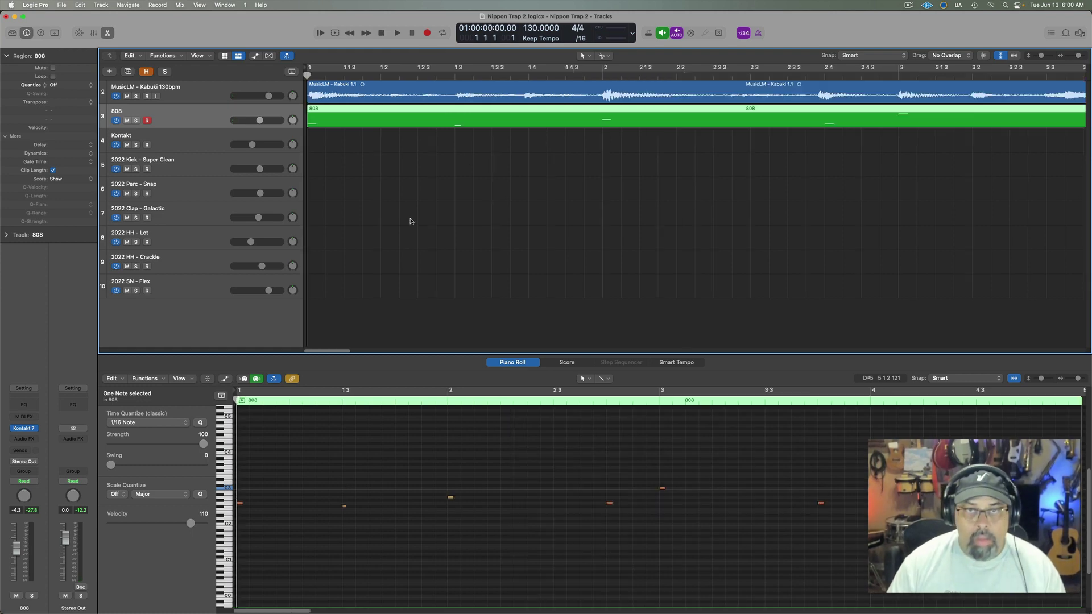
{"action": "key", "text": "space"}
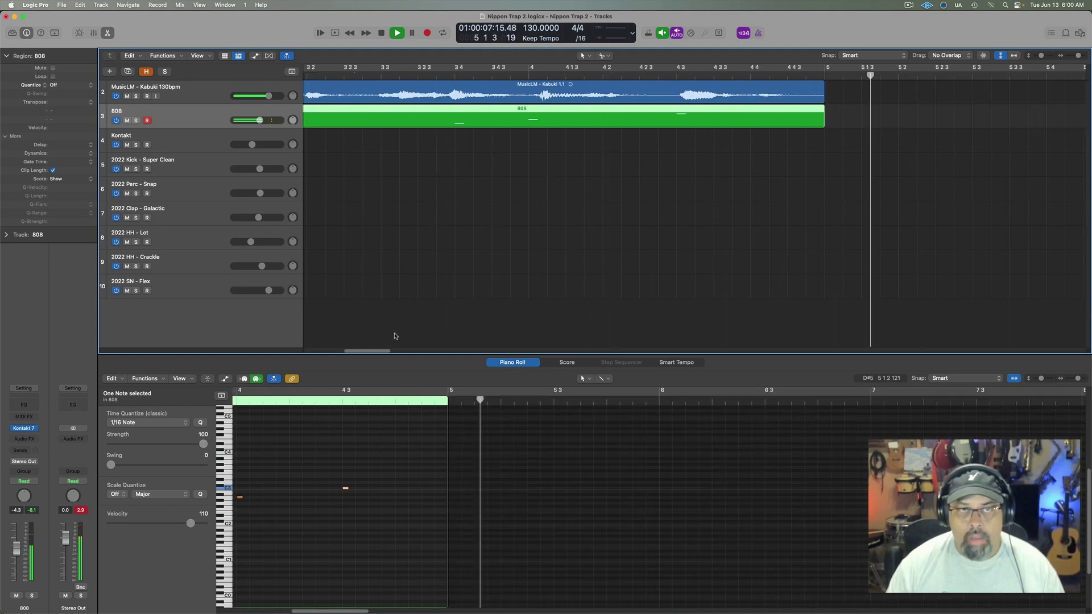
{"action": "key", "text": "space"}
Mute the MusicLM - Kabuki 130bpm track and play the 808 part alone from bar 1
{"action": "left_click", "coordinate": [127, 96]}
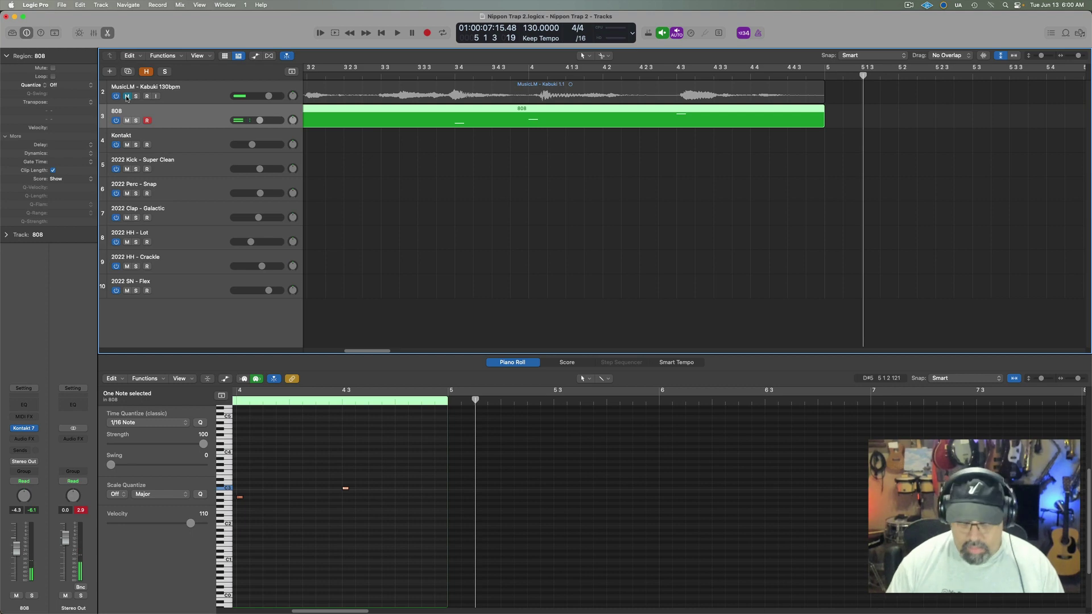
{"action": "key", "text": "Return"}
{"action": "key", "text": "space"}
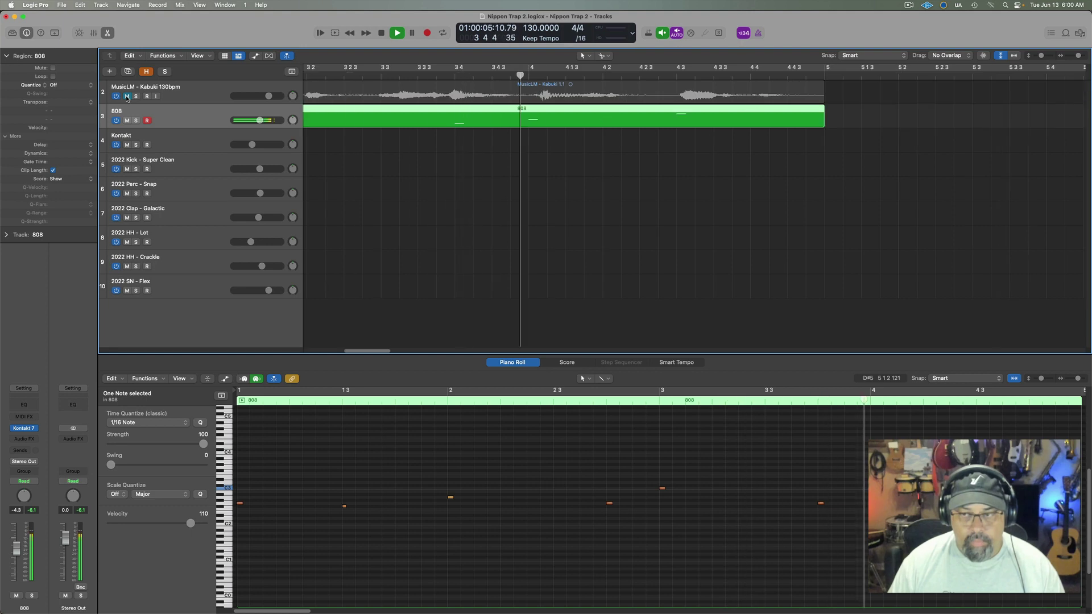
{"action": "key", "text": "space"}
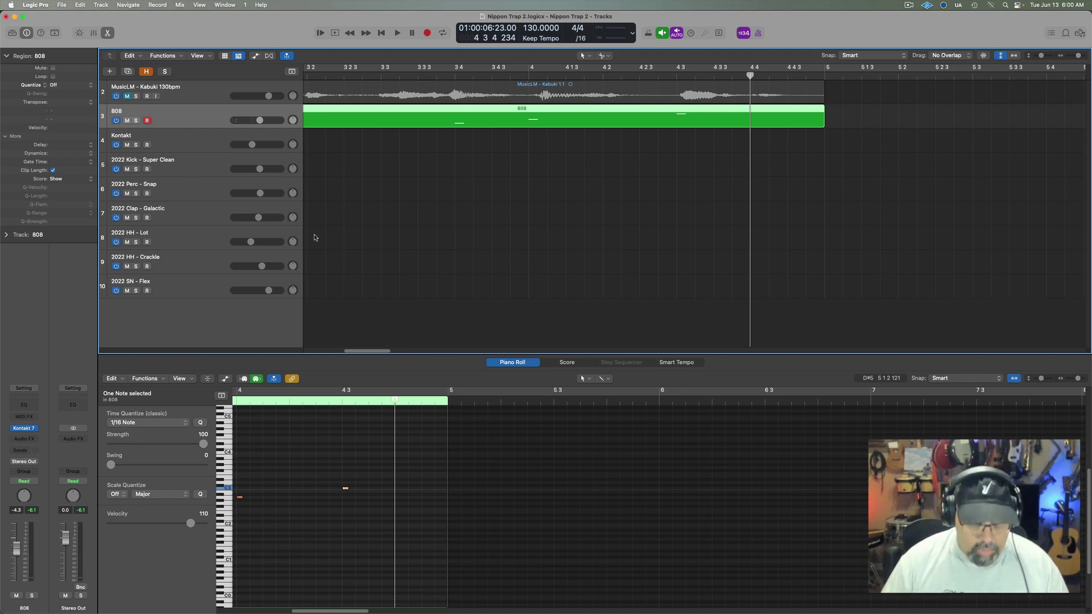
Return to the full arrangement view with cycle mode on and replay the opening of the 808 part
{"action": "key", "text": "e"}
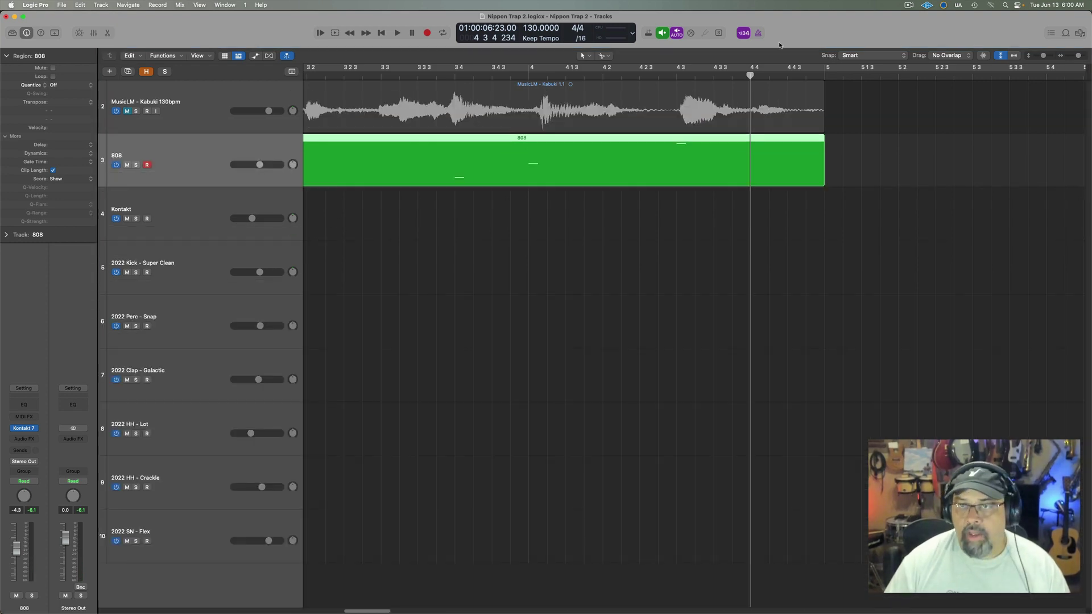
{"action": "left_click", "coordinate": [1014, 56]}
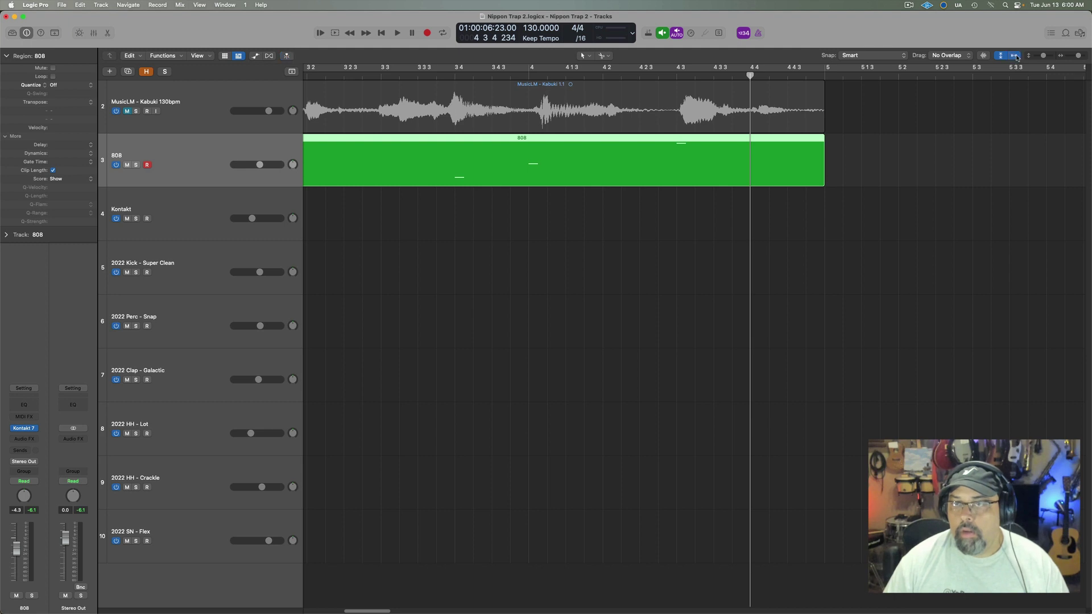
{"action": "left_click", "coordinate": [828, 70]}
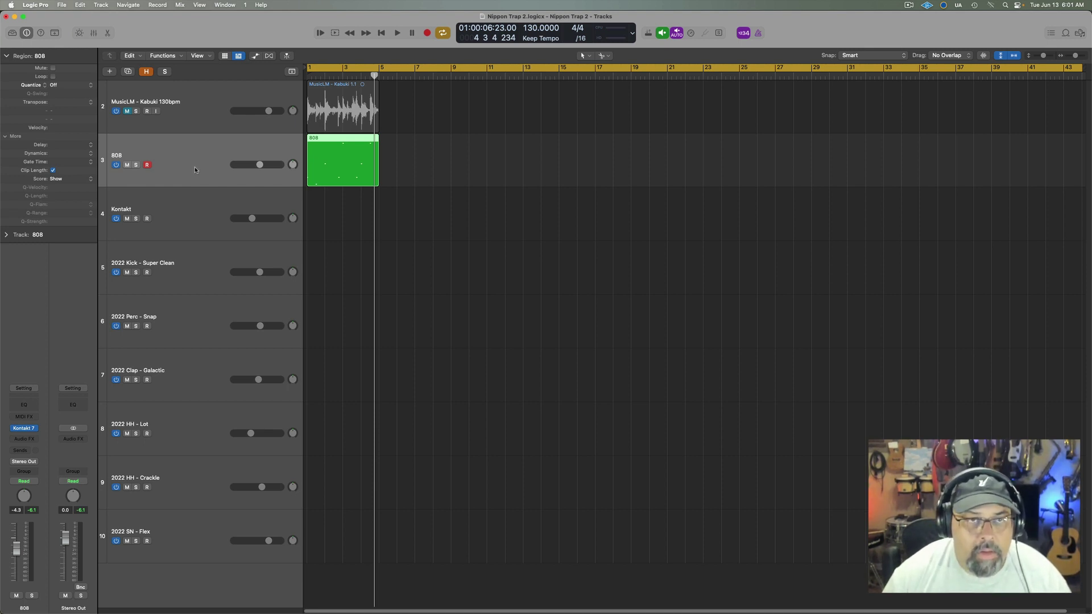
{"action": "key", "text": "space"}
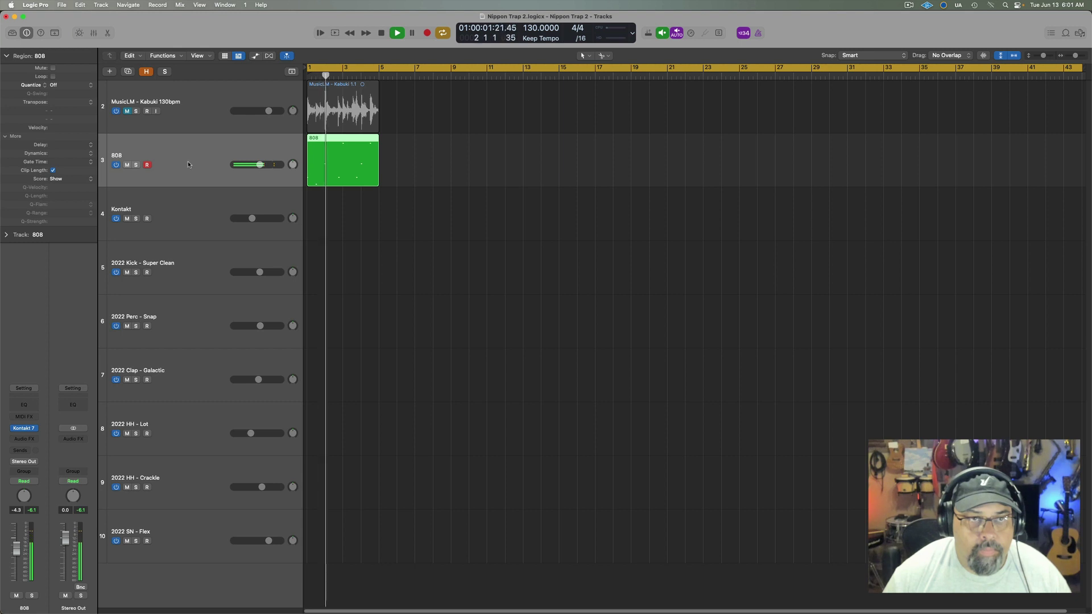
{"action": "key", "text": "space"}
Rename the 808 track as "808 - original" and create a duplicate of the track below it
{"action": "double_click", "coordinate": [181, 156]}
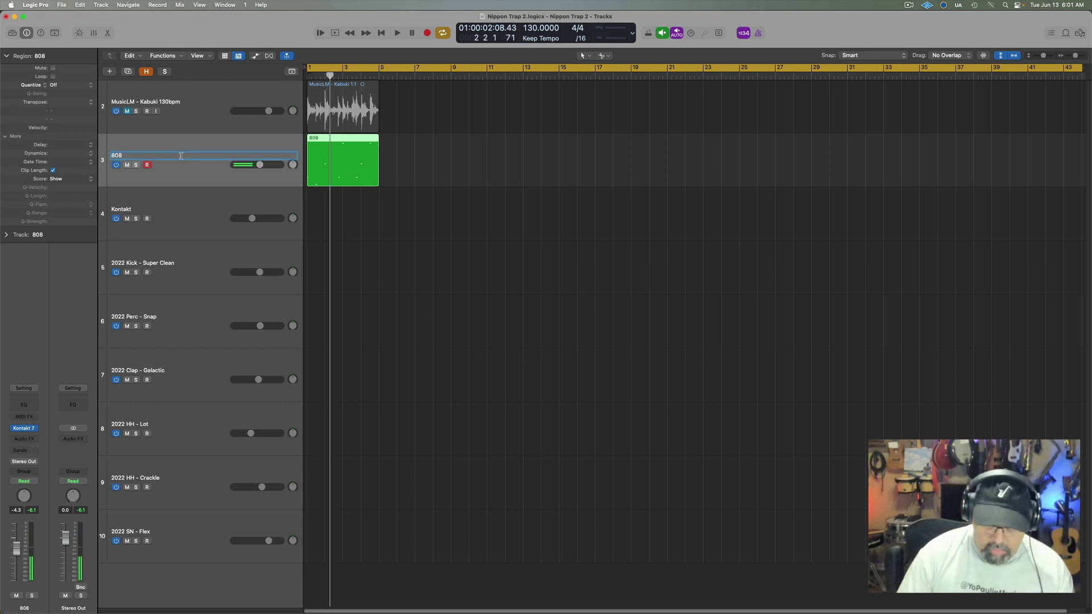
{"action": "type", "text": "- original"}
{"action": "key", "text": "Return"}
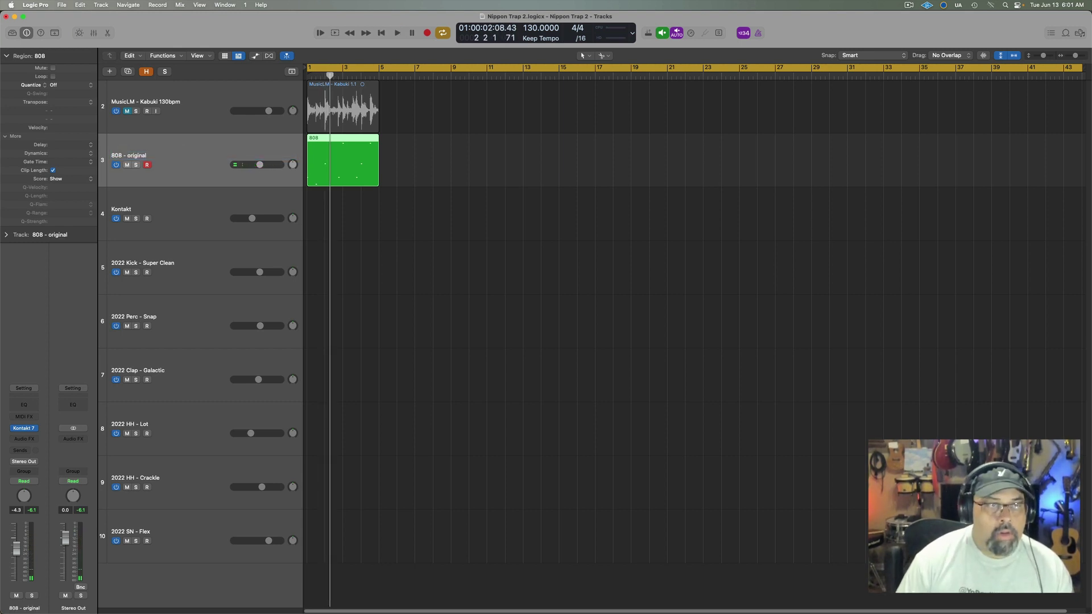
{"action": "left_click", "coordinate": [128, 71]}
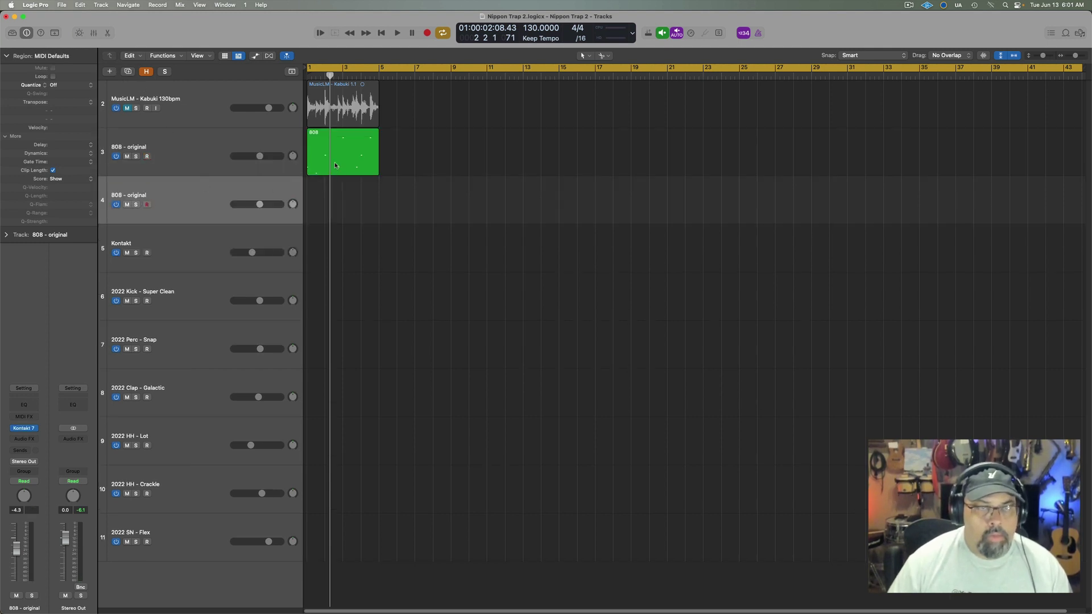
Turn off the upper 808 - original track and unmute the MusicLM - Kabuki 130bpm track
{"action": "left_click", "coordinate": [116, 156]}
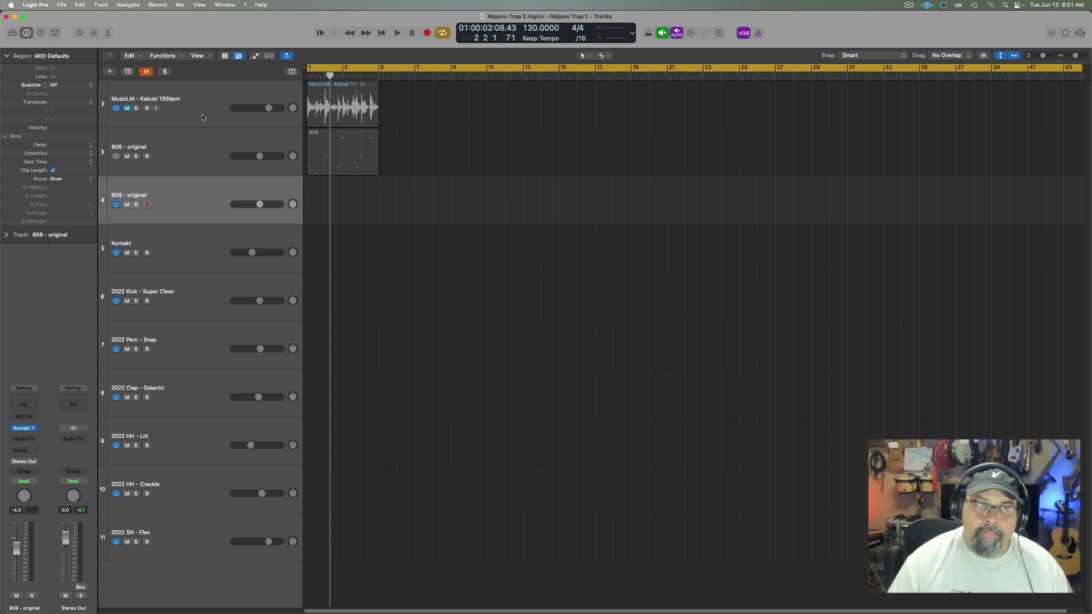
{"action": "left_click", "coordinate": [133, 99]}
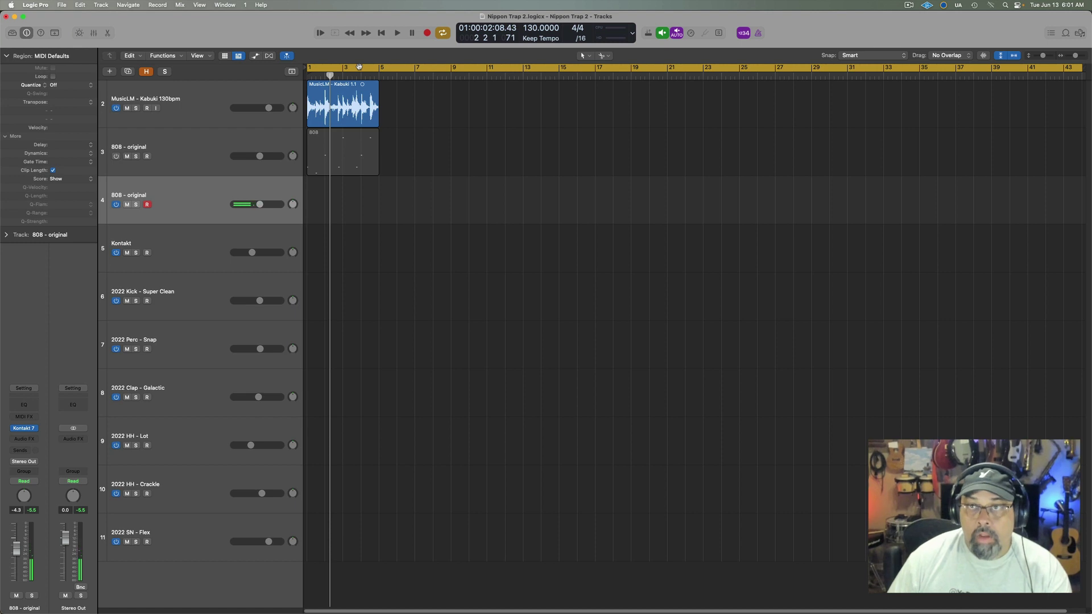
Record a new 808 bass take from bar 1 to bar 5 on the duplicate track and open it in the piano roll
{"action": "key", "text": "r"}
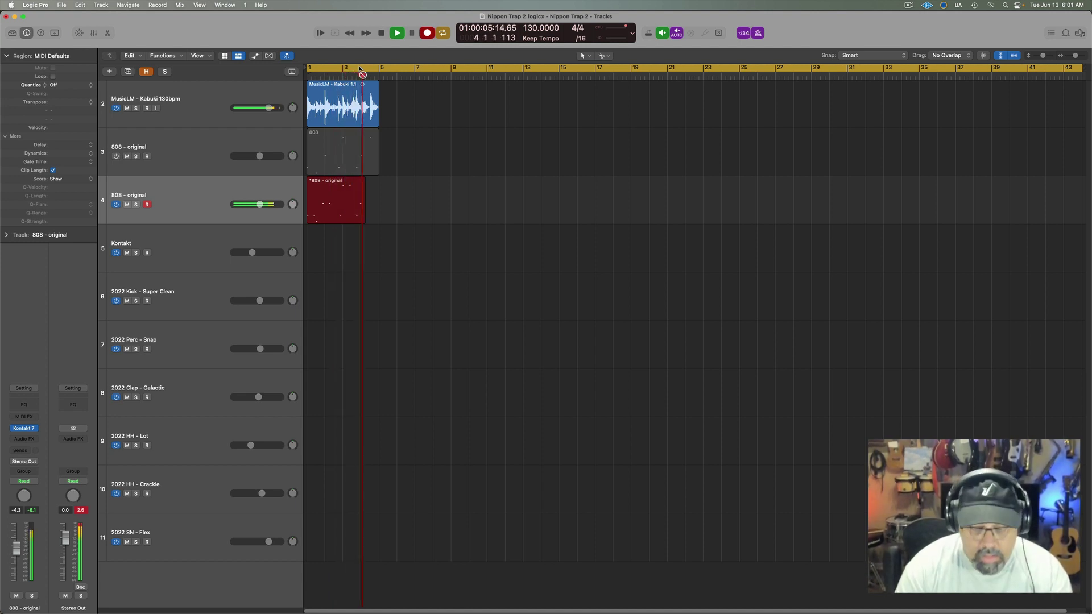
{"action": "key", "text": "space"}
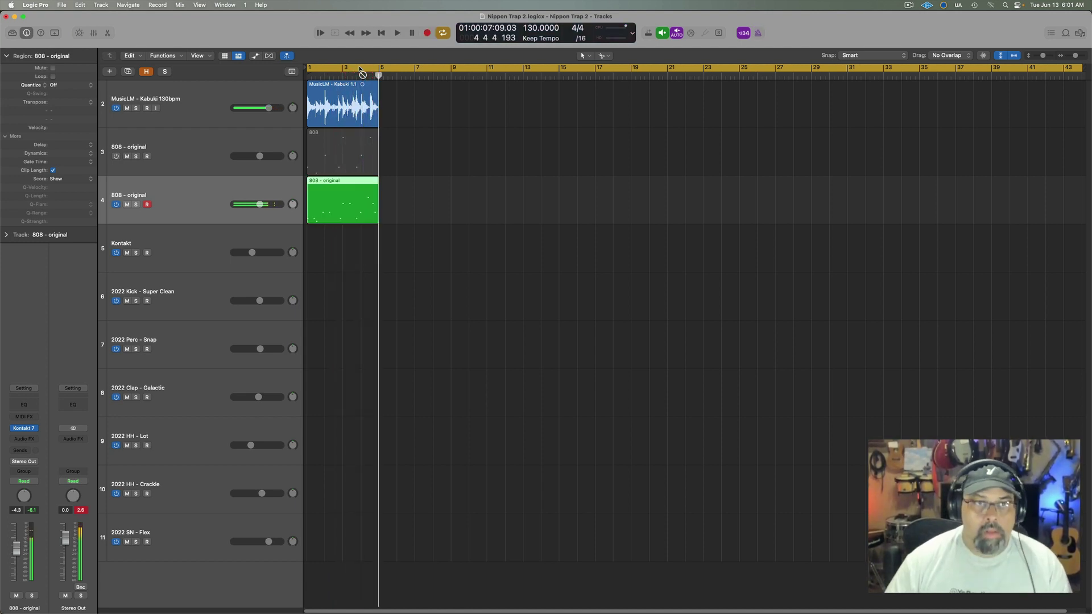
{"action": "double_click", "coordinate": [329, 210]}
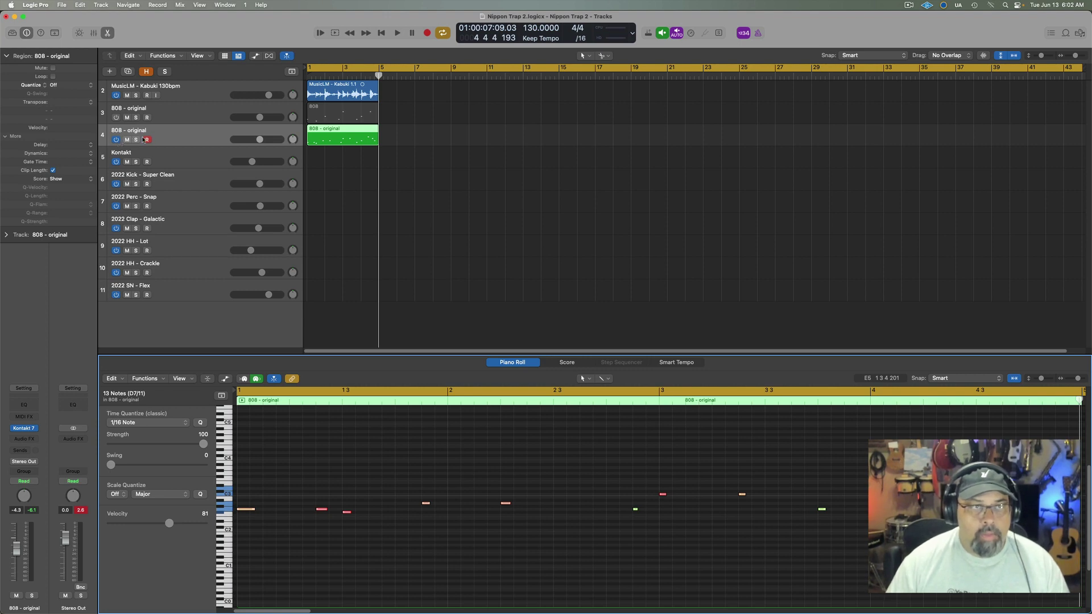
{"action": "key", "text": "k"}
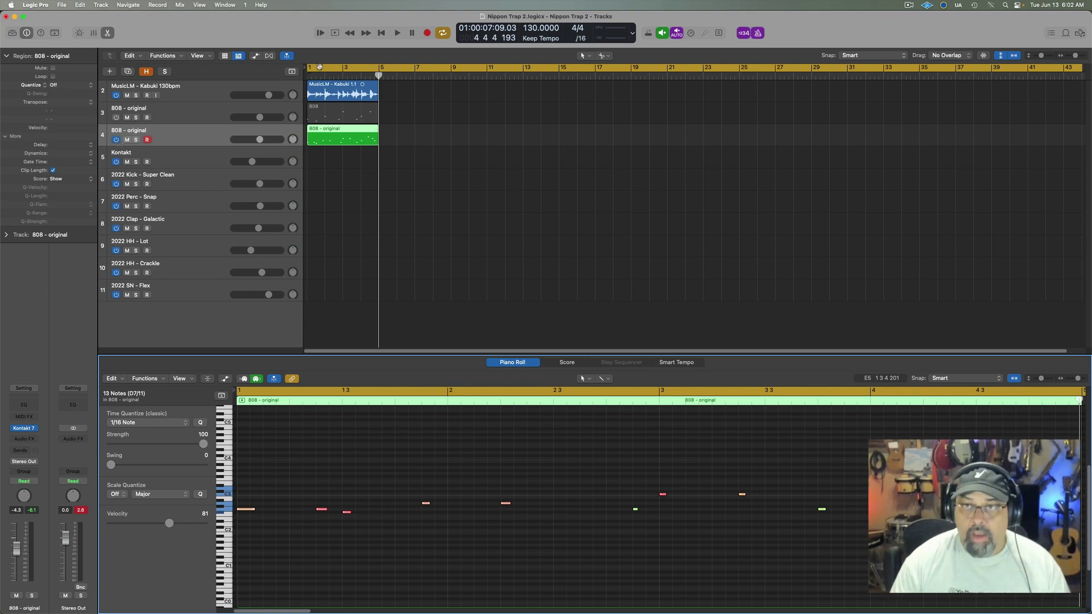
{"action": "key", "text": "k"}
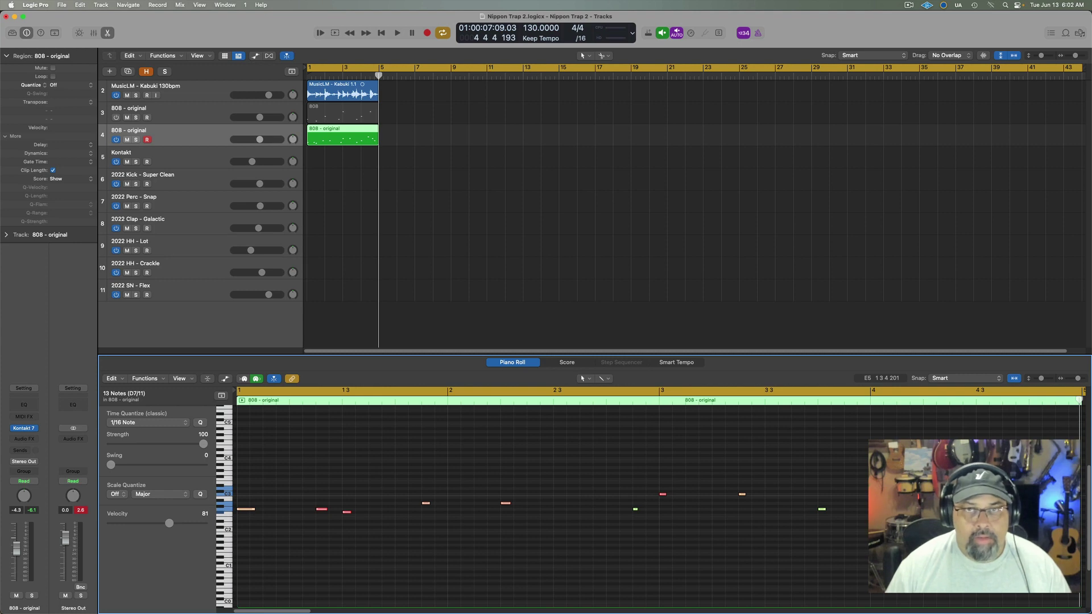
Record a kick part over the loop on the 2022 Kick - Super Clean track and quantize its notes to 1/16
{"action": "left_click", "coordinate": [199, 177]}
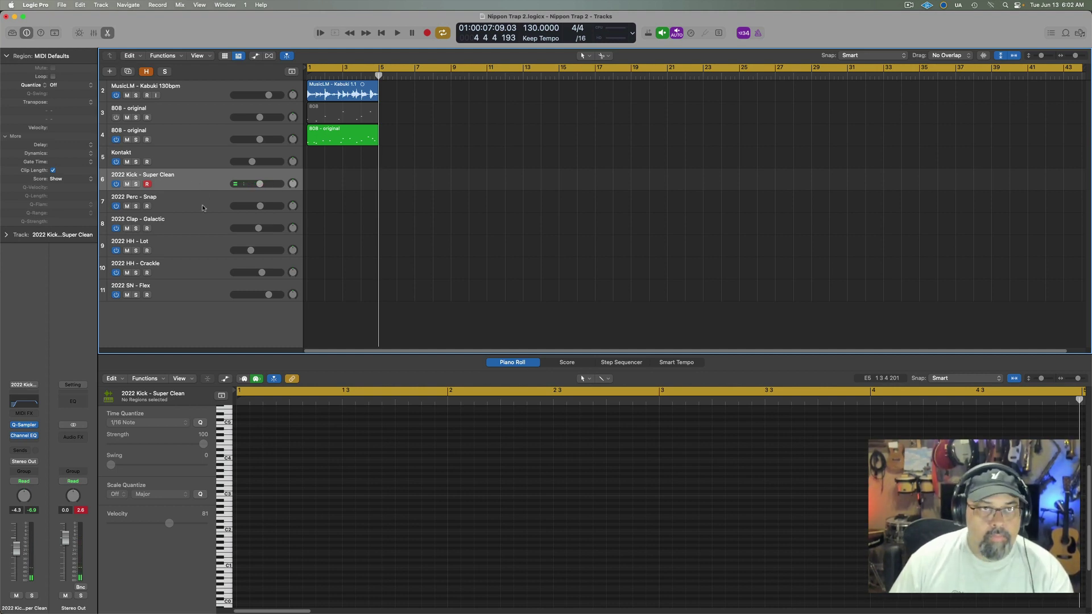
{"action": "key", "text": "r"}
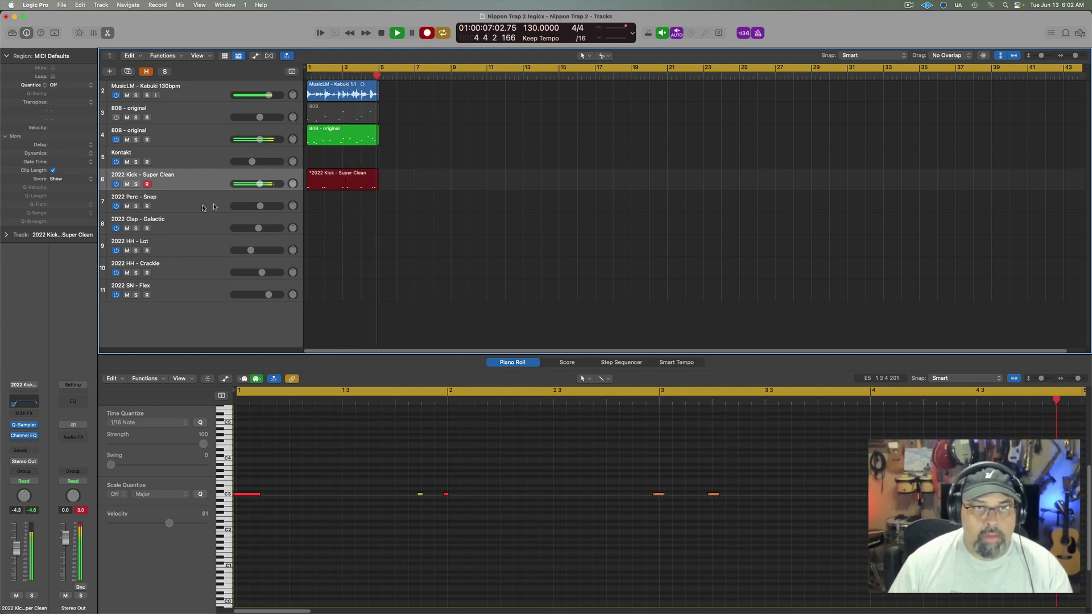
{"action": "key", "text": "space"}
{"action": "left_click", "coordinate": [336, 561]}
{"action": "key", "text": "super+a"}
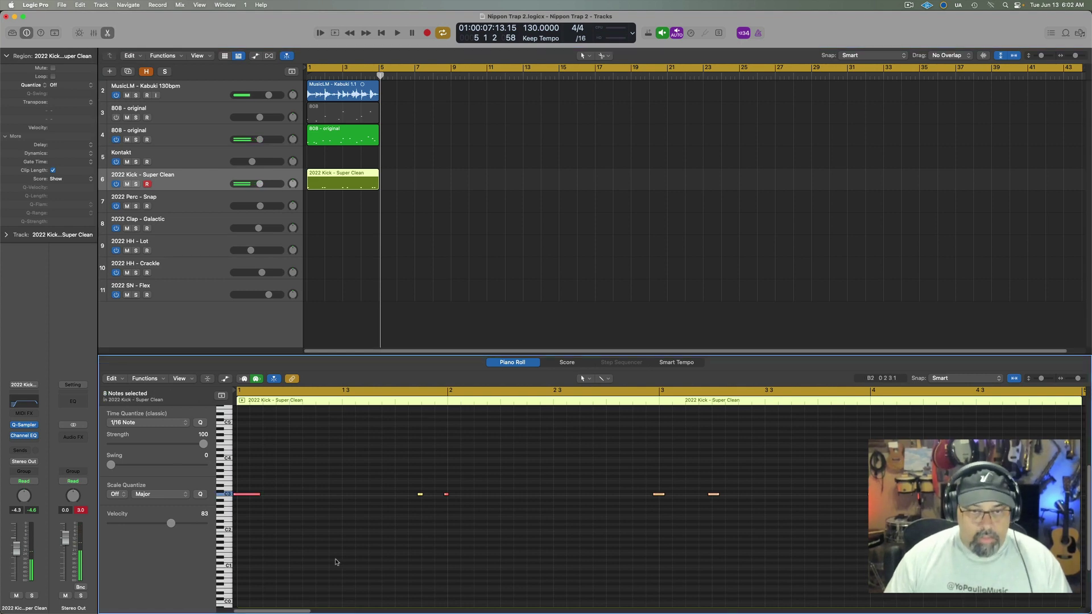
{"action": "key", "text": "q"}
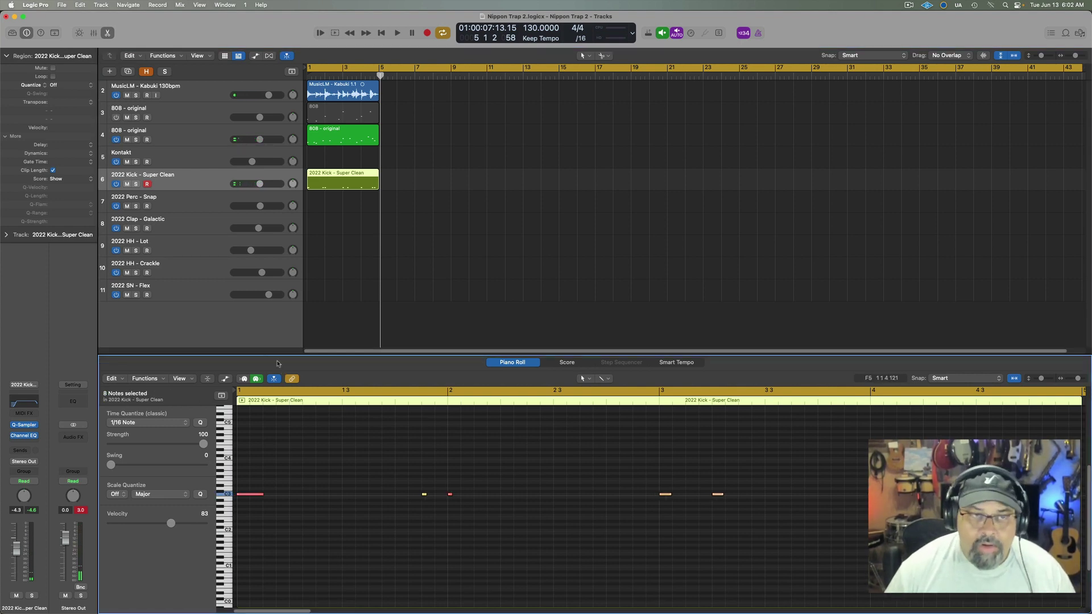
Record a snap part over the loop on the 2022 Perc - Snap track and quantize its notes to 1/16
{"action": "left_click", "coordinate": [200, 203]}
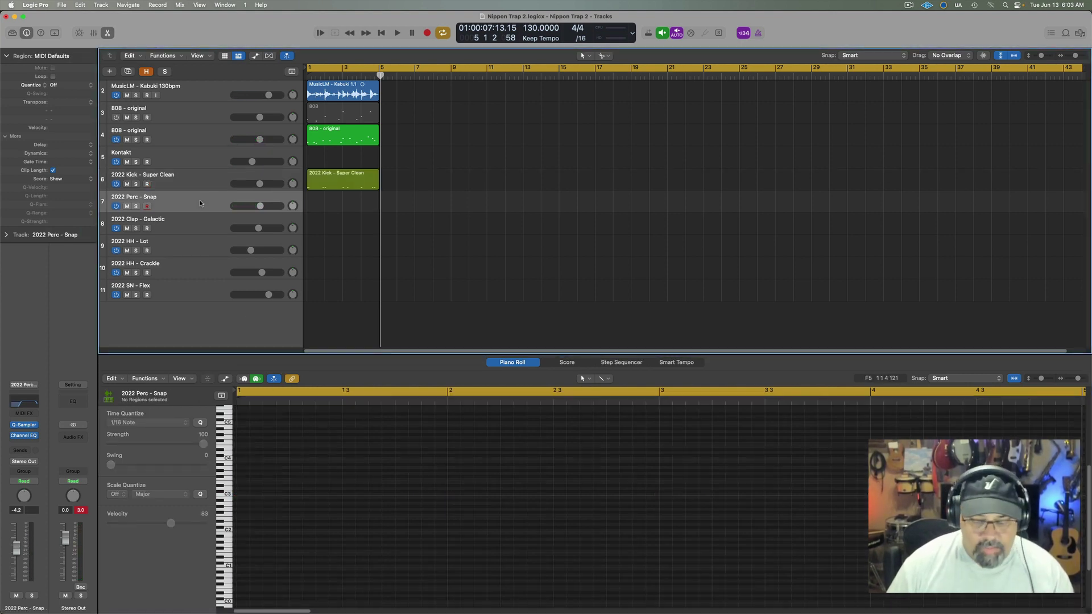
{"action": "key", "text": "r"}
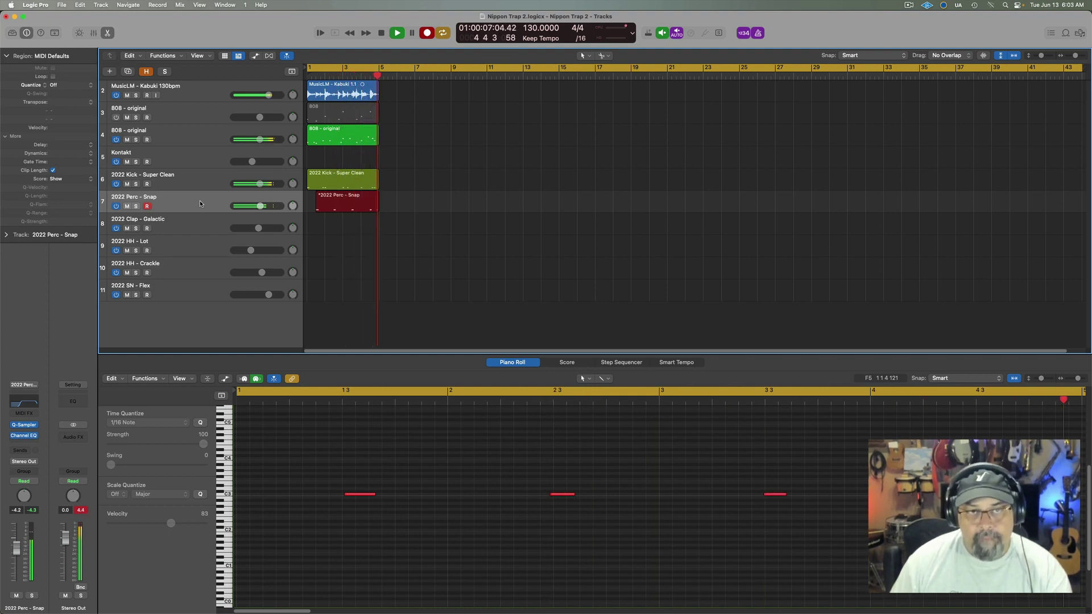
{"action": "key", "text": "space"}
{"action": "key", "text": "Return"}
Copy the 2022 Perc - Snap region onto the 2022 Clap - Galactic track and lower the clap track's volume to -11.2 dB
{"action": "key", "text": "Down"}
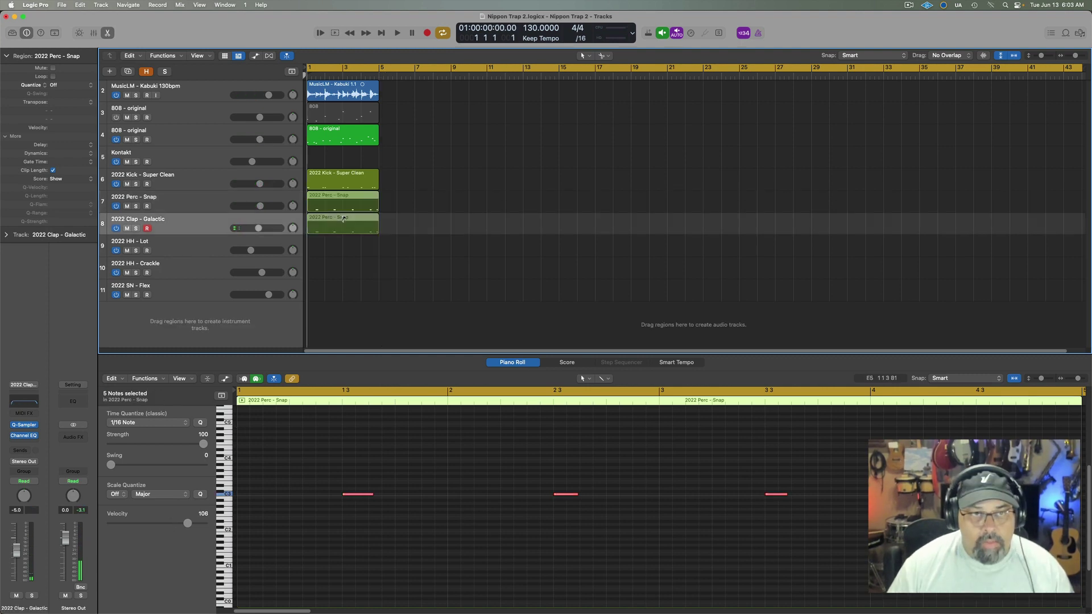
{"action": "left_click_drag", "start_coordinate": [344, 208], "coordinate": [343, 218]}
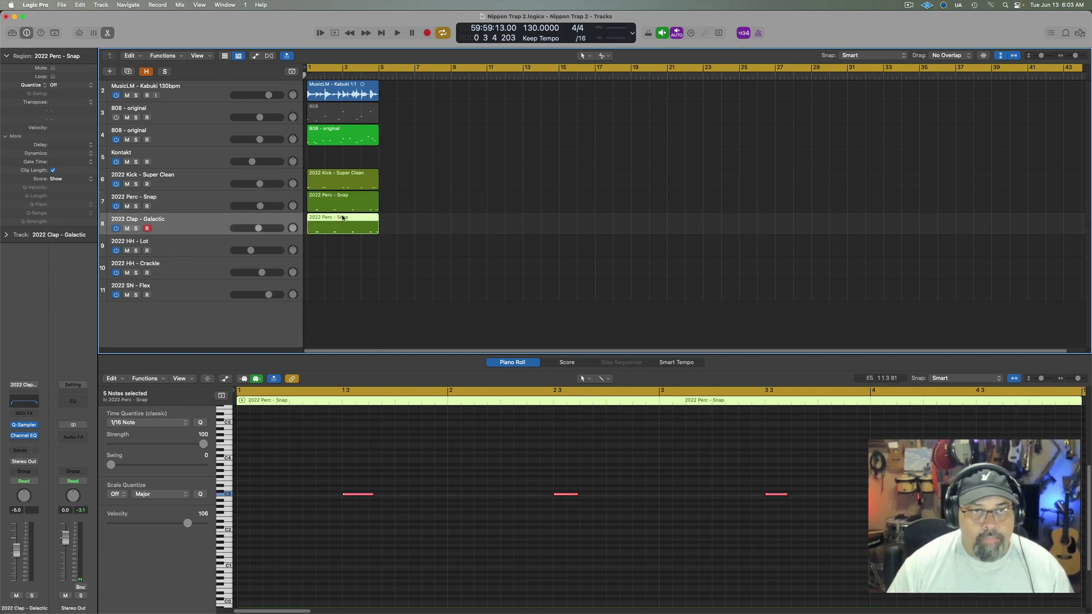
{"action": "key", "text": "space"}
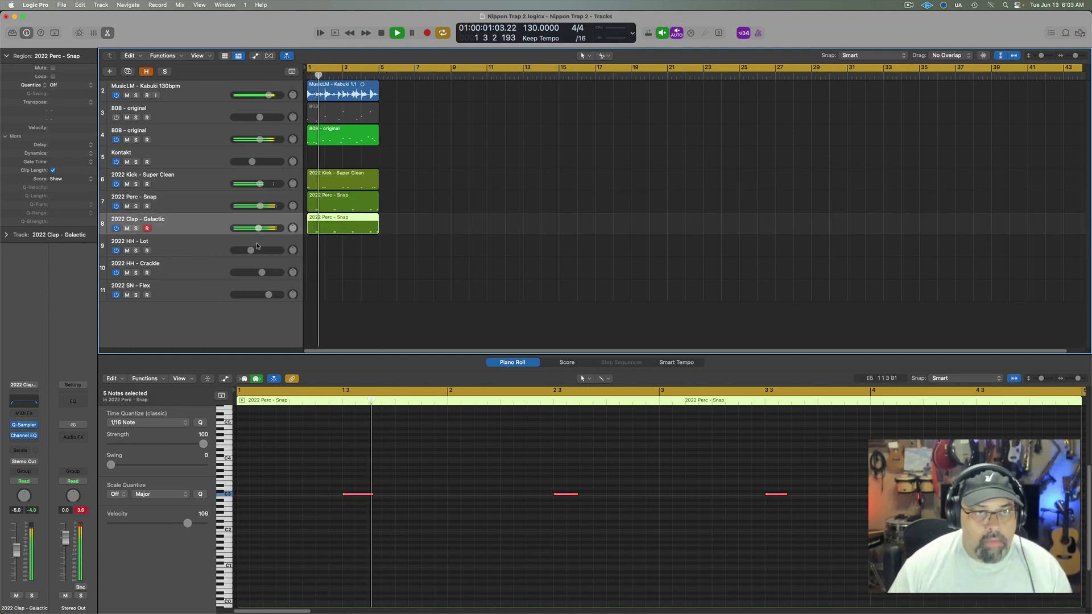
{"action": "left_click_drag", "start_coordinate": [258, 228], "coordinate": [251, 228]}
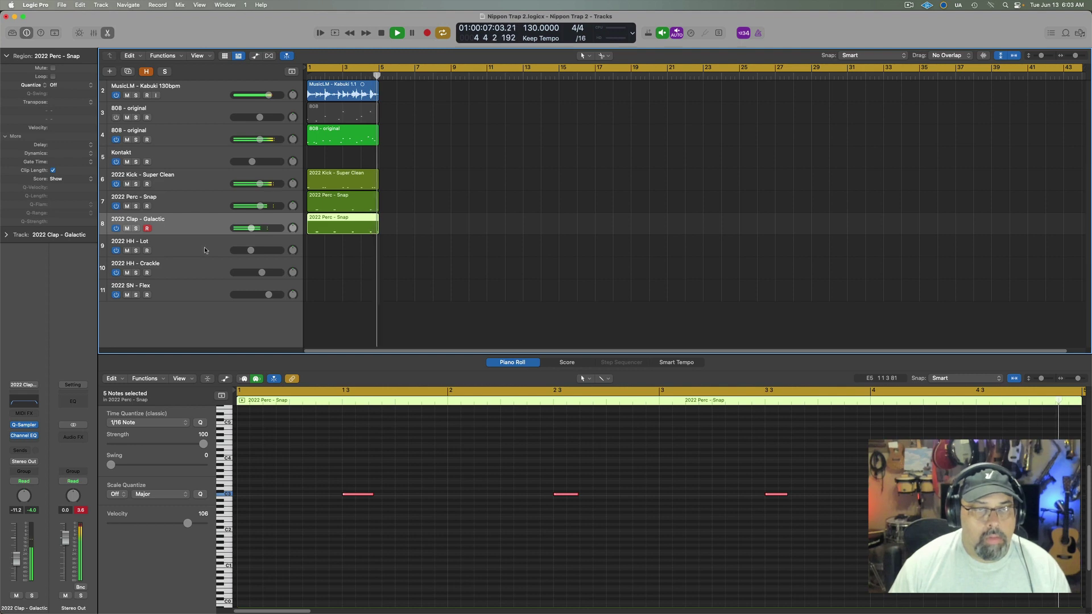
{"action": "key", "text": "space"}
Create a pattern region at bar 1 on the 2022 HH - Crackle track, turn on all 16 steps and play it
{"action": "left_click", "coordinate": [197, 267]}
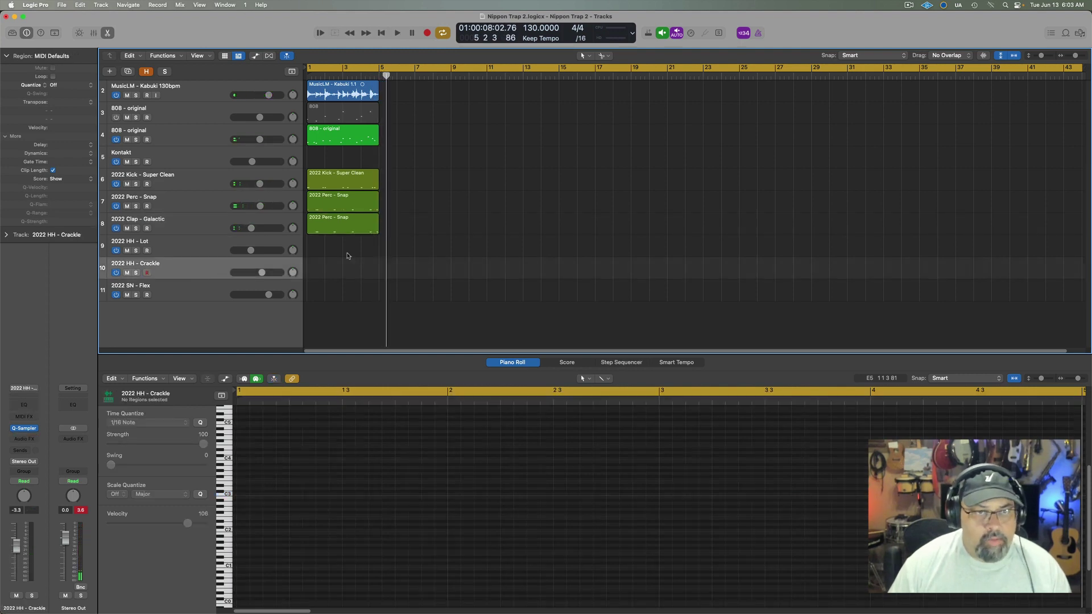
{"action": "right_click", "coordinate": [310, 267]}
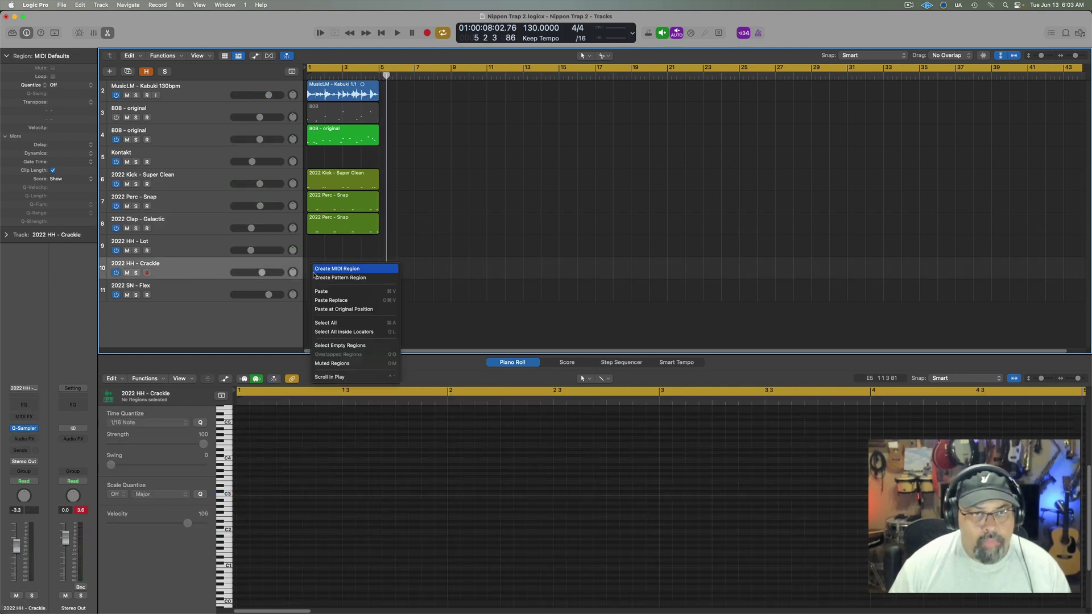
{"action": "key", "text": "Escape"}
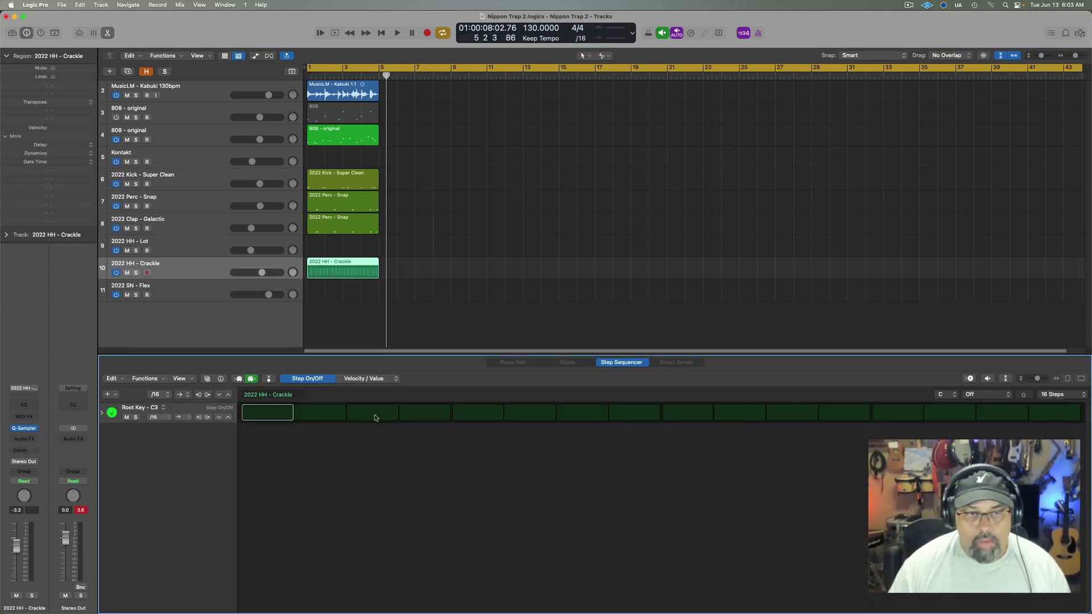
{"action": "left_click_drag", "start_coordinate": [270, 416], "coordinate": [1046, 413]}
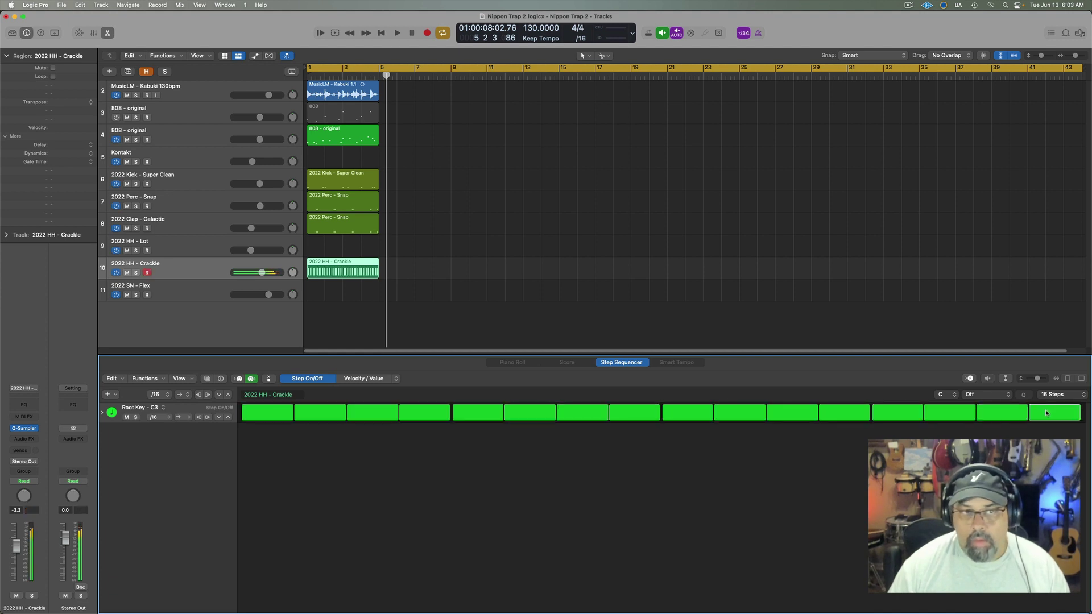
{"action": "key", "text": "space"}
{"action": "key", "text": "space"}
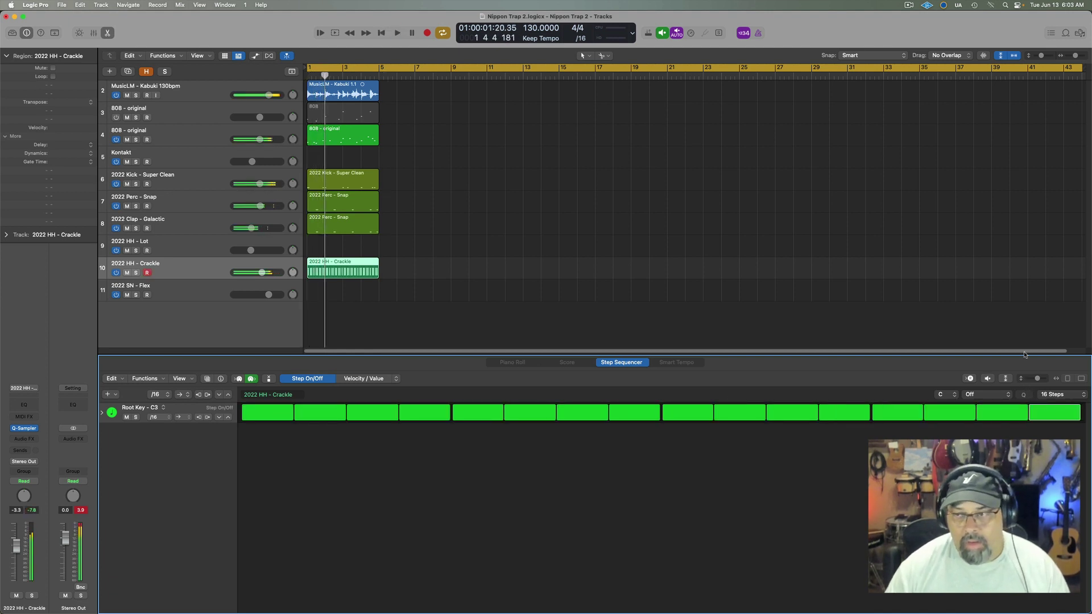
Set the hi-hat pattern's step rate to /8 and its length to 32 steps, checking each change in playback
{"action": "left_click", "coordinate": [167, 394]}
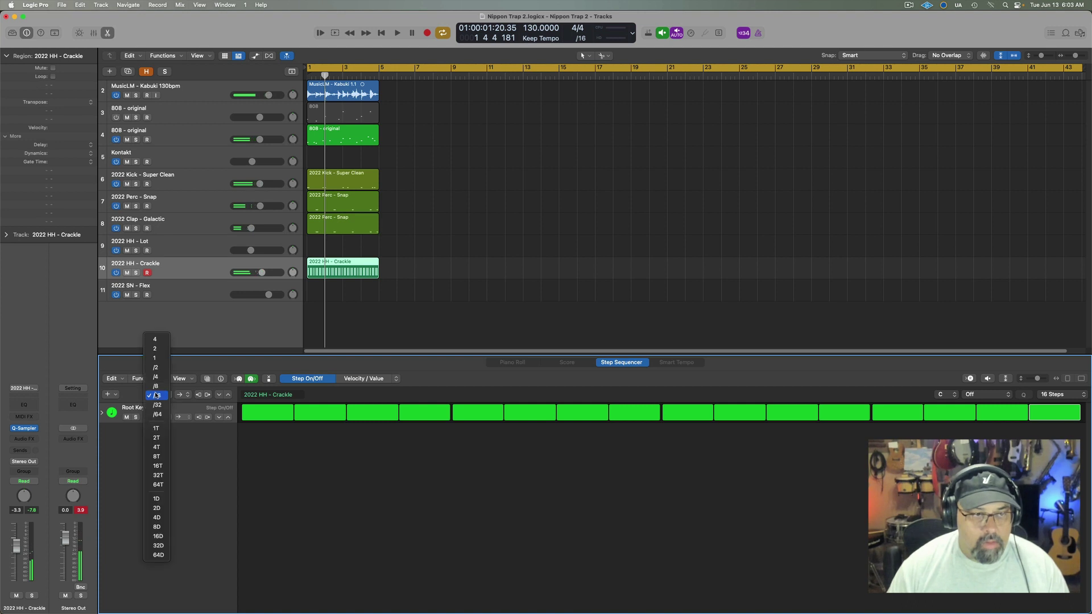
{"action": "left_click", "coordinate": [157, 385]}
{"action": "key", "text": "space"}
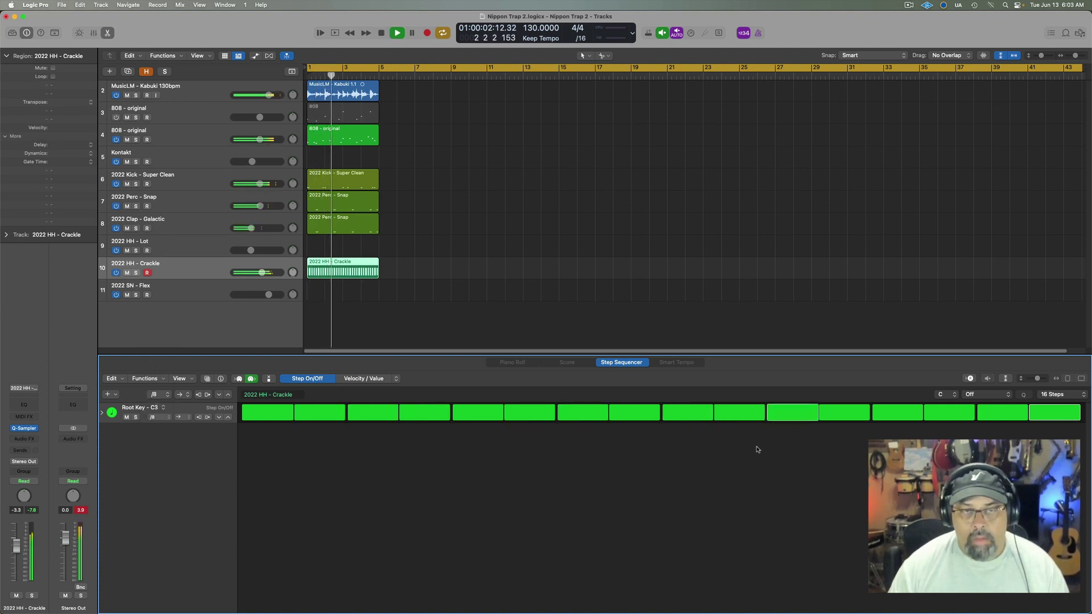
{"action": "key", "text": "space"}
{"action": "left_click", "coordinate": [1063, 395]}
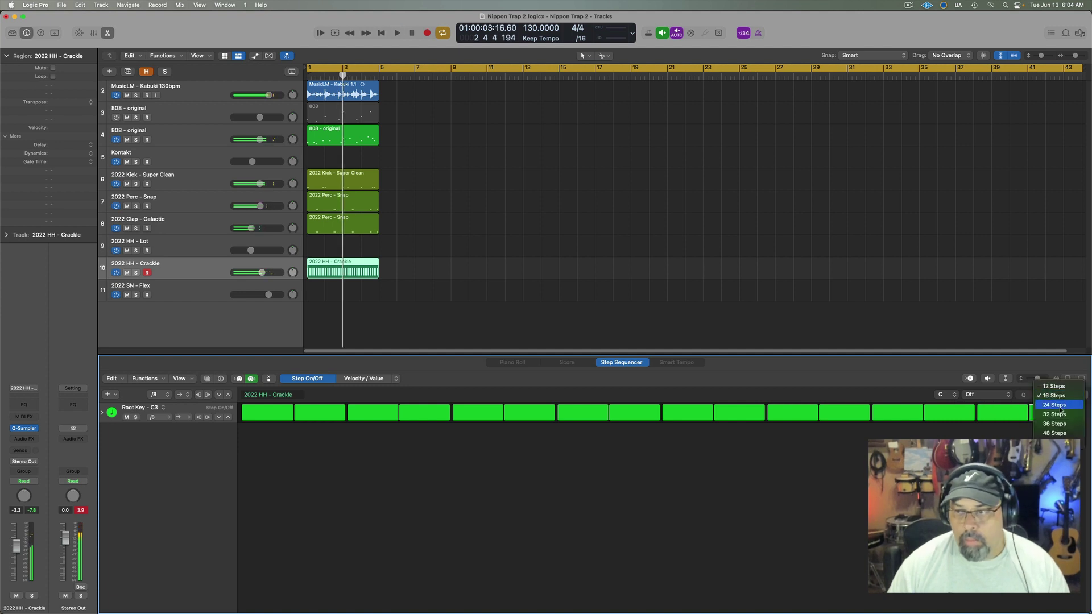
{"action": "left_click", "coordinate": [1060, 414]}
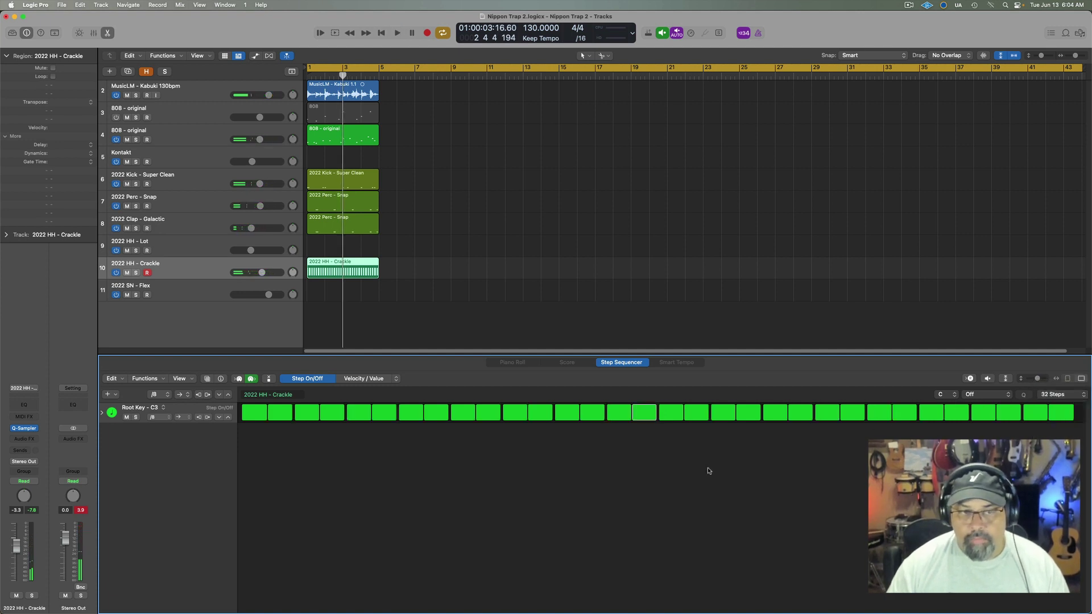
{"action": "key", "text": "space"}
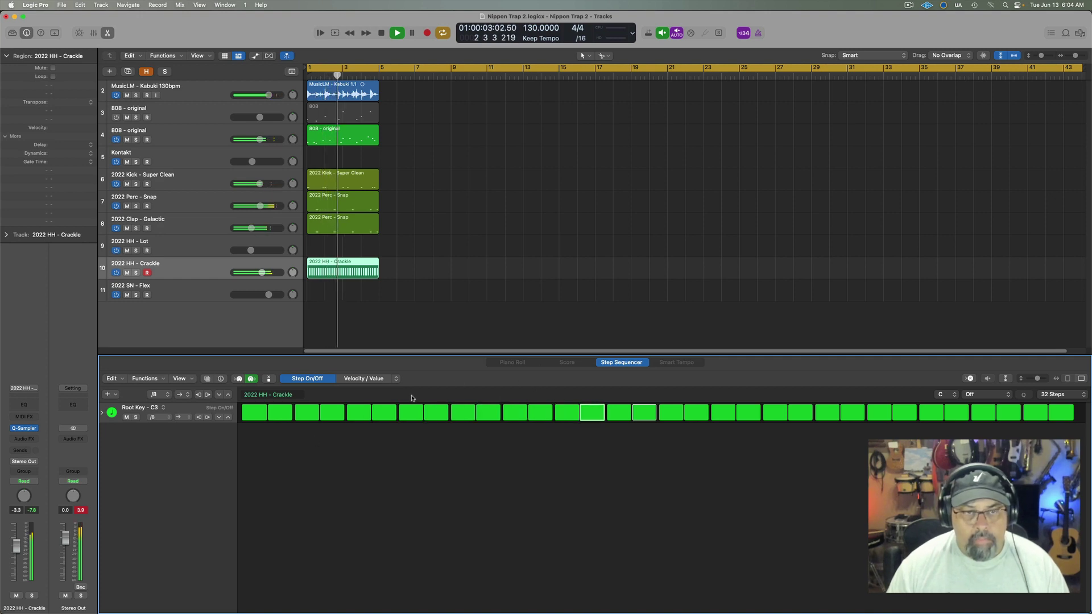
{"action": "key", "text": "space"}
Draw varied velocities across the 32 hi-hat steps, refine individual steps for accents, and play the pattern
{"action": "left_click", "coordinate": [375, 379]}
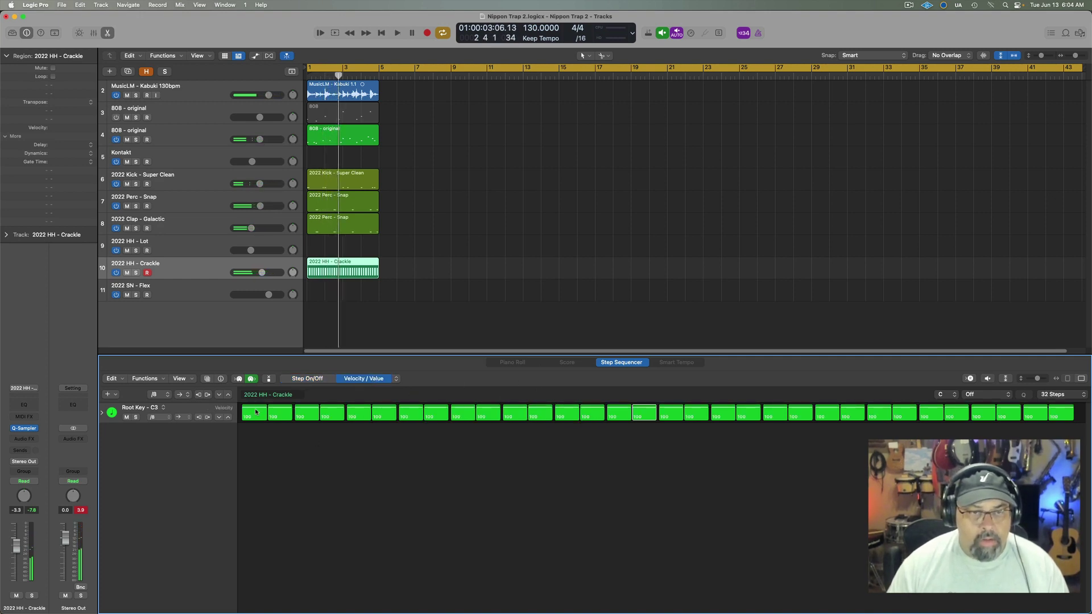
{"action": "left_click_drag", "start_coordinate": [256, 412], "coordinate": [1061, 405]}
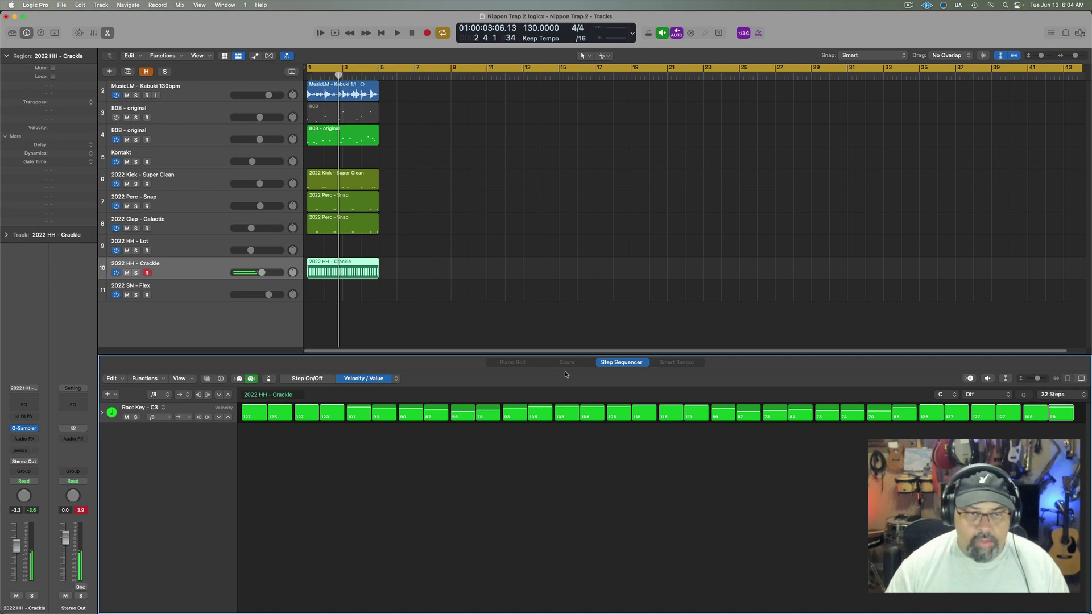
{"action": "left_click", "coordinate": [288, 406]}
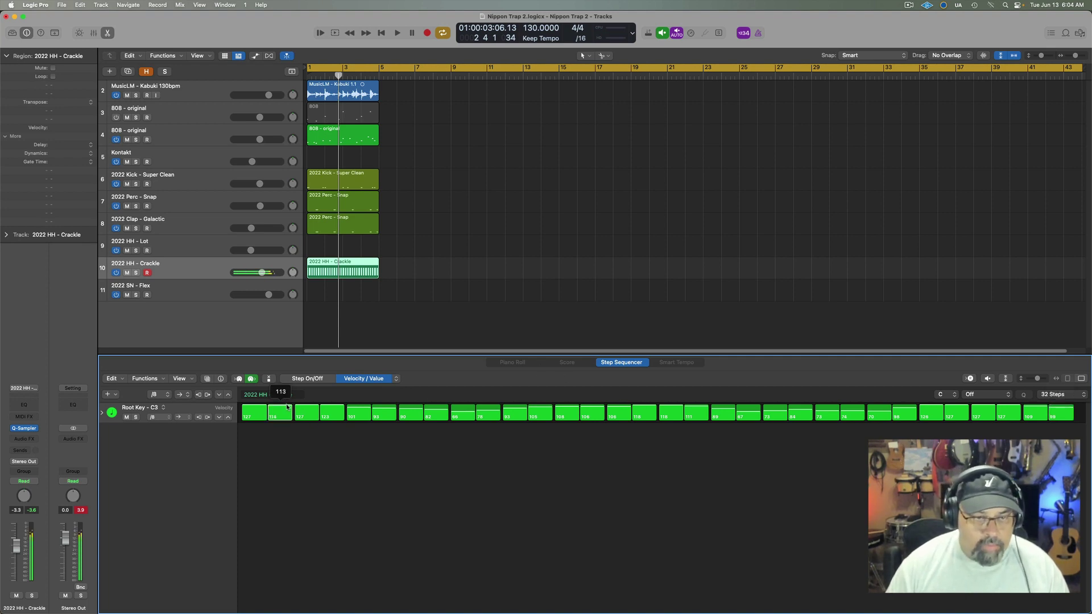
{"action": "left_click_drag", "start_coordinate": [287, 408], "coordinate": [355, 406]}
{"action": "left_click_drag", "start_coordinate": [464, 415], "coordinate": [464, 404]}
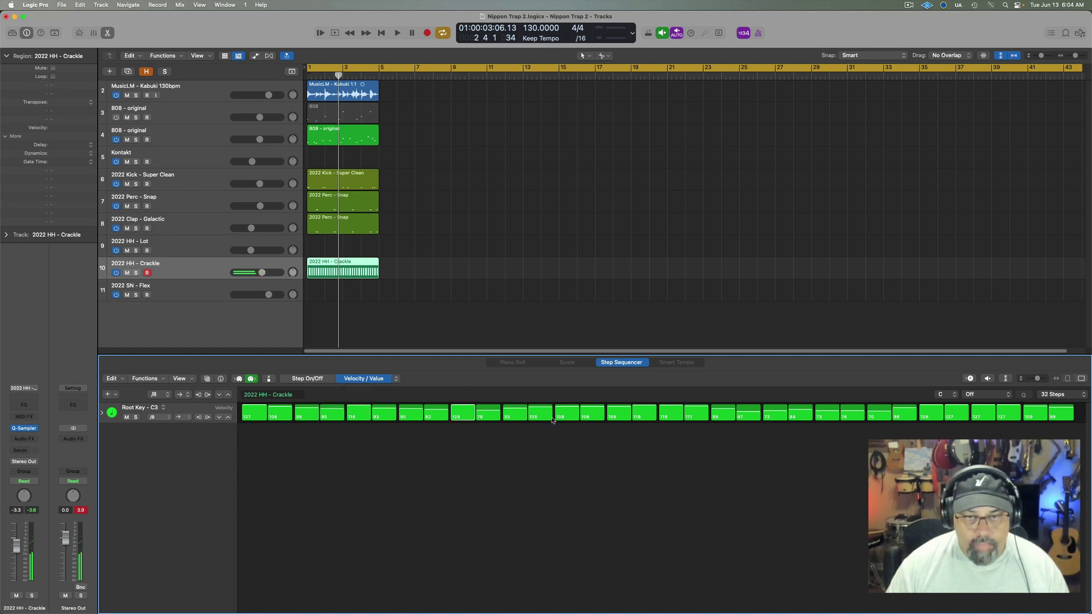
{"action": "left_click_drag", "start_coordinate": [617, 408], "coordinate": [641, 409]}
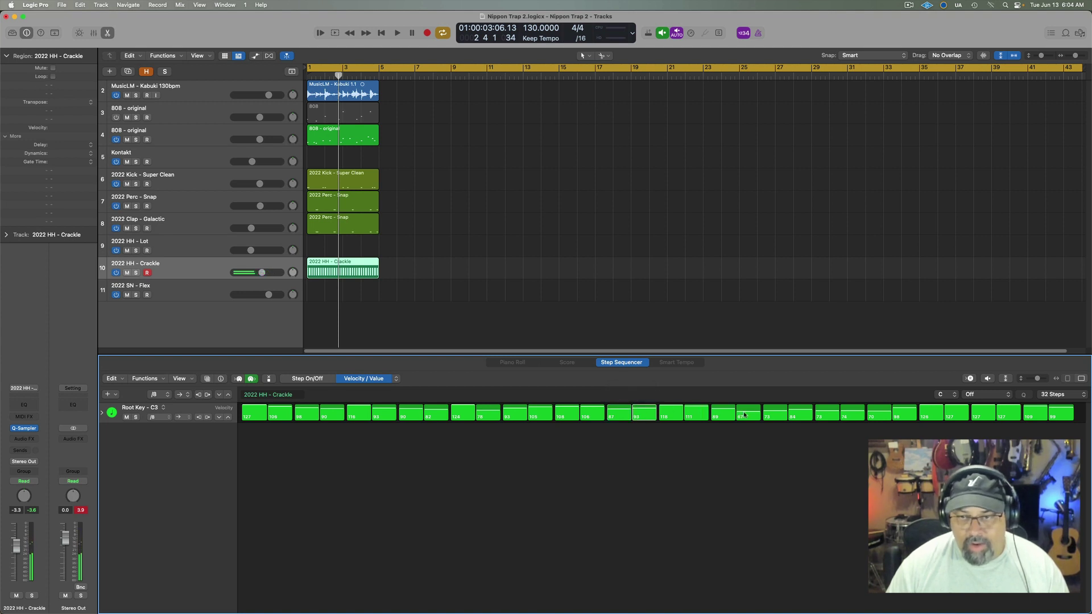
{"action": "left_click_drag", "start_coordinate": [744, 414], "coordinate": [775, 391]}
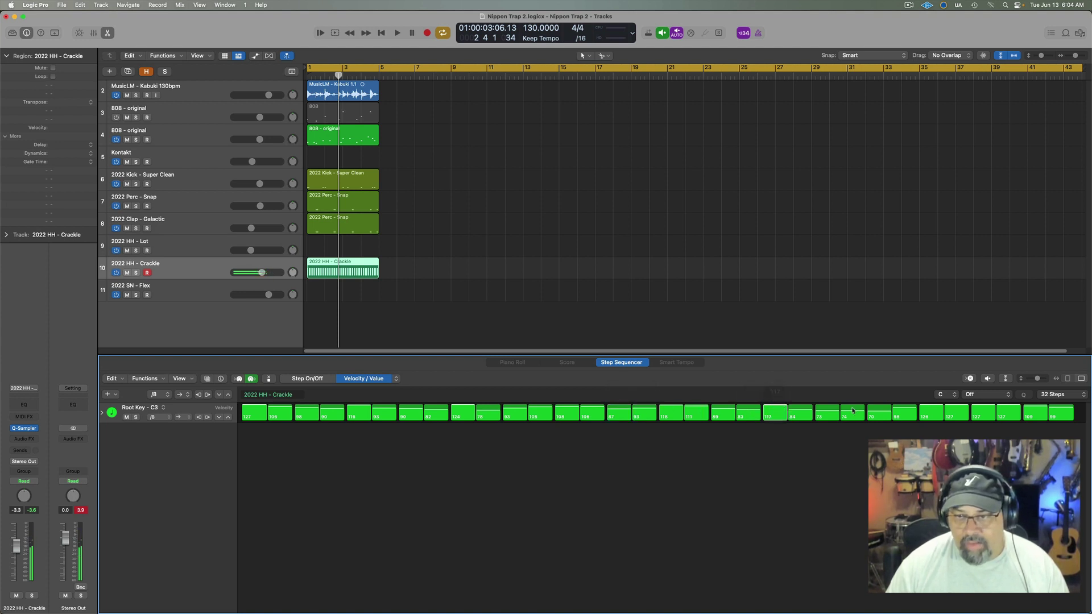
{"action": "mouse_move", "coordinate": [871, 411]}
{"action": "left_mouse_down"}
{"action": "mouse_move", "coordinate": [873, 387]}
{"action": "mouse_move", "coordinate": [955, 418]}
{"action": "mouse_move", "coordinate": [1040, 412]}
{"action": "left_mouse_up"}
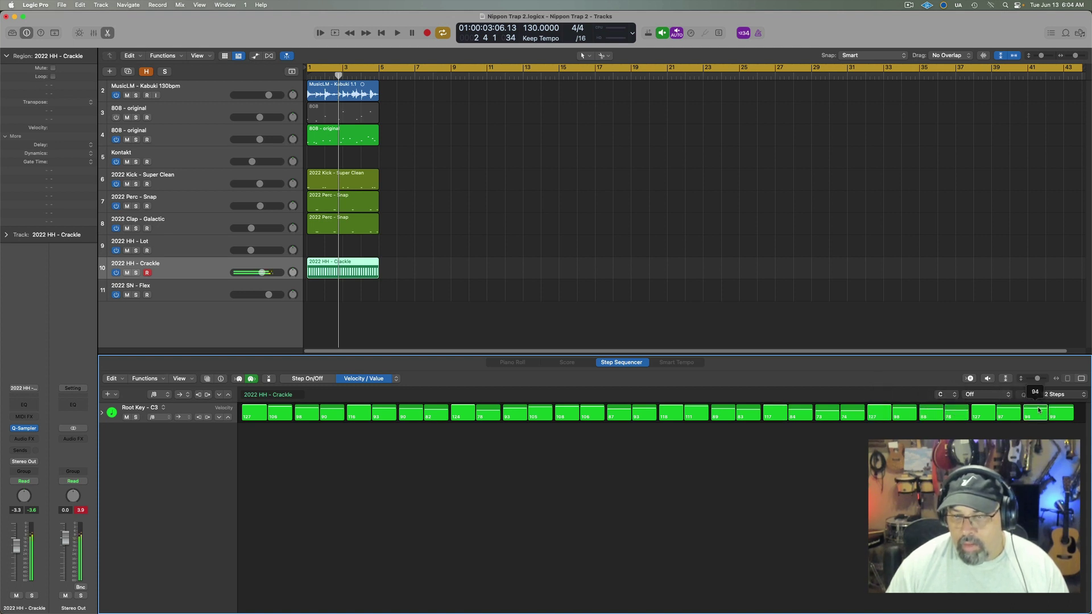
{"action": "key", "text": "space"}
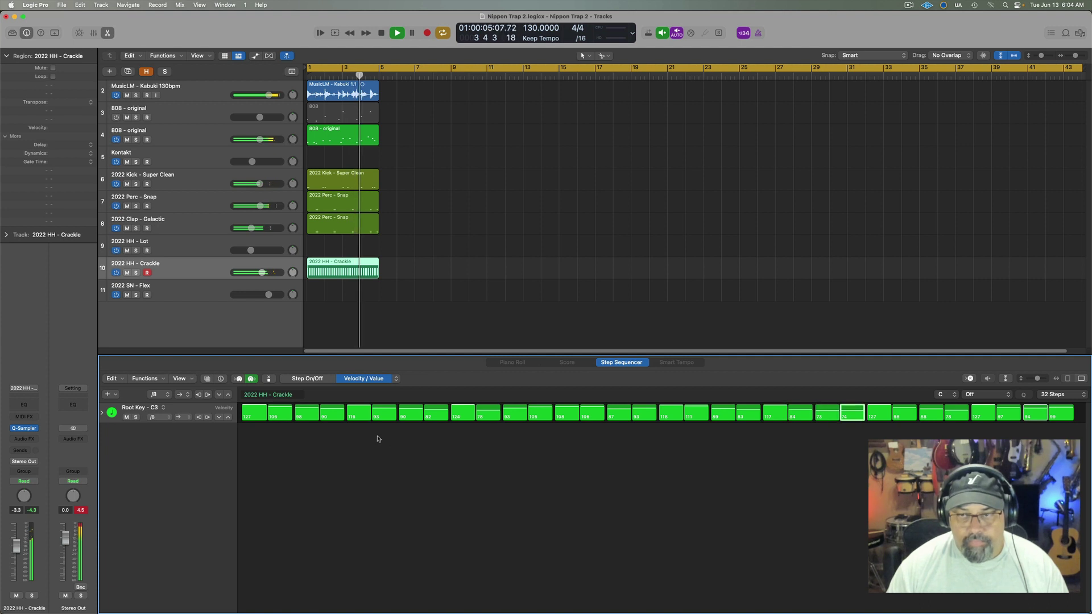
{"action": "key", "text": "space"}
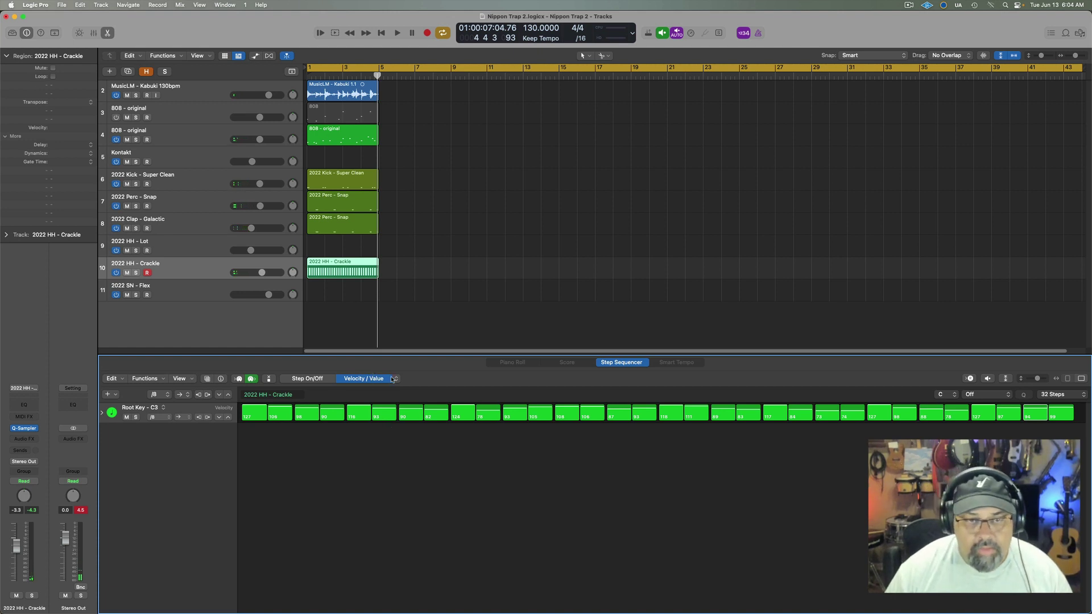
Switch the hi-hat pattern to Note Repeat editing, add repeats to step 6 and play the result
{"action": "left_click", "coordinate": [392, 379]}
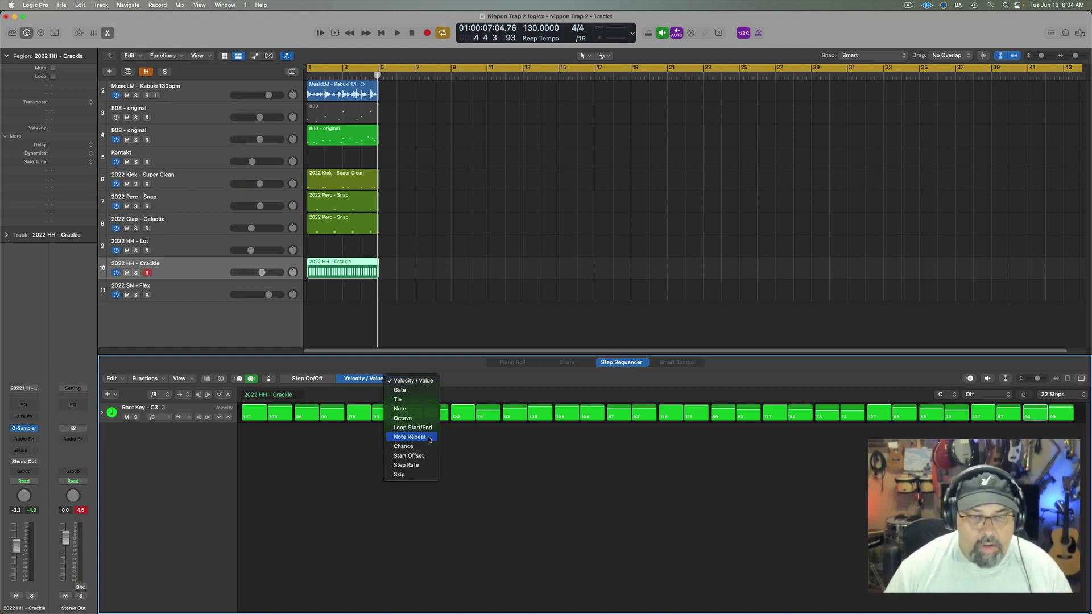
{"action": "left_click", "coordinate": [410, 437]}
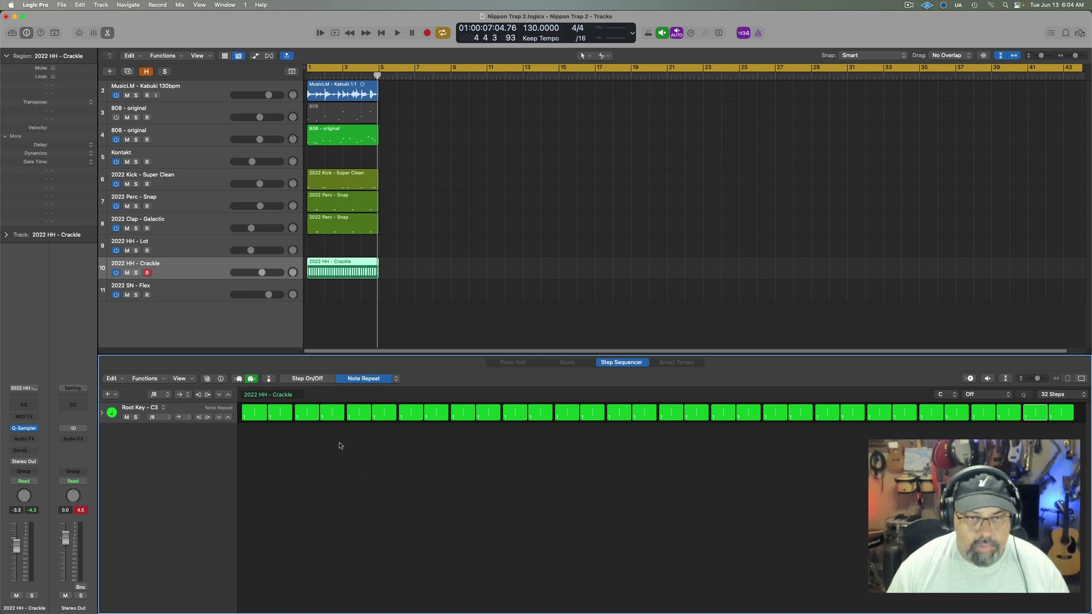
{"action": "left_click_drag", "start_coordinate": [389, 420], "coordinate": [404, 426]}
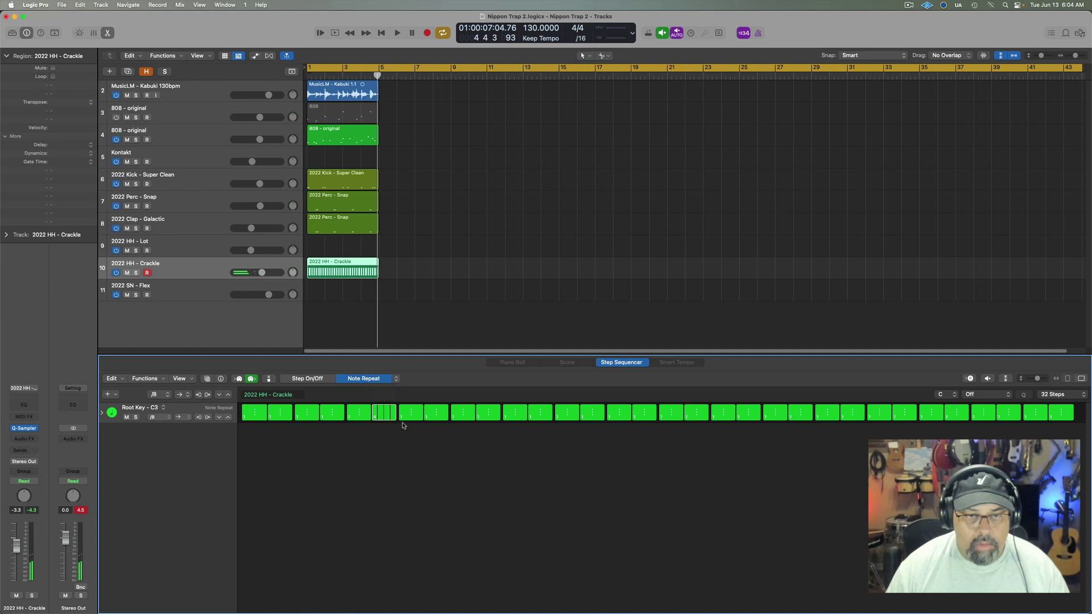
{"action": "key", "text": "space"}
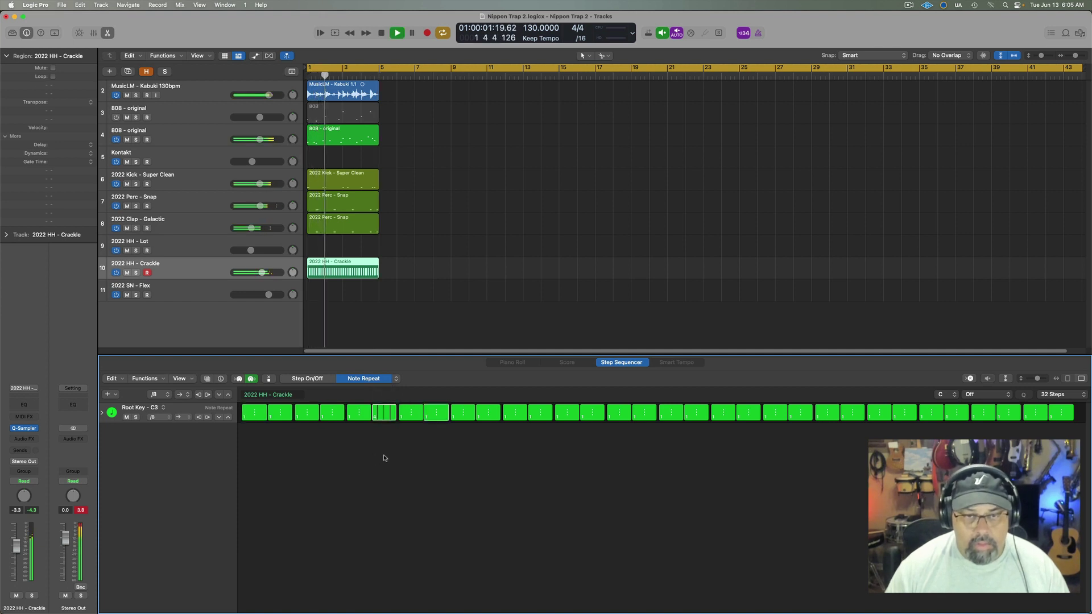
{"action": "key", "text": "space"}
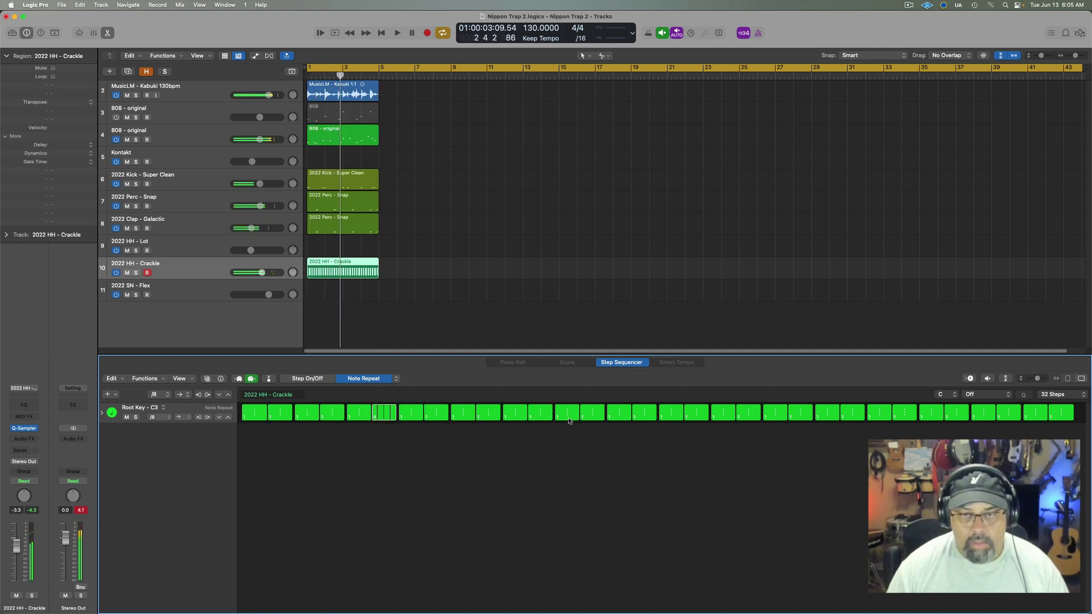
Add note repeats to hi-hat steps 15, 16, 18, 21, 26 and 31, and play the pattern
{"action": "left_click_drag", "start_coordinate": [646, 416], "coordinate": [648, 417]}
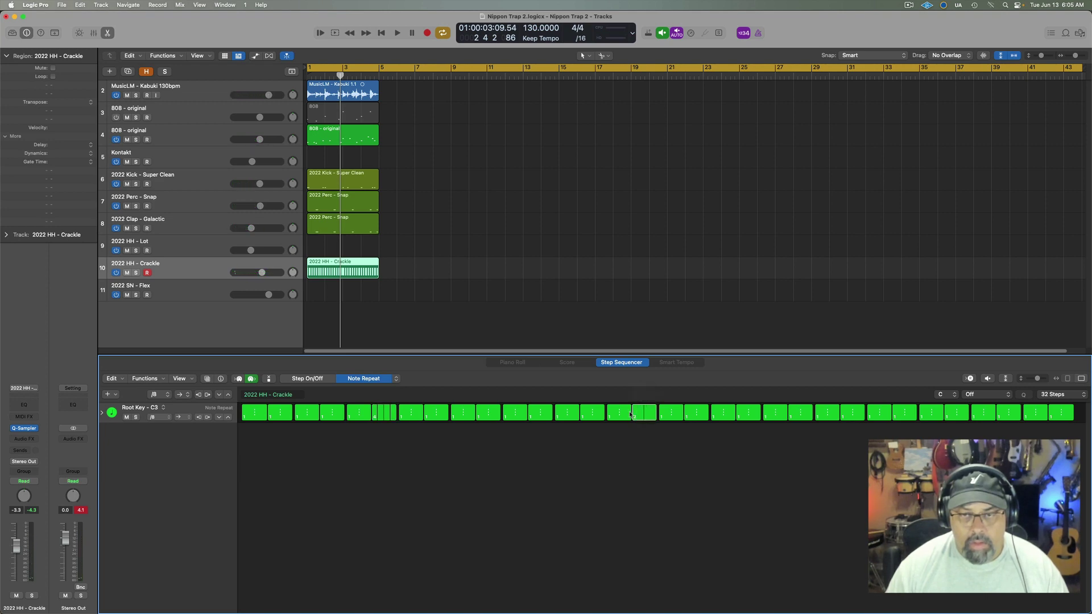
{"action": "left_click_drag", "start_coordinate": [630, 416], "coordinate": [630, 420]}
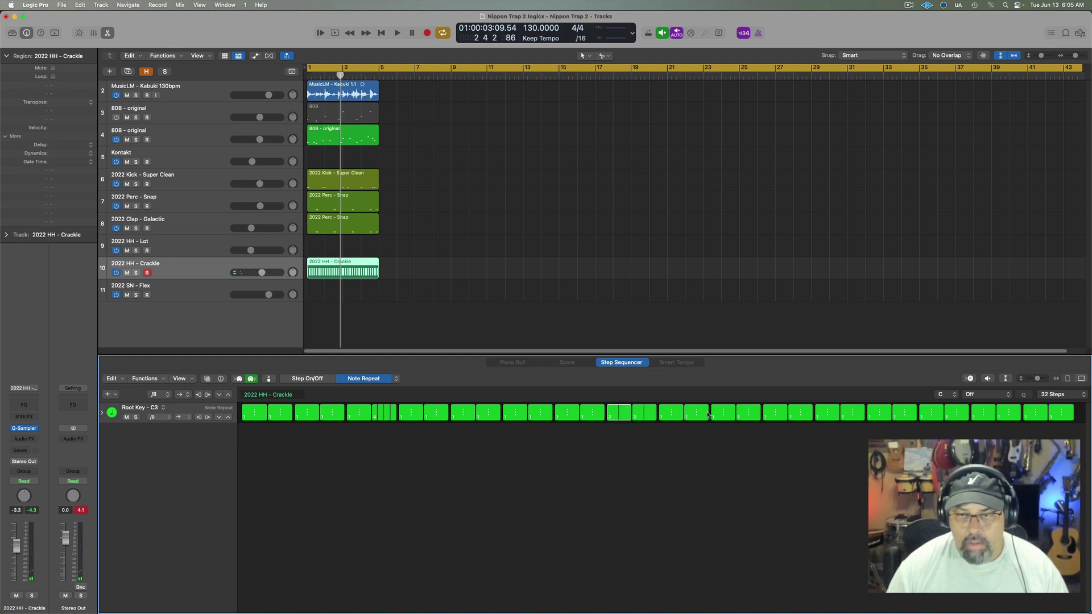
{"action": "left_click_drag", "start_coordinate": [698, 416], "coordinate": [698, 416]}
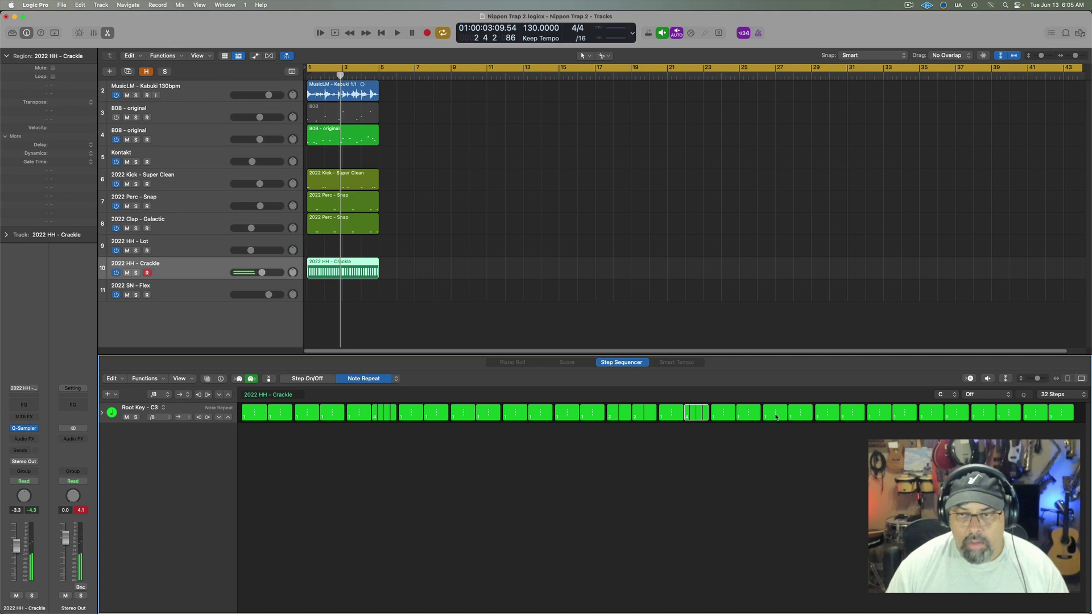
{"action": "left_click_drag", "start_coordinate": [776, 417], "coordinate": [777, 416]}
{"action": "left_click_drag", "start_coordinate": [908, 415], "coordinate": [910, 417]}
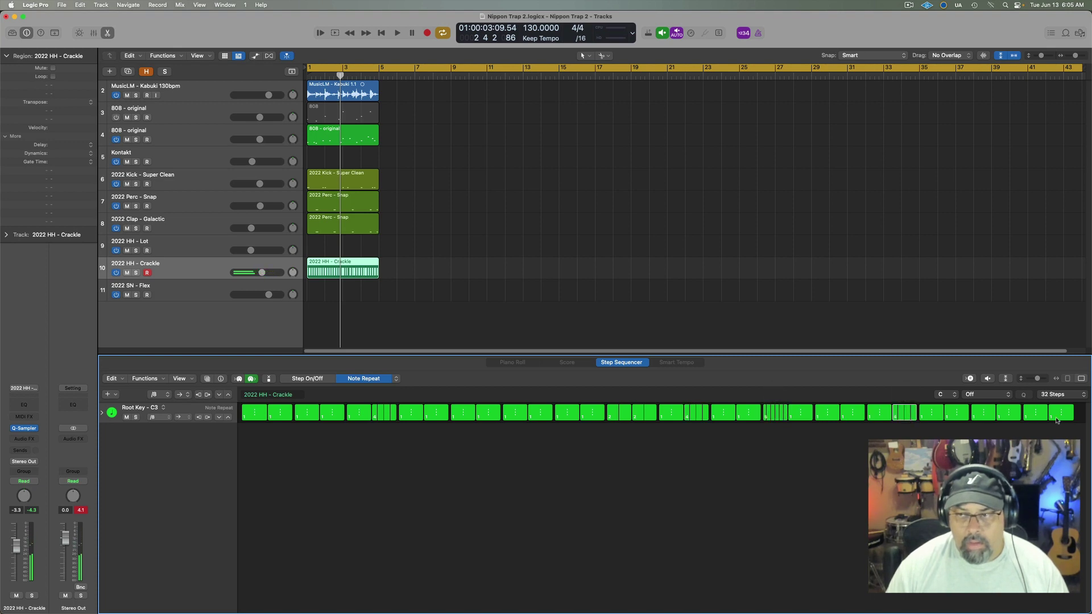
{"action": "left_click_drag", "start_coordinate": [1039, 418], "coordinate": [1036, 418]}
{"action": "key", "text": "space"}
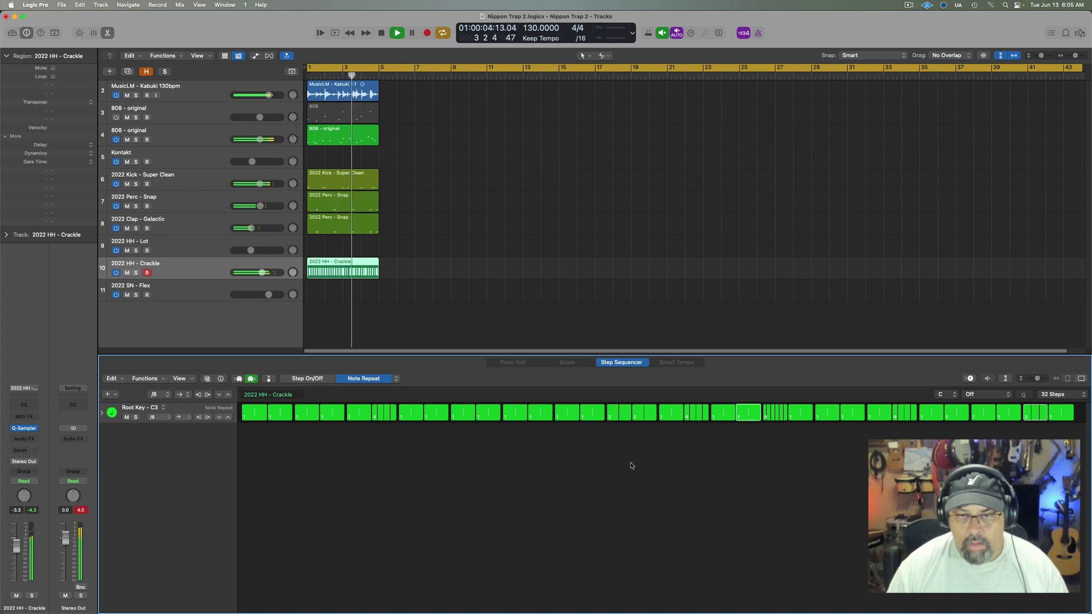
Reduce hi-hat steps 15 and 16 to a single hit each and play the pattern
{"action": "key", "text": "space"}
{"action": "left_click_drag", "start_coordinate": [631, 419], "coordinate": [632, 421]}
{"action": "left_click", "coordinate": [647, 417]}
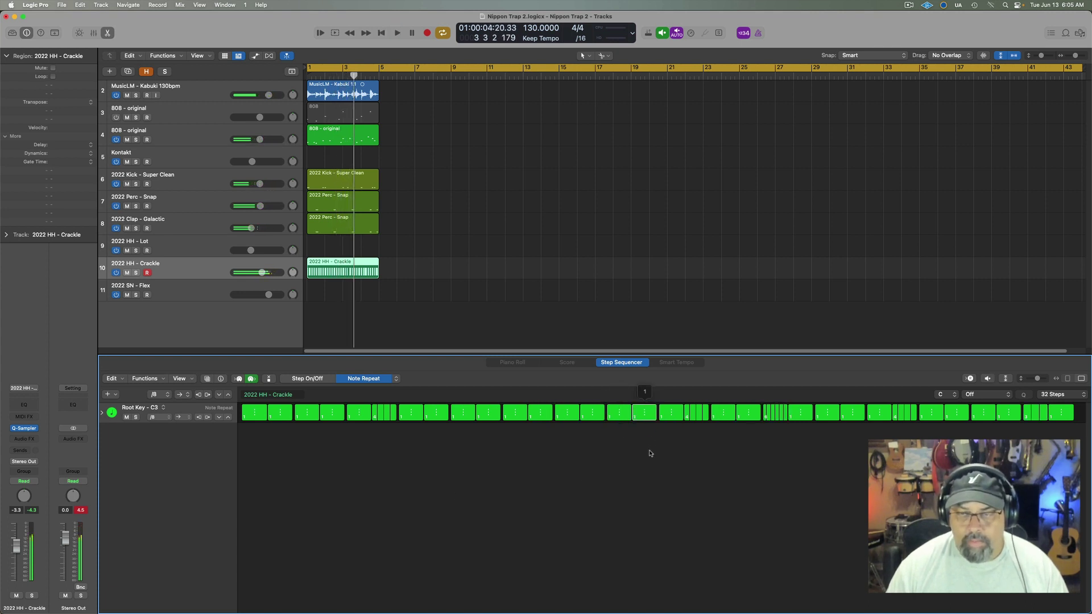
{"action": "key", "text": "space"}
{"action": "key", "text": "space"}
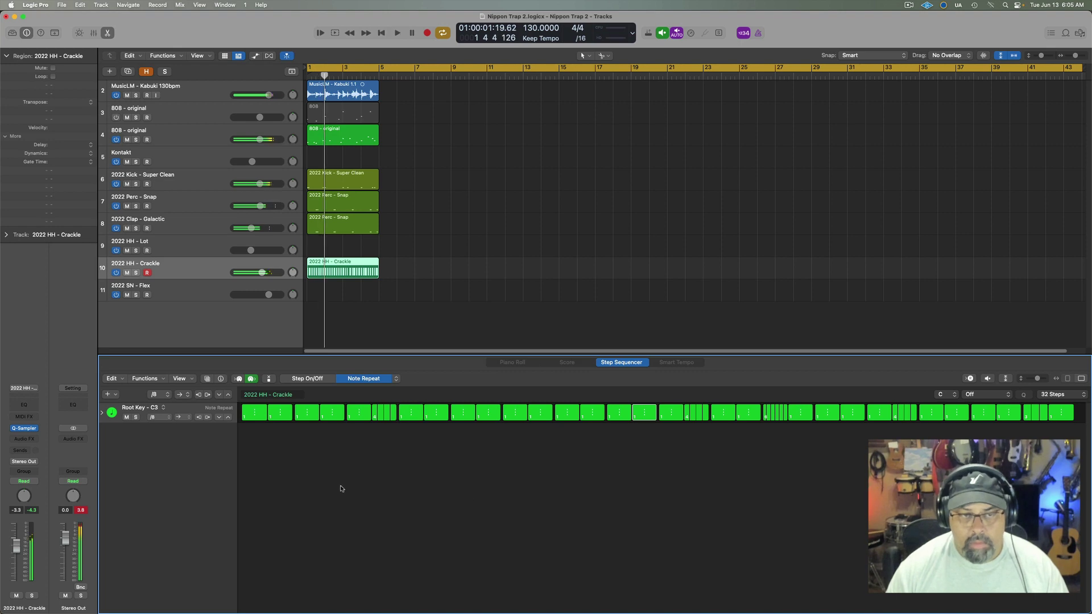
{"action": "key", "text": "space"}
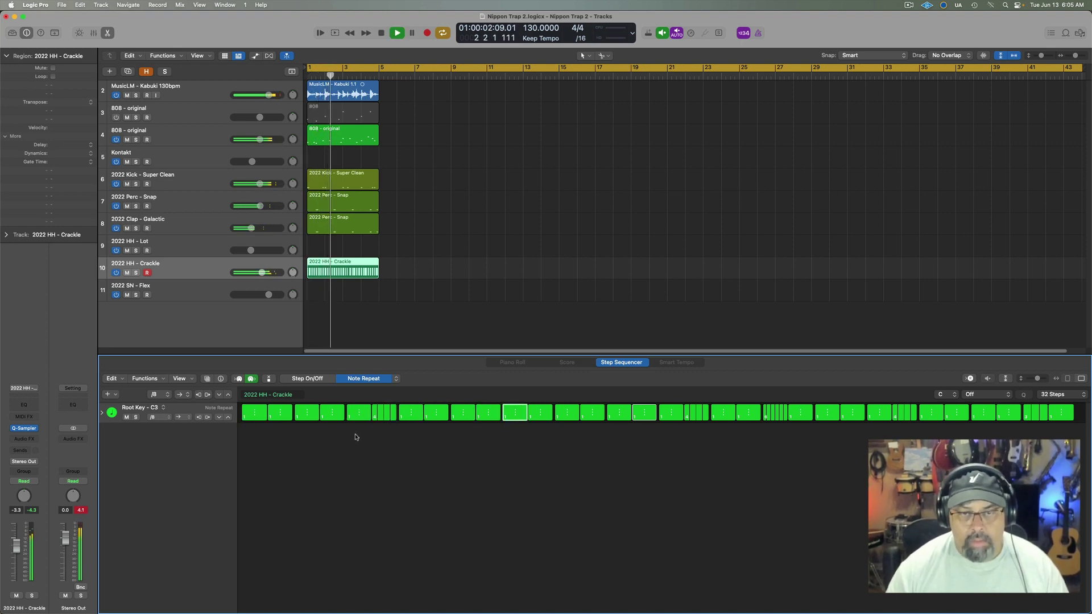
Add several note repeats back on hi-hat step 16, set step 21 to 2 repeats, and play the pattern
{"action": "key", "text": "space"}
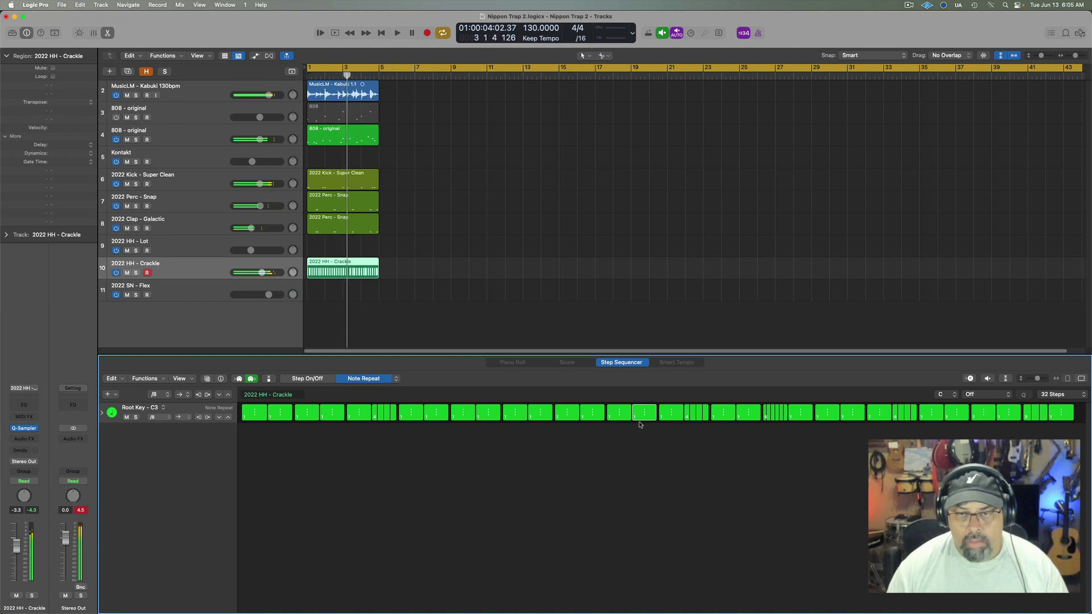
{"action": "key", "text": "space"}
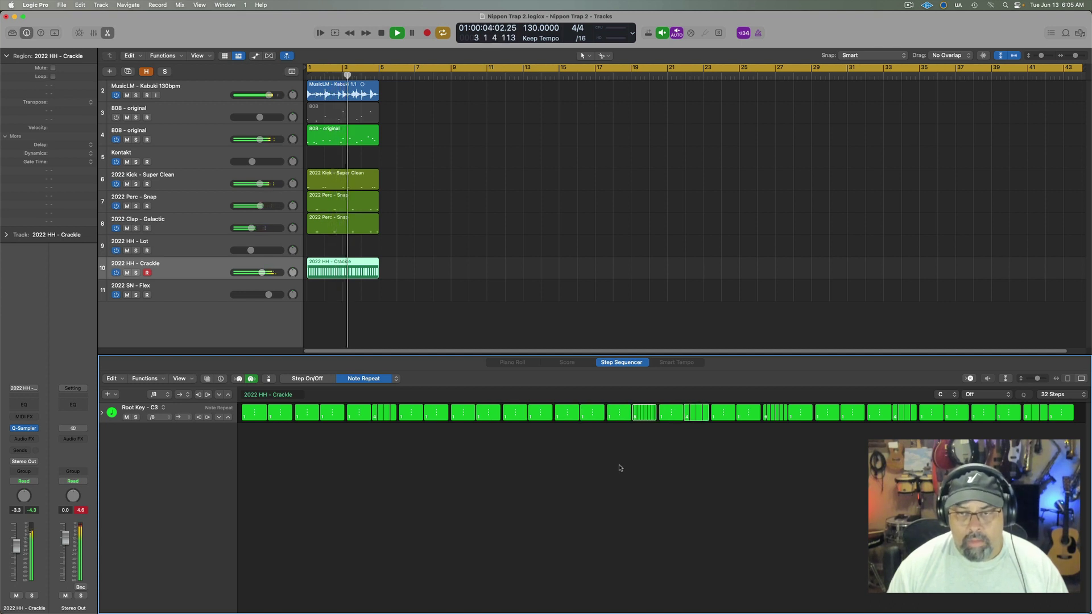
{"action": "key", "text": "space"}
{"action": "left_click", "coordinate": [778, 420]}
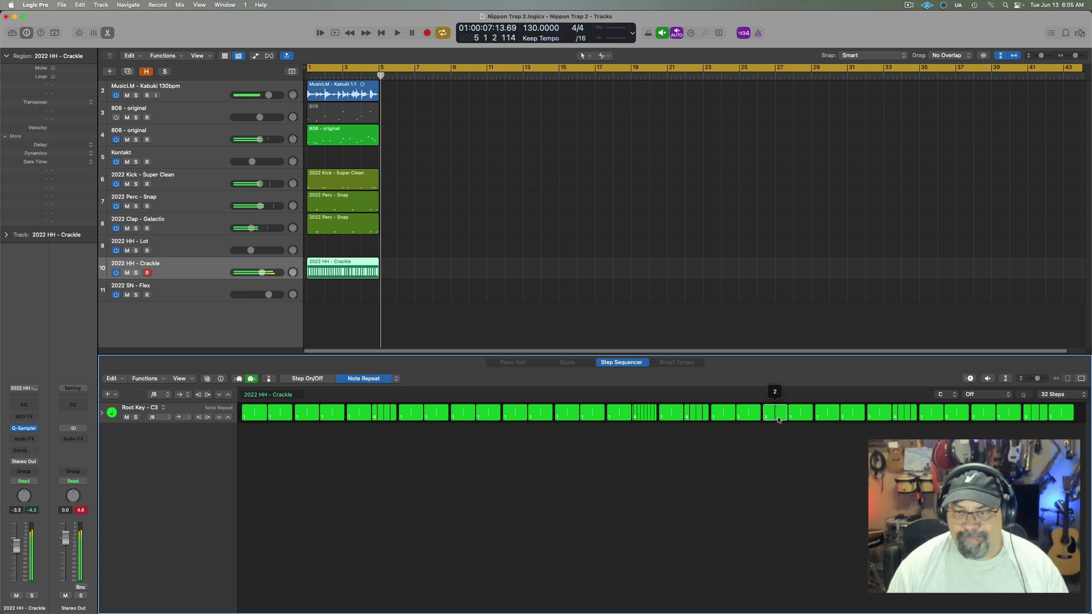
{"action": "key", "text": "space"}
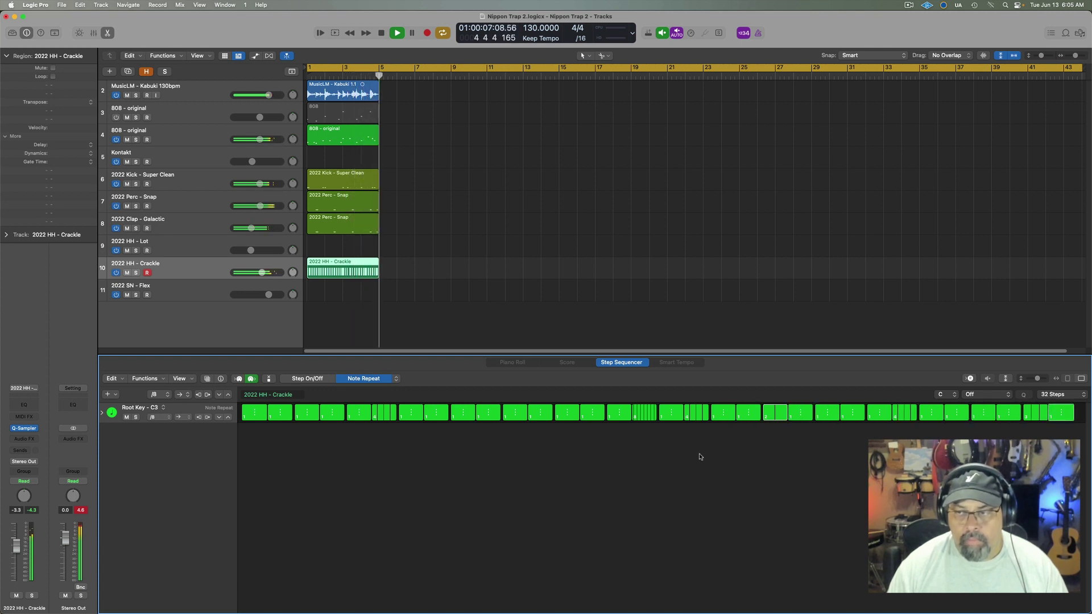
{"action": "key", "text": "space"}
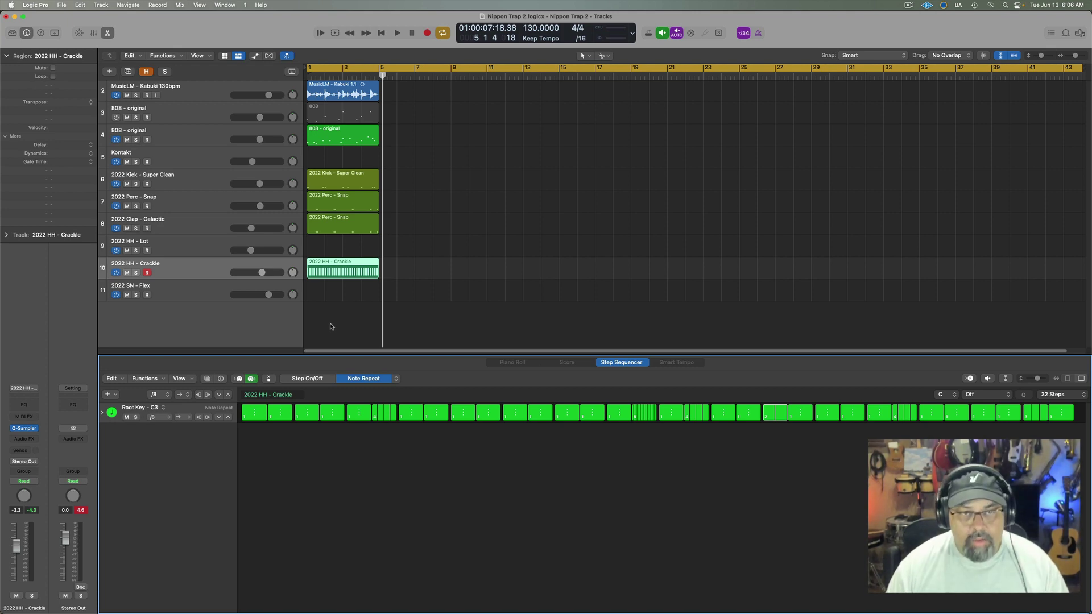
Close the step sequencer and convert the 2022 HH - Crackle pattern region to a MIDI region
{"action": "key", "text": "e"}
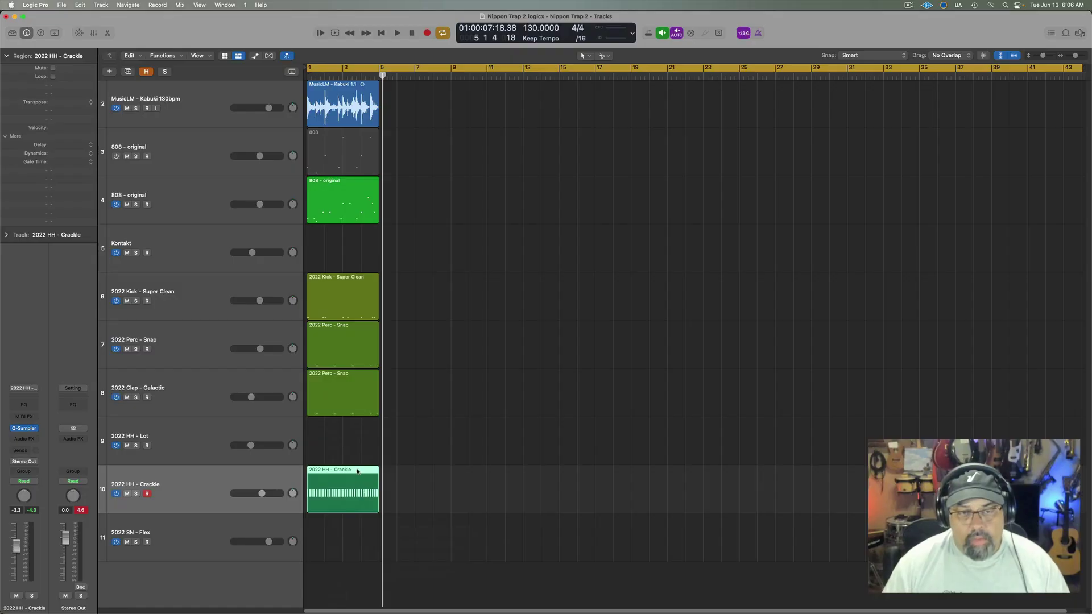
{"action": "right_click", "coordinate": [360, 474]}
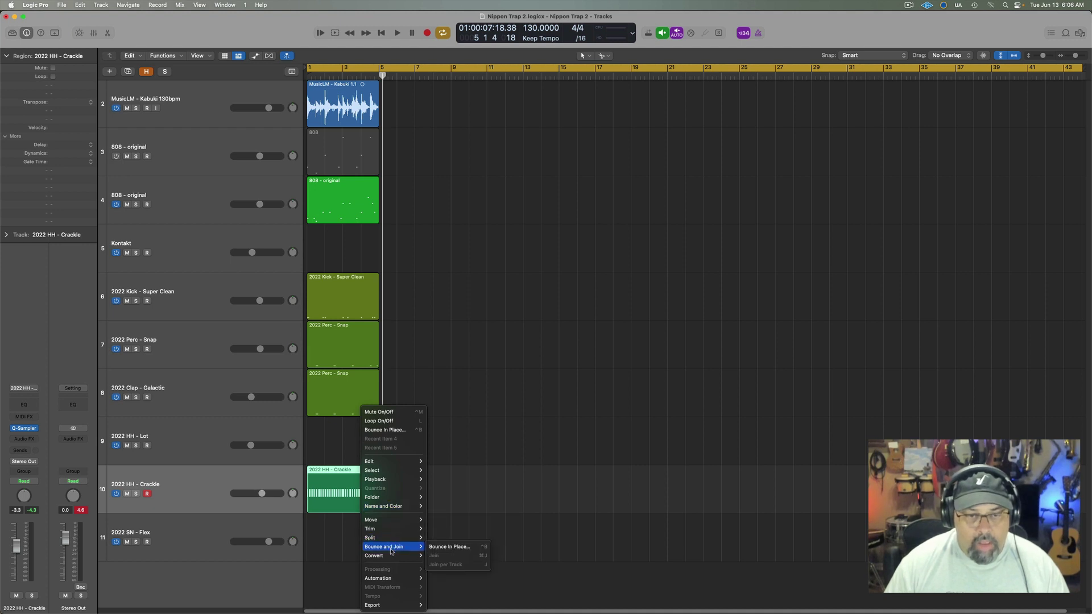
{"action": "mouse_move", "coordinate": [401, 556]}
{"action": "left_click", "coordinate": [465, 588]}
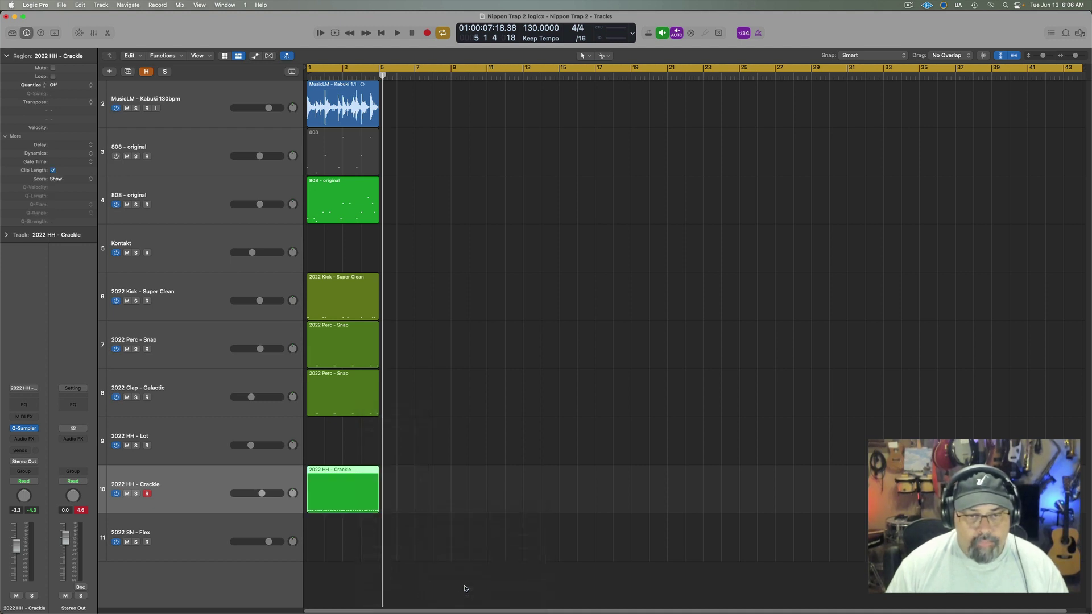
Open the converted hi-hat region in the Piano Roll, fit its full length in view, and play it
{"action": "double_click", "coordinate": [366, 484]}
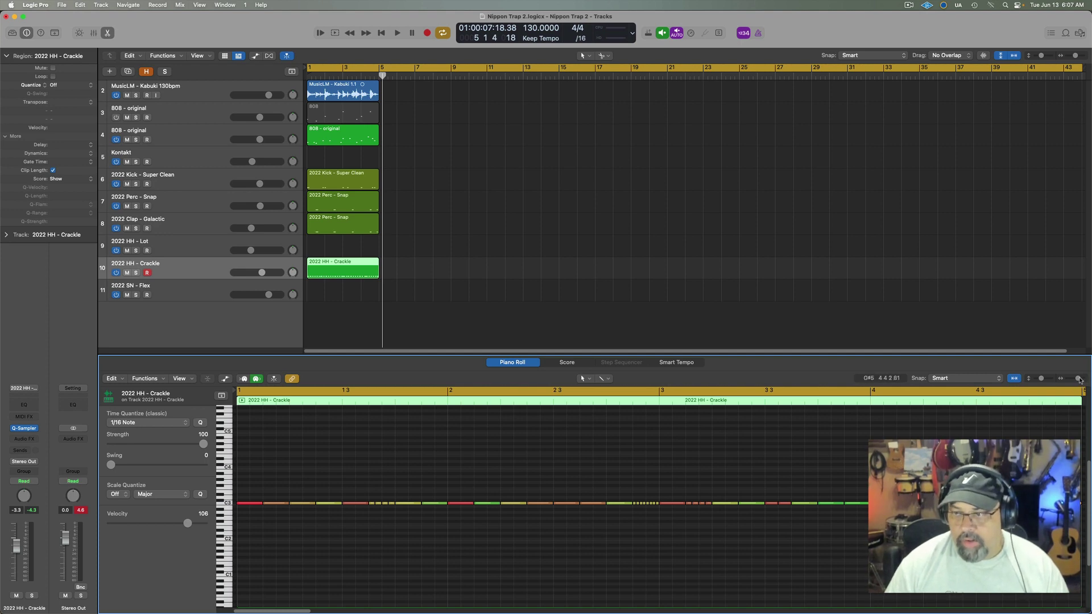
{"action": "left_click_drag", "start_coordinate": [1079, 380], "coordinate": [1077, 380]}
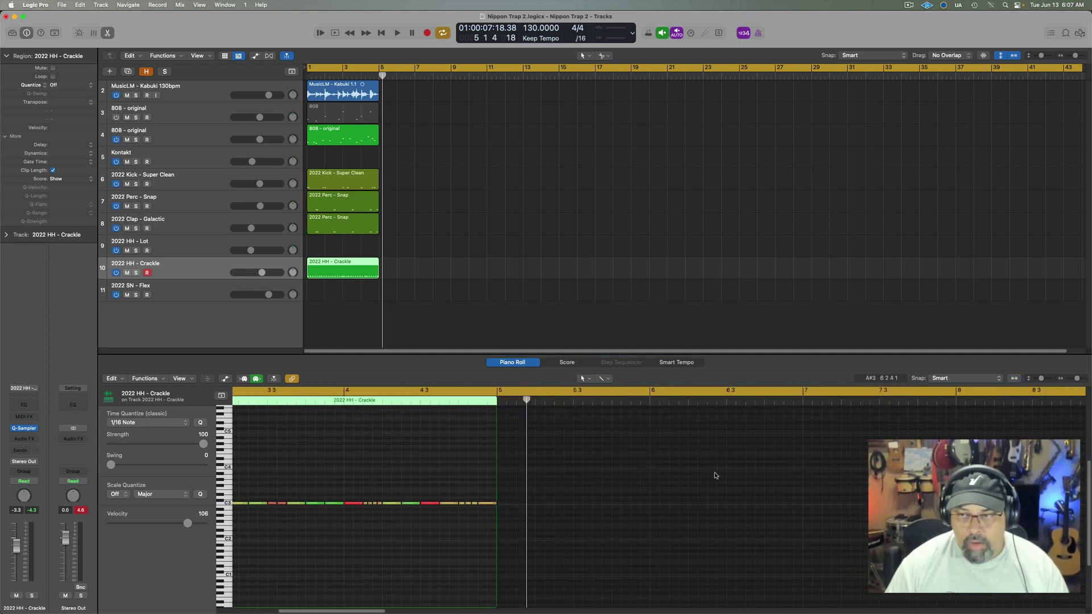
{"action": "left_click", "coordinate": [1015, 379]}
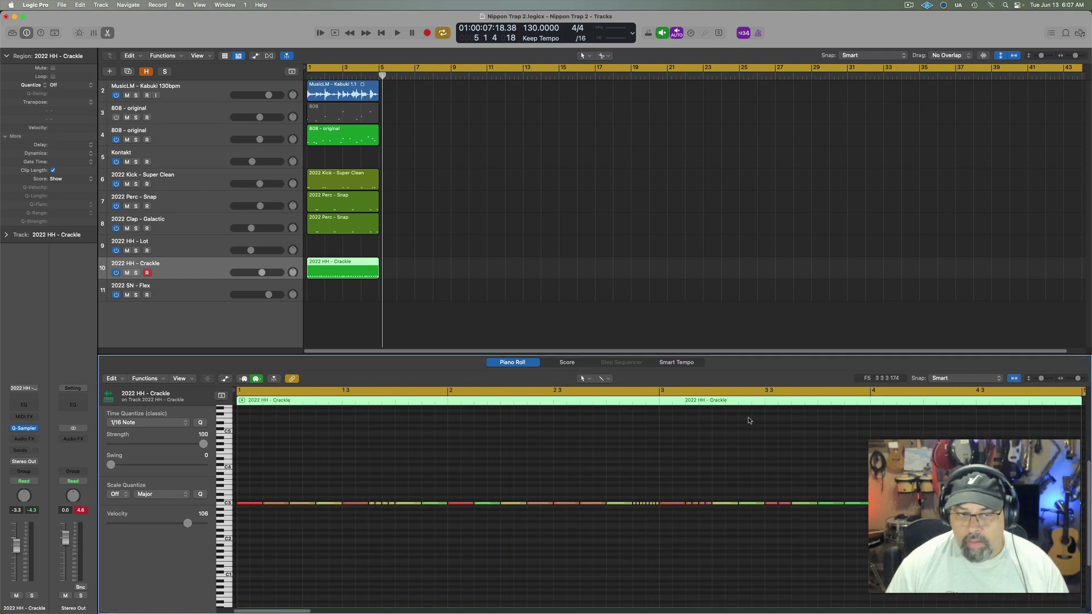
{"action": "key", "text": "space"}
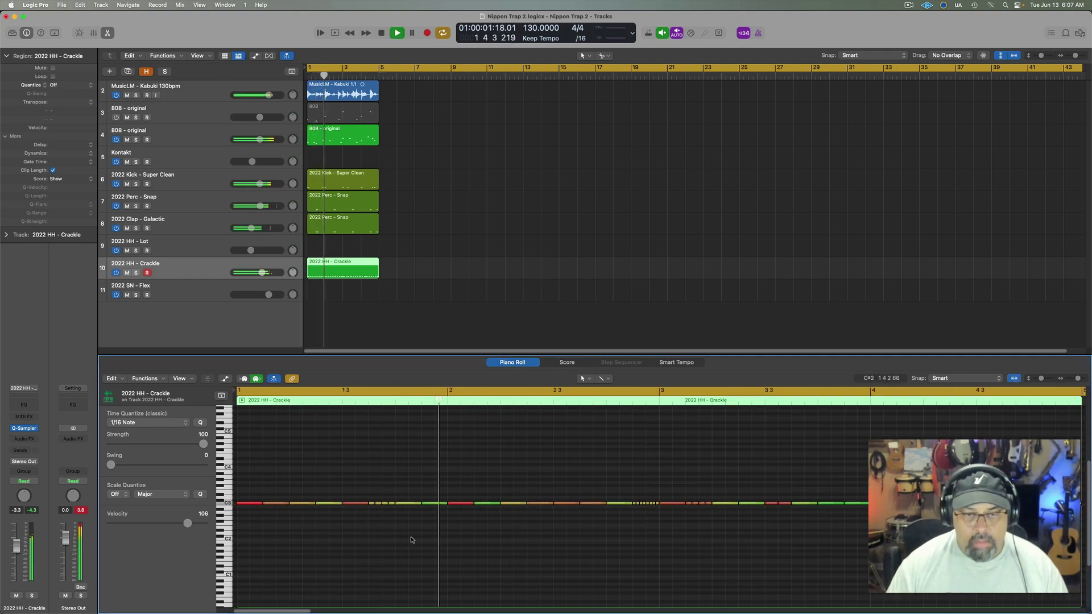
{"action": "key", "text": "space"}
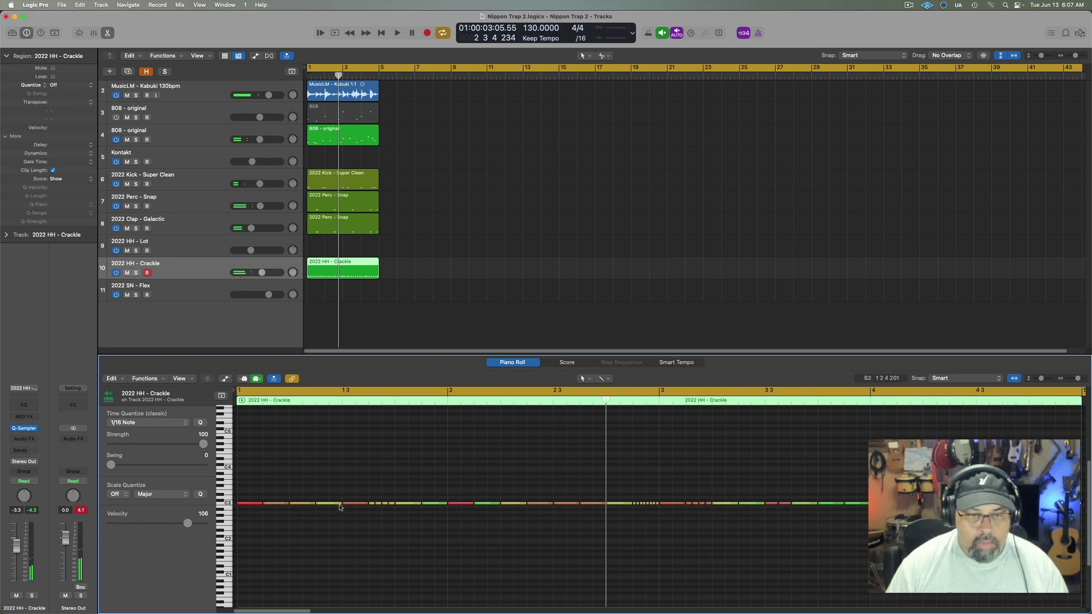
Step the four-note hi-hat roll in bar 1 down from B2 to G#2 with decreasing velocities, and play it
{"action": "mouse_move", "coordinate": [370, 500]}
{"action": "left_mouse_down"}
{"action": "mouse_move", "coordinate": [394, 506]}
{"action": "mouse_move", "coordinate": [369, 504]}
{"action": "mouse_move", "coordinate": [384, 512]}
{"action": "left_mouse_up"}
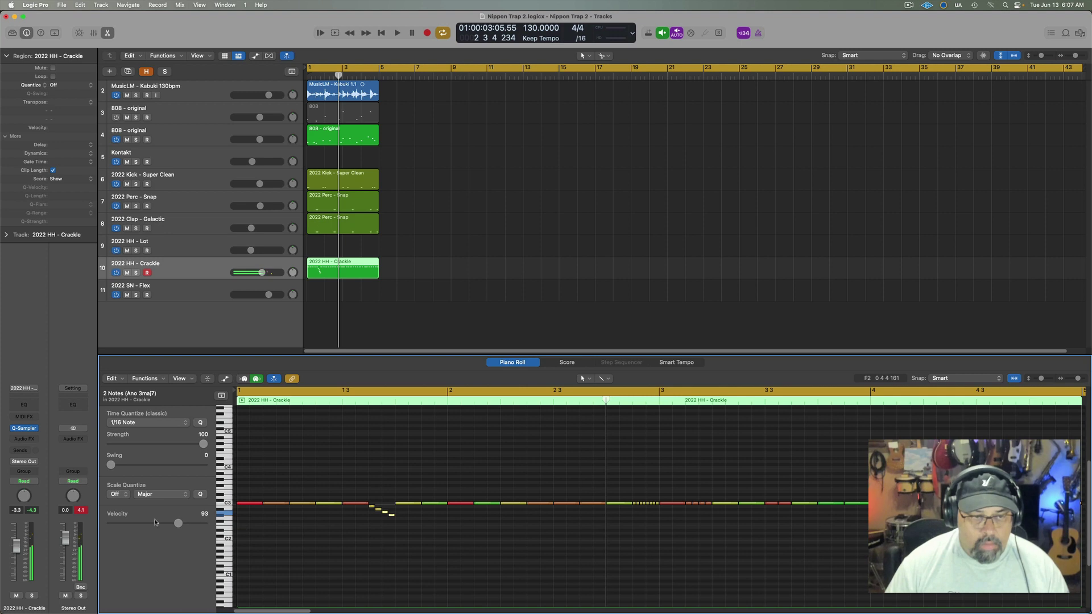
{"action": "left_click", "coordinate": [352, 530]}
{"action": "left_click", "coordinate": [377, 511]}
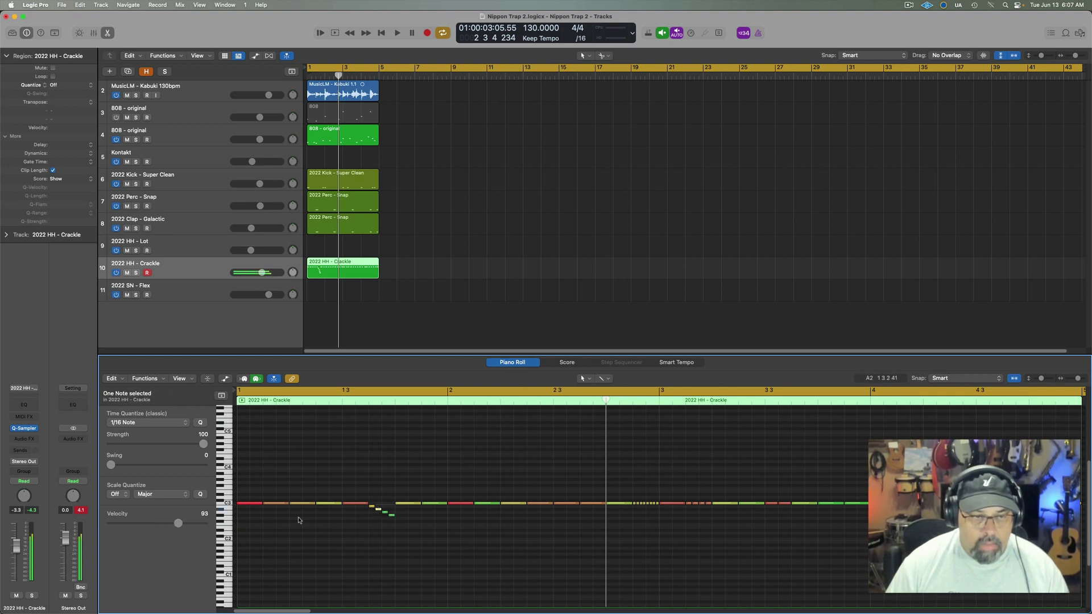
{"action": "key", "text": "space"}
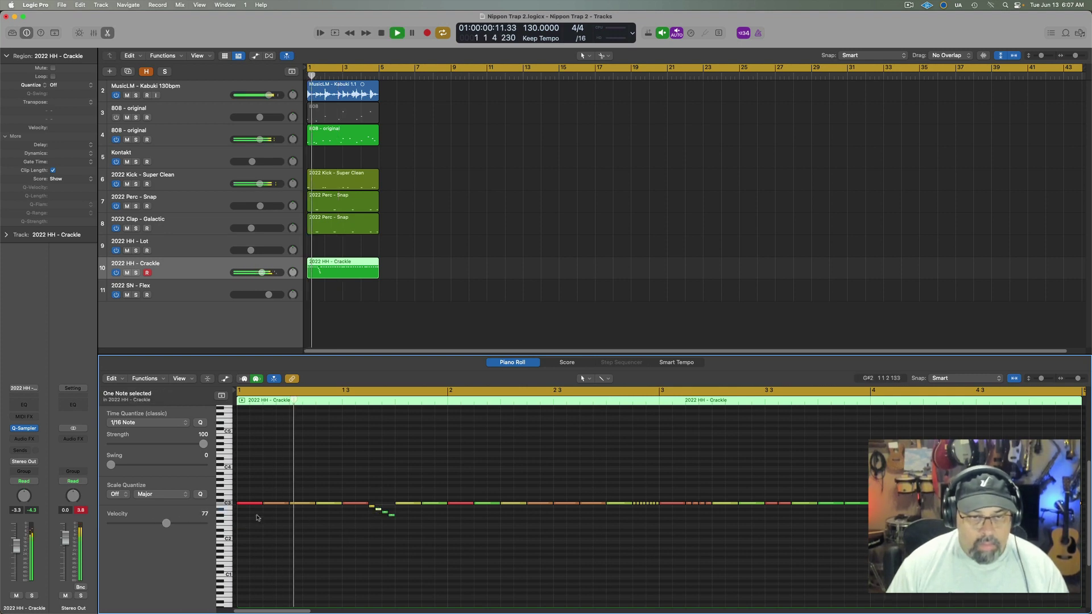
{"action": "key", "text": "space"}
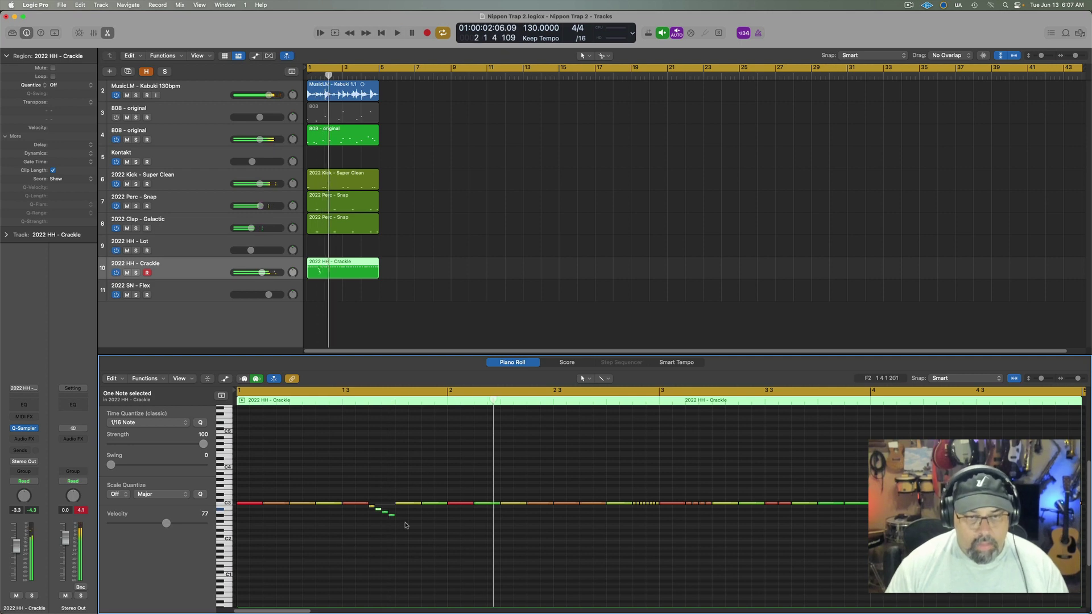
Lower the two notes after the bar 1 roll to G2 and A#2, then move two bar 2 notes to C#3 and B2
{"action": "left_click_drag", "start_coordinate": [409, 504], "coordinate": [409, 514]}
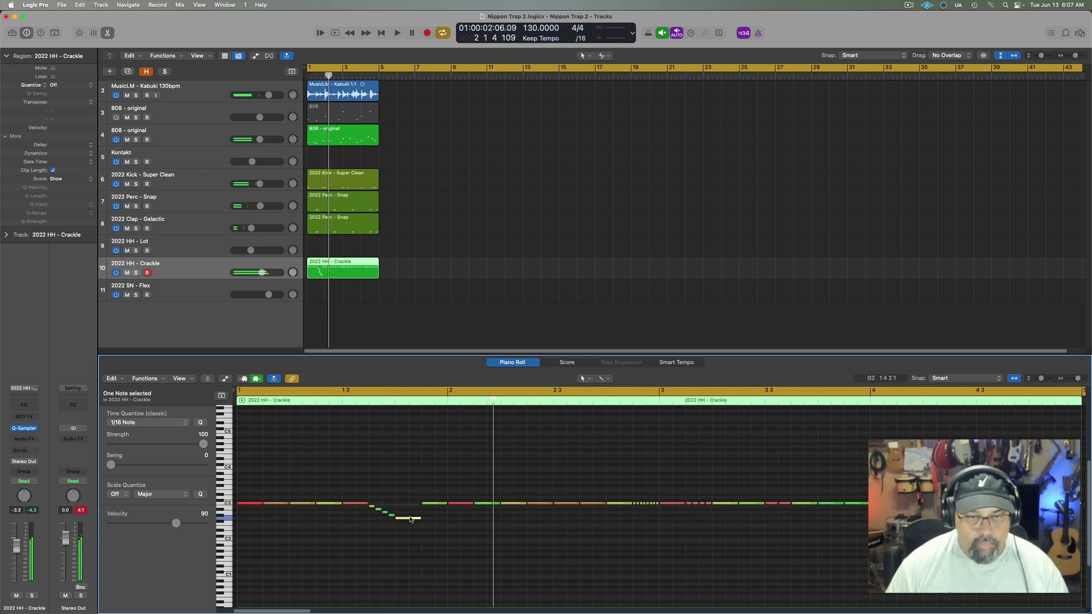
{"action": "left_click", "coordinate": [434, 509], "text": "super"}
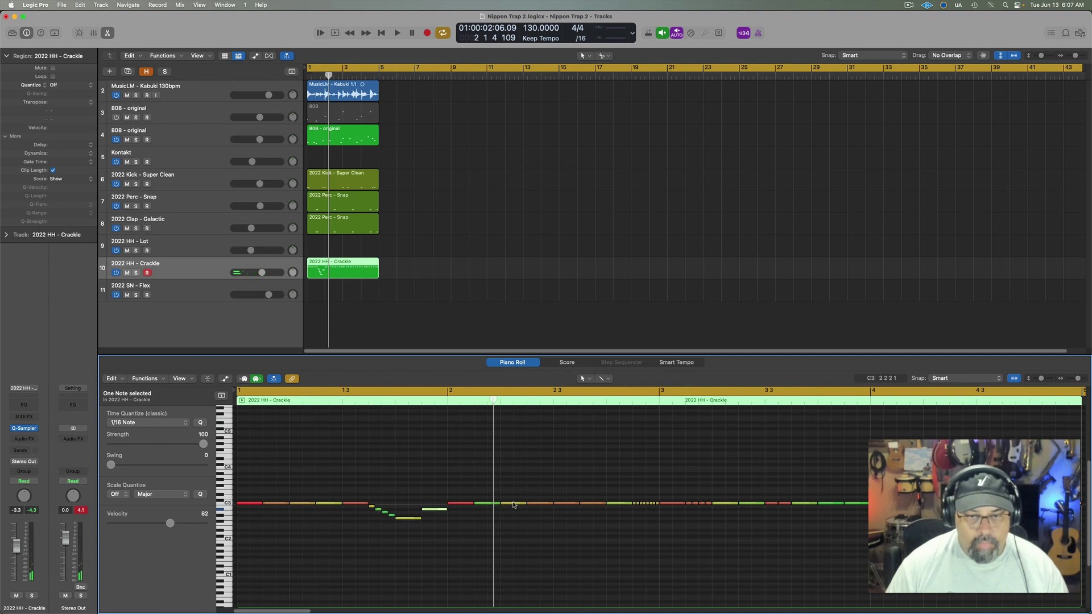
{"action": "left_click_drag", "start_coordinate": [514, 505], "coordinate": [514, 501]}
{"action": "left_click", "coordinate": [588, 505]}
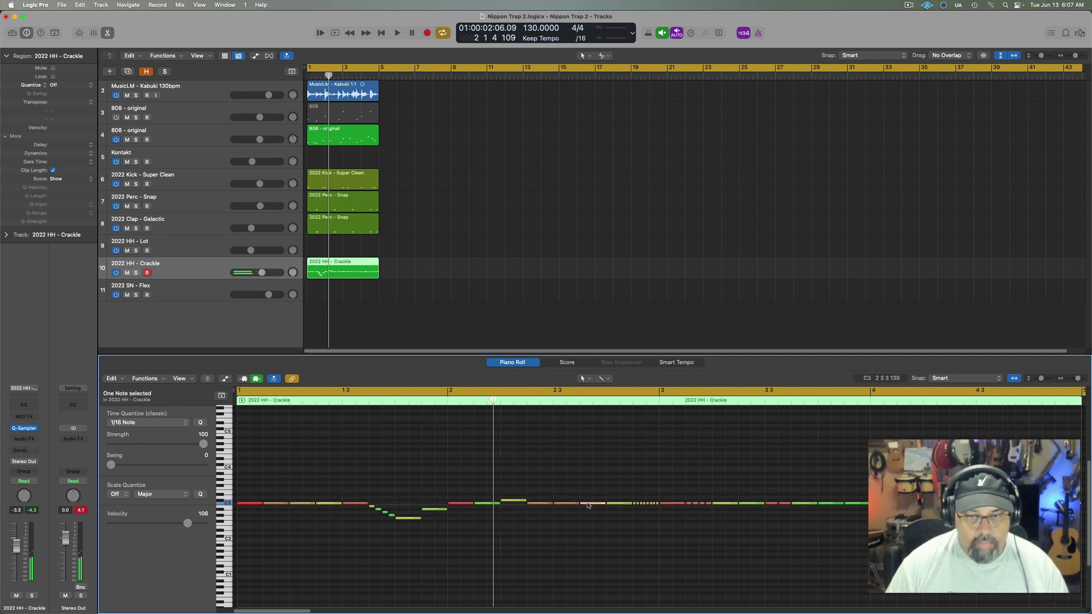
{"action": "left_click_drag", "start_coordinate": [588, 504], "coordinate": [587, 508]}
Lower the note before the bar 2 roll to B2, make the roll climb in pitch up to C#3, and play it
{"action": "left_click", "coordinate": [626, 507]}
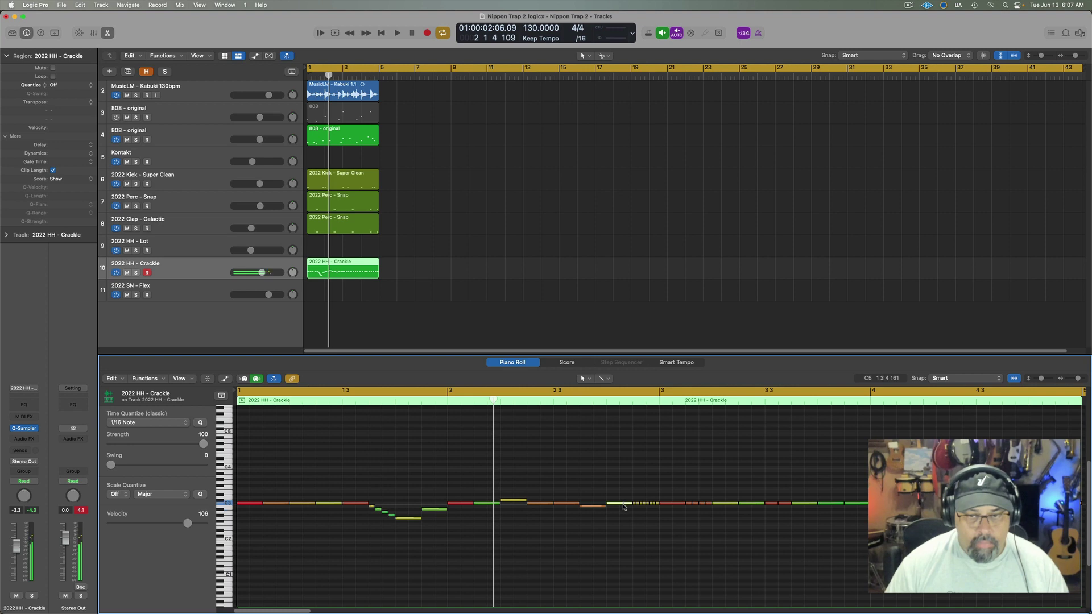
{"action": "left_click_drag", "start_coordinate": [620, 503], "coordinate": [646, 507]}
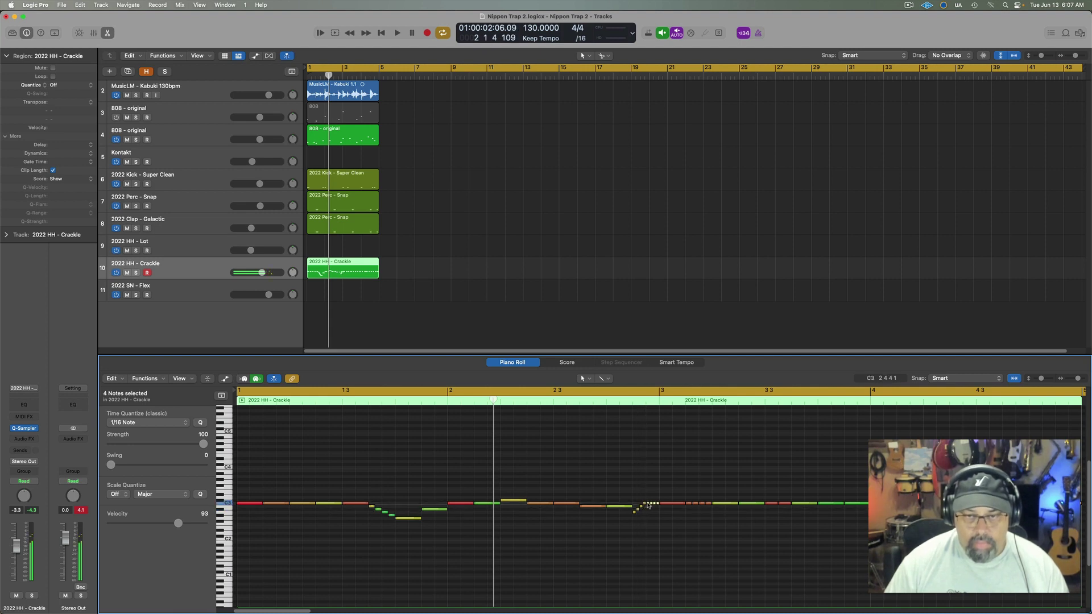
{"action": "key", "text": "space"}
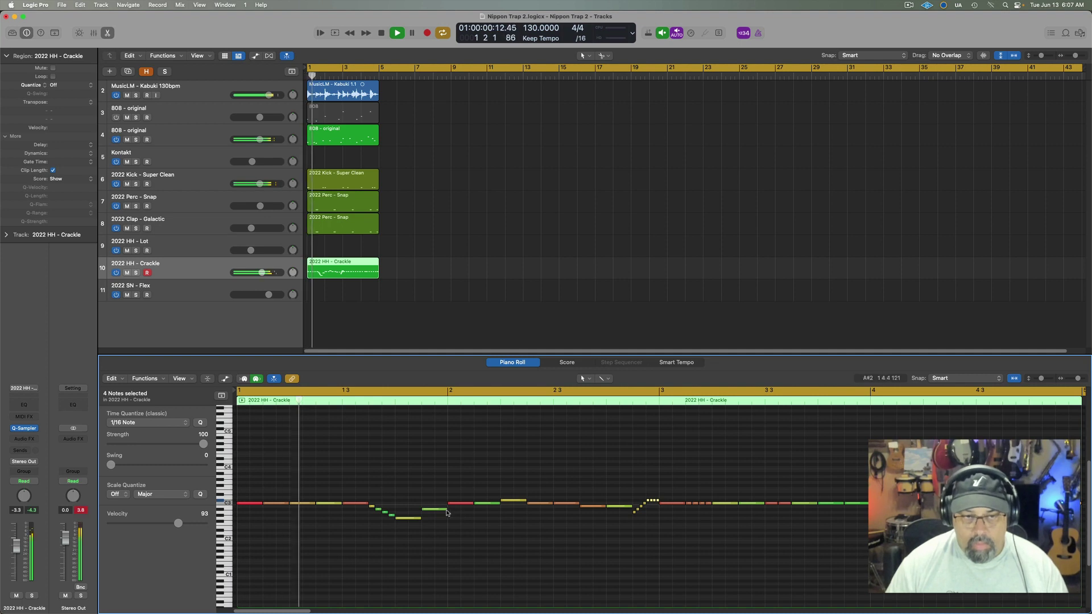
{"action": "key", "text": "space"}
Lower the third and fourth hi-hat notes of bar 1 a semitone to B2 and play the loop
{"action": "left_click_drag", "start_coordinate": [294, 486], "coordinate": [327, 510]}
{"action": "key", "text": "space"}
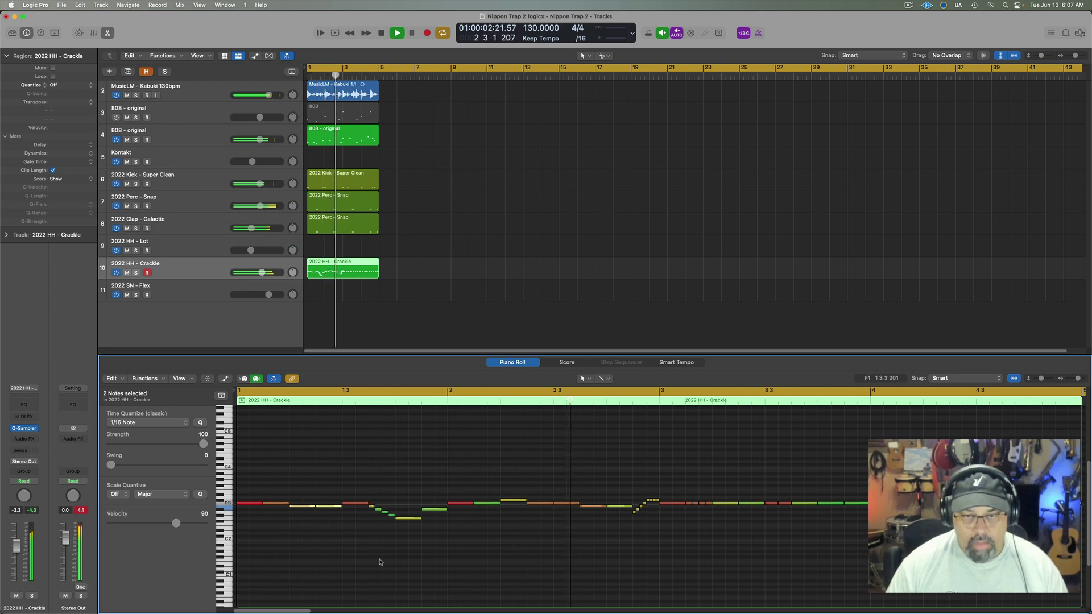
{"action": "key", "text": "space"}
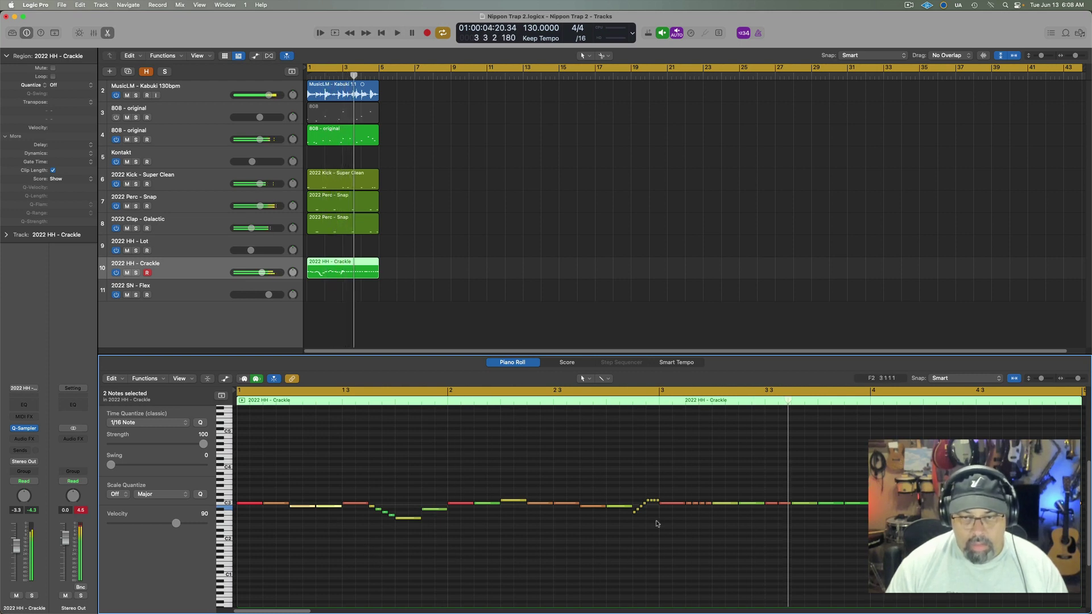
Move the last four notes of the bar 2 roll down to C3 and set their velocity to 78
{"action": "left_click", "coordinate": [653, 514]}
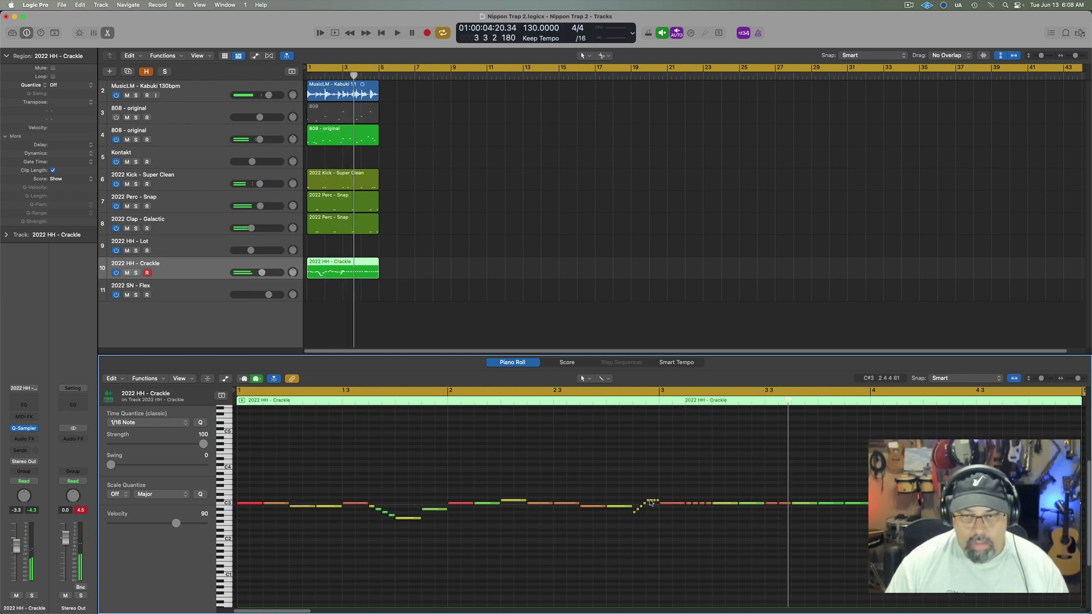
{"action": "left_click_drag", "start_coordinate": [661, 495], "coordinate": [649, 508]}
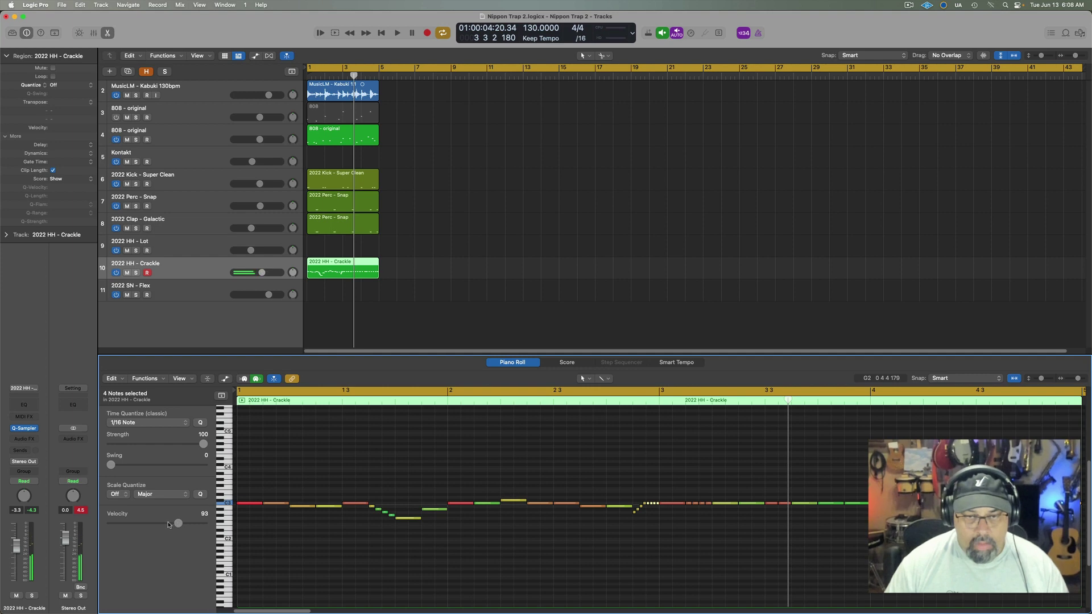
{"action": "left_click_drag", "start_coordinate": [169, 524], "coordinate": [167, 524]}
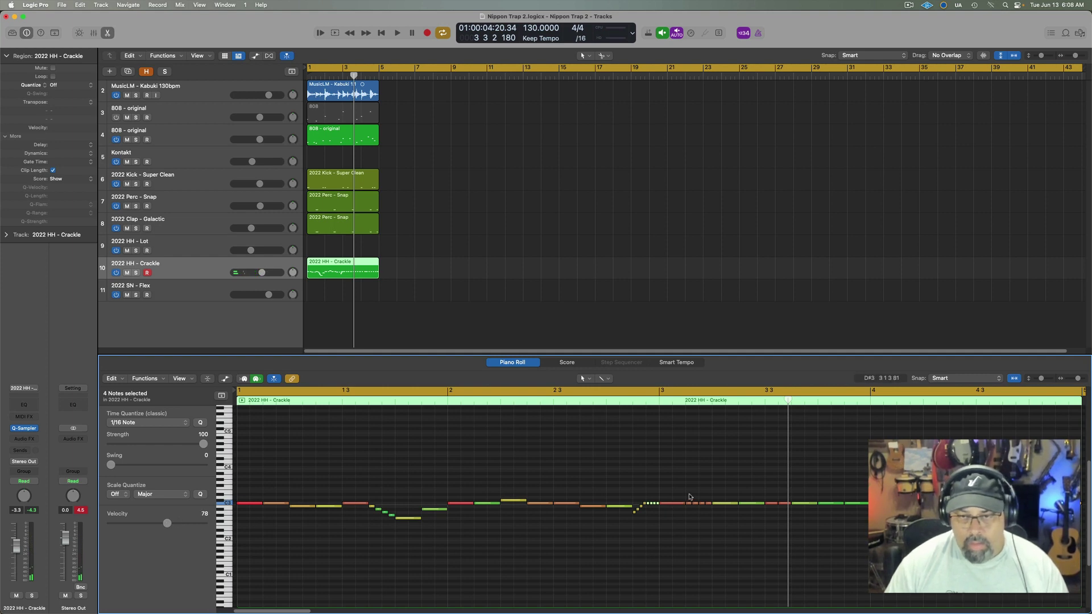
Make the four-note bar 3 roll descend from B2 to G#2 and set its successive velocities to 99, 86, 73 and 57
{"action": "mouse_move", "coordinate": [701, 504]}
{"action": "left_mouse_down"}
{"action": "mouse_move", "coordinate": [690, 507]}
{"action": "mouse_move", "coordinate": [709, 524]}
{"action": "mouse_move", "coordinate": [686, 504]}
{"action": "left_mouse_up"}
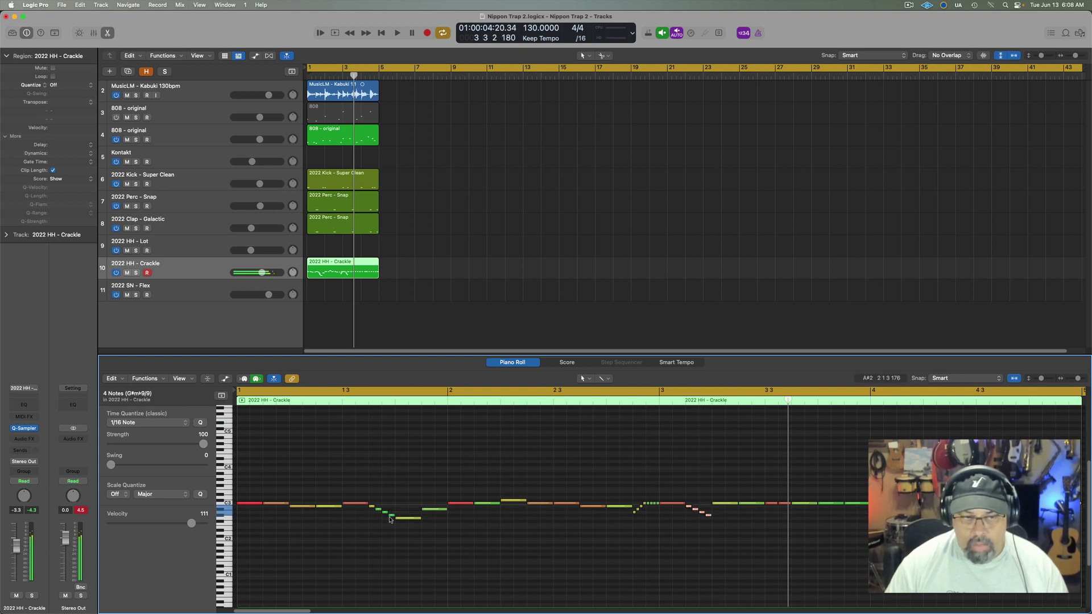
{"action": "left_click_drag", "start_coordinate": [192, 524], "coordinate": [184, 524]}
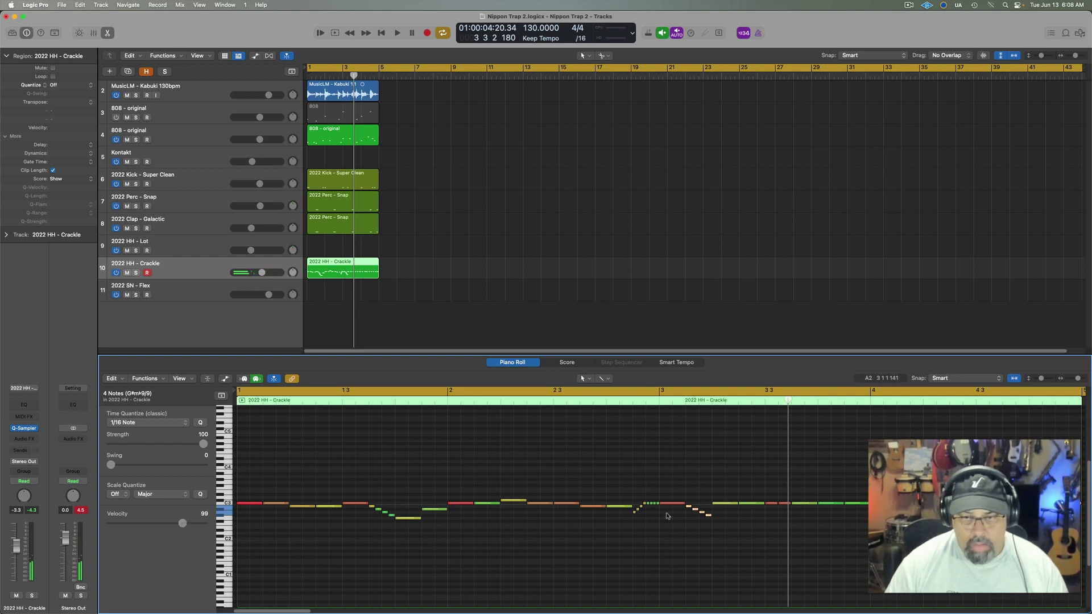
{"action": "left_click", "coordinate": [688, 507], "text": "shift"}
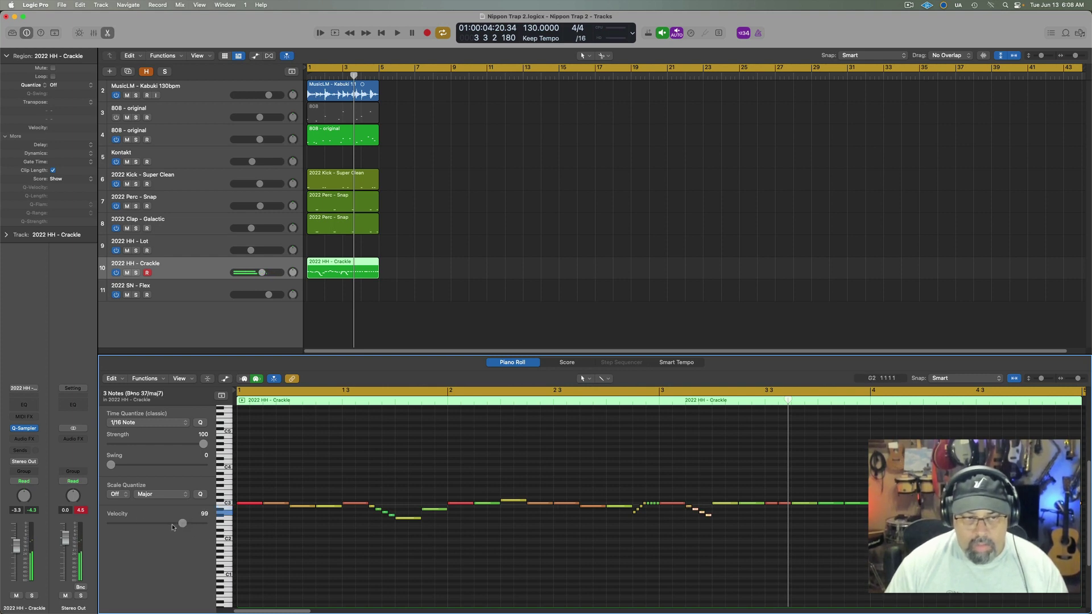
{"action": "left_click_drag", "start_coordinate": [182, 524], "coordinate": [173, 523]}
{"action": "left_click", "coordinate": [695, 509], "text": "shift"}
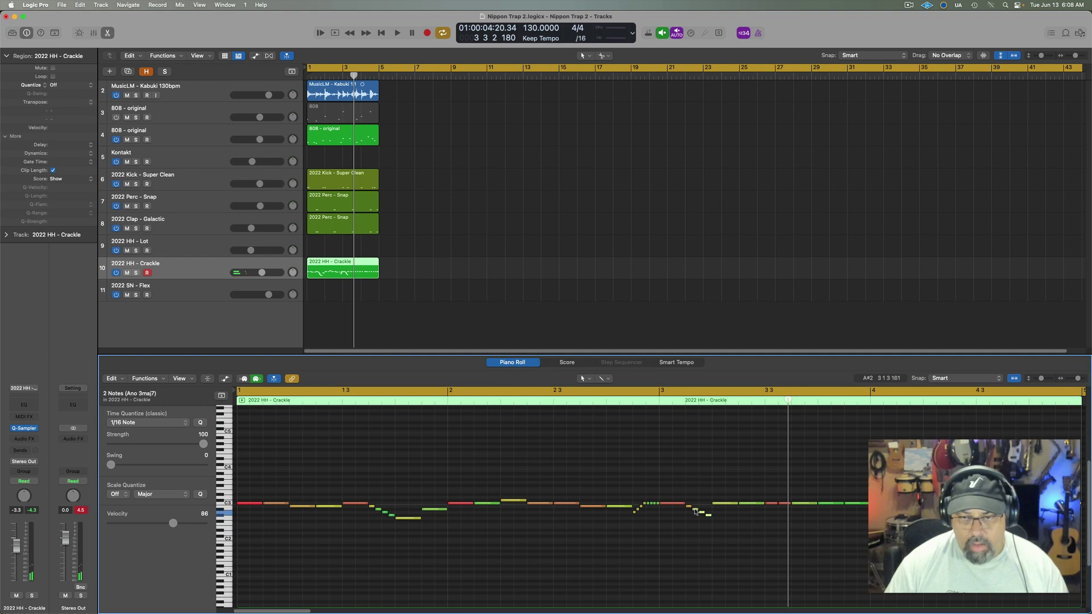
{"action": "left_click_drag", "start_coordinate": [167, 522], "coordinate": [159, 523]}
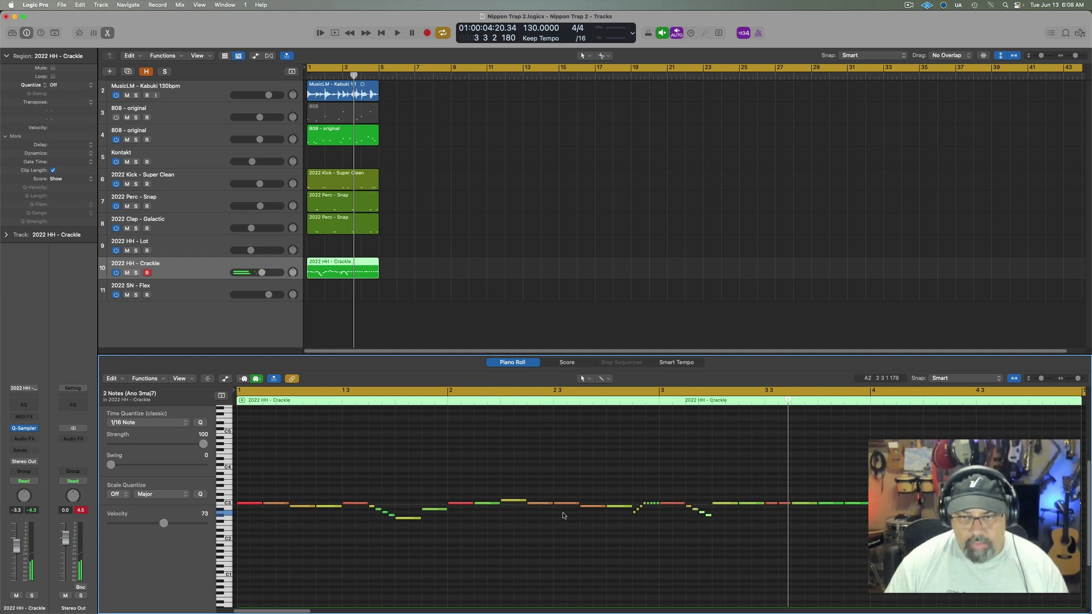
{"action": "left_click", "coordinate": [703, 514], "text": "shift"}
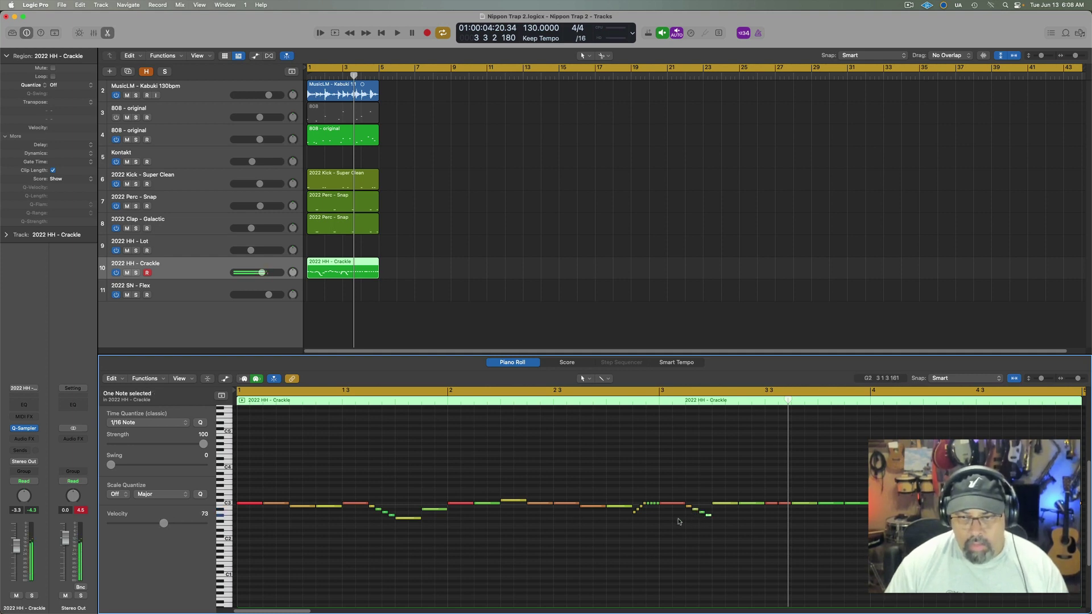
{"action": "left_click", "coordinate": [152, 524]}
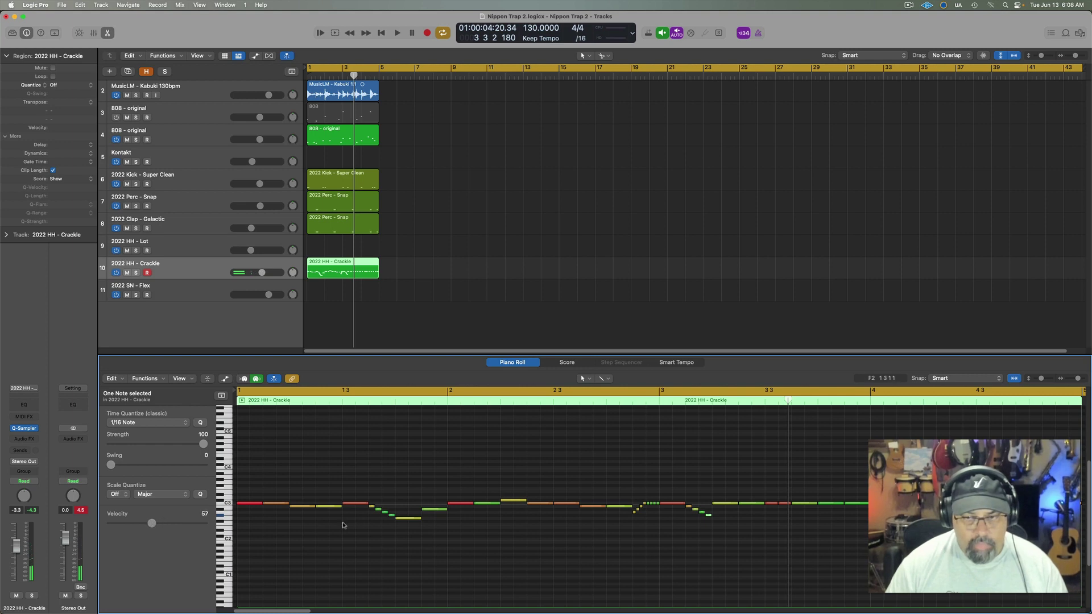
Move the hi-hat notes after the bar 3 roll to pitches between A2 and C#3, vary the bar 4 pitches, and play the loop
{"action": "left_click_drag", "start_coordinate": [720, 501], "coordinate": [860, 507]}
{"action": "left_click", "coordinate": [809, 505]}
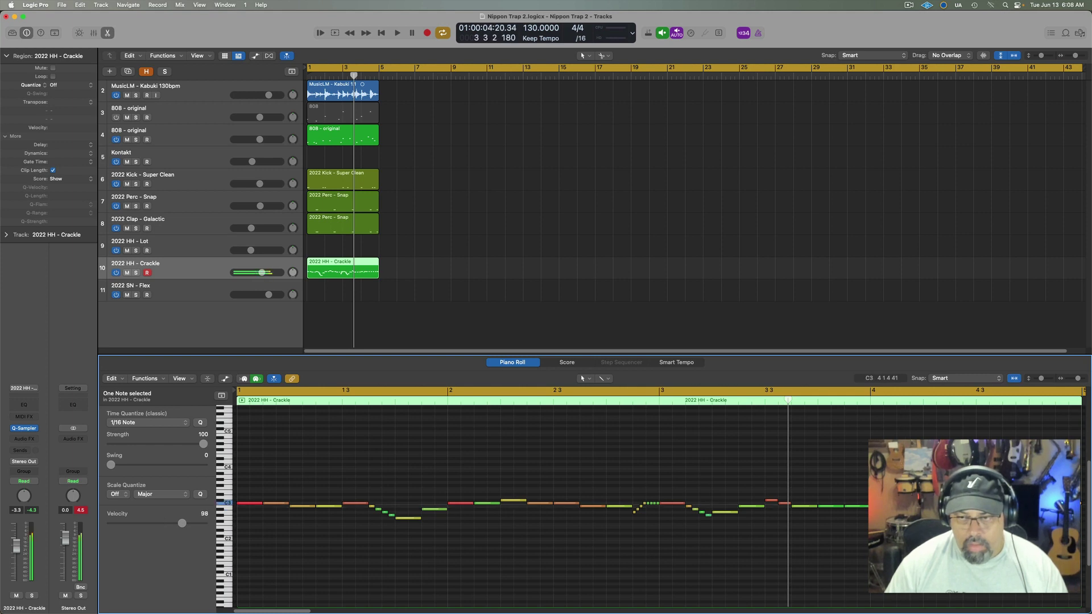
{"action": "left_click", "coordinate": [913, 505]}
{"action": "left_click_drag", "start_coordinate": [919, 503], "coordinate": [920, 512]}
{"action": "left_click_drag", "start_coordinate": [1046, 505], "coordinate": [1048, 497]}
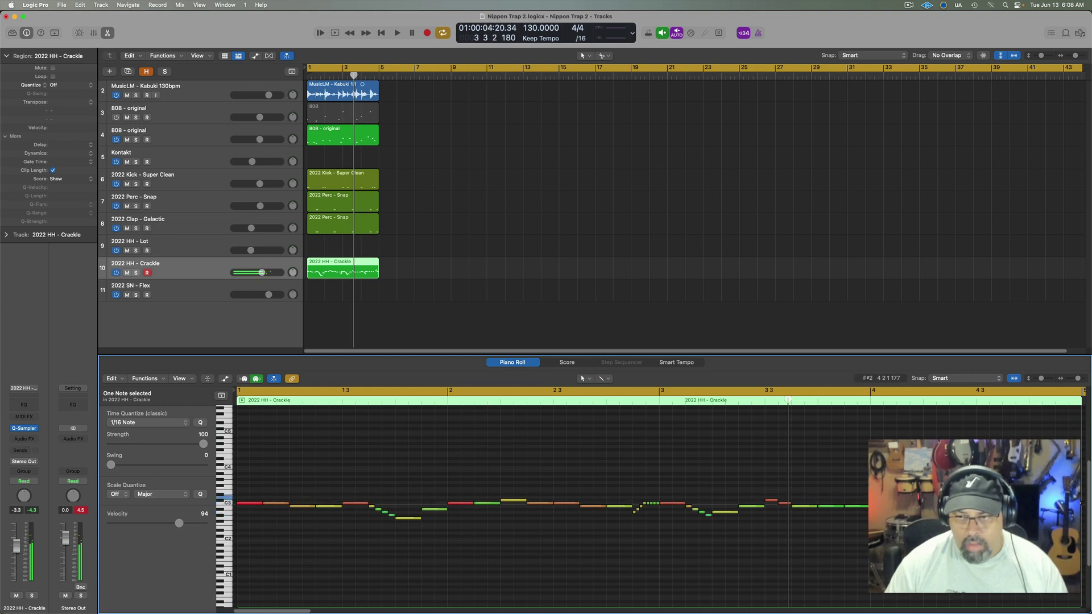
{"action": "key", "text": "space"}
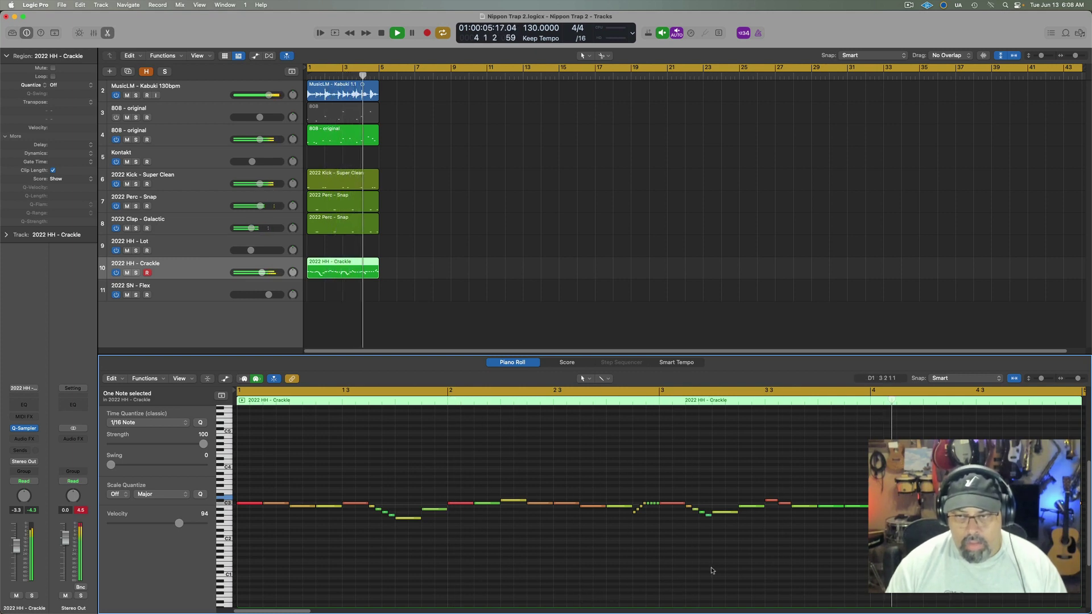
{"action": "key", "text": "space"}
{"action": "key", "text": "e"}
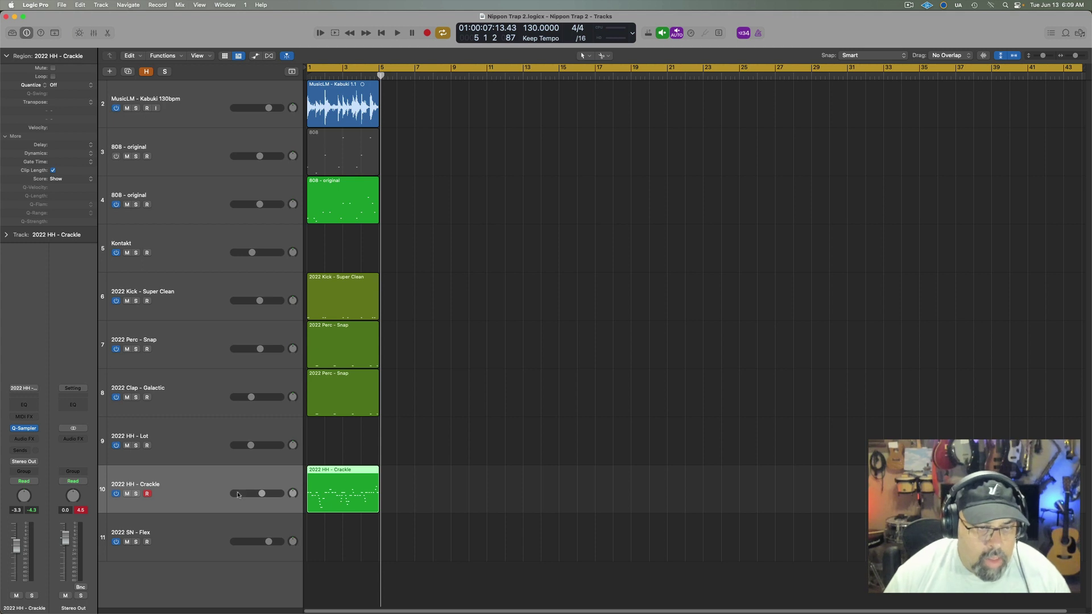
Copy the 2022 HH - Crackle region onto the 2022 HH - Lot track and play each hi-hat track with the other switched off
{"action": "left_click", "coordinate": [207, 446]}
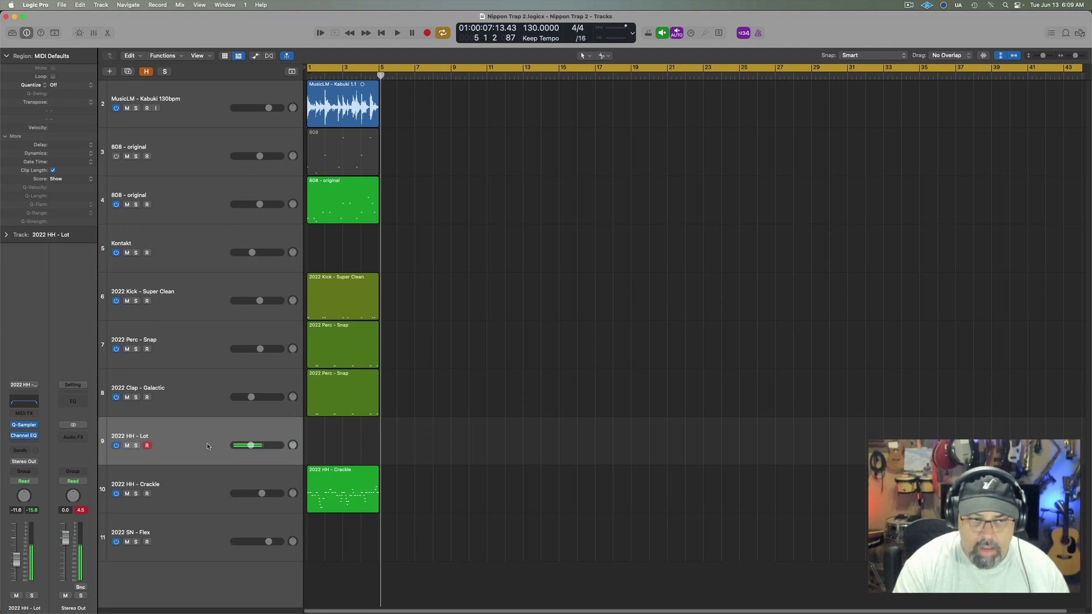
{"action": "left_click_drag", "start_coordinate": [333, 485], "coordinate": [332, 446]}
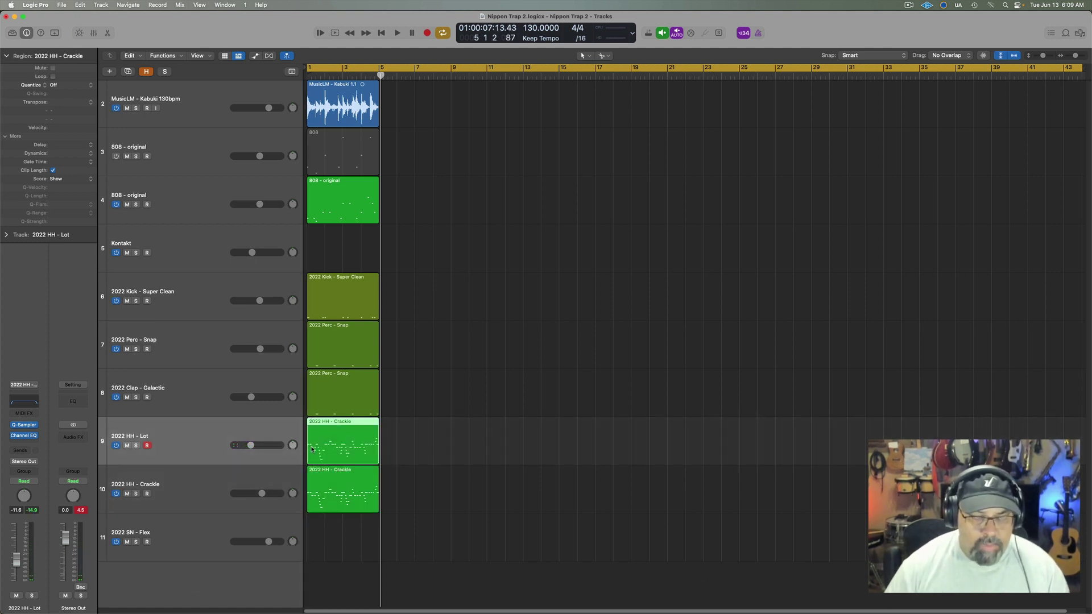
{"action": "left_click", "coordinate": [117, 495]}
{"action": "key", "text": "space"}
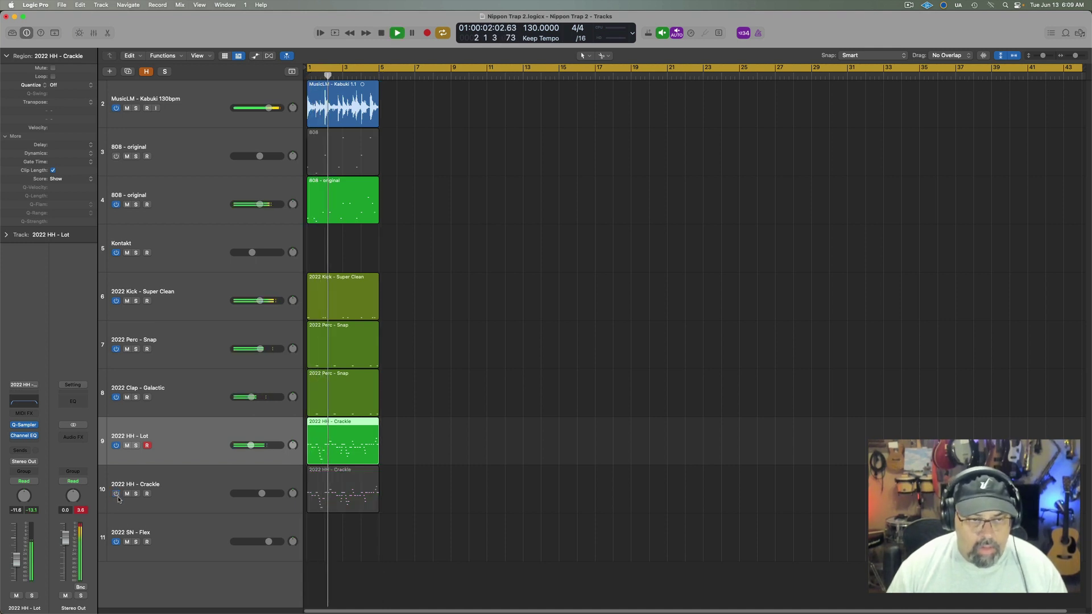
{"action": "key", "text": "space"}
{"action": "left_click", "coordinate": [117, 445]}
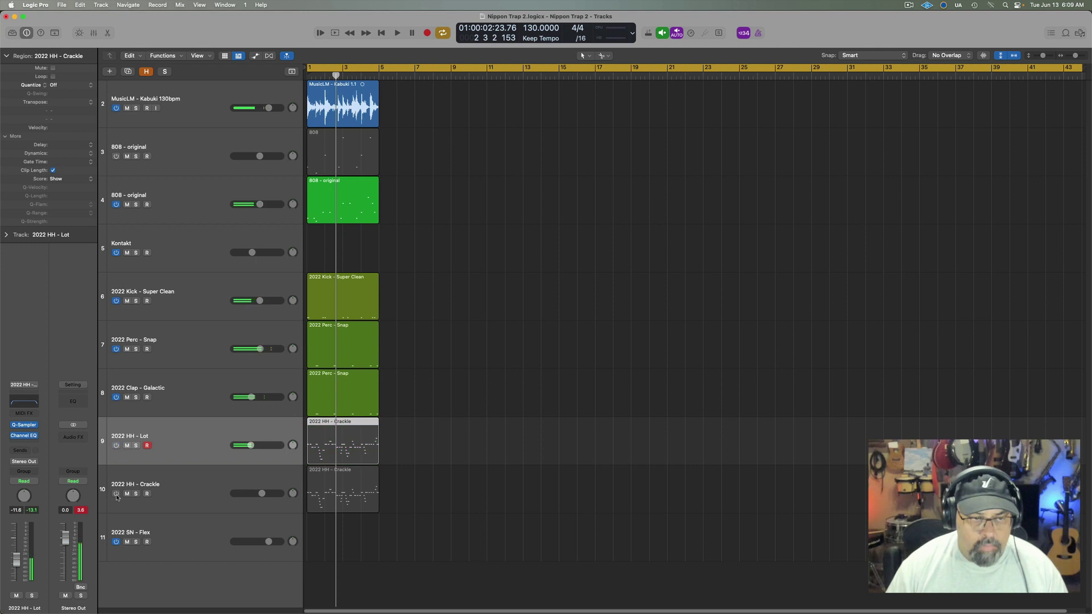
{"action": "left_click", "coordinate": [116, 494]}
{"action": "key", "text": "space"}
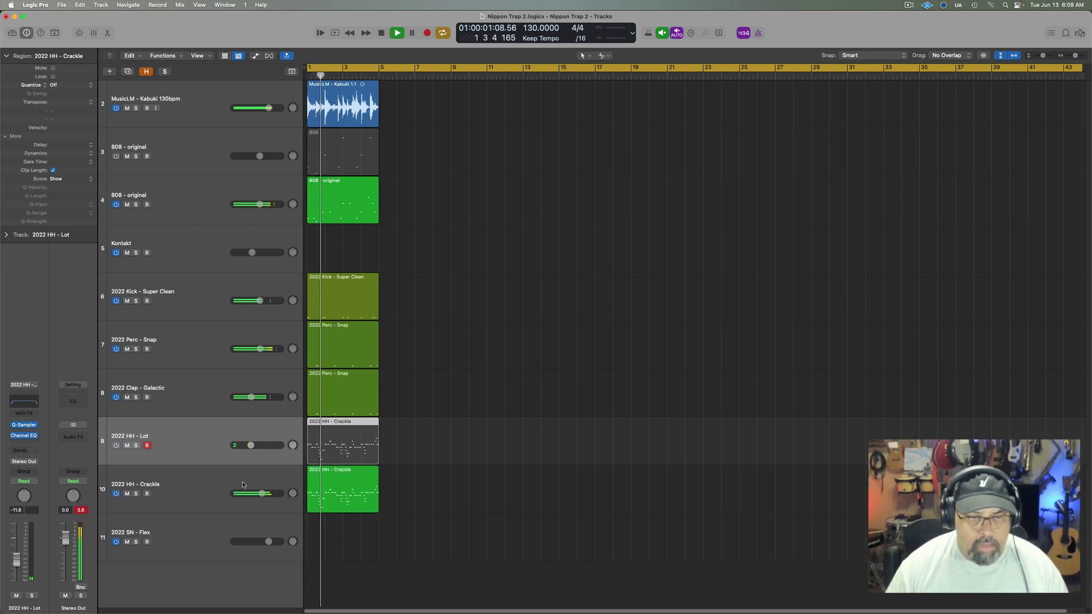
{"action": "key", "text": "space"}
Raise the 2022 HH - Lot volume to -5.0 dB and compare the two hi-hat tracks again, one at a time
{"action": "left_click_drag", "start_coordinate": [16, 545], "coordinate": [16, 551]}
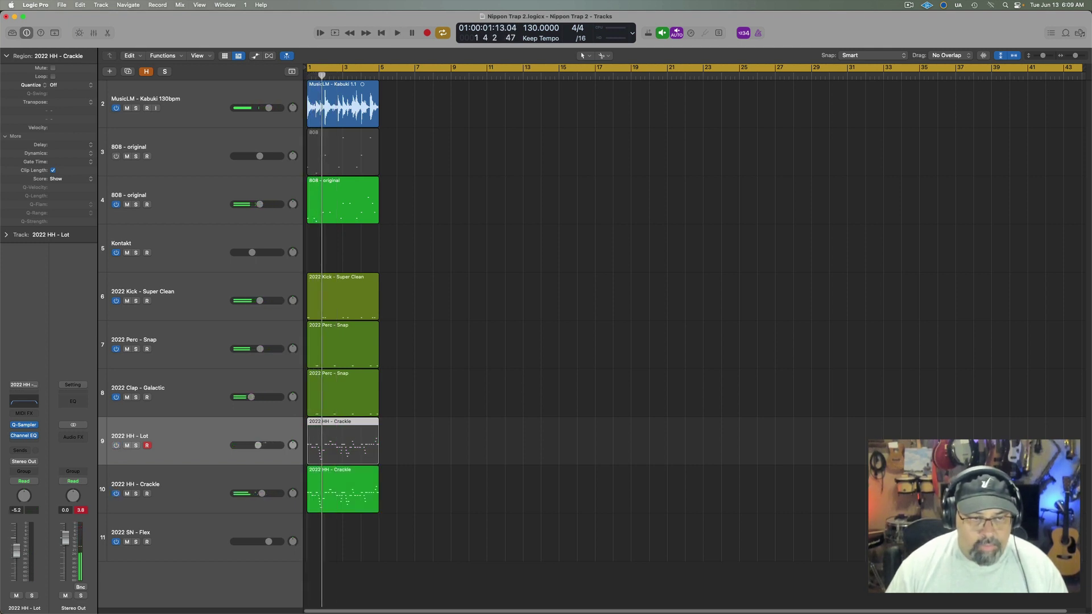
{"action": "left_click", "coordinate": [117, 446]}
{"action": "left_click", "coordinate": [116, 495]}
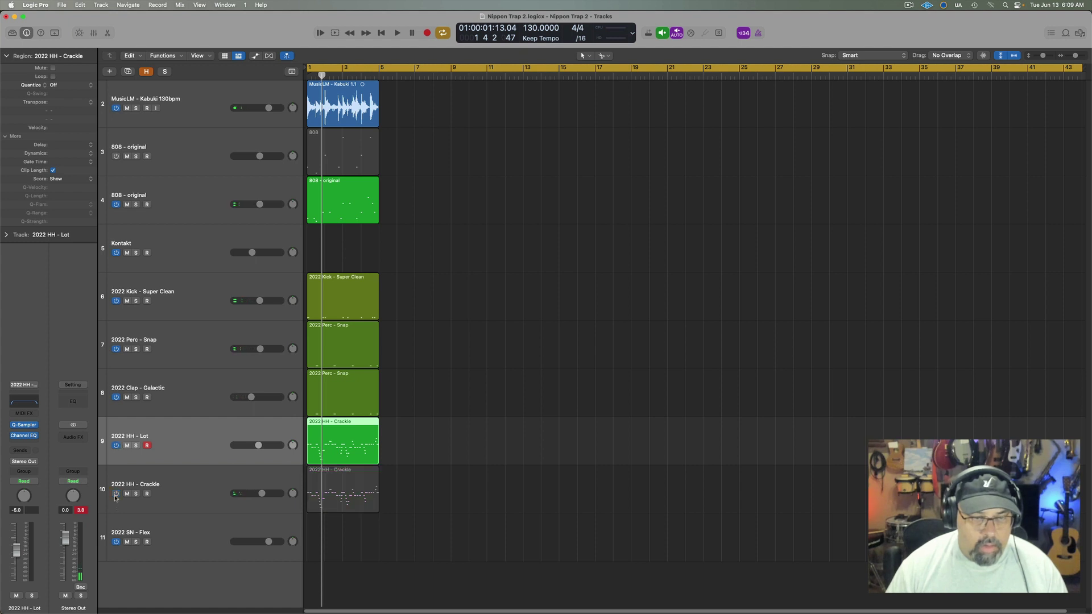
{"action": "key", "text": "space"}
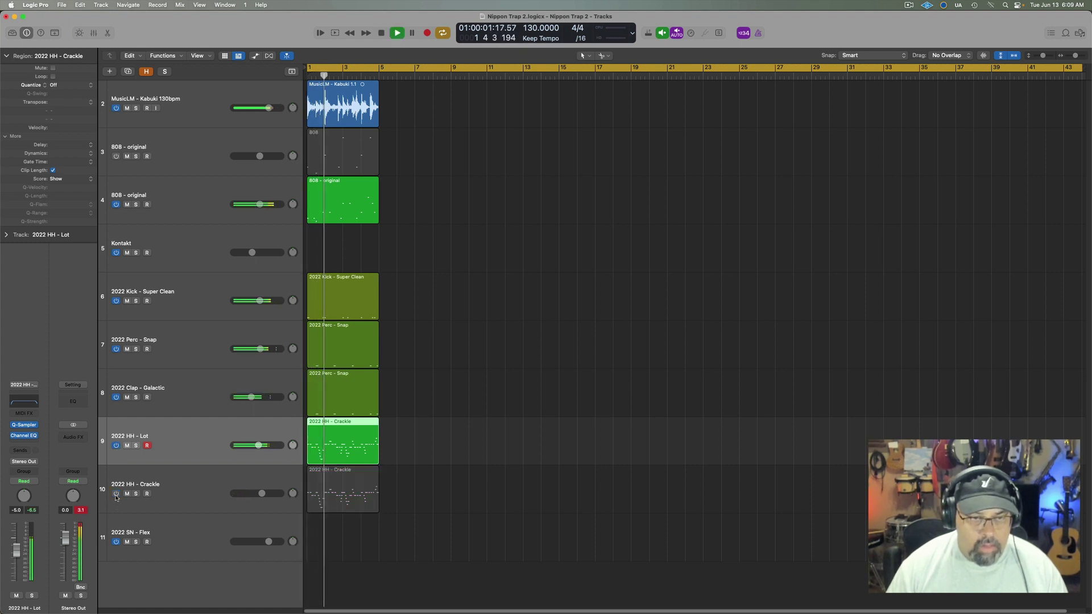
{"action": "left_click", "coordinate": [117, 446]}
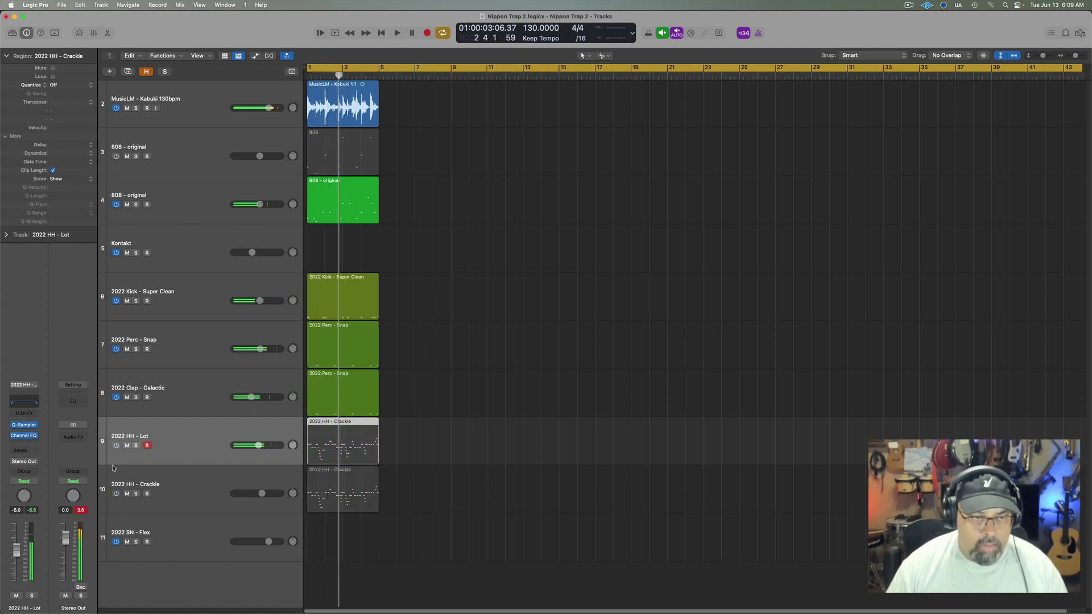
{"action": "left_click", "coordinate": [116, 493]}
{"action": "key", "text": "space"}
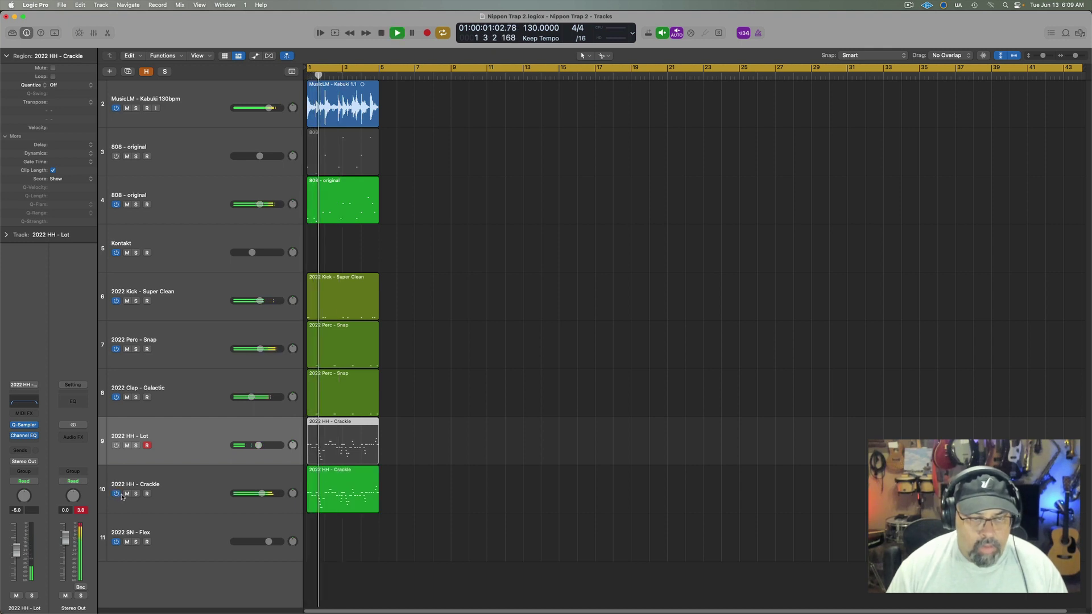
{"action": "key", "text": "space"}
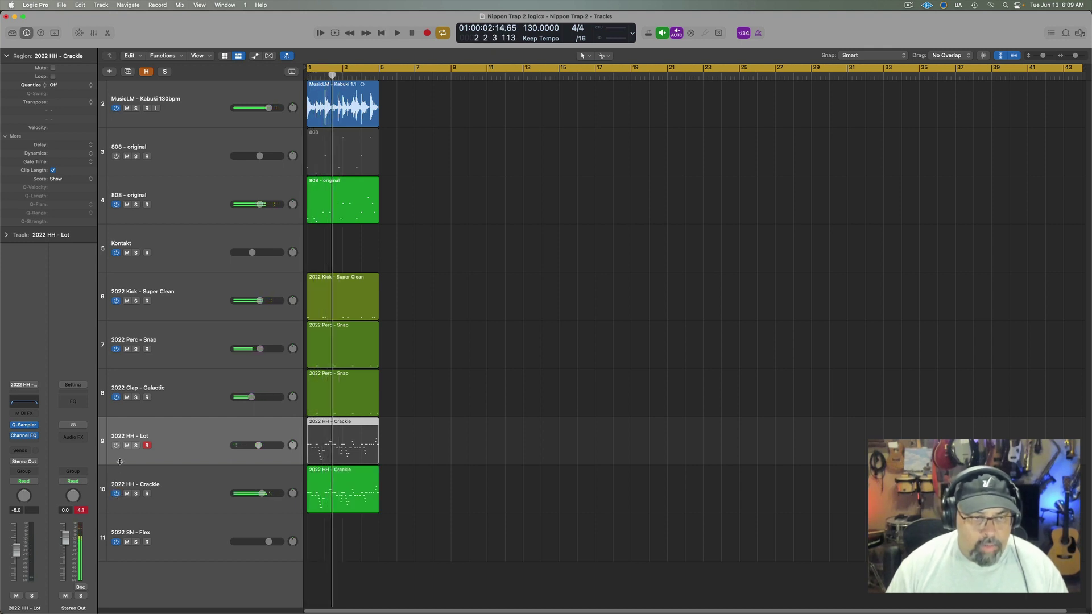
Try panning 2022 HH - Lot to -64 and +63 while playing it together with 2022 HH - Crackle
{"action": "left_click_drag", "start_coordinate": [292, 445], "coordinate": [292, 472]}
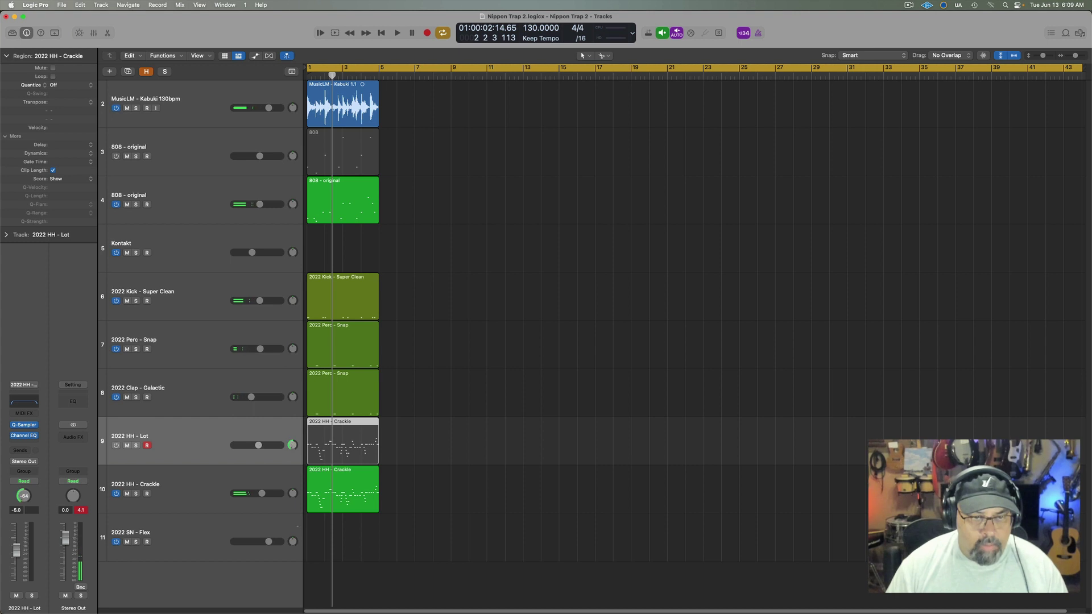
{"action": "left_click", "coordinate": [115, 446]}
{"action": "key", "text": "space"}
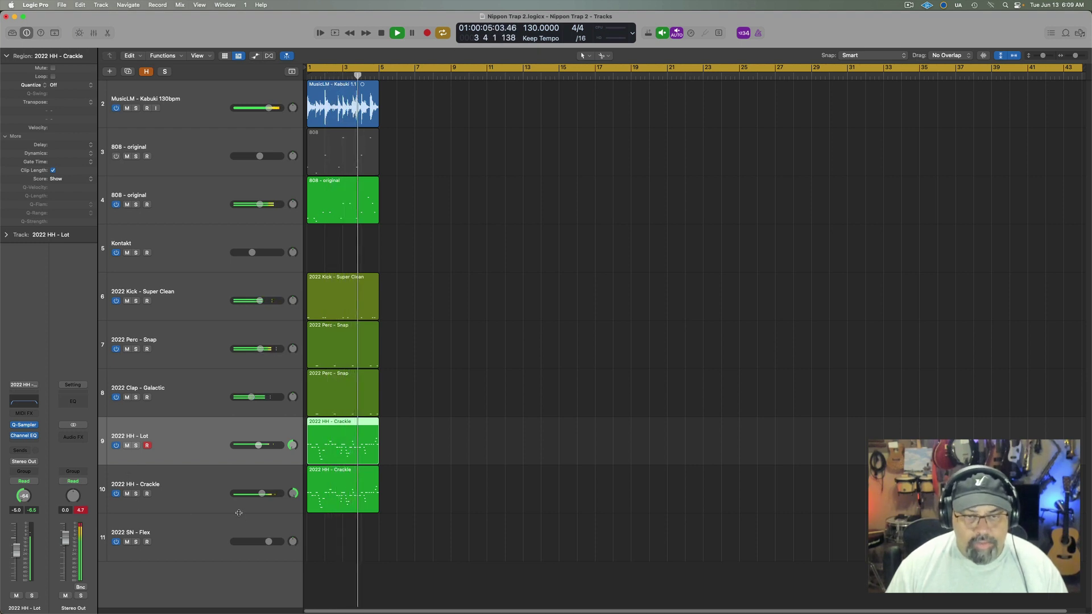
{"action": "key", "text": "space"}
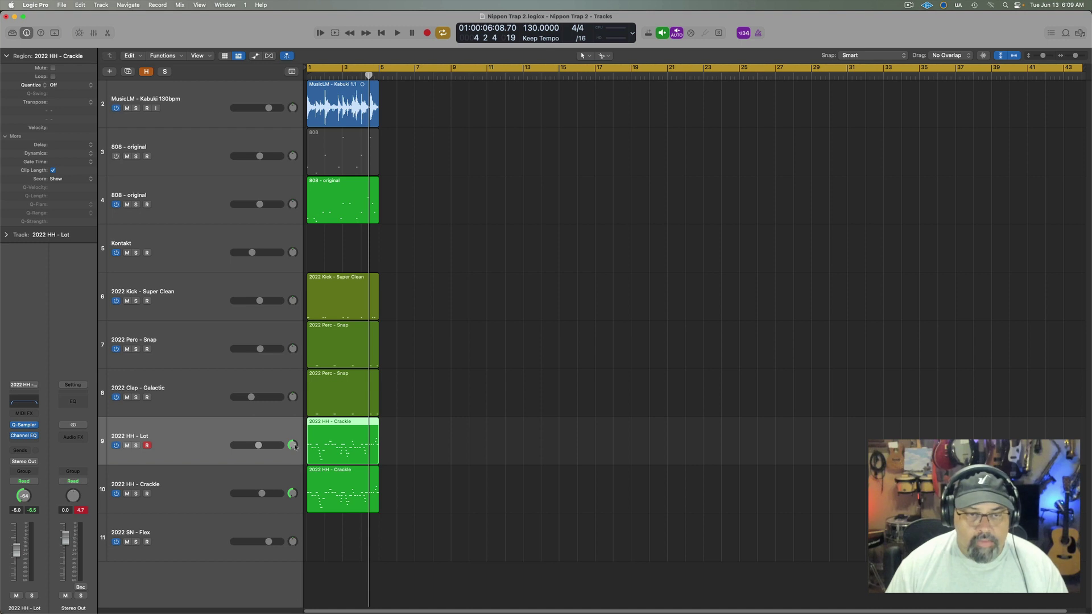
{"action": "key", "text": "Return"}
{"action": "key", "text": "space"}
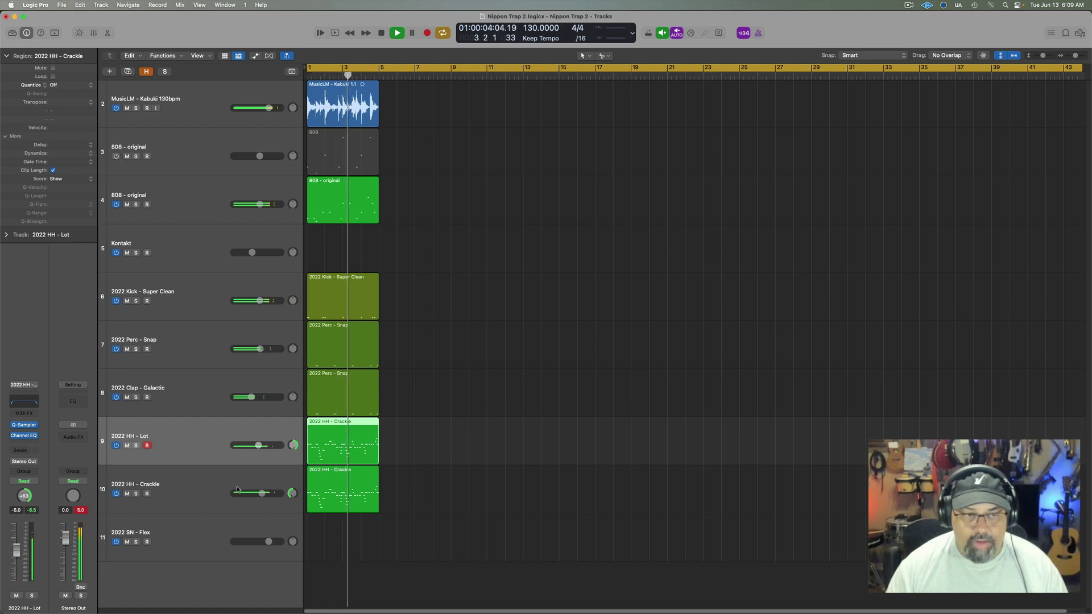
{"action": "key", "text": "space"}
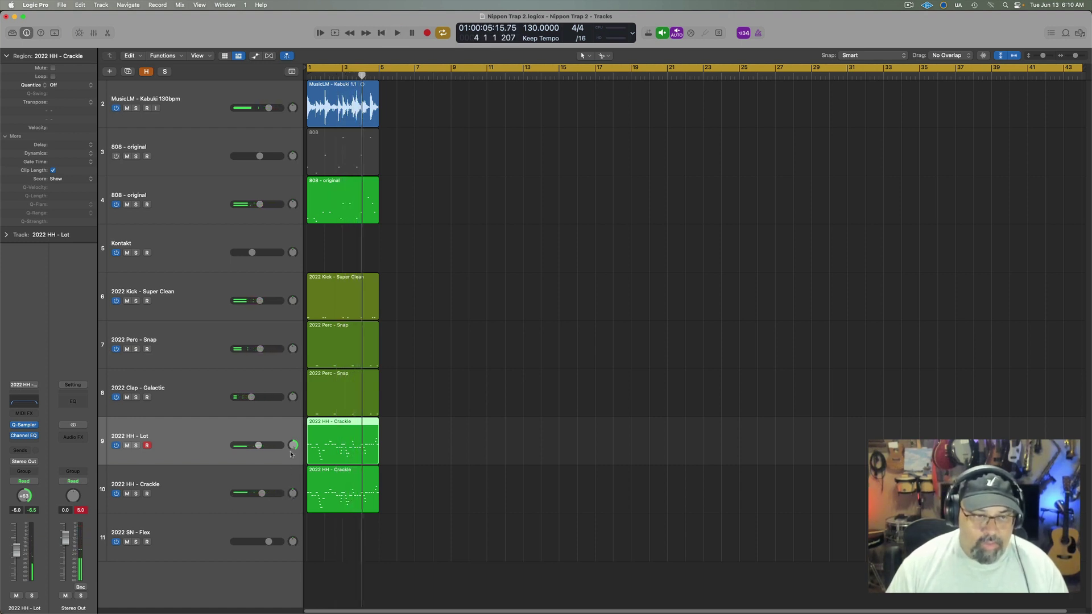
Delete the 2022 HH - Lot track and move the Kontakt track above the active 808 - original track
{"action": "key", "text": "super+BackSpace"}
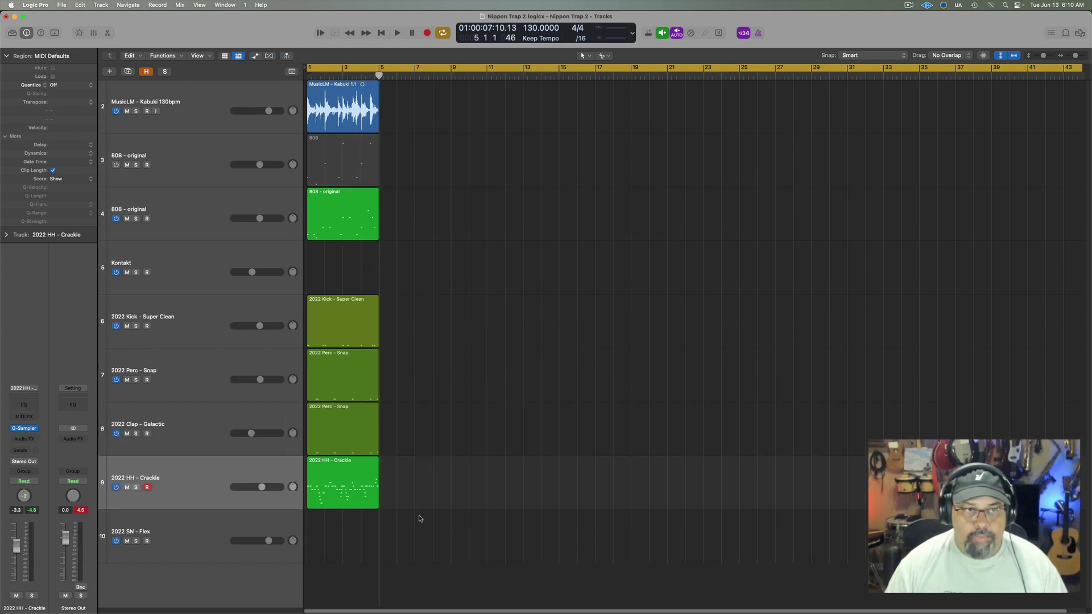
{"action": "left_click_drag", "start_coordinate": [223, 258], "coordinate": [263, 206]}
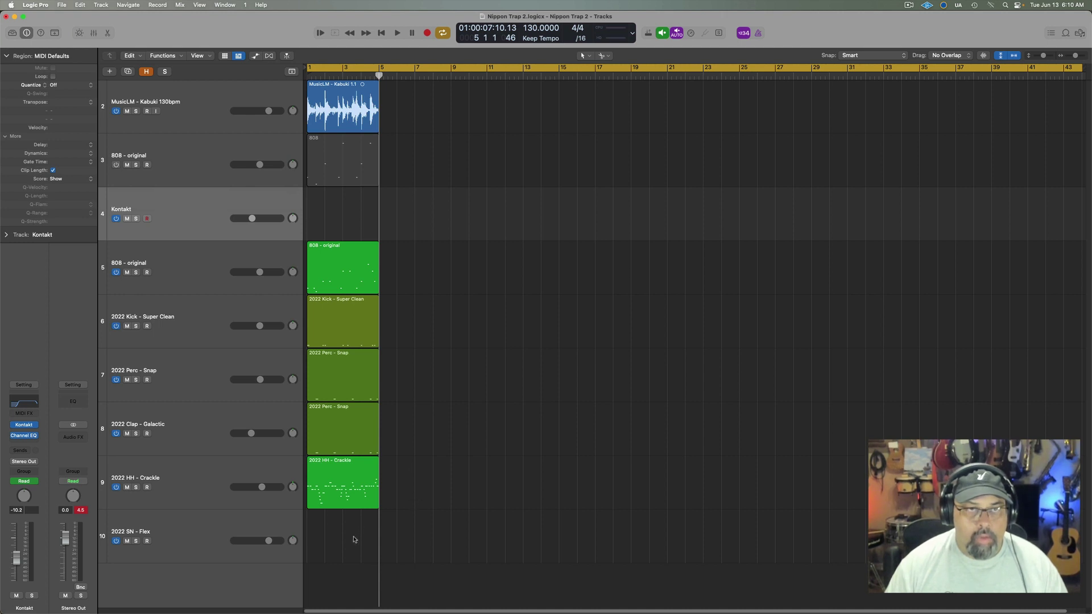
Repeat all seven four-bar regions nine times so the arrangement runs up to bar 41
{"action": "left_click_drag", "start_coordinate": [338, 567], "coordinate": [347, 107]}
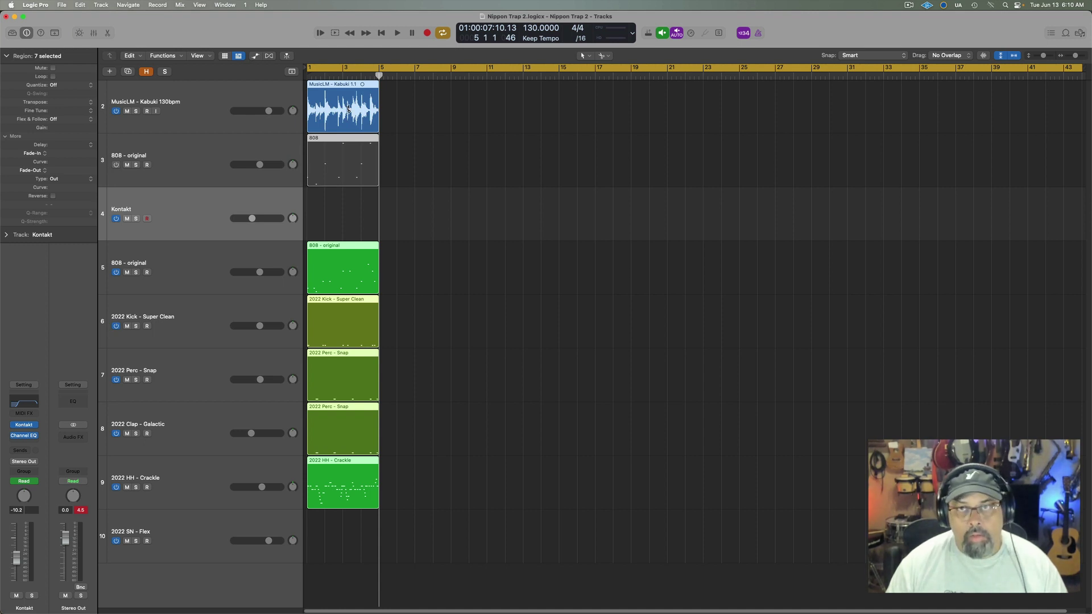
{"action": "key", "text": "super+r"}
{"action": "key", "text": "super+r"}
{"action": "key", "text": "super+r"}
{"action": "key", "text": "super+r"}
{"action": "key", "text": "super+r"}
{"action": "key", "text": "super+r"}
{"action": "key", "text": "super+r"}
{"action": "key", "text": "super+r"}
{"action": "key", "text": "super+r"}
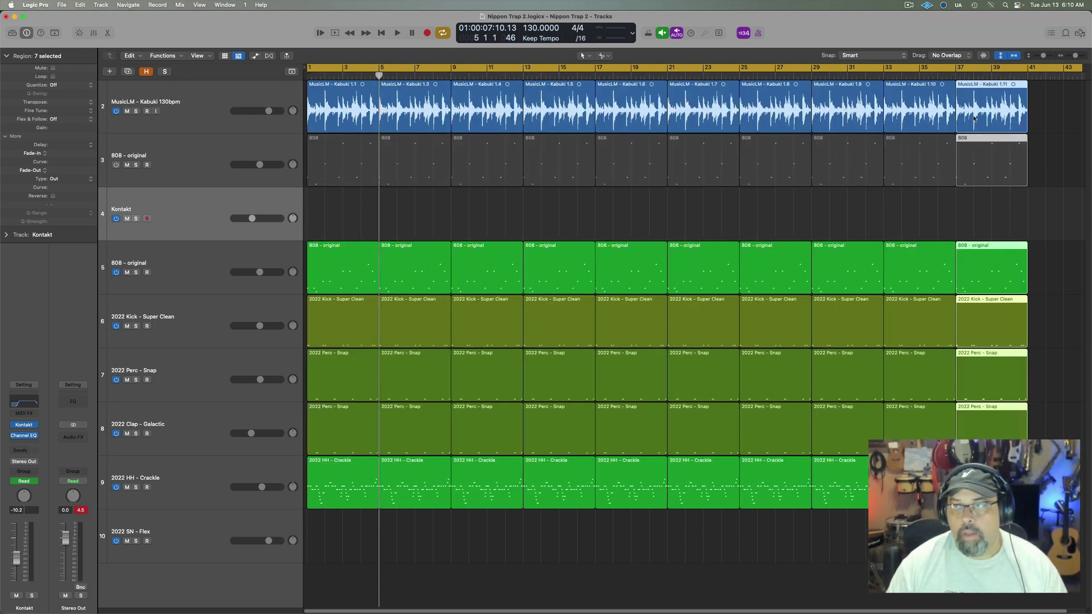
Repeat the seven four-bar regions two more times, up to bar 49, and extend the project's length past them
{"action": "left_click", "coordinate": [1028, 74]}
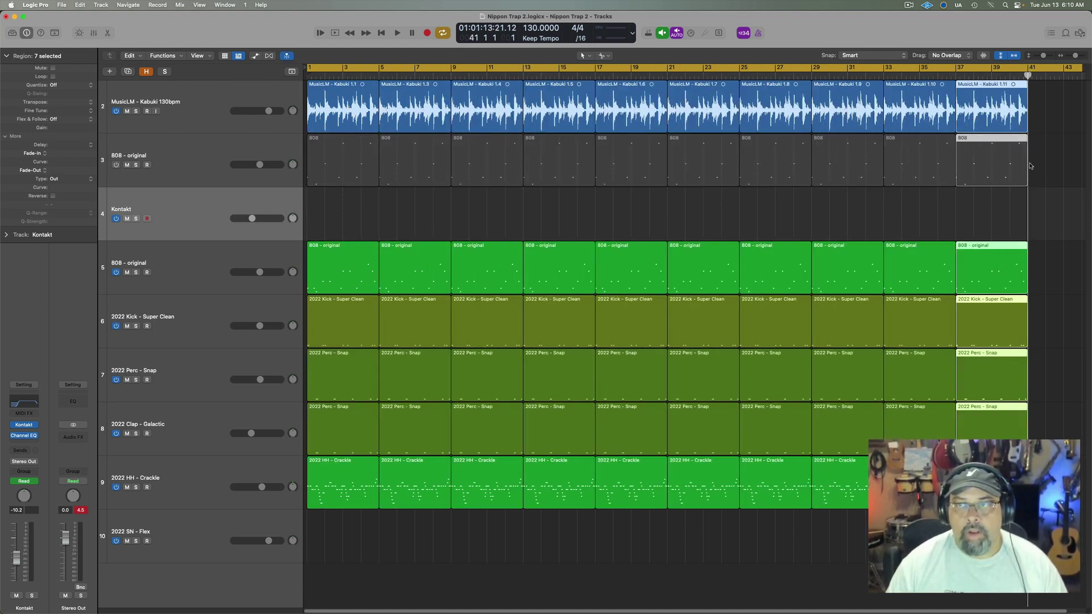
{"action": "key", "text": "super+r"}
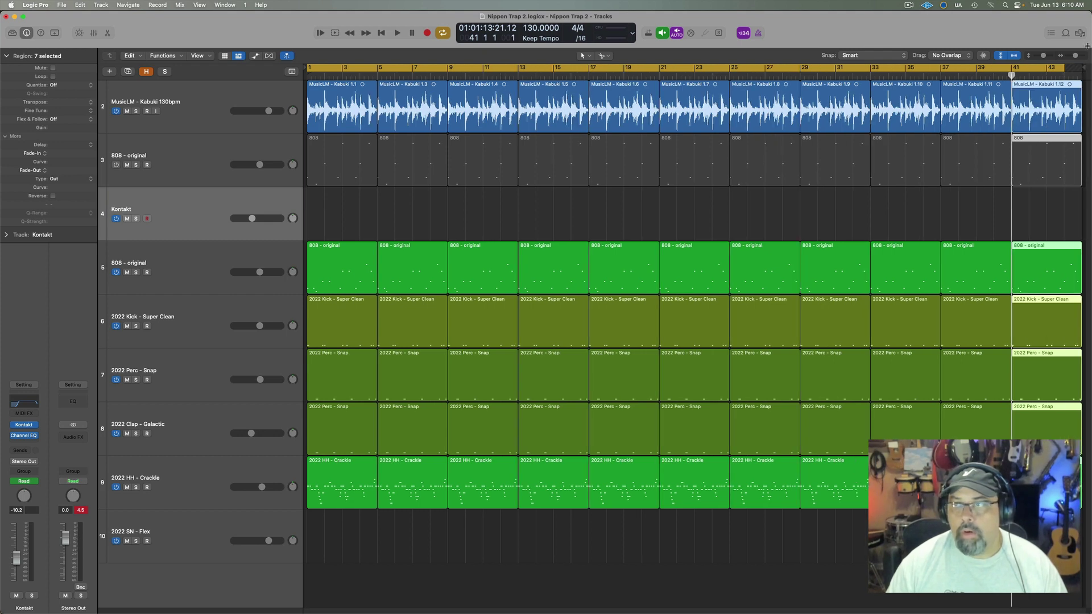
{"action": "key", "text": "super+r"}
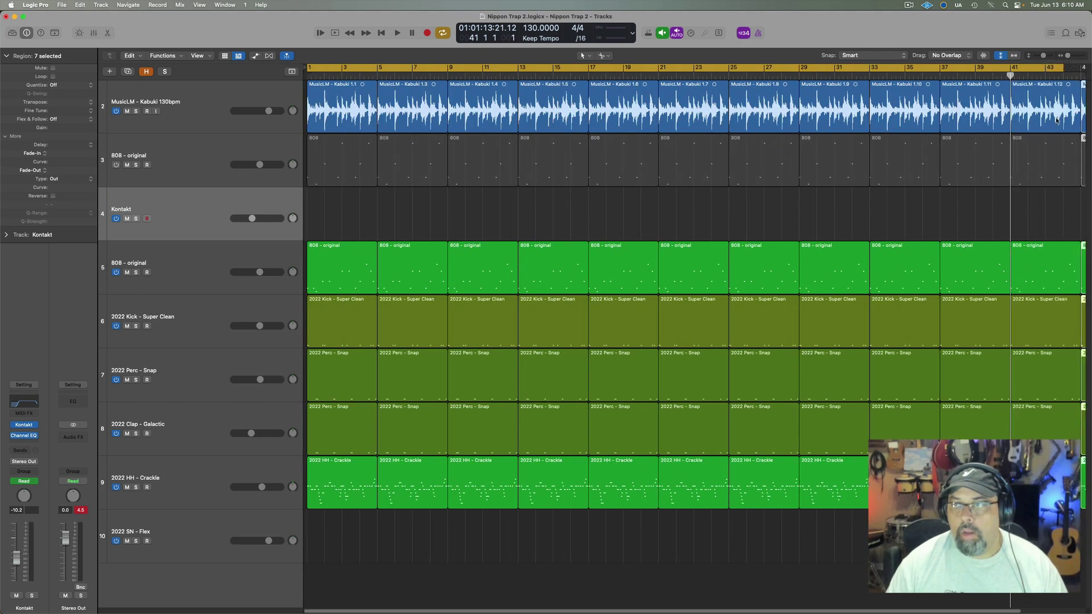
{"action": "left_click_drag", "start_coordinate": [1063, 68], "coordinate": [1089, 72]}
{"action": "scroll", "coordinate": [1003, 84], "scroll_direction": "right", "scroll_amount": 3}
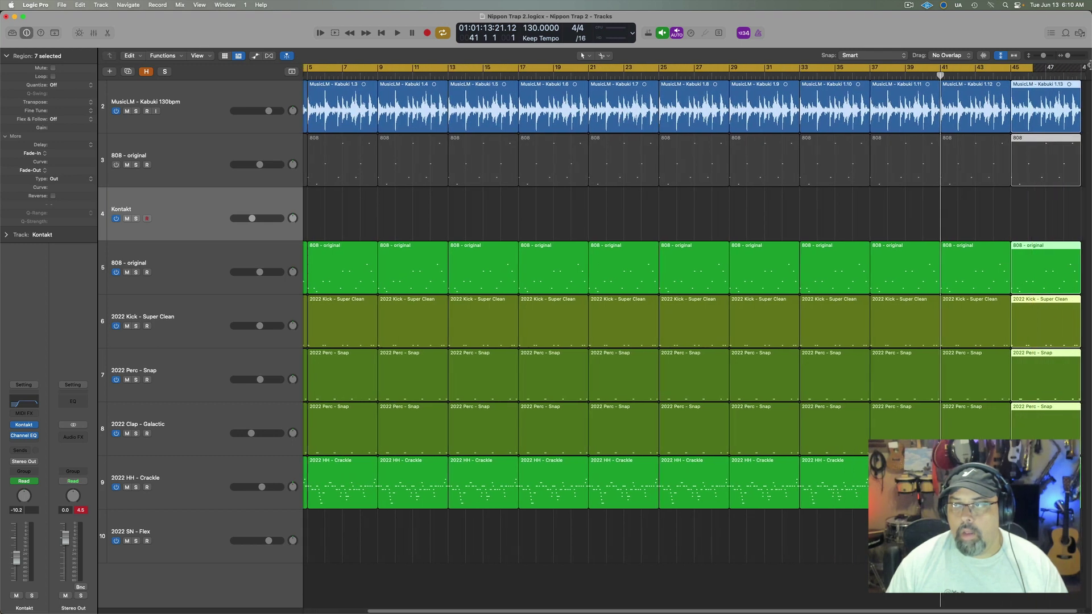
{"action": "left_click_drag", "start_coordinate": [989, 68], "coordinate": [1073, 66]}
{"action": "left_click", "coordinate": [1037, 75]}
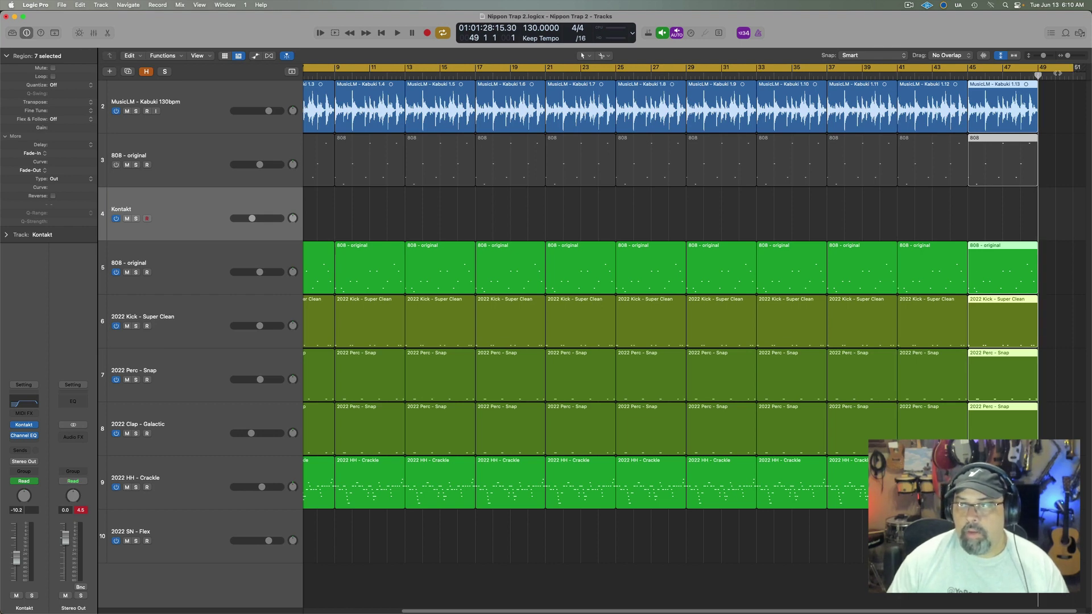
{"action": "left_click_drag", "start_coordinate": [1070, 59], "coordinate": [1068, 59]}
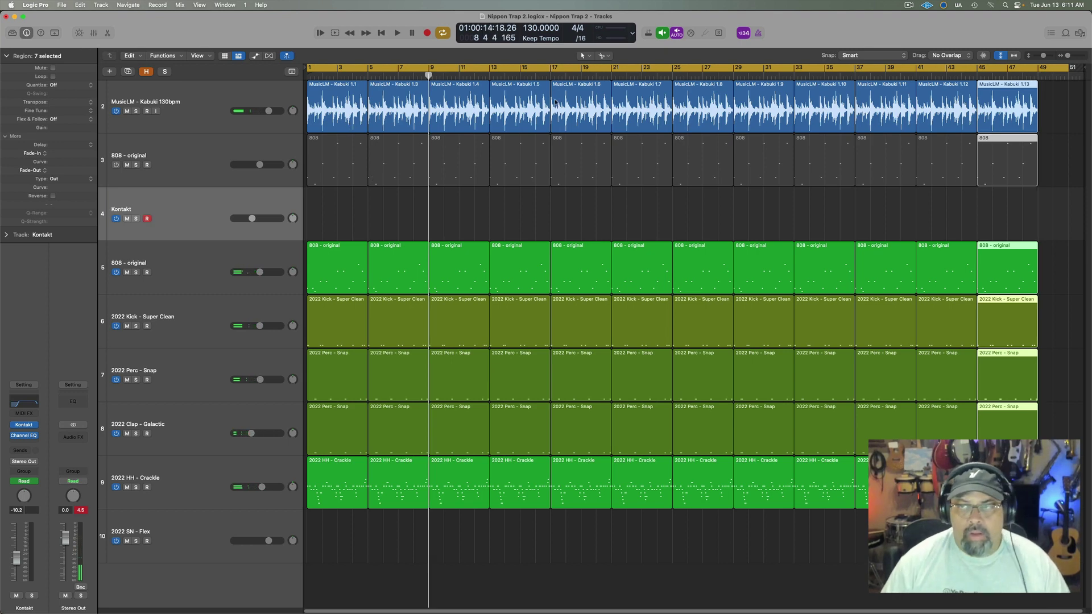
Delete the MusicLM - Kabuki loop copies after bar 5 and duplicate the MusicLM - Kabuki 130bpm track
{"action": "left_click_drag", "start_coordinate": [1045, 105], "coordinate": [414, 99]}
{"action": "key", "text": "Delete"}
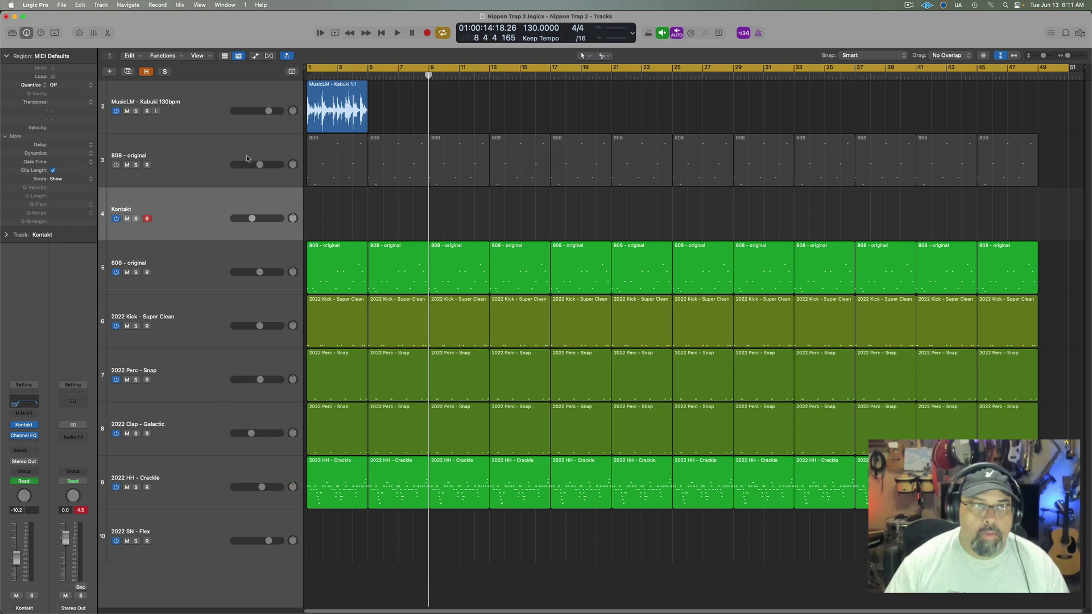
{"action": "left_click", "coordinate": [216, 103]}
{"action": "left_click", "coordinate": [128, 71]}
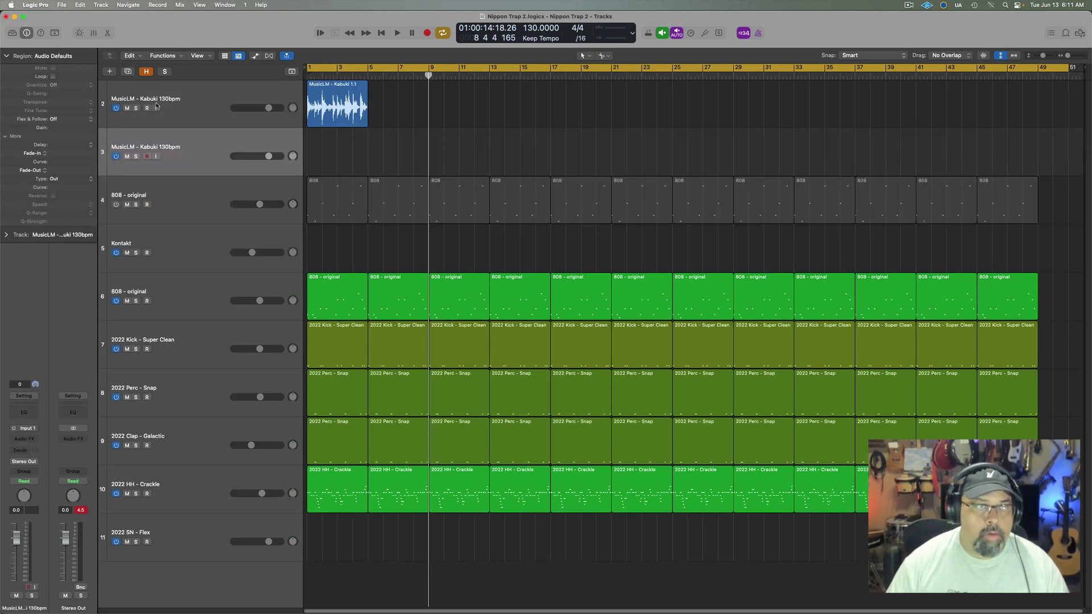
Copy the four-bar Kabuki region onto the duplicate track at bar 1 and turn off the original track for playback
{"action": "left_click_drag", "start_coordinate": [331, 99], "coordinate": [330, 142]}
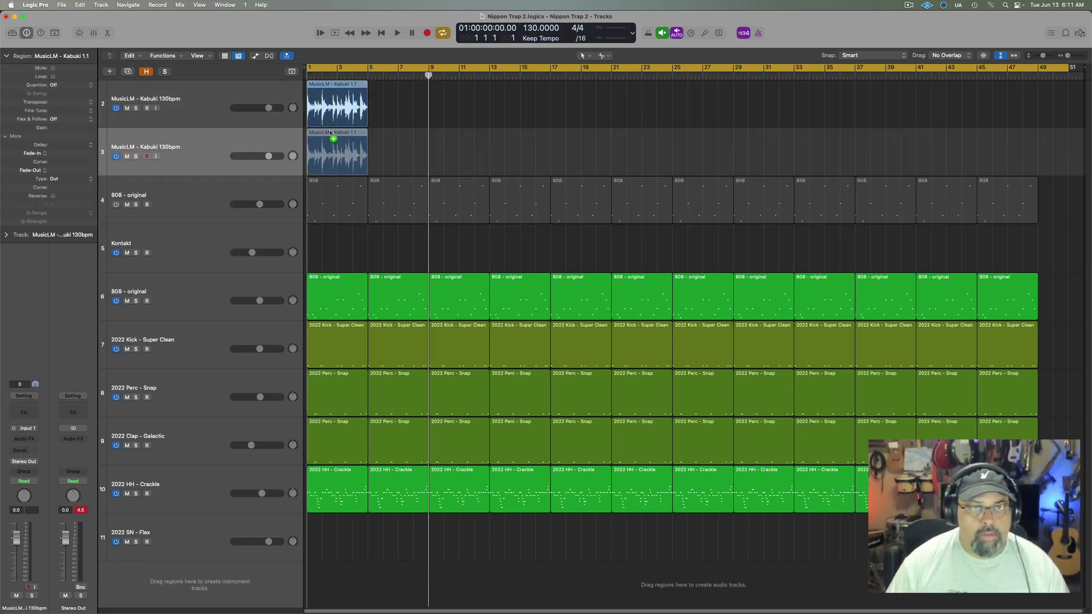
{"action": "left_click", "coordinate": [127, 109]}
{"action": "key", "text": "space"}
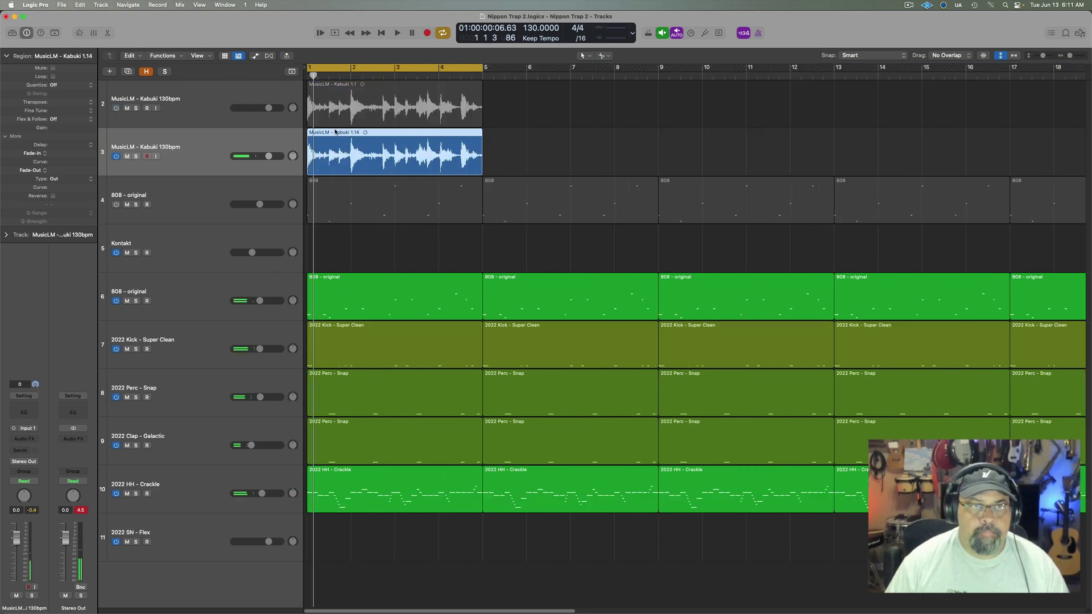
Slice the duplicated Kabuki region into eight half-bar pieces, starting with a cut at 1 3, and play them back
{"action": "left_click", "coordinate": [328, 77]}
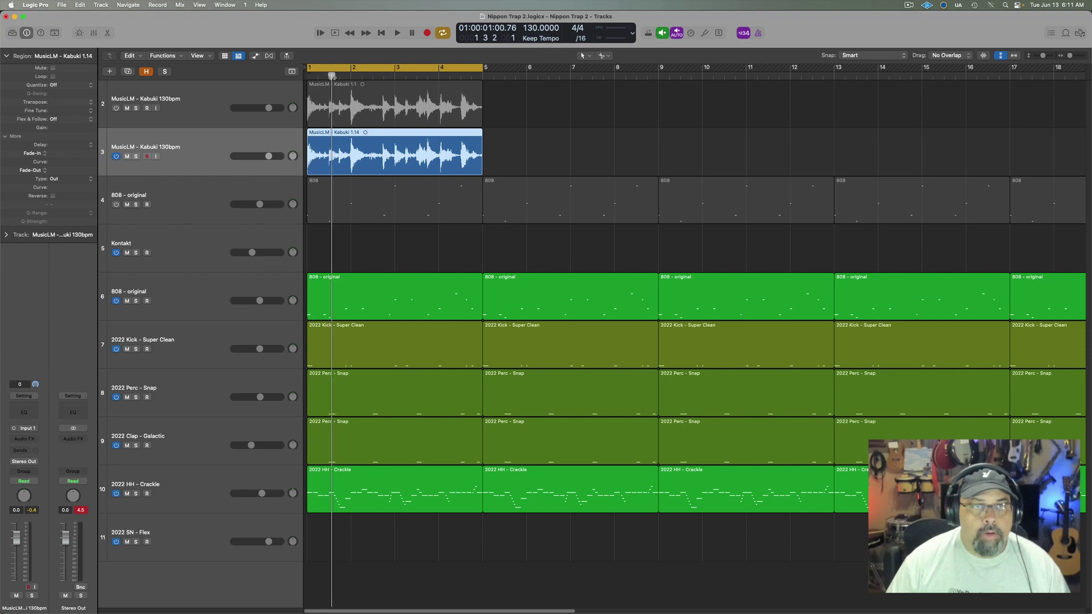
{"action": "left_click", "coordinate": [331, 170], "text": "alt"}
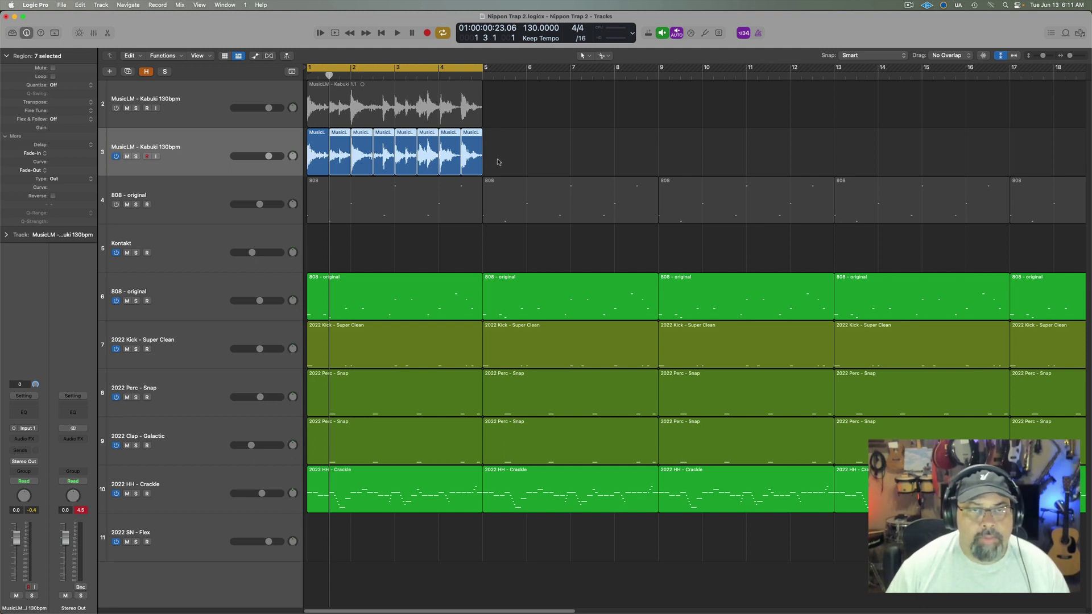
{"action": "key", "text": "space"}
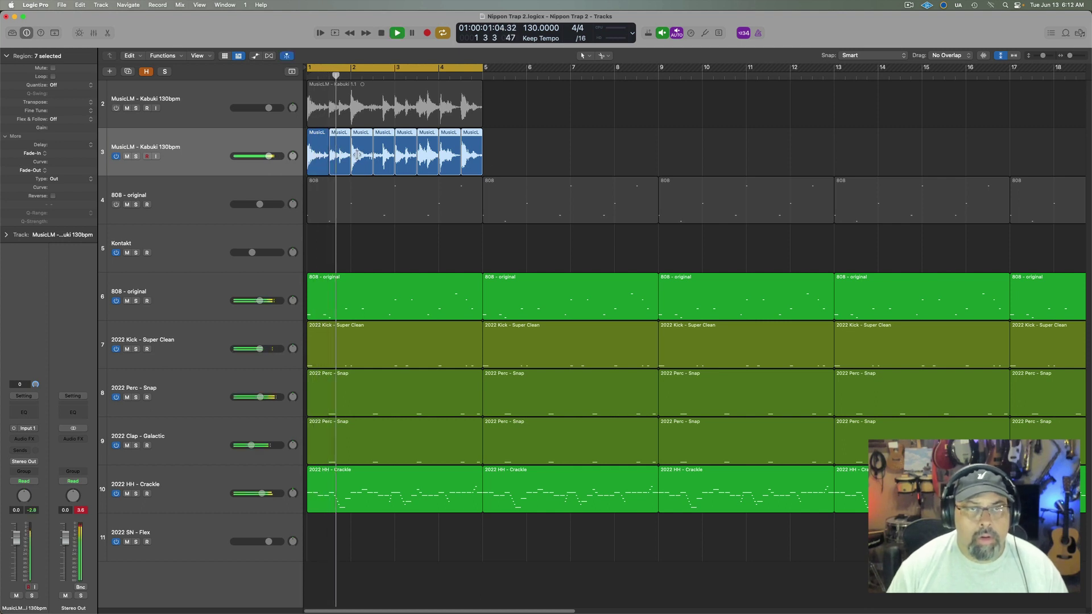
{"action": "key", "text": "space"}
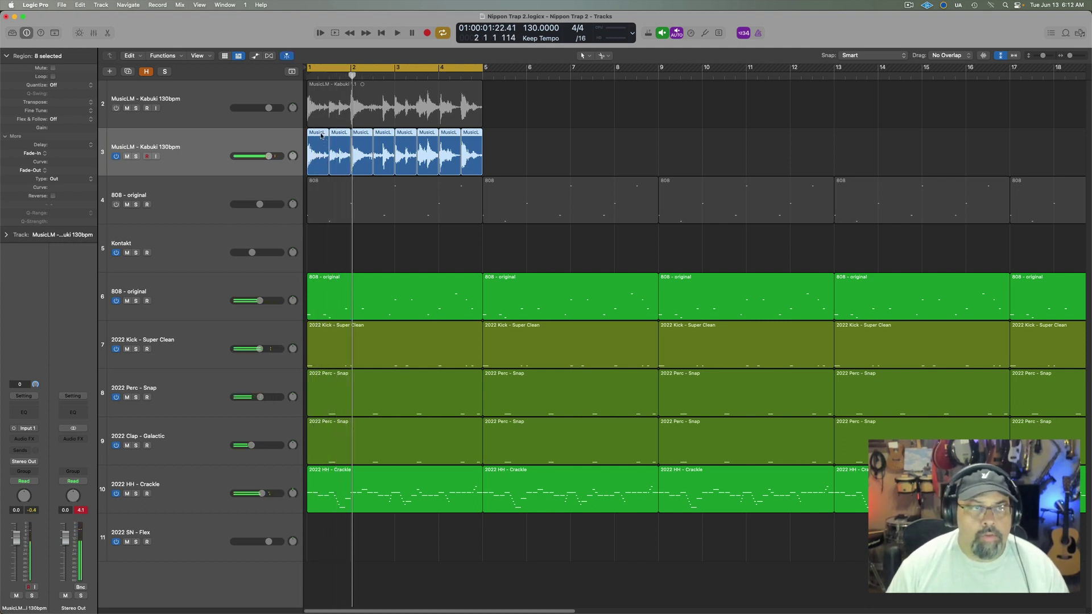
Reverse all eight Kabuki slices, set their Fade-In and Fade-Out to 107, and listen to the result
{"action": "left_click", "coordinate": [53, 196]}
{"action": "key", "text": "space"}
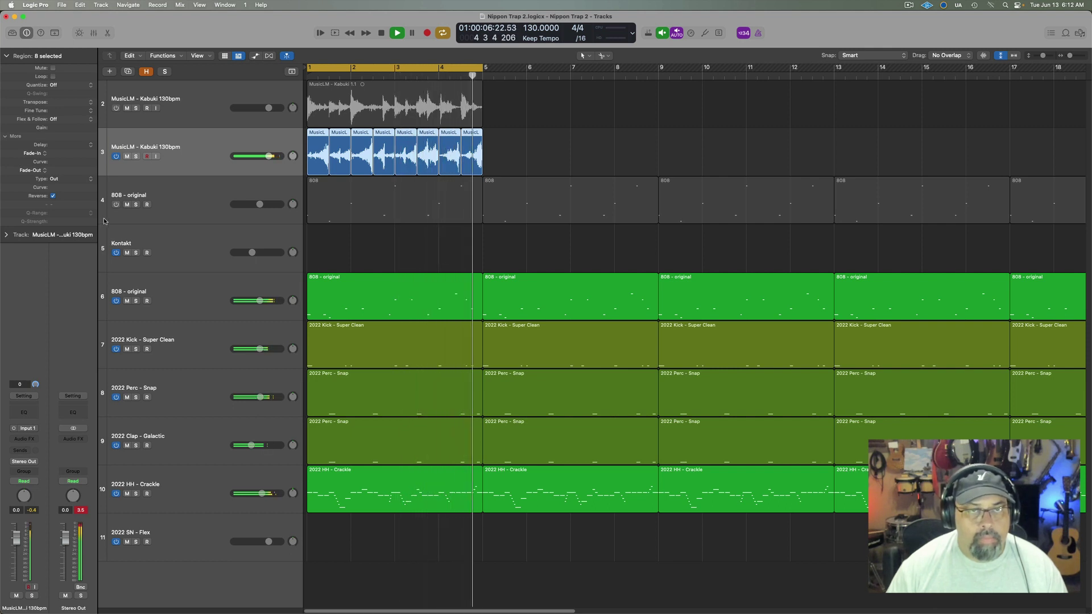
{"action": "key", "text": "space"}
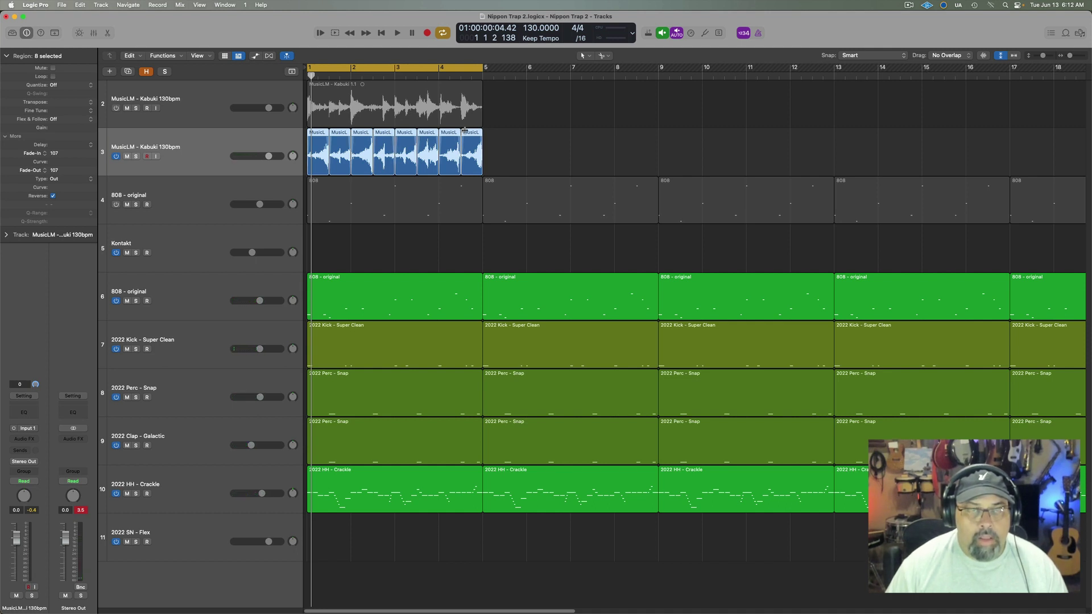
{"action": "key", "text": "space"}
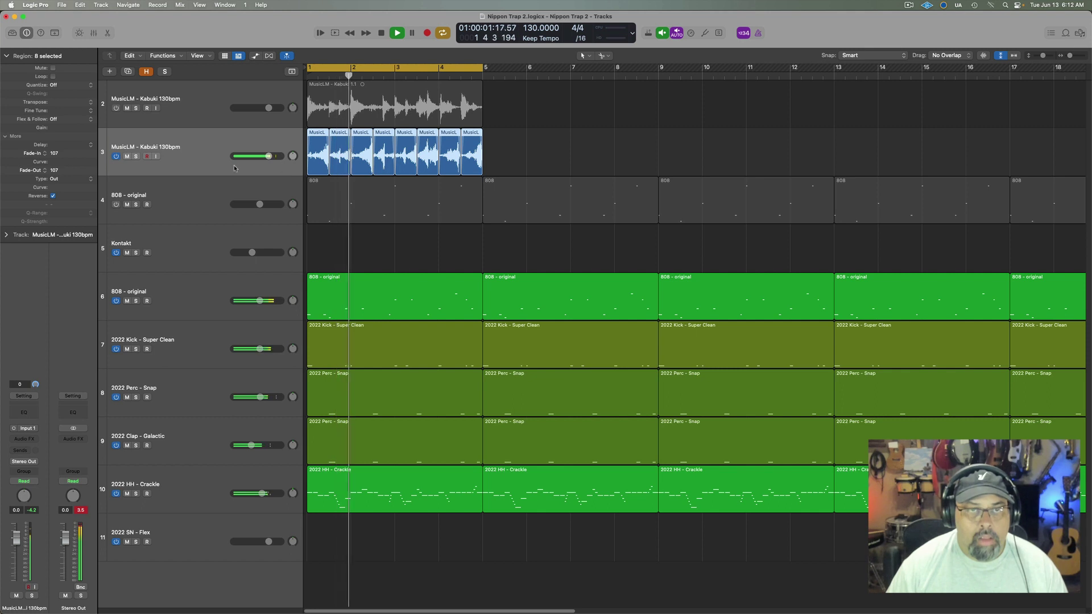
{"action": "key", "text": "space"}
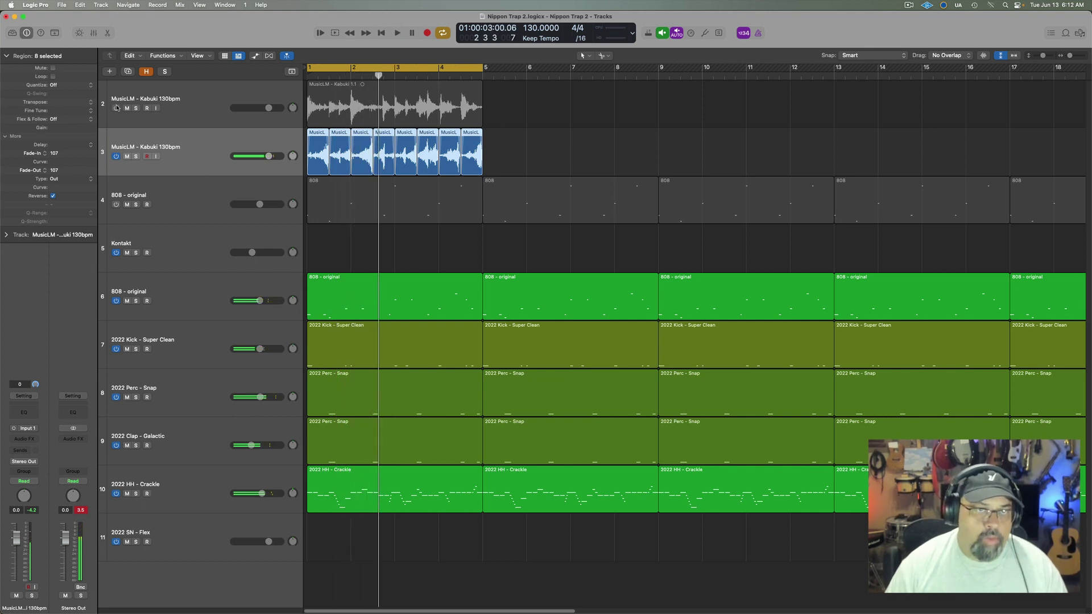
Turn the original Kabuki track back on and lower the reversed track to -9.0 dB while comparing with the original muted and unmuted
{"action": "left_click", "coordinate": [116, 108]}
{"action": "key", "text": "space"}
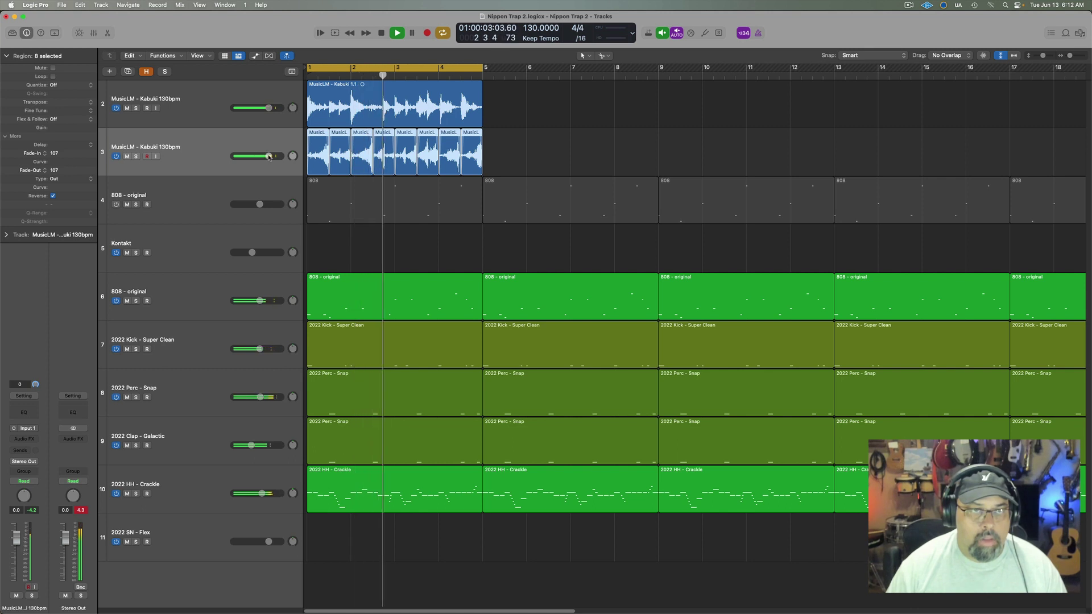
{"action": "left_click_drag", "start_coordinate": [269, 157], "coordinate": [254, 156]}
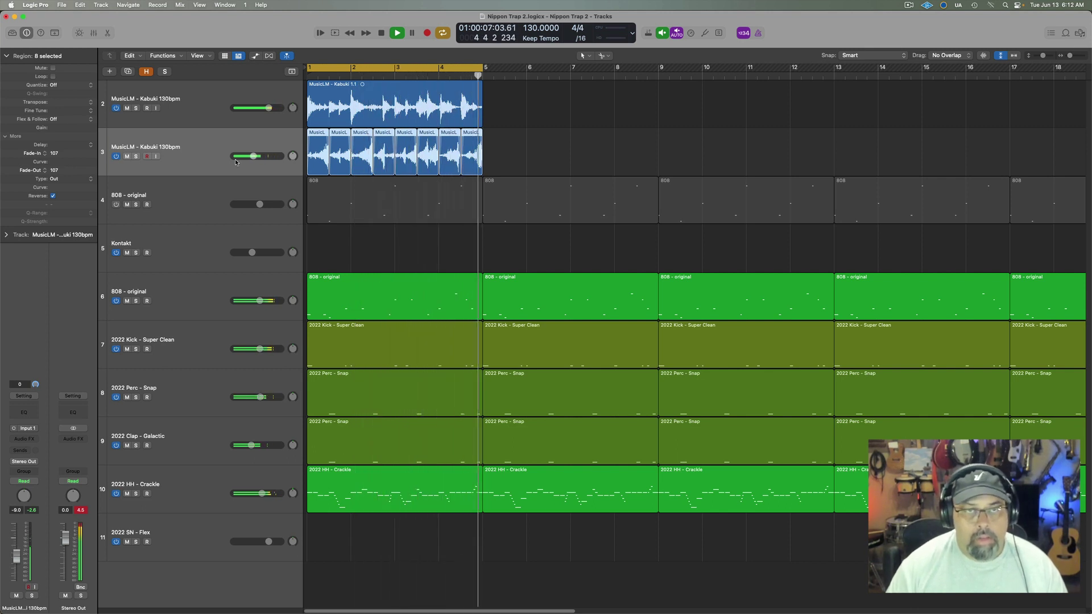
{"action": "left_click", "coordinate": [127, 108]}
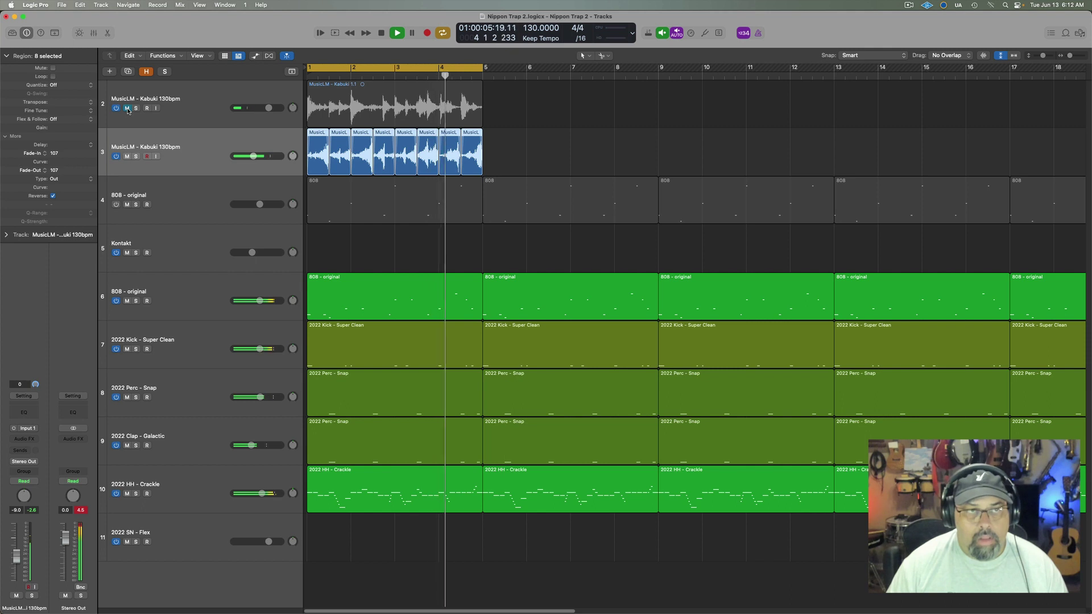
{"action": "left_click", "coordinate": [126, 108]}
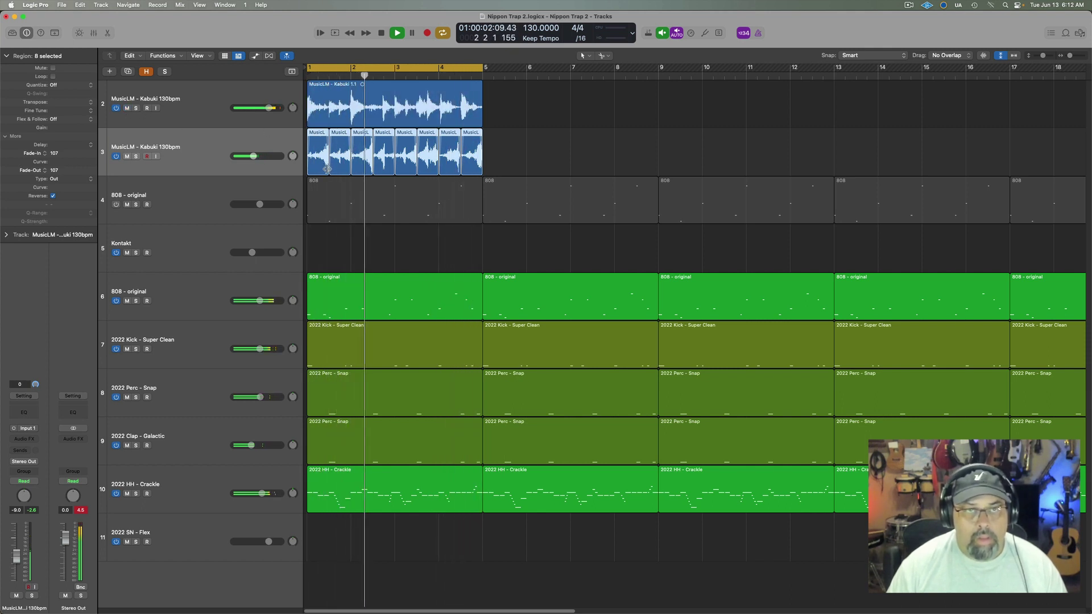
{"action": "key", "text": "space"}
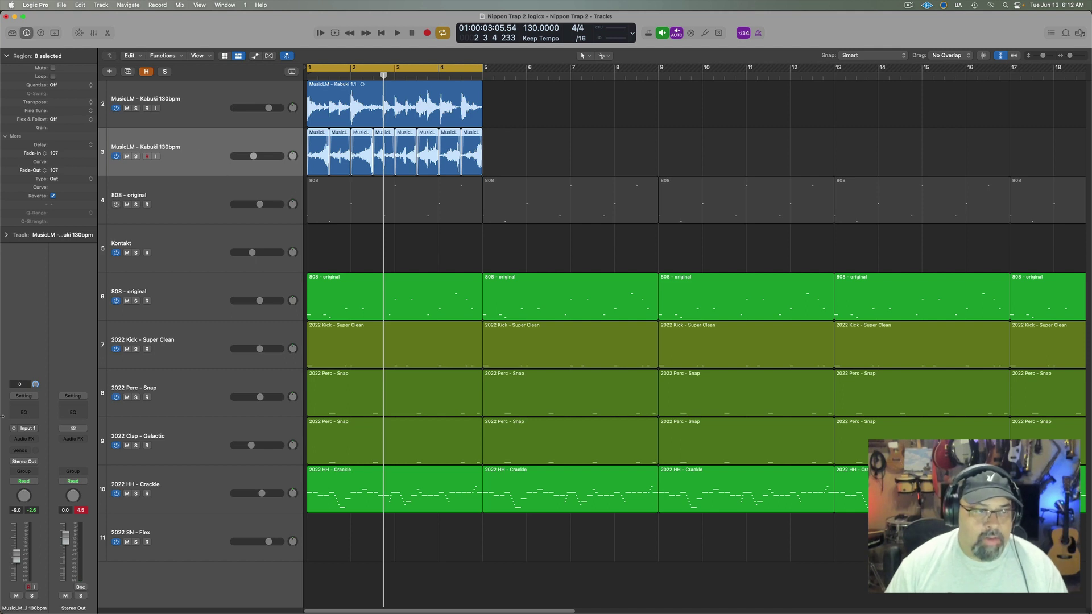
Add a Channel EQ to the reversed Kabuki track and raise its low cut to remove the low end
{"action": "left_click", "coordinate": [27, 418]}
{"action": "key", "text": "space"}
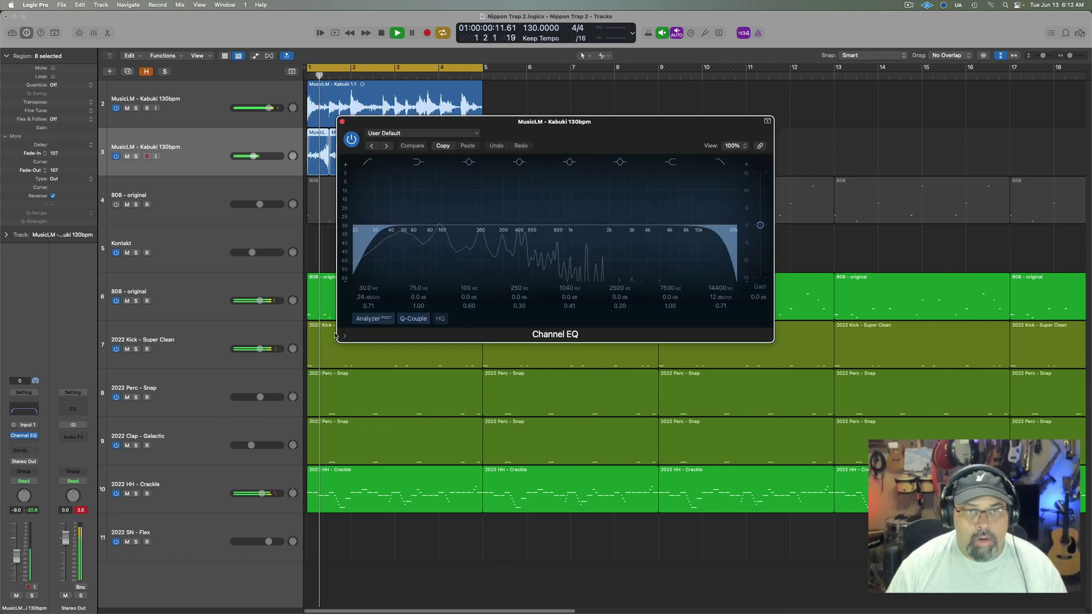
{"action": "left_click_drag", "start_coordinate": [375, 234], "coordinate": [467, 235]}
{"action": "left_click", "coordinate": [343, 121]}
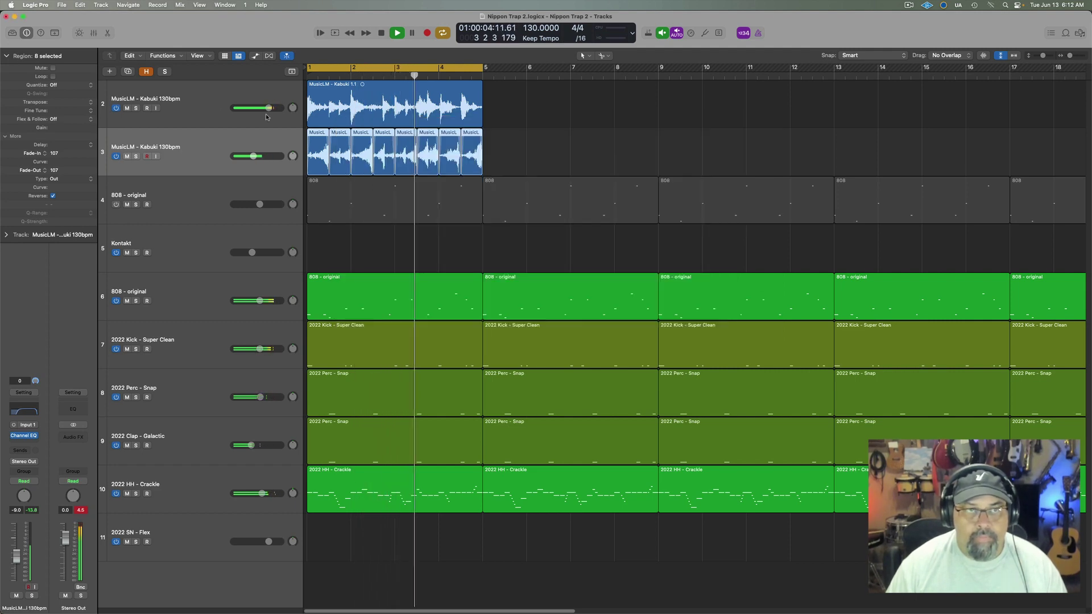
Add a Channel EQ to the original Kabuki track and raise its low cut to just below 200 Hz
{"action": "left_click", "coordinate": [265, 113]}
{"action": "left_click", "coordinate": [20, 416]}
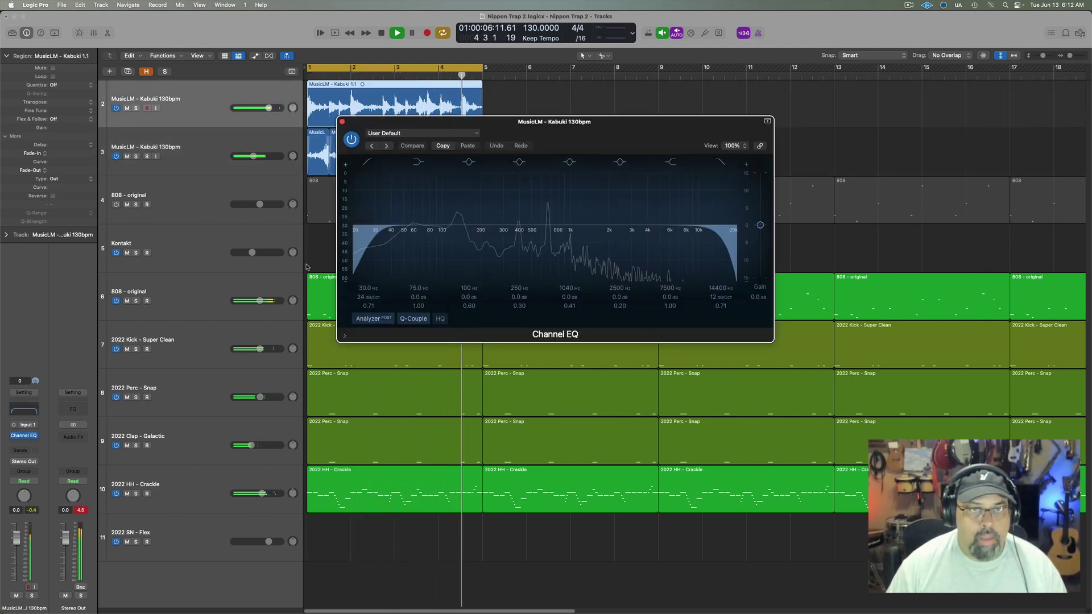
{"action": "left_click_drag", "start_coordinate": [364, 228], "coordinate": [474, 230]}
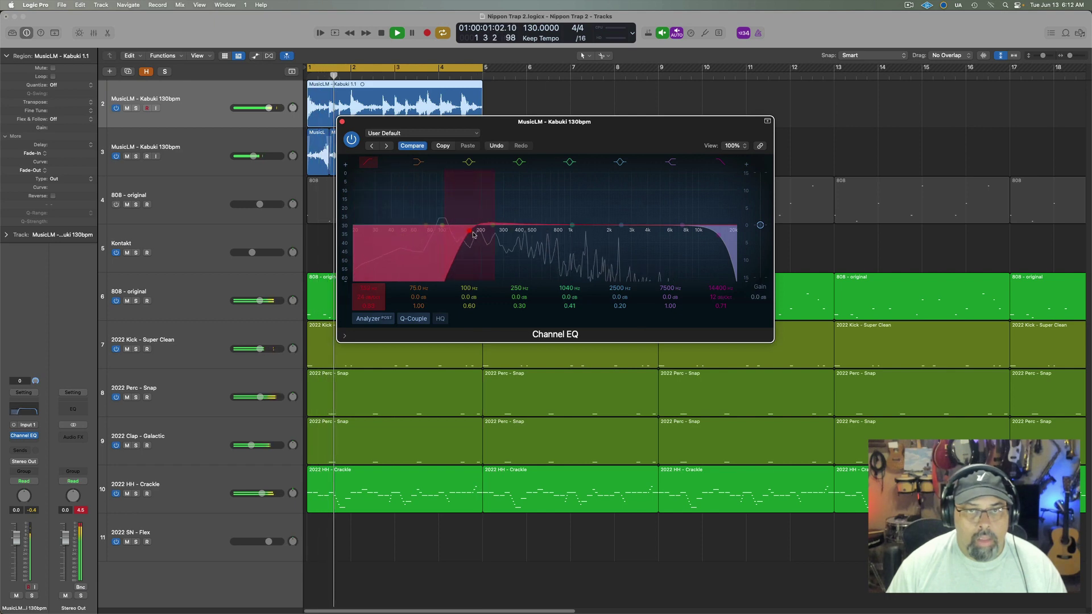
{"action": "left_click", "coordinate": [342, 122]}
Solo the original and reversed Kabuki tracks one at a time during playback to compare them with the full mix
{"action": "left_click", "coordinate": [135, 108]}
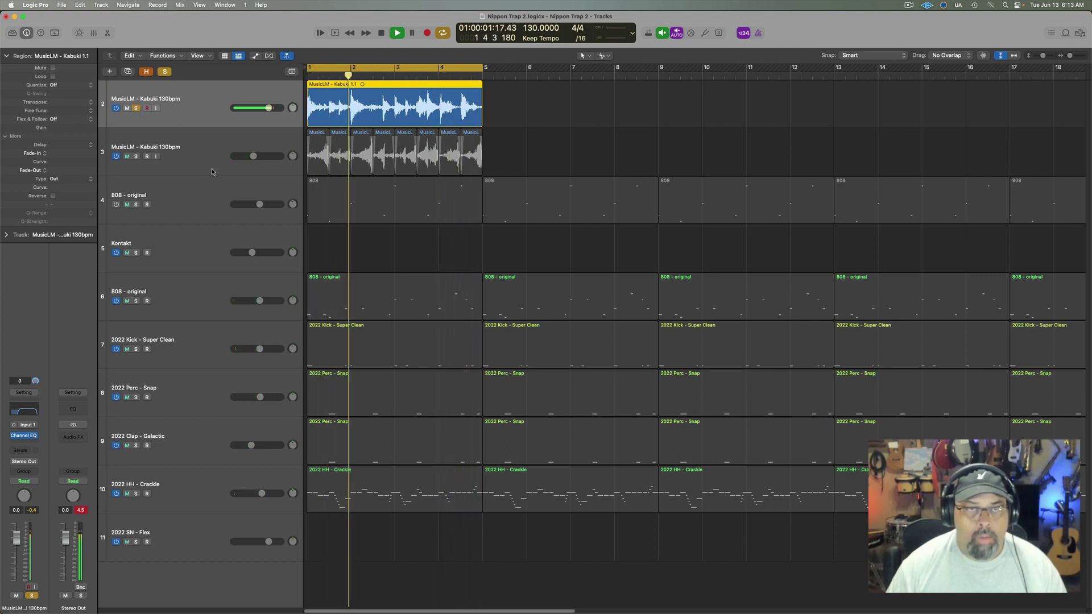
{"action": "key", "text": "space"}
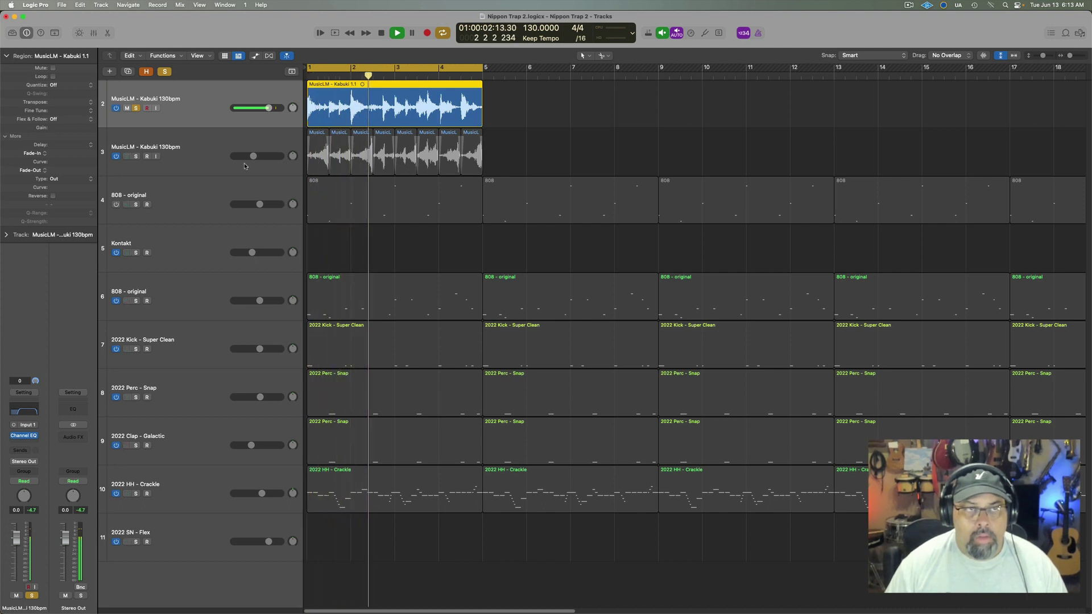
{"action": "left_click", "coordinate": [135, 108]}
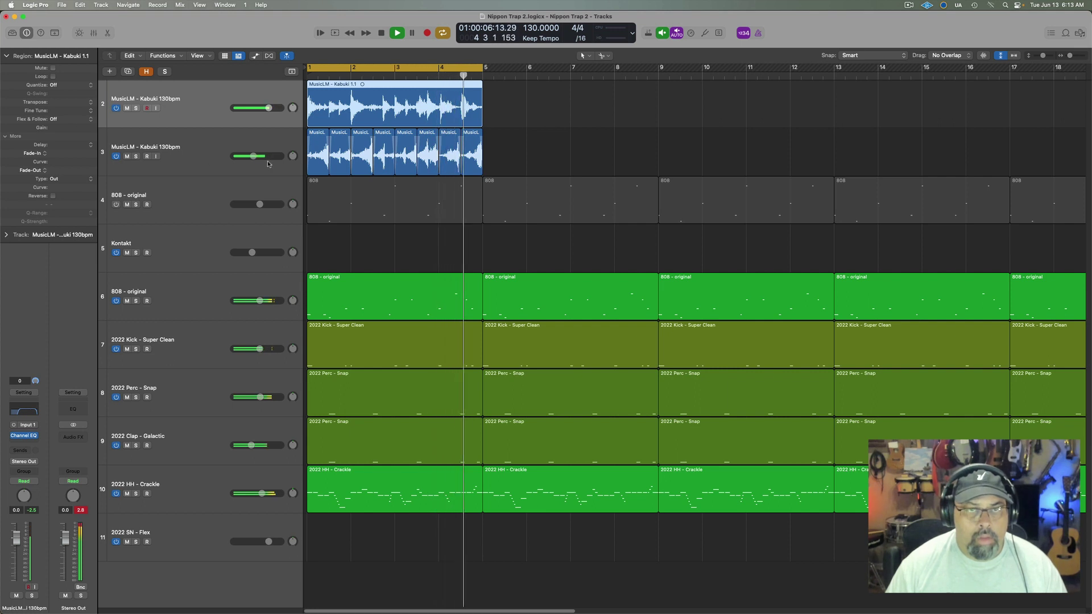
{"action": "left_click", "coordinate": [136, 156]}
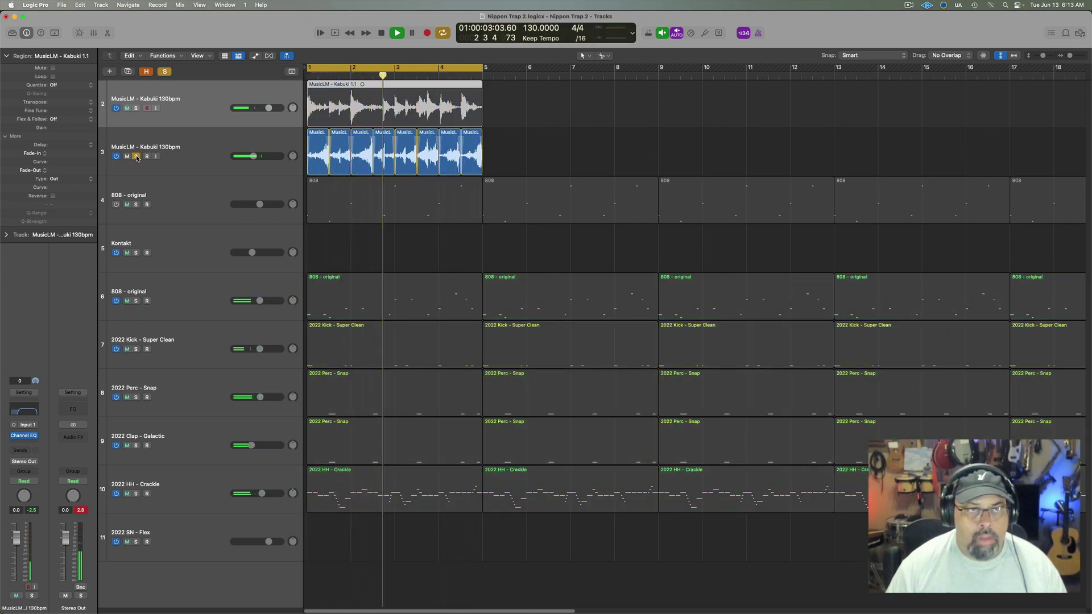
{"action": "left_click", "coordinate": [136, 157]}
Join the eight reversed Kabuki slices into one region, creating a new audio file
{"action": "left_click_drag", "start_coordinate": [489, 153], "coordinate": [327, 159]}
{"action": "key", "text": "super+j"}
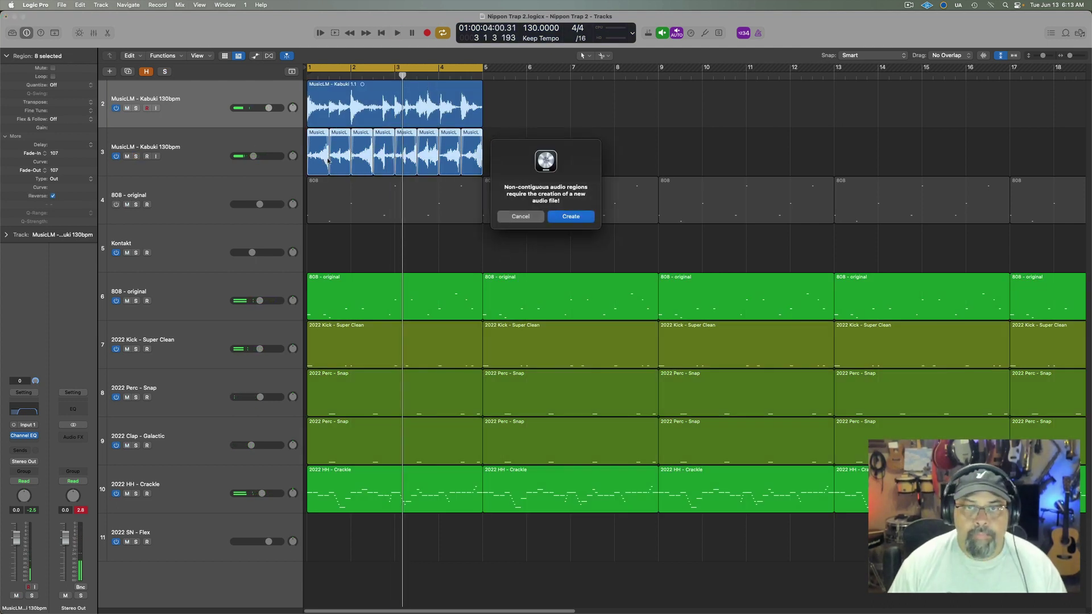
{"action": "key", "text": "Return"}
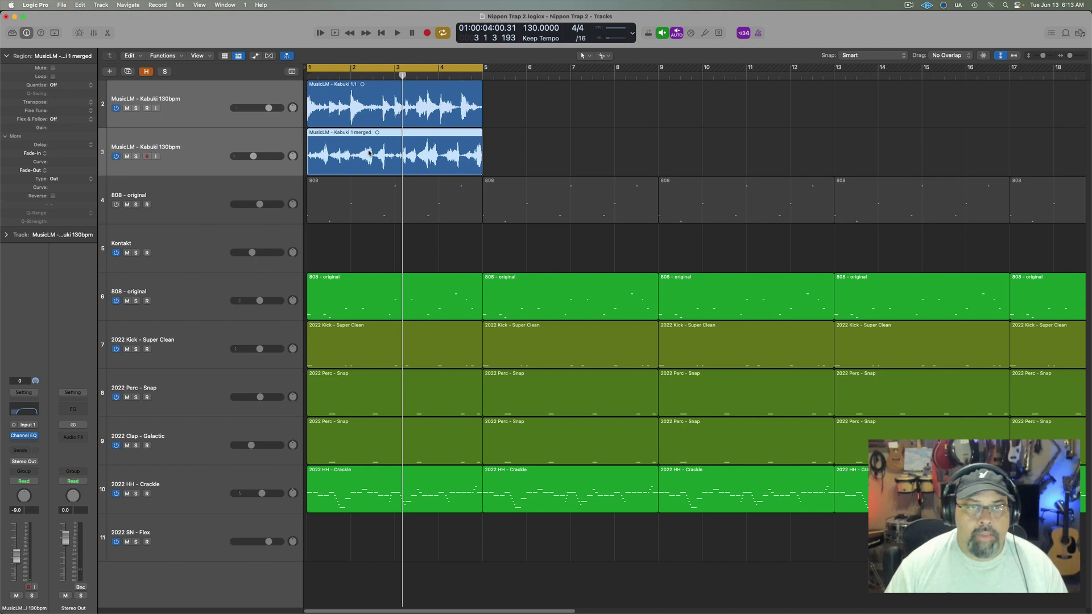
Rename the reversed track MusicLM - Kabuki 130bpm REVERSED, lower its volume to -10.8 dB, and play it with the beat
{"action": "double_click", "coordinate": [178, 149]}
{"action": "type", "text": "REVERSED"}
{"action": "key", "text": "Return"}
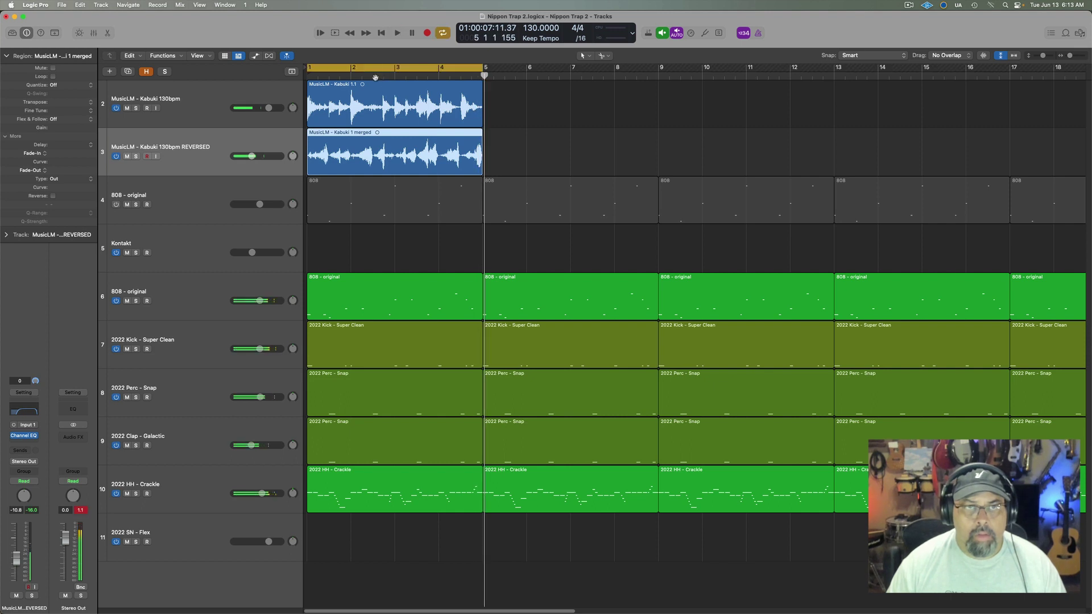
{"action": "key", "text": "space"}
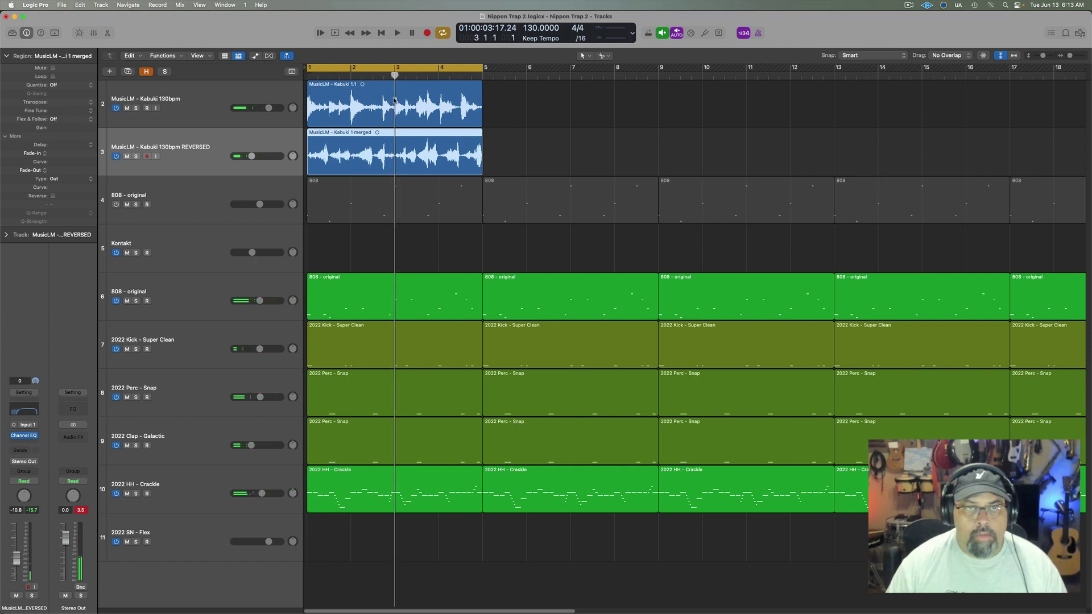
Split the original and reversed Kabuki regions at bar 3
{"action": "left_click", "coordinate": [393, 101]}
{"action": "left_click", "coordinate": [393, 147], "text": "shift"}
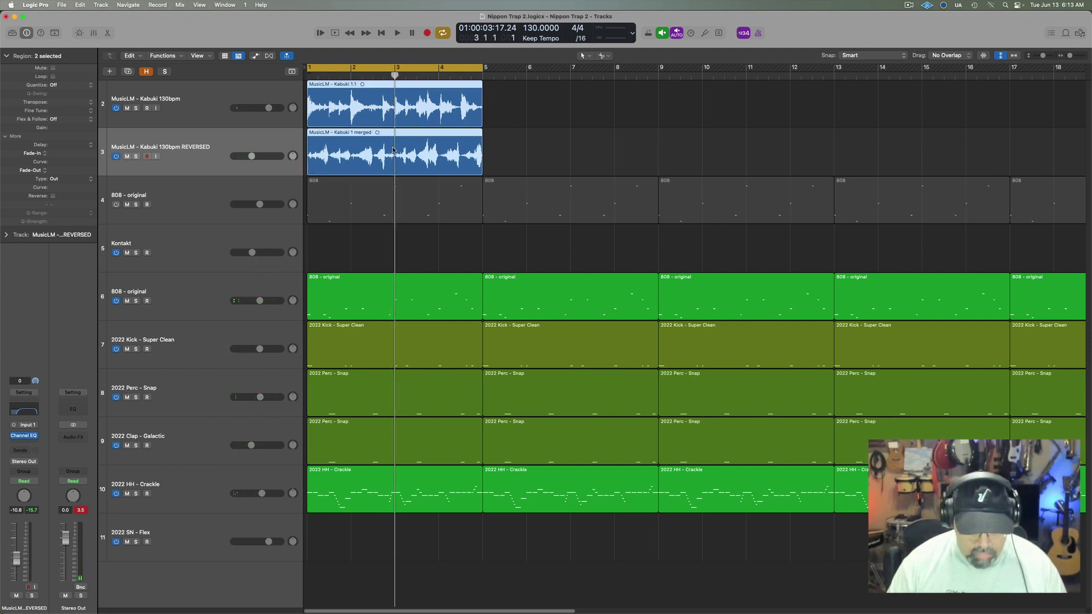
{"action": "key", "text": "super+t"}
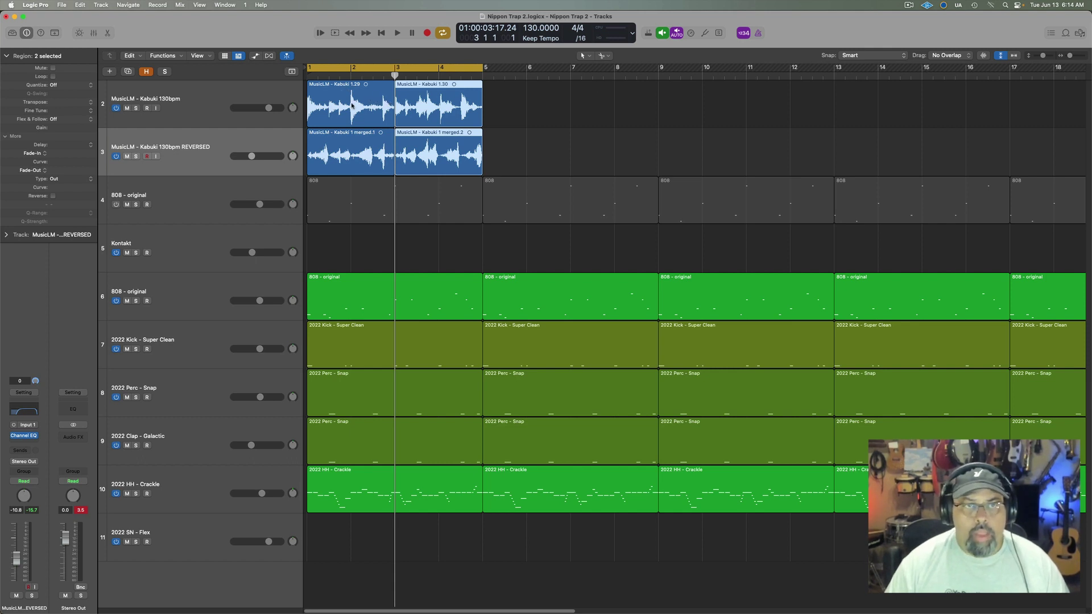
Copy the first half of the original Kabuki loop to bars 5 and 7, and play the section from bar 5
{"action": "left_click_drag", "start_coordinate": [351, 104], "coordinate": [613, 108]}
{"action": "left_click", "coordinate": [481, 76]}
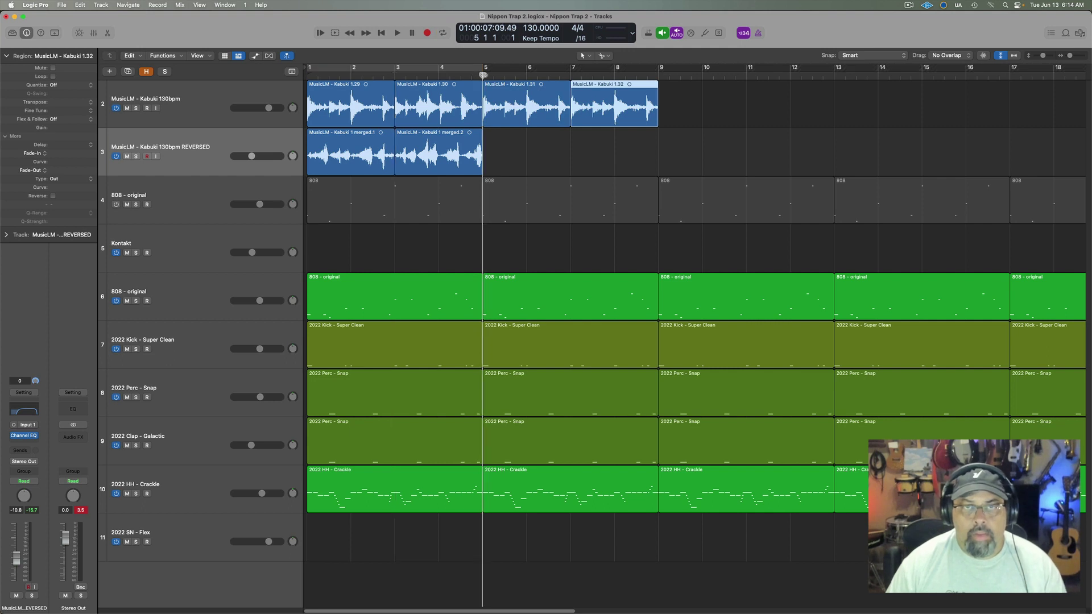
{"action": "key", "text": "space"}
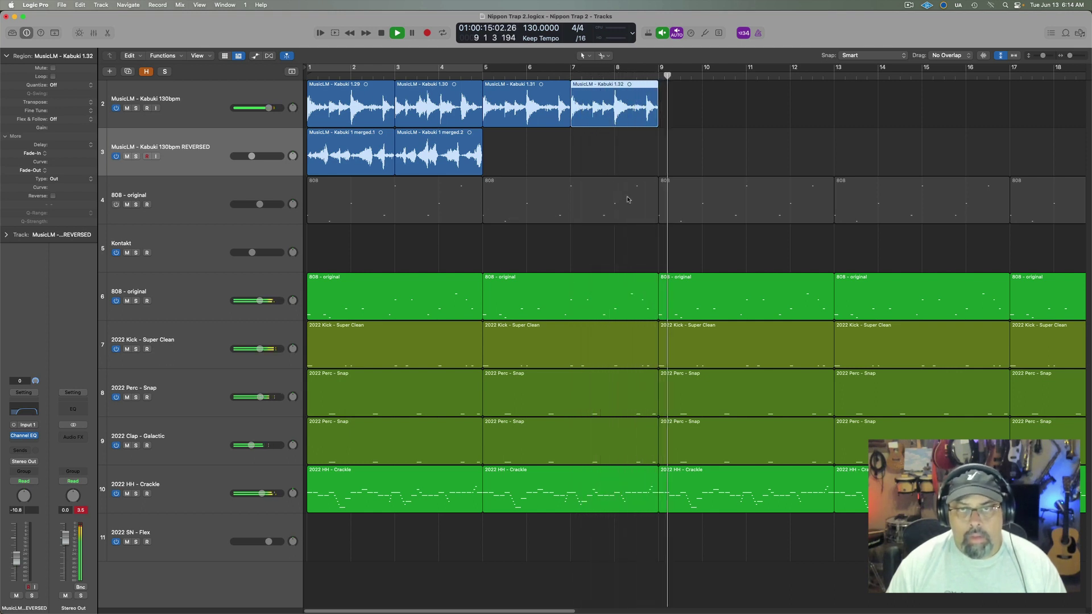
{"action": "key", "text": "space"}
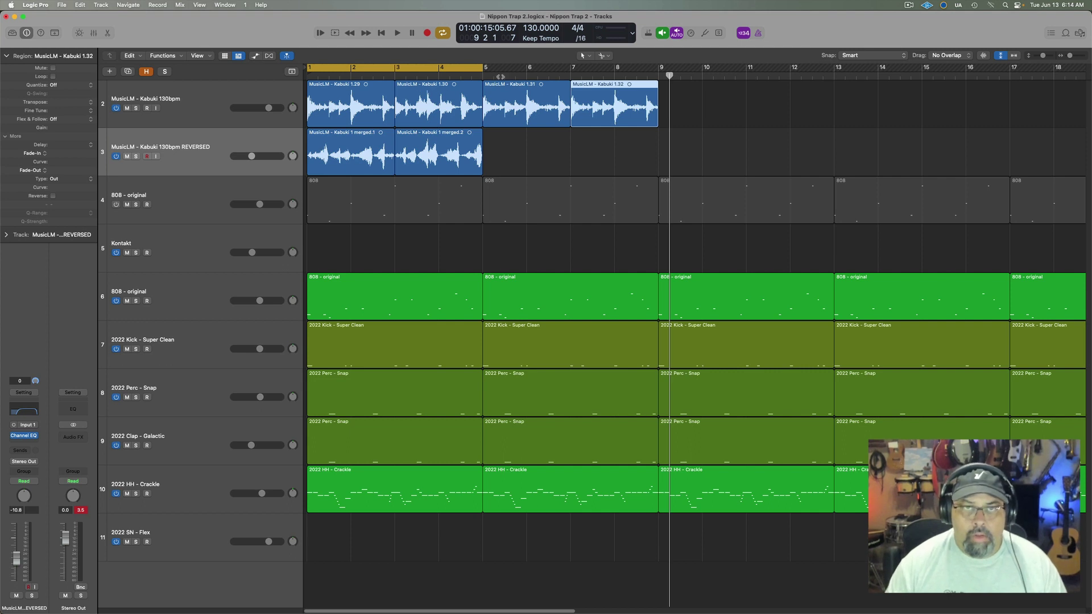
Move the cycle range to bars 5–9 and listen to the repeated Kabuki half with the beat
{"action": "left_click_drag", "start_coordinate": [425, 72], "coordinate": [602, 62]}
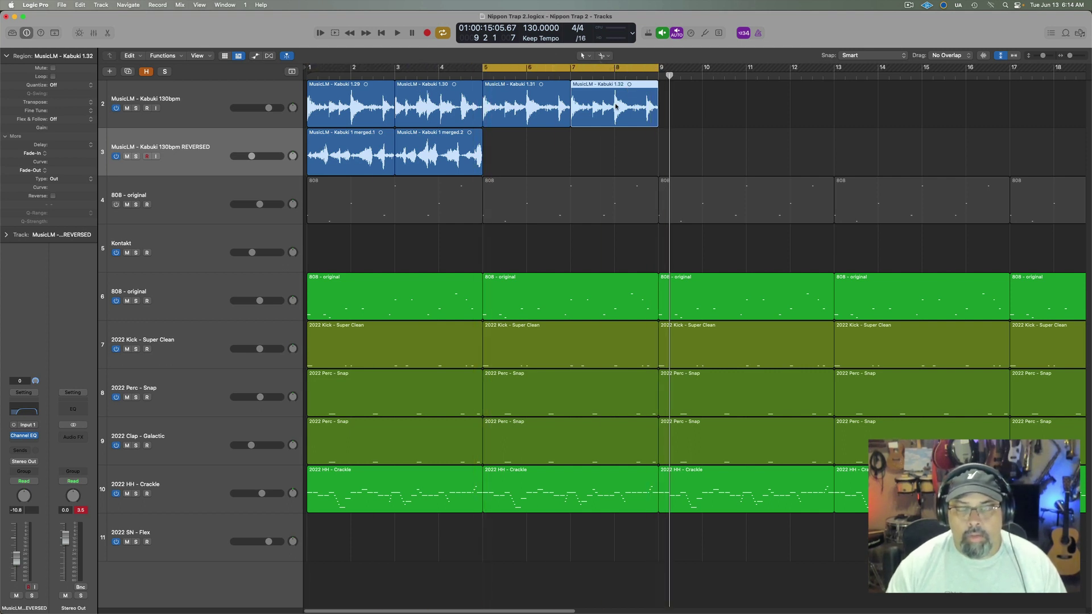
{"action": "key", "text": "space"}
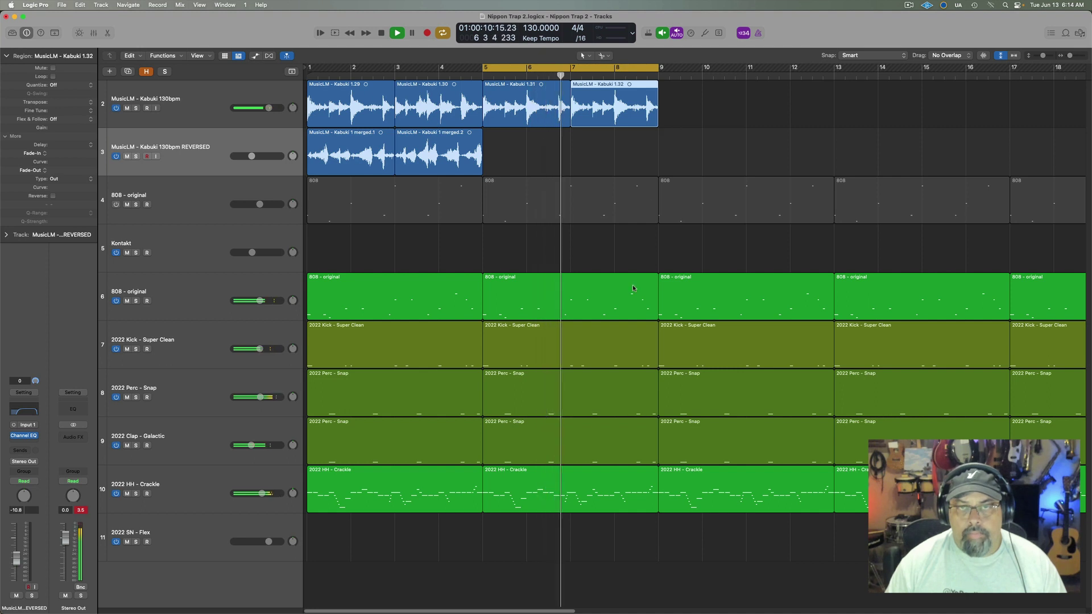
{"action": "key", "text": "space"}
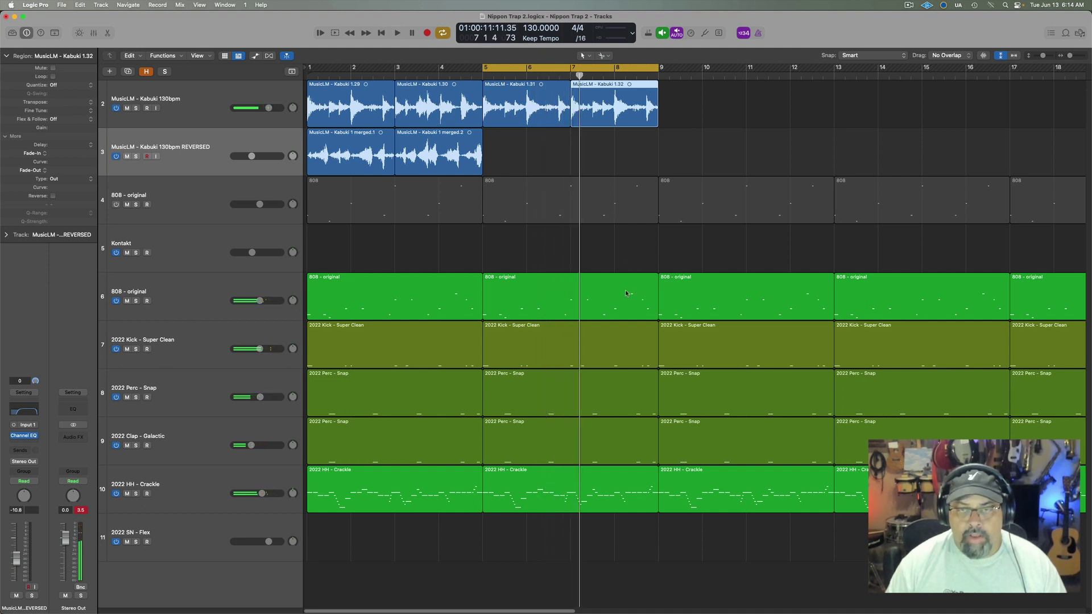
Shorten the active 808 track's region at bar 5 to two bars, repeat it once to fill bars 7–9, and play it
{"action": "left_click", "coordinate": [626, 289]}
{"action": "left_click_drag", "start_coordinate": [656, 318], "coordinate": [571, 319]}
{"action": "key", "text": "cmd+r"}
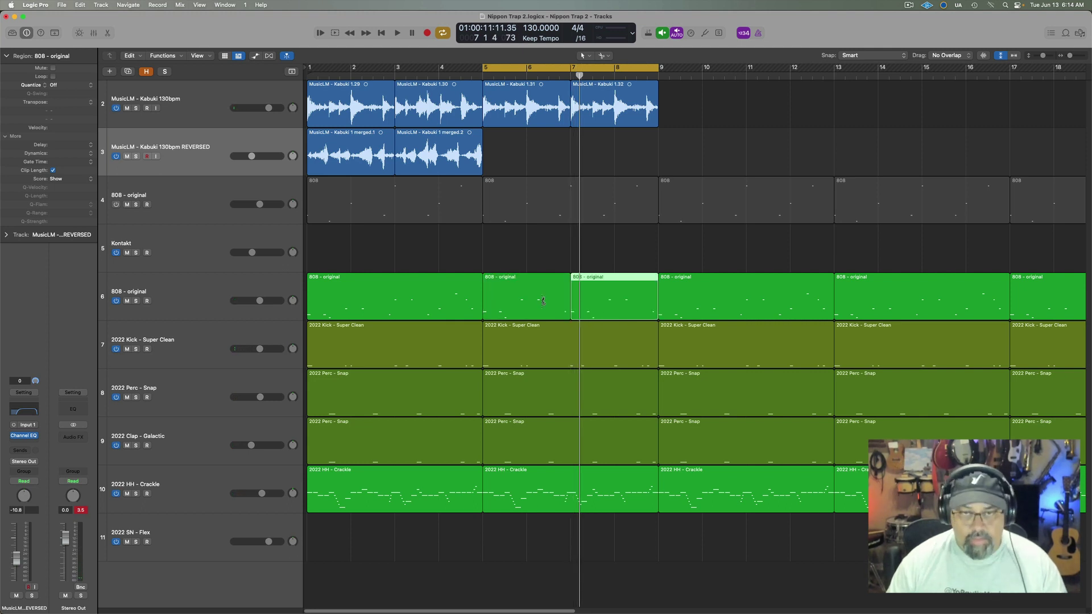
{"action": "key", "text": "space"}
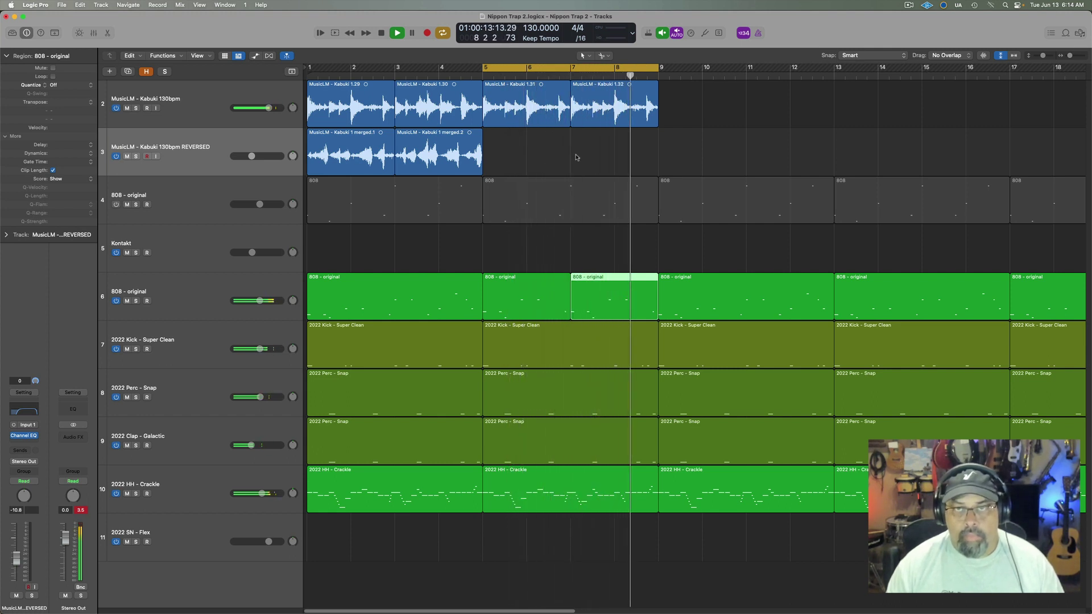
{"action": "key", "text": "space"}
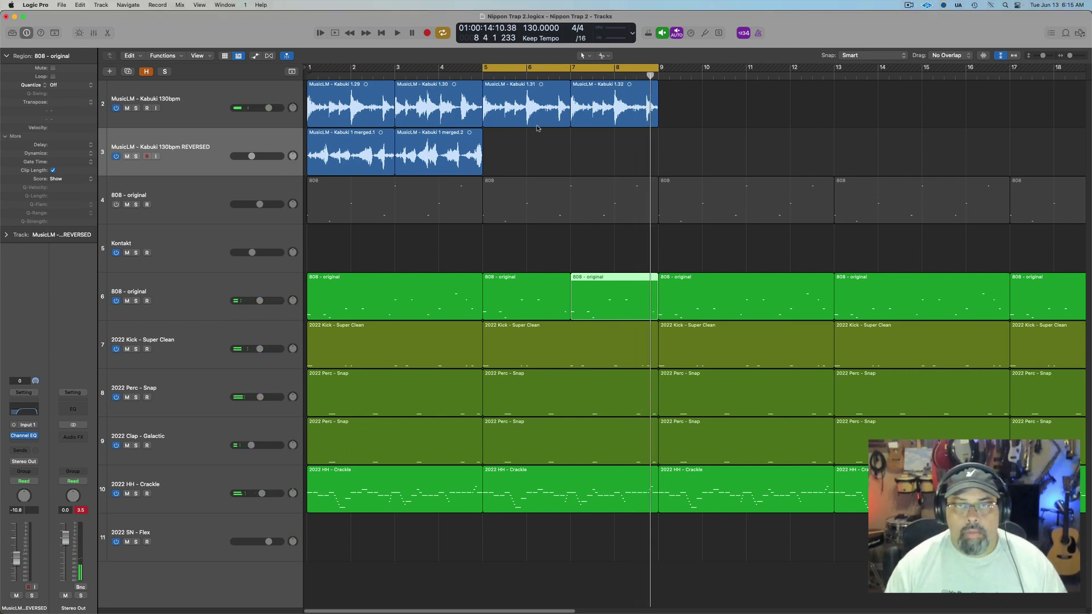
Copy the Kabuki half at bar 7 to bar 9 and the reversed second half to bar 11, and extend the cycle to bar 13
{"action": "left_click_drag", "start_coordinate": [608, 110], "coordinate": [696, 110]}
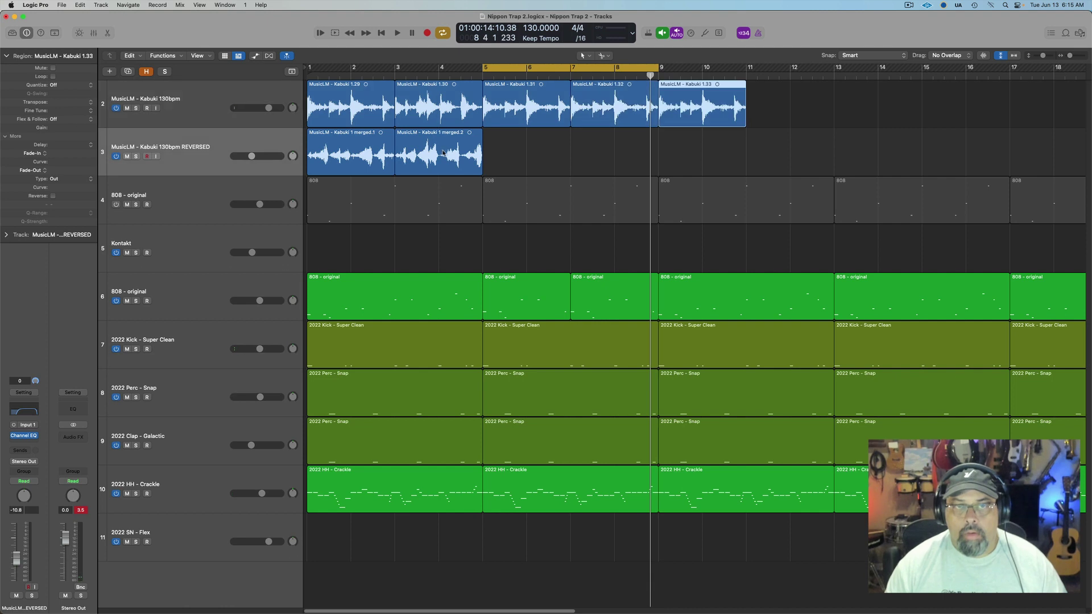
{"action": "left_click_drag", "start_coordinate": [454, 146], "coordinate": [807, 143]}
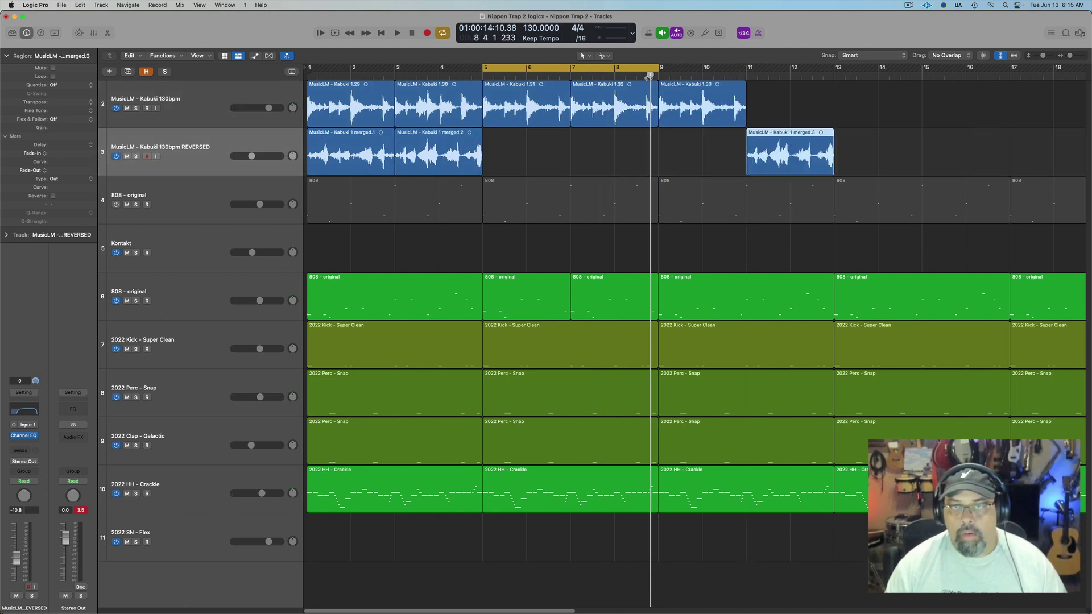
{"action": "left_click_drag", "start_coordinate": [657, 68], "coordinate": [828, 57]}
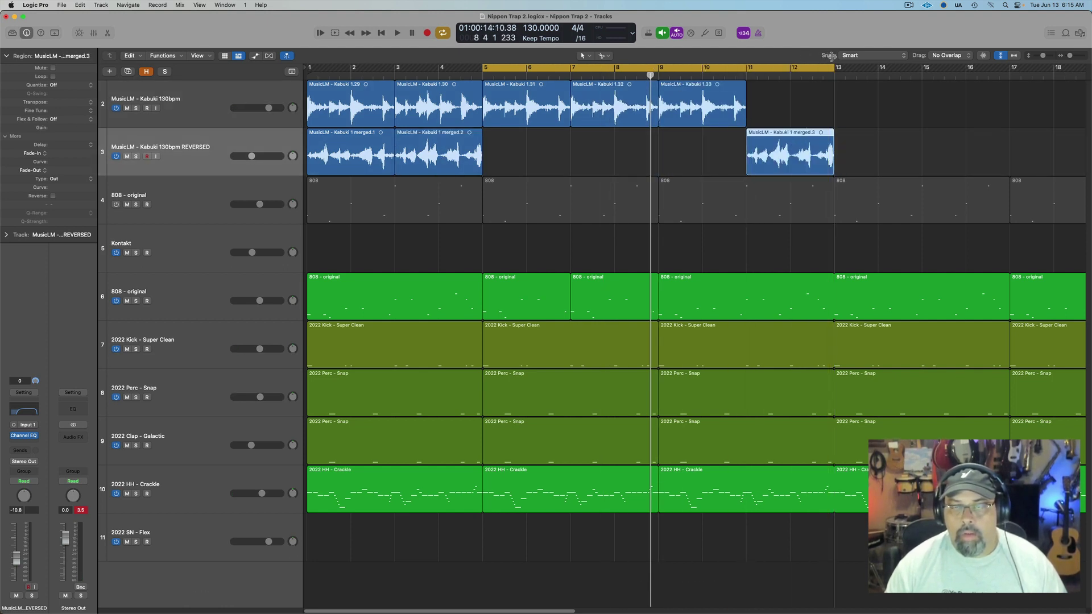
Play the bars 5–13 section and slightly lower the volume of the 2022 HH - Crackle track
{"action": "key", "text": "space"}
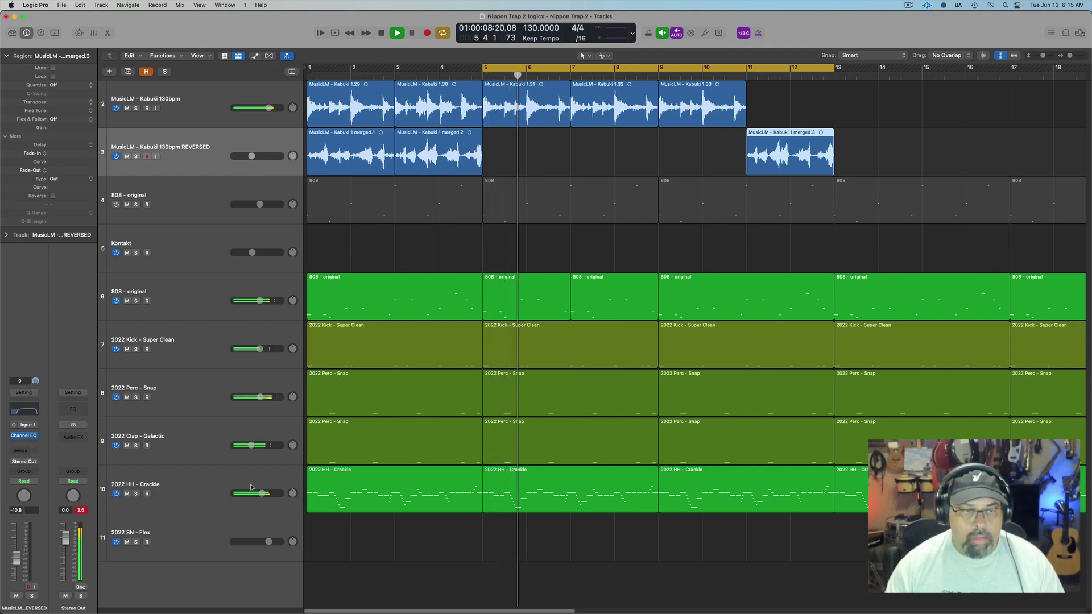
{"action": "left_click_drag", "start_coordinate": [262, 495], "coordinate": [255, 495]}
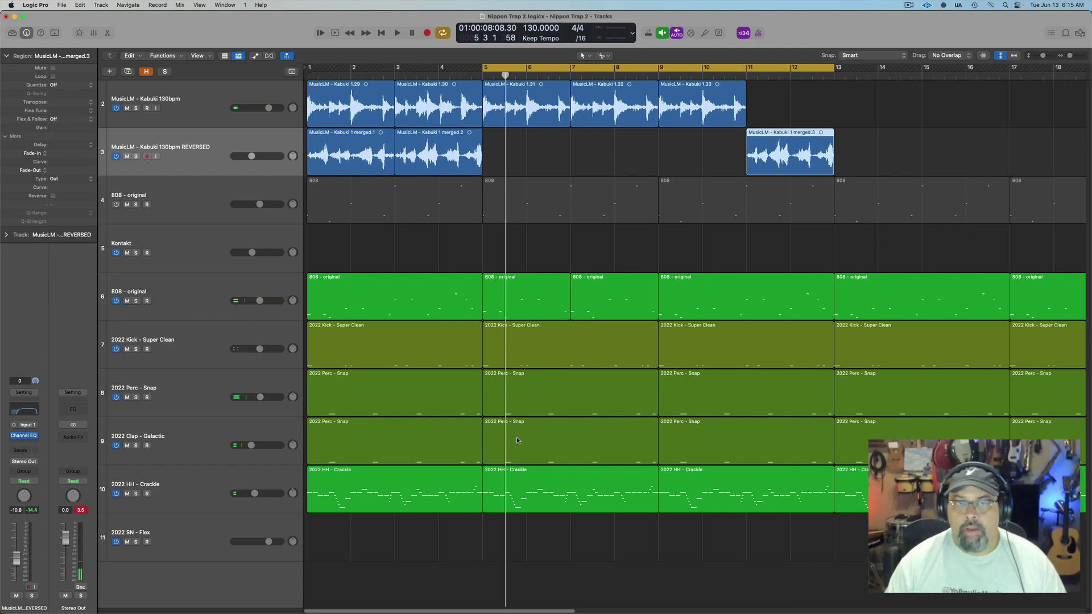
{"action": "key", "text": "z"}
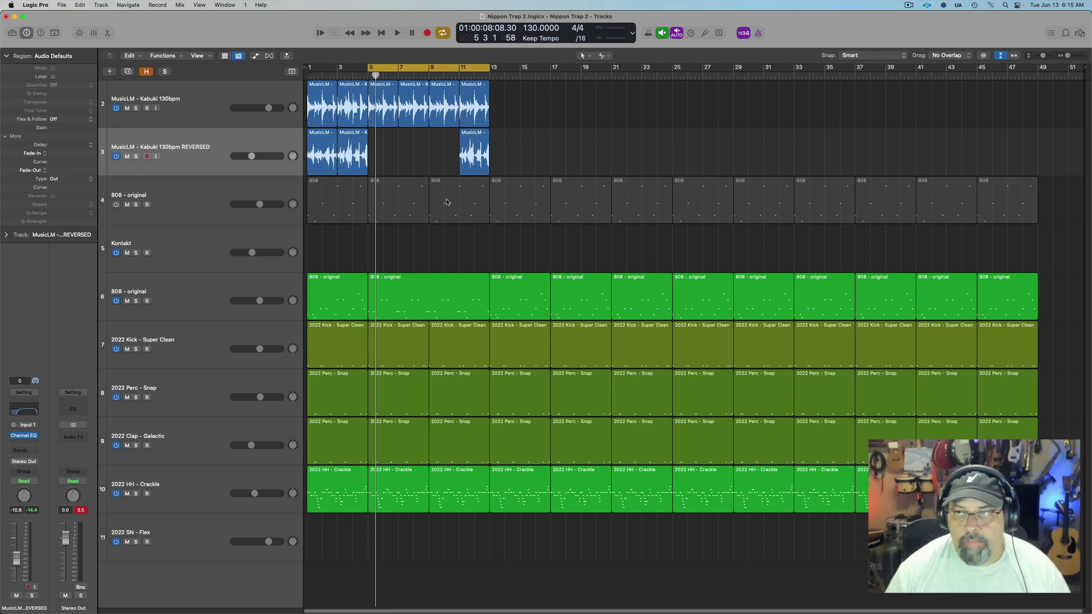
{"action": "key", "text": "space"}
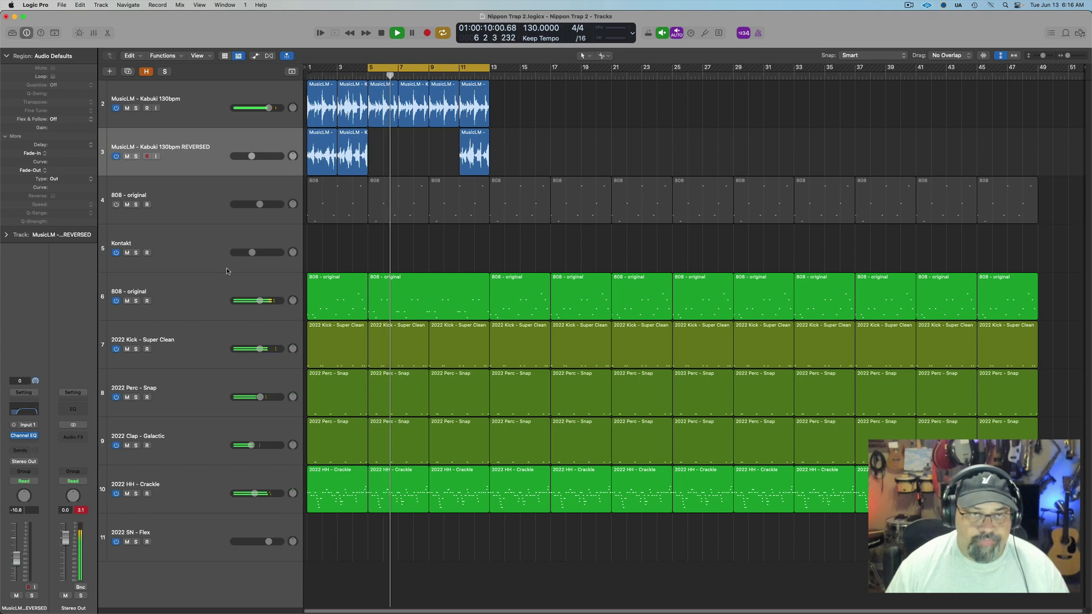
{"action": "key", "text": "space"}
Open the Kontakt instrument on the Kontakt track and audition the patterns of the Ko-tsuzumi drum
{"action": "left_click", "coordinate": [205, 248]}
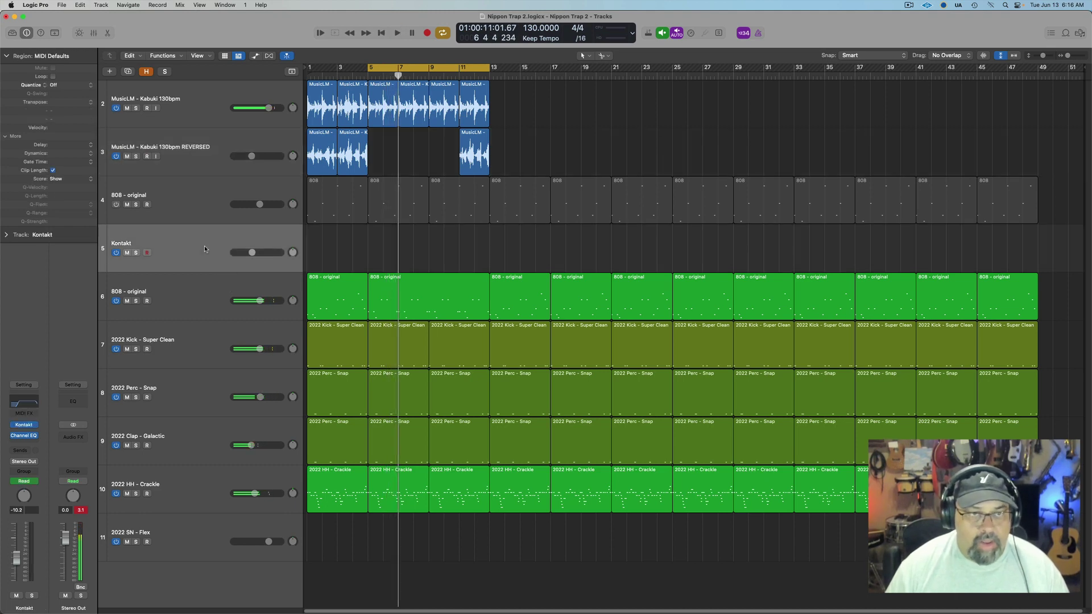
{"action": "left_click", "coordinate": [25, 429]}
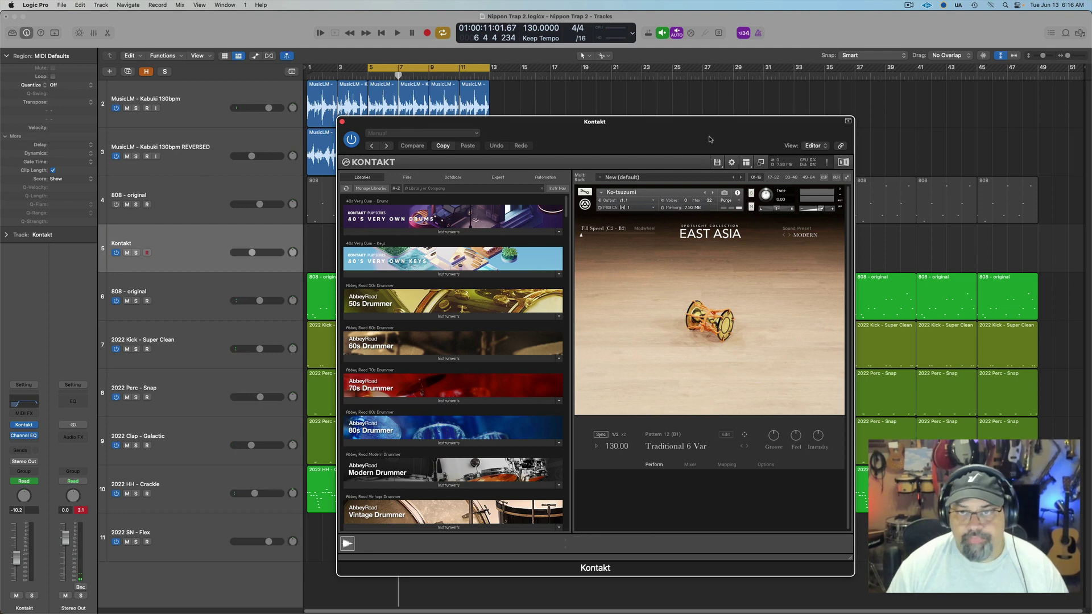
{"action": "left_click_drag", "start_coordinate": [709, 139], "coordinate": [604, 122]}
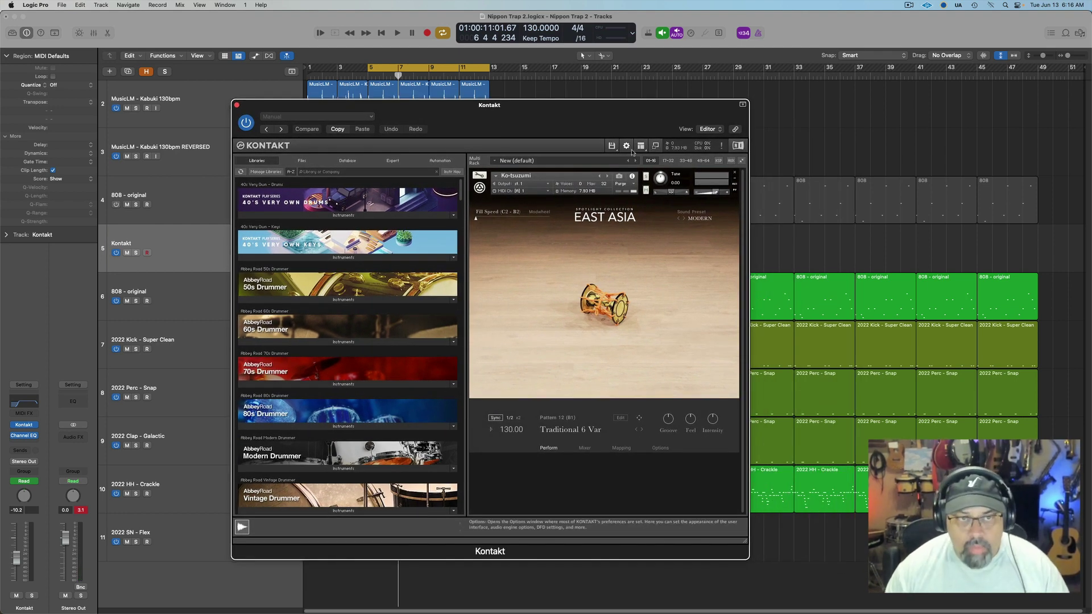
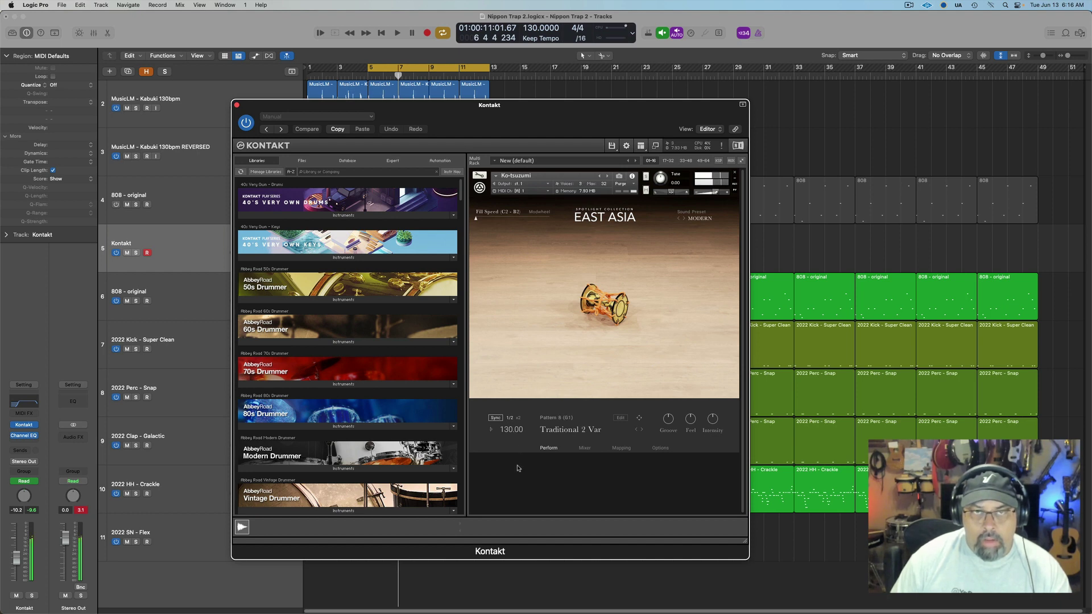
{"action": "left_click_drag", "start_coordinate": [547, 118], "coordinate": [564, 368]}
Rename the Kontakt track Perc - Ko-tsuzumi
{"action": "double_click", "coordinate": [151, 243]}
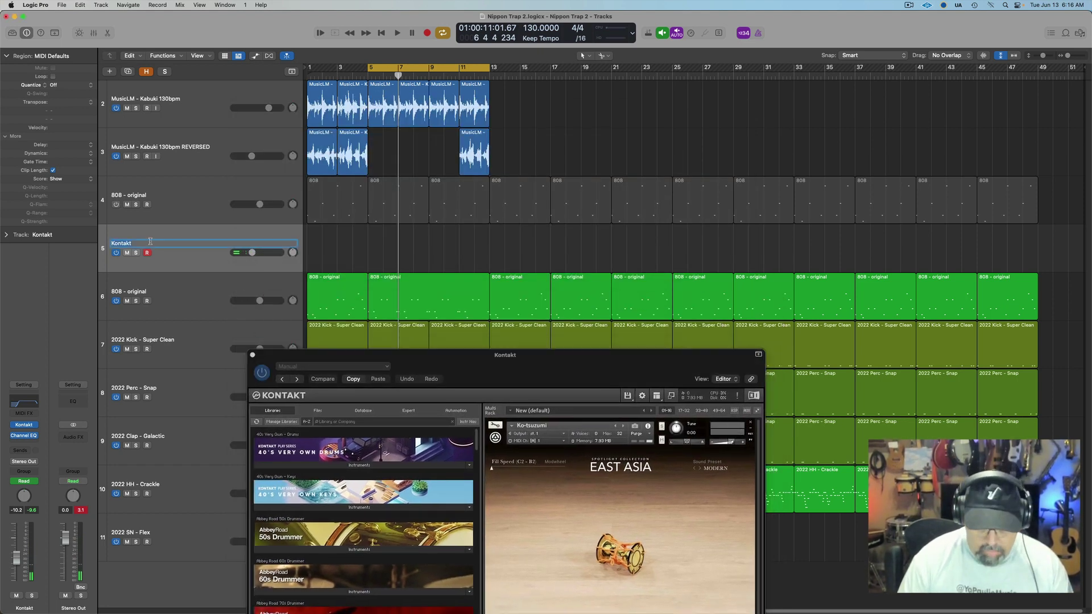
{"action": "type", "text": "Perc - Ko-tsuzumi"}
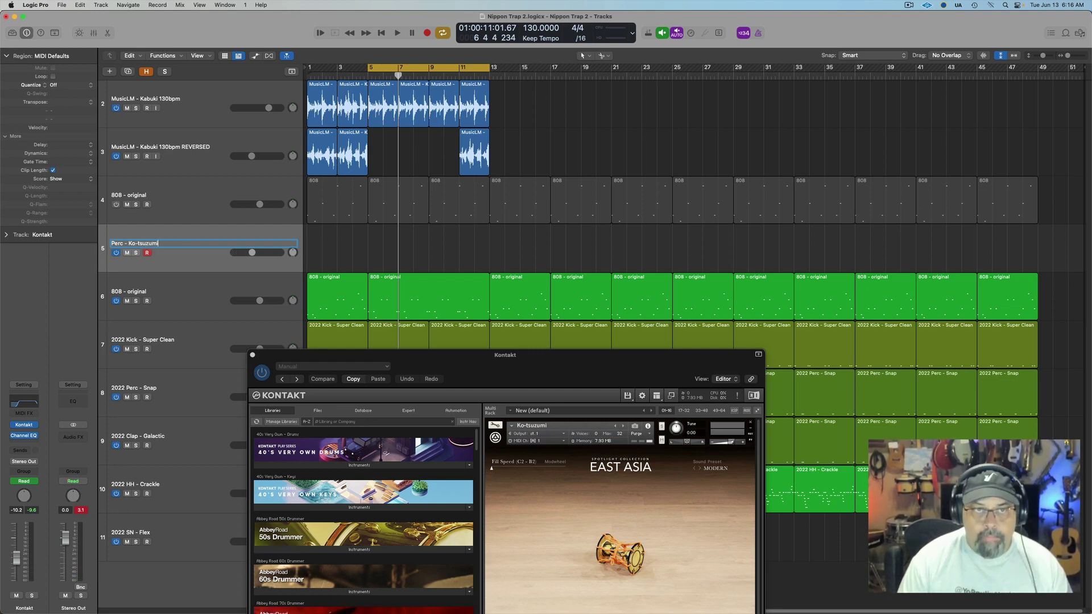
{"action": "key", "text": "Return"}
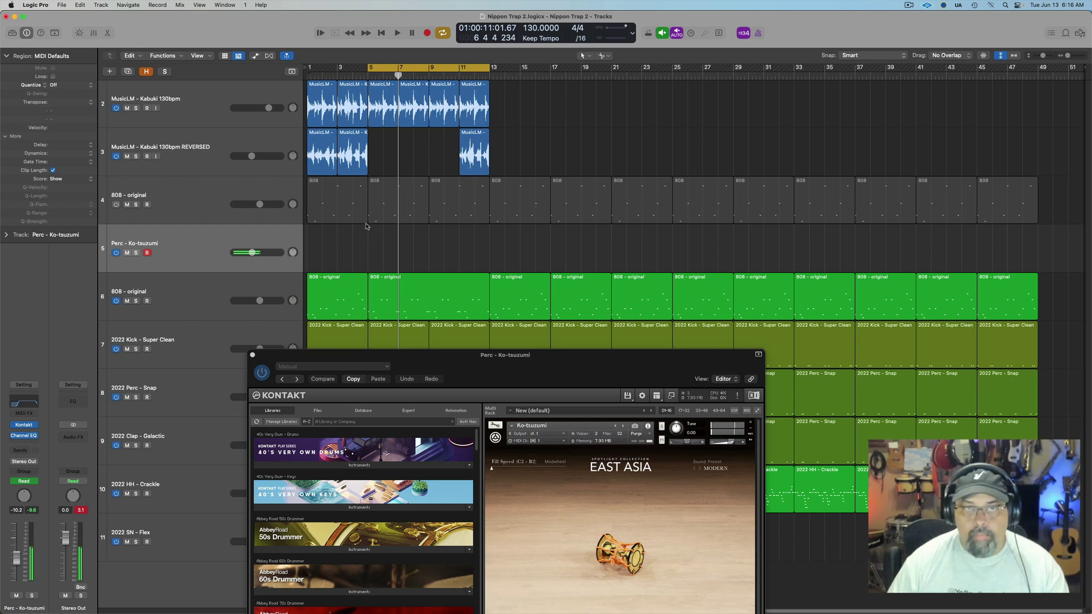
Record the Ko-tsuzumi pattern Traditional 4 Var over bars 5–9, open its region in the Piano Roll, and close the Kontakt window
{"action": "key", "text": "r"}
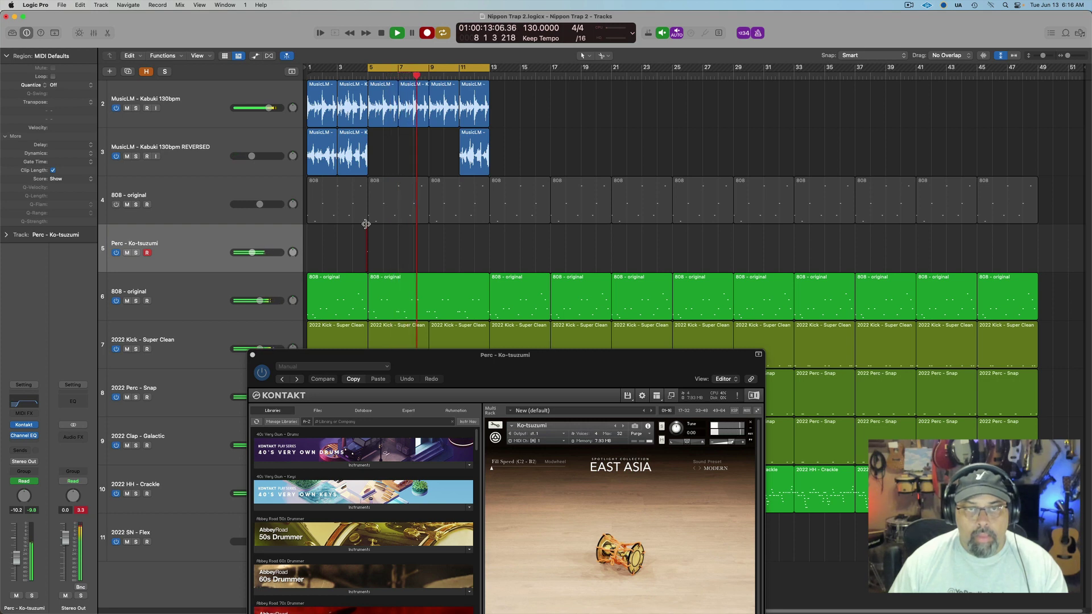
{"action": "key", "text": "space"}
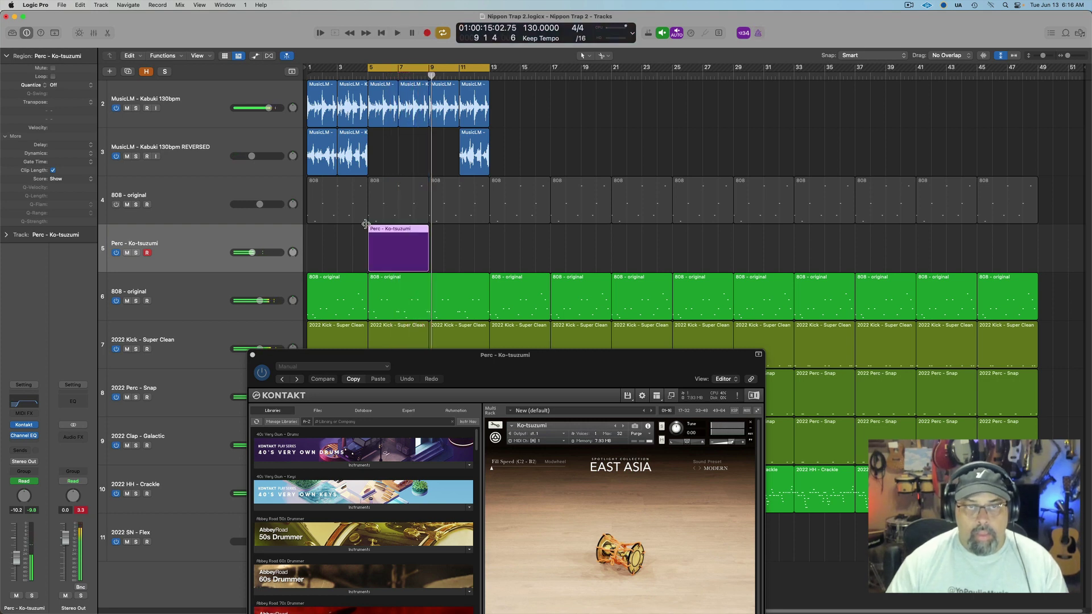
{"action": "double_click", "coordinate": [390, 264]}
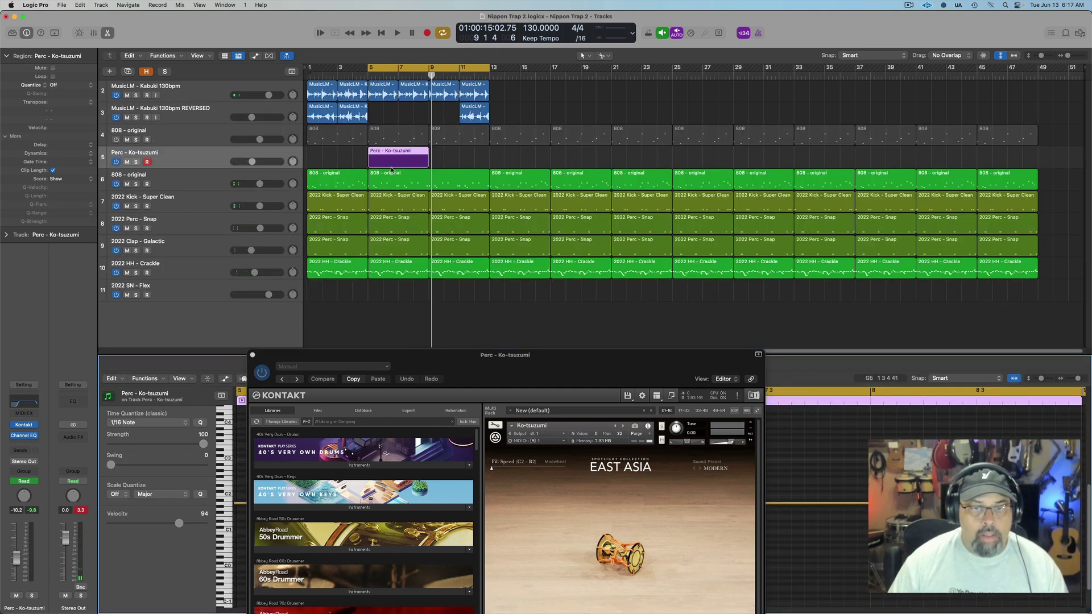
{"action": "left_click_drag", "start_coordinate": [416, 355], "coordinate": [563, 270]}
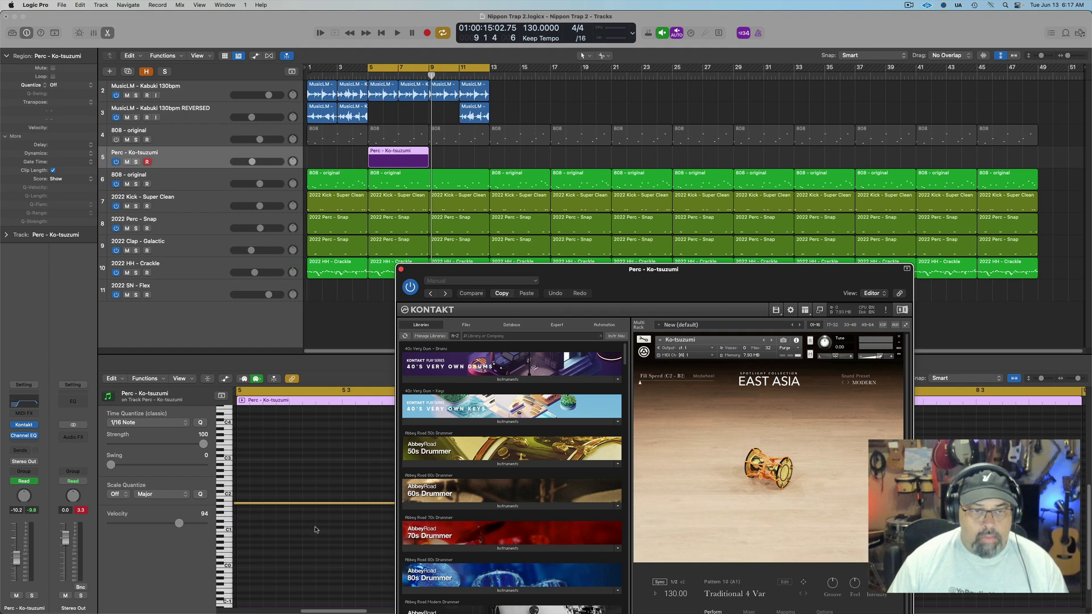
{"action": "left_click", "coordinate": [316, 504]}
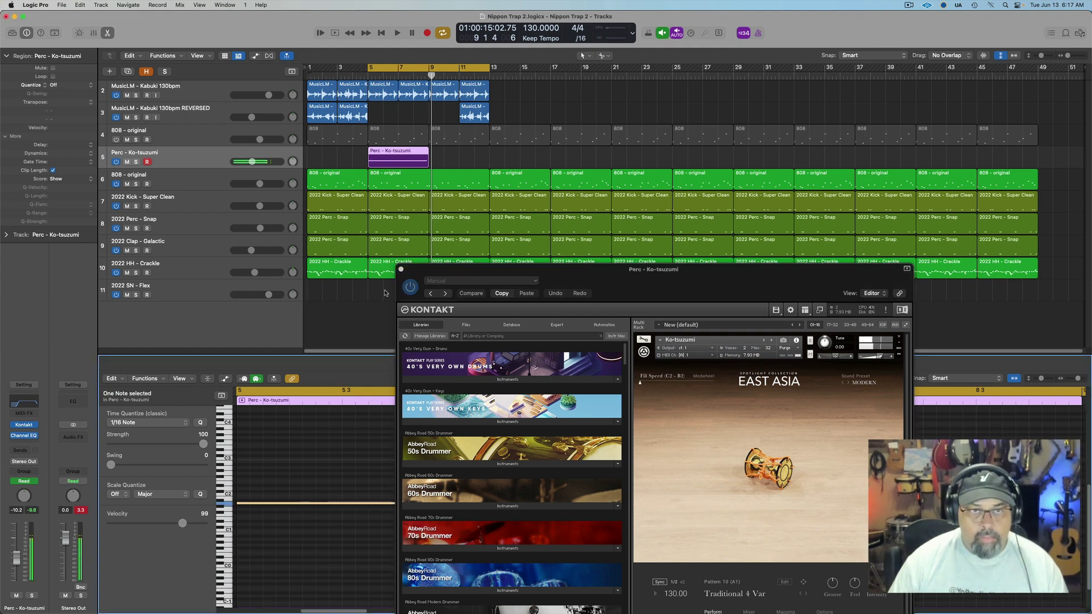
{"action": "left_click", "coordinate": [401, 270]}
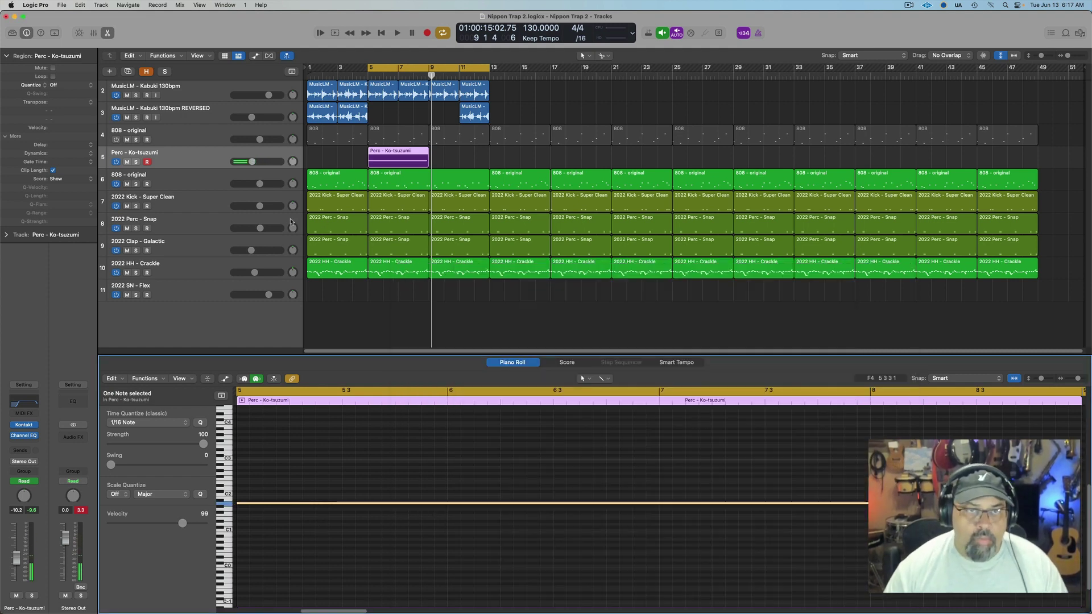
Duplicate the Perc - Ko-tsuzumi track and open the Kontakt instrument on the new track
{"action": "left_click", "coordinate": [180, 155]}
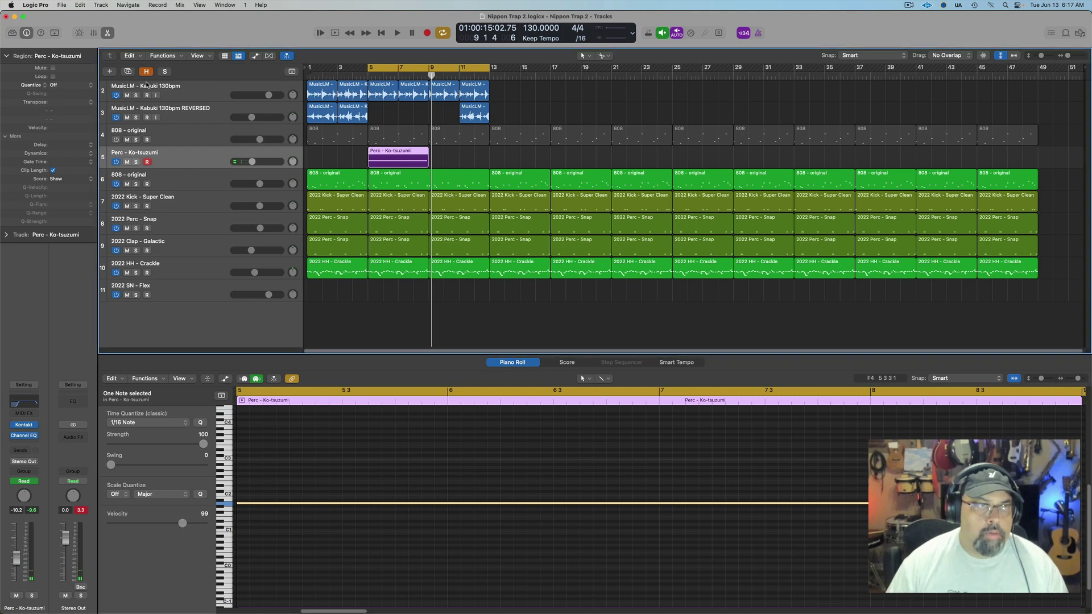
{"action": "left_click", "coordinate": [128, 71]}
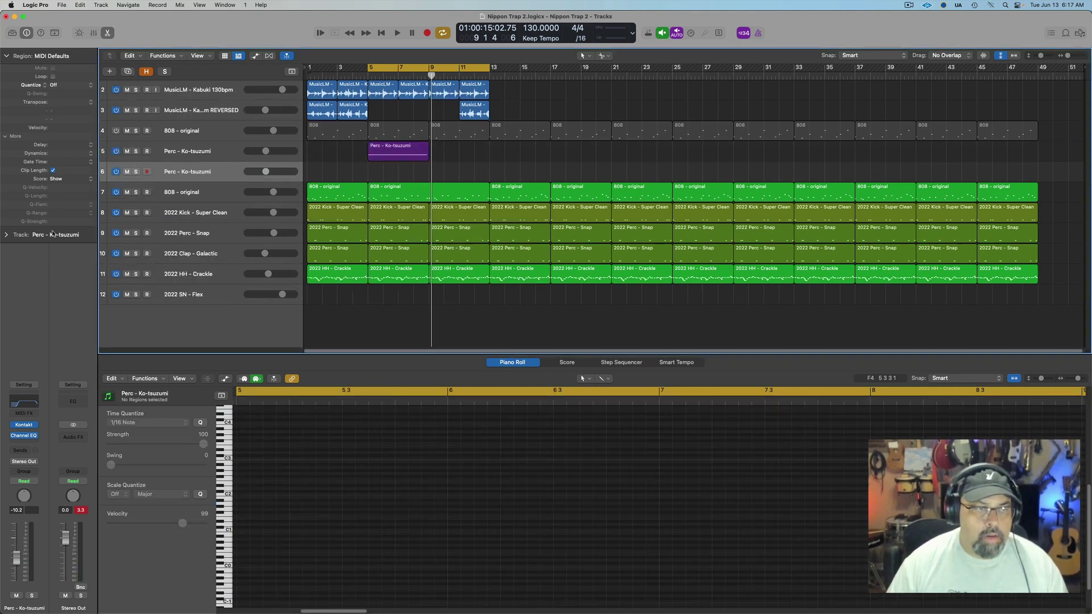
{"action": "left_click", "coordinate": [22, 430]}
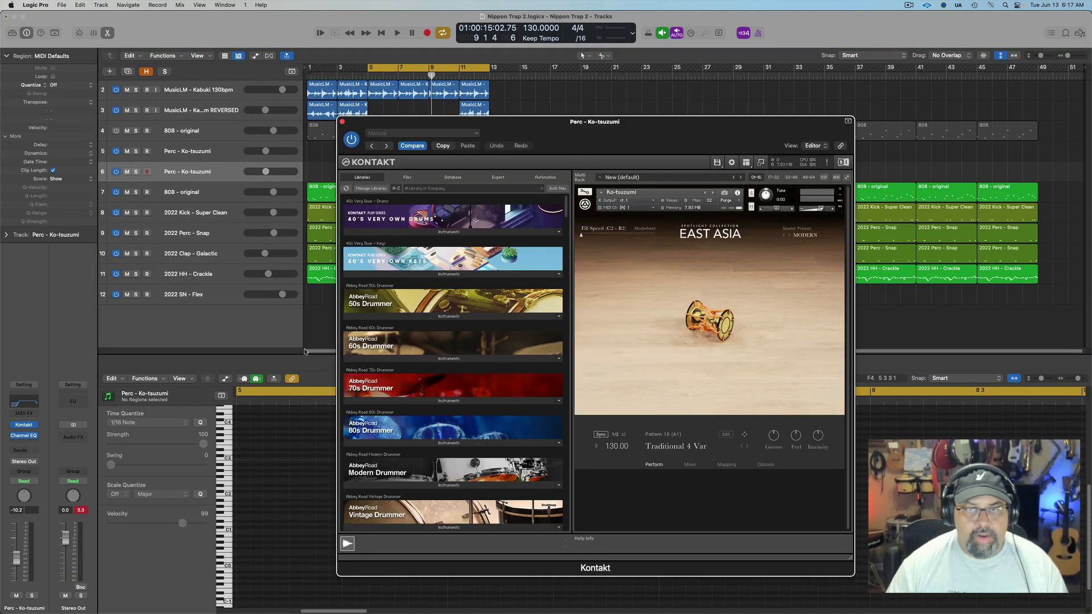
{"action": "left_click_drag", "start_coordinate": [566, 138], "coordinate": [530, 136]}
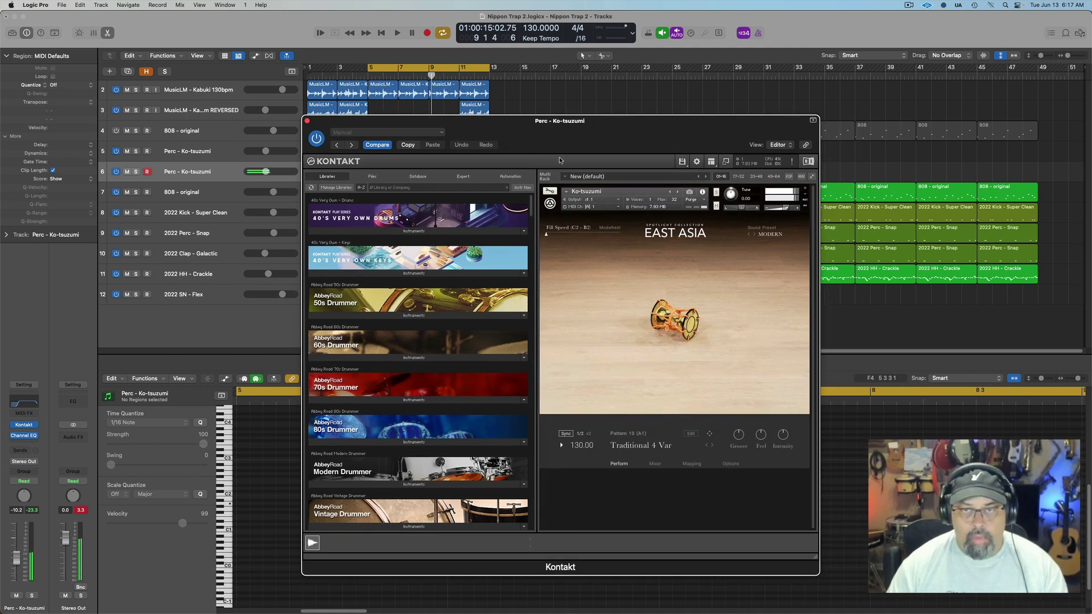
Replace the new track's Kontakt instrument with the Kakko drum and sync its pattern playback to the host tempo
{"action": "left_click", "coordinate": [670, 192]}
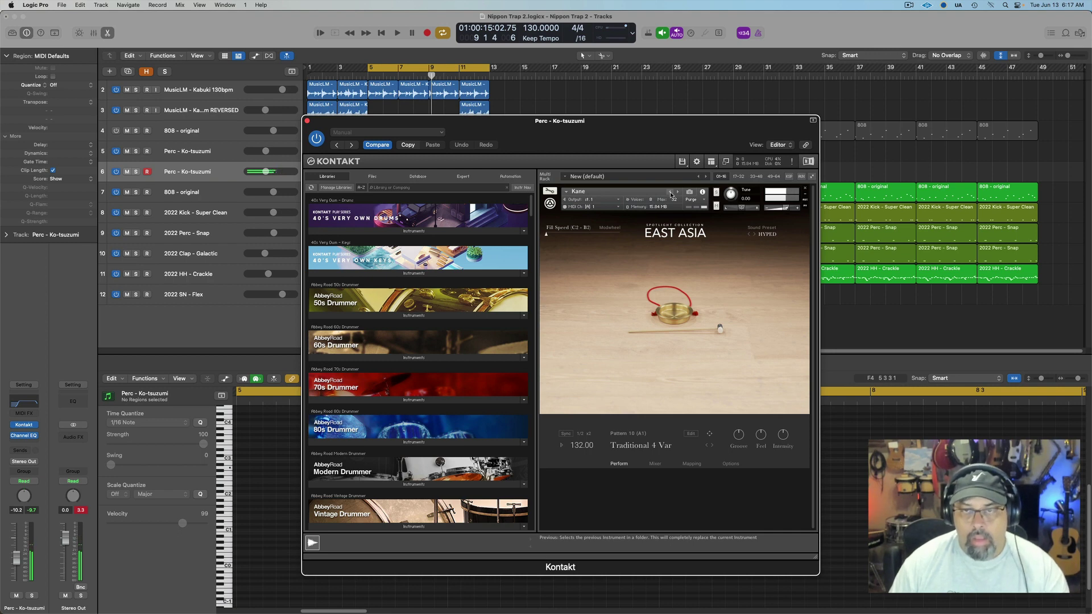
{"action": "left_click", "coordinate": [668, 193]}
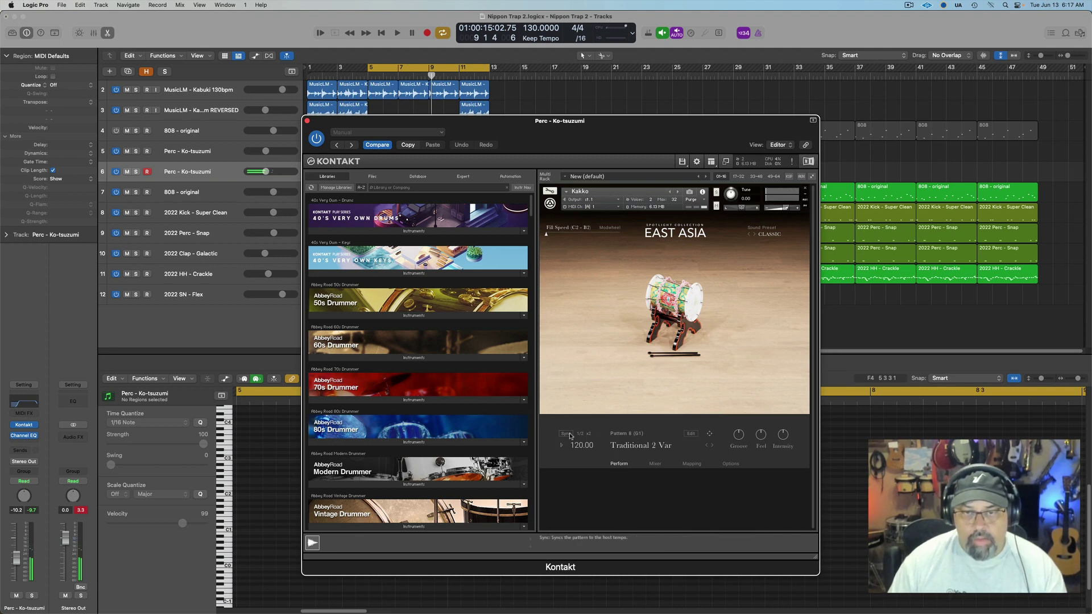
{"action": "left_click", "coordinate": [567, 434]}
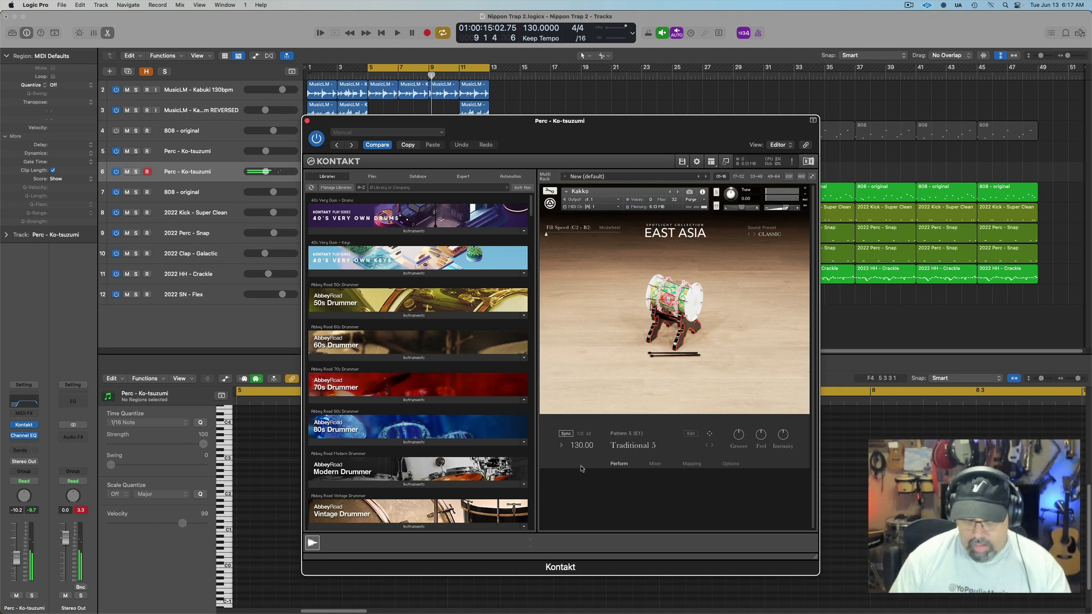
Record the Kakko pattern Traditional 5 over bars 5–9 on the duplicated percussion track and close the Kontakt window
{"action": "key", "text": "r"}
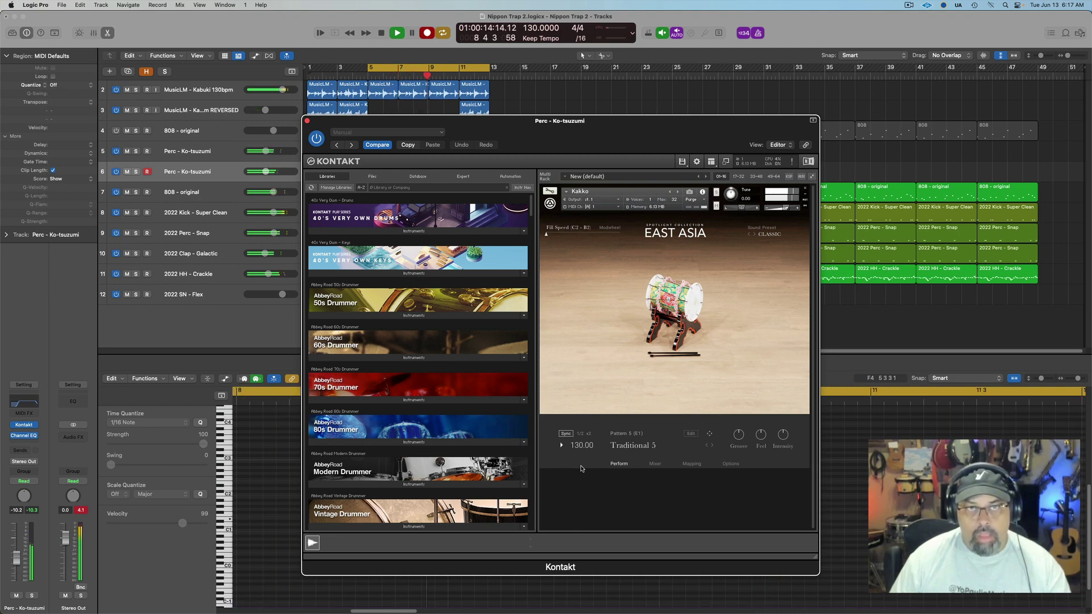
{"action": "key", "text": "space"}
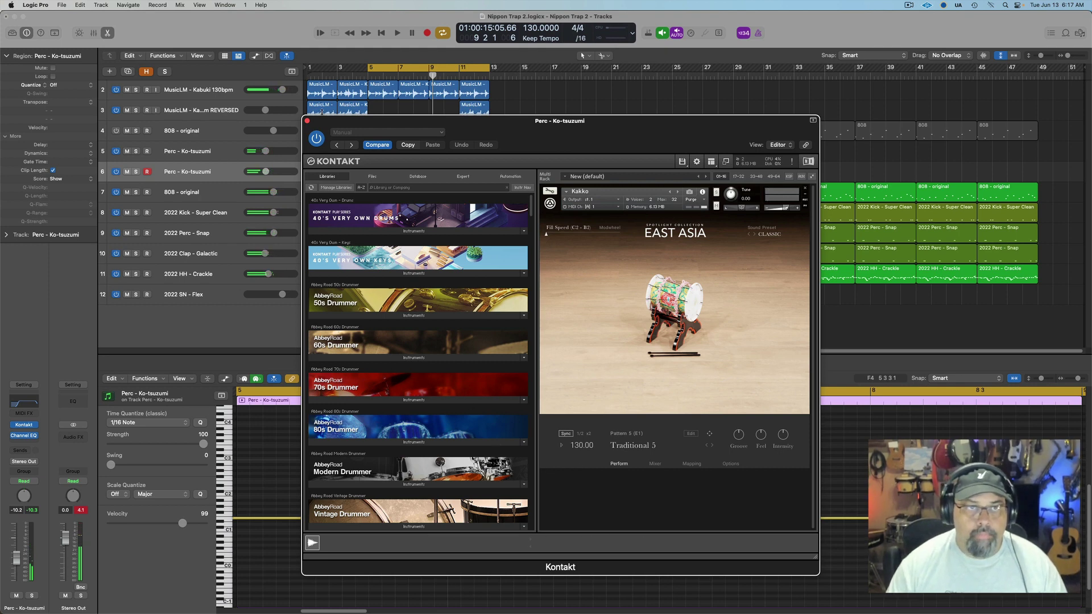
{"action": "left_click", "coordinate": [307, 121]}
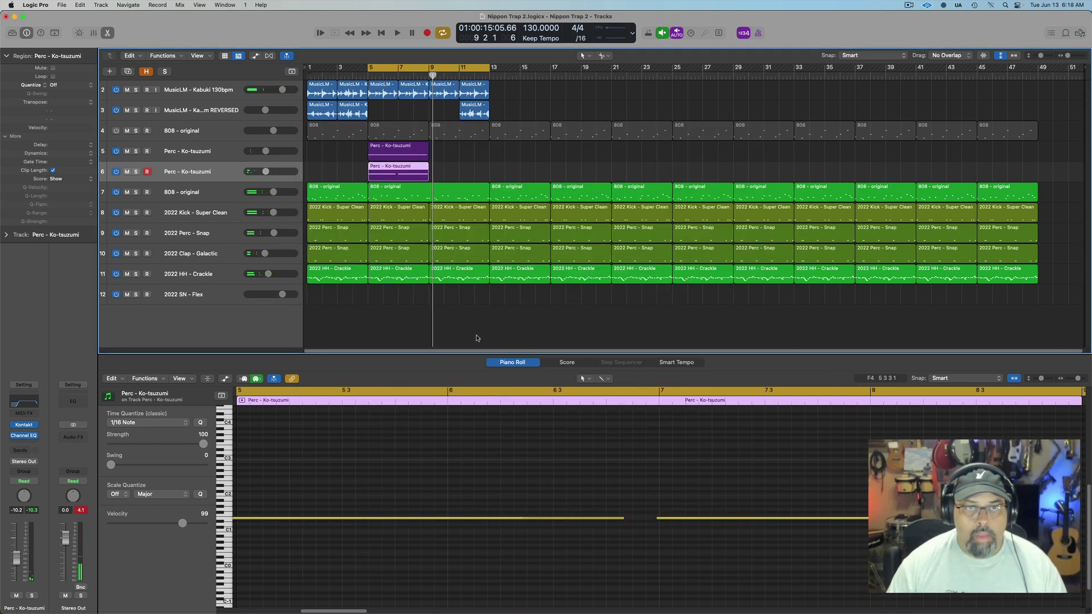
Quantize both notes in the track 6 Perc - Ko-tsuzumi region to 1/16 notes and repeat the region once over bars 9 to 12
{"action": "left_click", "coordinate": [436, 461]}
{"action": "key", "text": "super+a"}
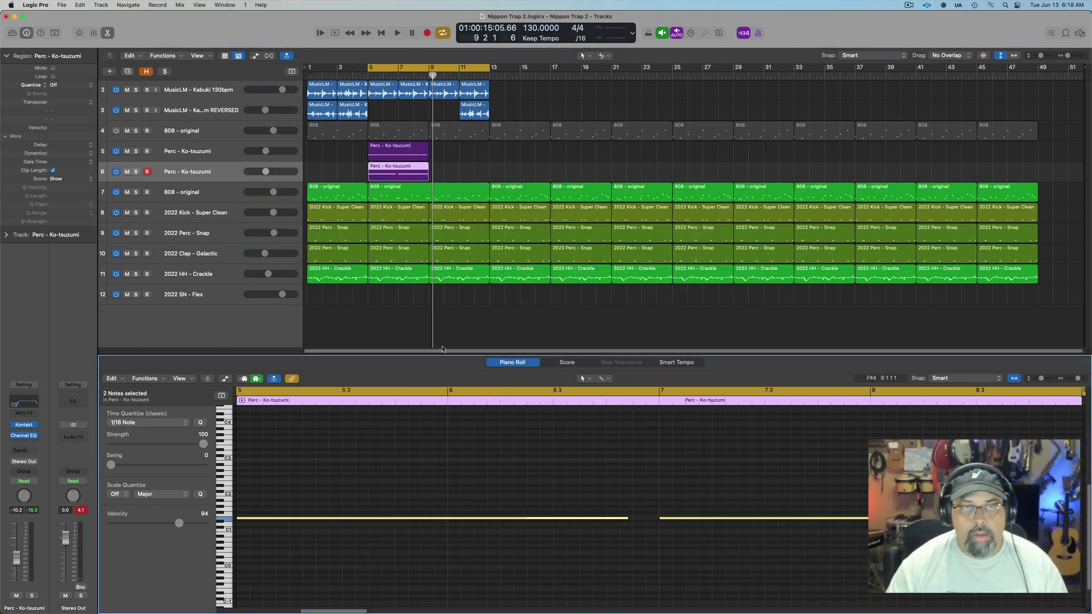
{"action": "key", "text": "space"}
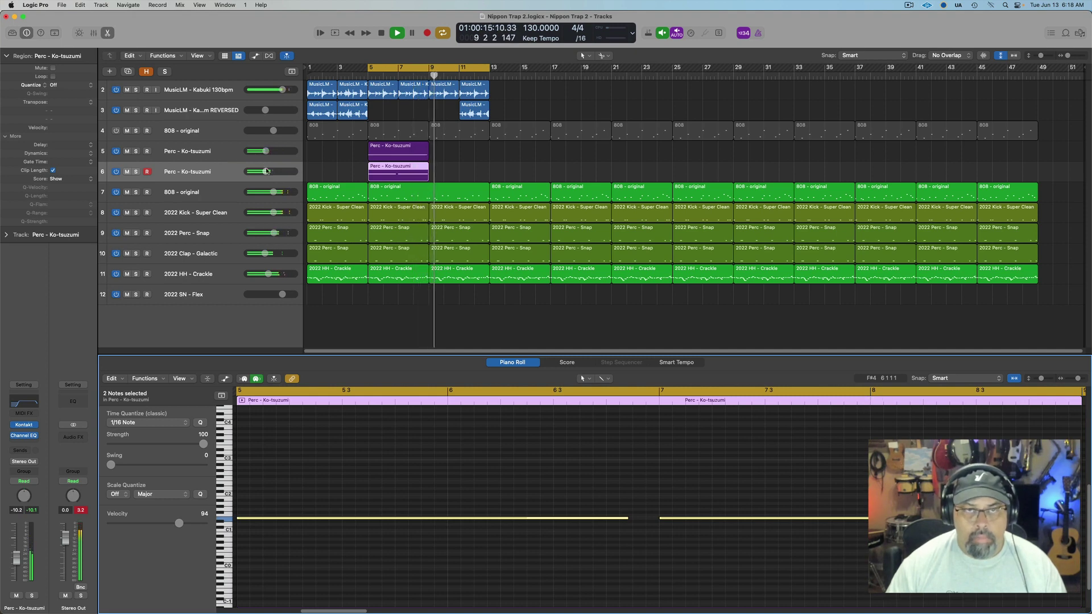
{"action": "key", "text": "space"}
{"action": "key", "text": "super+r"}
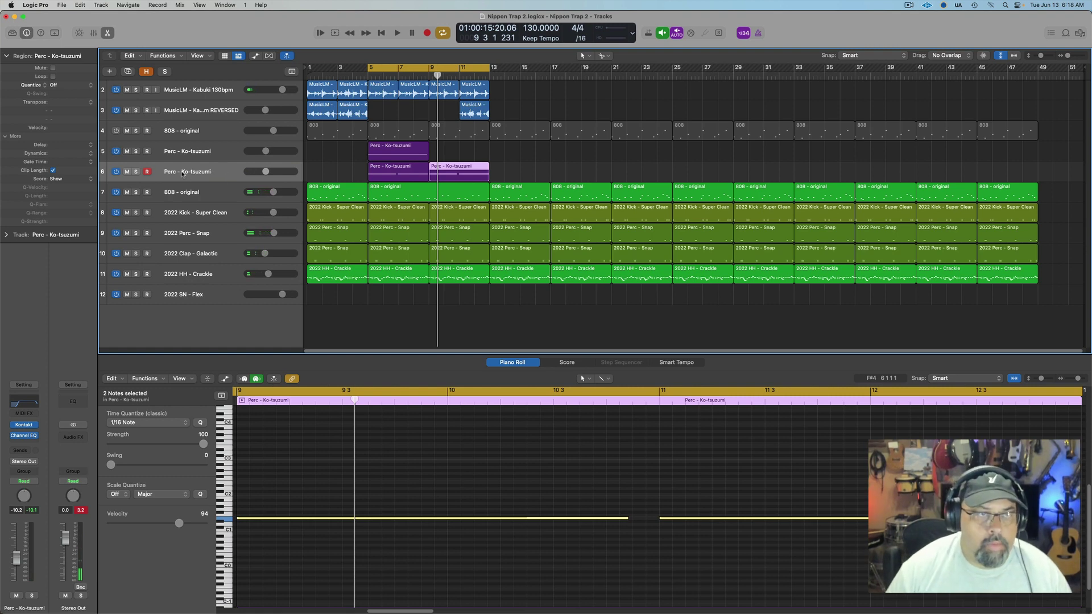
Check which Kontakt instrument track 6 uses and rename the track as Perc - Kakko
{"action": "left_click", "coordinate": [23, 424]}
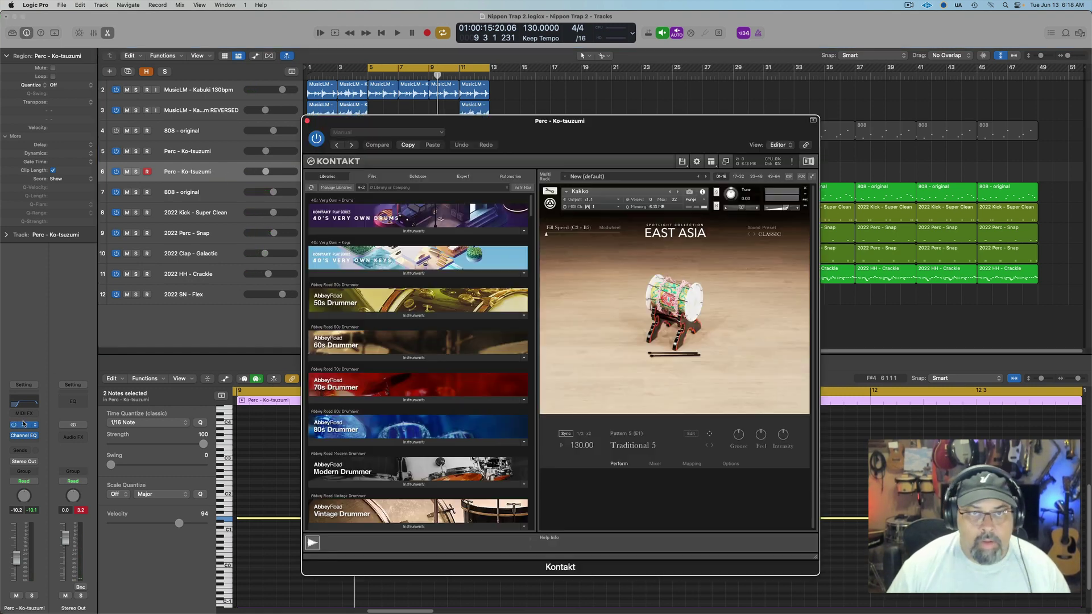
{"action": "left_click", "coordinate": [306, 120]}
{"action": "double_click", "coordinate": [193, 172]}
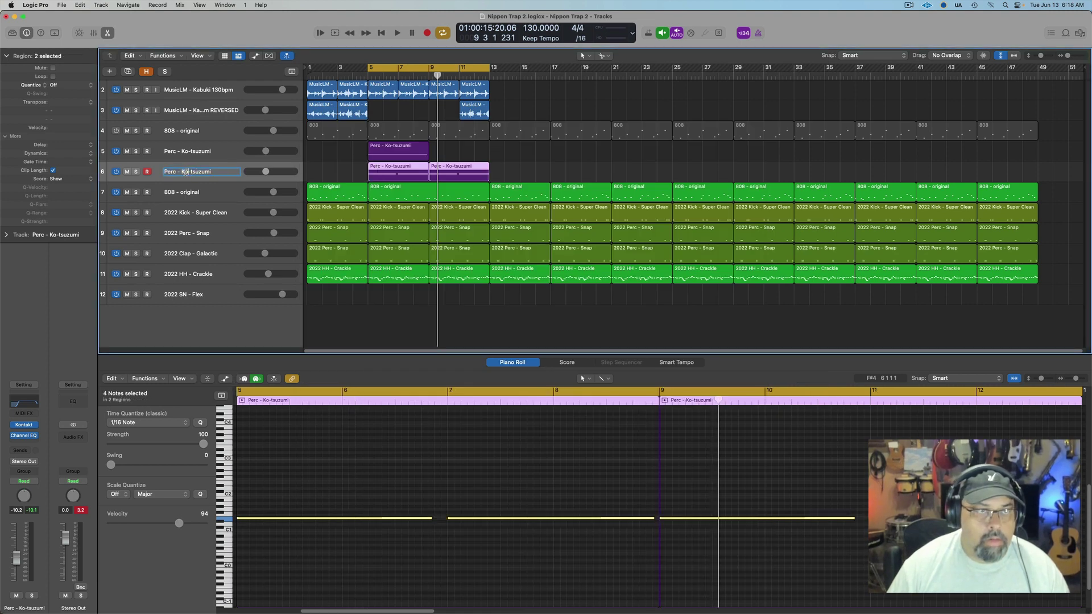
{"action": "type", "text": "Perc - K"}
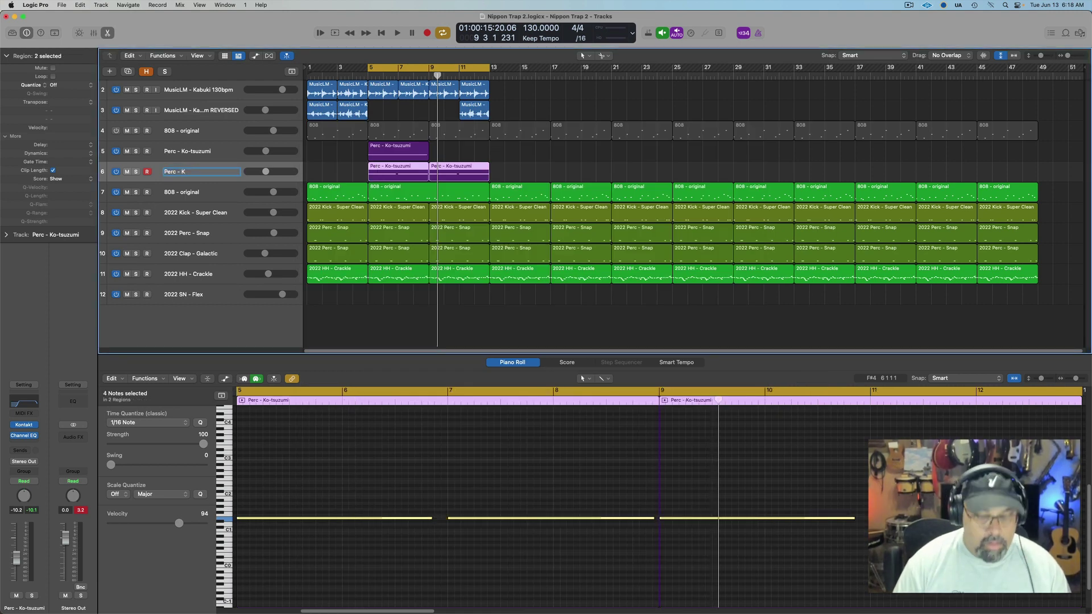
{"action": "type", "text": "akko"}
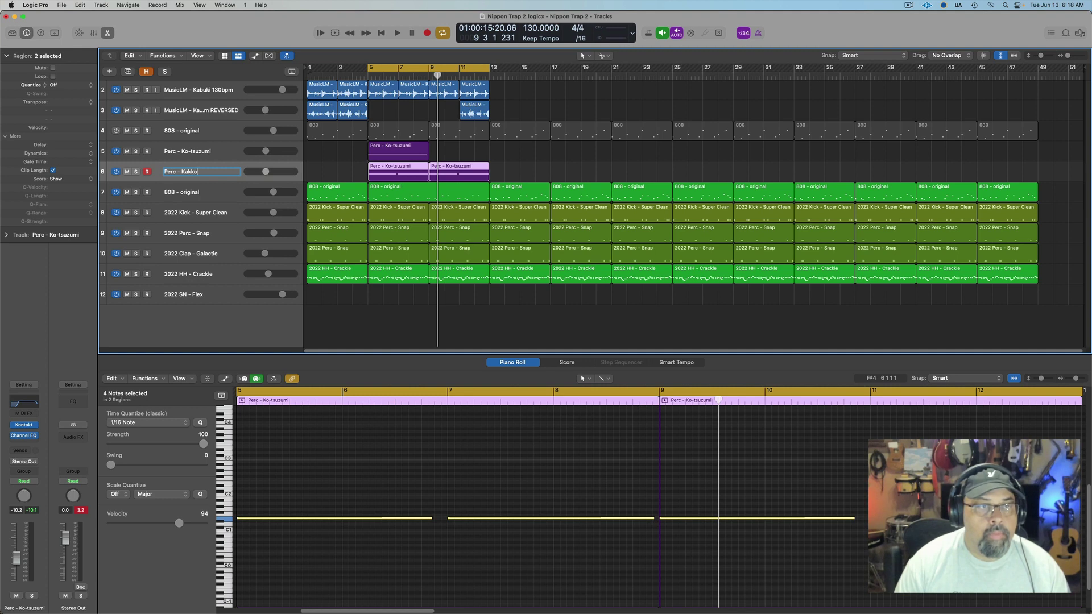
{"action": "key", "text": "Return"}
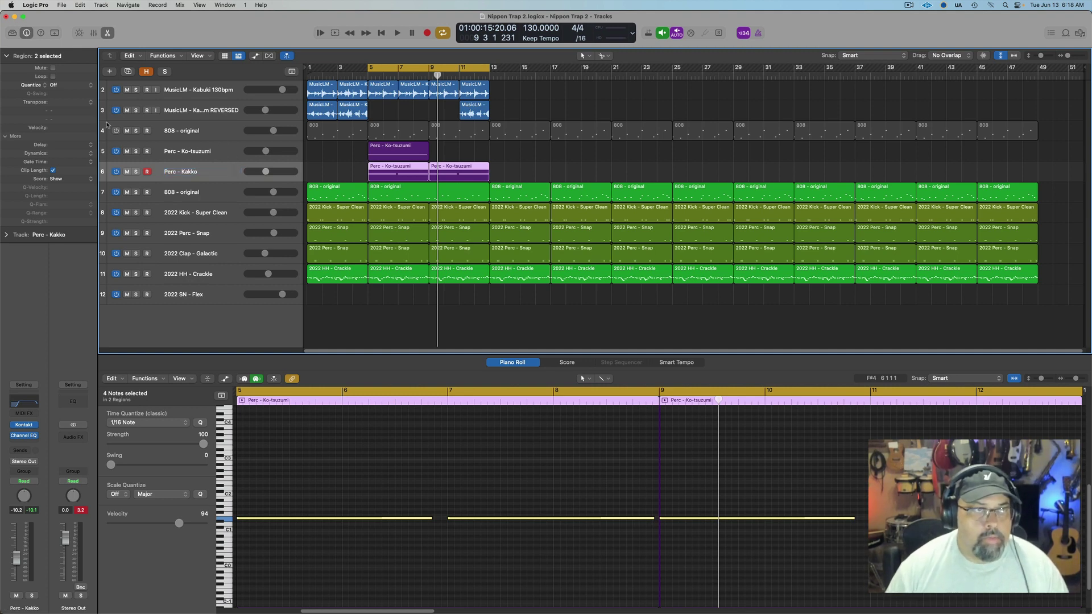
Duplicate the Perc - Kakko track, load Hichiriki.nki from the East Asia library into its Kontakt and show the instrument's keyboard
{"action": "left_click", "coordinate": [128, 72]}
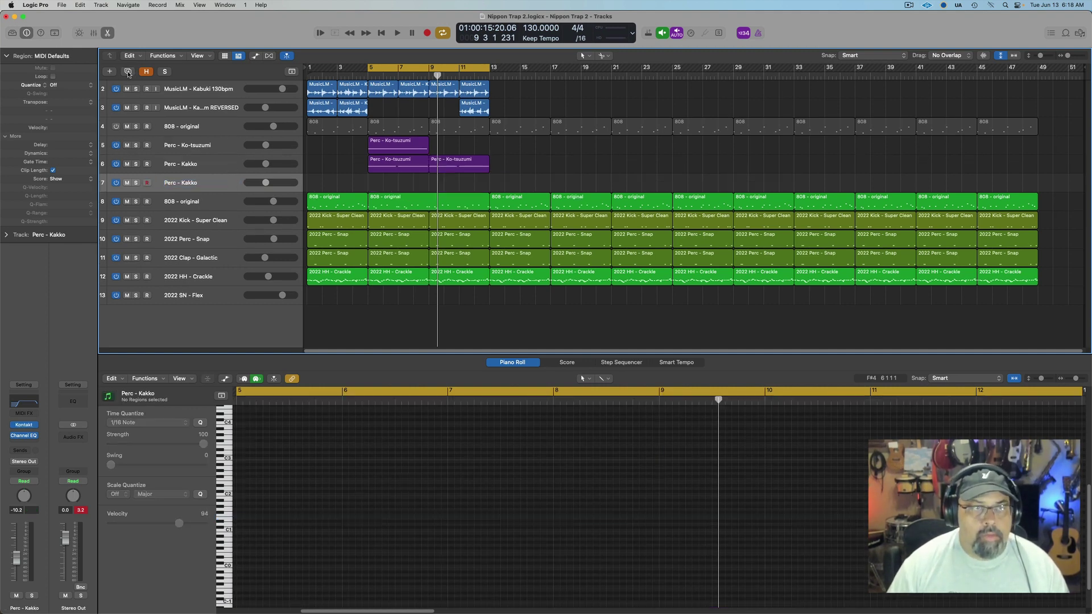
{"action": "left_click", "coordinate": [23, 425]}
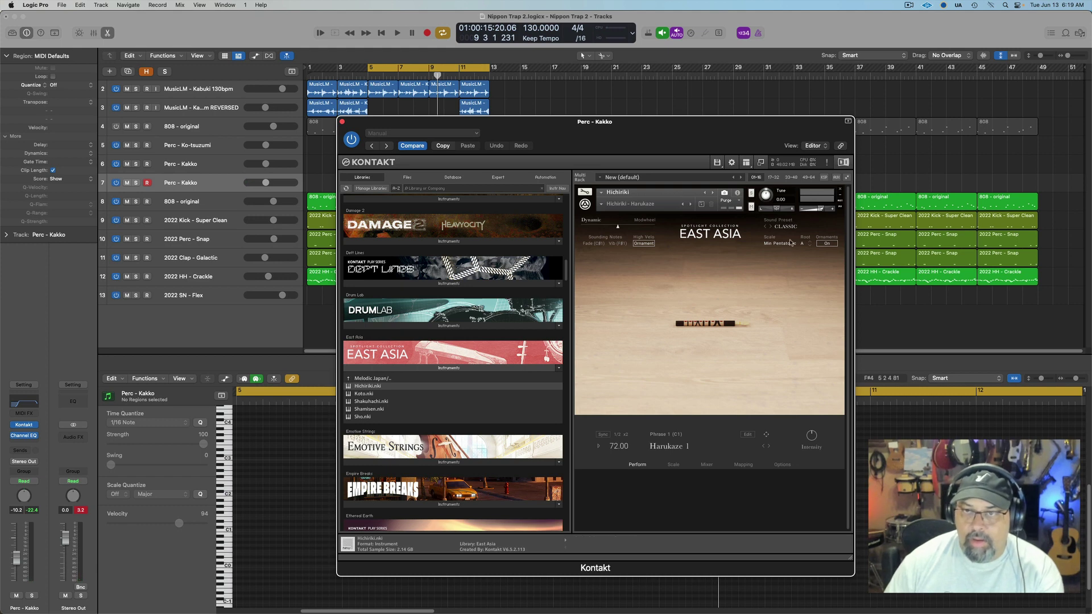
{"action": "left_click_drag", "start_coordinate": [765, 145], "coordinate": [601, 144]}
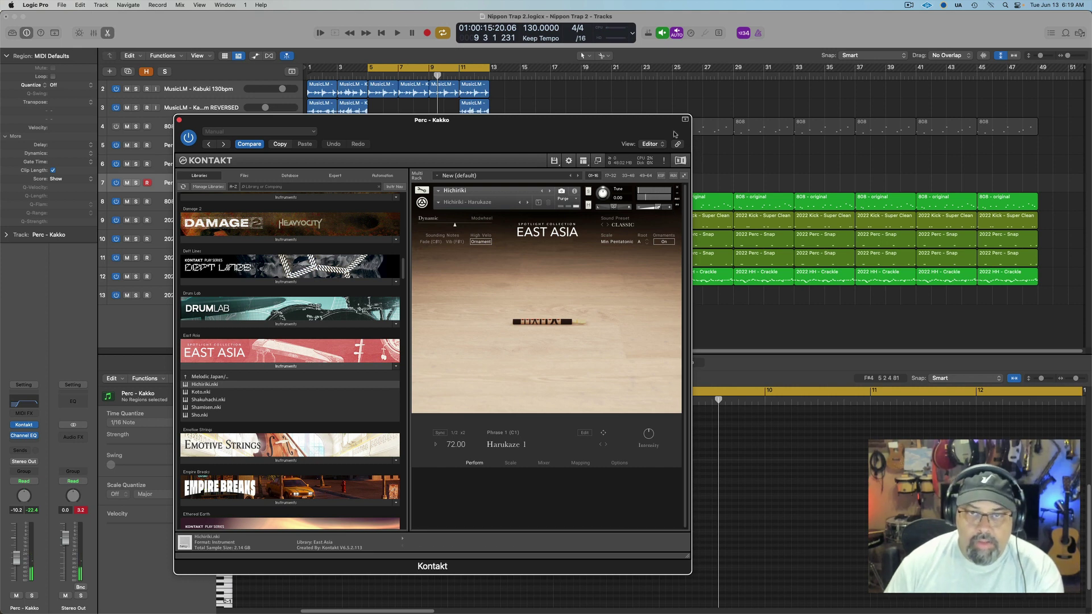
{"action": "left_click_drag", "start_coordinate": [606, 124], "coordinate": [628, 121]}
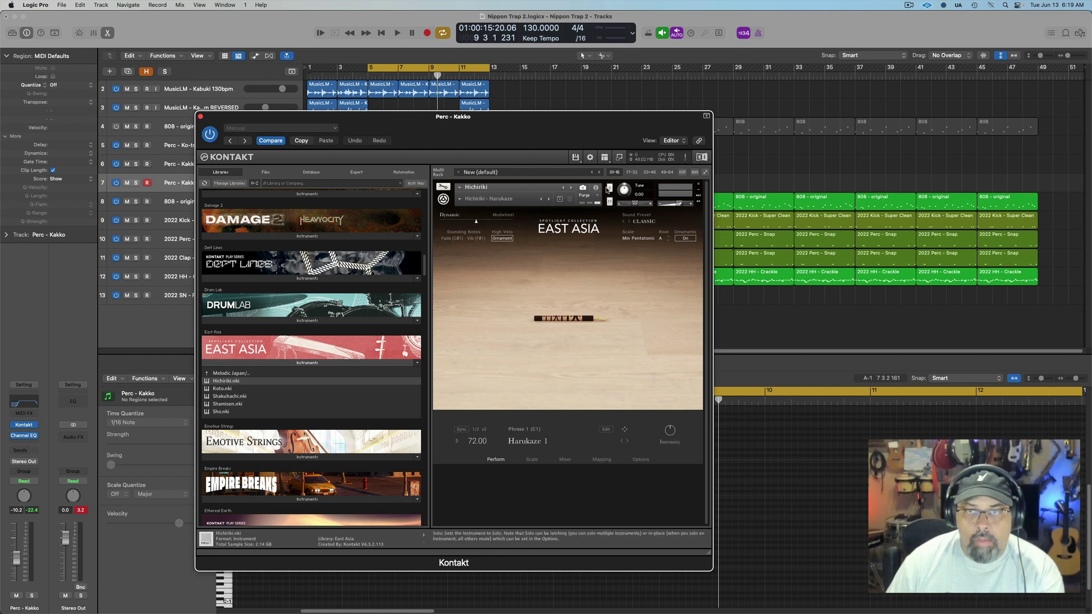
{"action": "left_click", "coordinate": [607, 190]}
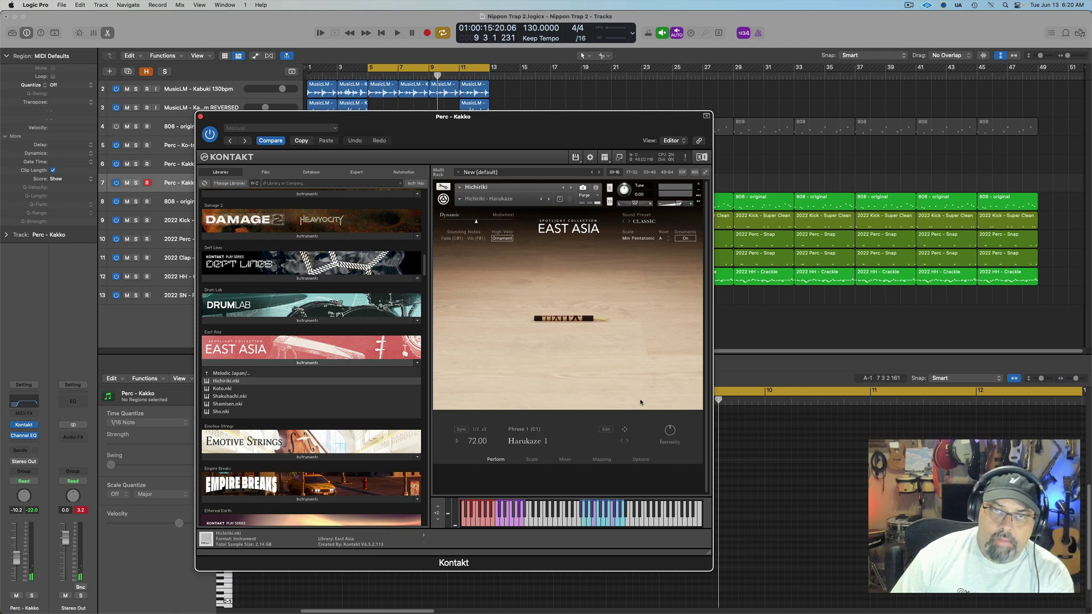
{"action": "left_click_drag", "start_coordinate": [538, 121], "coordinate": [602, 144]}
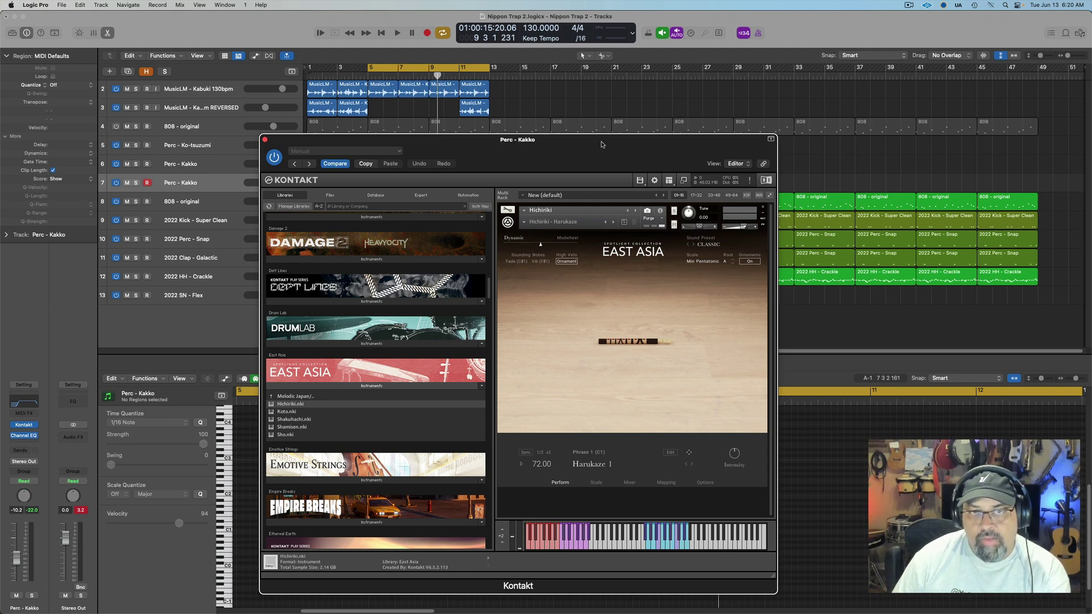
{"action": "left_click", "coordinate": [265, 140]}
Record a Hichiriki flute melody on the new track over the cycled bars 5 to 12
{"action": "key", "text": "space"}
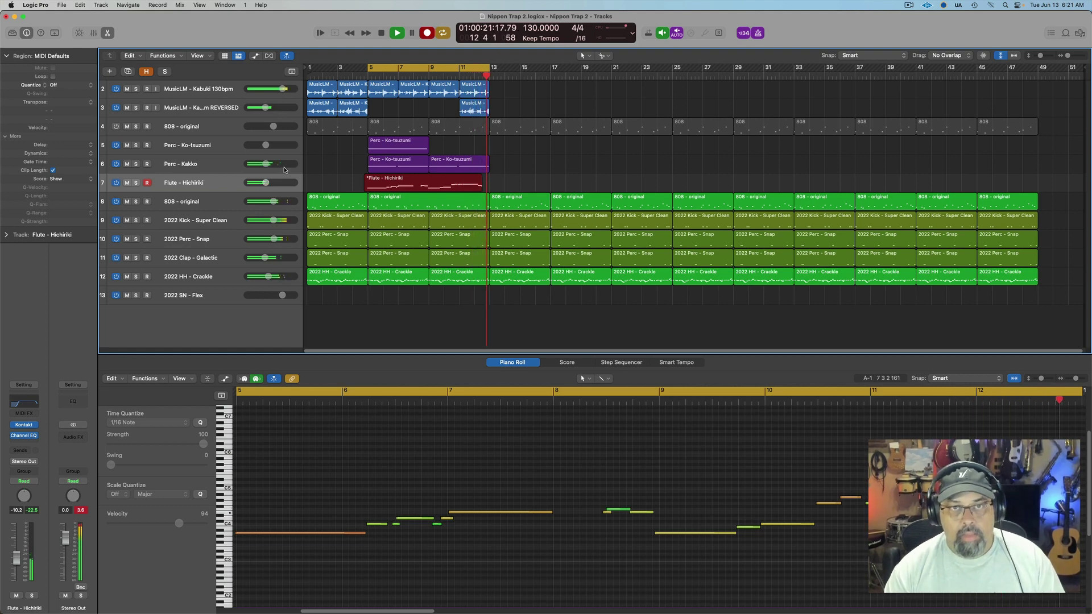
{"action": "key", "text": "space"}
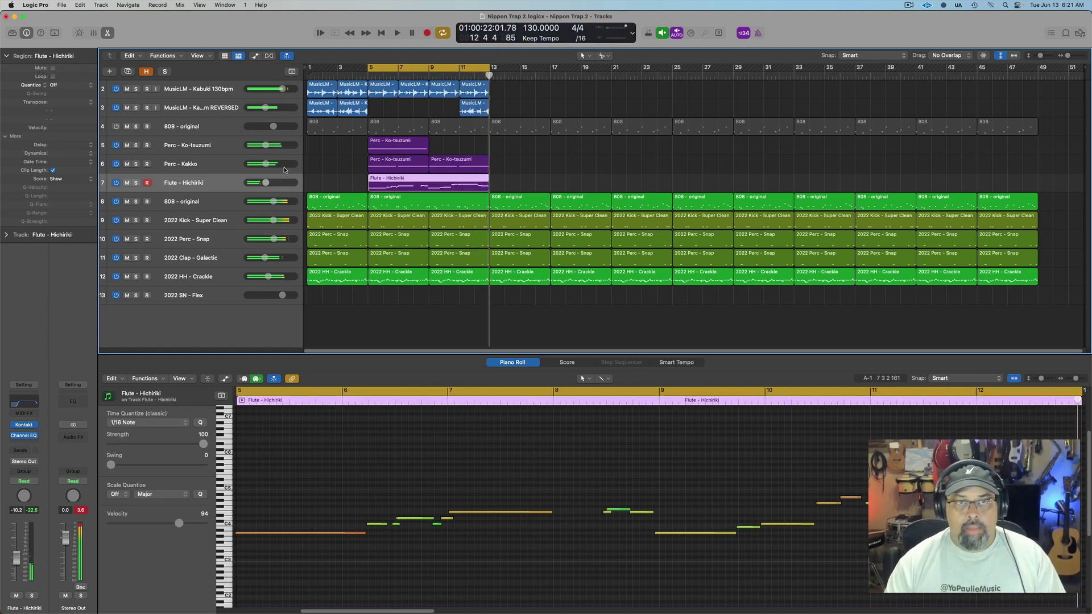
Quantize the recorded flute notes group by group to 1/16 notes and set the long bar 9 note to start on the bar line
{"action": "left_click", "coordinate": [411, 569]}
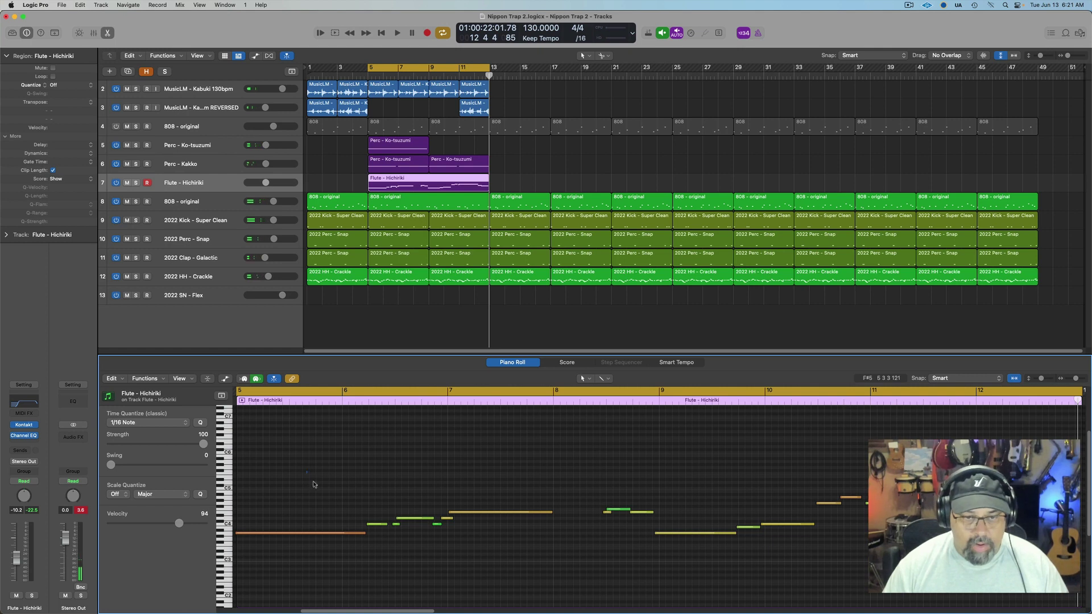
{"action": "left_click_drag", "start_coordinate": [305, 471], "coordinate": [374, 539]}
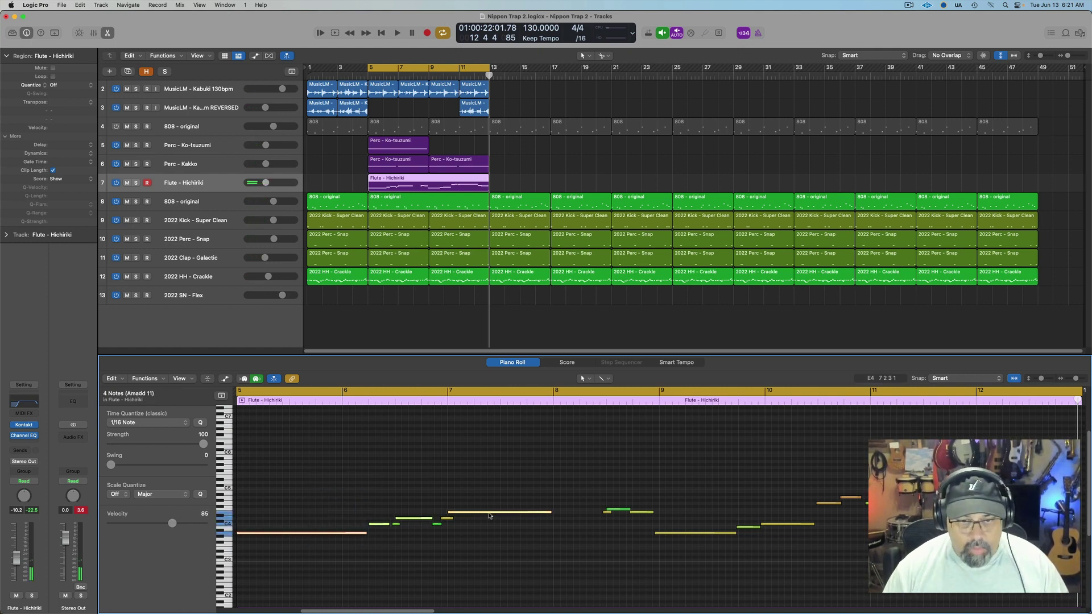
{"action": "left_click", "coordinate": [439, 524]}
{"action": "left_click_drag", "start_coordinate": [624, 491], "coordinate": [678, 545]}
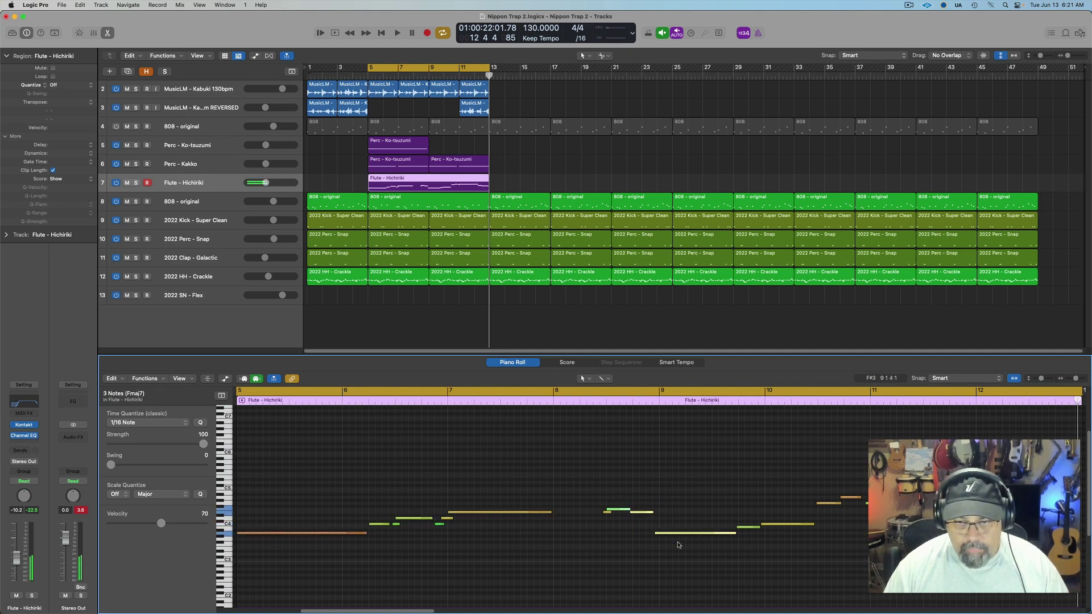
{"action": "left_click_drag", "start_coordinate": [739, 520], "coordinate": [788, 546]}
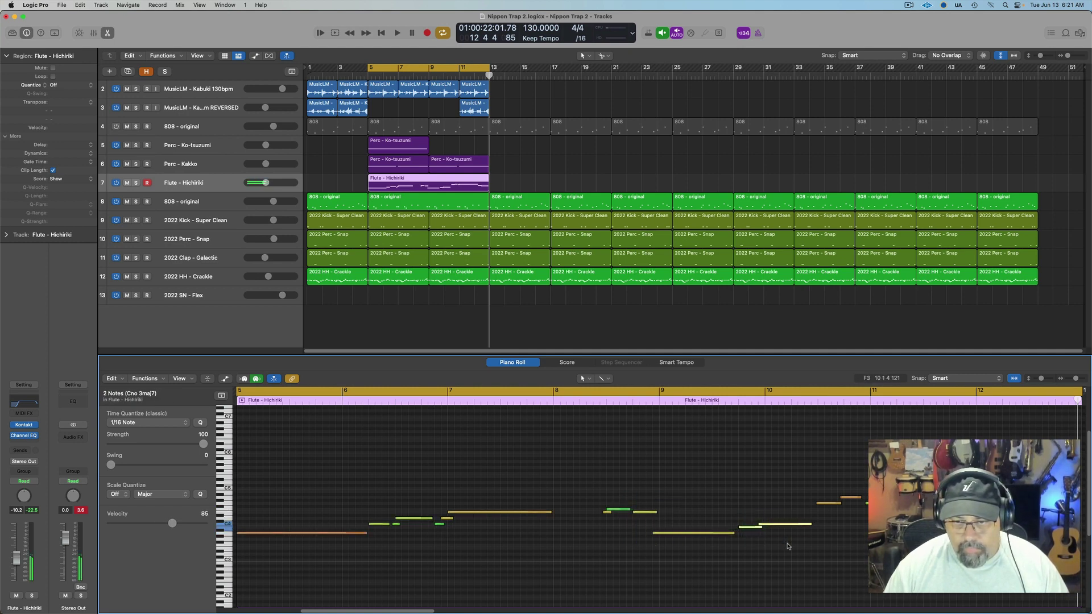
{"action": "left_click", "coordinate": [679, 555]}
{"action": "left_click_drag", "start_coordinate": [655, 535], "coordinate": [659, 536]}
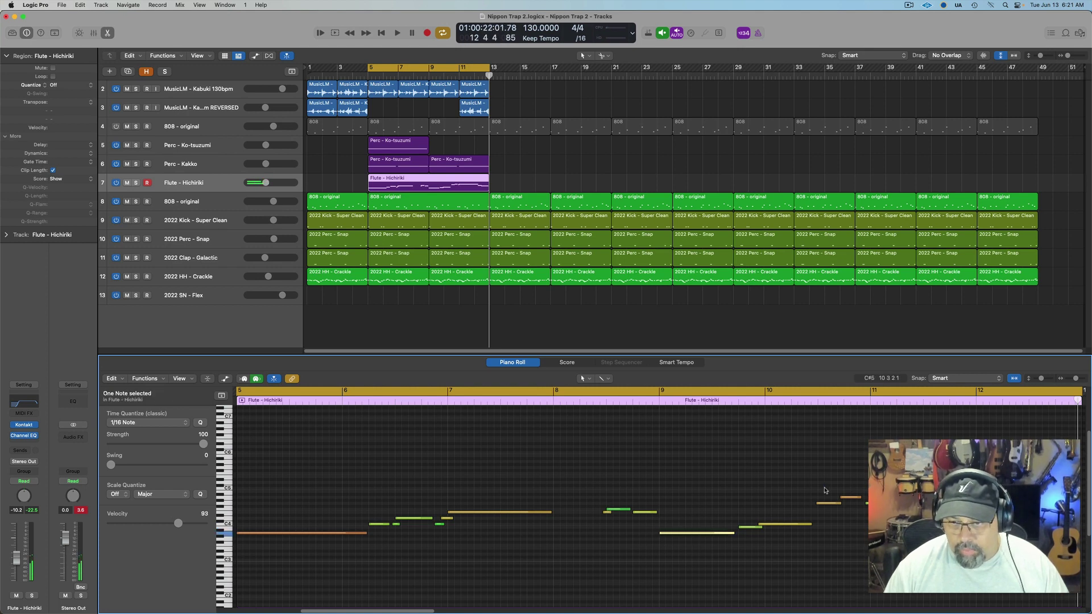
{"action": "left_click_drag", "start_coordinate": [825, 490], "coordinate": [845, 510]}
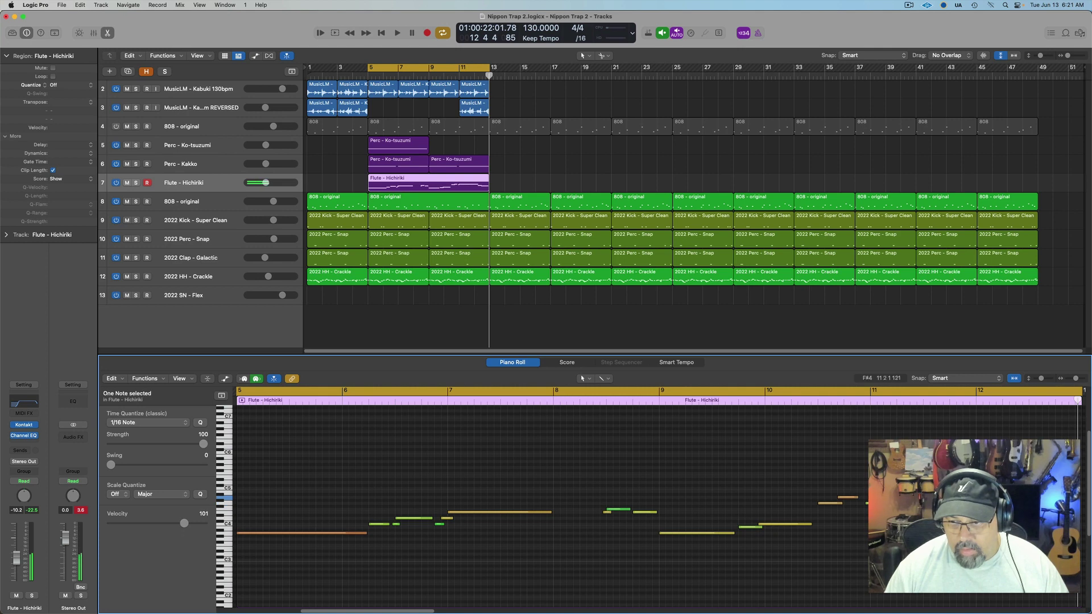
{"action": "left_click_drag", "start_coordinate": [1019, 498], "coordinate": [1012, 524]}
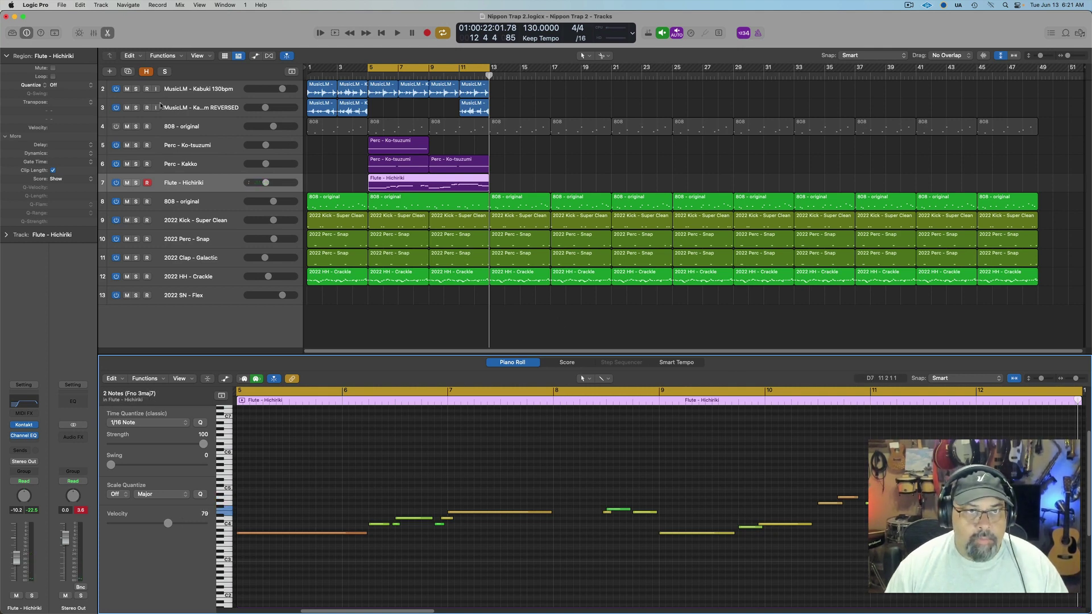
Mute the two MusicLM Kabuki audio tracks and play back the flute with the percussion and drums
{"action": "left_click", "coordinate": [127, 89]}
{"action": "left_click", "coordinate": [127, 107]}
{"action": "key", "text": "space"}
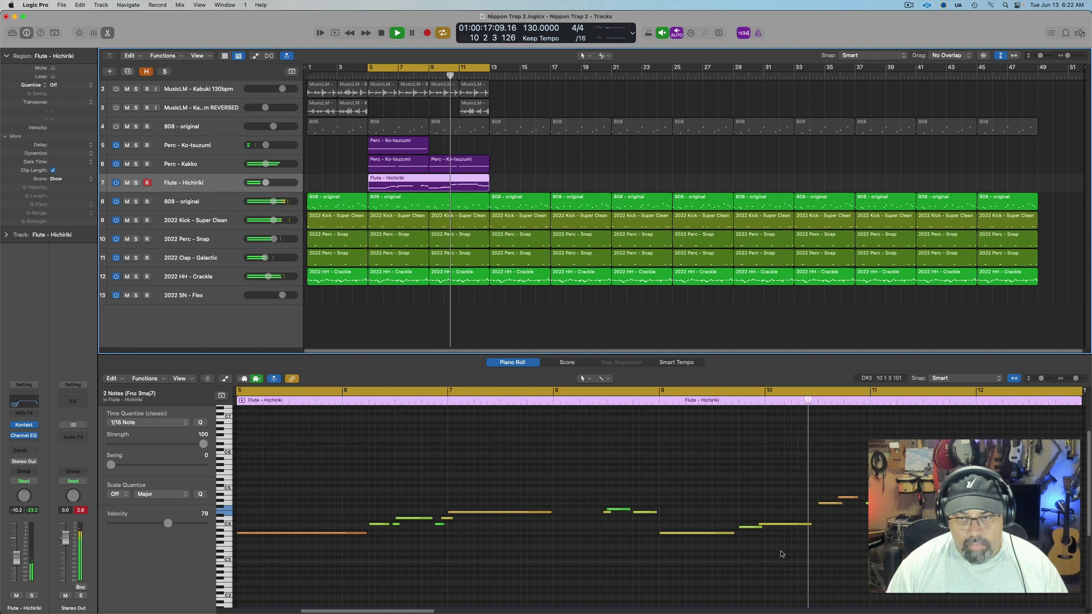
Stop playback and trim the start of the long flute note at bar 10 to the bar line
{"action": "left_click", "coordinate": [762, 534]}
{"action": "key", "text": "space"}
{"action": "left_click_drag", "start_coordinate": [759, 522], "coordinate": [764, 526]}
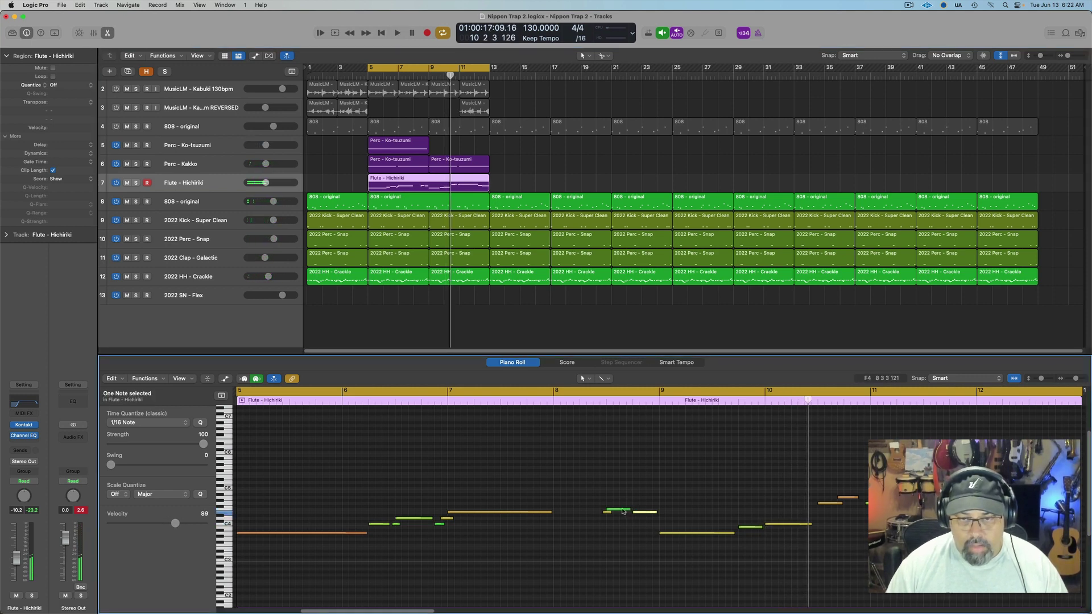
Rework the bar 8 flute phrase: remove the very short E4, lower the following note to E4 and raise the last one to F4
{"action": "left_click", "coordinate": [620, 510]}
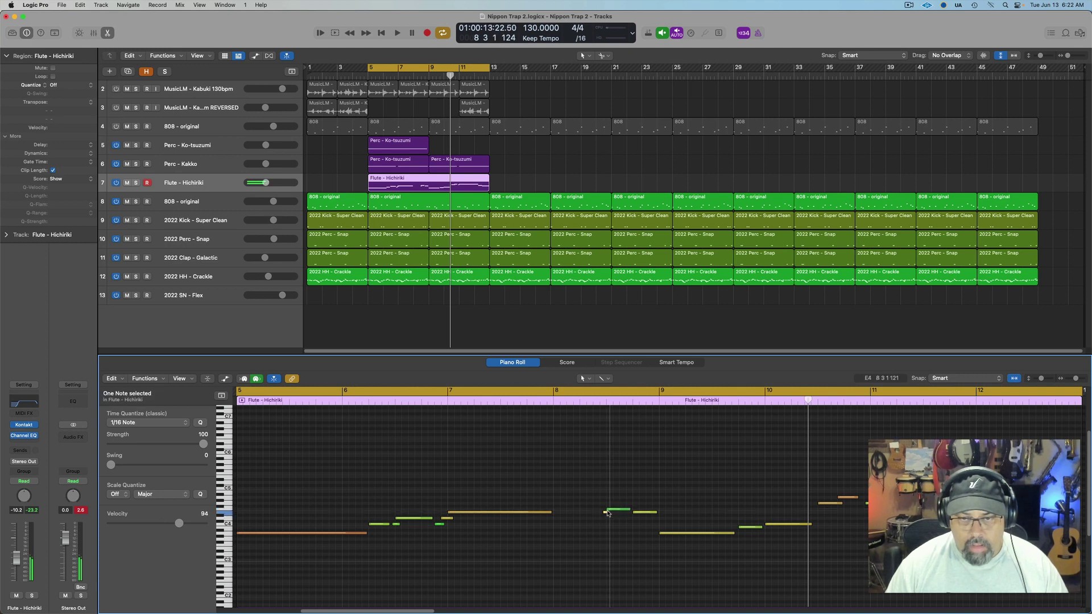
{"action": "left_click_drag", "start_coordinate": [607, 512], "coordinate": [606, 513]}
{"action": "key", "text": "space"}
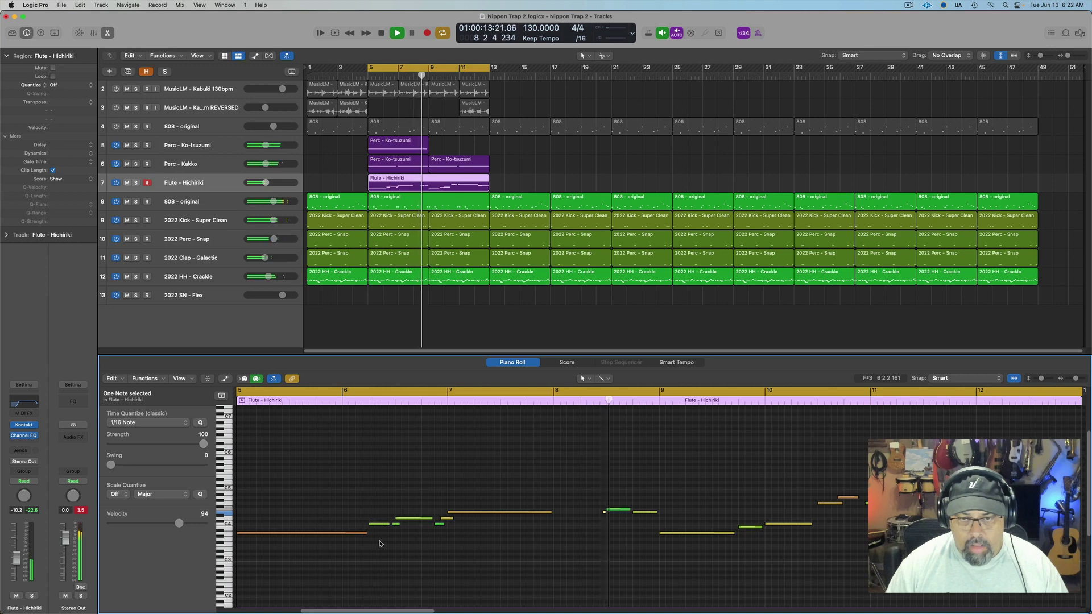
{"action": "left_click", "coordinate": [624, 537]}
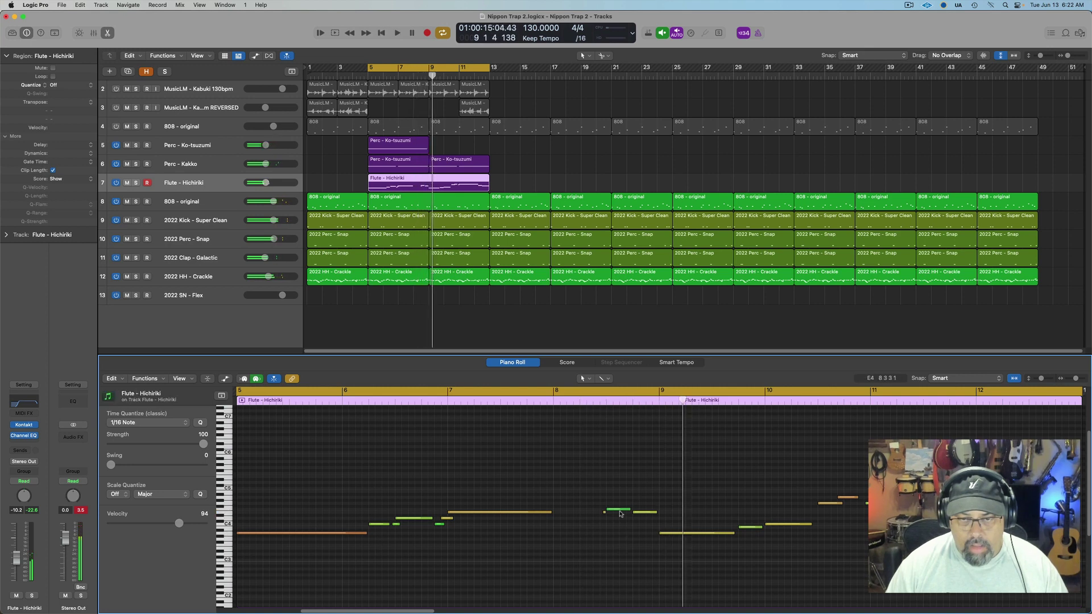
{"action": "left_click", "coordinate": [621, 512]}
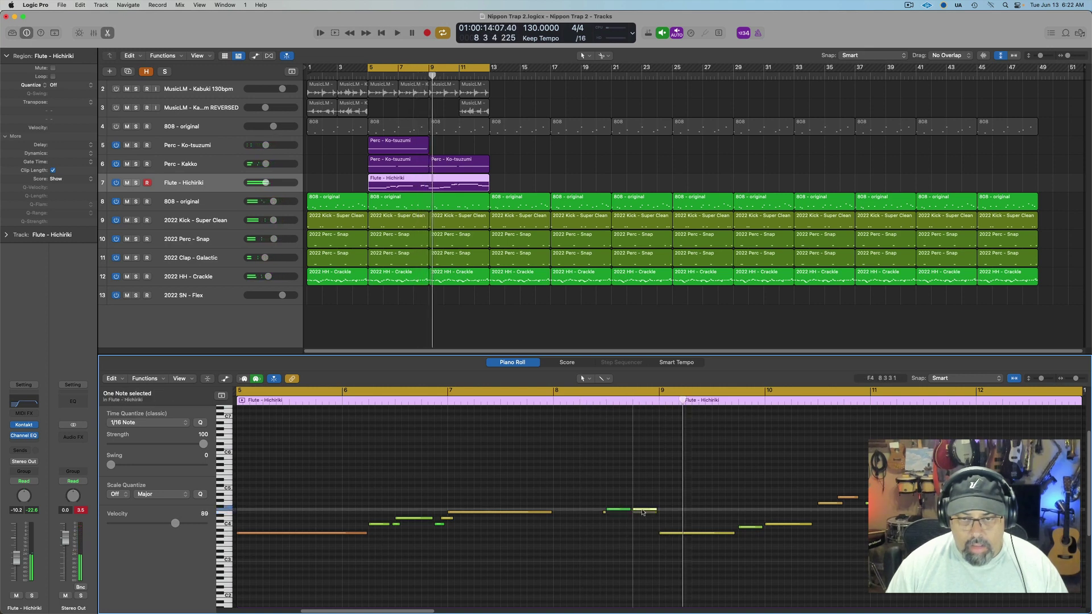
{"action": "left_click_drag", "start_coordinate": [618, 511], "coordinate": [637, 511]}
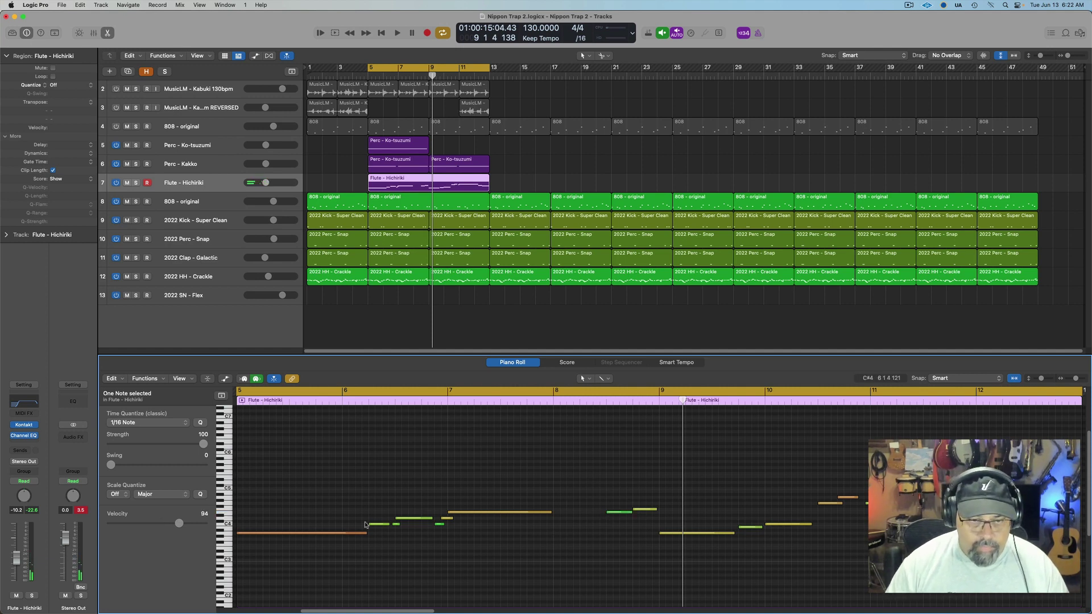
Shorten the long opening flute note so it ends at bar 6, and play back the change
{"action": "left_click_drag", "start_coordinate": [364, 533], "coordinate": [344, 533]}
{"action": "key", "text": "space"}
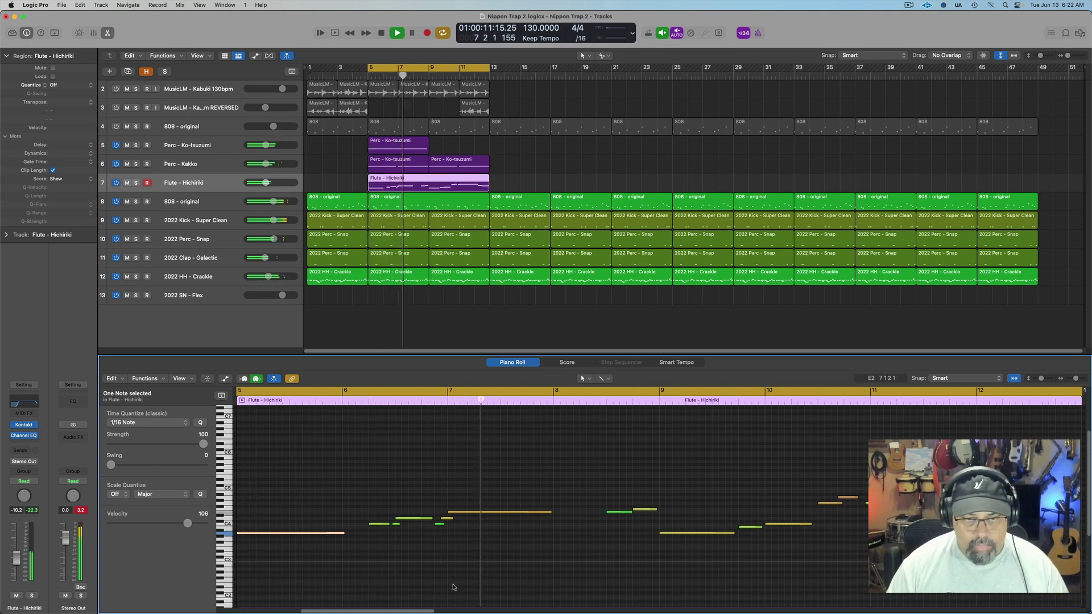
{"action": "key", "text": "space"}
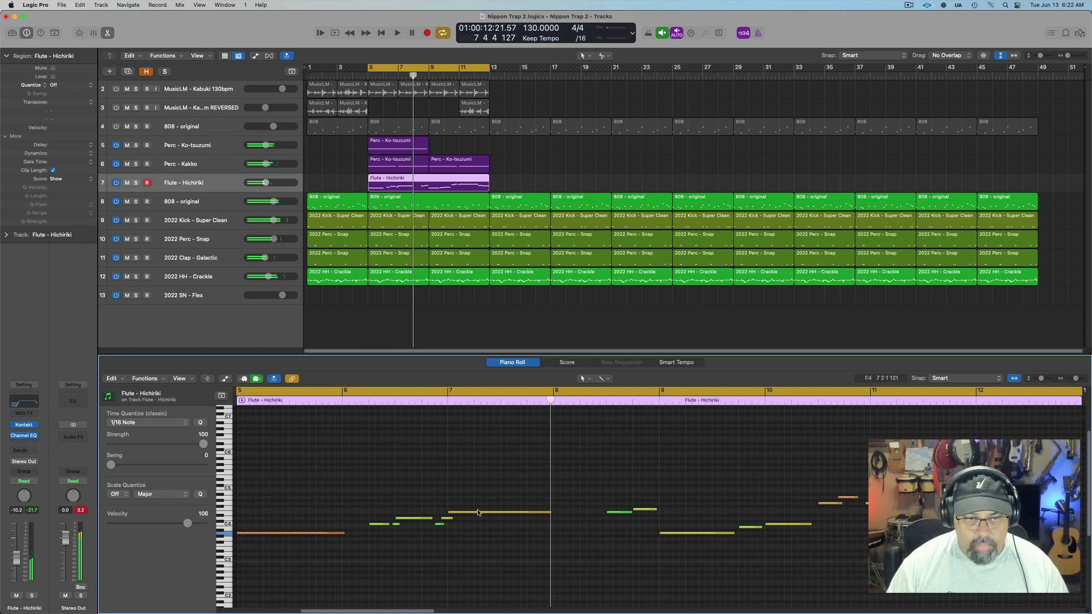
Try the long bar 7 flute note at D#4, audition the short note before it and replay the phrase
{"action": "left_click", "coordinate": [477, 514]}
{"action": "left_click", "coordinate": [477, 513]}
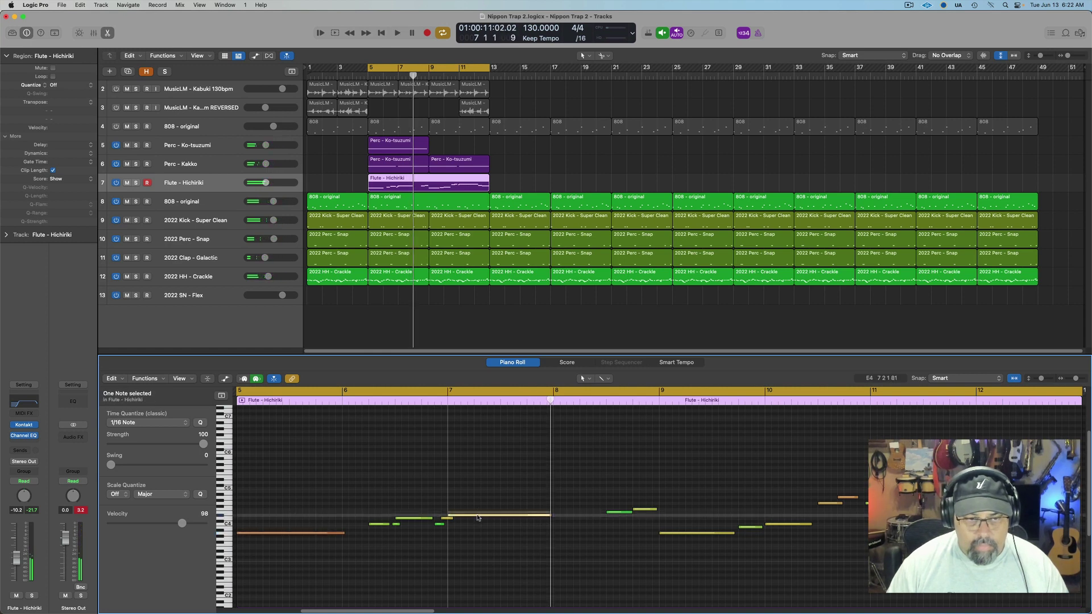
{"action": "left_click", "coordinate": [447, 517]}
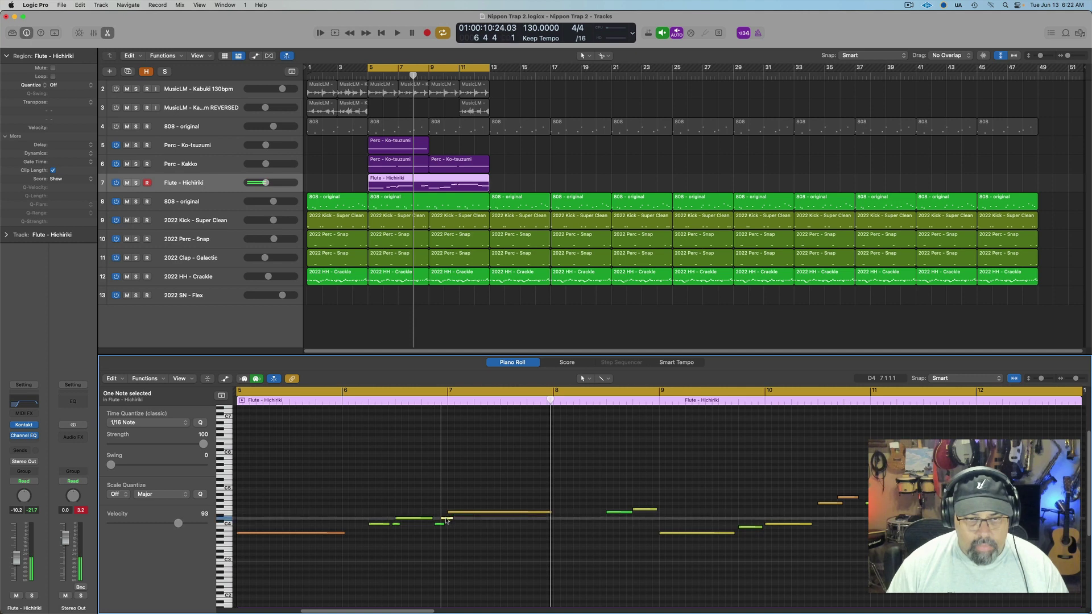
{"action": "key", "text": "space"}
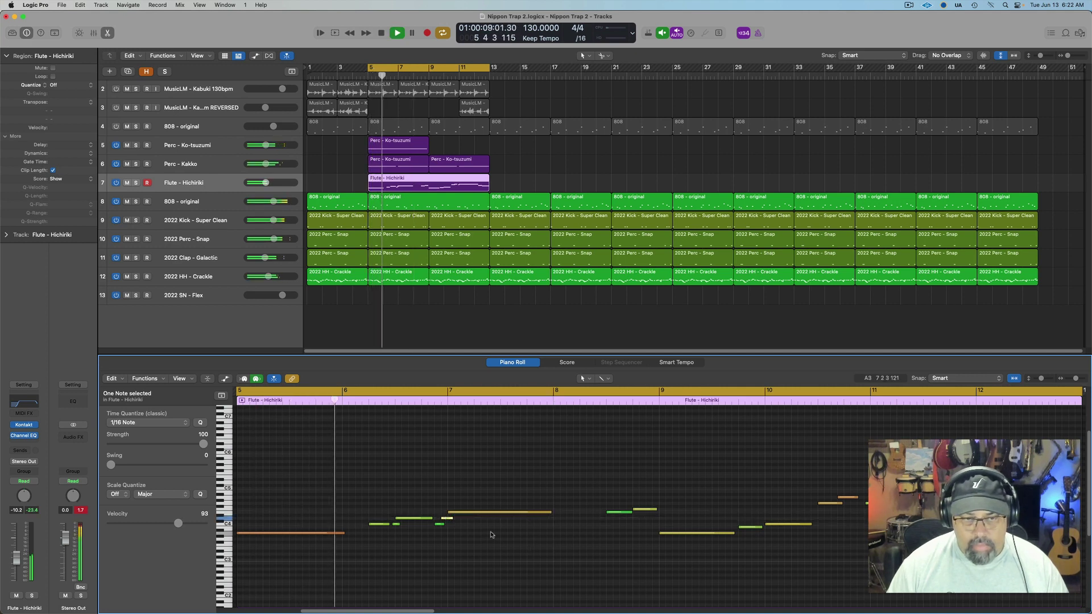
Lengthen the opening flute note past bar 6 until it meets the next note at beat 2, and play back the phrase
{"action": "key", "text": "space"}
{"action": "left_click_drag", "start_coordinate": [345, 535], "coordinate": [354, 534]}
{"action": "key", "text": "space"}
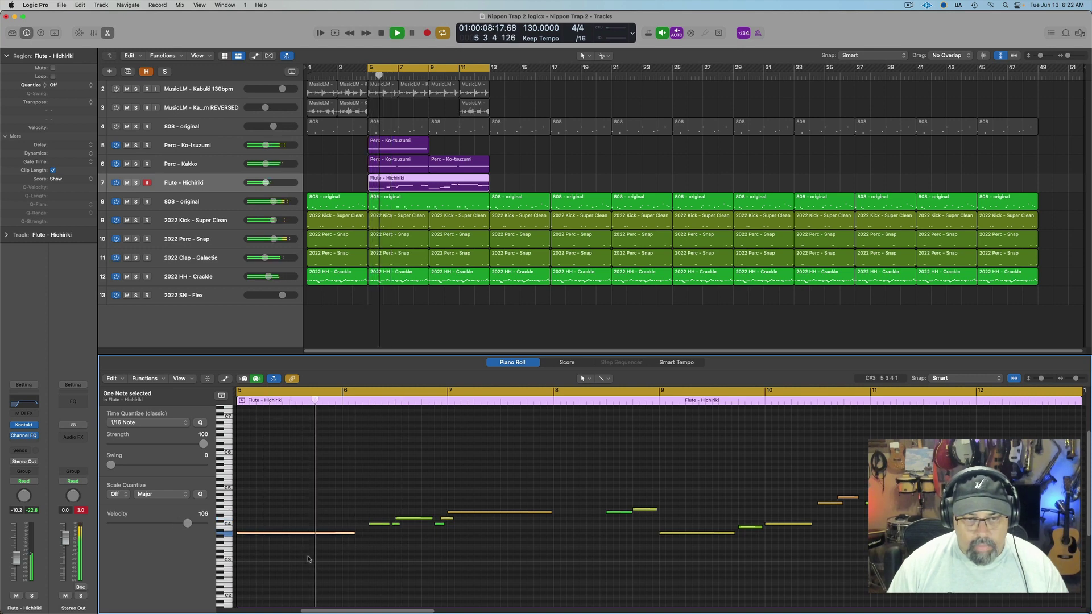
{"action": "key", "text": "space"}
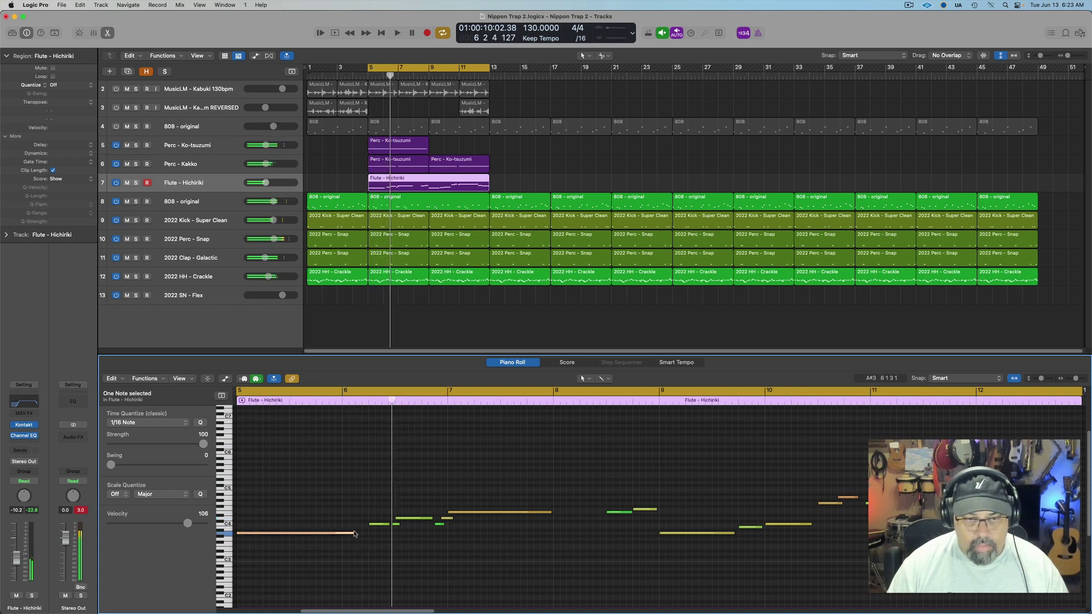
{"action": "left_click_drag", "start_coordinate": [354, 533], "coordinate": [368, 533]}
{"action": "key", "text": "space"}
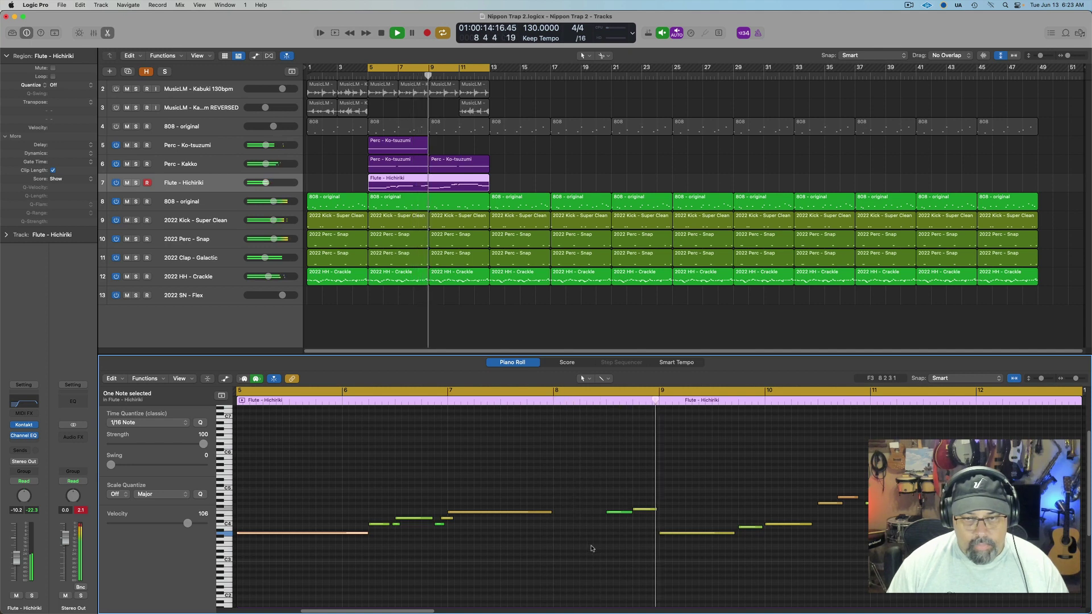
Raise the last flute note of bar 8 by one semitone to F#4 and play back the change
{"action": "key", "text": "space"}
{"action": "left_click_drag", "start_coordinate": [647, 511], "coordinate": [647, 509]}
{"action": "key", "text": "space"}
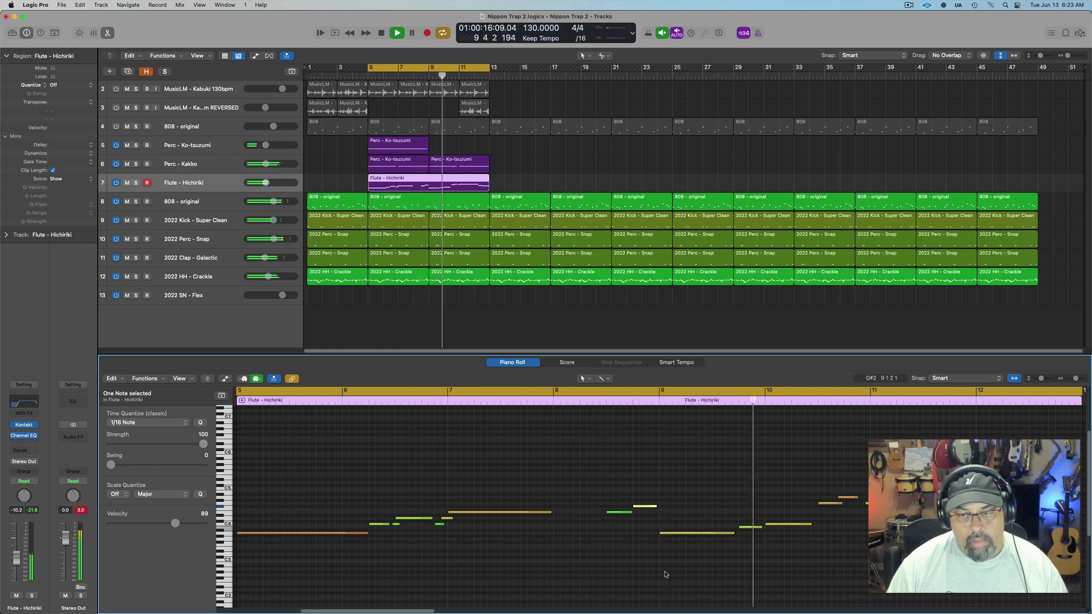
Raise the flute note that starts bar 10 to D4 and listen to the phrase through bar 12
{"action": "key", "text": "space"}
{"action": "left_click", "coordinate": [776, 519]}
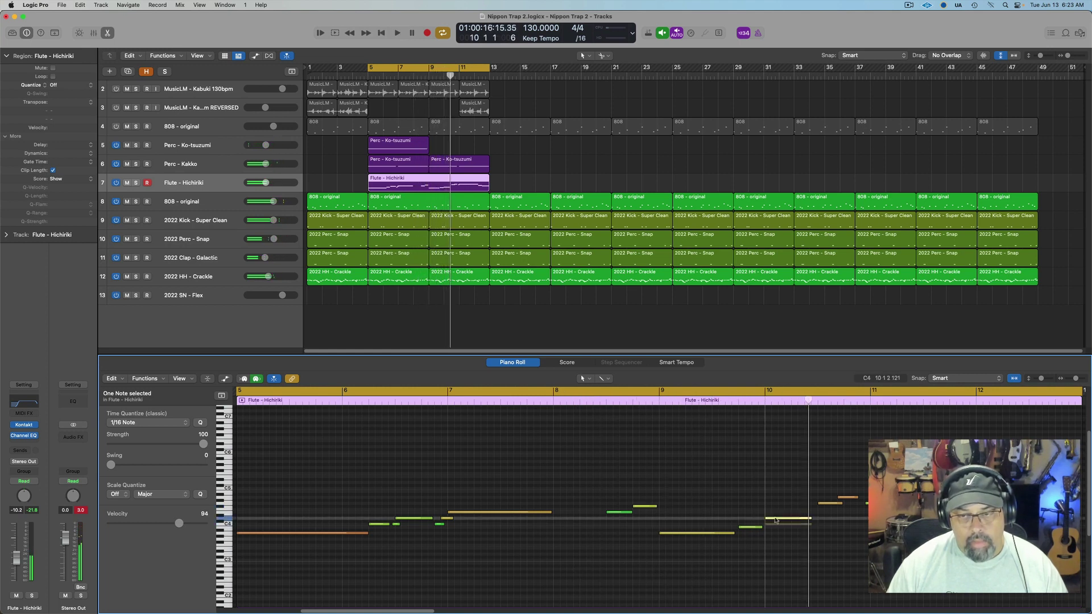
{"action": "key", "text": "space"}
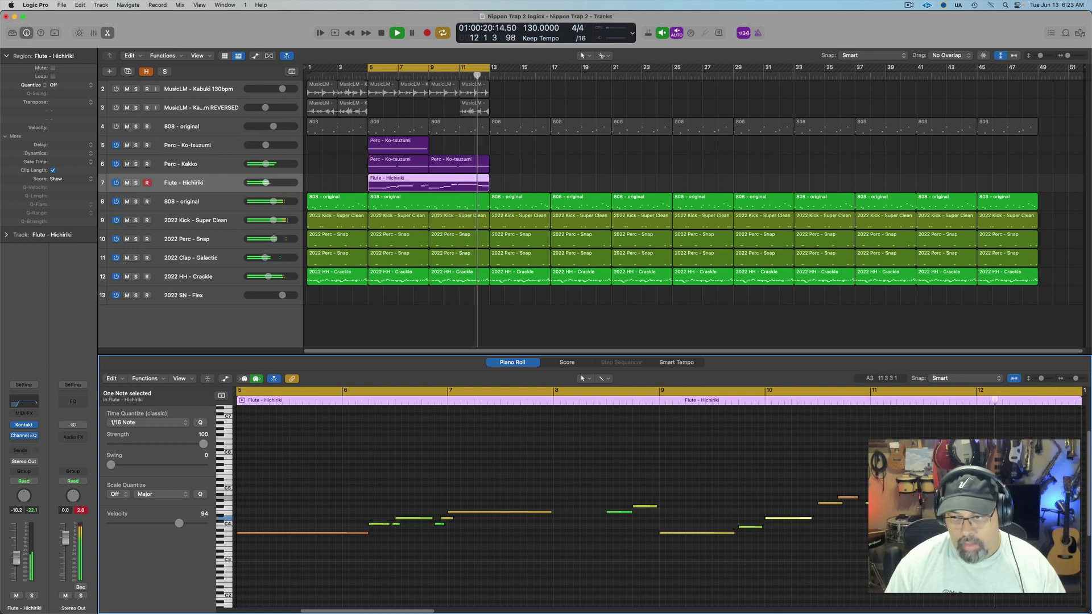
{"action": "key", "text": "space"}
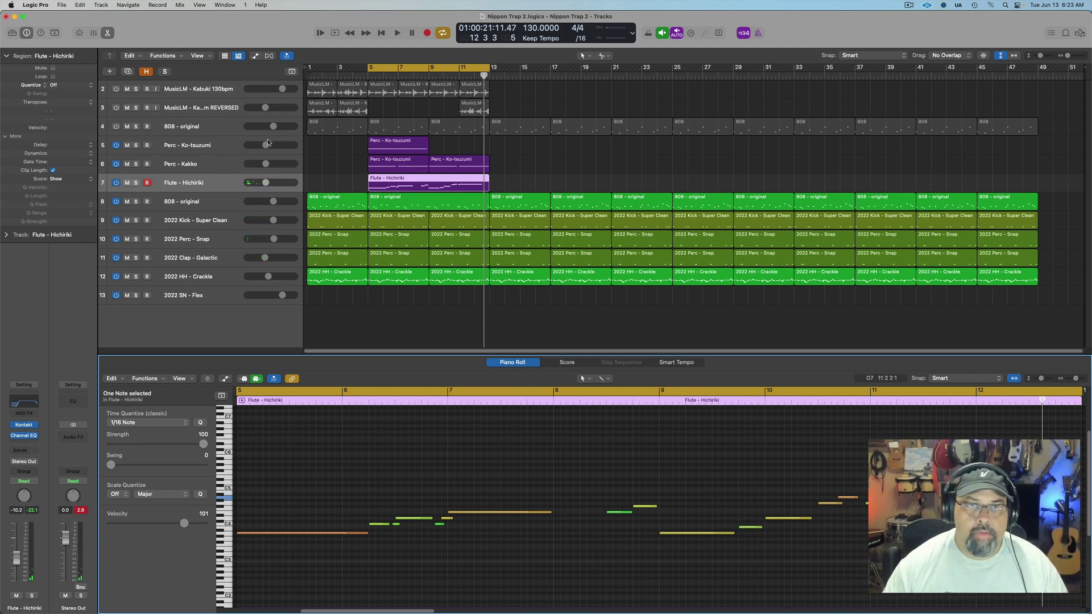
Turn on the MusicLM - Kabuki 130bpm track and play the cycled section with it
{"action": "left_click", "coordinate": [115, 90]}
{"action": "key", "text": "space"}
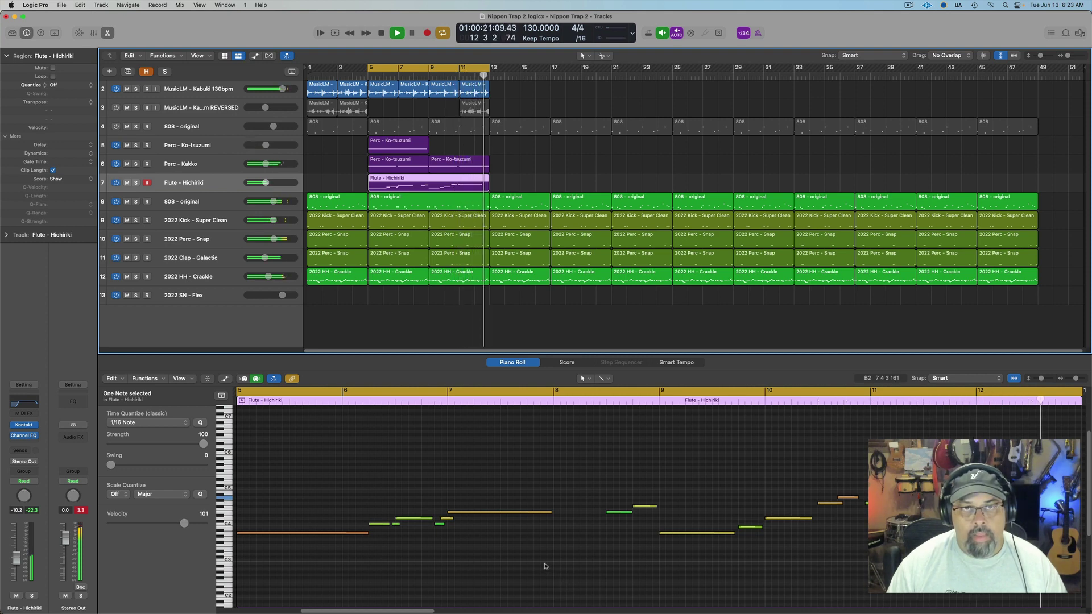
{"action": "key", "text": "space"}
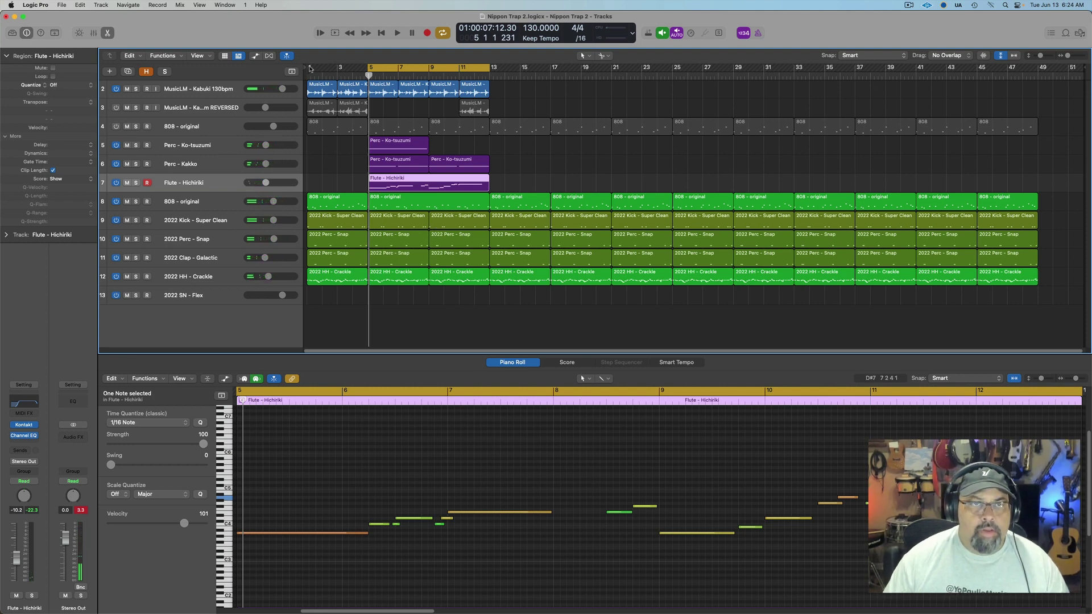
Cycle bars 1 to 5, rehearse against the intro, and record a short flute phrase on the Hichiriki track from bar 1
{"action": "left_click_drag", "start_coordinate": [310, 69], "coordinate": [357, 70]}
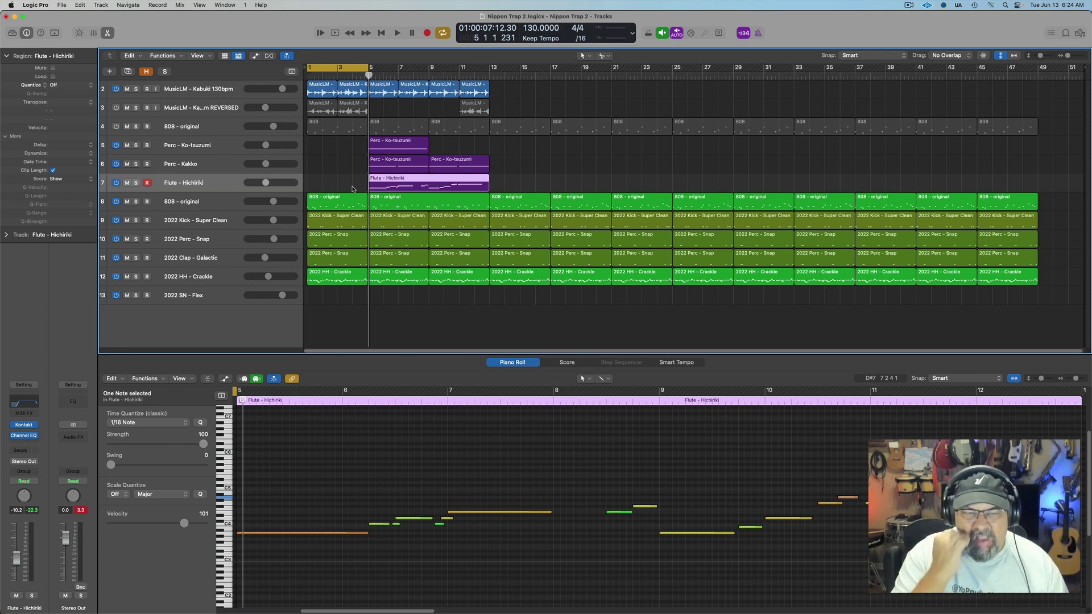
{"action": "key", "text": "space"}
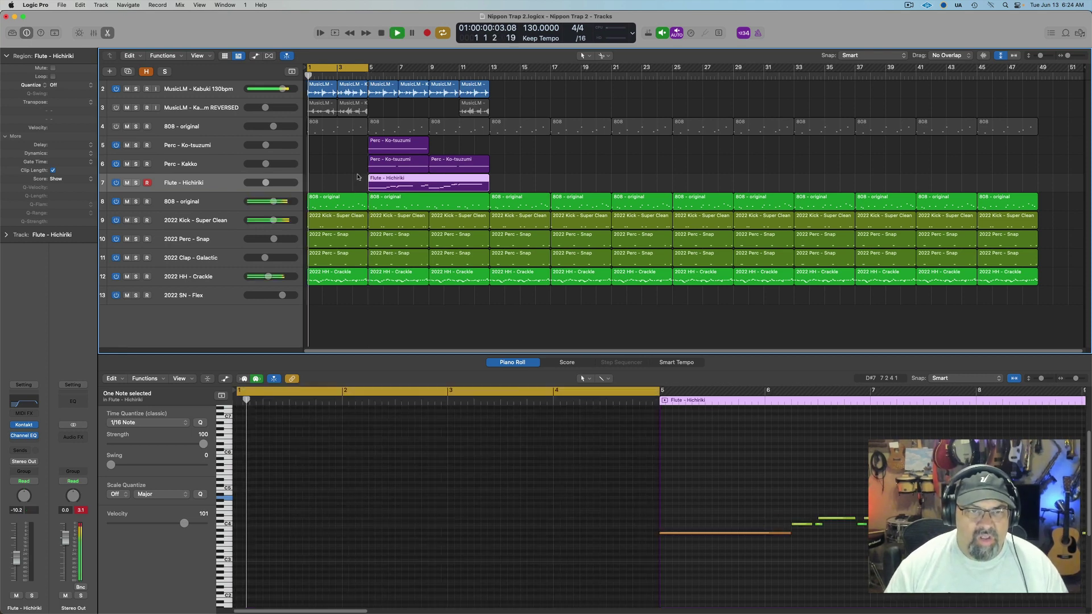
{"action": "key", "text": "space"}
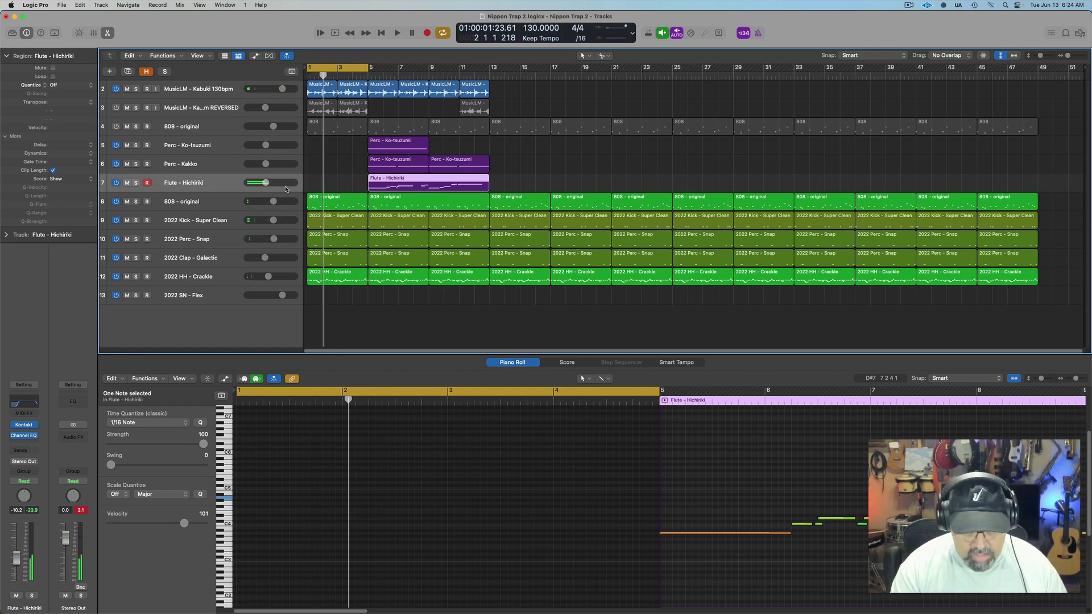
{"action": "key", "text": "space"}
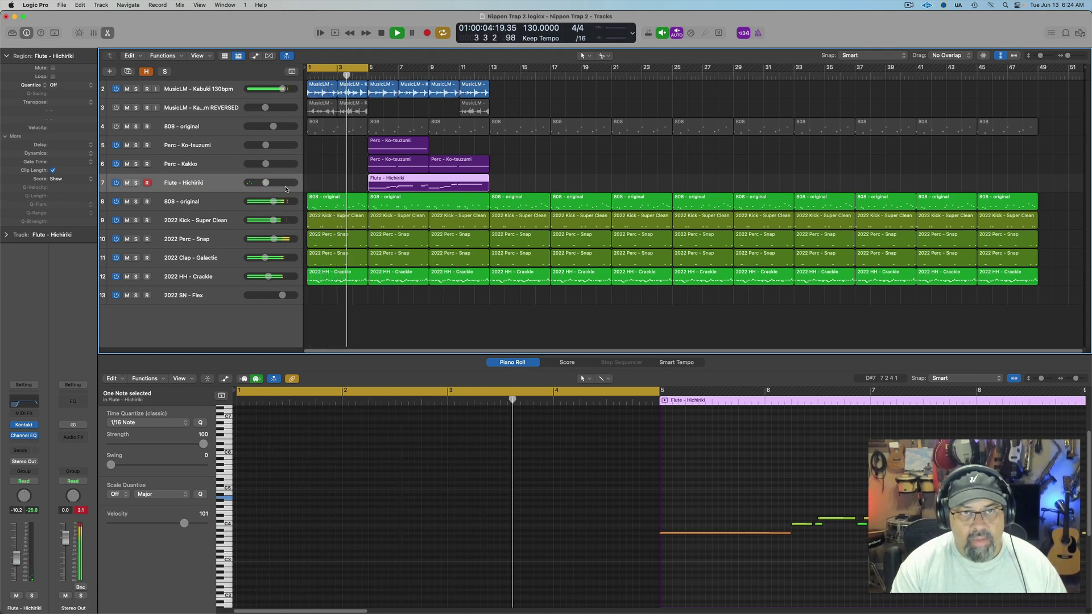
{"action": "key", "text": "space"}
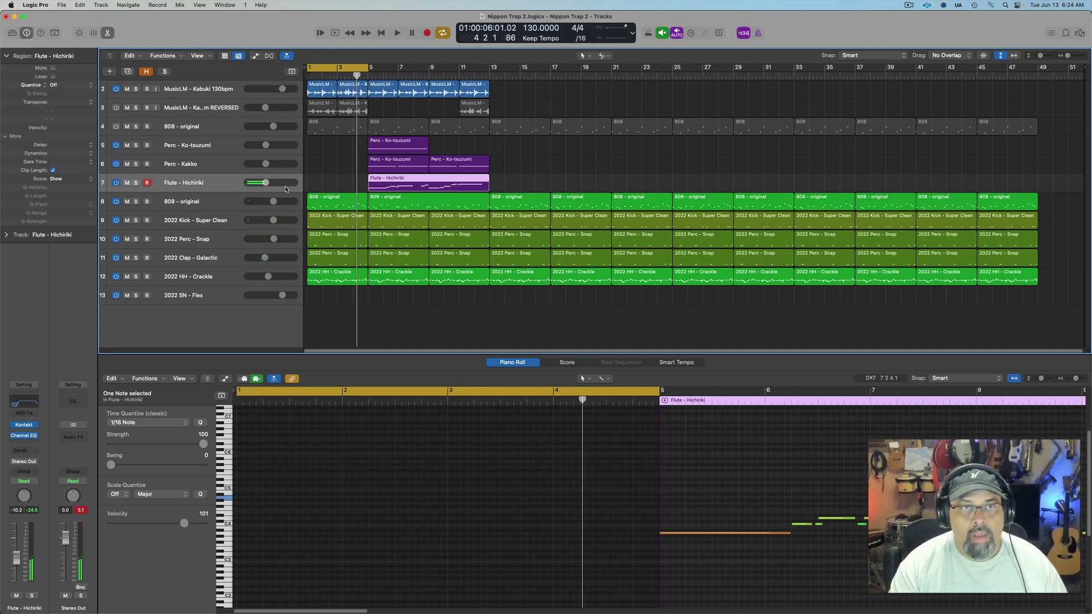
{"action": "key", "text": "r"}
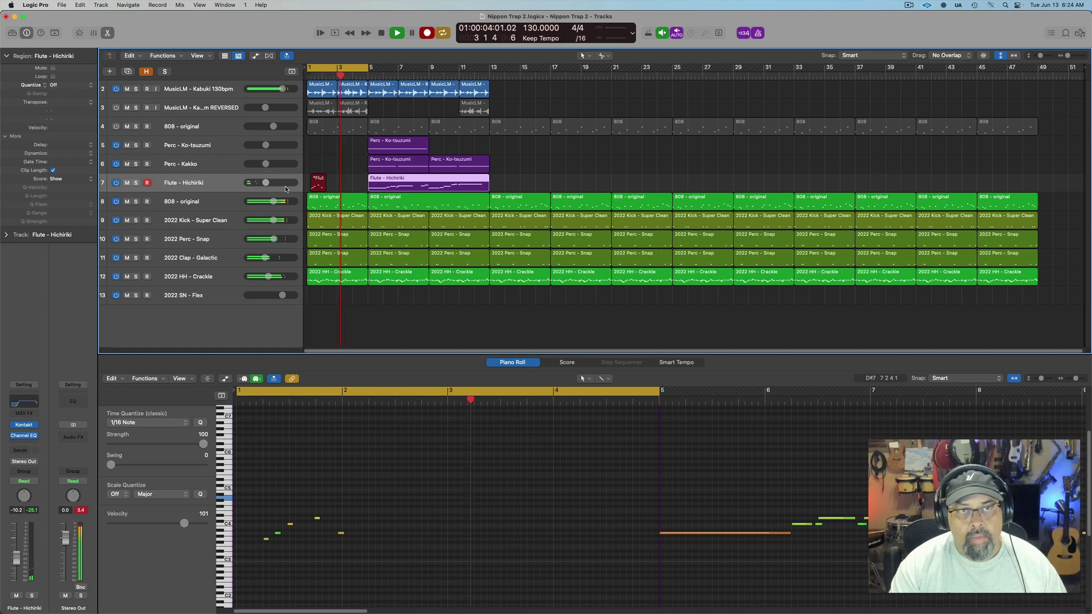
{"action": "key", "text": "space"}
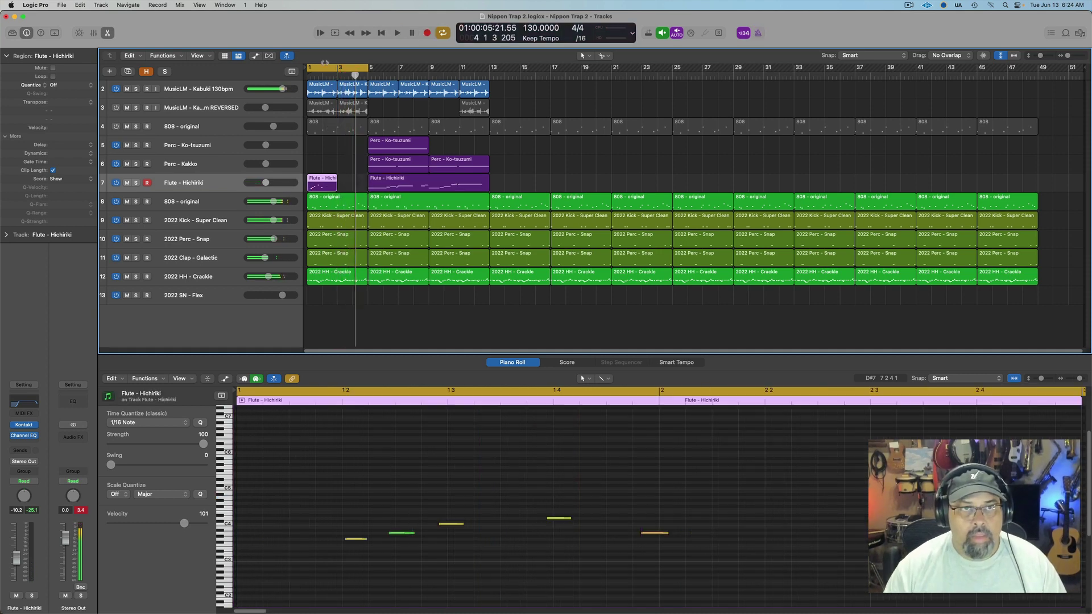
Move the cycle start to bar 3 and record a second flute phrase over bars 3 and 4
{"action": "left_click_drag", "start_coordinate": [308, 69], "coordinate": [340, 69]}
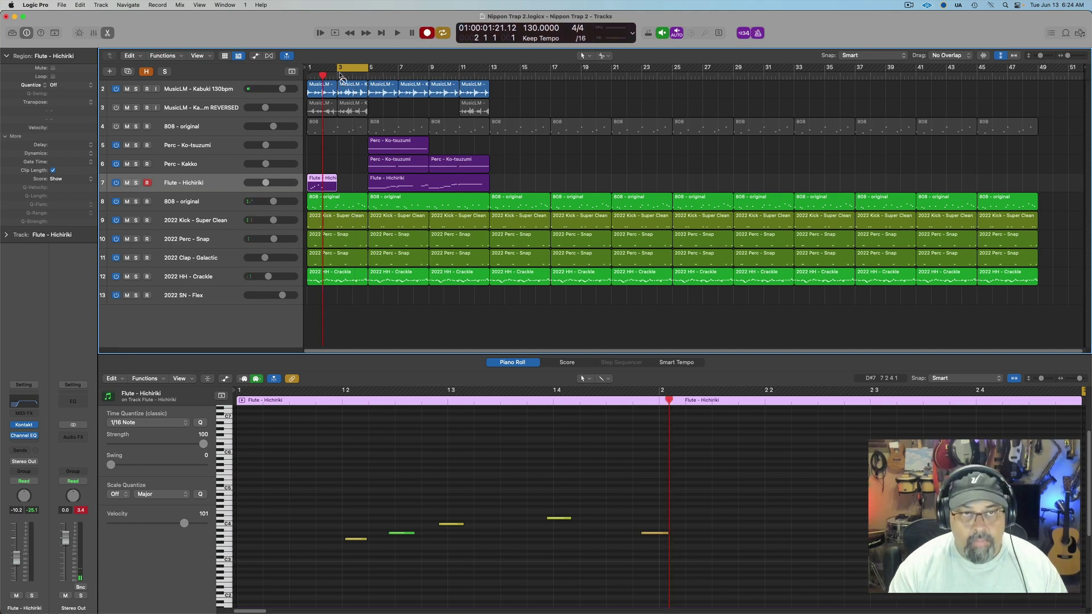
{"action": "key", "text": "space"}
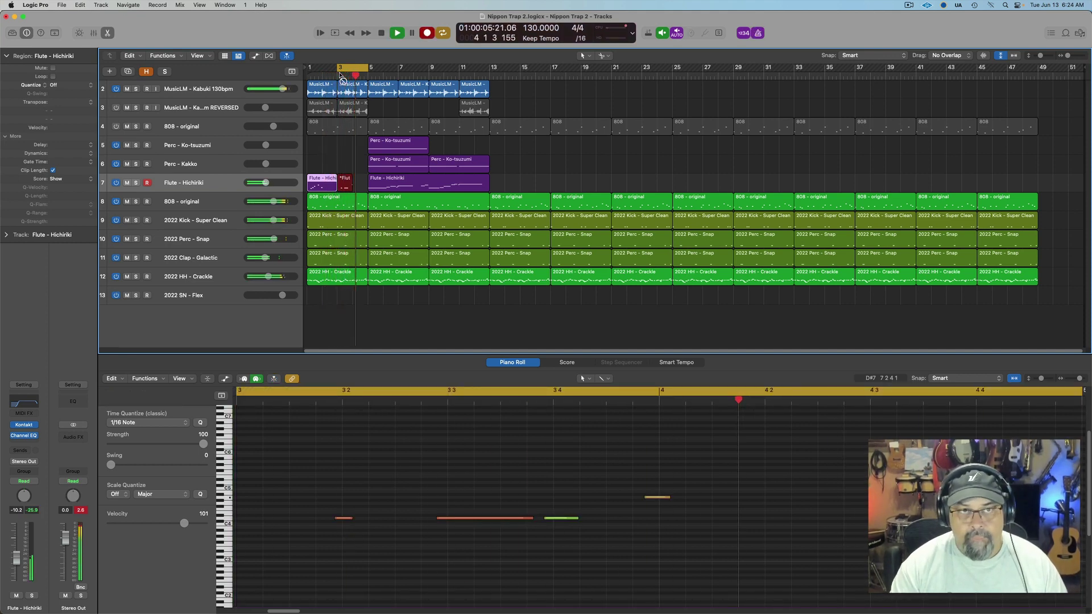
{"action": "key", "text": "space"}
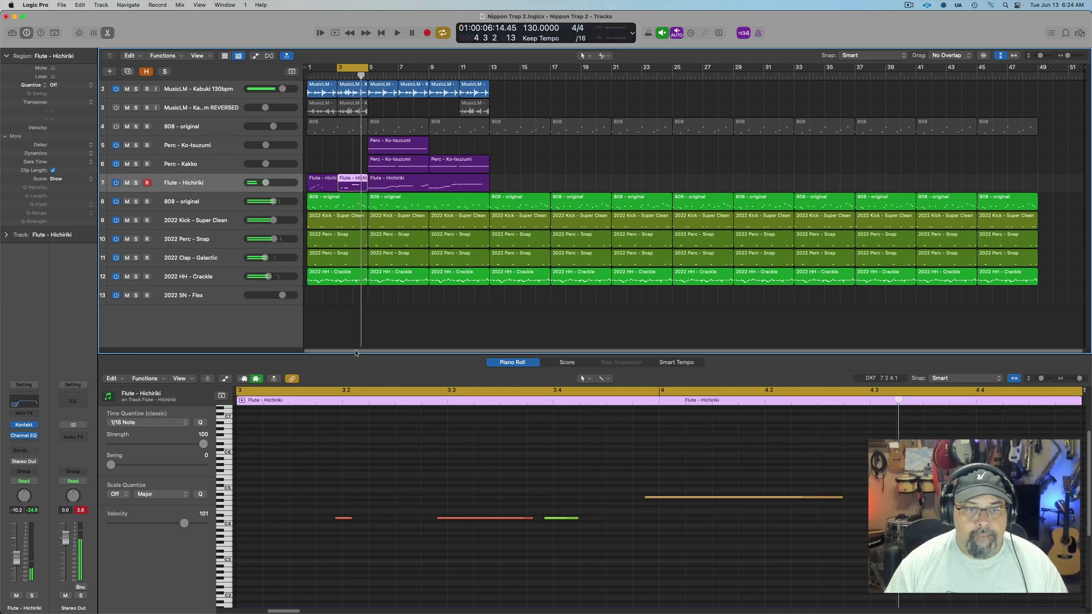
Join the two newly recorded flute regions into one four-bar region and play back the cycled bars 3 and 4
{"action": "left_click", "coordinate": [321, 188], "text": "shift"}
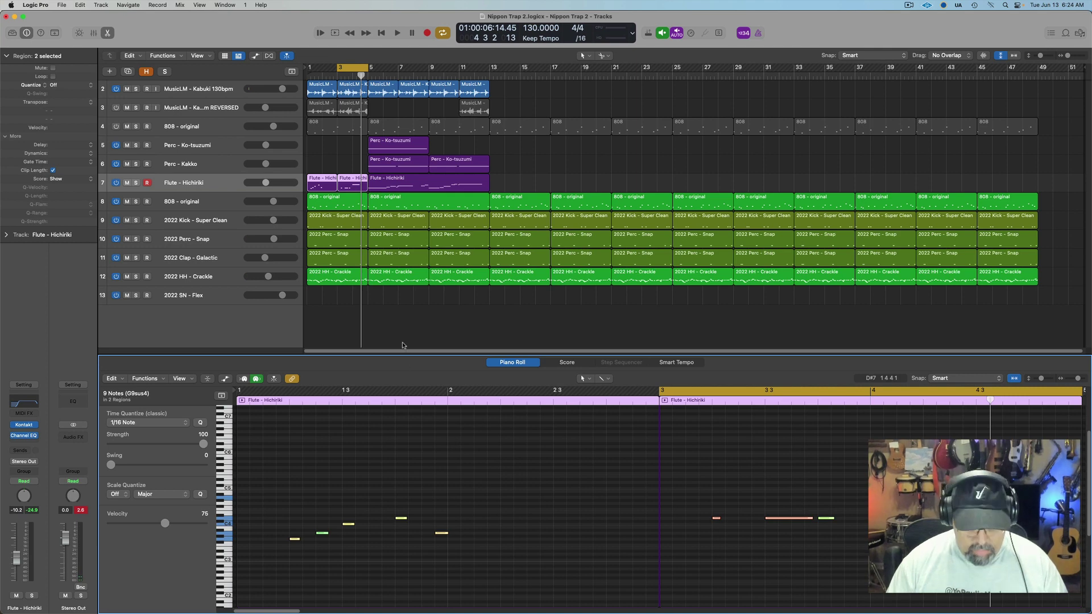
{"action": "key", "text": "super+j"}
{"action": "key", "text": "space"}
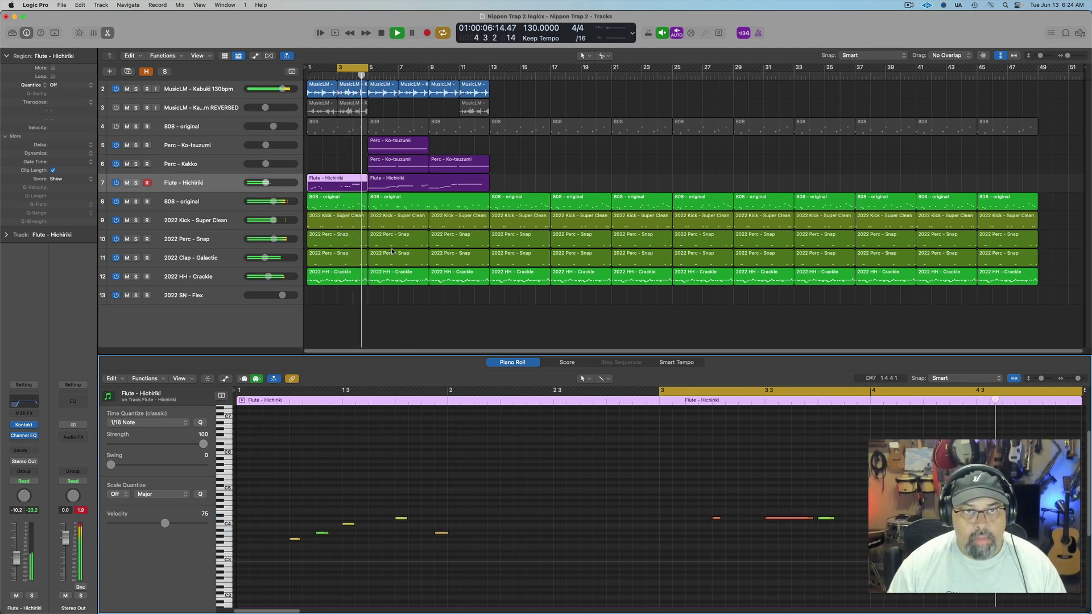
{"action": "key", "text": "space"}
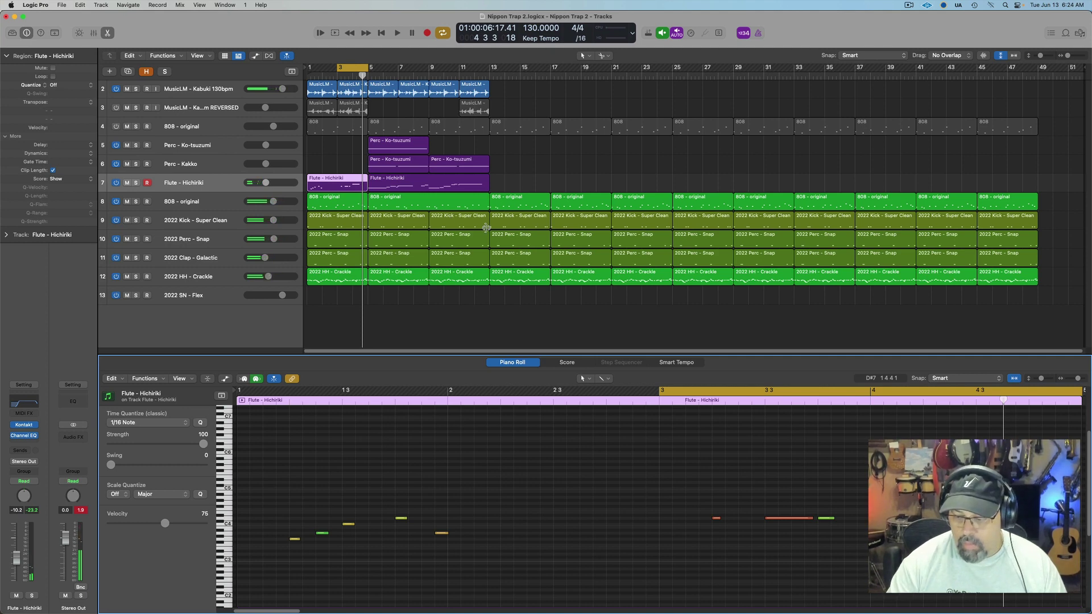
{"action": "key", "text": "space"}
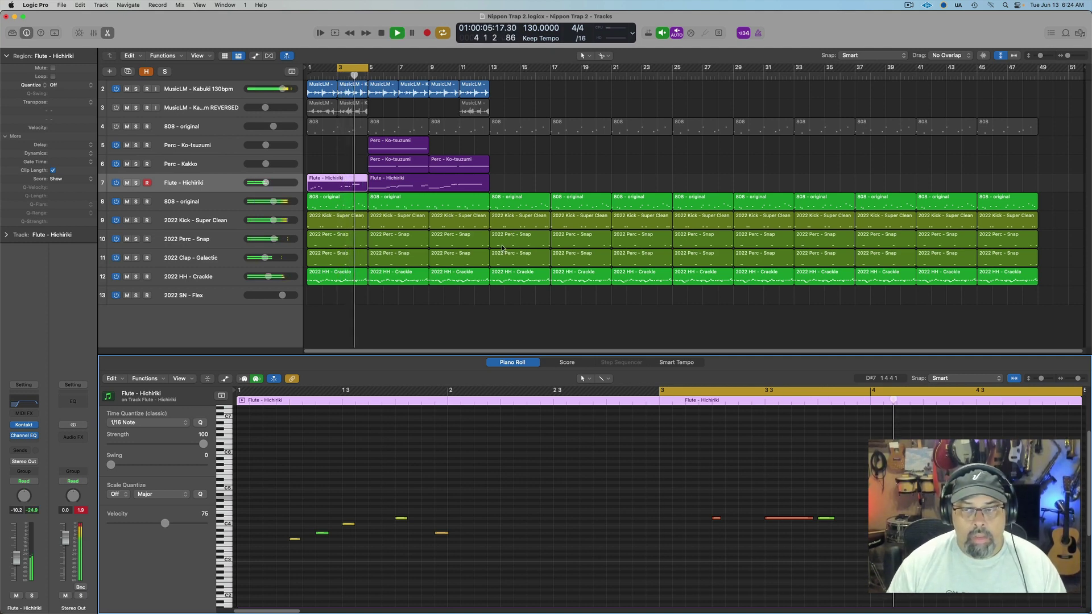
{"action": "key", "text": "space"}
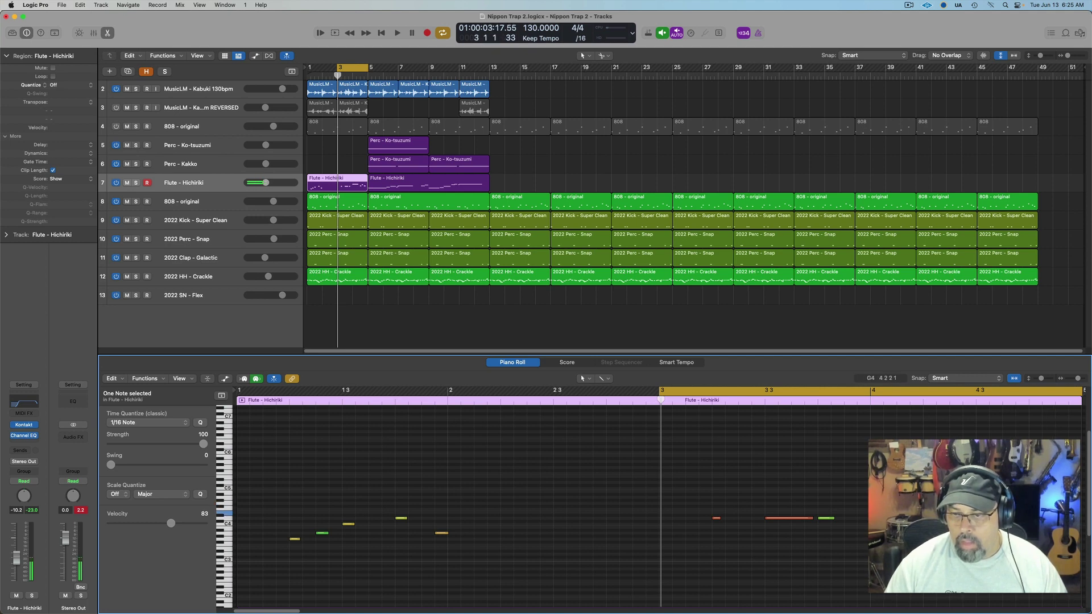
{"action": "key", "text": "space"}
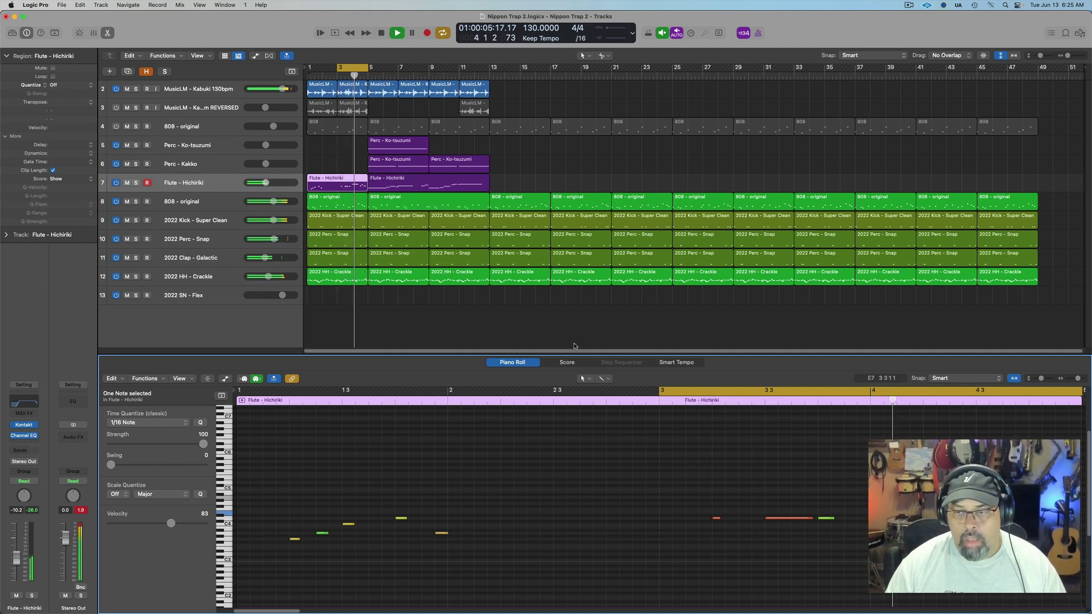
{"action": "key", "text": "space"}
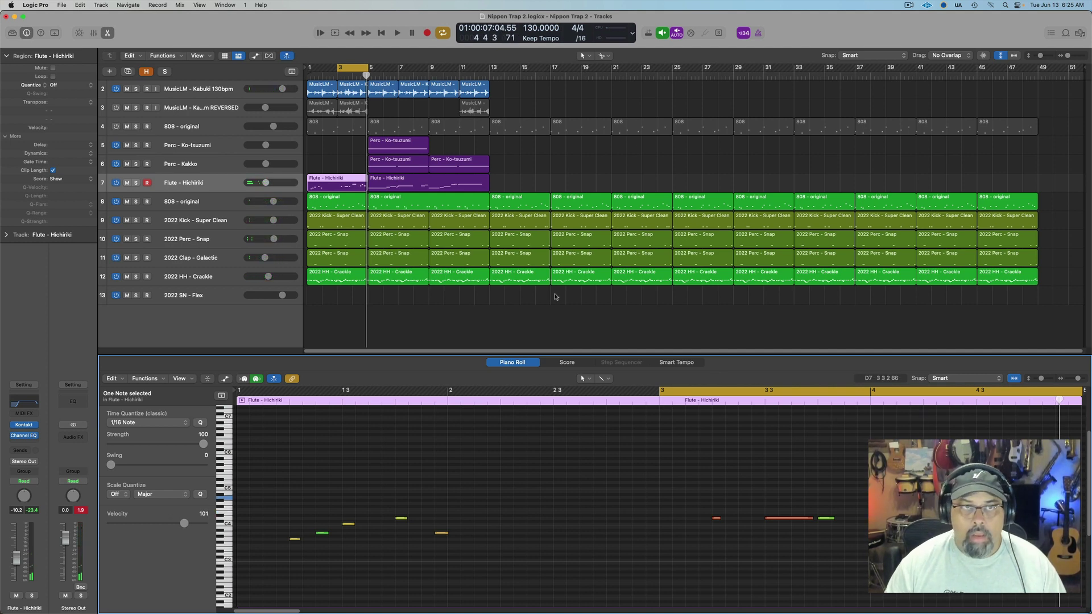
Turn off the cycle and replay the song from the start with the MusicLM - Kabuki 130bpm track muted
{"action": "left_click", "coordinate": [344, 69]}
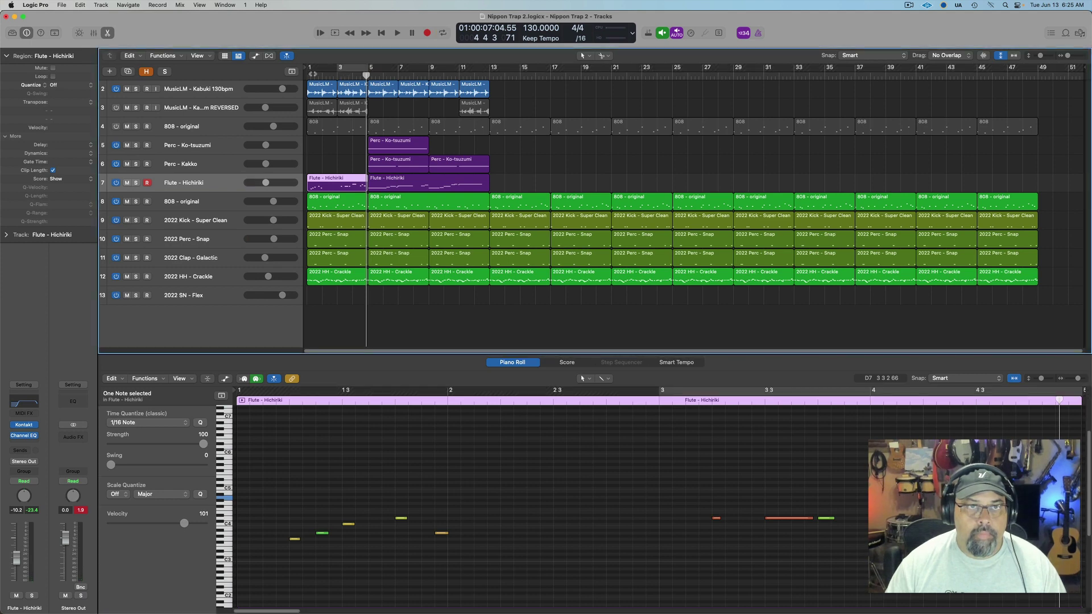
{"action": "key", "text": "Return"}
{"action": "key", "text": "space"}
{"action": "key", "text": "space"}
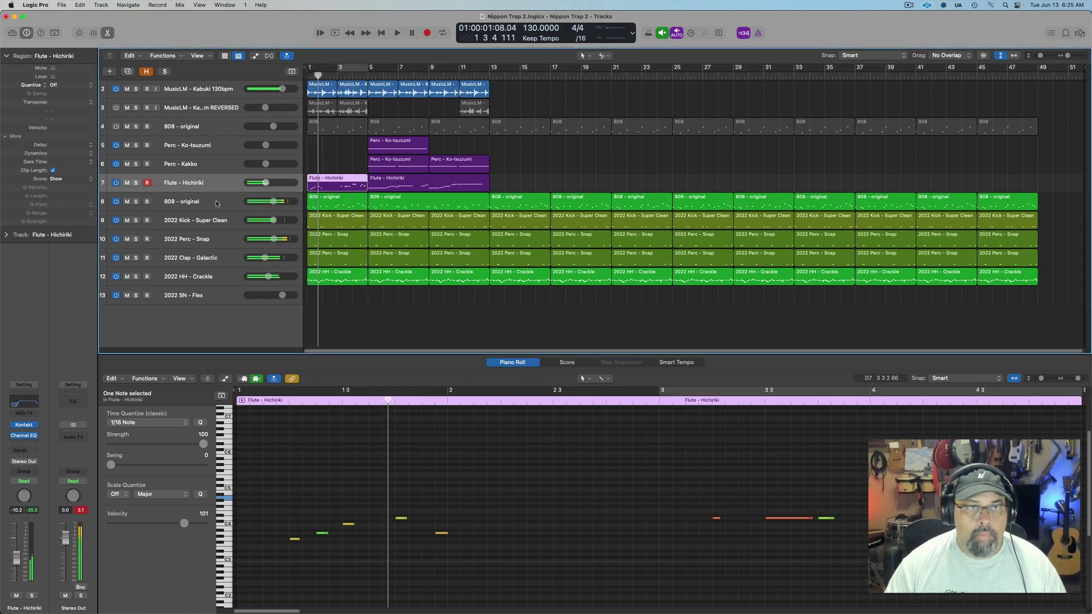
{"action": "left_click", "coordinate": [127, 89]}
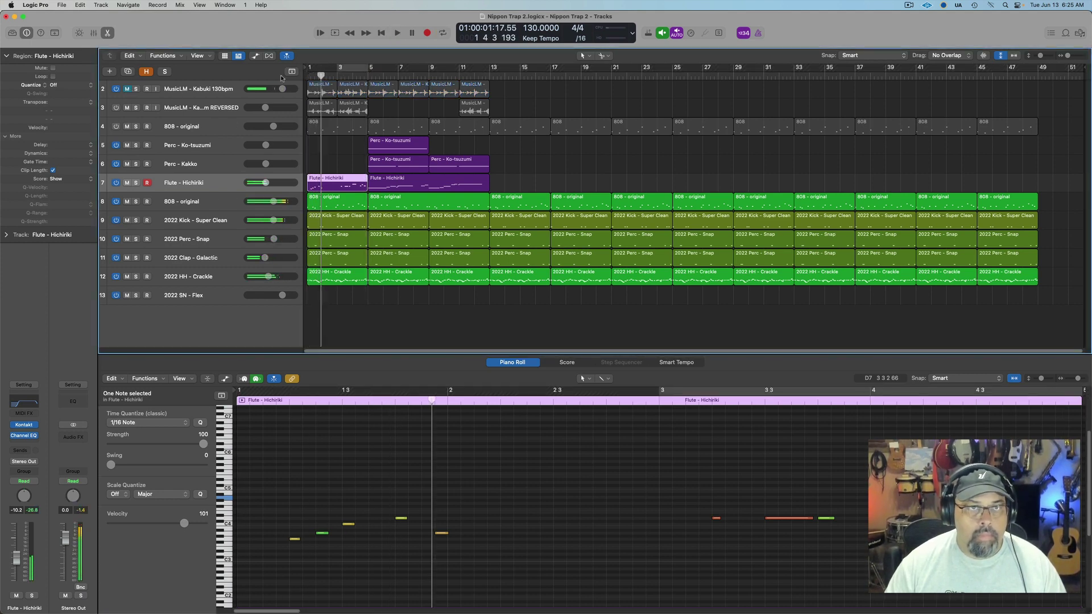
{"action": "key", "text": "Return"}
{"action": "key", "text": "space"}
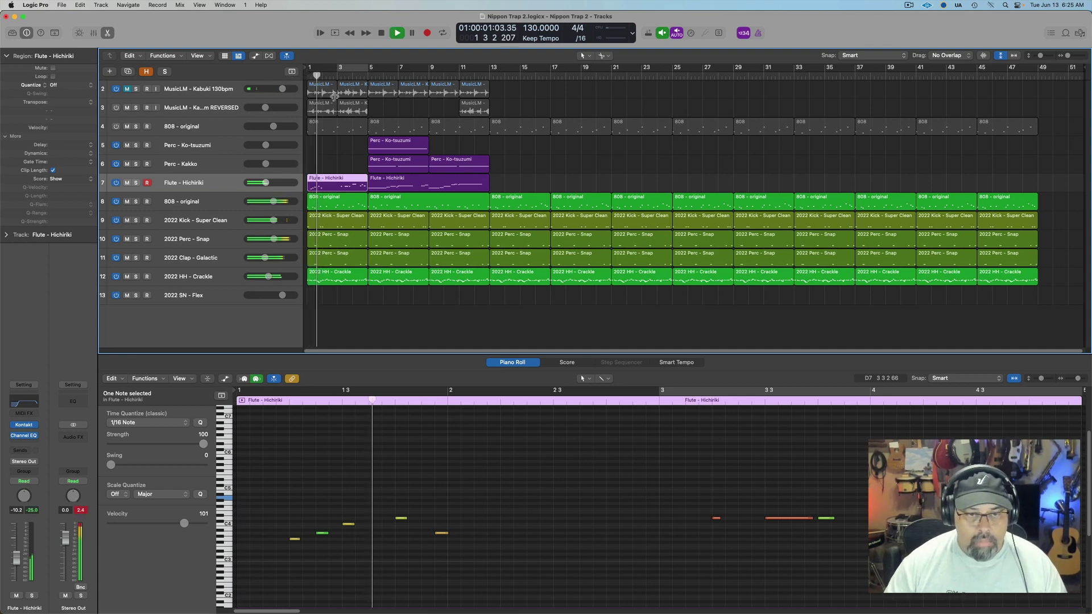
Stop playback and move the last flute note of bar 1 to the start of bar 2
{"action": "key", "text": "space"}
{"action": "left_click", "coordinate": [438, 545]}
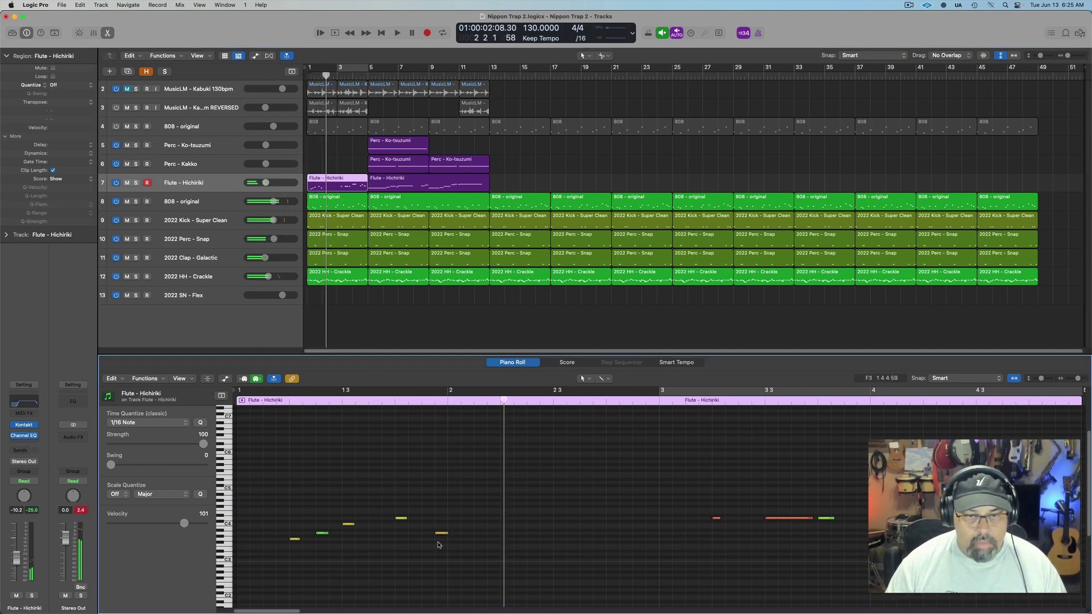
{"action": "left_click_drag", "start_coordinate": [440, 534], "coordinate": [454, 535]}
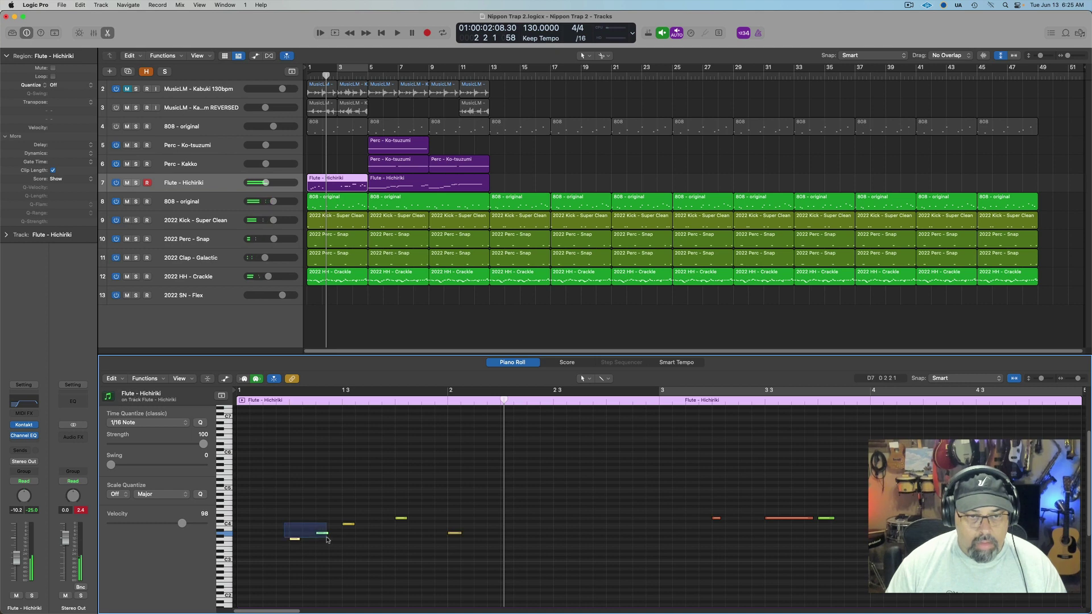
Raise the velocity of the first two flute notes together, play back the intro phrase and return to the start of the song
{"action": "left_click_drag", "start_coordinate": [284, 522], "coordinate": [327, 539]}
{"action": "left_click_drag", "start_coordinate": [182, 524], "coordinate": [169, 532]}
{"action": "key", "text": "space"}
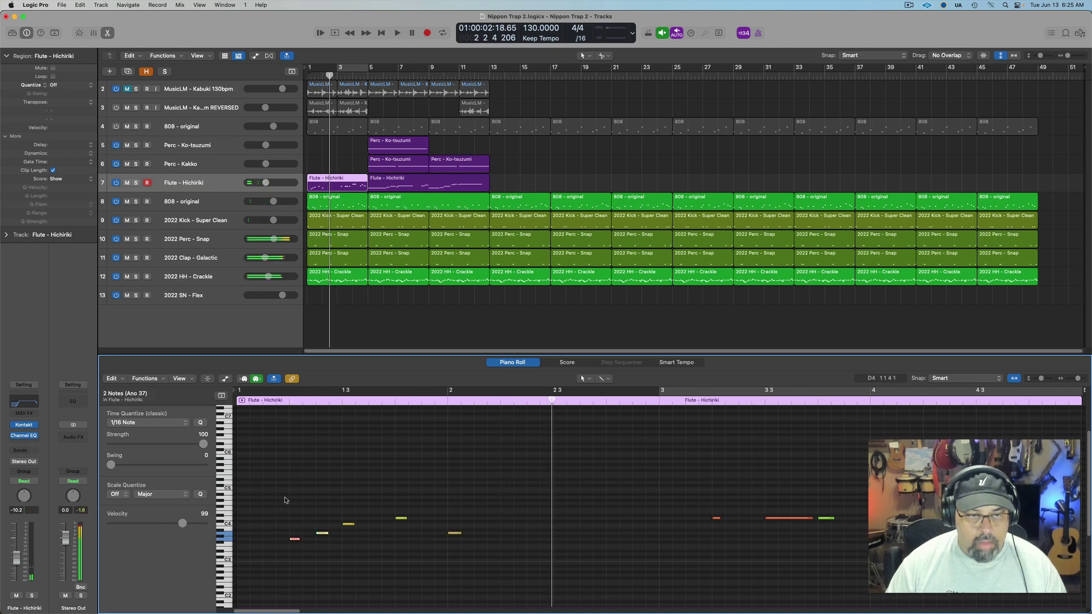
{"action": "key", "text": "space"}
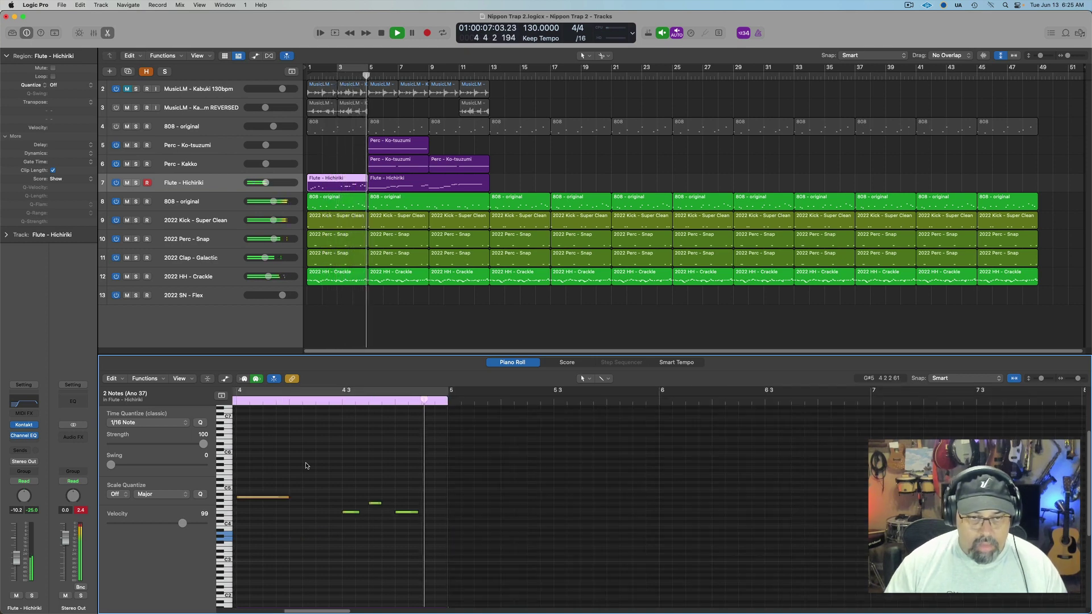
{"action": "key", "text": "space"}
{"action": "key", "text": "Return"}
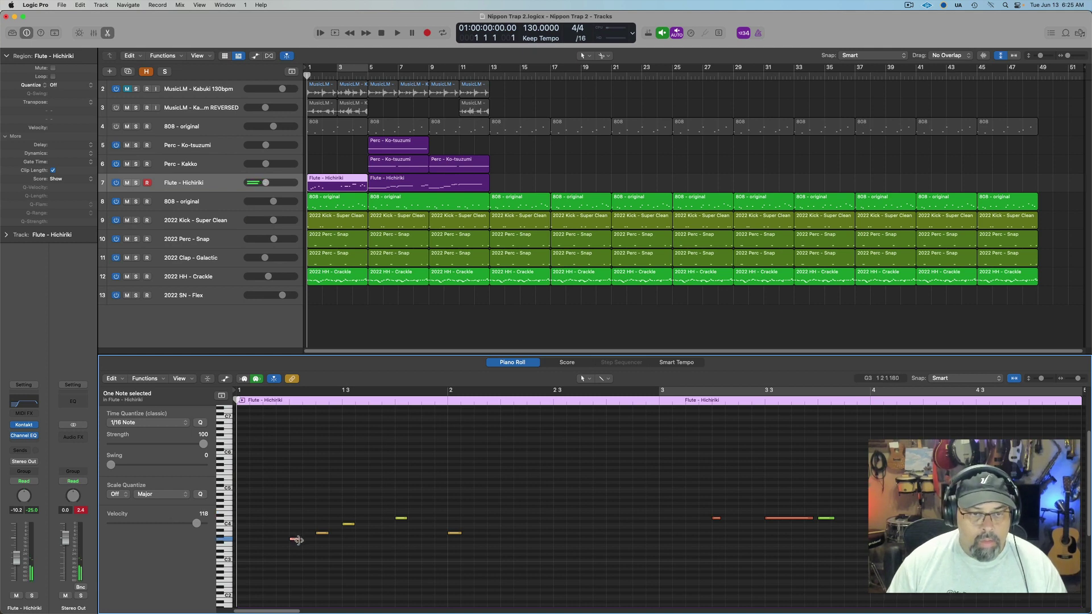
Lengthen the first flute note of bar 1 and the note at the start of bar 2, auditioning the intro between edits
{"action": "key", "text": "space"}
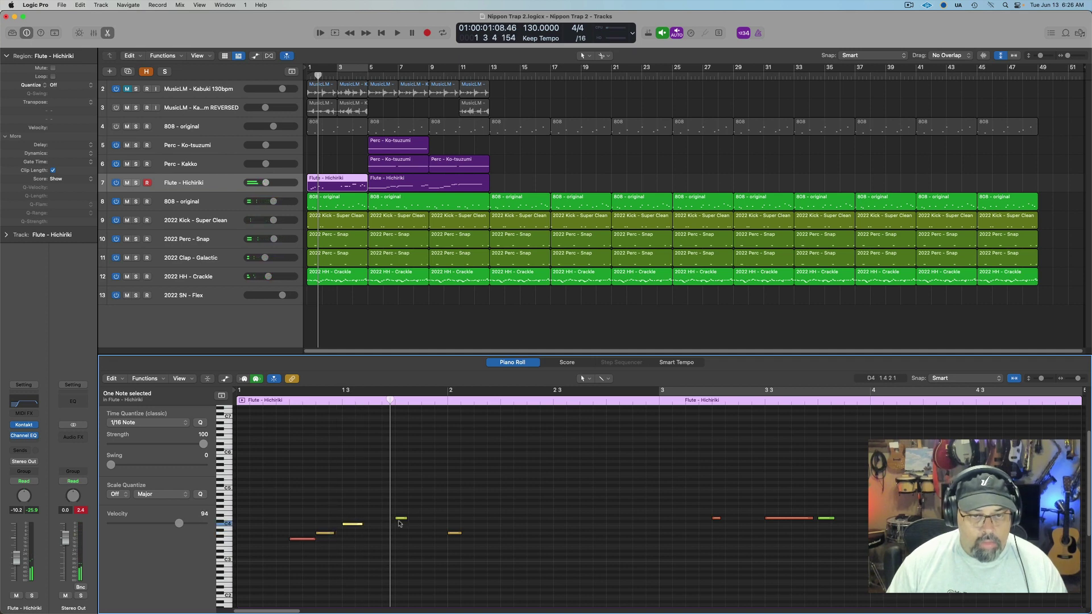
{"action": "key", "text": "space"}
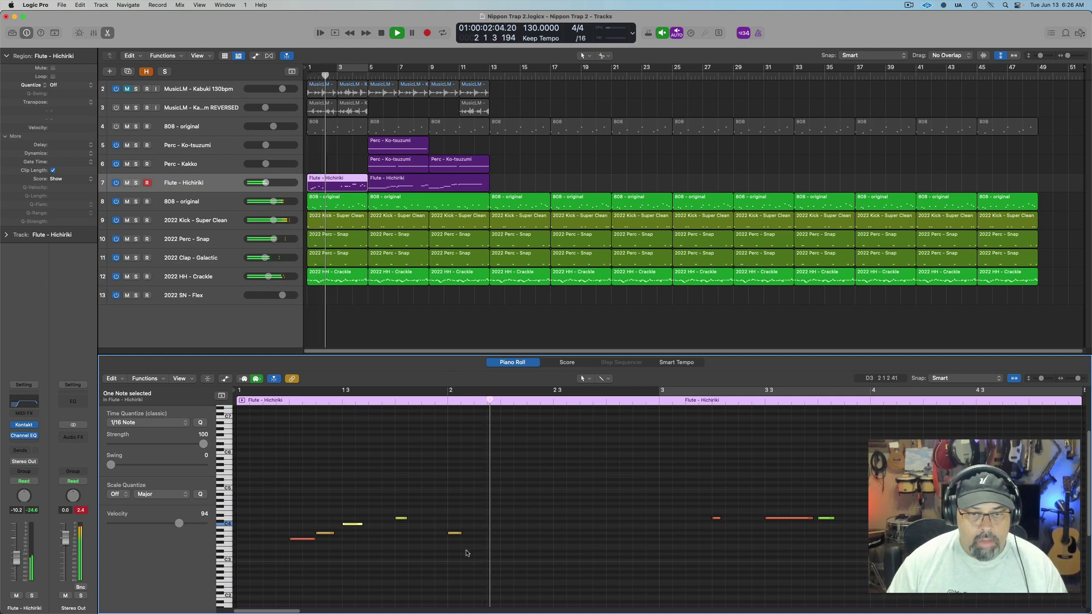
{"action": "key", "text": "space"}
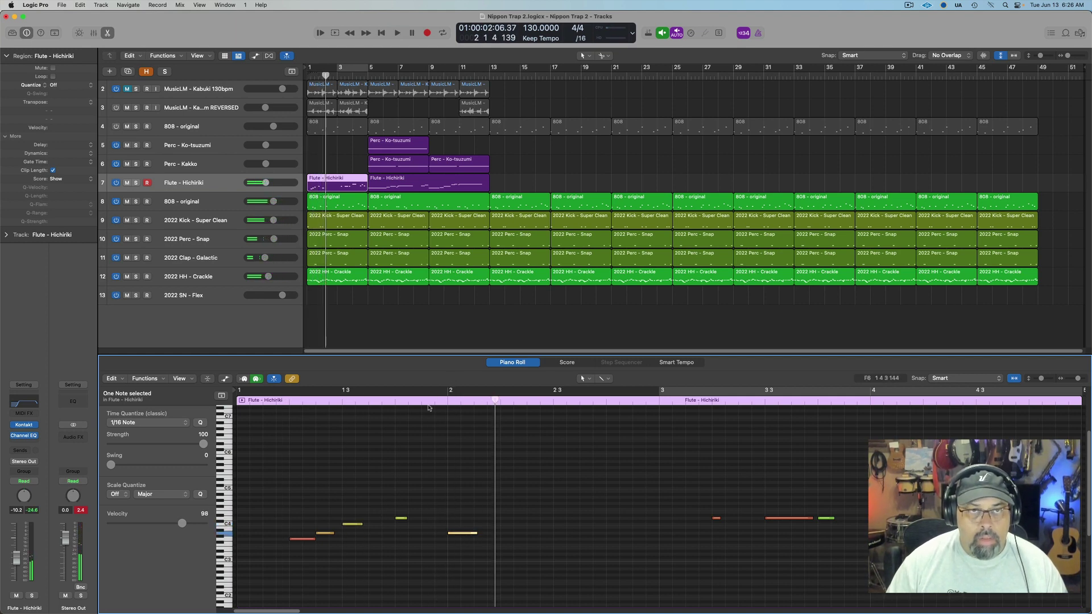
Cycle bars 1 and 2, play them back, and extend the cycle to cover bars 1 to 4
{"action": "left_click_drag", "start_coordinate": [357, 69], "coordinate": [320, 69]}
{"action": "key", "text": "space"}
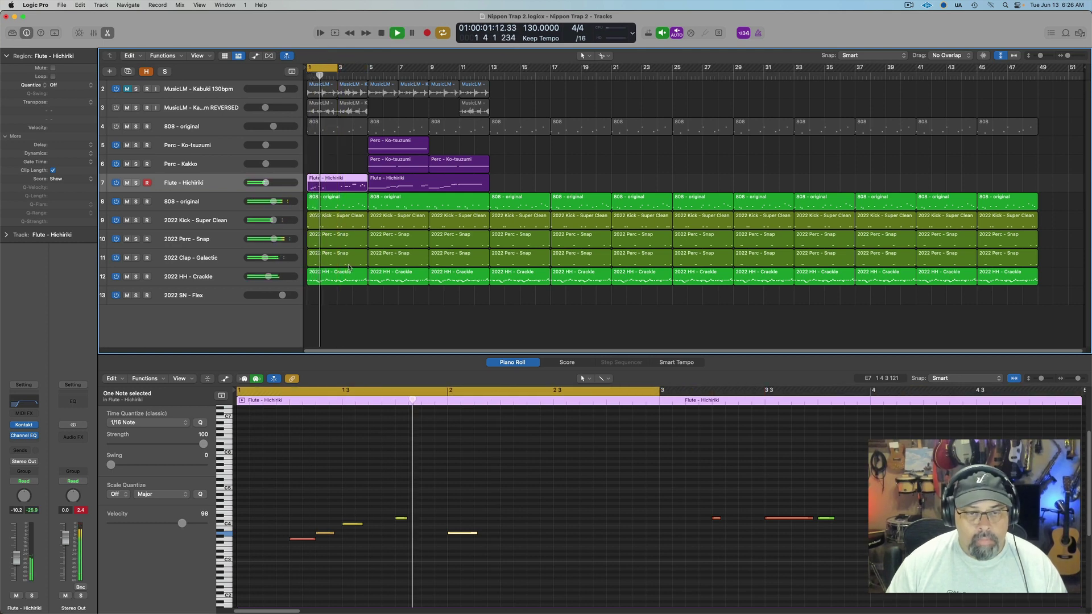
{"action": "key", "text": "space"}
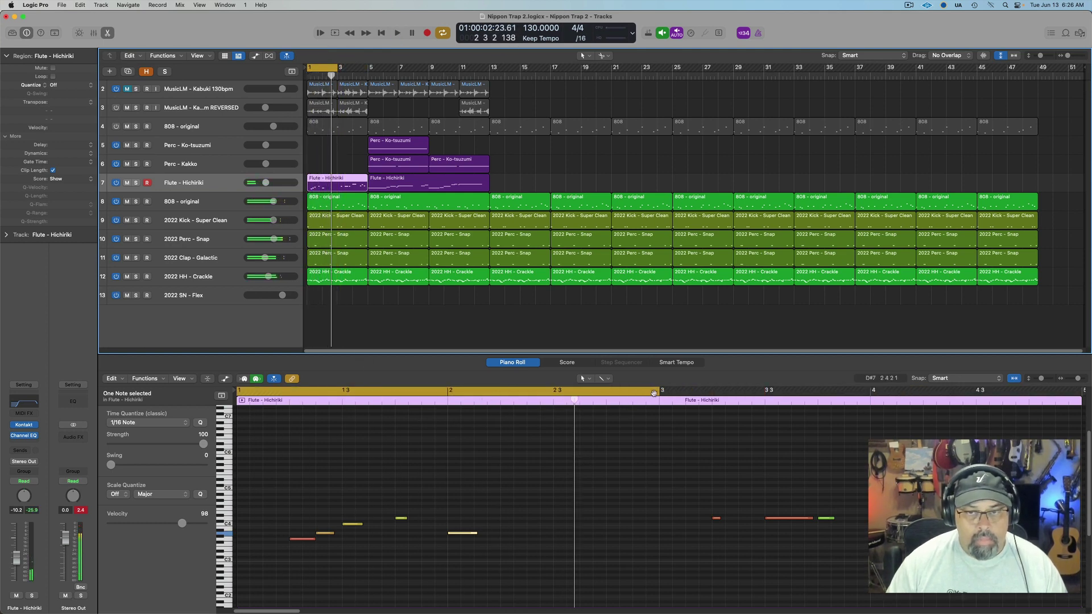
{"action": "left_click_drag", "start_coordinate": [654, 393], "coordinate": [1034, 400]}
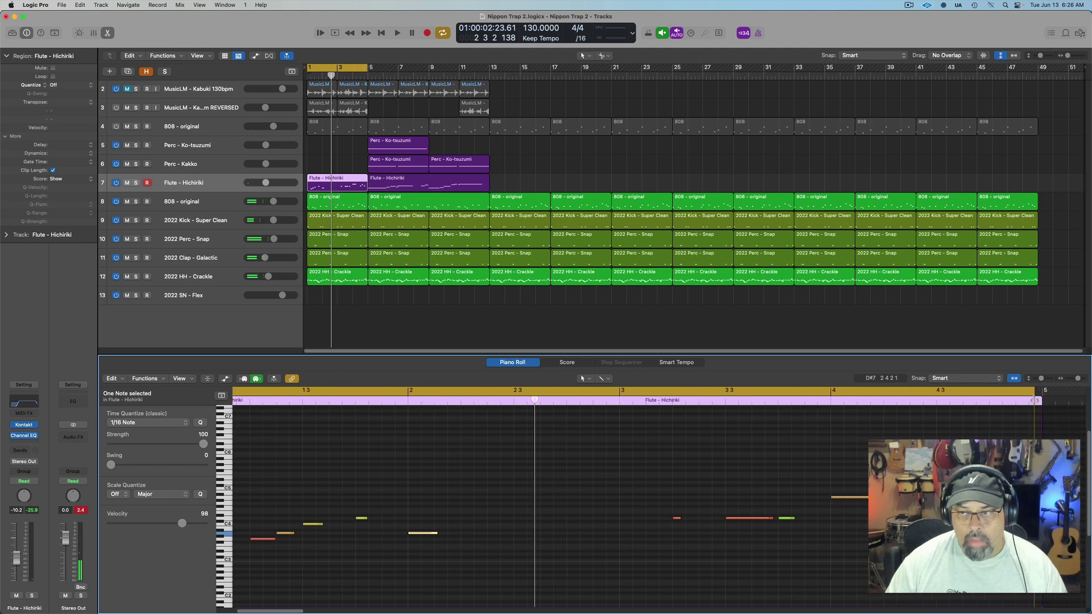
Lengthen the first flute note of bar 3 and slightly shorten the first and third notes of bar 1, playing back the four-bar cycle
{"action": "key", "text": "space"}
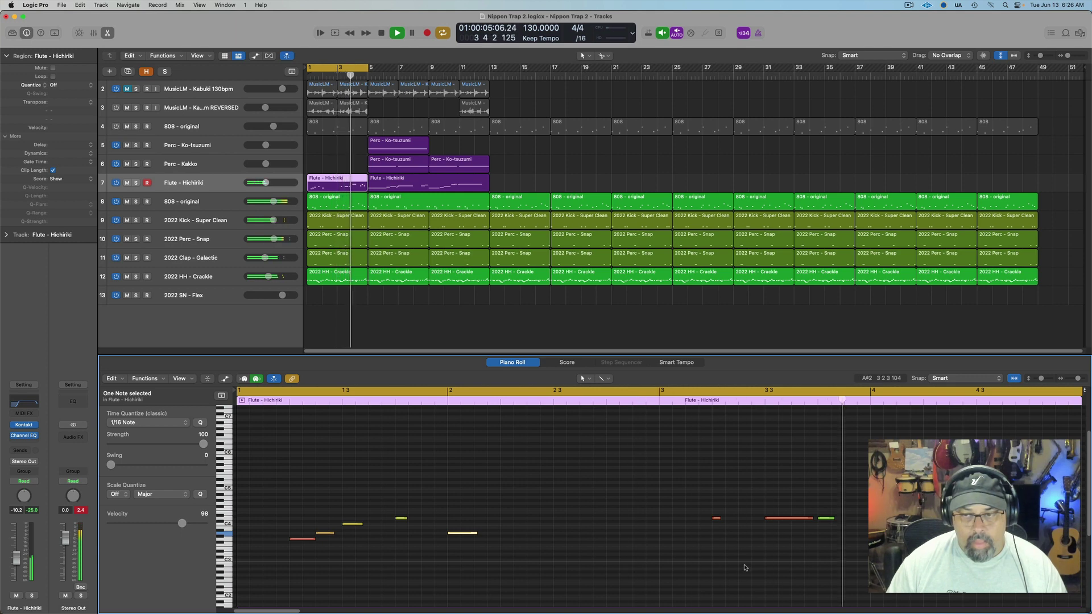
{"action": "key", "text": "space"}
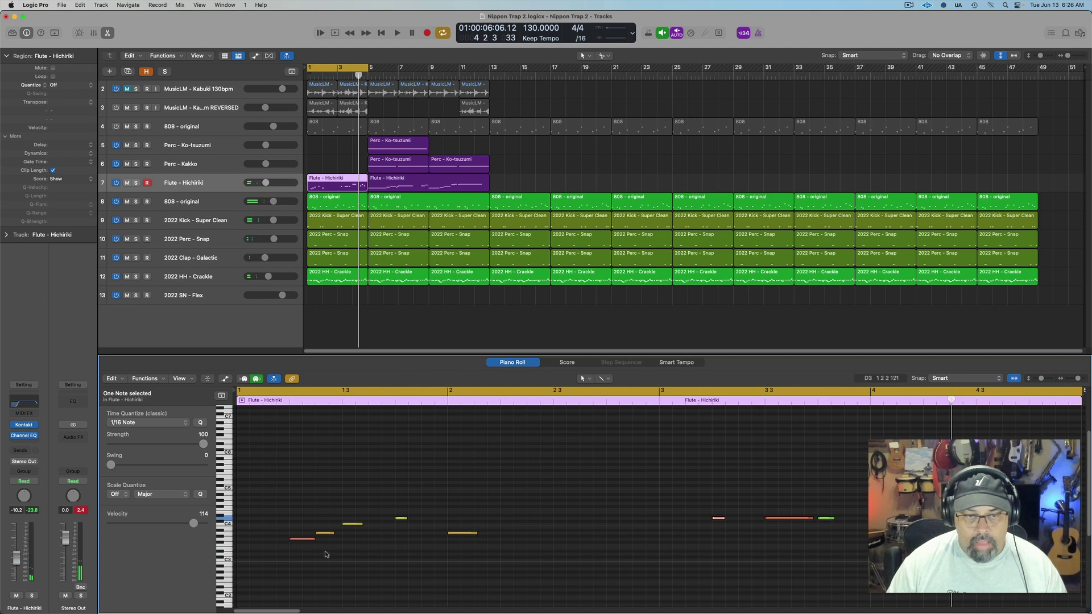
{"action": "key", "text": "space"}
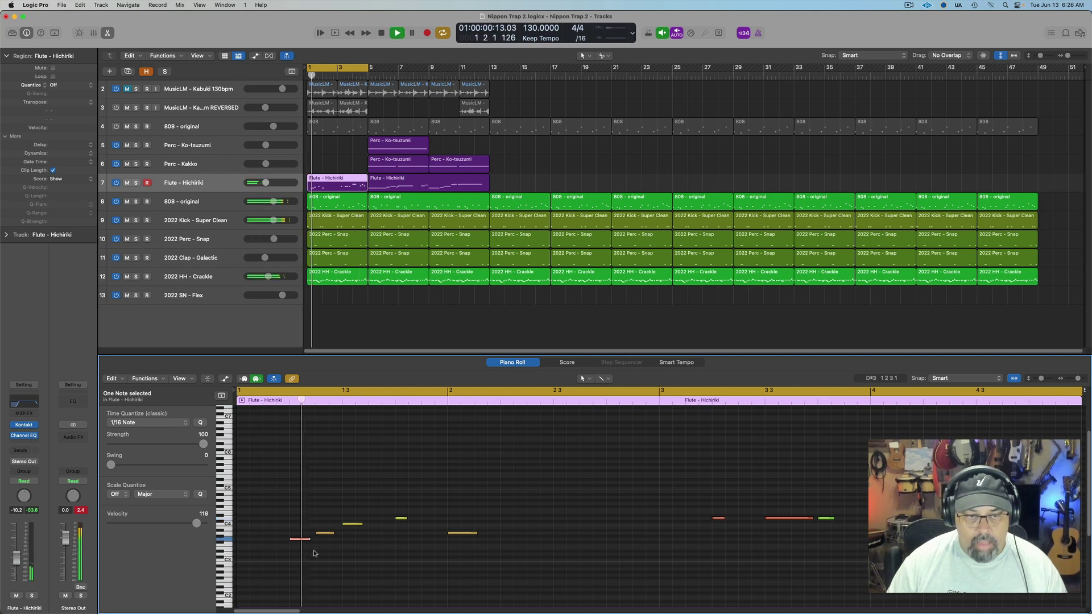
{"action": "key", "text": "space"}
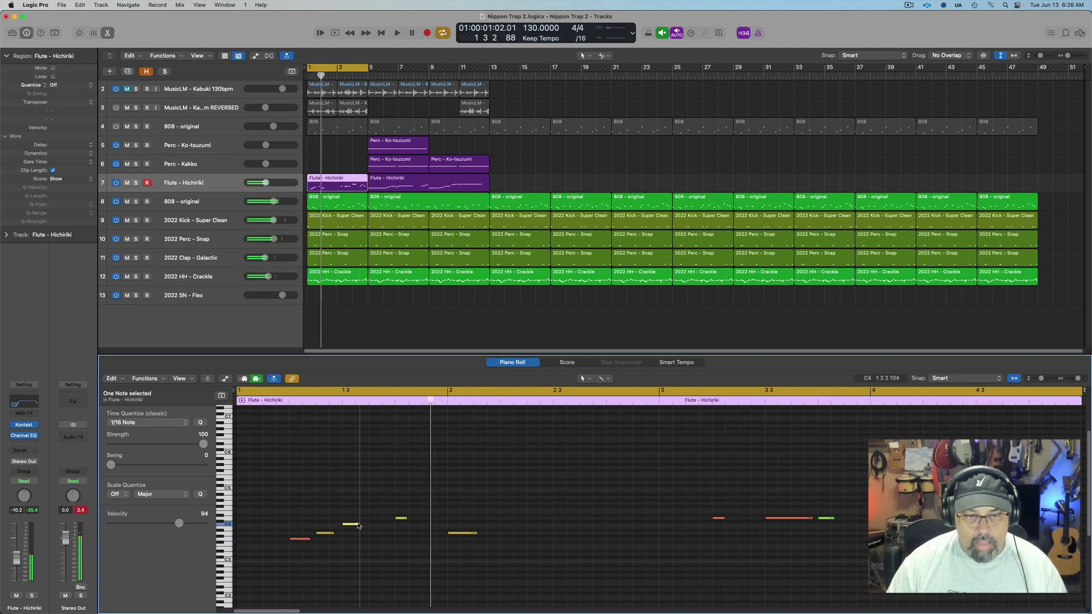
{"action": "key", "text": "space"}
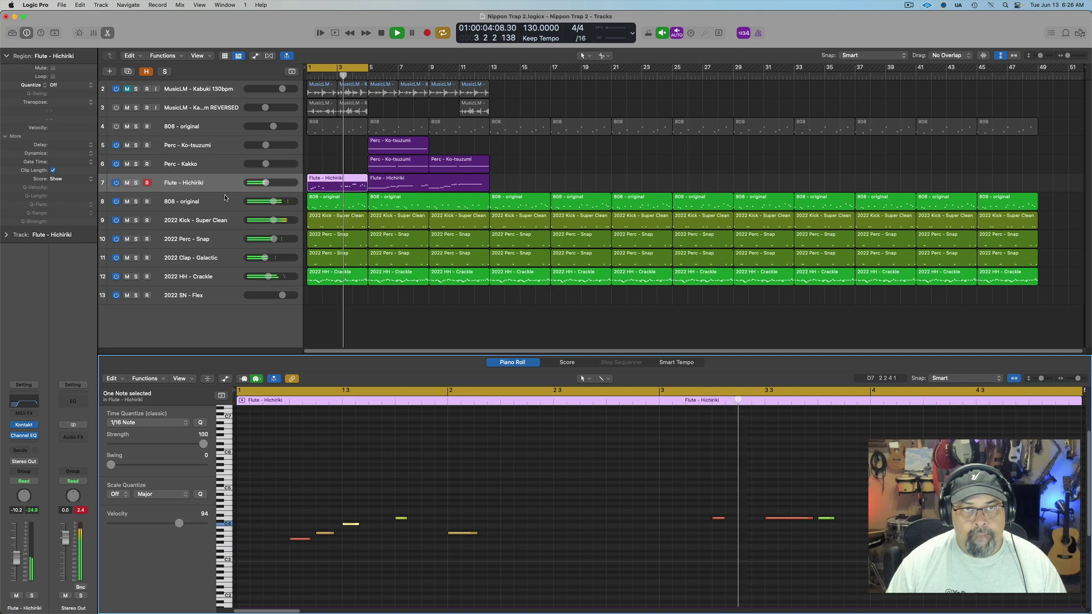
{"action": "key", "text": "space"}
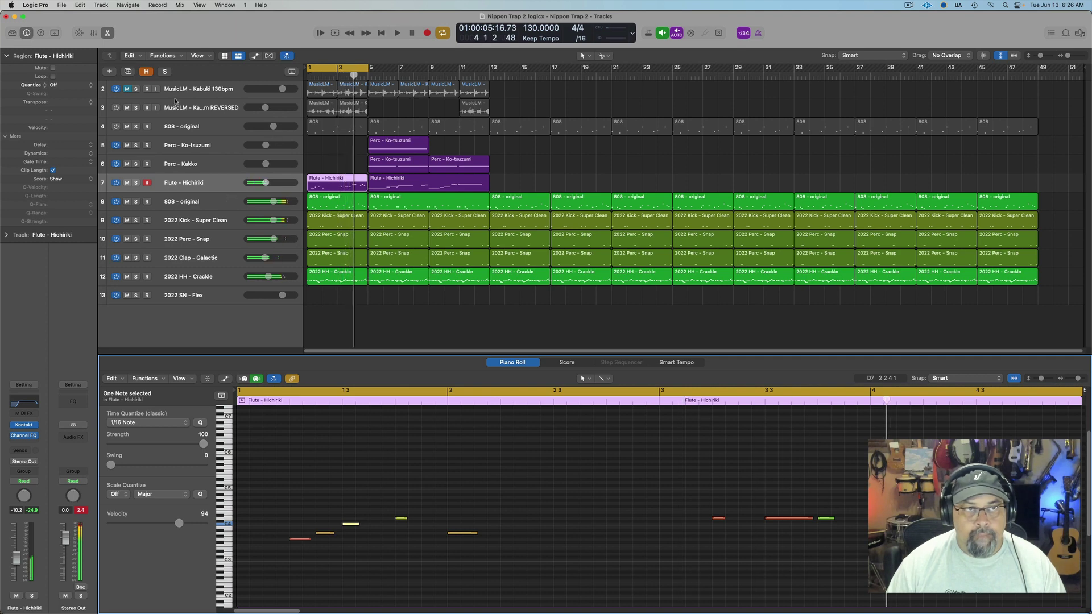
Unmute MusicLM - Kabuki 130bpm and turn on its REVERSED track while playing the song past bar 12 with the cycle off
{"action": "left_click", "coordinate": [131, 90]}
{"action": "key", "text": "space"}
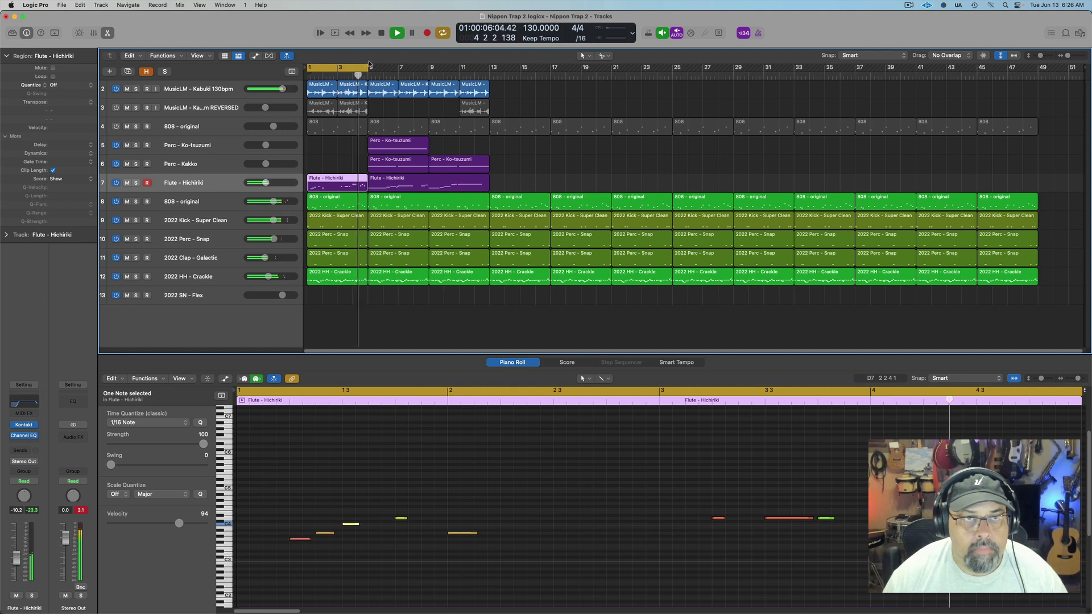
{"action": "left_click", "coordinate": [355, 68]}
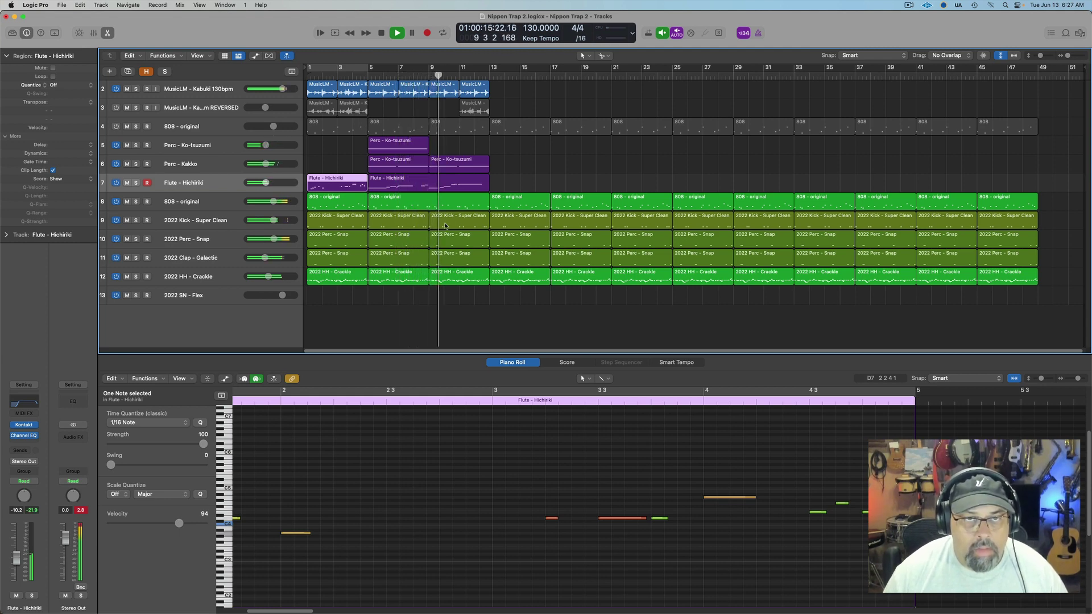
{"action": "left_click", "coordinate": [116, 108]}
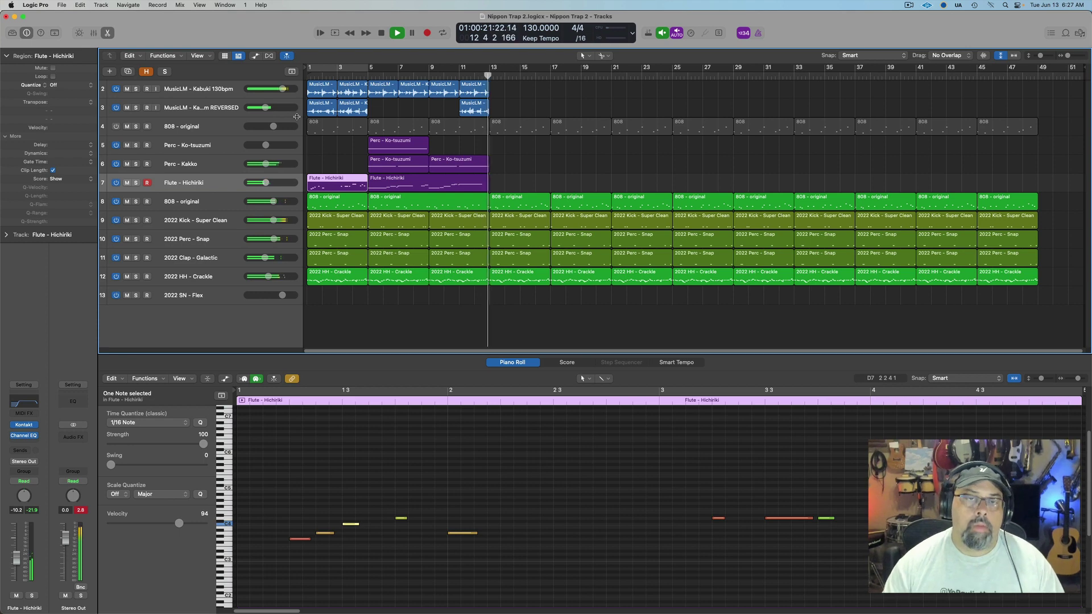
{"action": "key", "text": "space"}
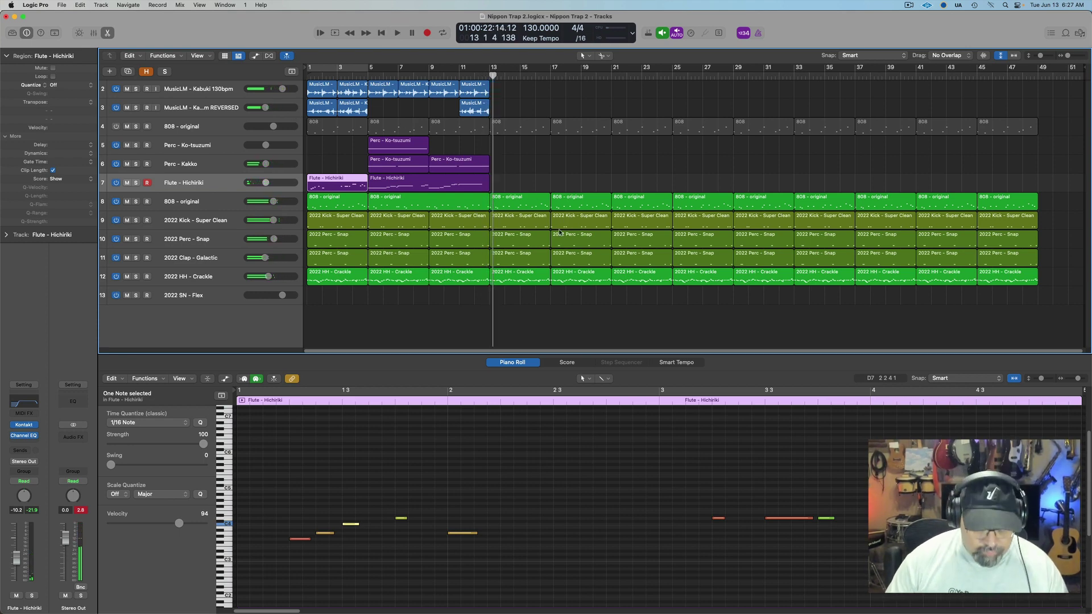
Close the note editor and duplicate the Flute - Hichiriki track with its settings
{"action": "key", "text": "e"}
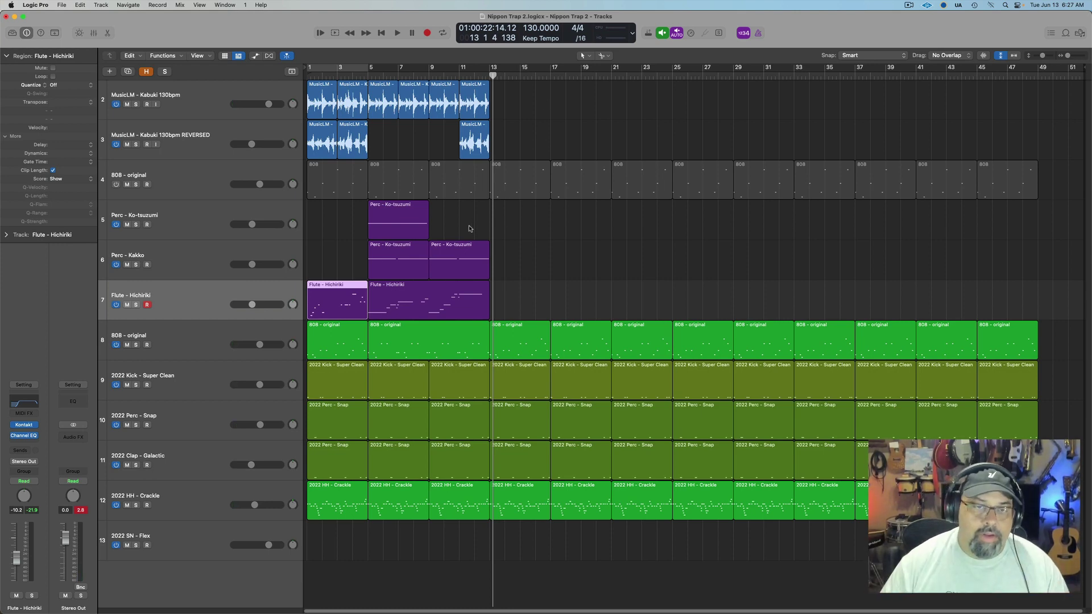
{"action": "left_click", "coordinate": [200, 304]}
{"action": "left_click", "coordinate": [128, 72]}
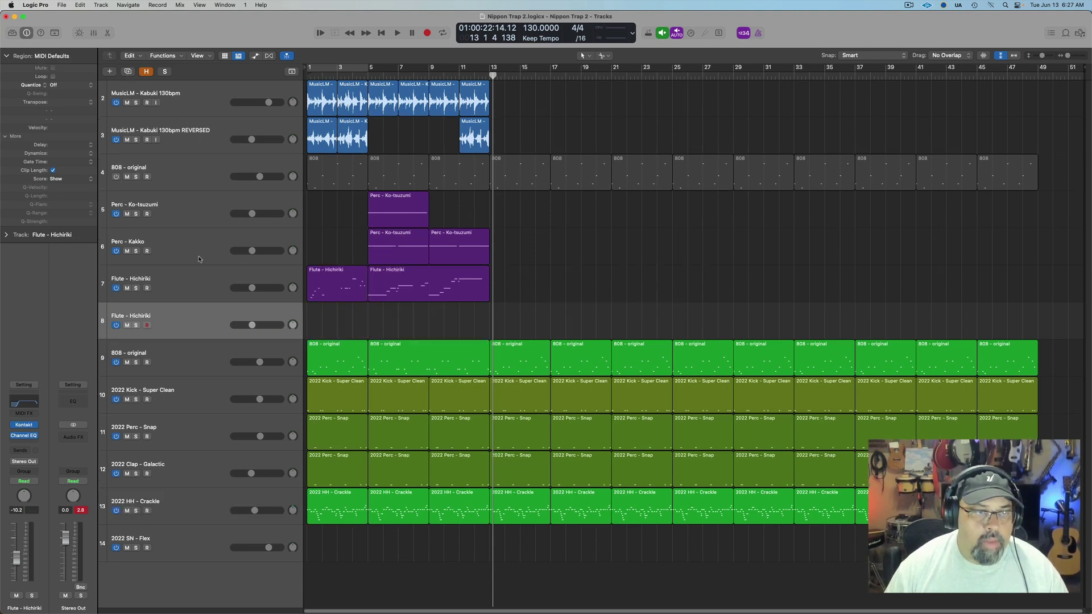
Load the East Asia Koto instrument in Kontakt on the duplicated flute track, auditioning the Shakuhachi along the way
{"action": "left_click", "coordinate": [24, 426]}
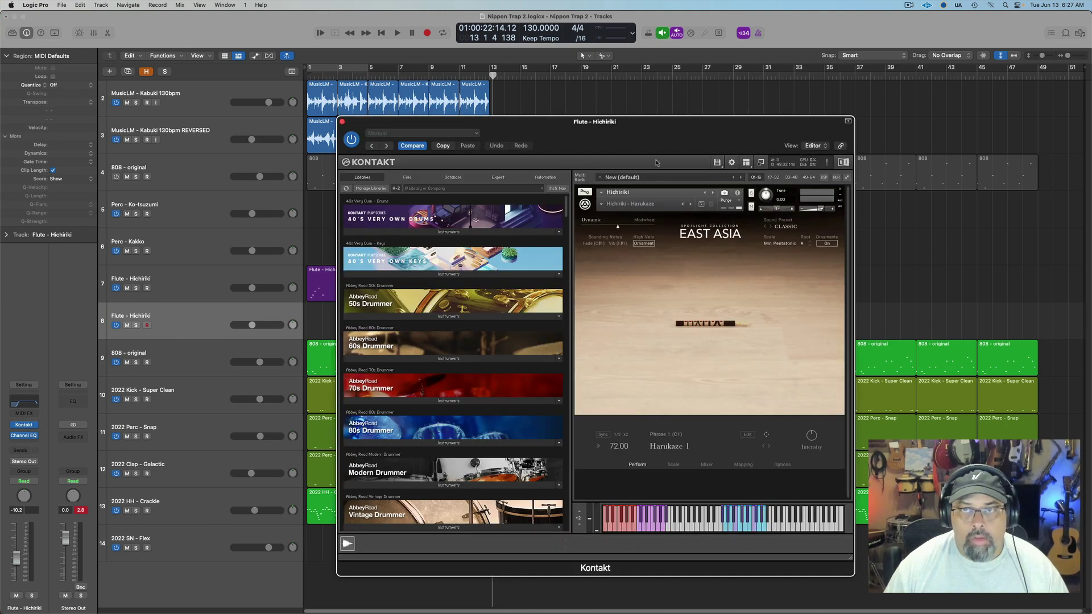
{"action": "left_click_drag", "start_coordinate": [665, 134], "coordinate": [583, 118]}
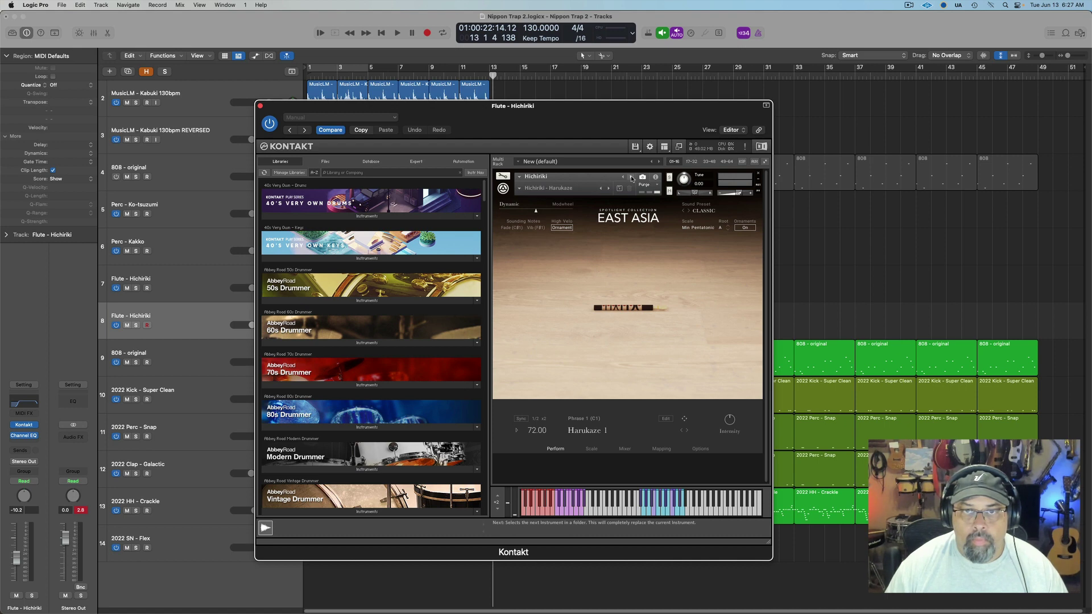
{"action": "left_click", "coordinate": [631, 178]}
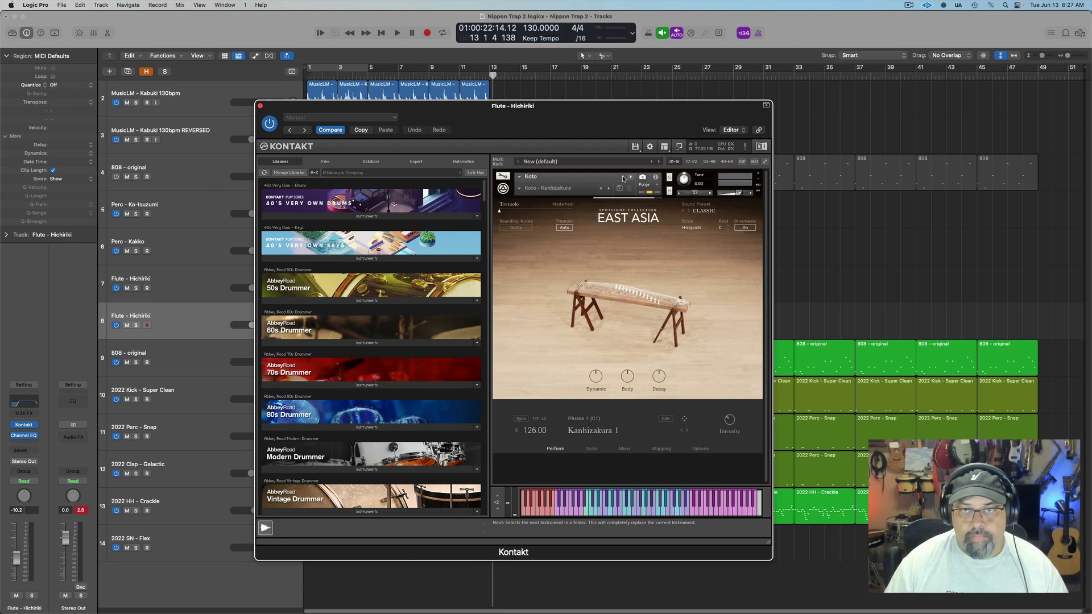
{"action": "left_click", "coordinate": [624, 178]}
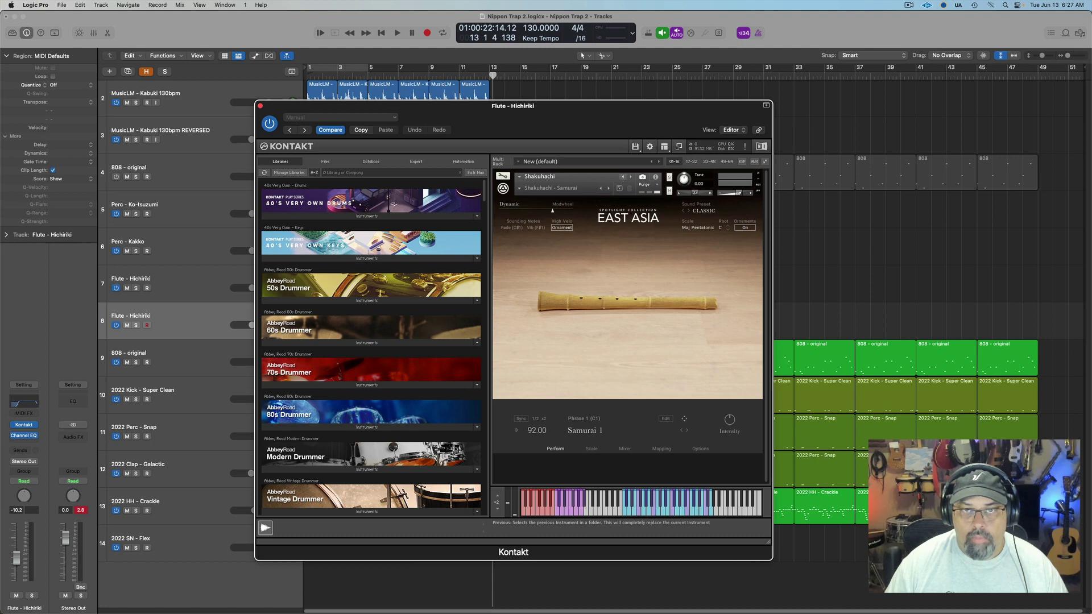
{"action": "left_click", "coordinate": [622, 177]}
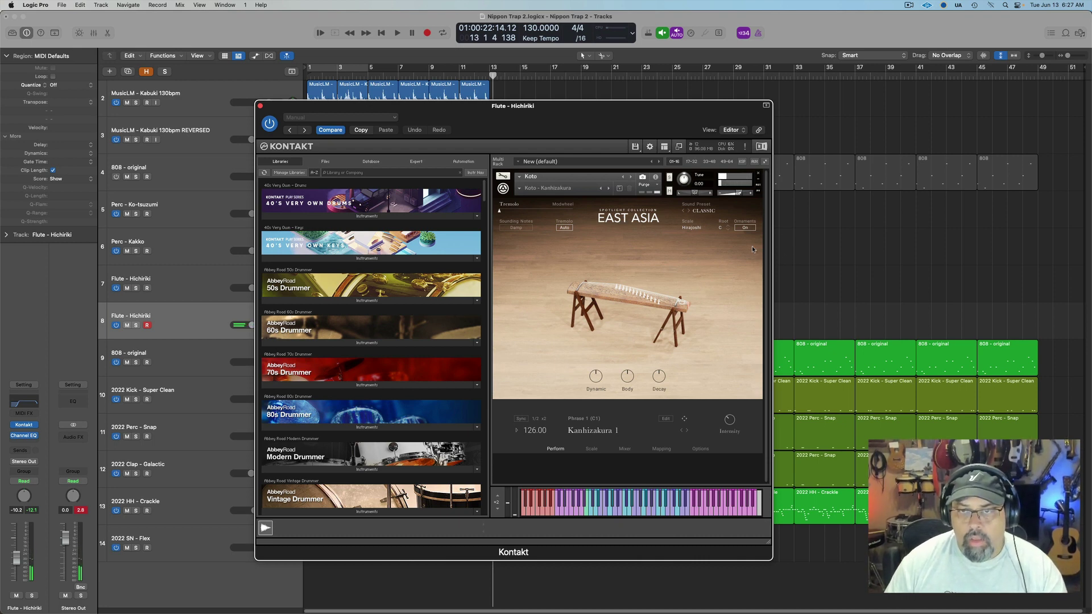
Set the root note of the Koto's Hirajoshi scale to A and close the Kontakt window
{"action": "left_click", "coordinate": [718, 229]}
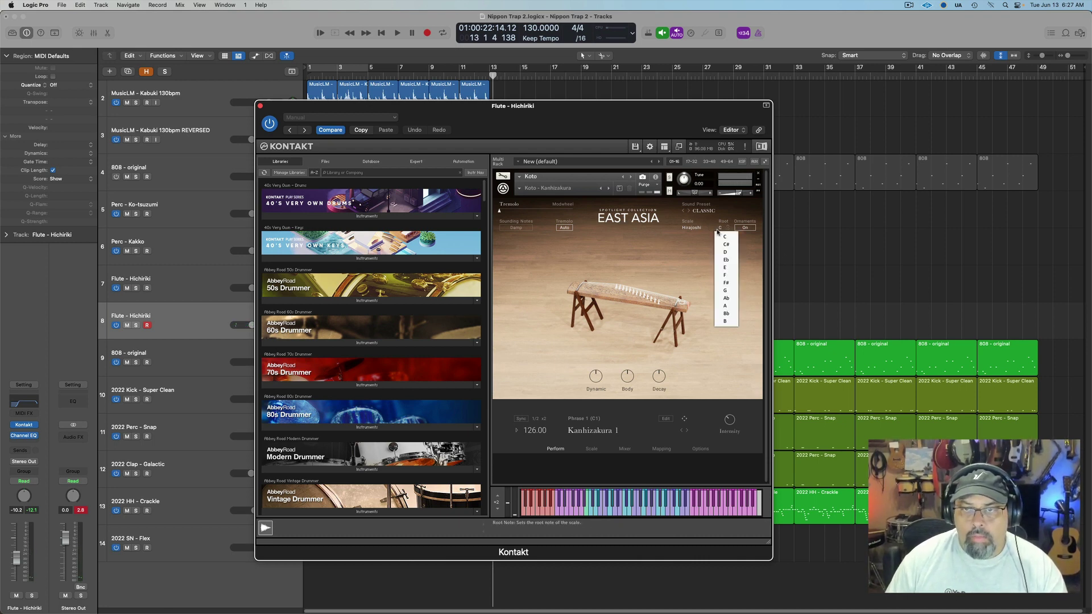
{"action": "left_click", "coordinate": [726, 306]}
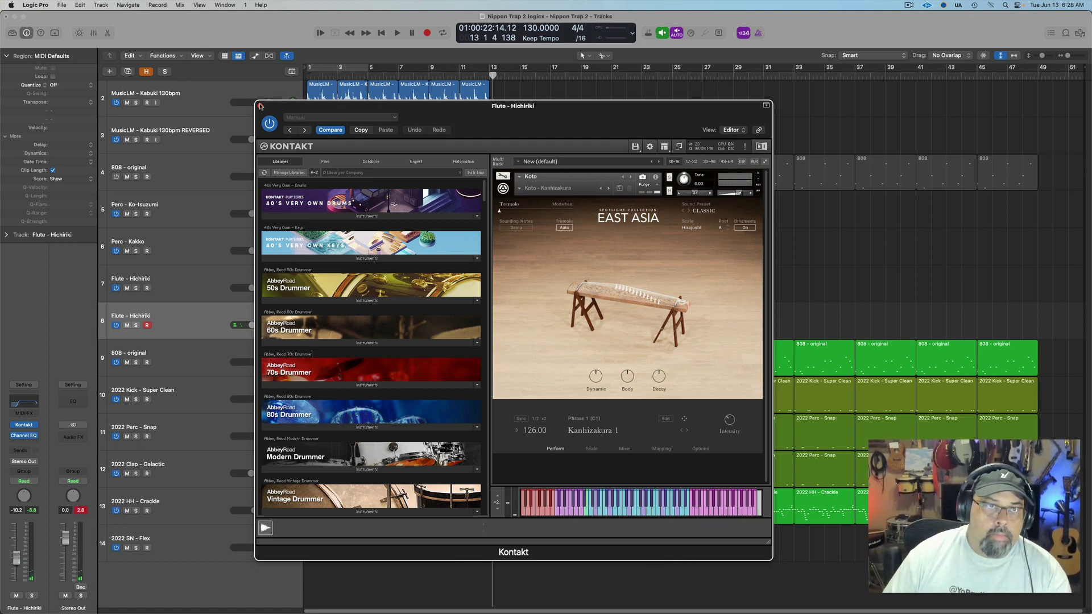
{"action": "left_click", "coordinate": [261, 106]}
Turn off both MusicLM tracks, cycle bars 5 to 20, and record a koto melody over bars 5 to 12
{"action": "left_click", "coordinate": [115, 102]}
{"action": "left_click", "coordinate": [115, 140]}
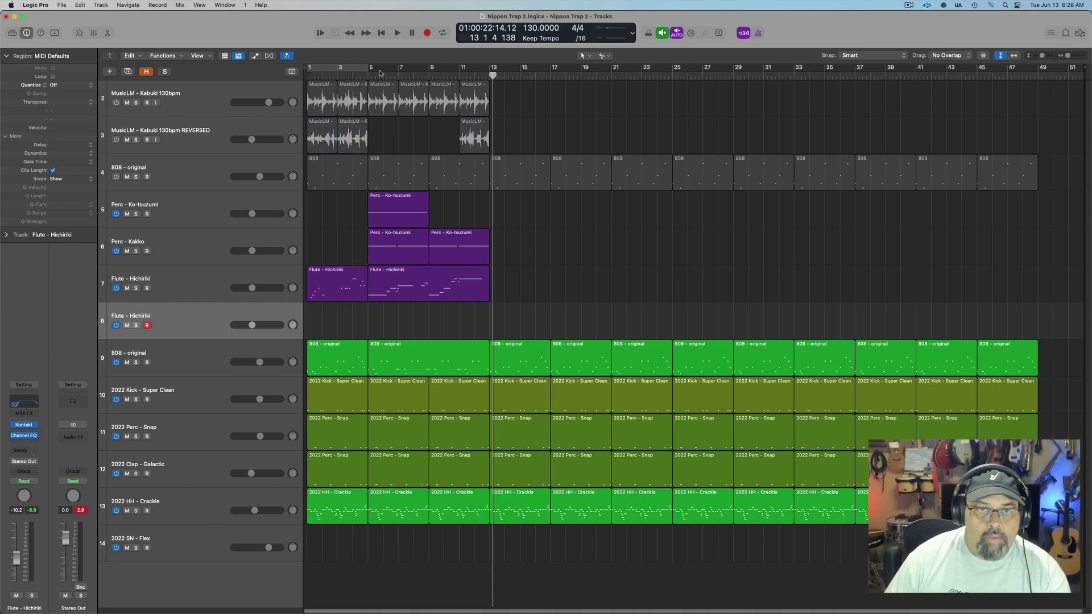
{"action": "left_click_drag", "start_coordinate": [375, 71], "coordinate": [607, 67]}
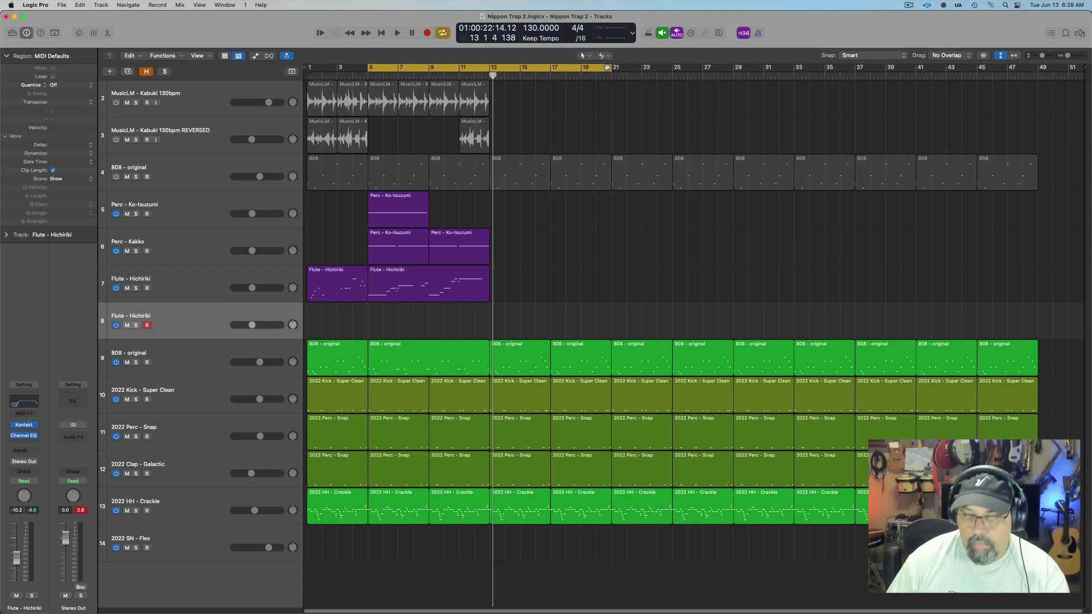
{"action": "key", "text": "r"}
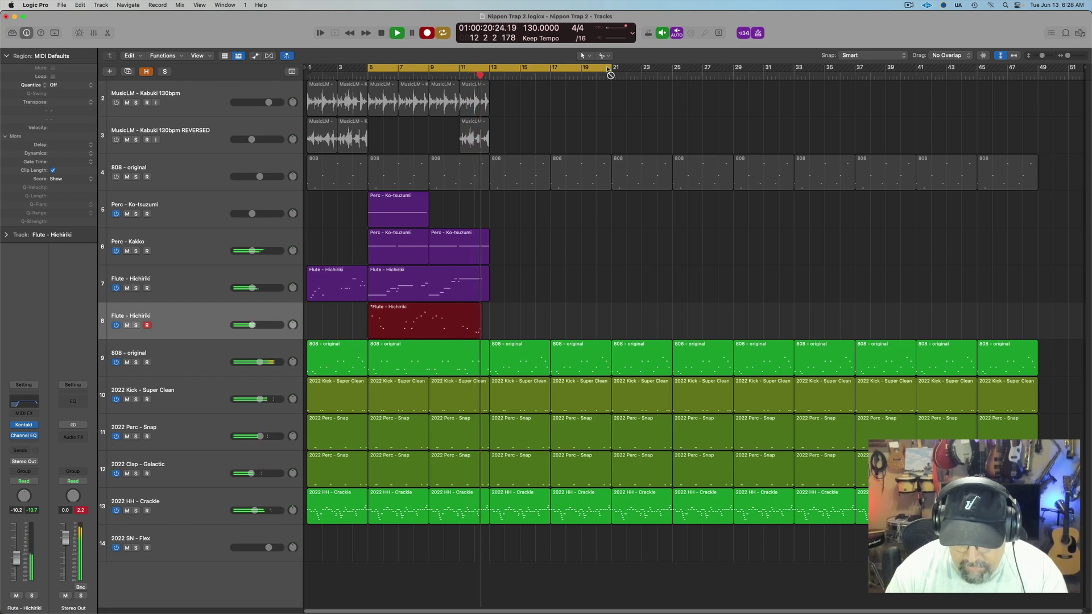
{"action": "key", "text": "space"}
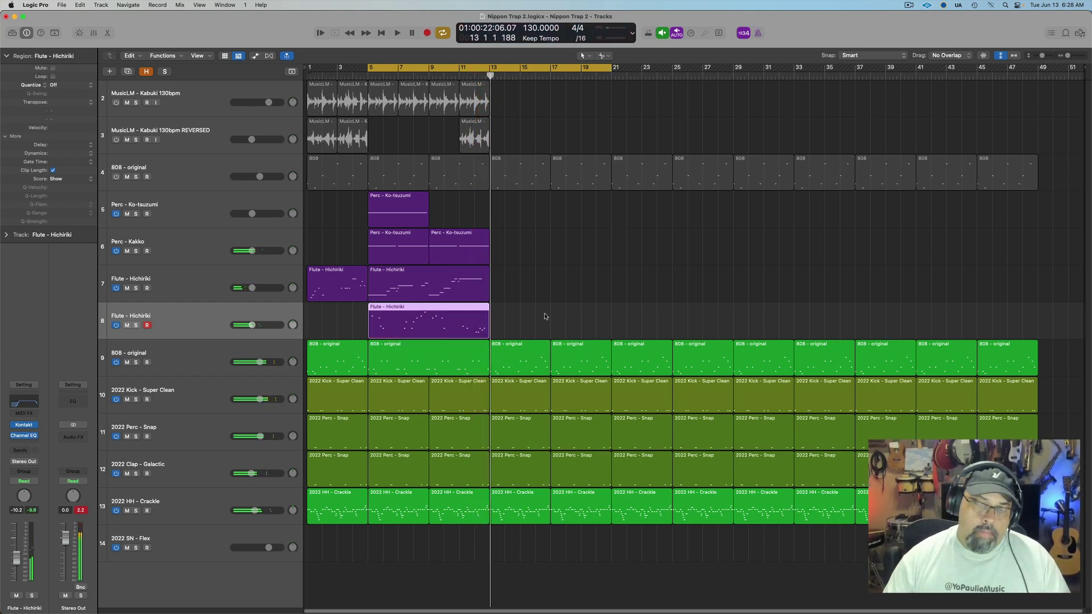
Quantize all notes of the new koto region to 1/16 and play back its opening
{"action": "key", "text": "p"}
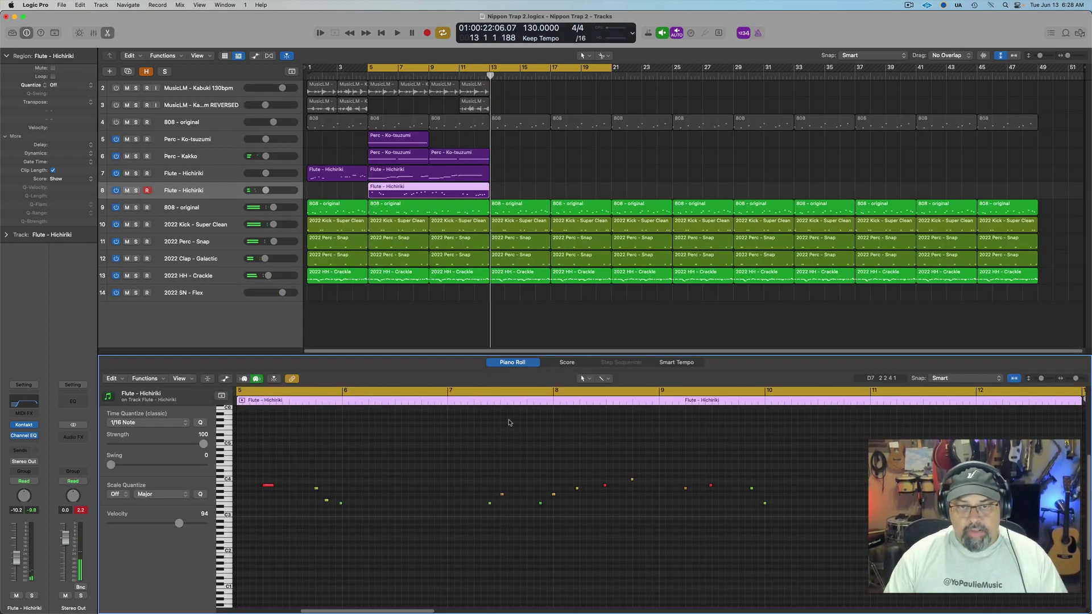
{"action": "key", "text": "super+a"}
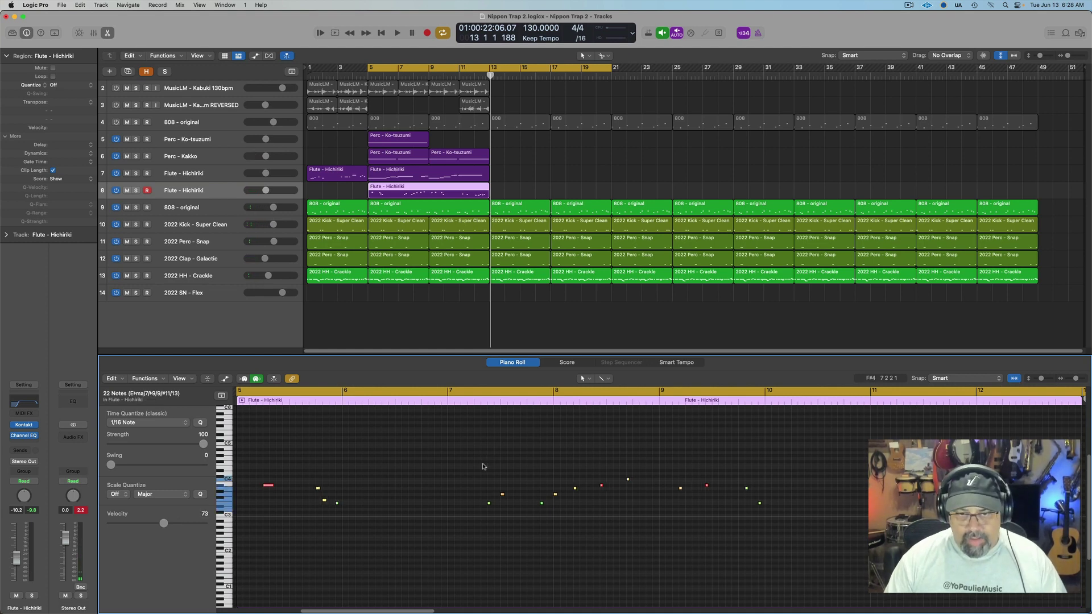
{"action": "key", "text": "space"}
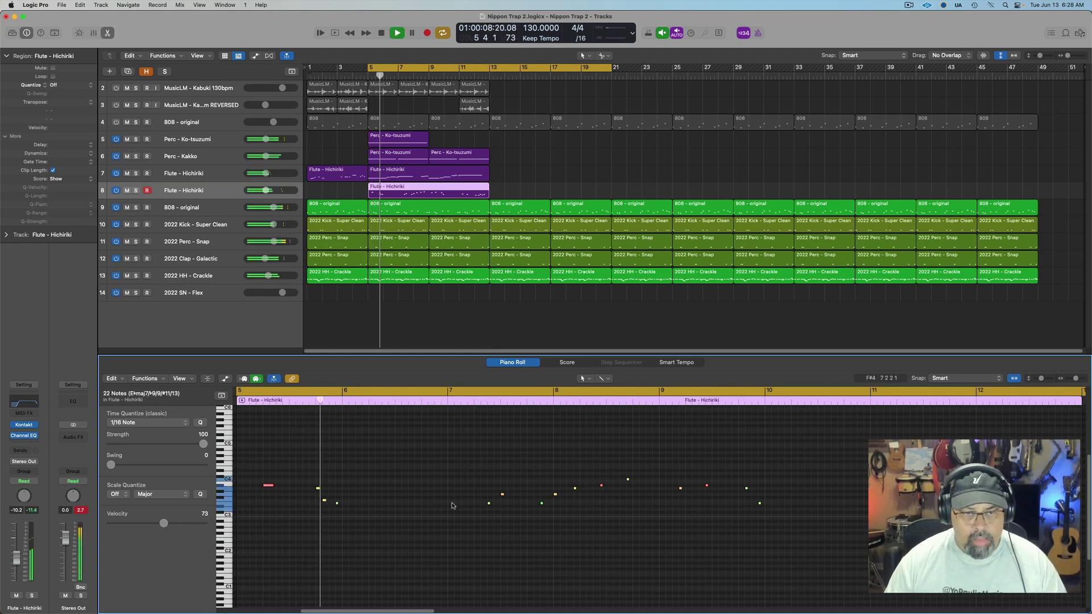
{"action": "key", "text": "space"}
Move bar 5's F3 koto note to 5 4 3 and the following E3 note to the start of bar 6
{"action": "left_click", "coordinate": [322, 518]}
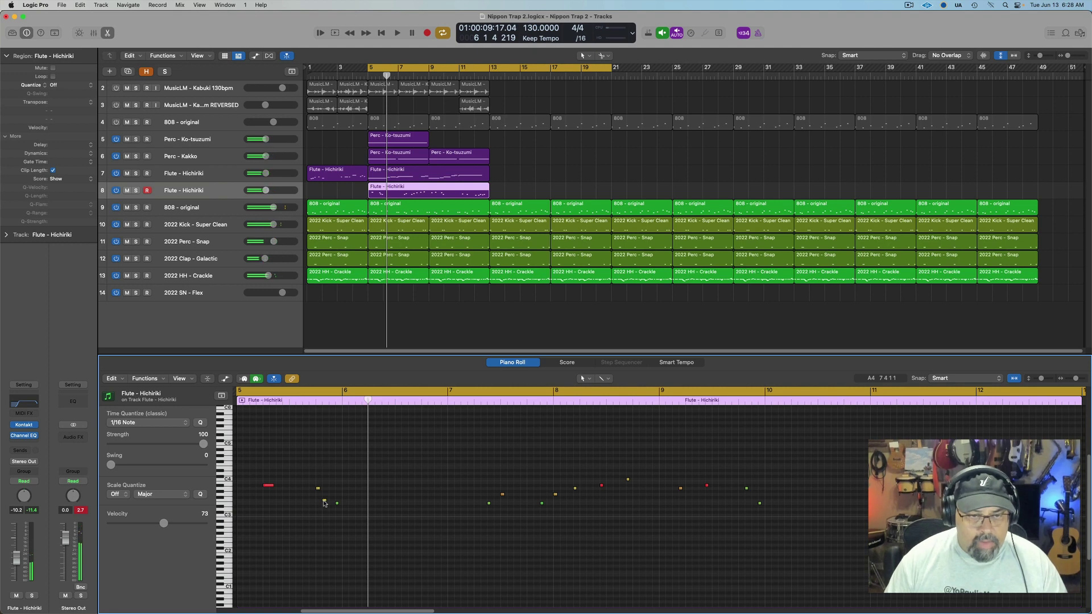
{"action": "left_click", "coordinate": [325, 501]}
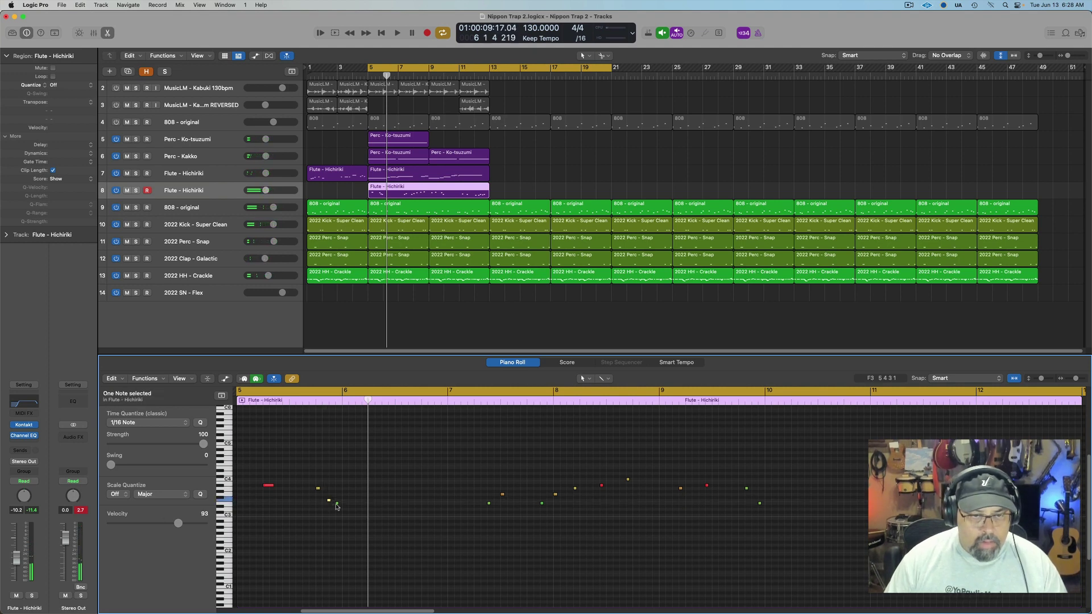
{"action": "left_click_drag", "start_coordinate": [336, 504], "coordinate": [344, 504]}
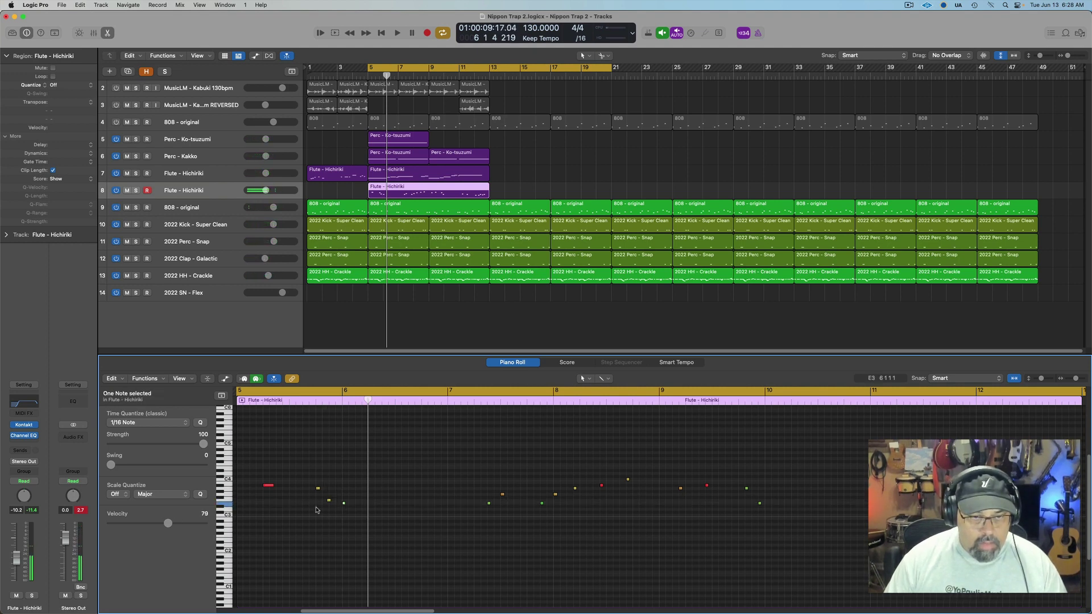
Nudge the F3 koto note at the end of bar 5 slightly later and play back the melody
{"action": "left_click", "coordinate": [330, 502]}
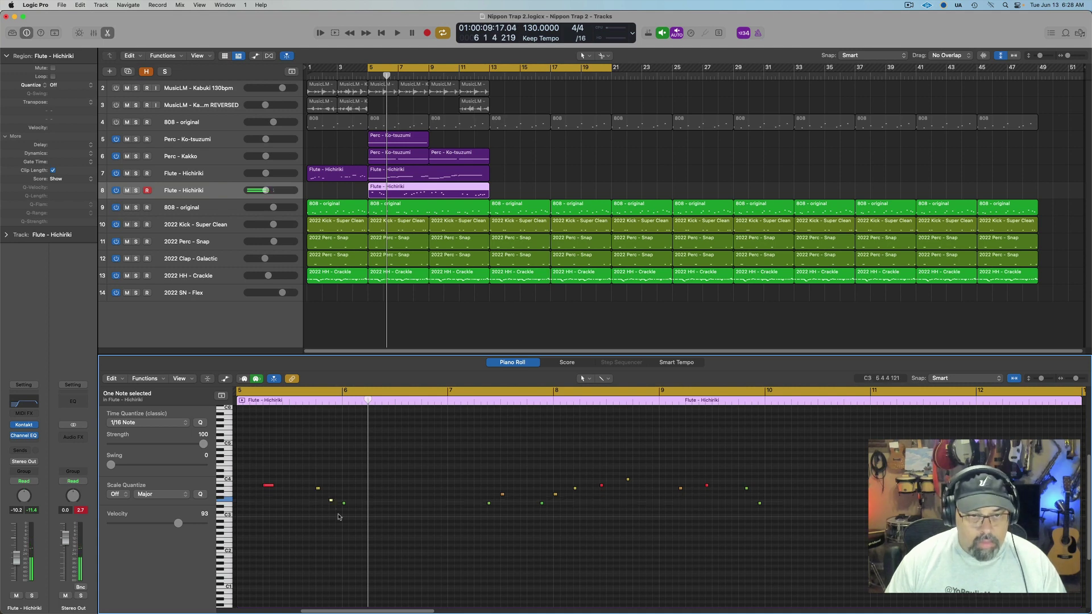
{"action": "key", "text": "space"}
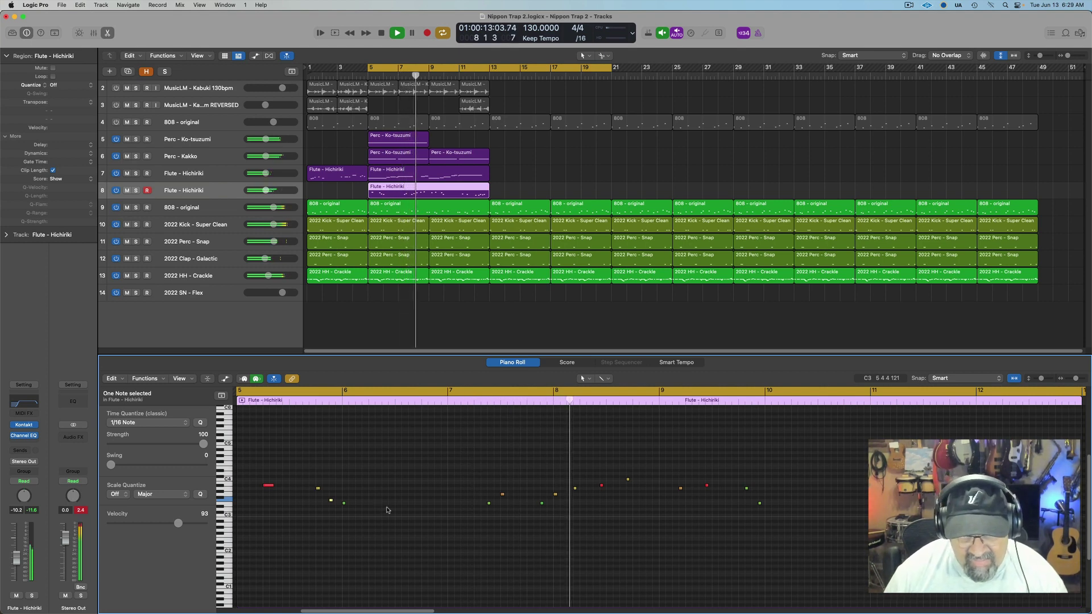
{"action": "key", "text": "space"}
Move bar 8's second koto note, A3, to 8 2 1 and raise the note at 7 3 1 to G#3
{"action": "left_click", "coordinate": [580, 498]}
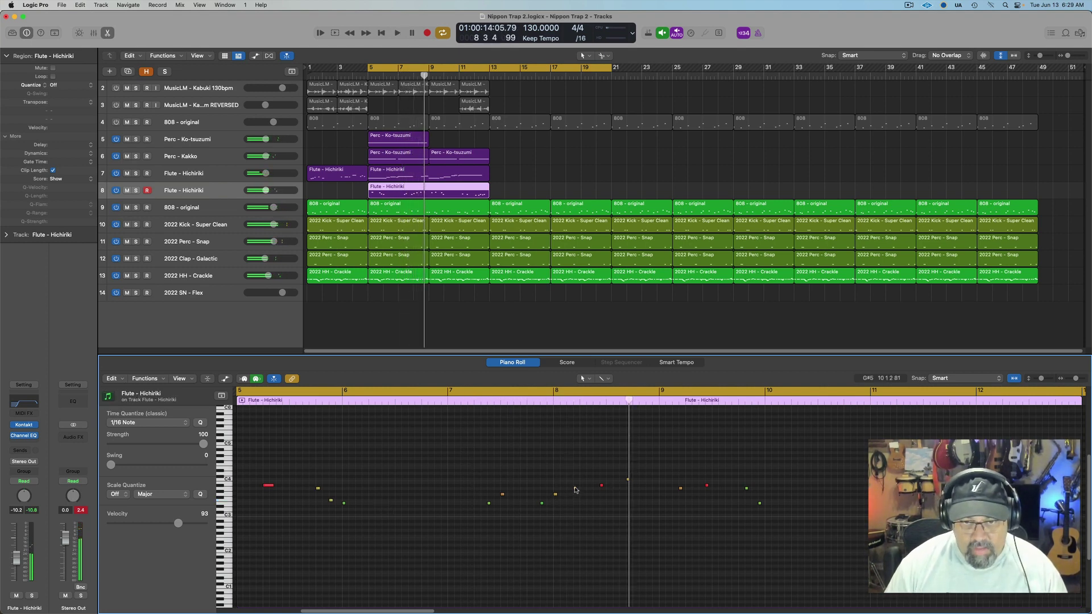
{"action": "left_click", "coordinate": [576, 489], "text": "super"}
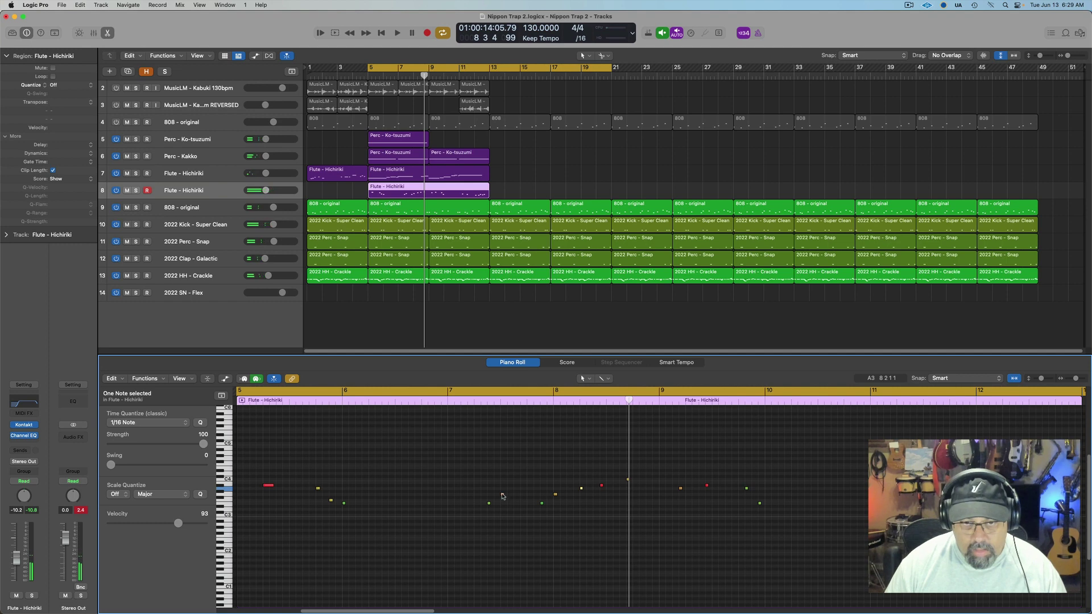
{"action": "left_click", "coordinate": [502, 496]}
{"action": "left_click_drag", "start_coordinate": [503, 496], "coordinate": [503, 494]}
{"action": "key", "text": "space"}
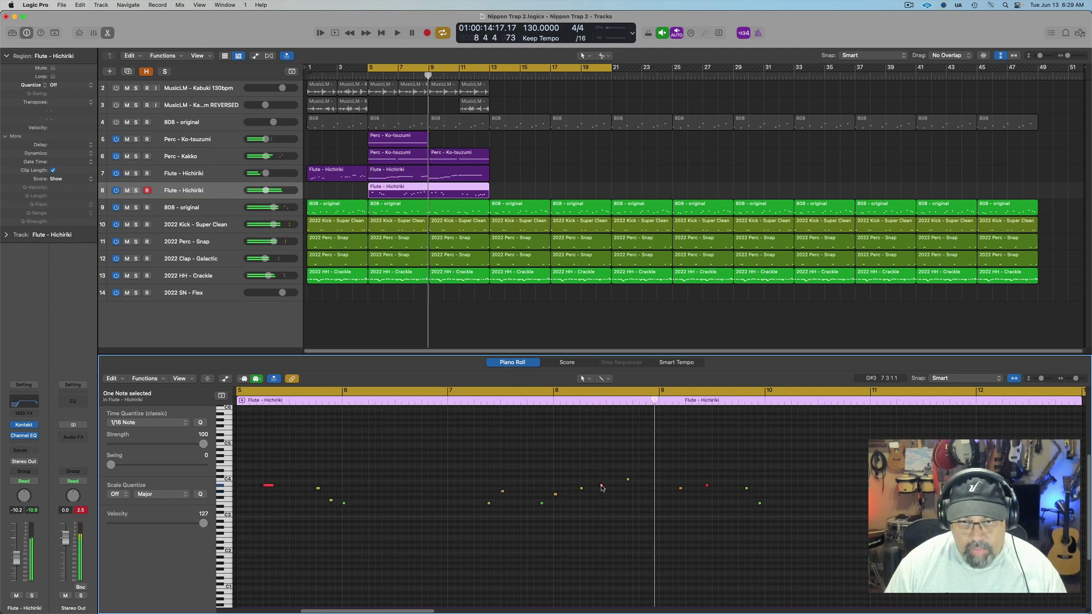
Move bar 8's A#3 koto note to 8 3 1, raise the bar's first note to A3, and play it back
{"action": "left_click_drag", "start_coordinate": [602, 488], "coordinate": [609, 487]}
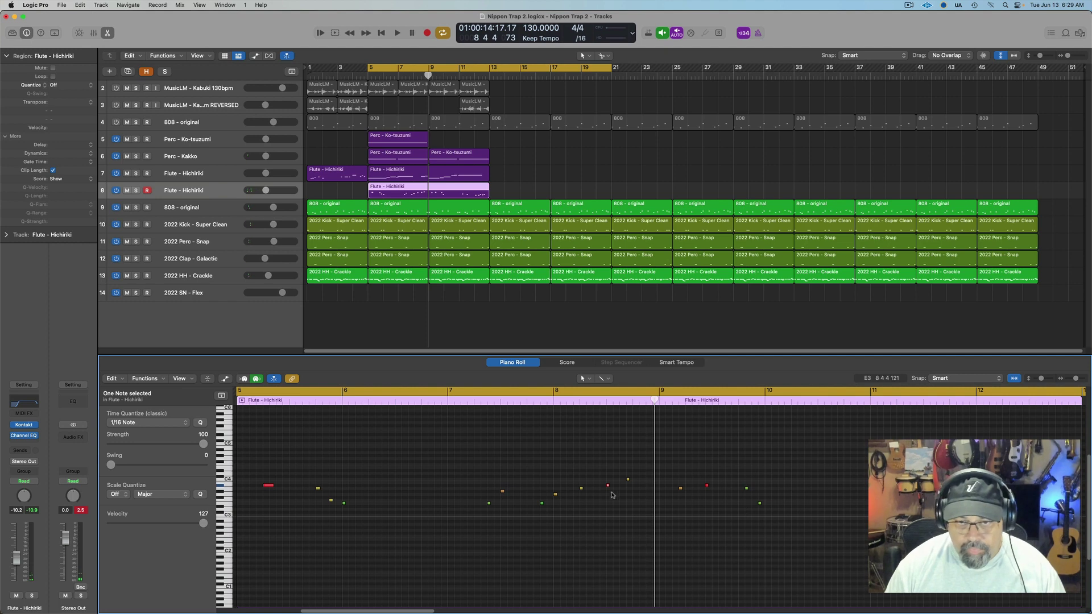
{"action": "left_click", "coordinate": [608, 487]}
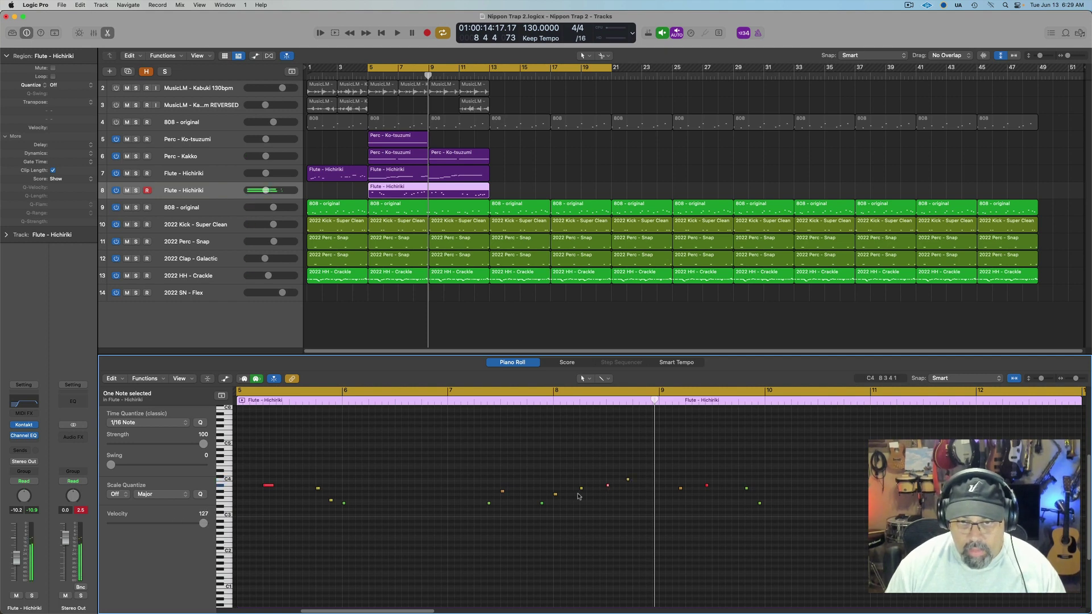
{"action": "left_click", "coordinate": [581, 488]}
{"action": "left_click", "coordinate": [556, 495]}
{"action": "left_click_drag", "start_coordinate": [556, 496], "coordinate": [556, 491]}
{"action": "key", "text": "space"}
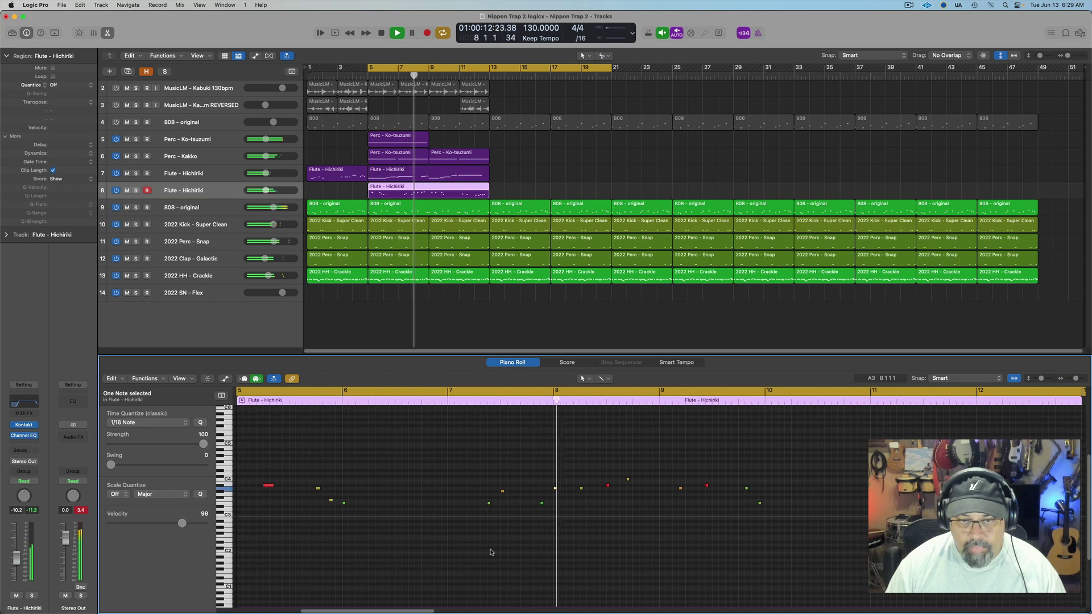
Lower the koto note at 7 3 1 to D#3 and play back bars 7 and 8
{"action": "key", "text": "space"}
{"action": "left_click", "coordinate": [489, 503]}
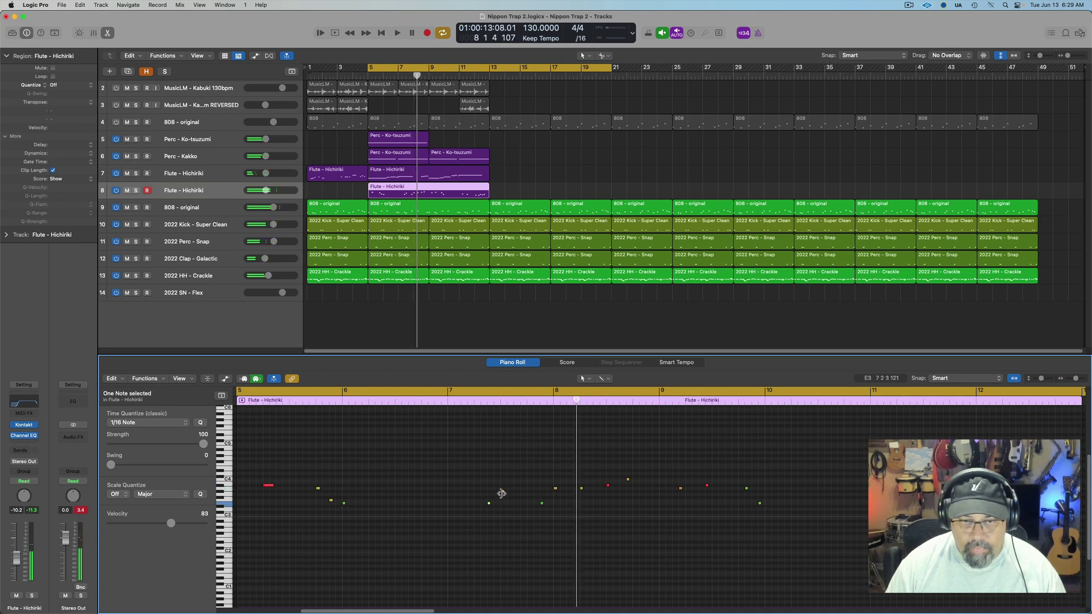
{"action": "left_click_drag", "start_coordinate": [502, 494], "coordinate": [504, 509]}
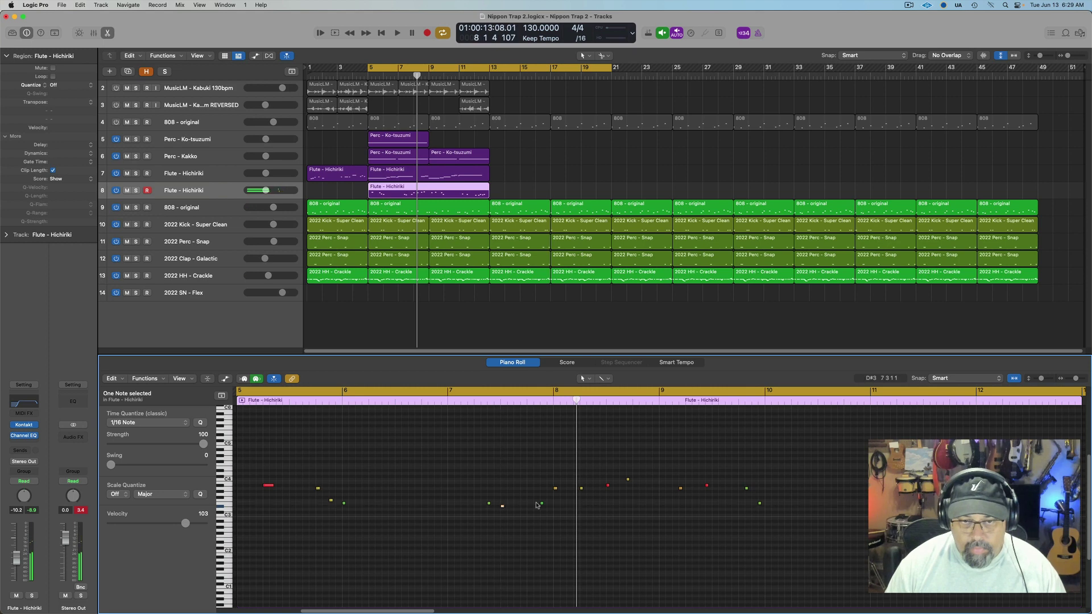
{"action": "key", "text": "space"}
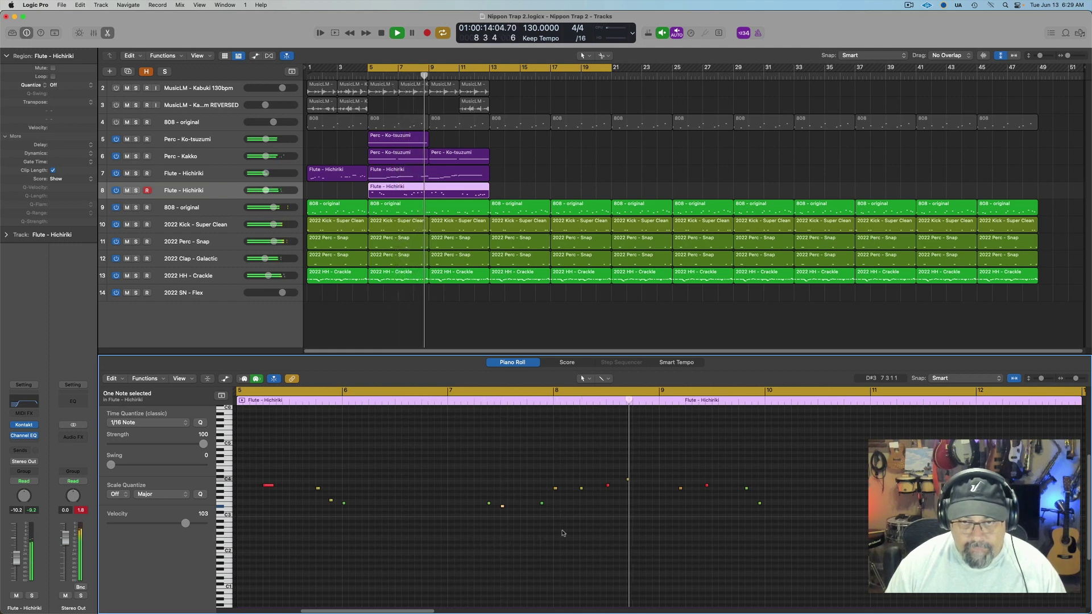
{"action": "key", "text": "space"}
Move bar 8's C4 koto note to beat 4 and play back through bar 9
{"action": "left_click", "coordinate": [624, 488]}
{"action": "left_click_drag", "start_coordinate": [629, 483], "coordinate": [635, 483]}
{"action": "key", "text": "space"}
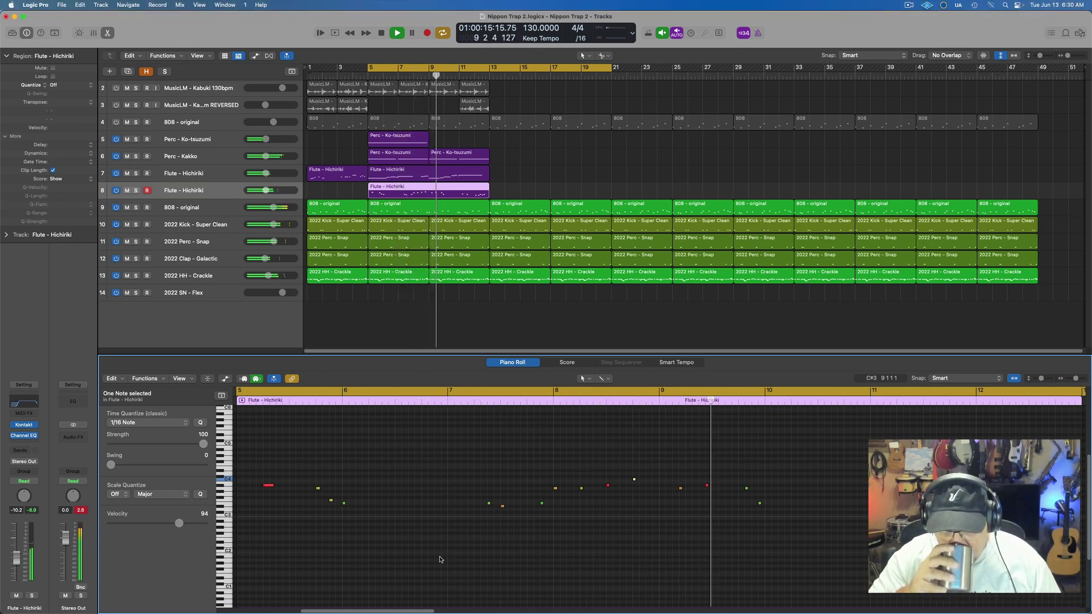
{"action": "key", "text": "space"}
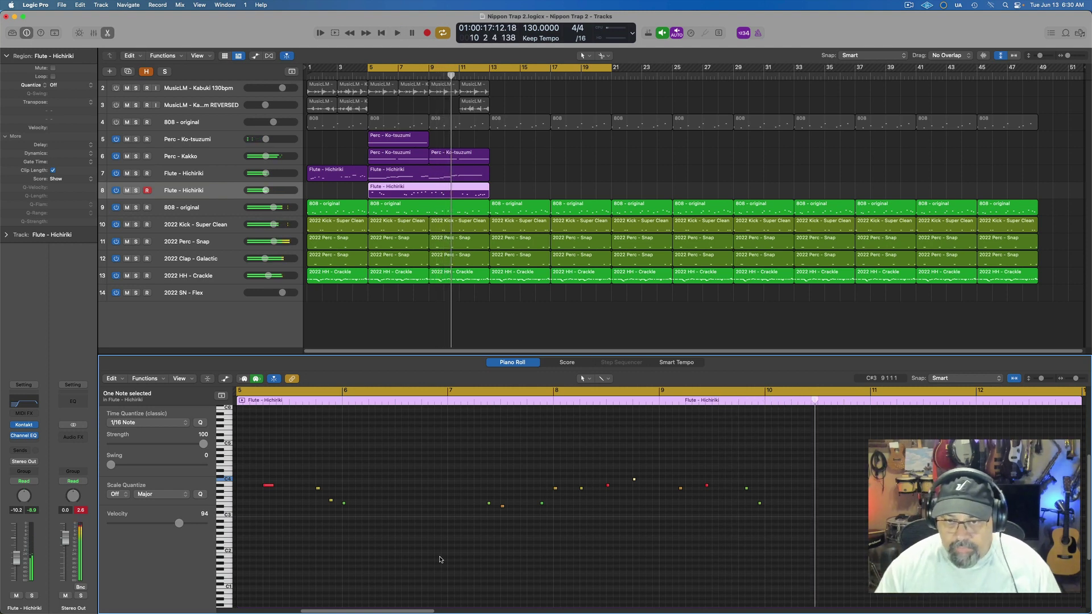
Shift the four koto notes of bar 9 a sixteenth later and play the melody through to bar 12
{"action": "left_click_drag", "start_coordinate": [667, 466], "coordinate": [767, 506]}
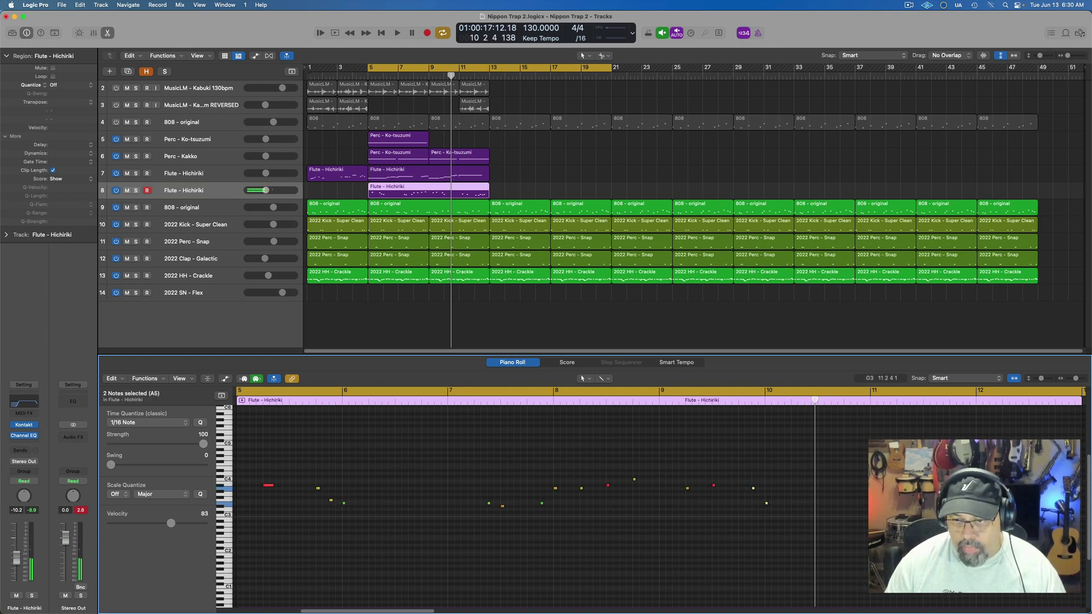
{"action": "left_click", "coordinate": [904, 503]}
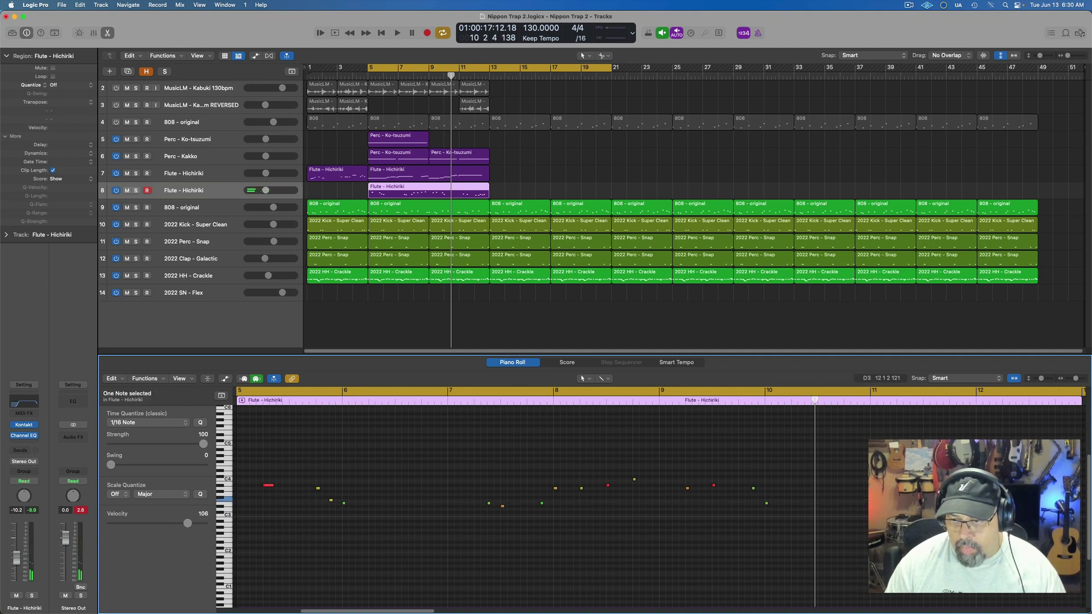
{"action": "left_click", "coordinate": [988, 509]}
{"action": "key", "text": "shift+space"}
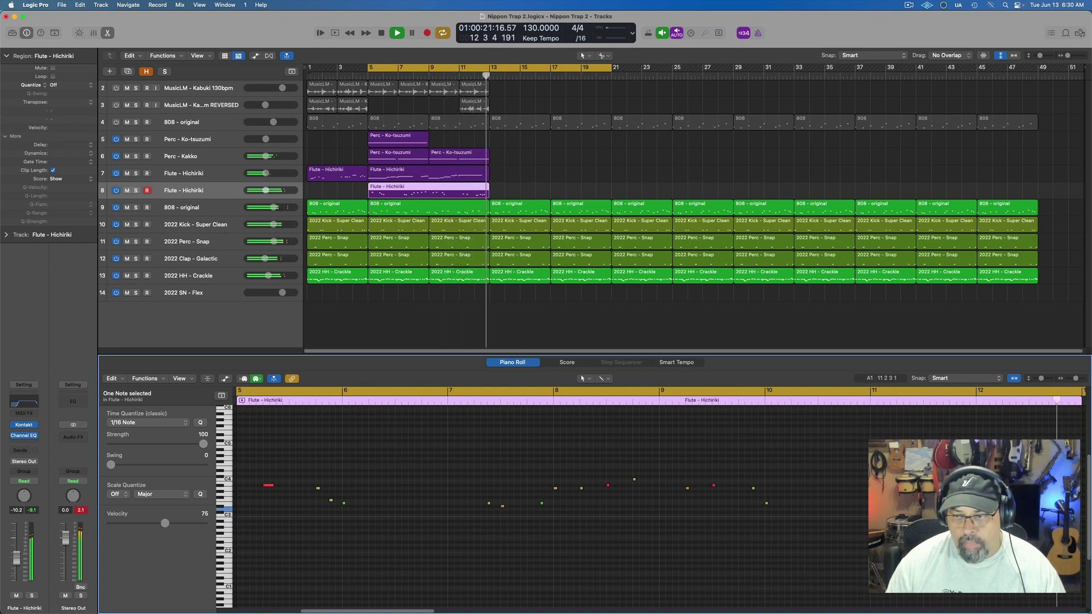
{"action": "key", "text": "space"}
Close the Piano Roll and hide the switched-off 808 - original track
{"action": "key", "text": "p"}
{"action": "right_click", "coordinate": [206, 170]}
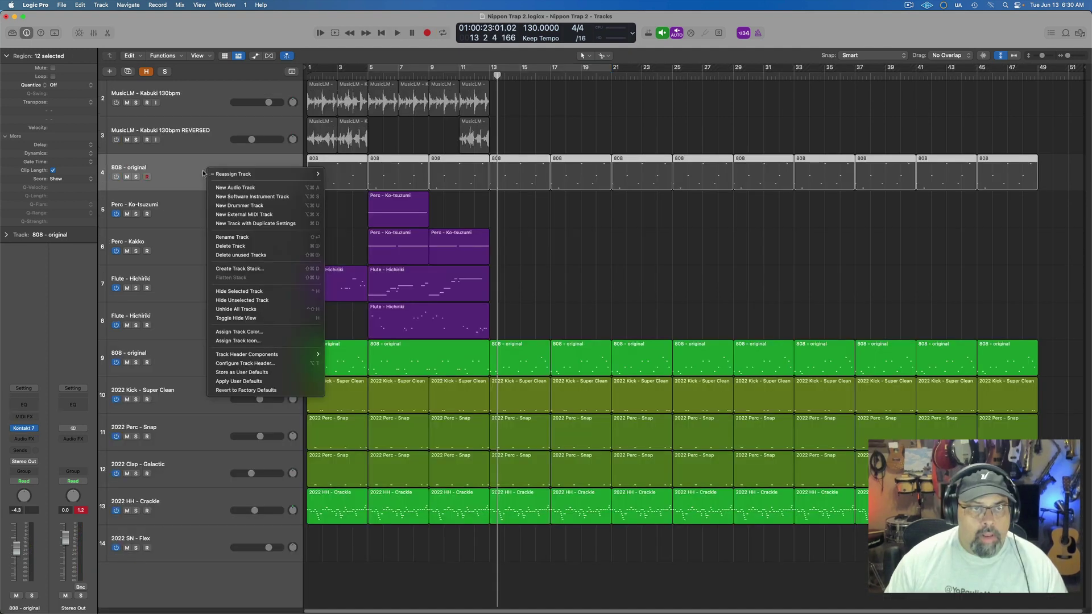
{"action": "left_click", "coordinate": [246, 292]}
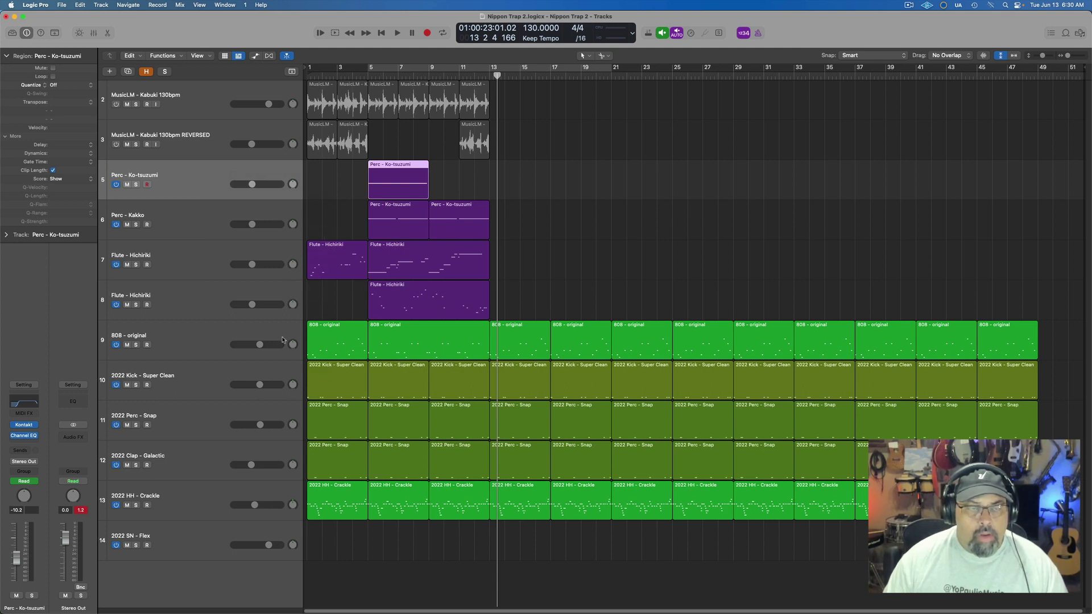
Colour all regions of the remaining 808 - original track indigo blue
{"action": "left_click", "coordinate": [211, 341]}
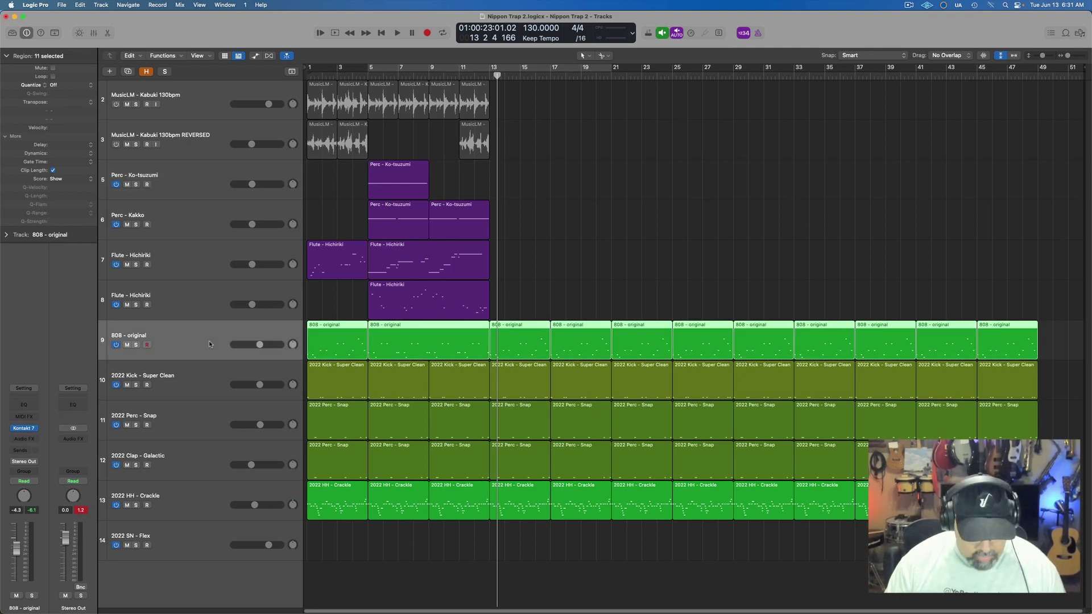
{"action": "key", "text": "alt+c"}
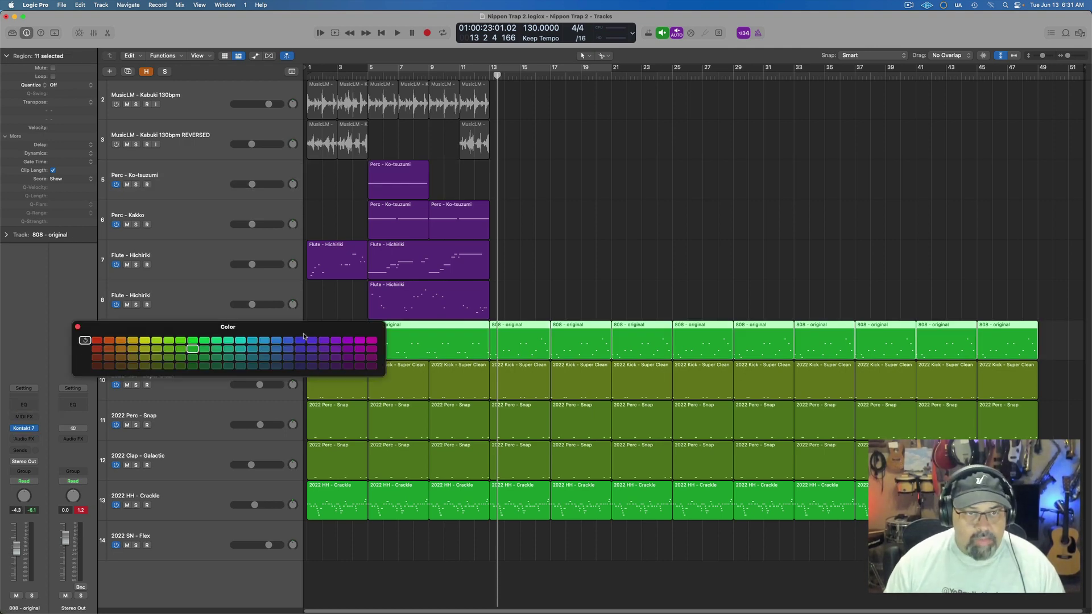
{"action": "left_click", "coordinate": [299, 340]}
{"action": "left_click", "coordinate": [77, 328]}
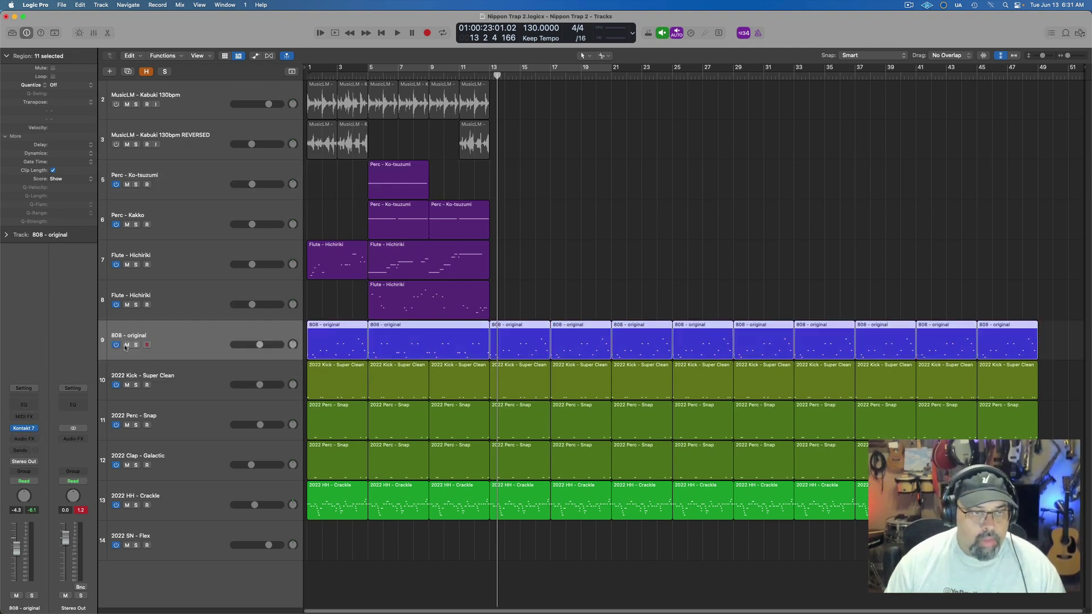
Colour the regions of the drum tracks from 2022 Kick - Super Clean to 2022 SN - Flex red
{"action": "left_click", "coordinate": [185, 382]}
{"action": "left_click", "coordinate": [197, 546], "text": "shift"}
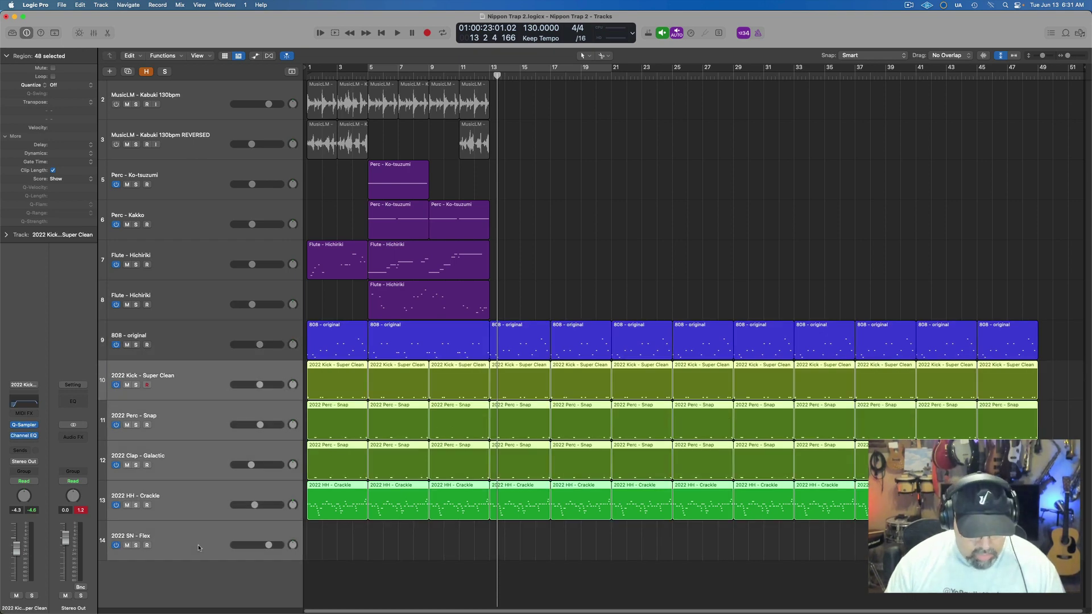
{"action": "key", "text": "alt+c"}
{"action": "left_click", "coordinate": [96, 349]}
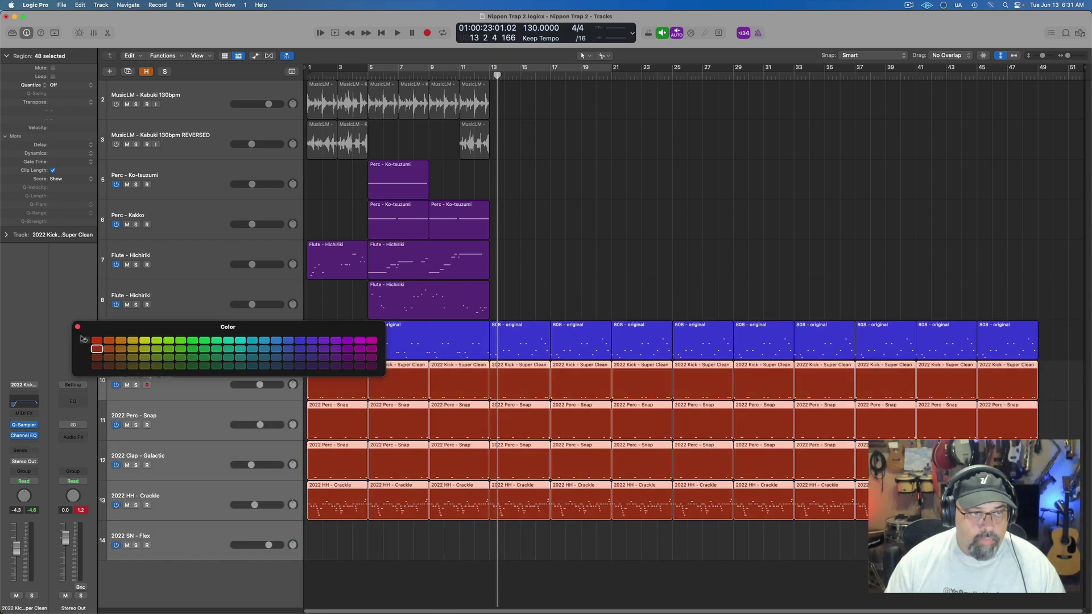
{"action": "left_click", "coordinate": [78, 327]}
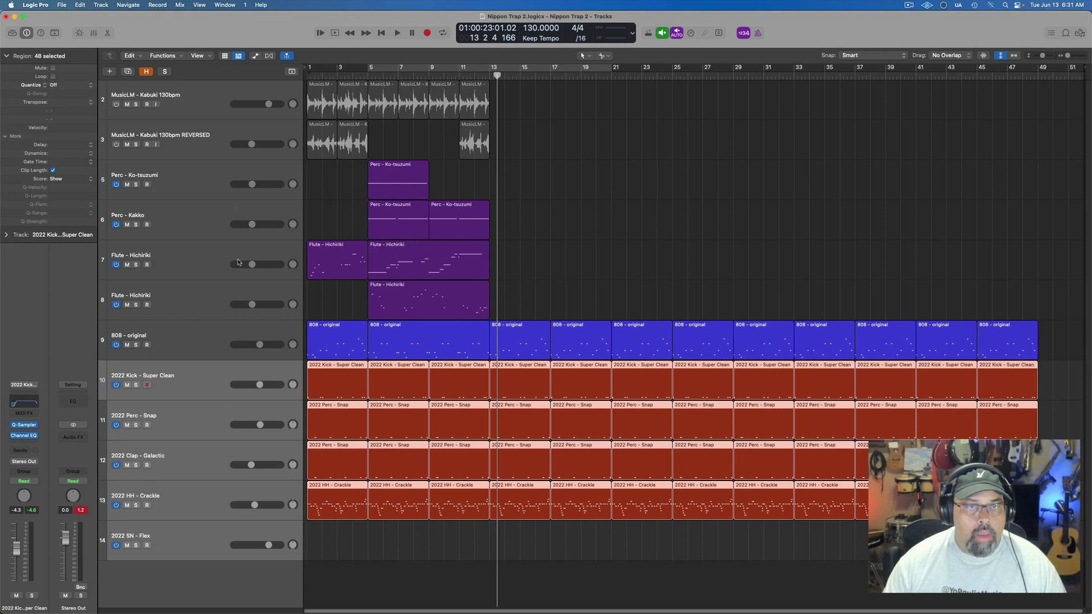
Give the Perc - Ko-tsuzumi and Perc - Kakko regions the same red and move both tracks below the 808 - original track
{"action": "left_click", "coordinate": [220, 223]}
{"action": "left_click", "coordinate": [213, 176], "text": "shift"}
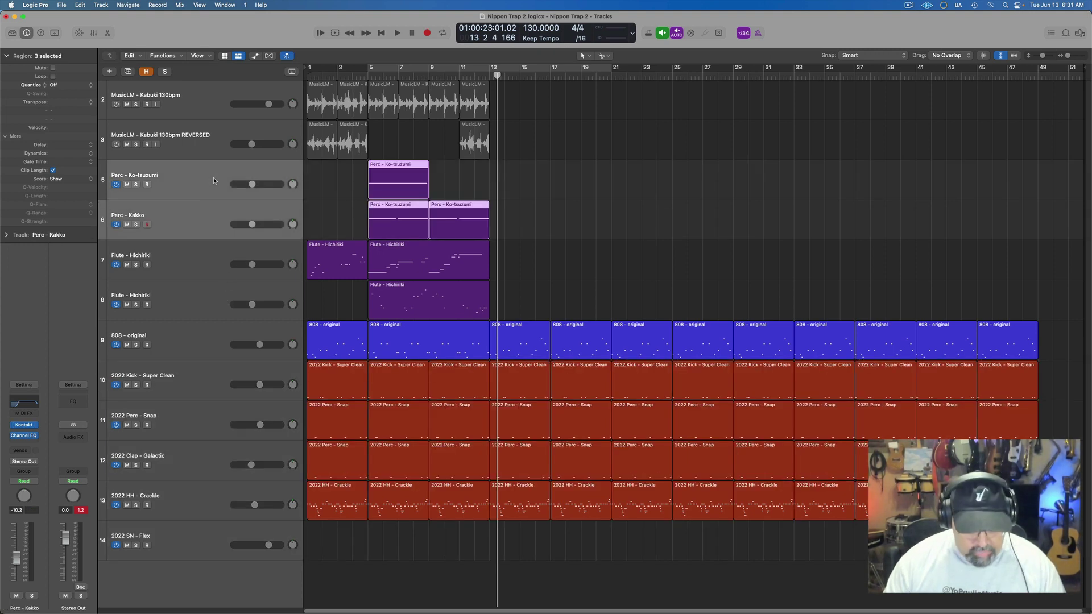
{"action": "key", "text": "alt+c"}
{"action": "left_click", "coordinate": [95, 349]}
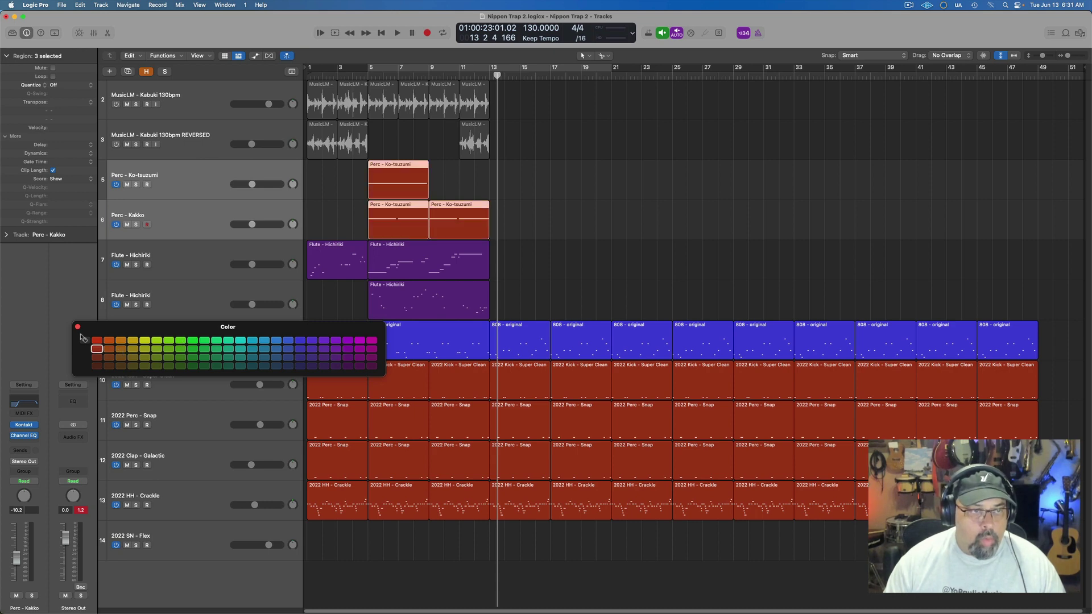
{"action": "left_click", "coordinate": [77, 327]}
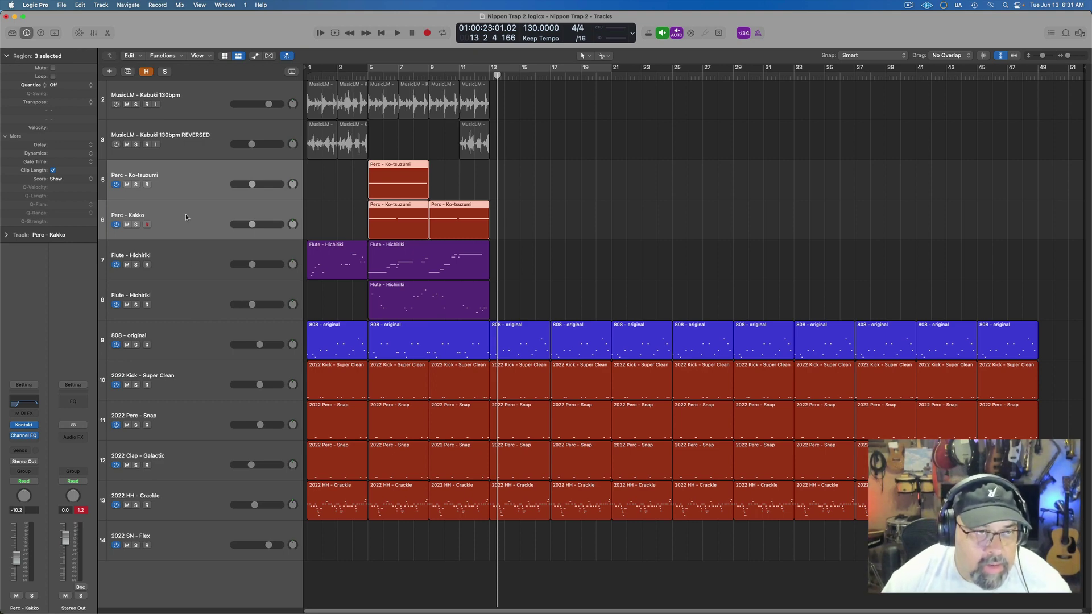
{"action": "left_click_drag", "start_coordinate": [196, 185], "coordinate": [193, 345]}
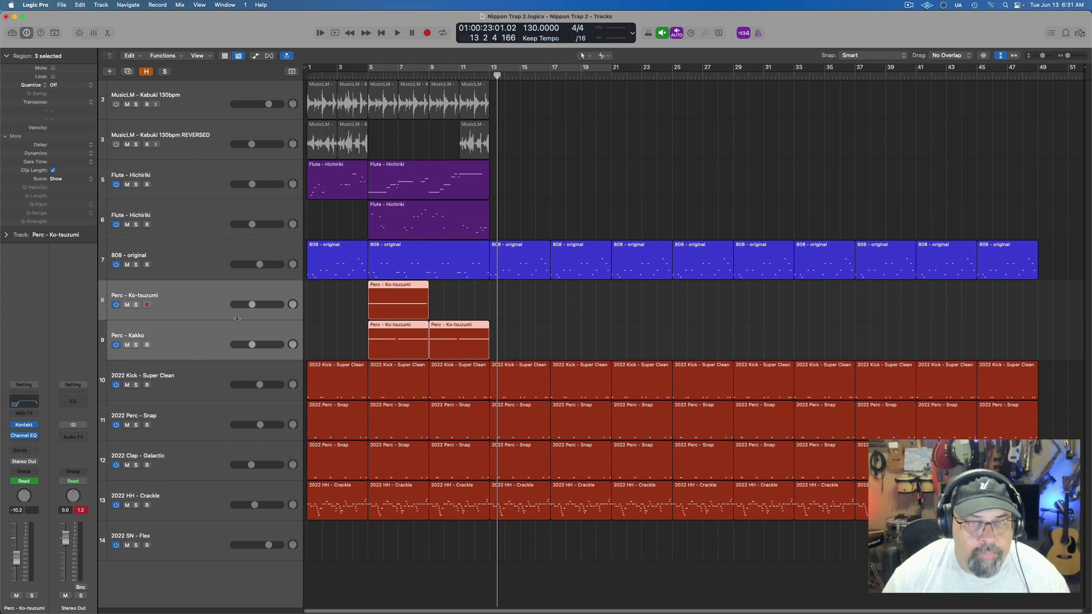
Set the cycle range to bars 5 to 12 and turn both MusicLM tracks back on
{"action": "left_click", "coordinate": [443, 70]}
{"action": "left_click_drag", "start_coordinate": [612, 72], "coordinate": [489, 73]}
{"action": "left_click", "coordinate": [116, 104]}
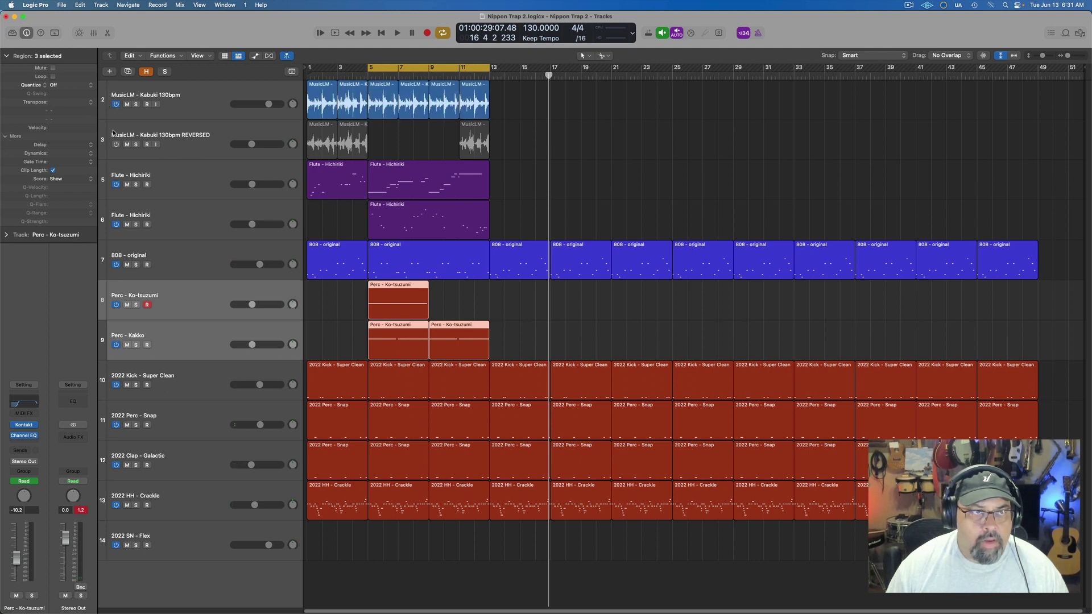
{"action": "left_click", "coordinate": [116, 144]}
With the cycle off, place a copy of the reversed MusicLM region at bar 9 and play back the arrangement
{"action": "key", "text": "c"}
{"action": "key", "text": "space"}
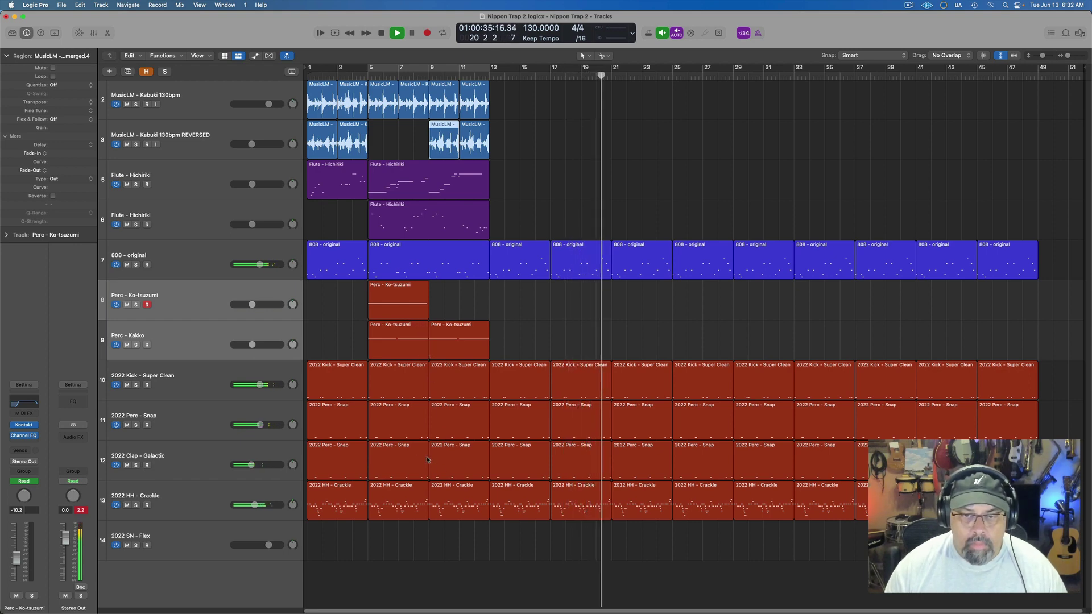
{"action": "key", "text": "space"}
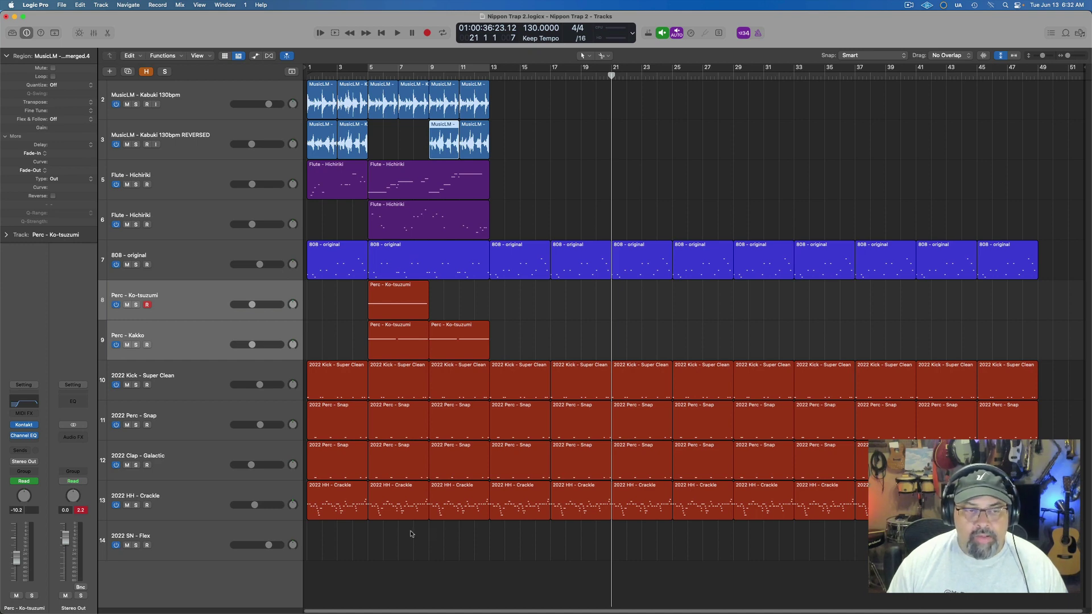
Delete the 2022 HH - Crackle regions that start at bars 5, 13, 21, 29 and 37
{"action": "left_click", "coordinate": [415, 507]}
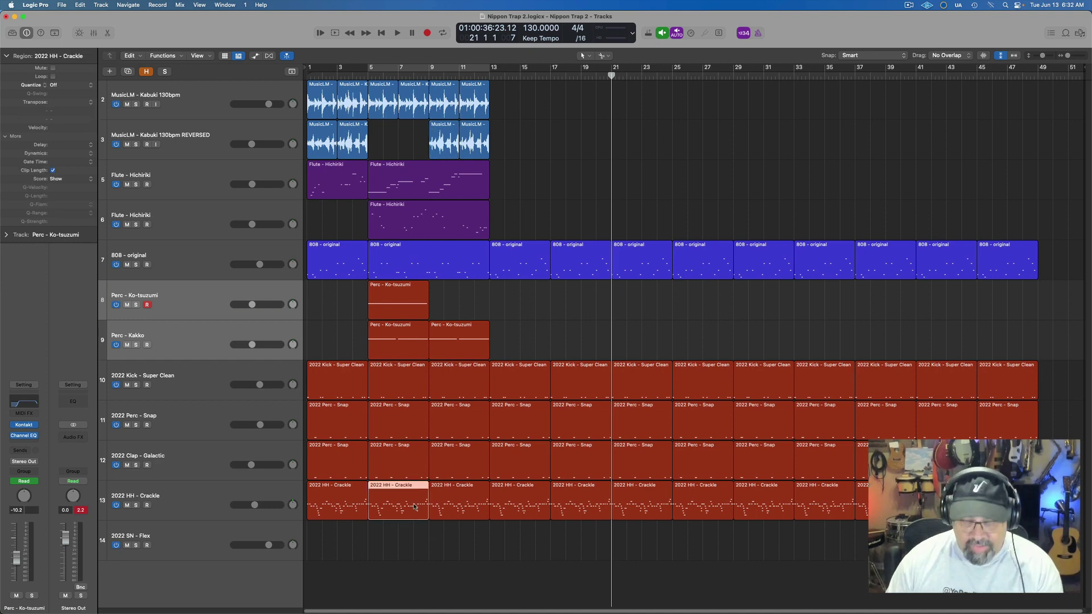
{"action": "key", "text": "Delete"}
{"action": "left_click", "coordinate": [516, 518]}
{"action": "key", "text": "Delete"}
{"action": "left_click", "coordinate": [631, 514]}
{"action": "key", "text": "Delete"}
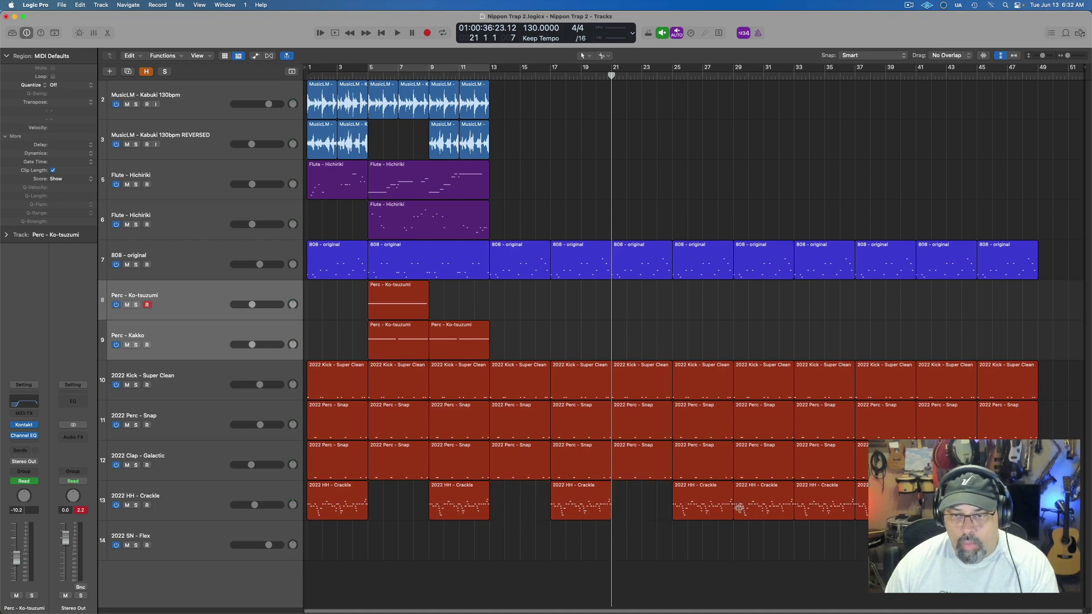
{"action": "left_click", "coordinate": [739, 508]}
{"action": "key", "text": "Delete"}
{"action": "left_click", "coordinate": [862, 504]}
{"action": "key", "text": "Delete"}
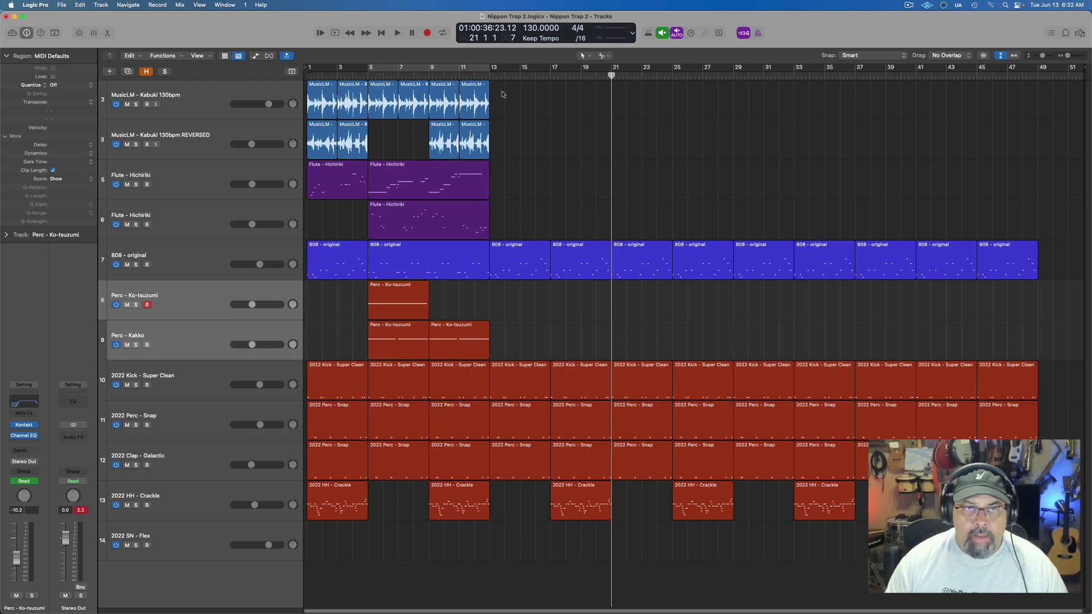
Join the MusicLM - Kabuki 130bpm regions from bar 5 into one region, and likewise the two reversed regions from bar 9
{"action": "left_click_drag", "start_coordinate": [503, 94], "coordinate": [386, 99]}
{"action": "key", "text": "super+j"}
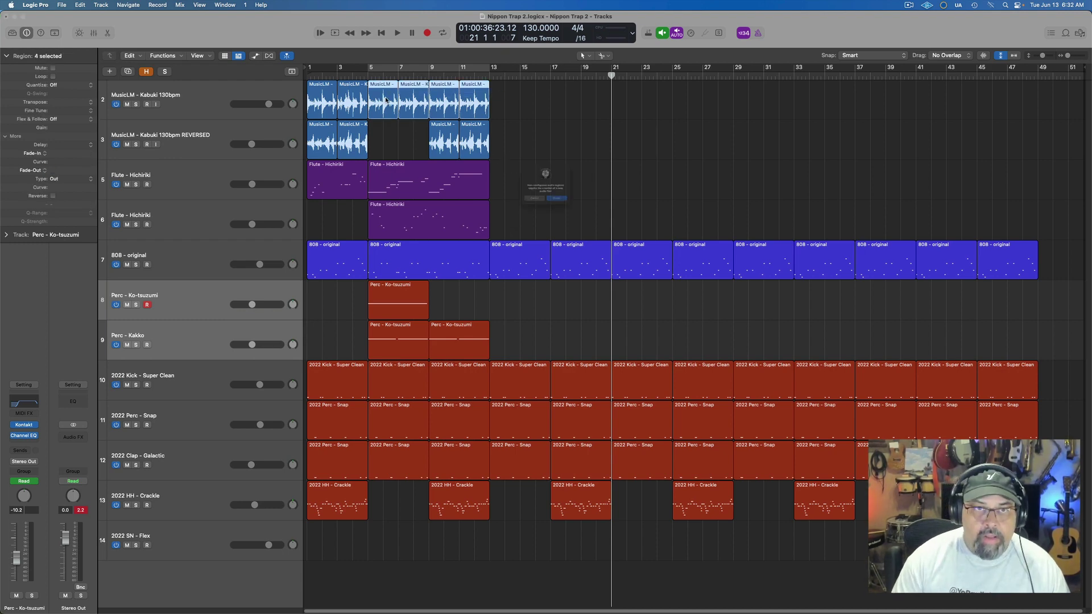
{"action": "key", "text": "Return"}
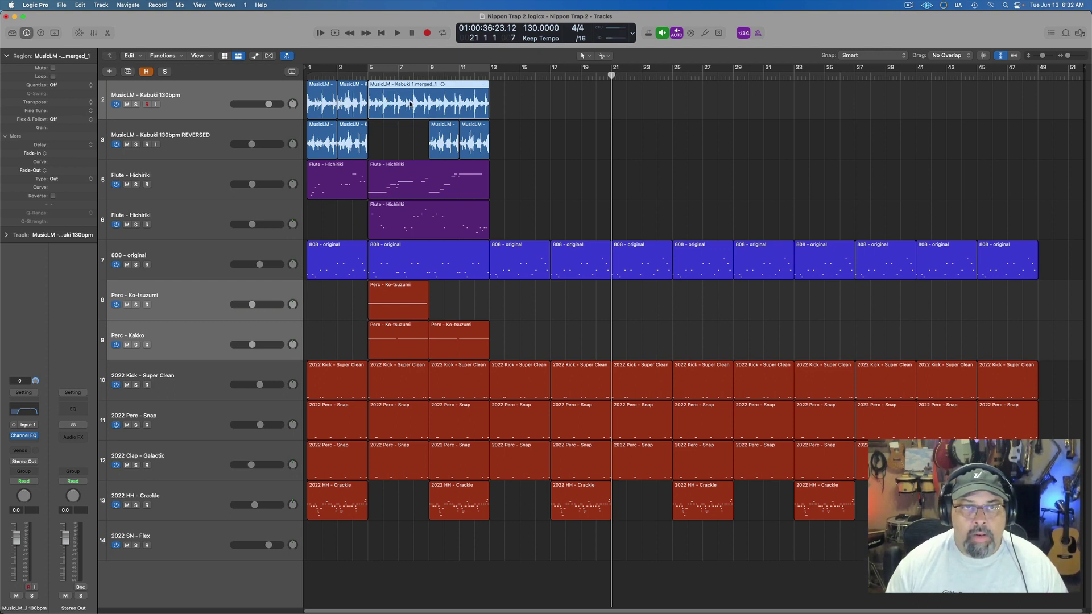
{"action": "left_click_drag", "start_coordinate": [419, 139], "coordinate": [515, 133]}
{"action": "key", "text": "="}
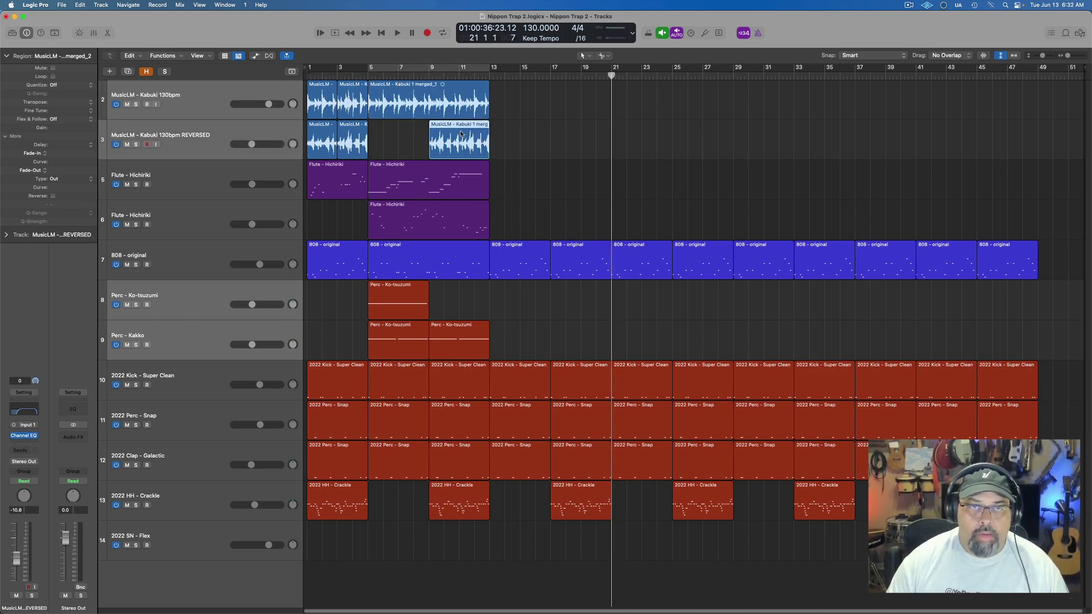
Play back from bar 9 and briefly solo the selected MusicLM and percussion tracks to hear them alone
{"action": "key", "text": "shift+Return"}
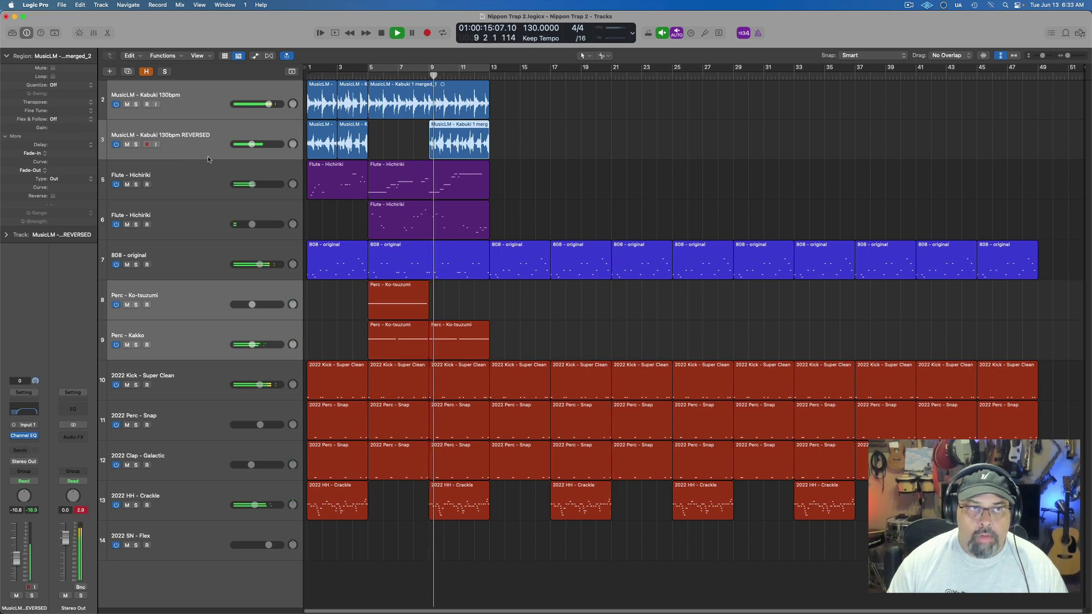
{"action": "left_click", "coordinate": [136, 144]}
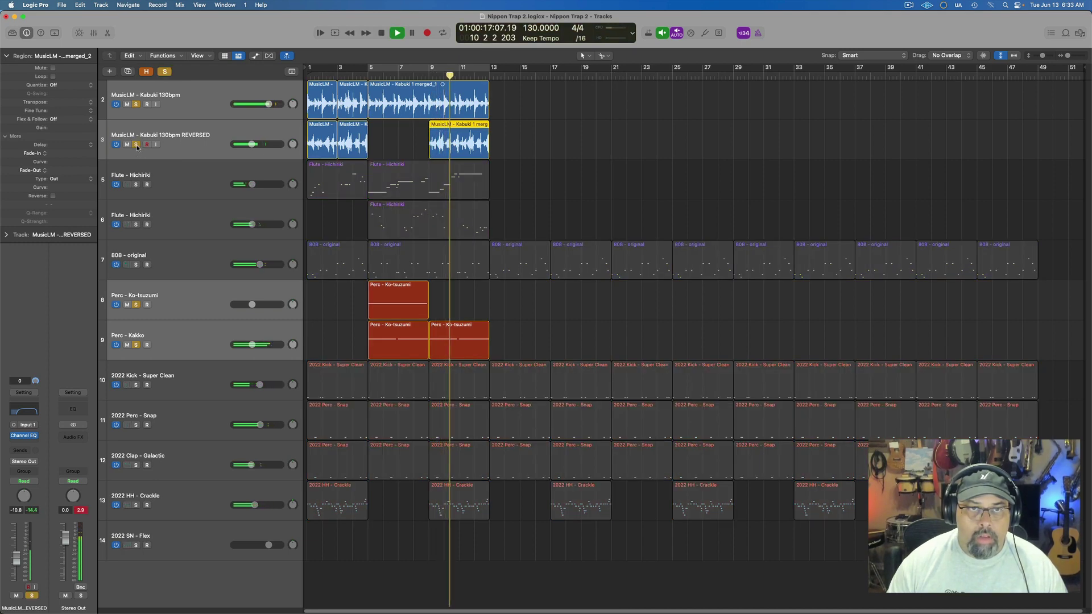
{"action": "left_click", "coordinate": [137, 145]}
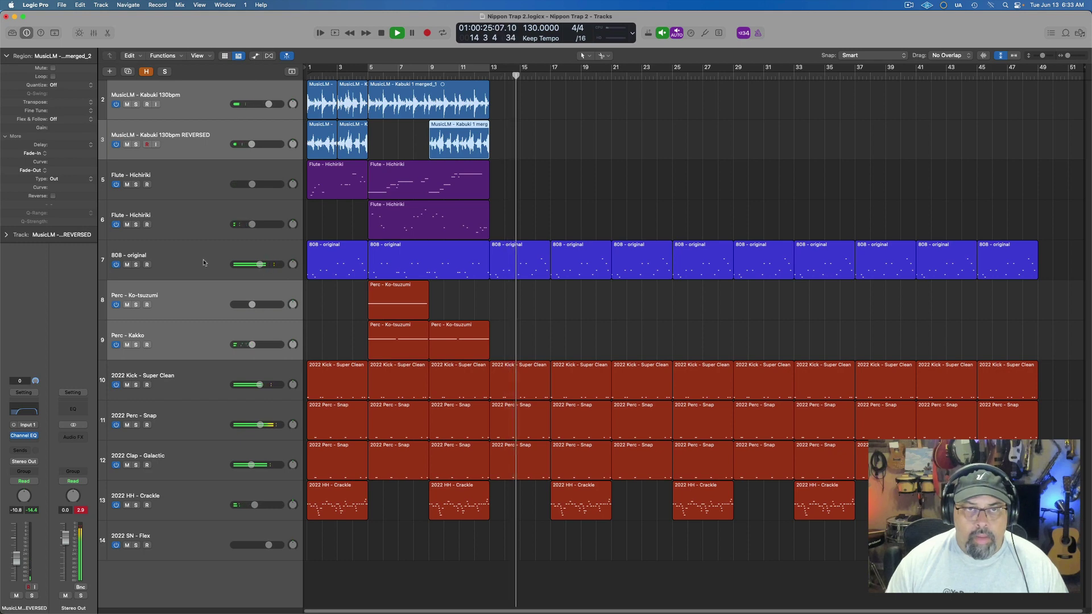
{"action": "key", "text": "space"}
Change the 808 - original track's Kontakt instrument to Compressed 808, audition it and close the plug-in window
{"action": "left_click", "coordinate": [183, 271]}
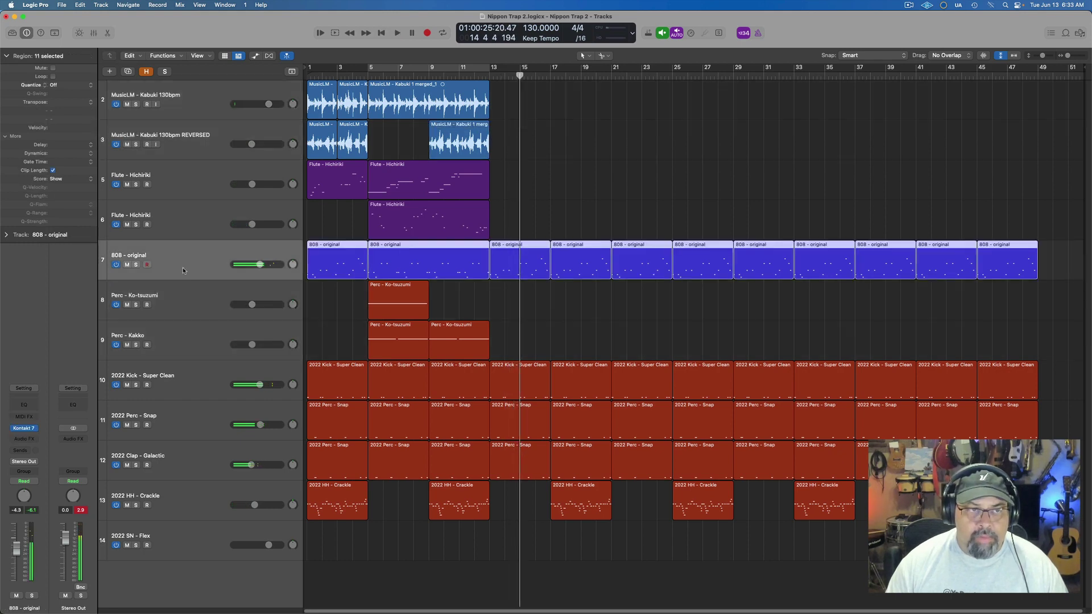
{"action": "left_click", "coordinate": [24, 430]}
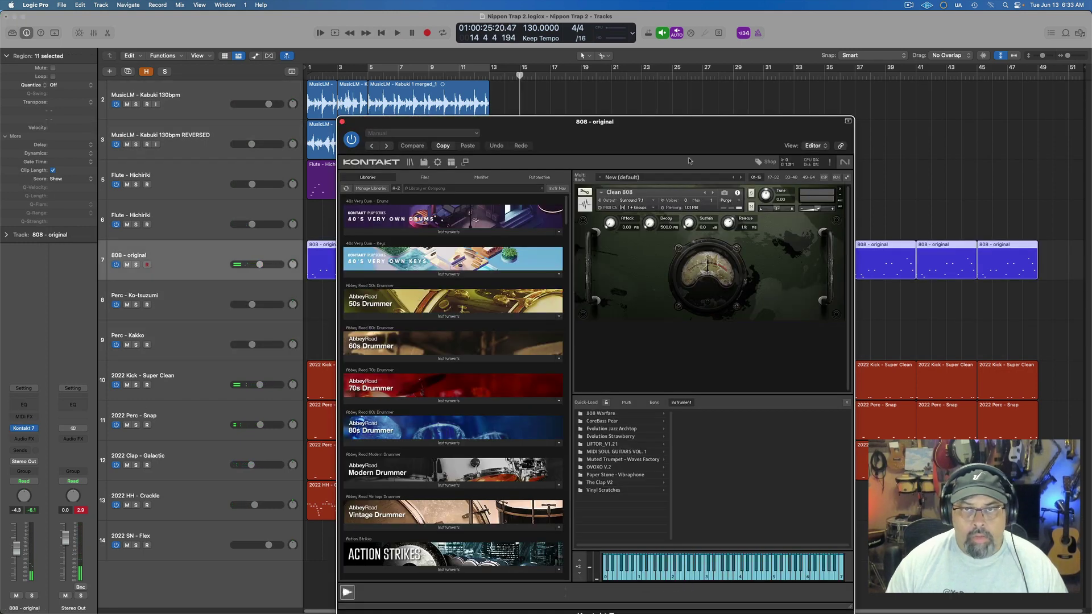
{"action": "left_click_drag", "start_coordinate": [698, 137], "coordinate": [627, 81]}
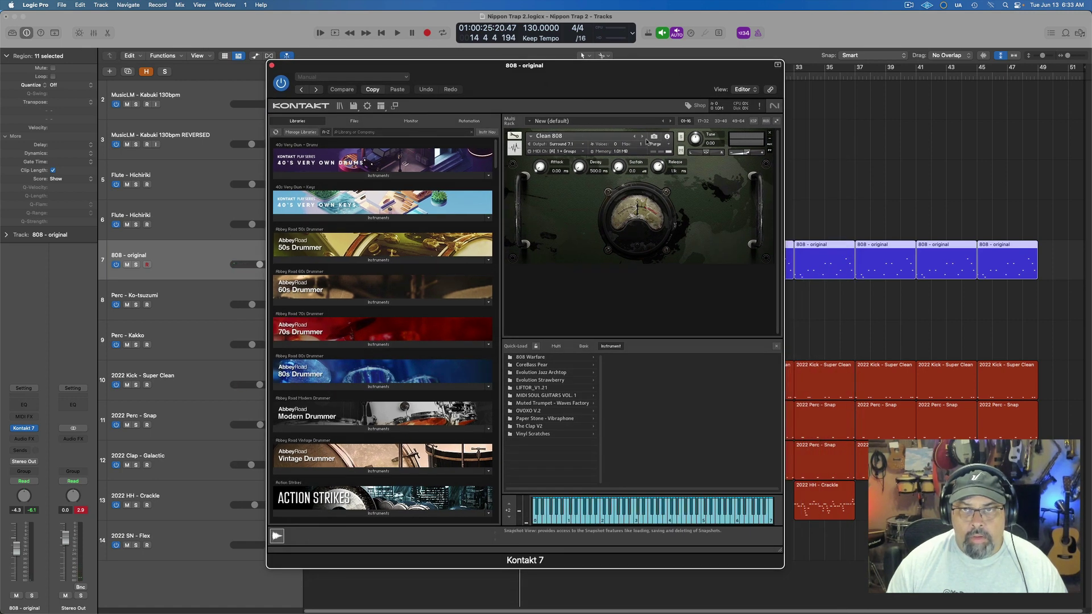
{"action": "left_click", "coordinate": [642, 137]}
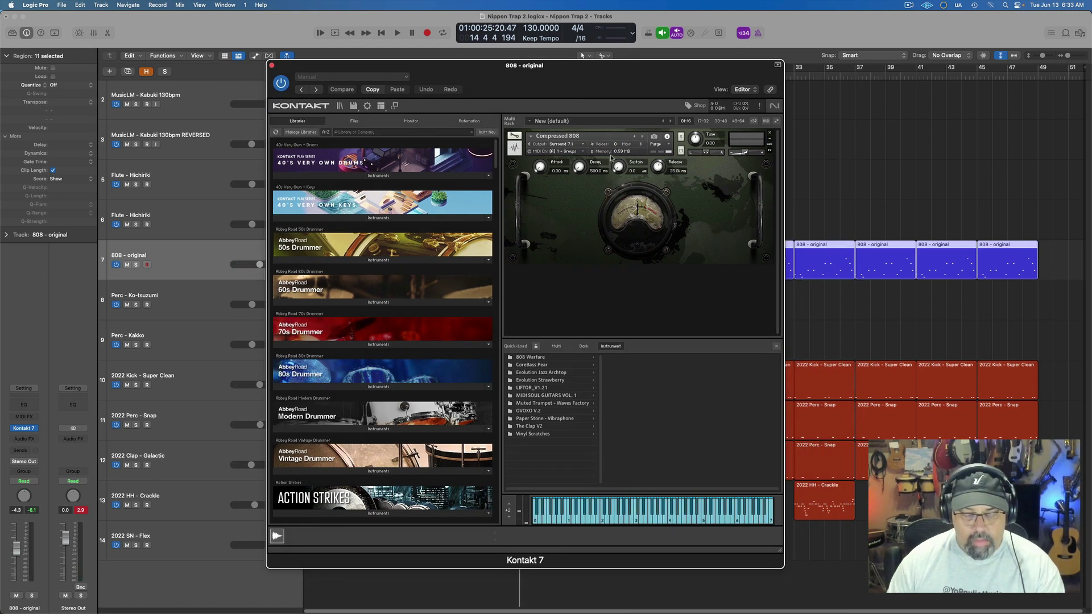
{"action": "key", "text": "space"}
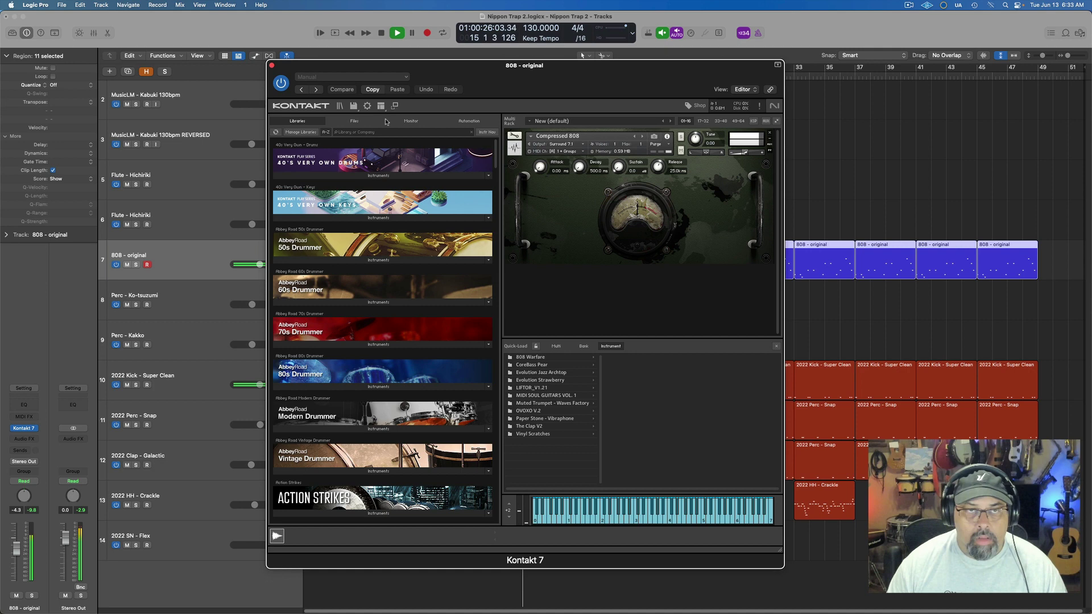
{"action": "key", "text": "space"}
{"action": "left_click", "coordinate": [272, 66]}
Play the arrangement from bar 5 in cycle mode, and turn the cycle off during playback
{"action": "left_click", "coordinate": [375, 74]}
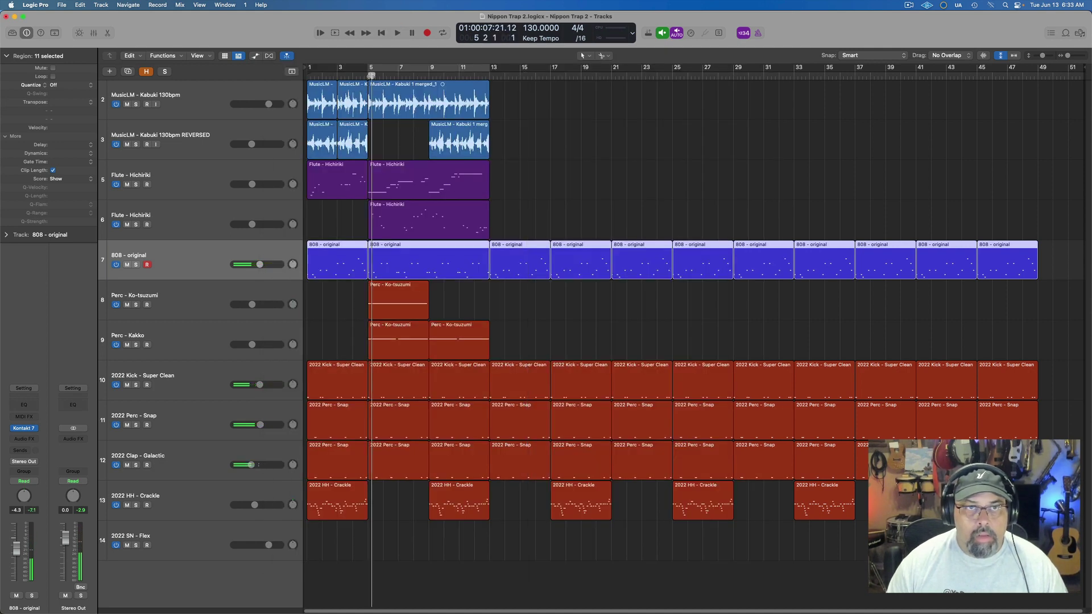
{"action": "key", "text": "c"}
{"action": "key", "text": "space"}
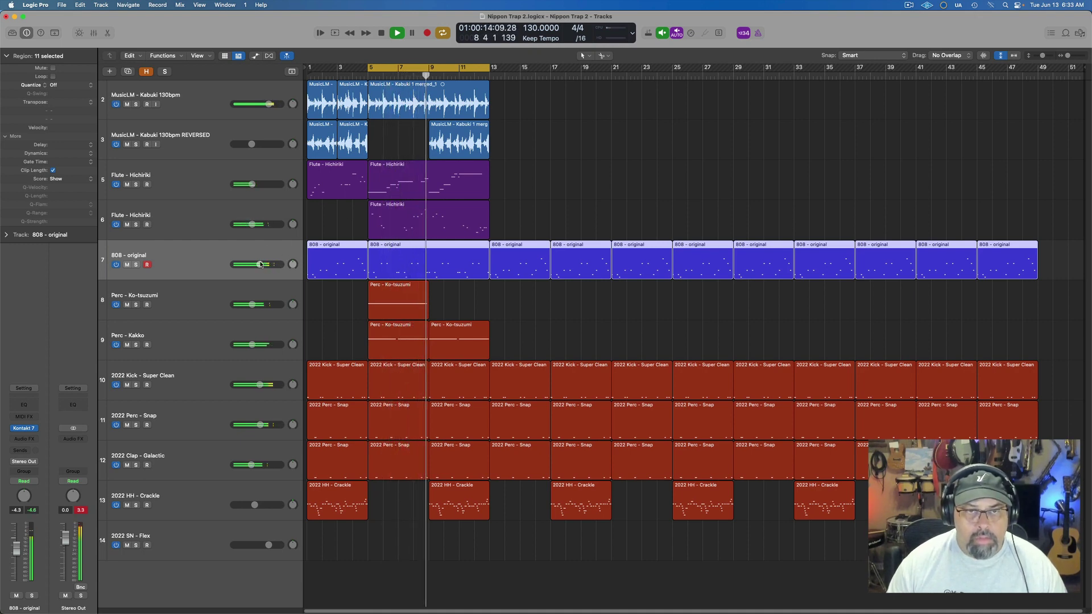
{"action": "left_click", "coordinate": [416, 73]}
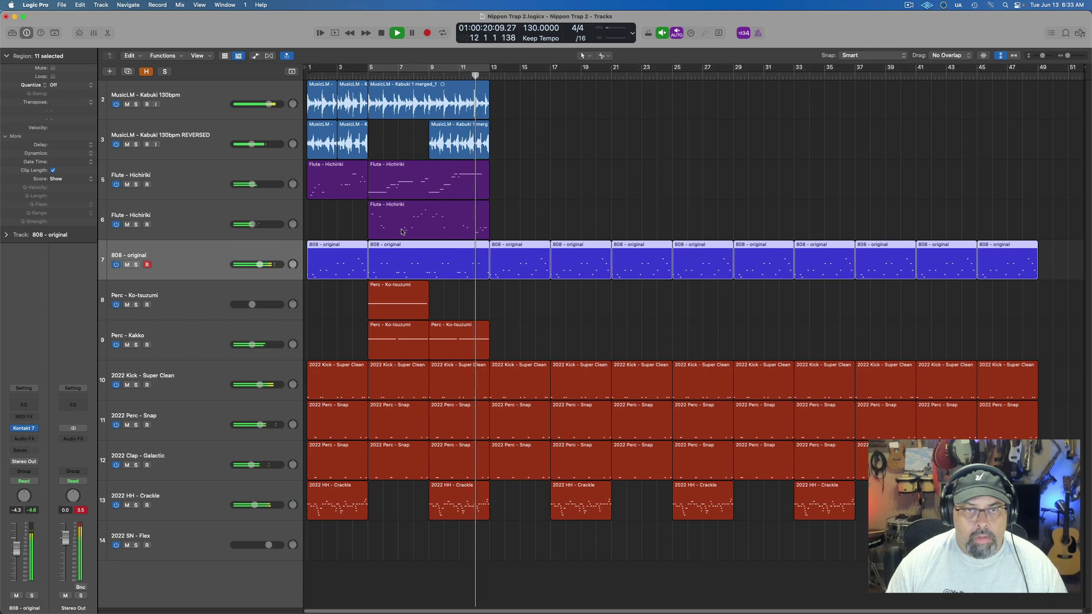
Open the 808 - original region at bar 5 for note editing and audition it with the bars 5 to 12 cycle on
{"action": "double_click", "coordinate": [444, 272]}
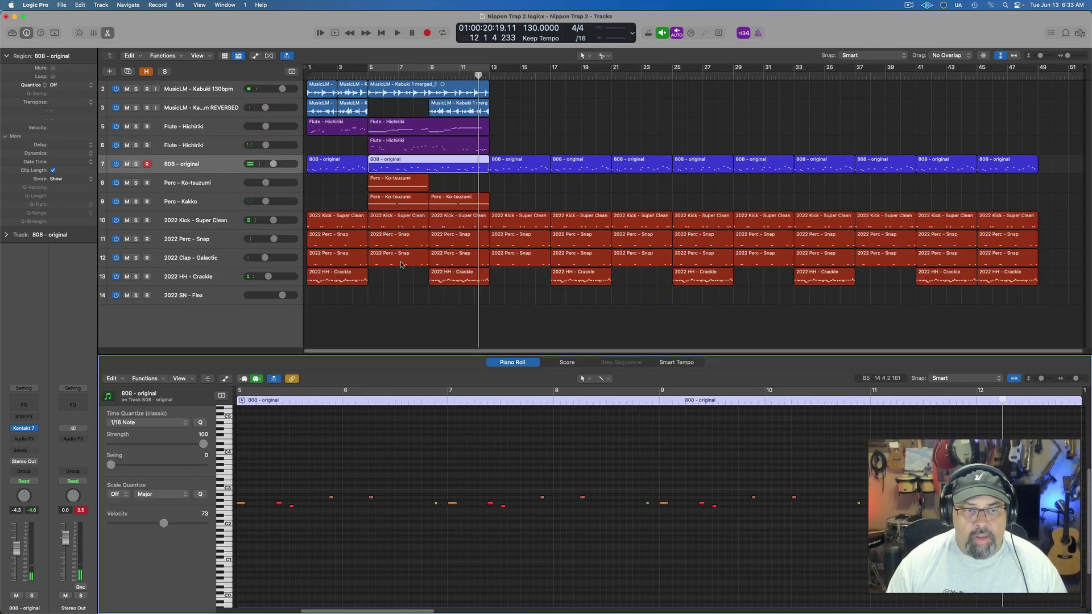
{"action": "left_click", "coordinate": [397, 72]}
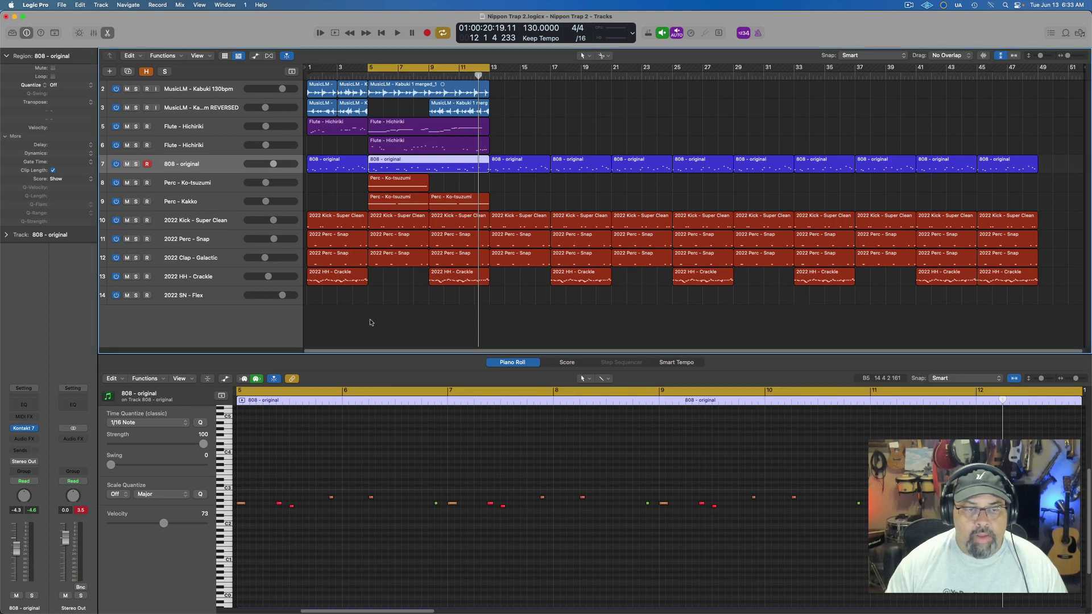
{"action": "key", "text": "space"}
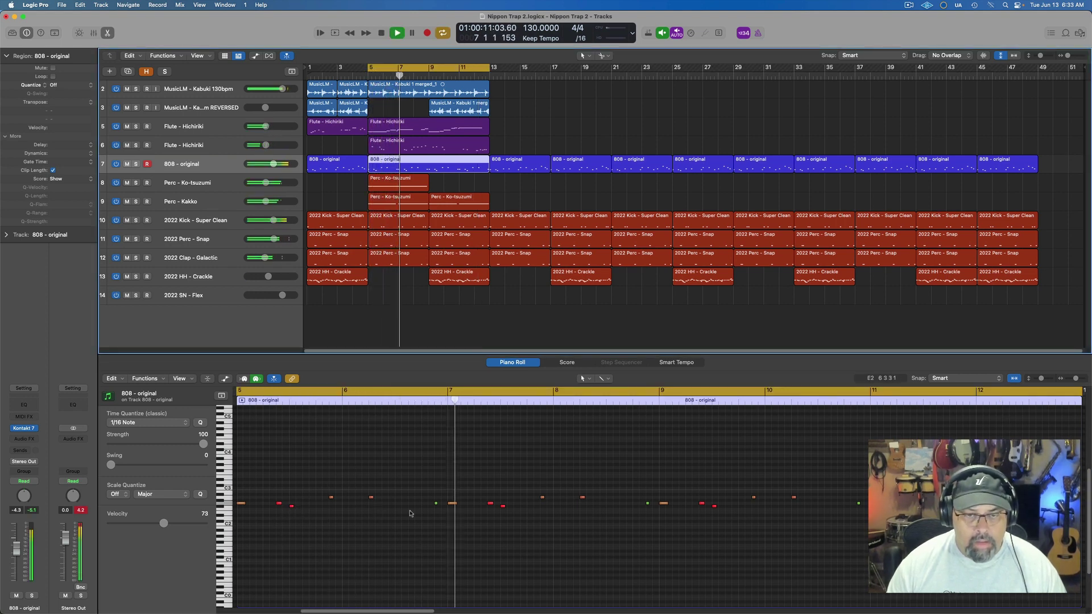
{"action": "key", "text": "space"}
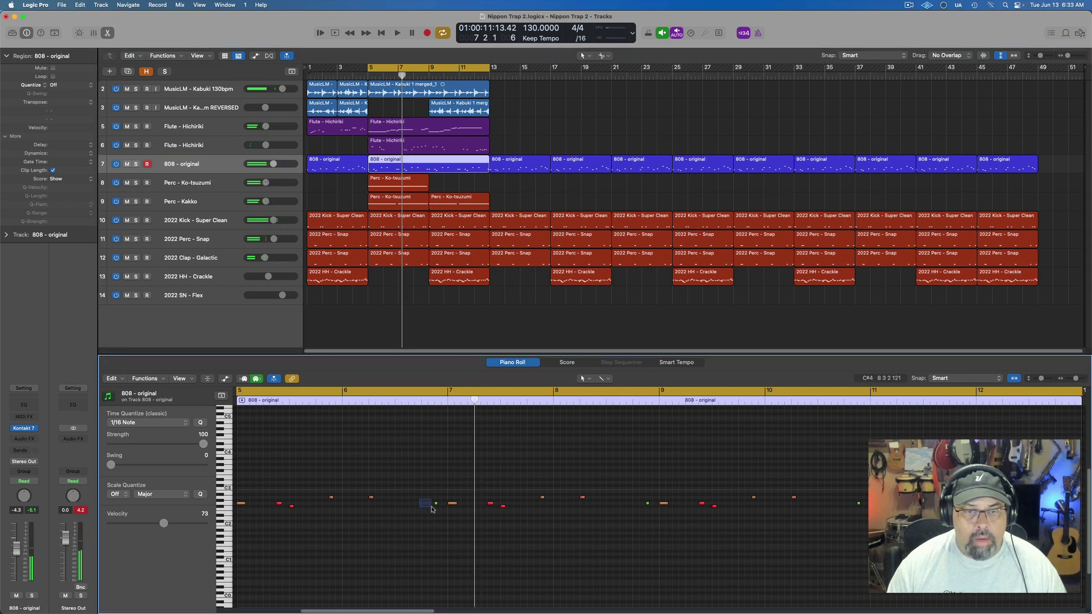
Delete the short 808 note before bar 7 and reduce the double hits in bars 5 and 7 to one lower, earlier-placed note each
{"action": "left_click", "coordinate": [437, 504]}
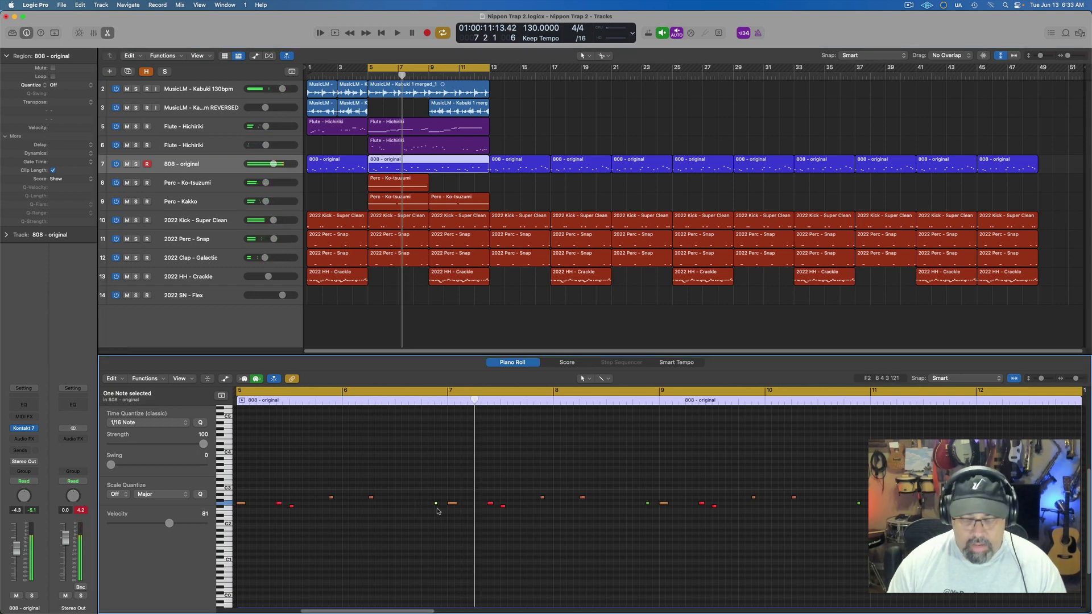
{"action": "left_click", "coordinate": [491, 505]}
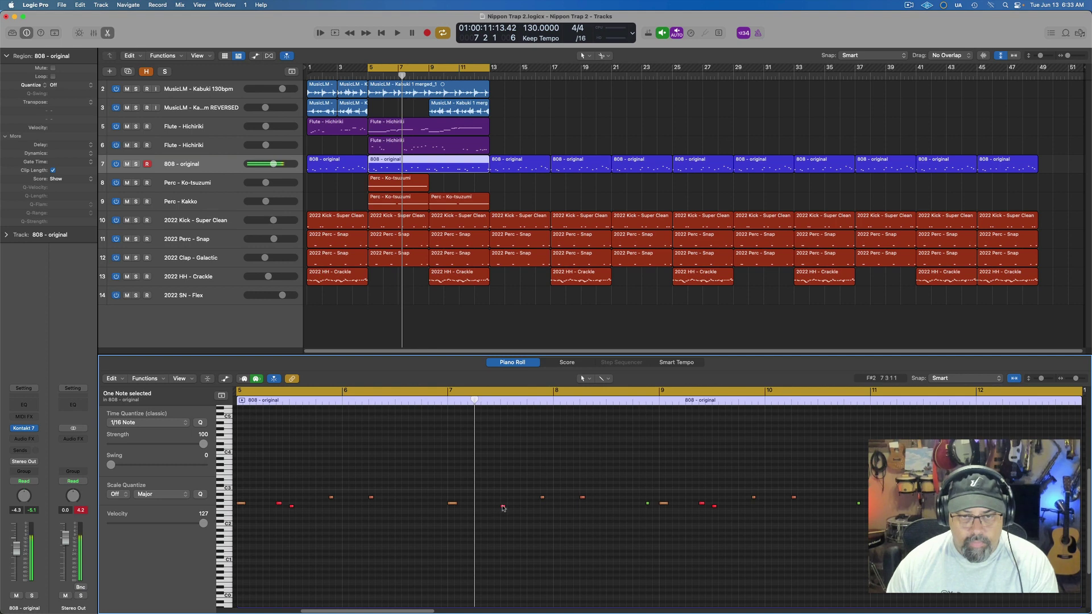
{"action": "left_click_drag", "start_coordinate": [503, 508], "coordinate": [491, 509]}
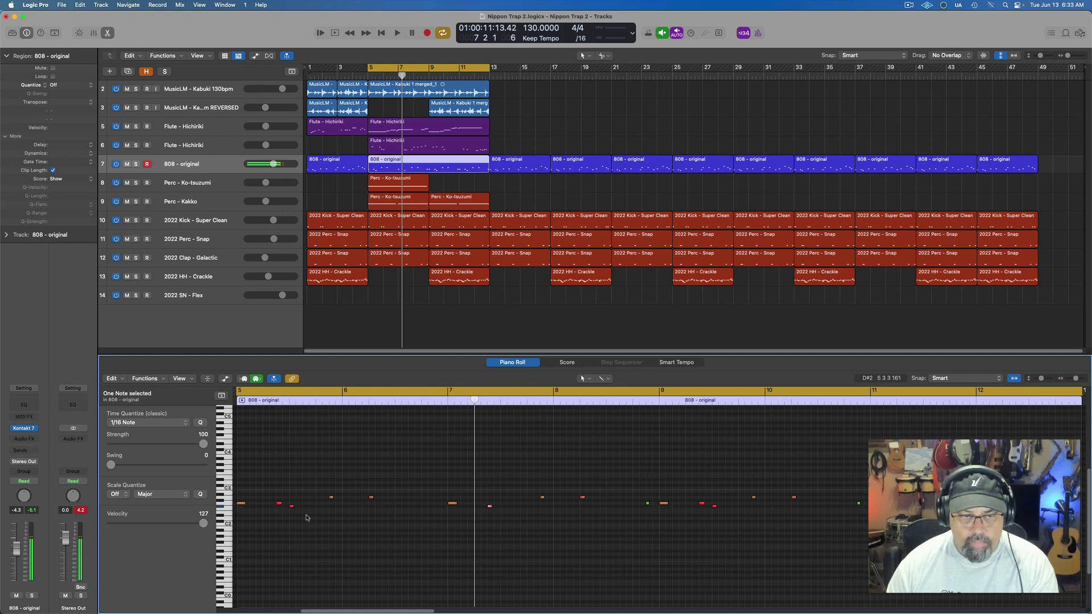
{"action": "left_click", "coordinate": [281, 505]}
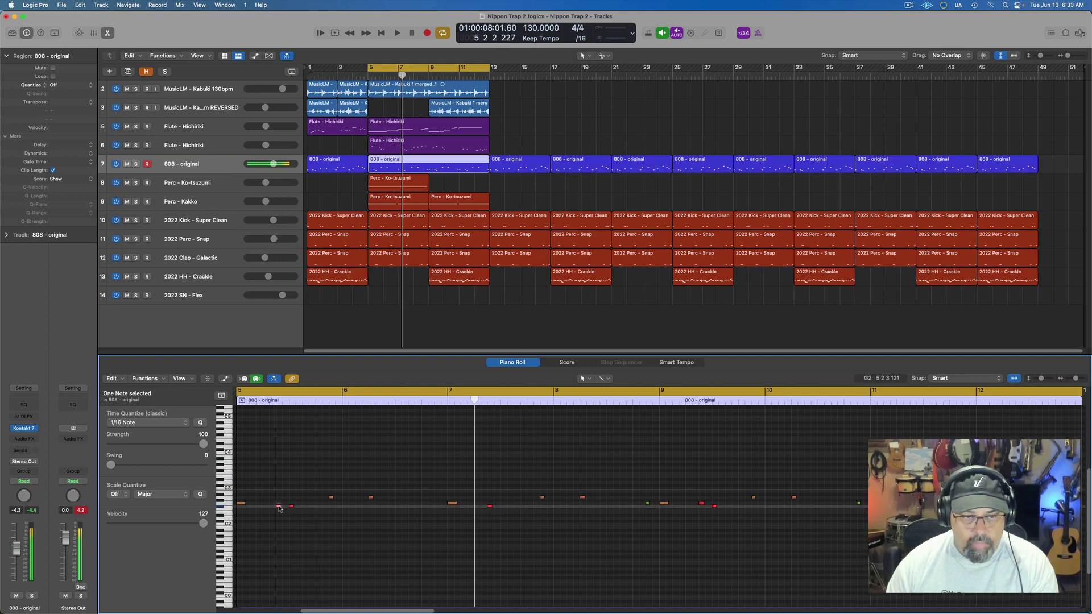
{"action": "key", "text": "space"}
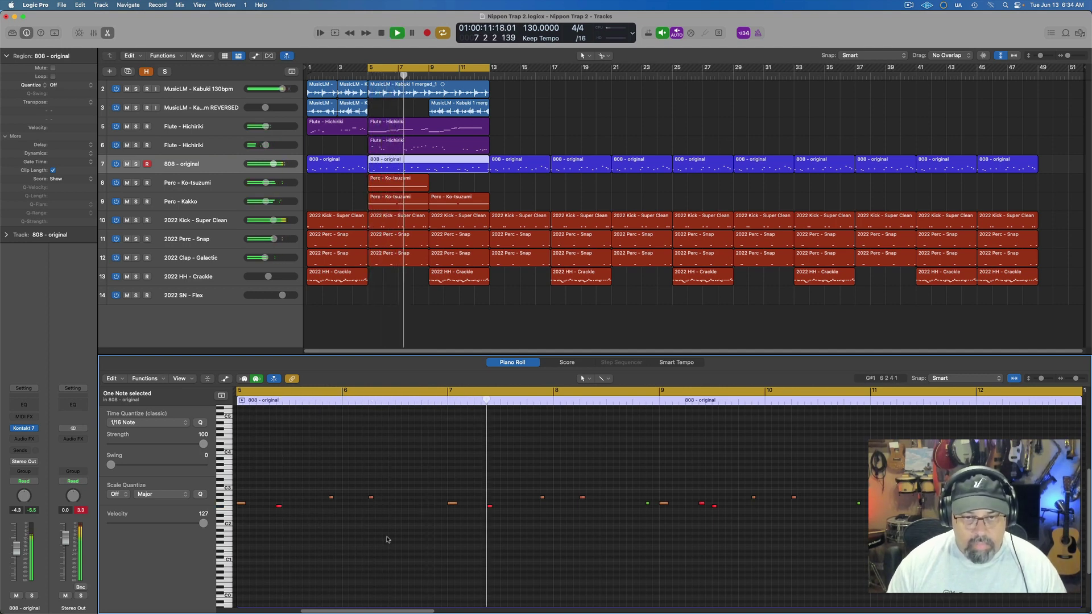
{"action": "key", "text": "space"}
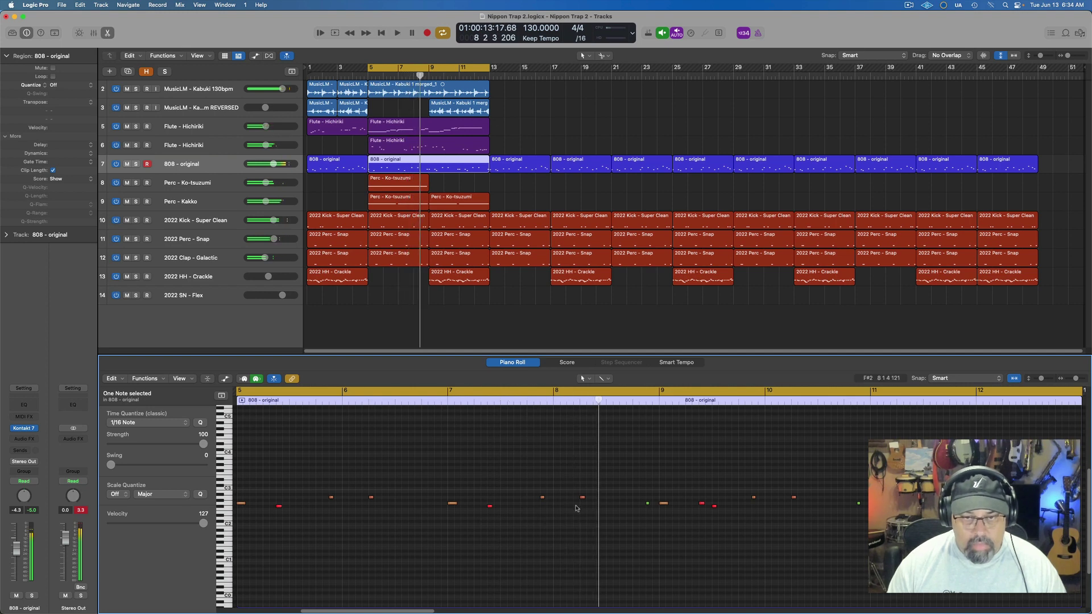
Add velocity 127 notes to bar 8 of the 808 pattern: one before the last high note and two around the pickup into bar 9
{"action": "left_click", "coordinate": [570, 495]}
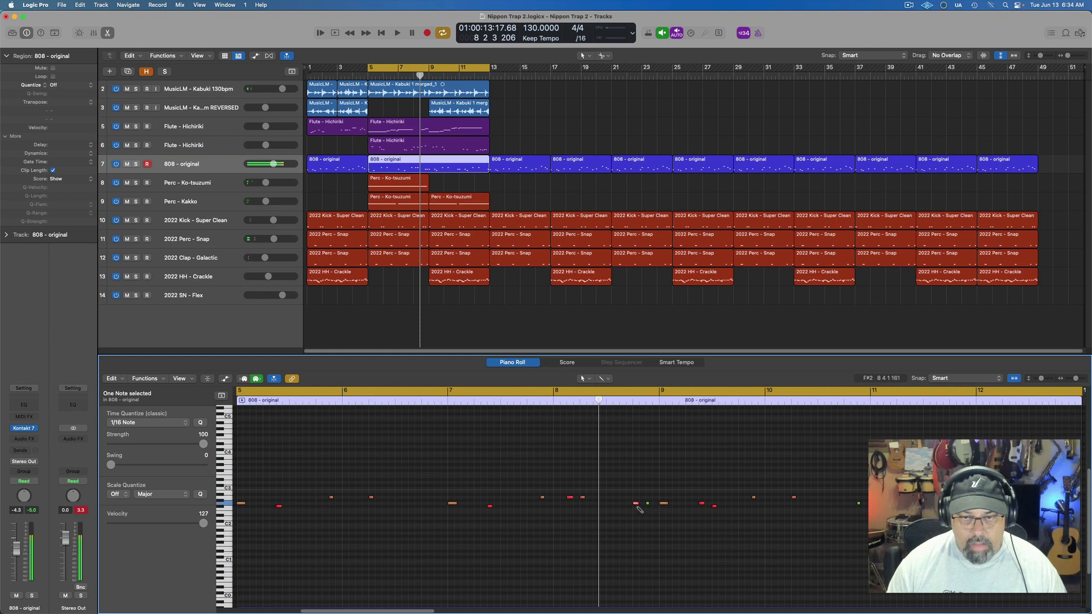
{"action": "key", "text": "space"}
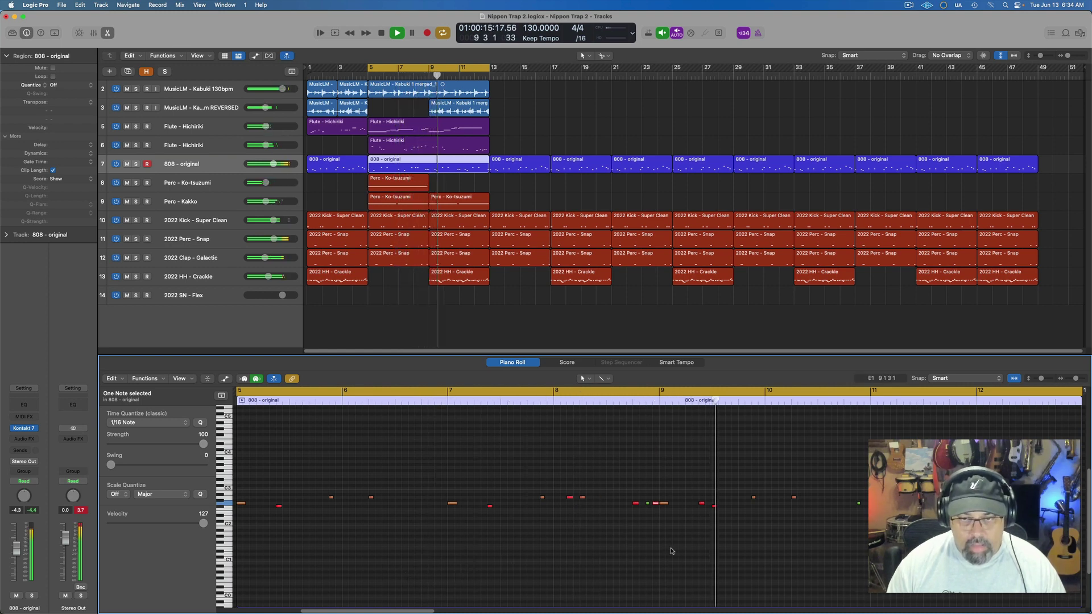
{"action": "key", "text": "space"}
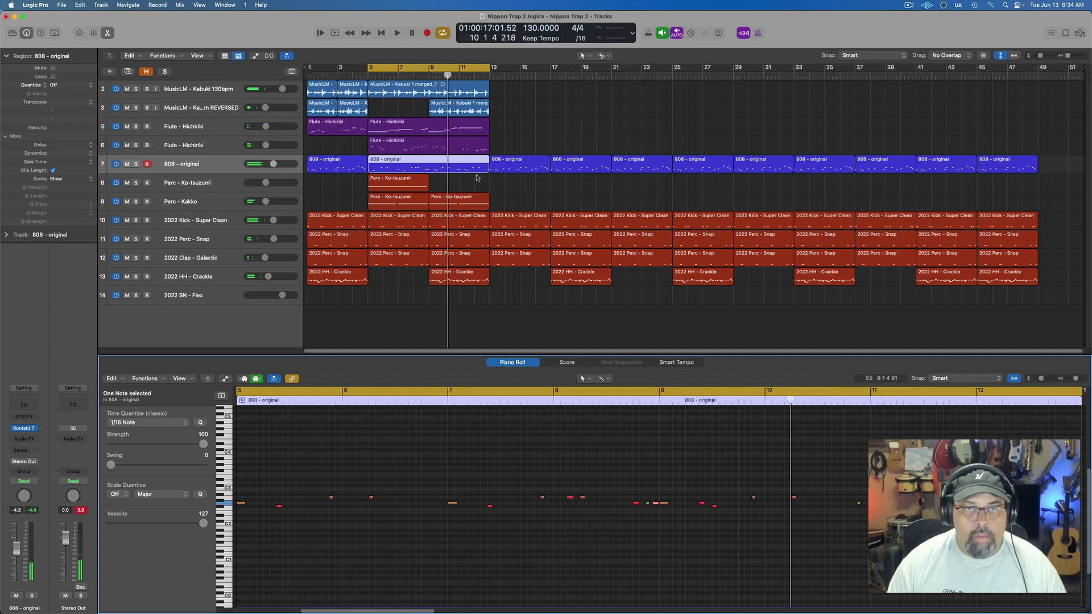
Shorten the 808 region at bar 5 to end at bar 9 and move its first bar 7 note about an eighth note later
{"action": "left_click_drag", "start_coordinate": [488, 171], "coordinate": [428, 171]}
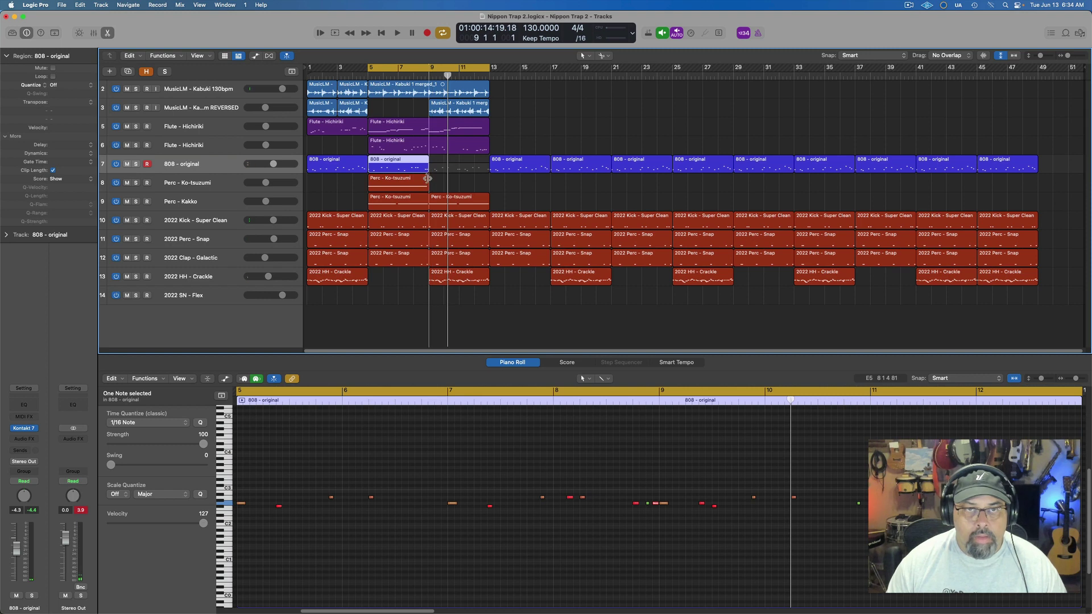
{"action": "key", "text": "space"}
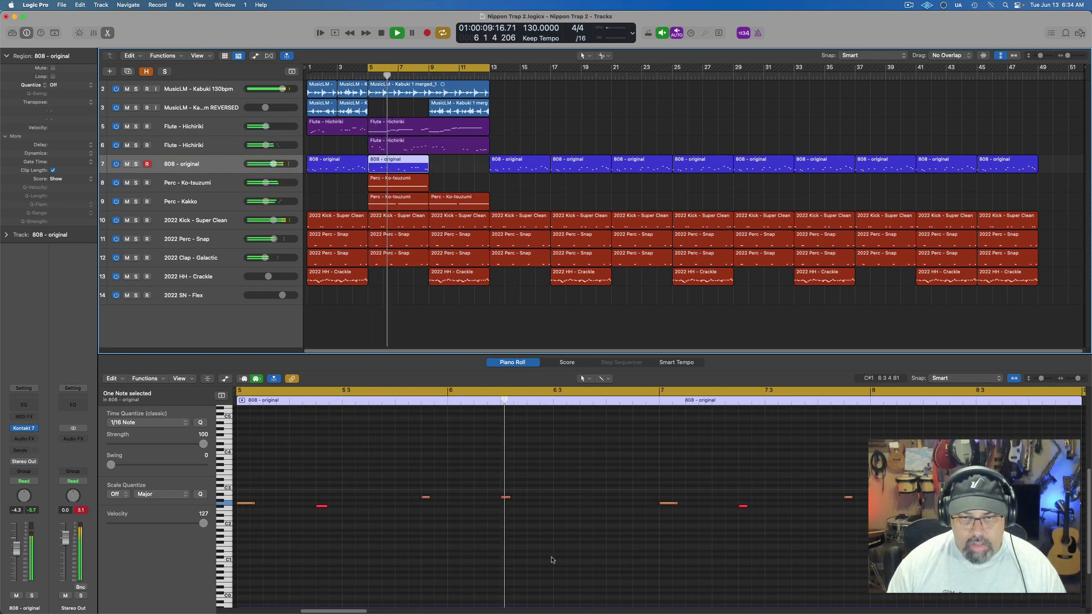
{"action": "key", "text": "space"}
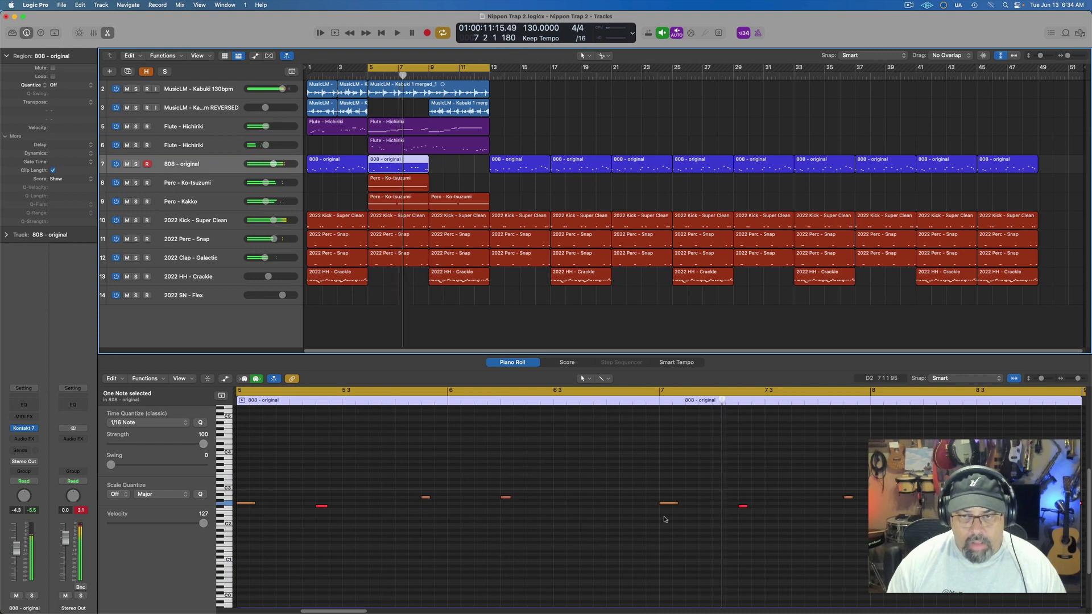
{"action": "left_click", "coordinate": [677, 515]}
{"action": "left_click_drag", "start_coordinate": [668, 504], "coordinate": [696, 504]}
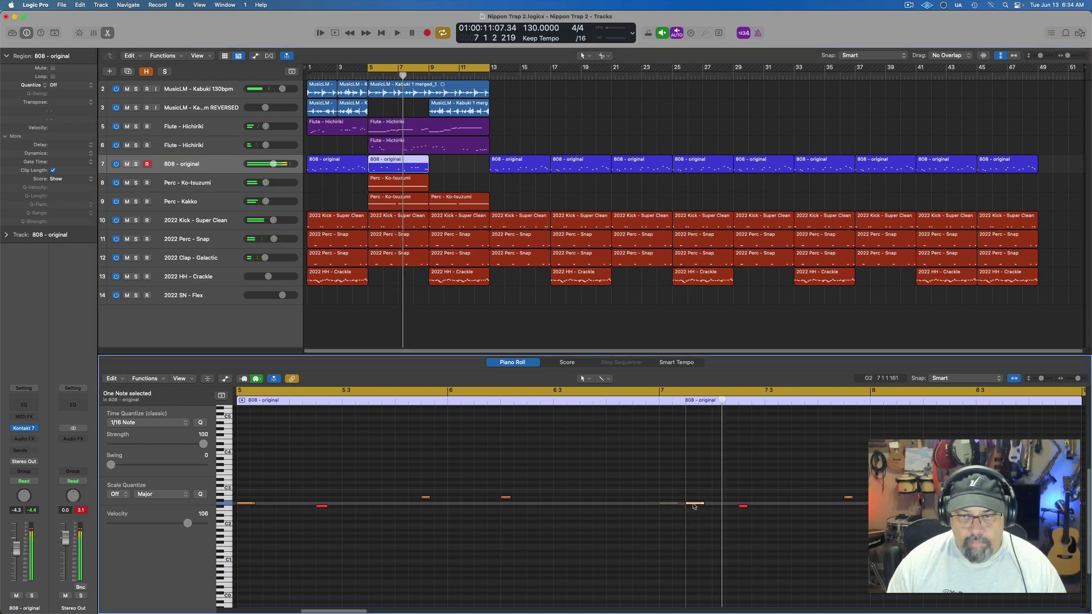
{"action": "key", "text": "space"}
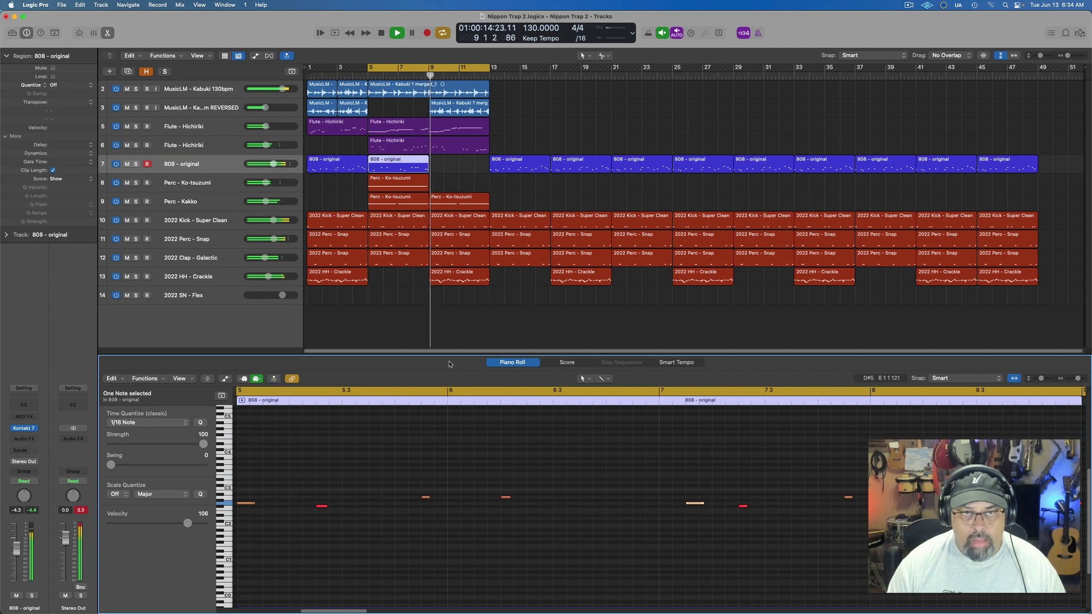
{"action": "key", "text": "space"}
Repeat the edited 808 region at bar 9, join both into one region spanning bars 5 to 12, and play it back
{"action": "key", "text": "super+r"}
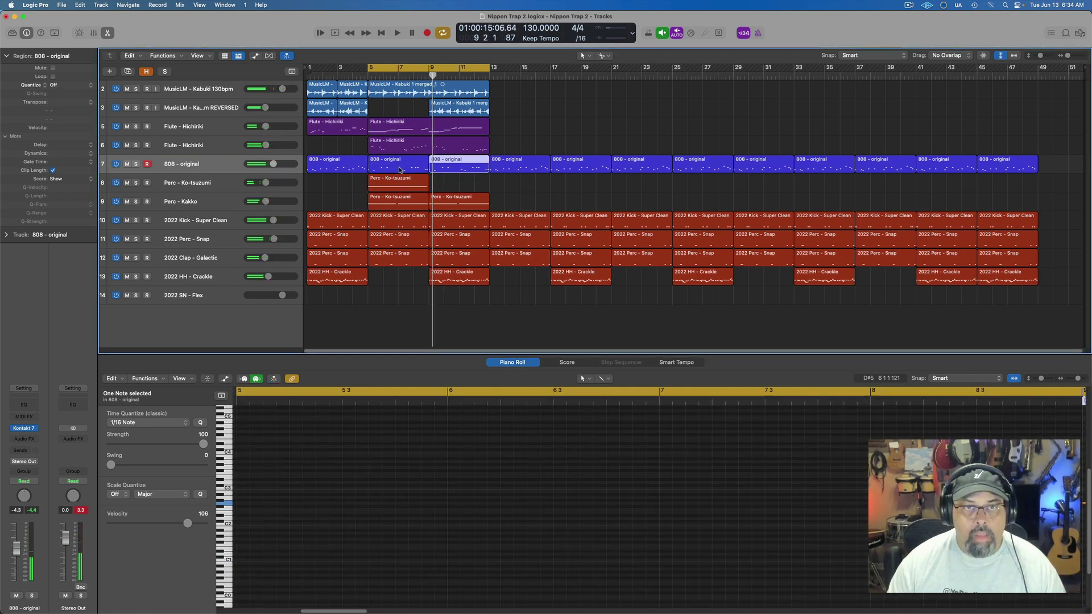
{"action": "key", "text": "super+j"}
{"action": "key", "text": "space"}
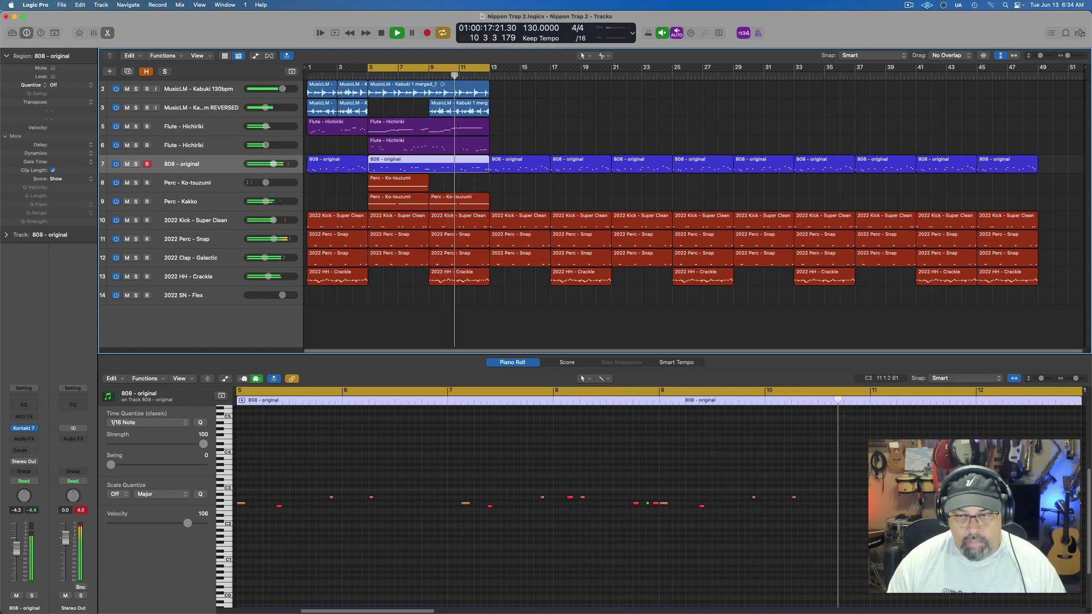
{"action": "key", "text": "space"}
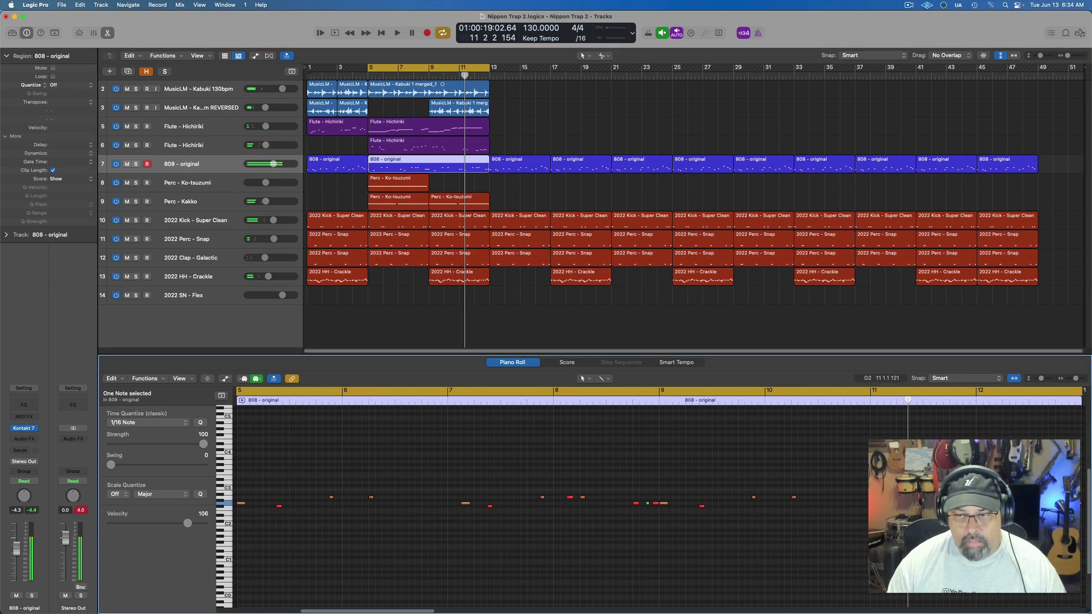
Turn off the cycle range and play back the edited 808 region past its end at bar 13
{"action": "left_click", "coordinate": [876, 394]}
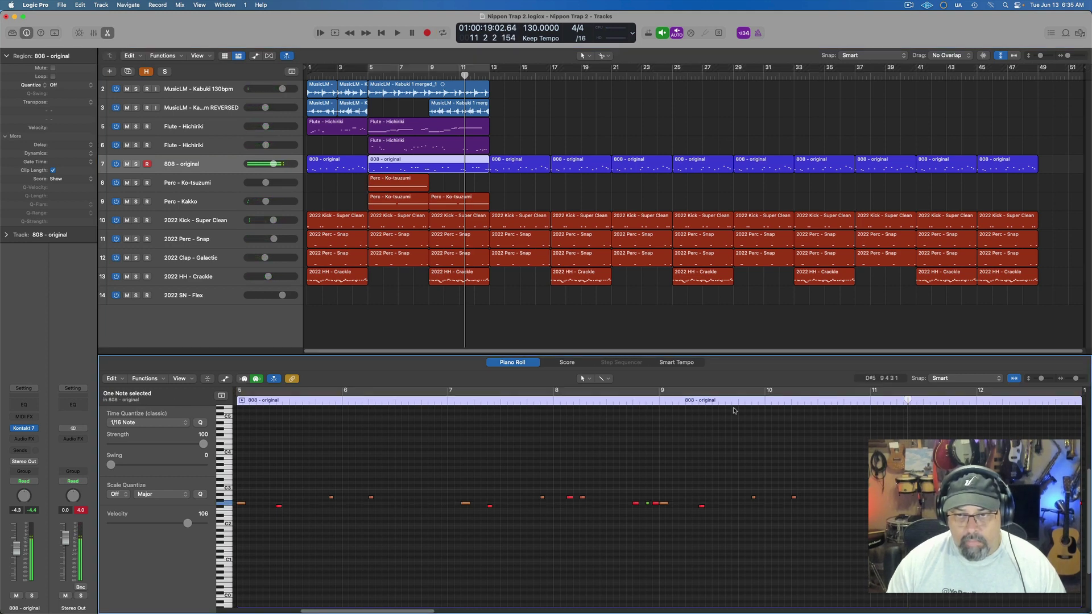
{"action": "left_click", "coordinate": [657, 401]}
{"action": "key", "text": "space"}
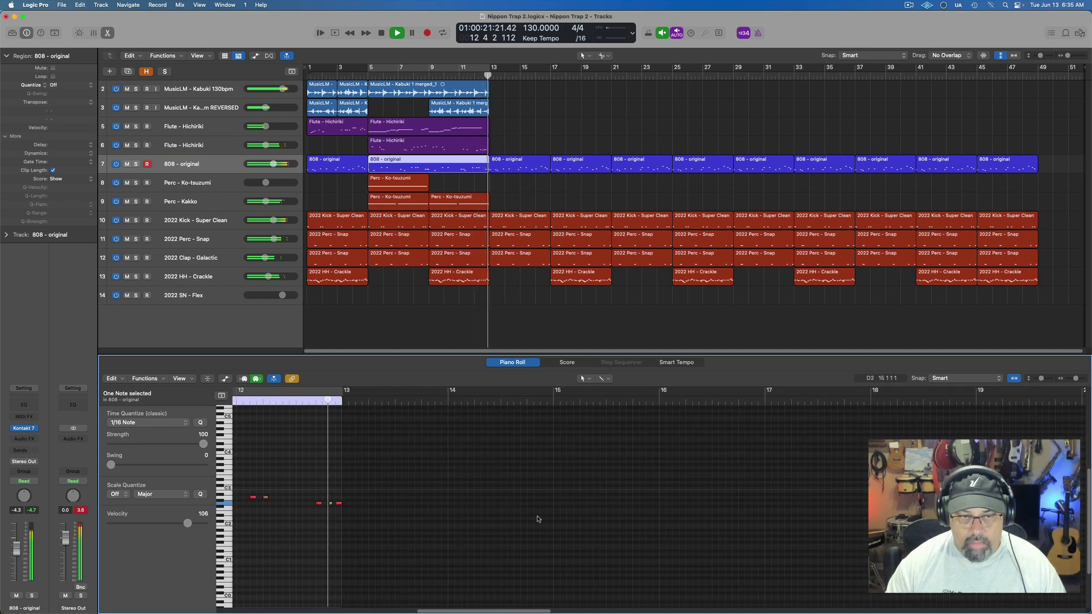
{"action": "key", "text": "space"}
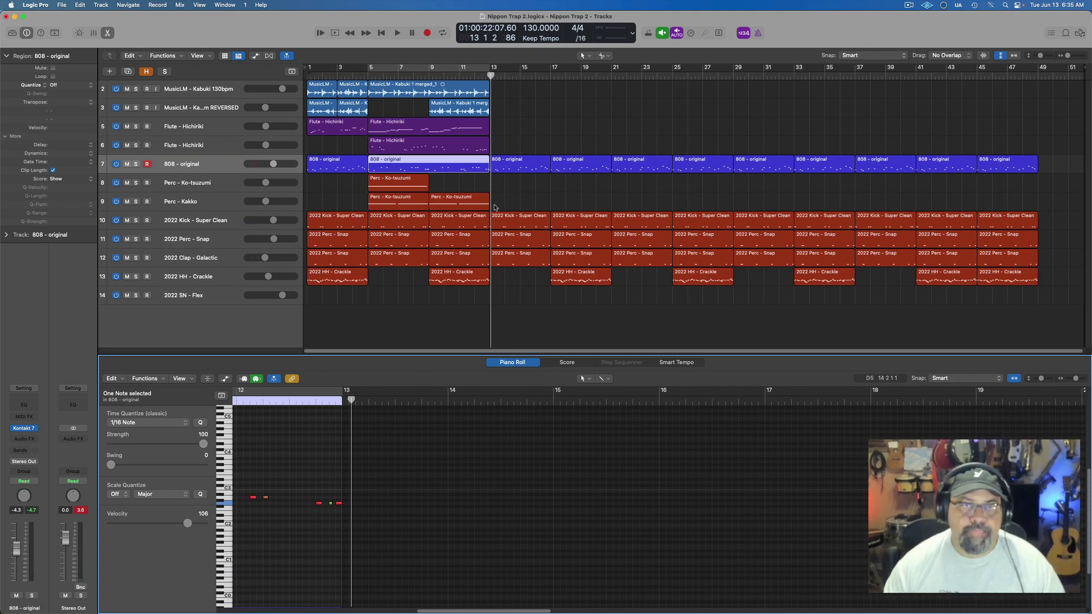
Replace the old 808 regions from bar 13 onward with five repeats of the edited eight-bar region
{"action": "key", "text": "e"}
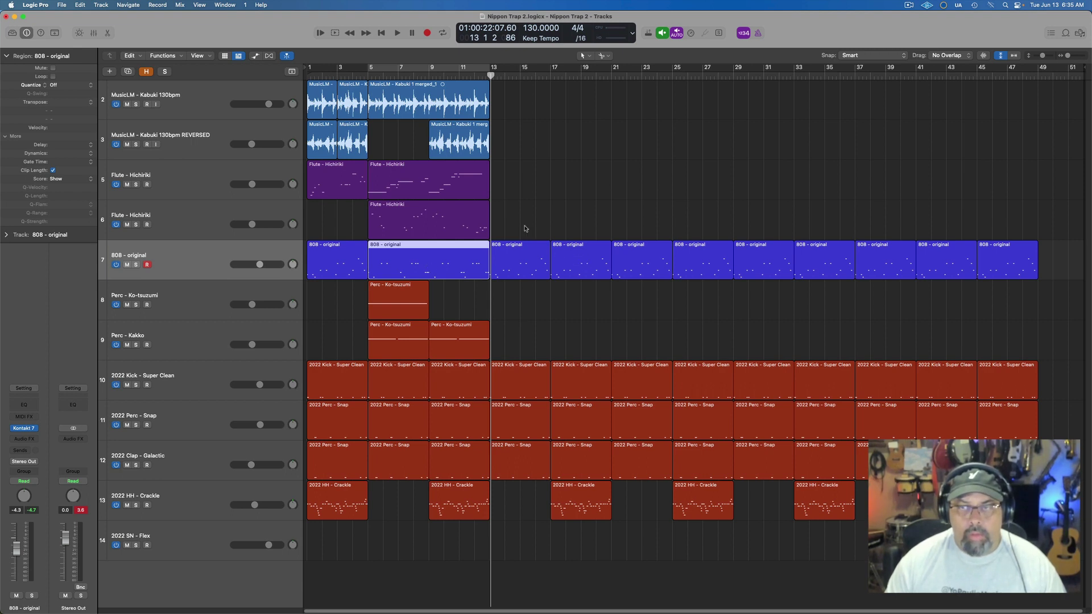
{"action": "left_click_drag", "start_coordinate": [525, 228], "coordinate": [988, 256]}
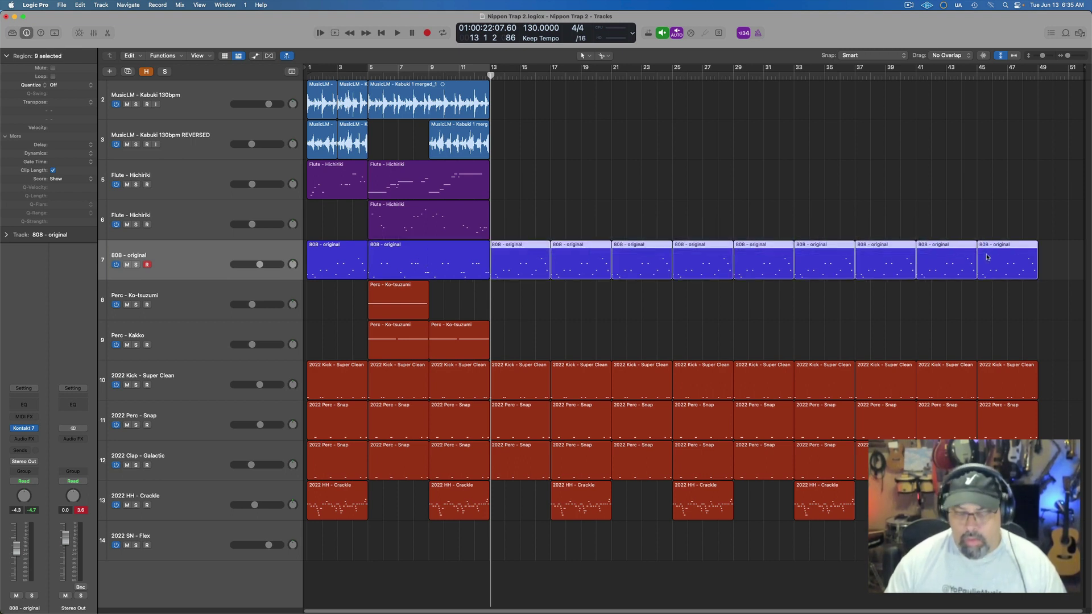
{"action": "key", "text": "Delete"}
{"action": "left_click", "coordinate": [459, 257]}
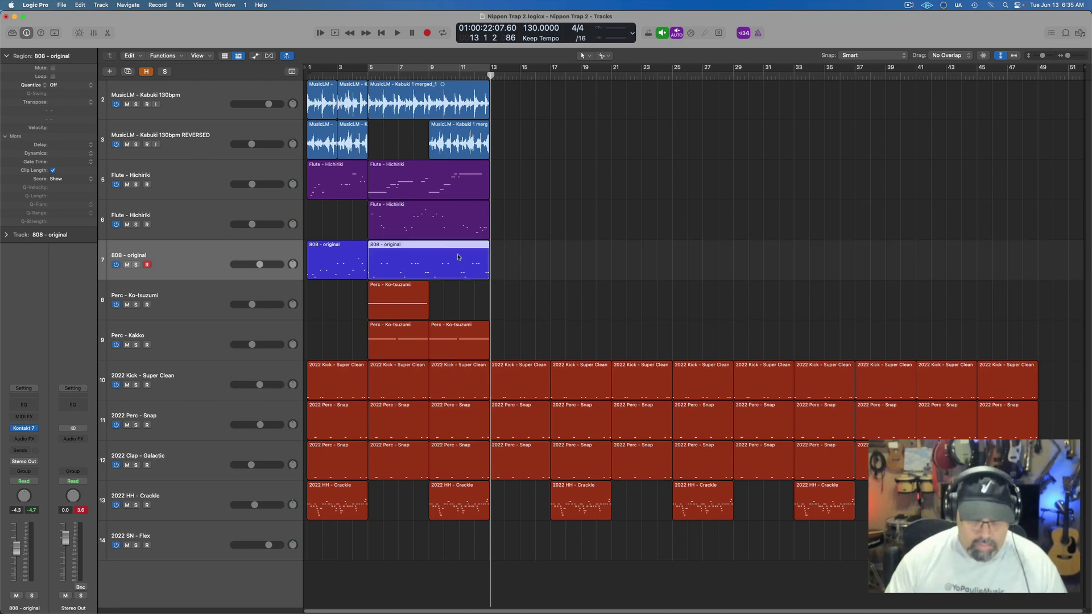
{"action": "key", "text": "super+r"}
{"action": "key", "text": "super+r"}
{"action": "key", "text": "super+r"}
{"action": "key", "text": "super+r"}
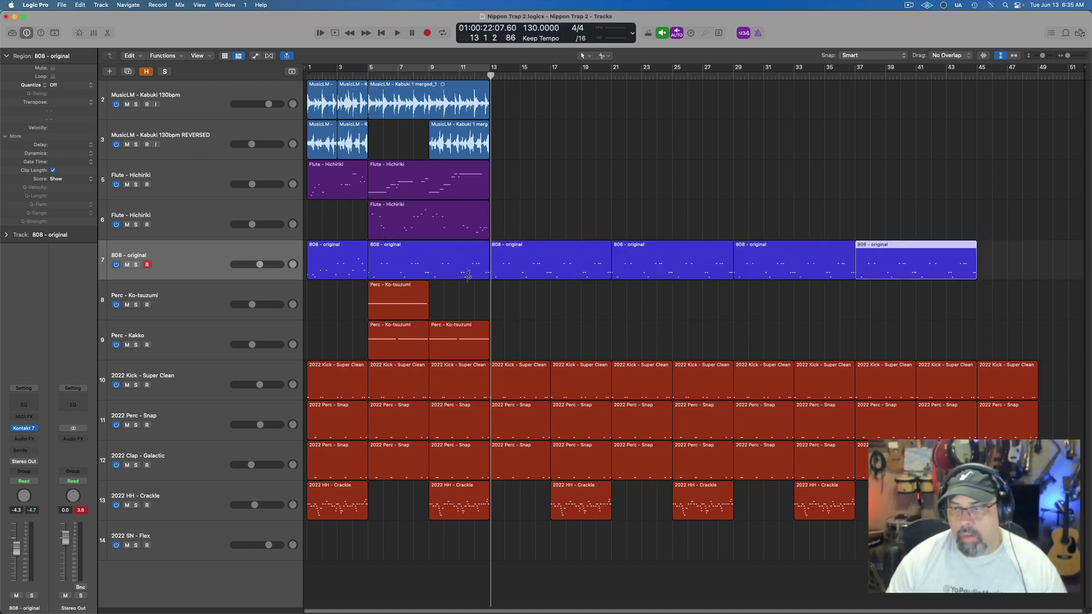
{"action": "key", "text": "super+r"}
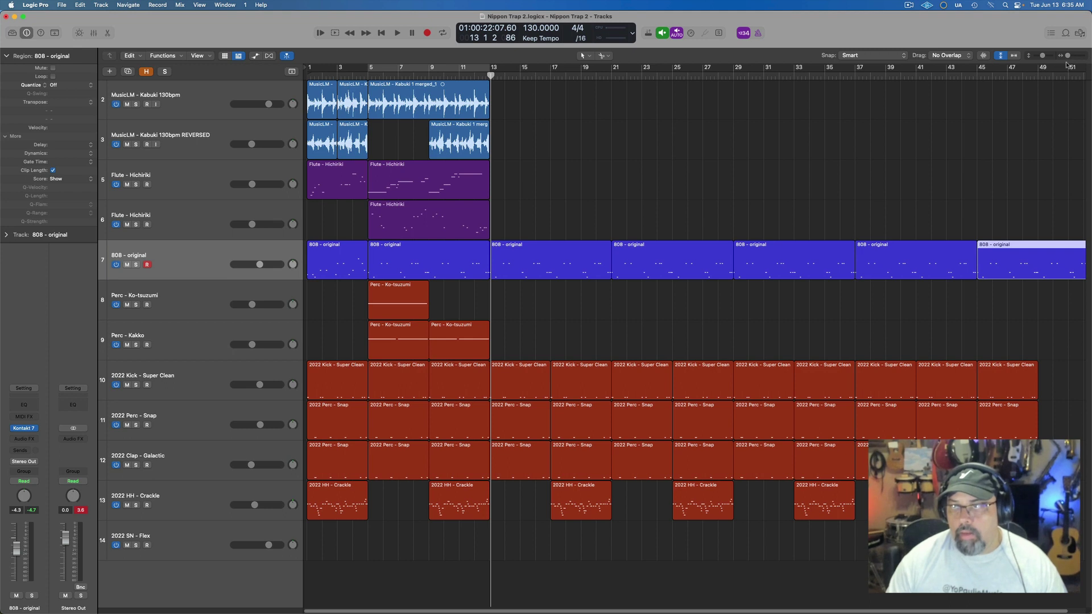
Repeat the last kick, snap, clap and hi-hat regions at bar 45 once so the drums extend to bar 53
{"action": "left_click", "coordinate": [1082, 73]}
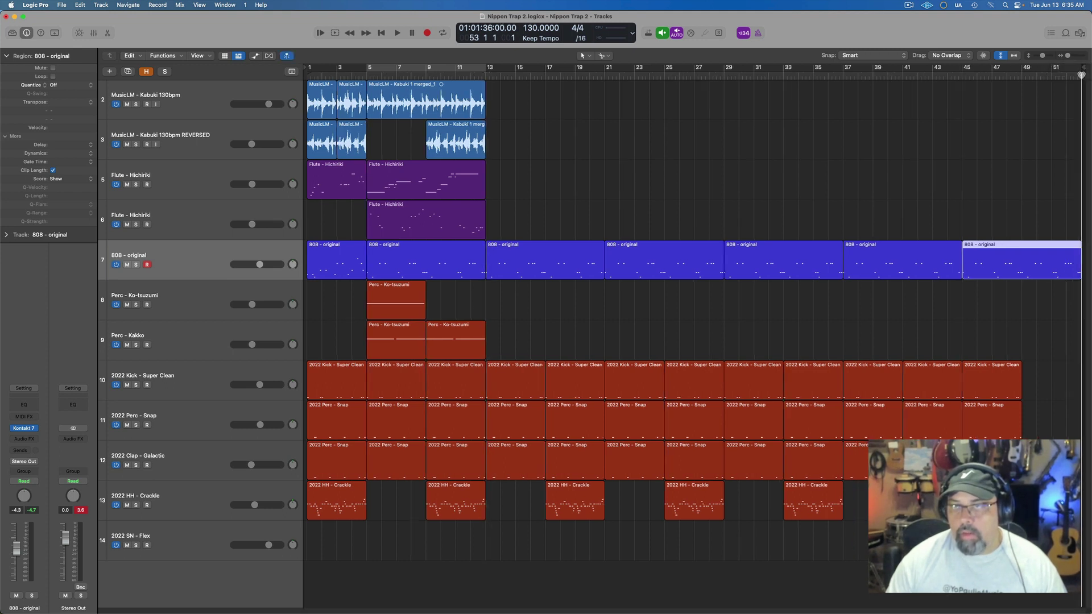
{"action": "left_click_drag", "start_coordinate": [1016, 322], "coordinate": [1003, 484]}
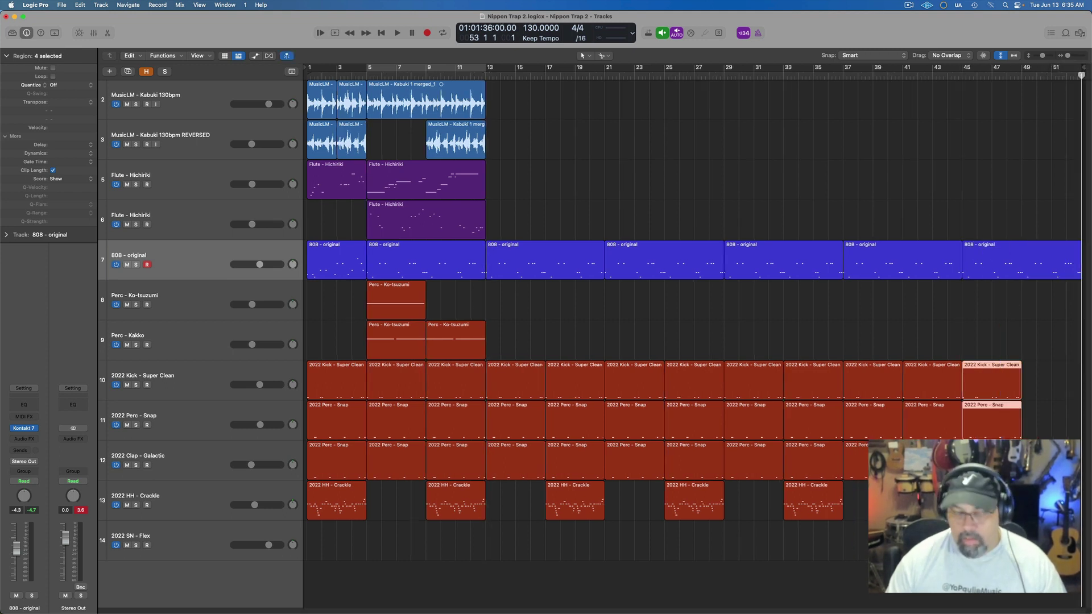
{"action": "key", "text": "super+r"}
{"action": "key", "text": "shift+super+a"}
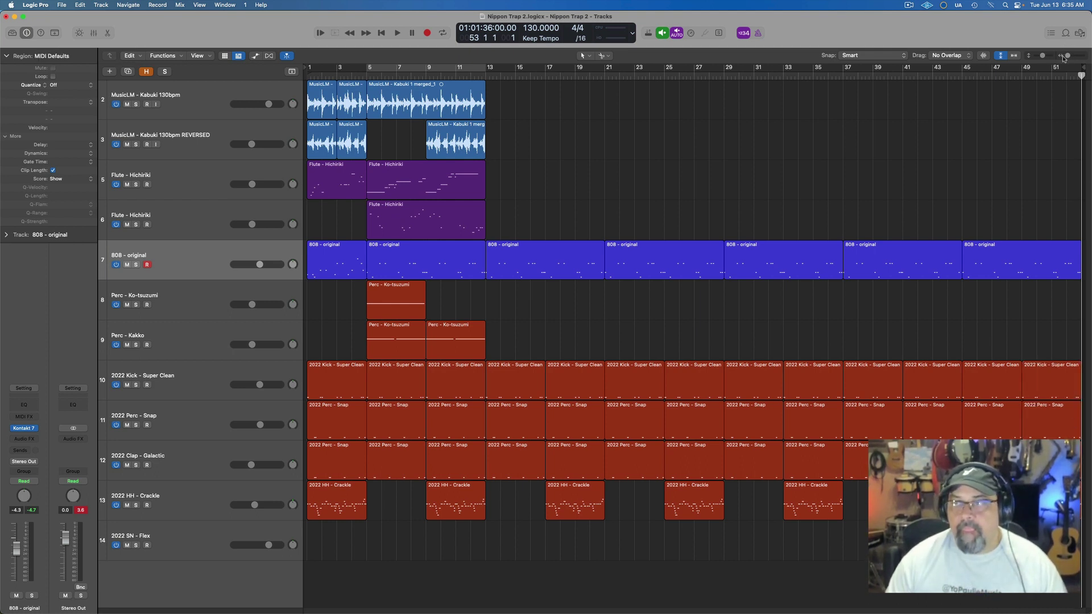
{"action": "scroll", "coordinate": [996, 90], "scroll_direction": "right", "scroll_amount": 2}
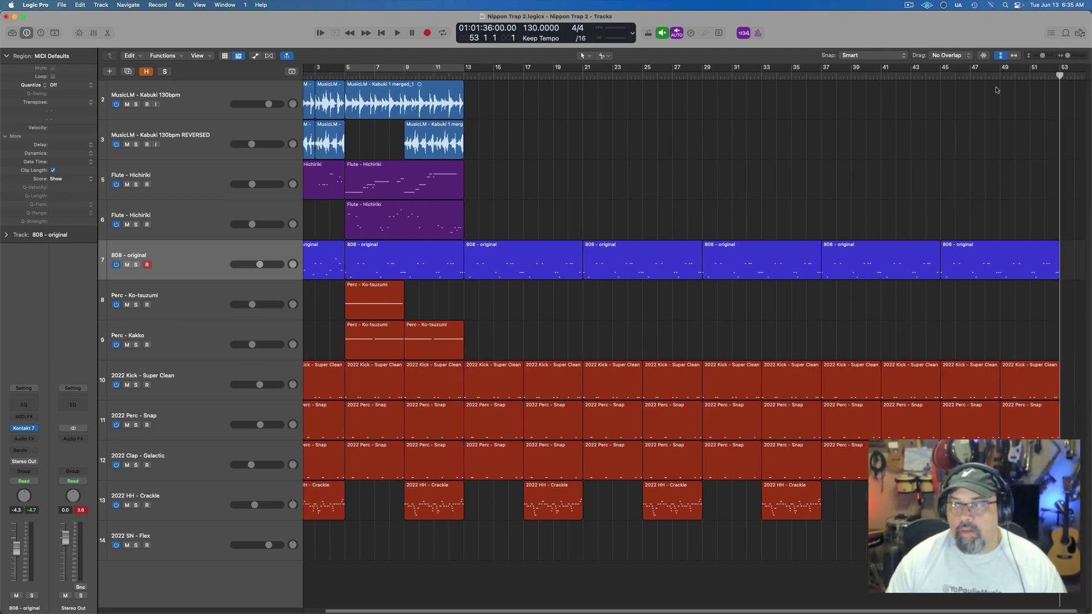
Play the opening from bar 1 and delete the clap and hi-hat regions in bars 1 to 4
{"action": "key", "text": "Return"}
{"action": "key", "text": "space"}
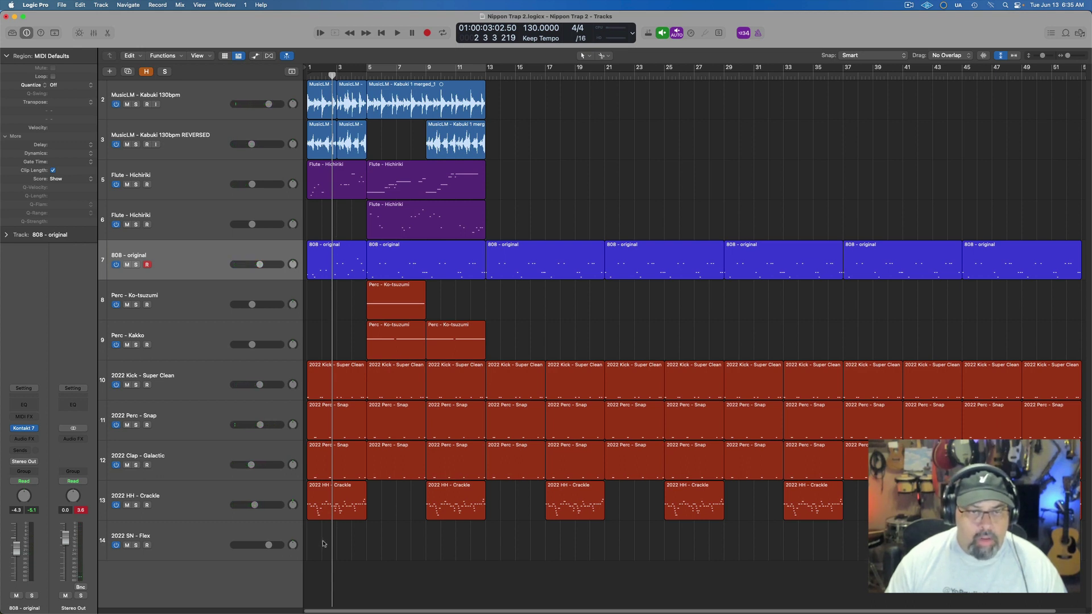
{"action": "left_click_drag", "start_coordinate": [322, 522], "coordinate": [316, 473]}
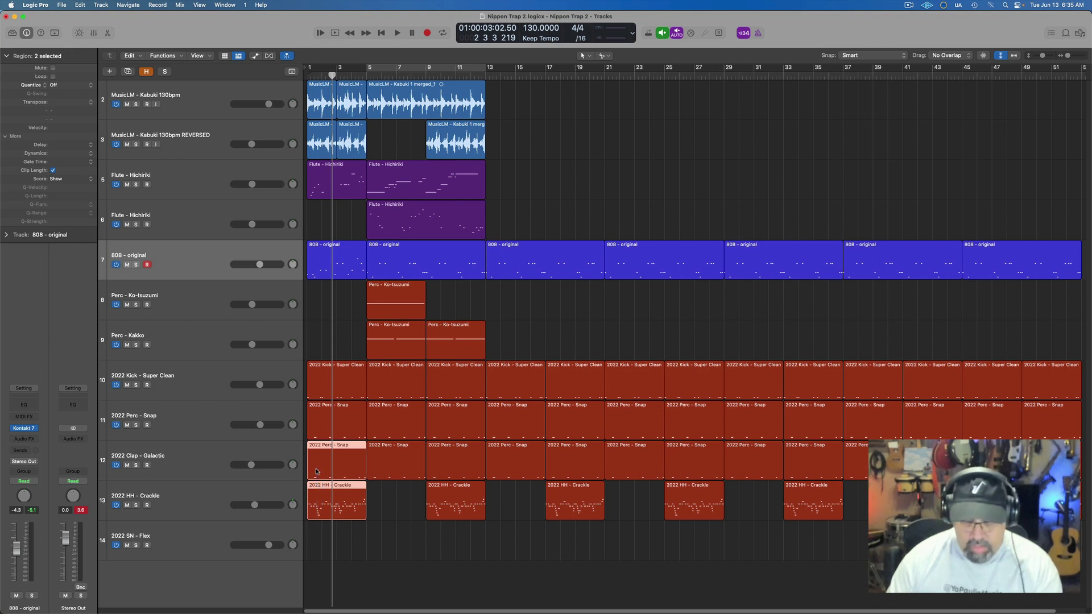
{"action": "key", "text": "Delete"}
Trim the first kick region to start at bar 3 and delete the 808 region in bars 1 to 4
{"action": "left_click", "coordinate": [338, 386]}
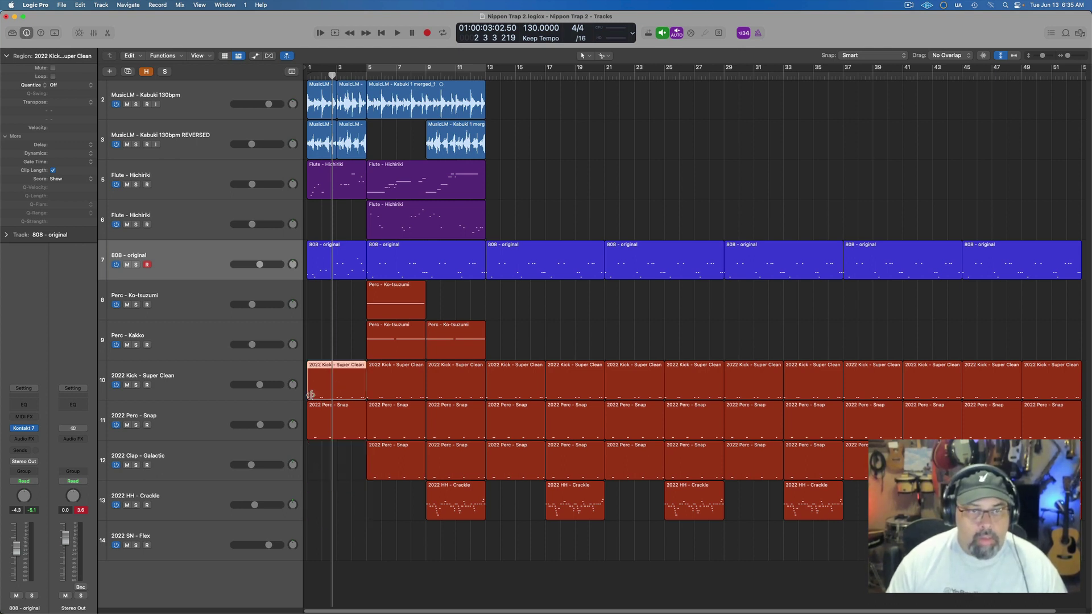
{"action": "left_click_drag", "start_coordinate": [308, 395], "coordinate": [338, 394]}
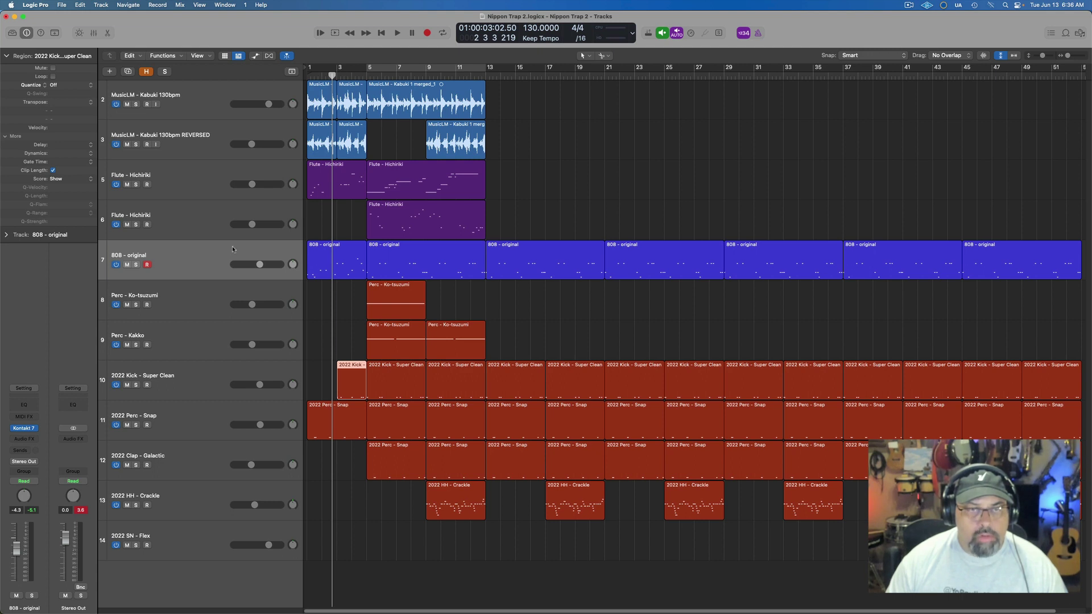
{"action": "left_click", "coordinate": [329, 266]}
{"action": "key", "text": "Delete"}
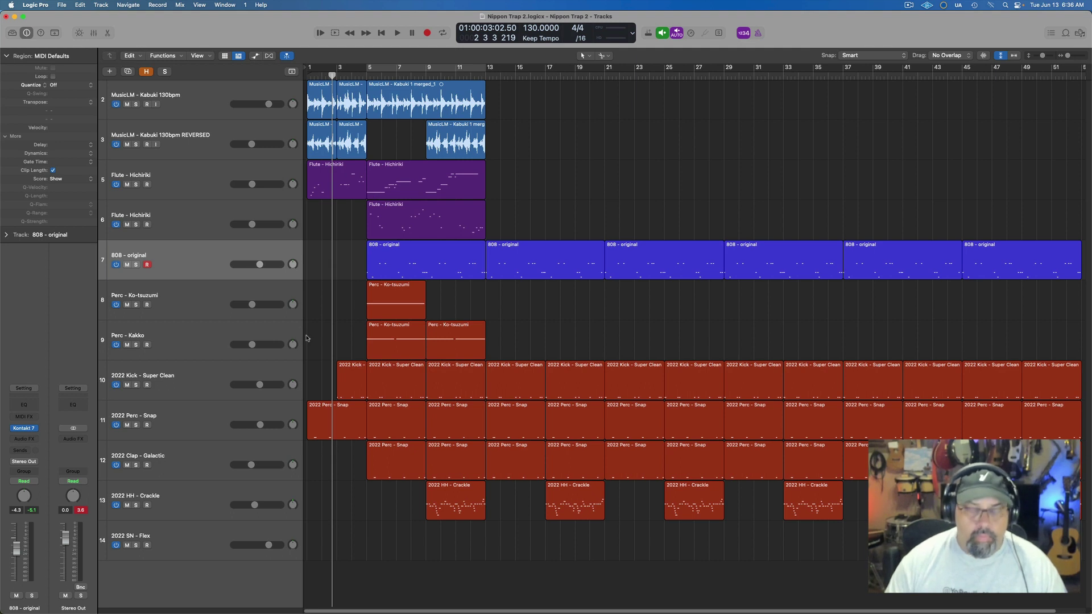
Play back the thinned-out intro from bar 1 into bar 5
{"action": "key", "text": "Return"}
{"action": "key", "text": "space"}
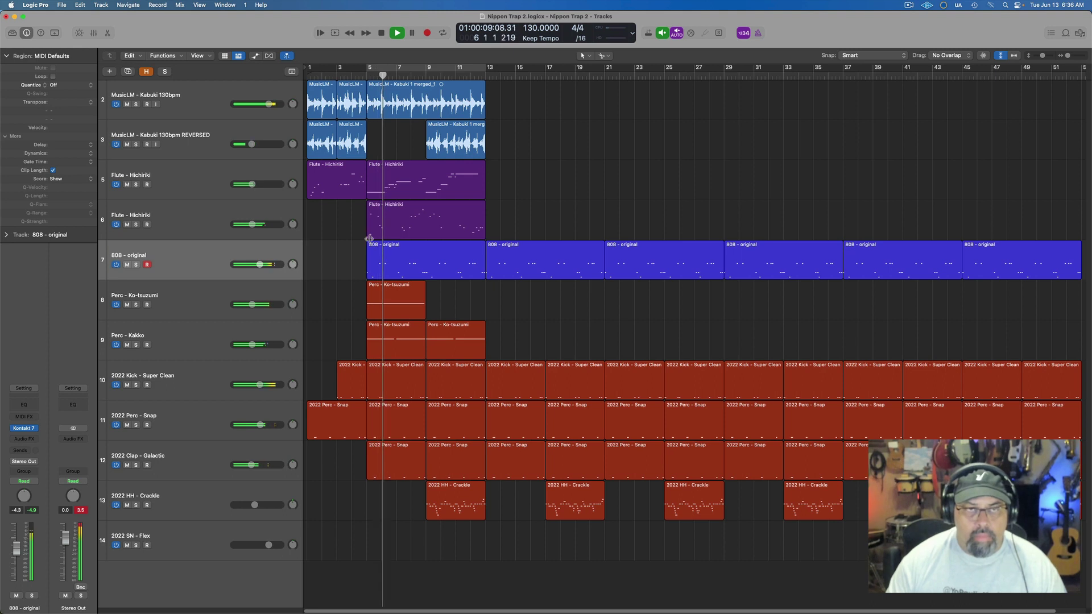
{"action": "key", "text": "space"}
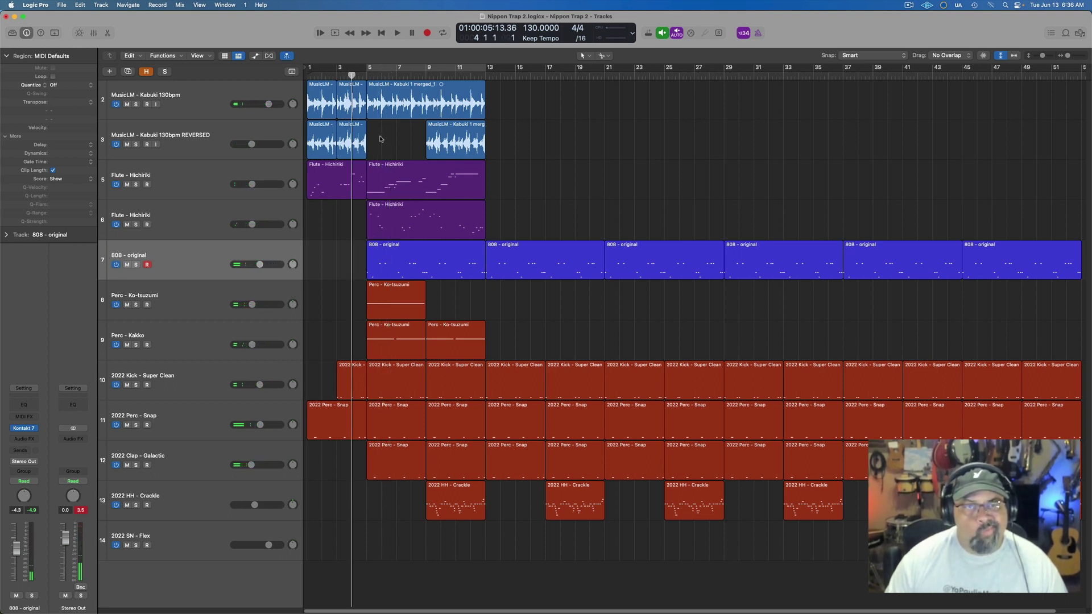
{"action": "key", "text": "space"}
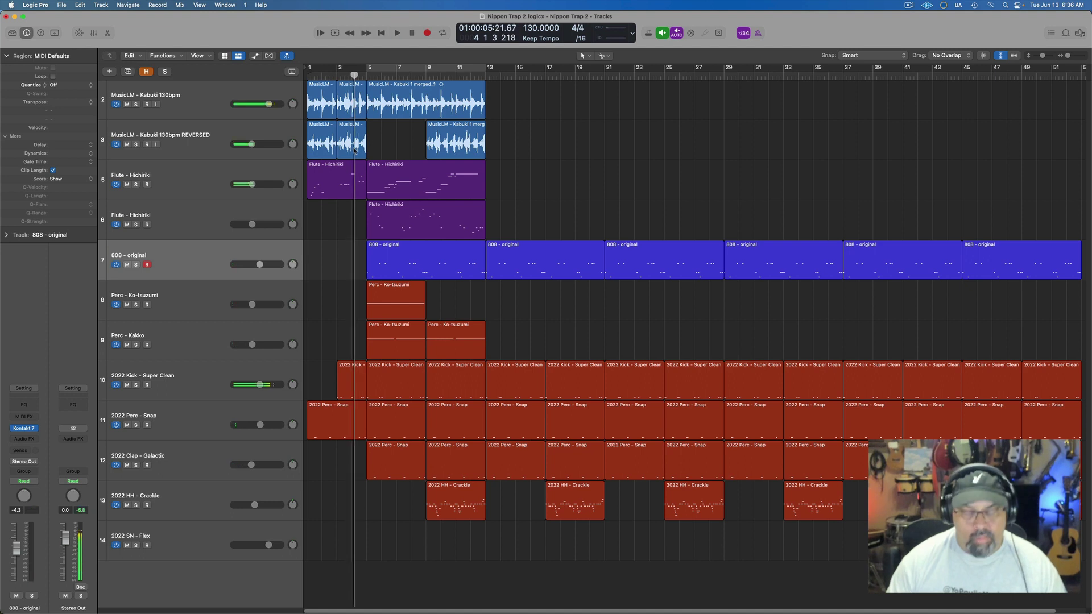
{"action": "key", "text": "Return"}
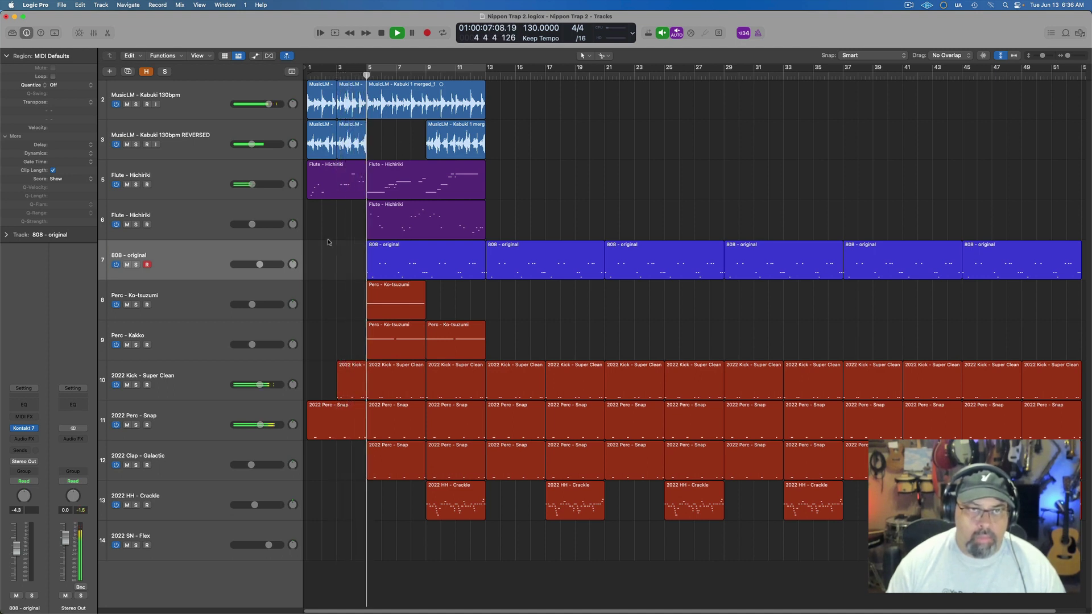
{"action": "key", "text": "space"}
Shorten the intro kick and snap regions to end about half a bar before bar 5, and play back the transition
{"action": "left_click", "coordinate": [363, 197]}
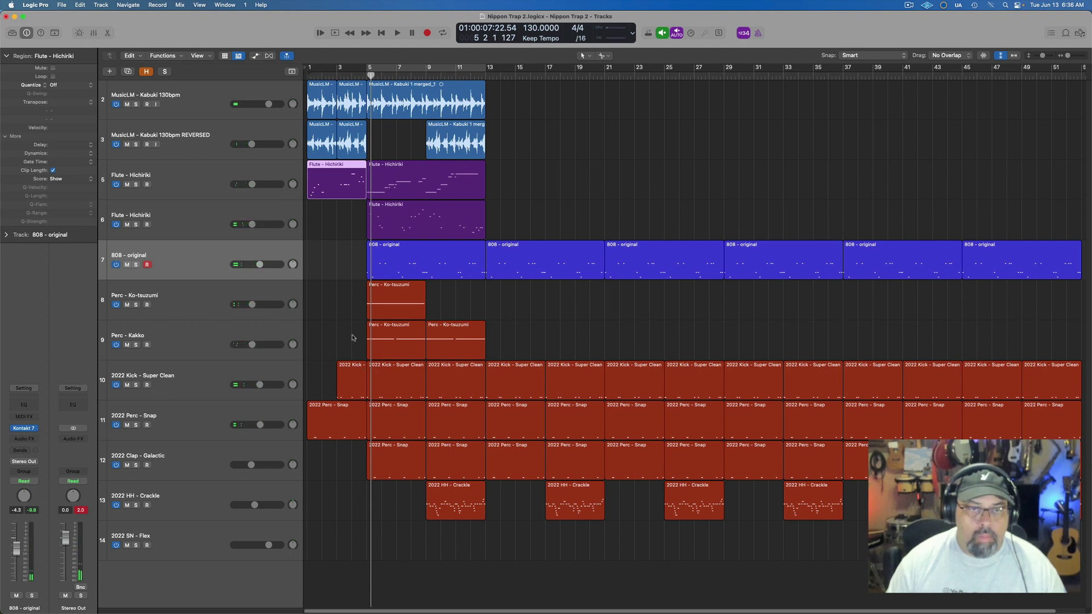
{"action": "left_click_drag", "start_coordinate": [352, 337], "coordinate": [359, 438]}
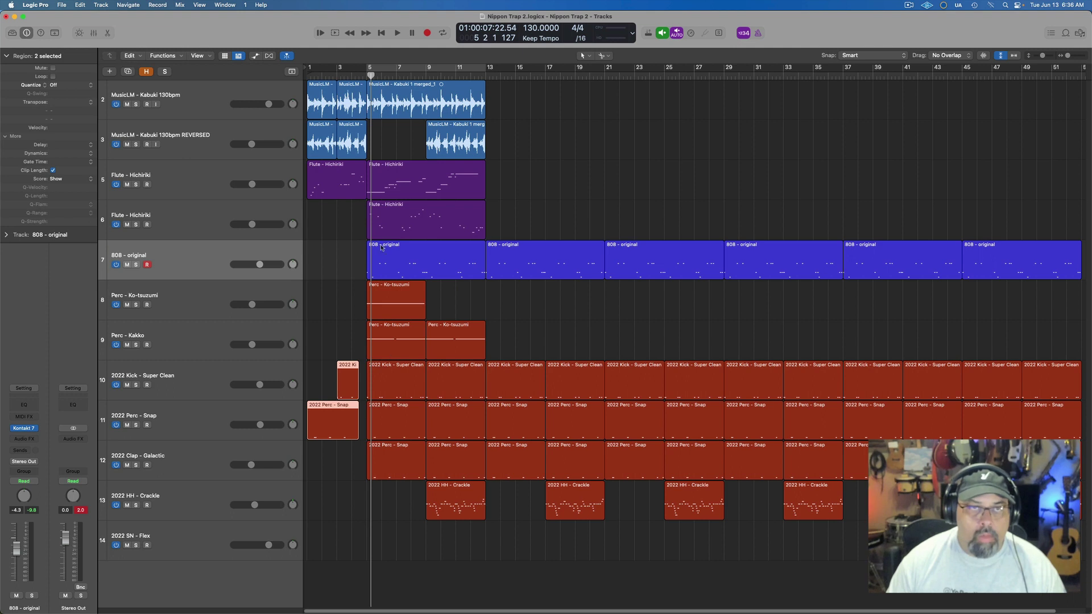
{"action": "left_click", "coordinate": [353, 73]}
{"action": "key", "text": "space"}
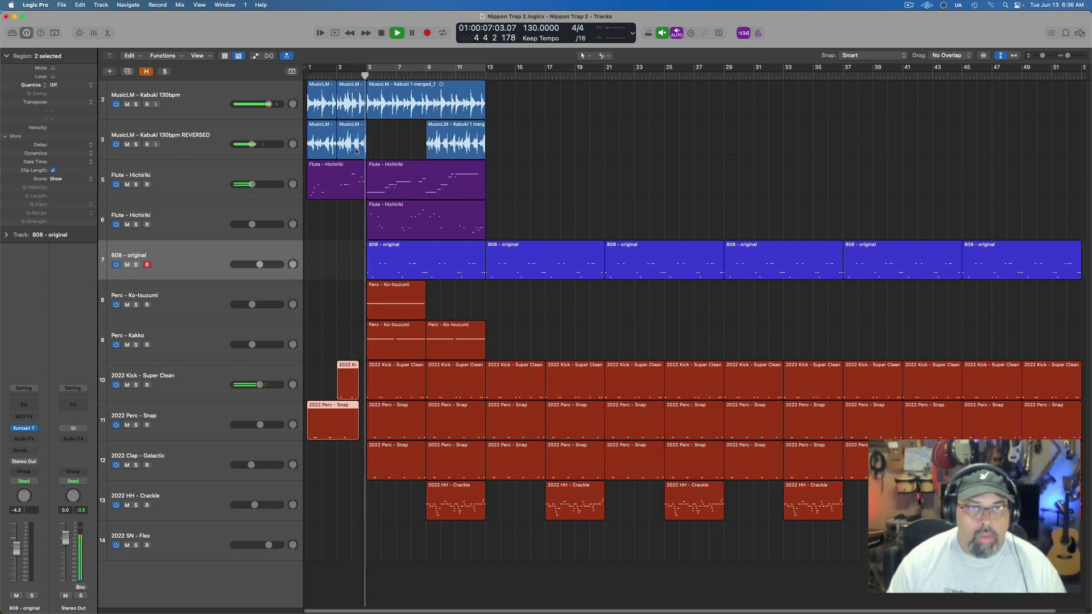
{"action": "key", "text": "space"}
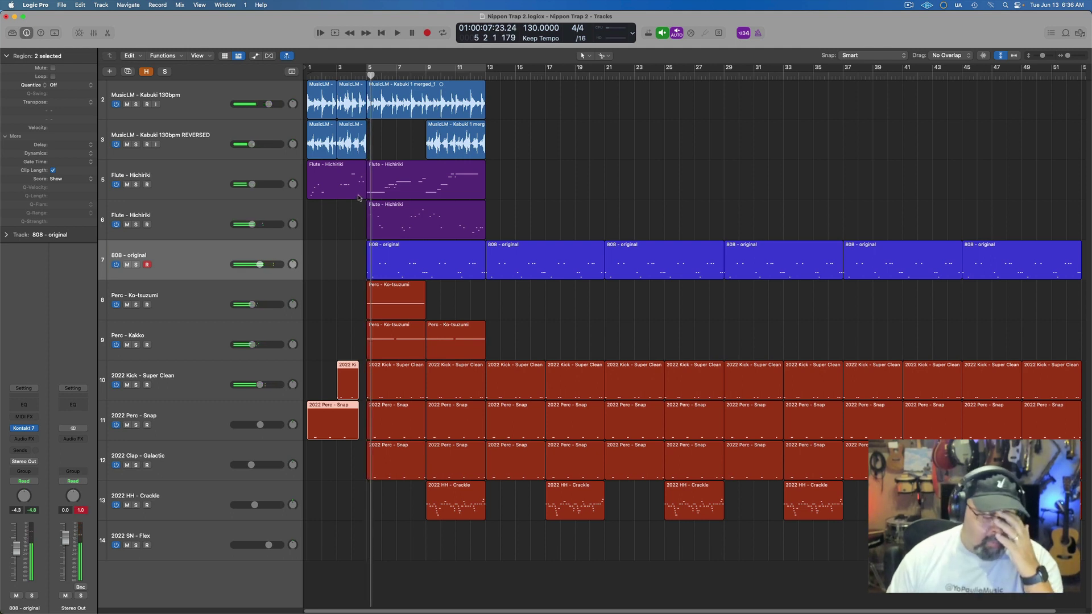
{"action": "left_click", "coordinate": [358, 72]}
{"action": "key", "text": "space"}
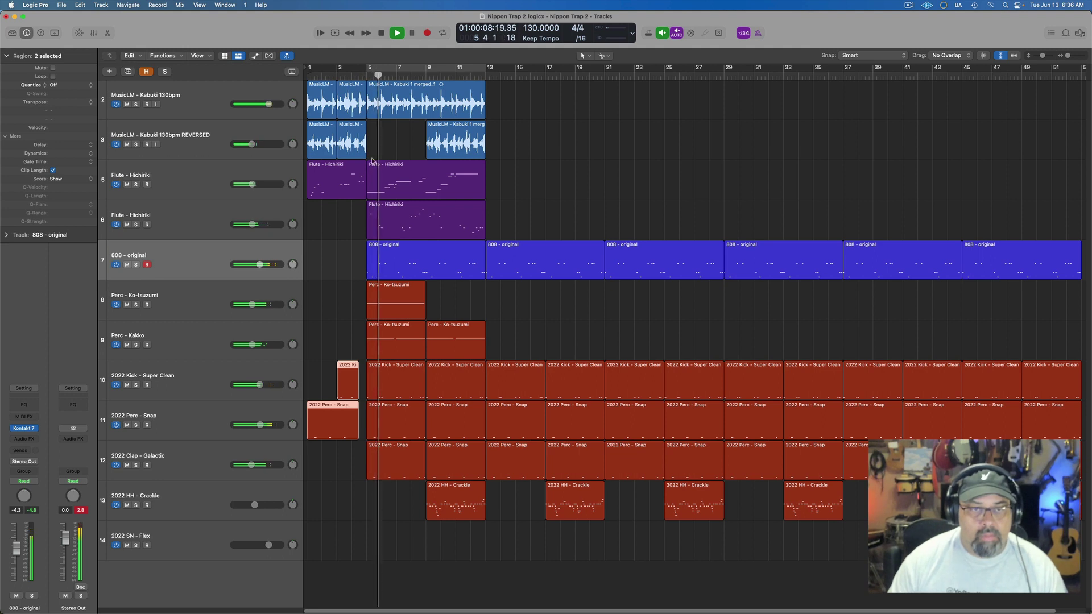
{"action": "key", "text": "space"}
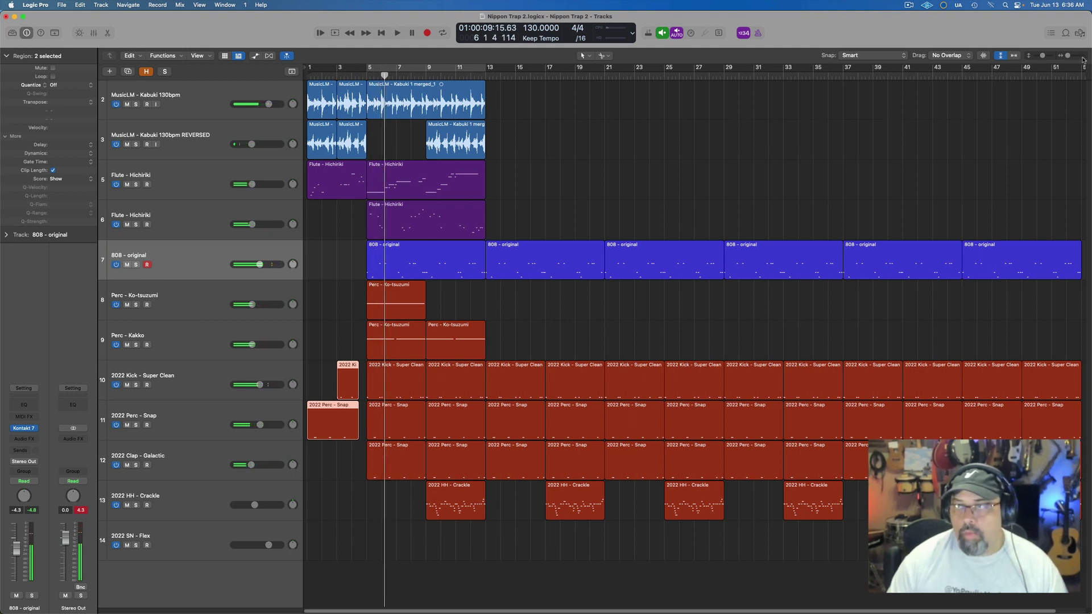
Search the sample files for "reverse", audition Clean Reverse Riser.wav and place it on a new track leading into bar 5
{"action": "left_click", "coordinate": [1080, 34]}
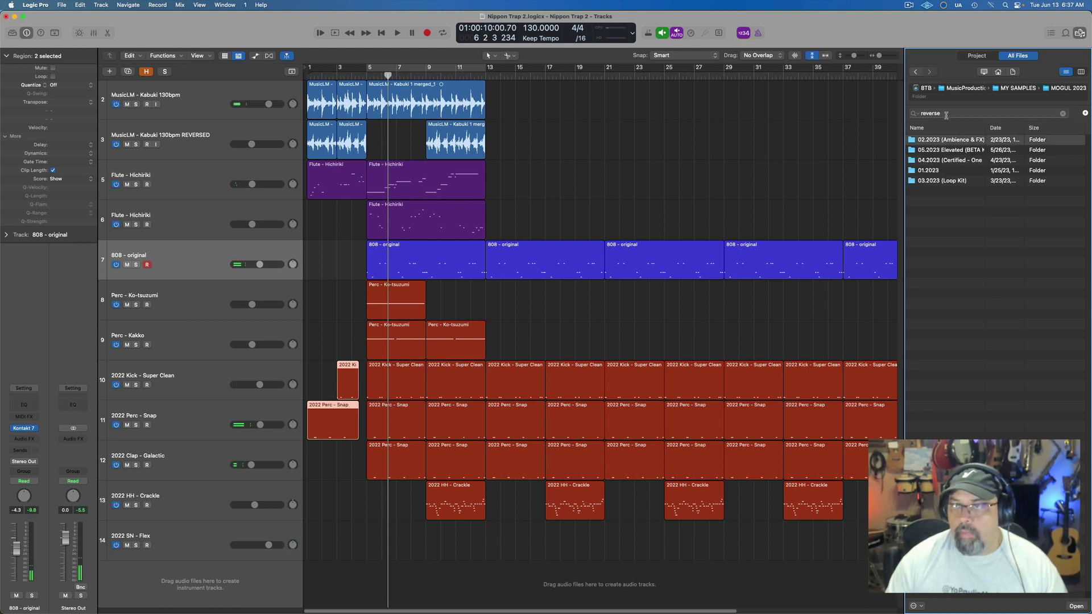
{"action": "left_click", "coordinate": [947, 115]}
{"action": "key", "text": "Return"}
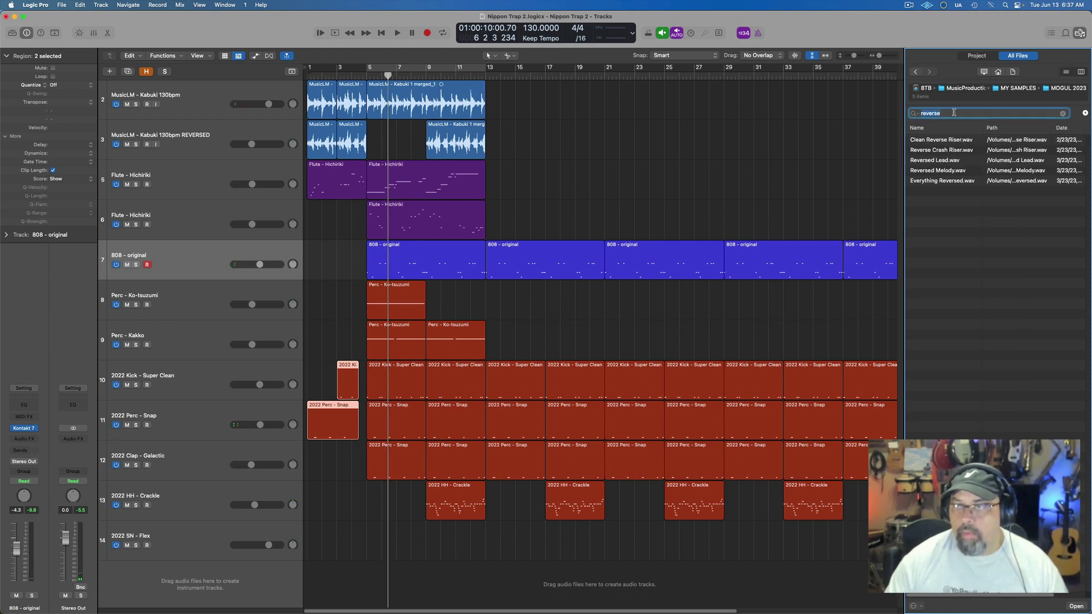
{"action": "left_click", "coordinate": [952, 140]}
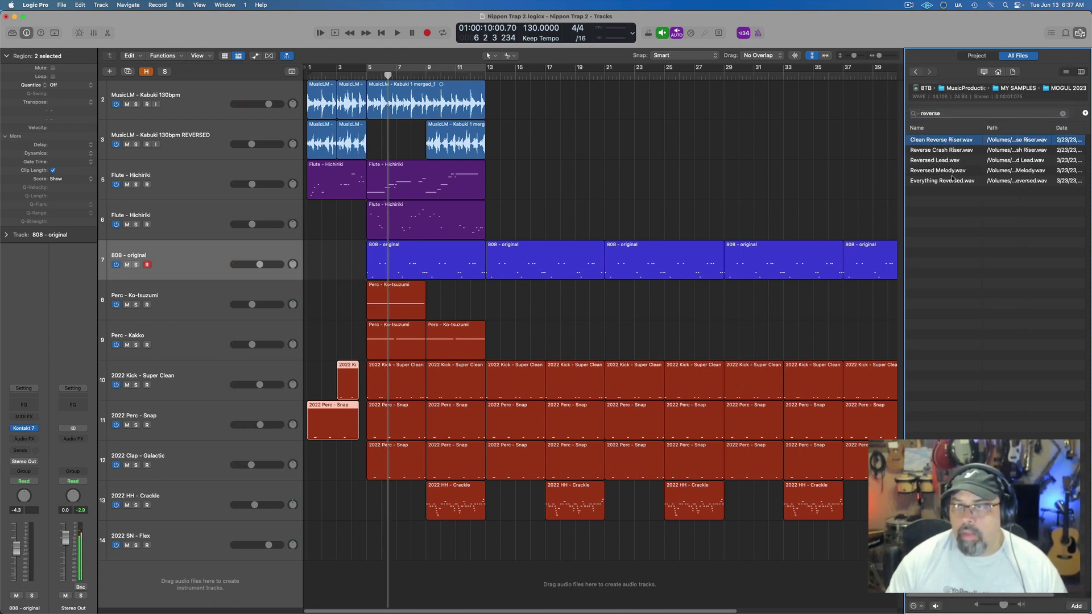
{"action": "left_click_drag", "start_coordinate": [953, 141], "coordinate": [359, 577]}
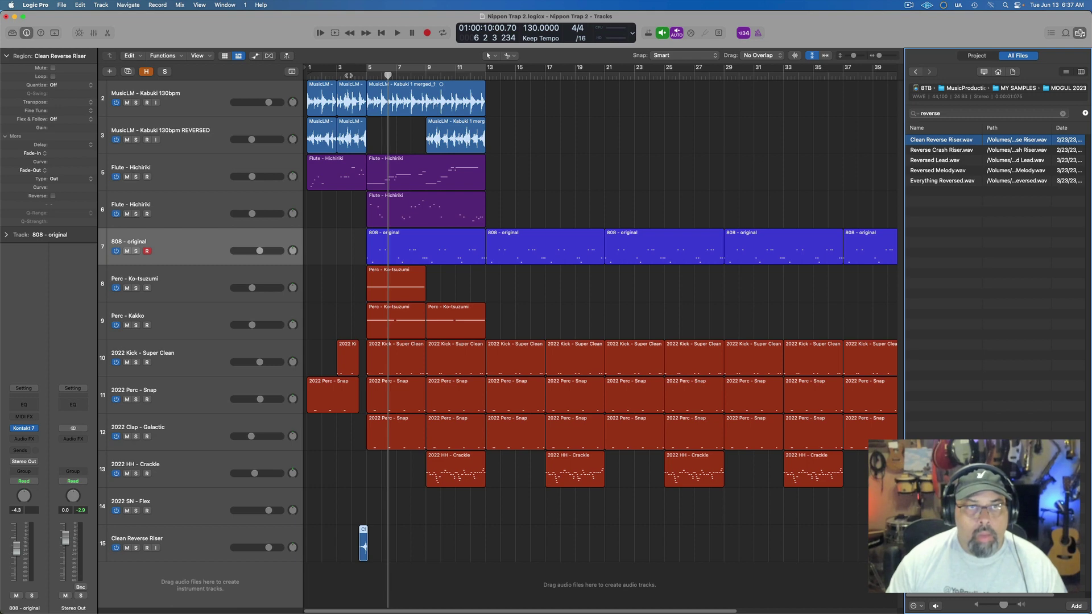
Play back the riser into bar 5 and check closely how its peak lines up with the downbeat
{"action": "key", "text": "shift+space"}
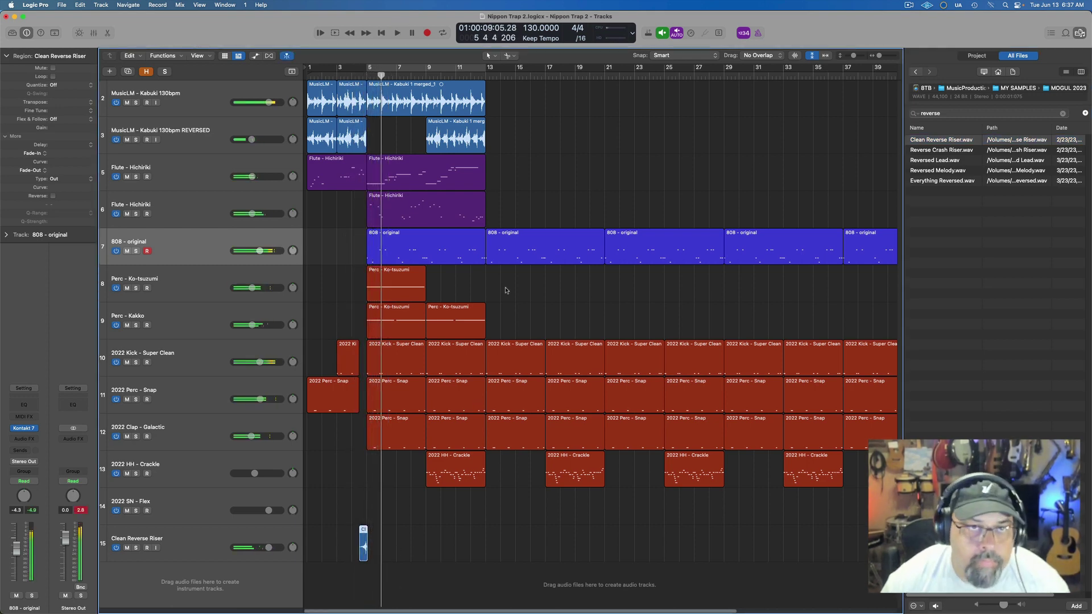
{"action": "left_click", "coordinate": [367, 72]}
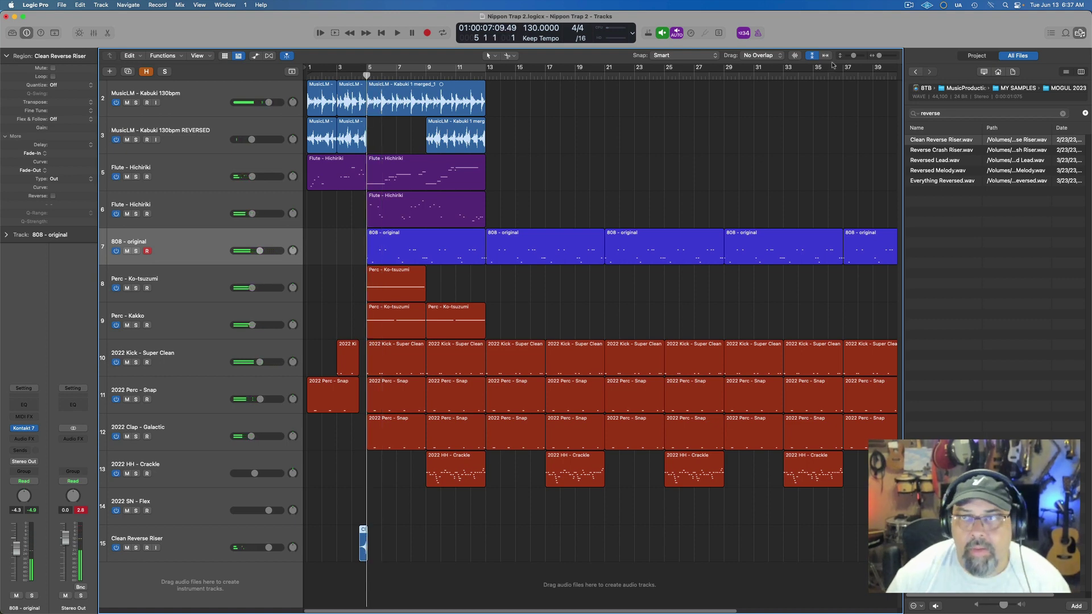
{"action": "left_click_drag", "start_coordinate": [880, 55], "coordinate": [884, 55]}
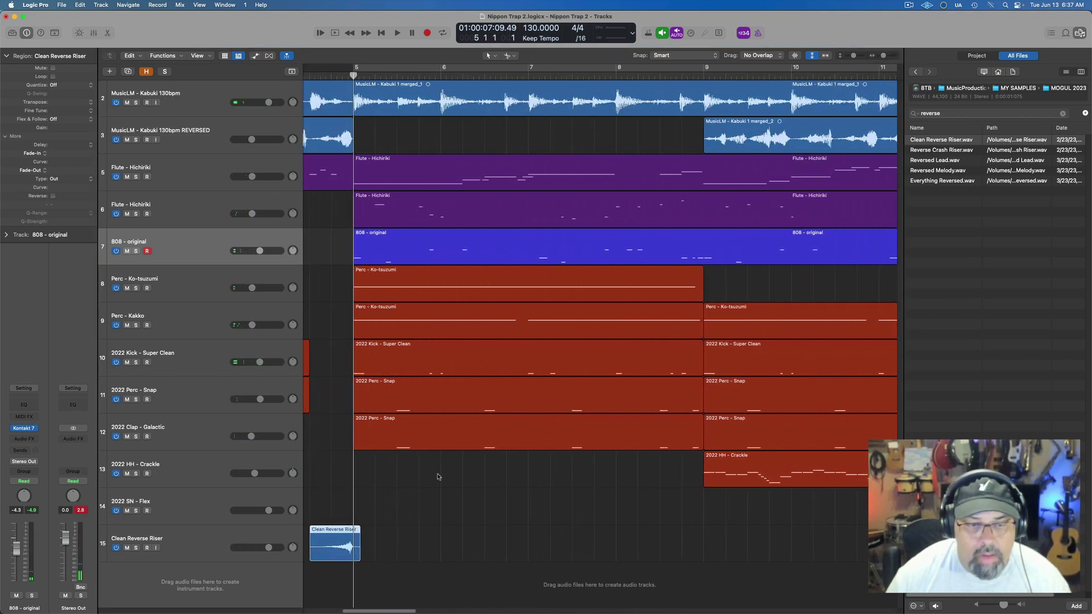
{"action": "left_click_drag", "start_coordinate": [349, 555], "coordinate": [349, 556]}
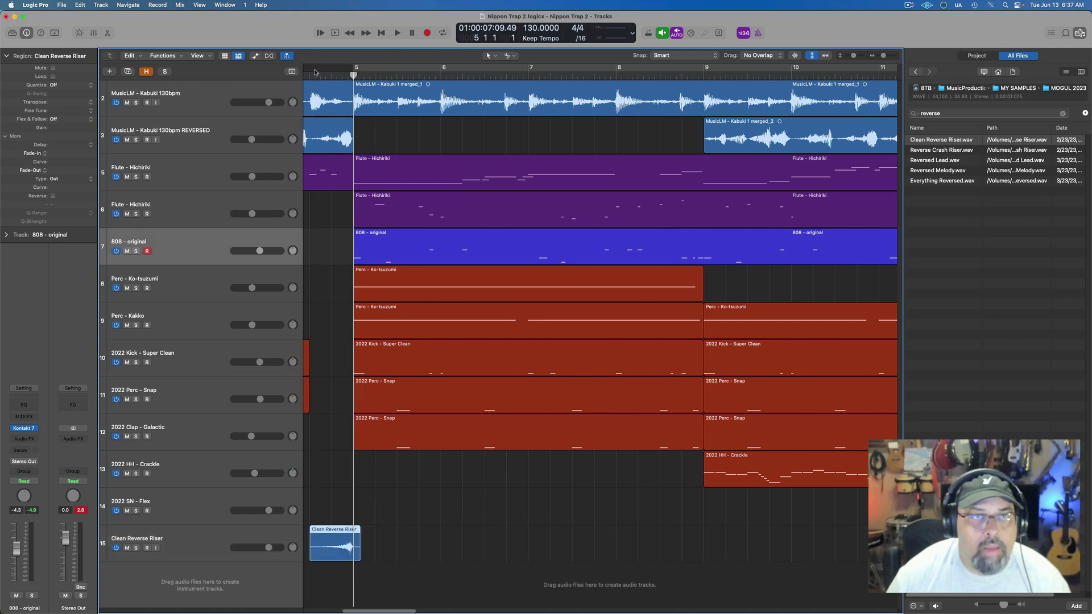
Trim the tail of the Clean Reverse Riser region after its peak and align its end exactly with bar 5
{"action": "double_click", "coordinate": [316, 72]}
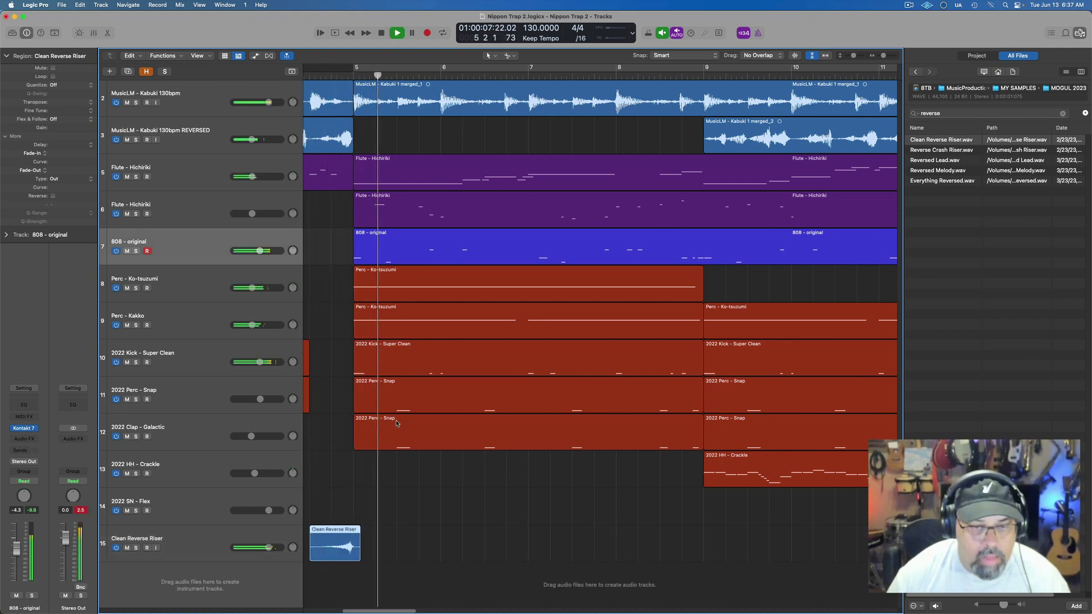
{"action": "left_click_drag", "start_coordinate": [358, 558], "coordinate": [352, 558]}
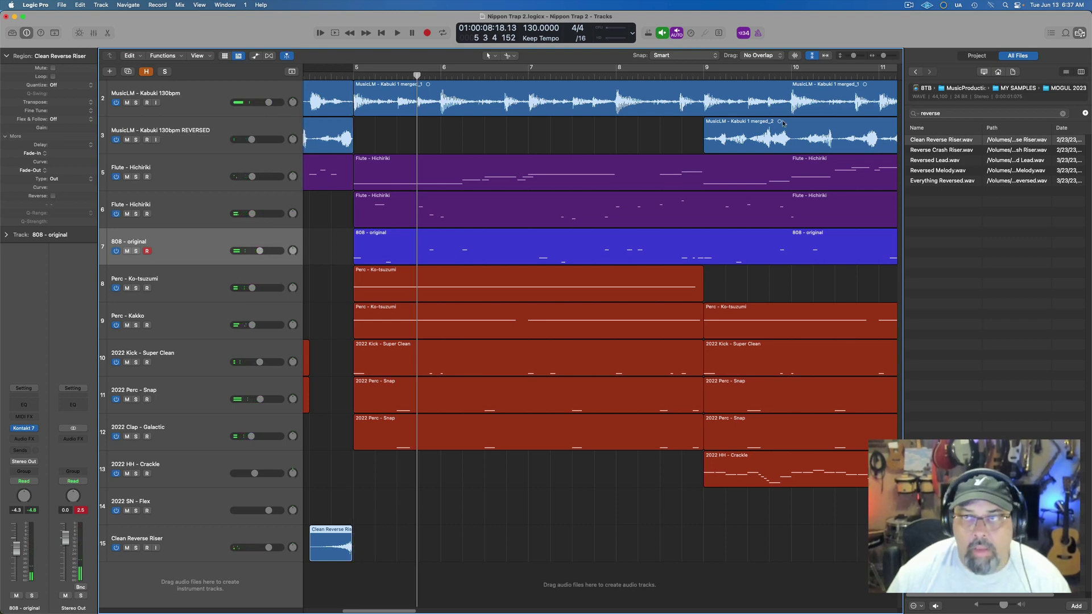
{"action": "left_click", "coordinate": [887, 55]}
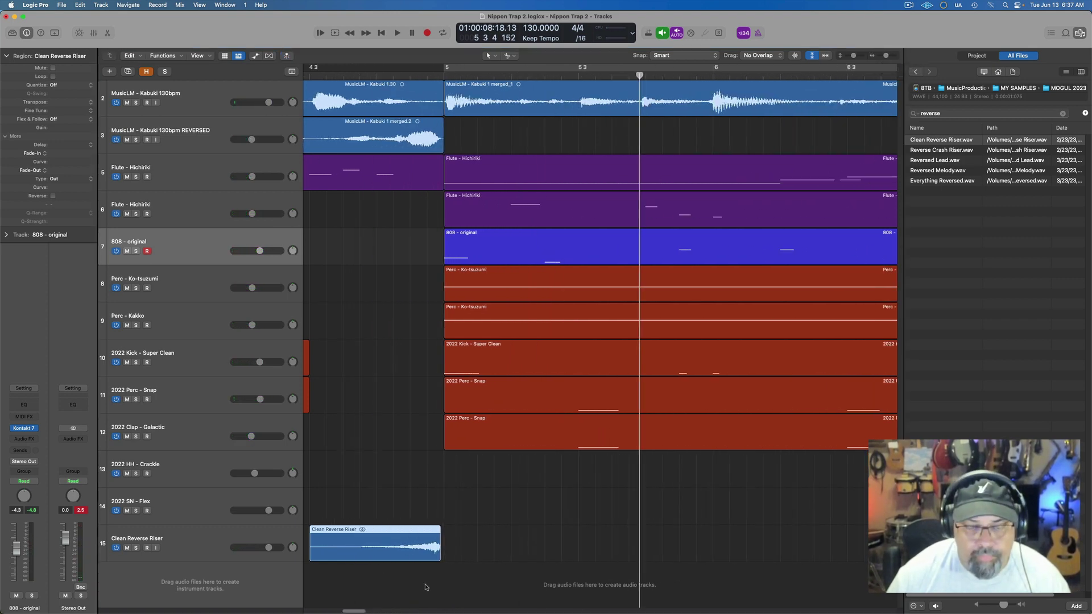
{"action": "left_click_drag", "start_coordinate": [434, 547], "coordinate": [426, 549]}
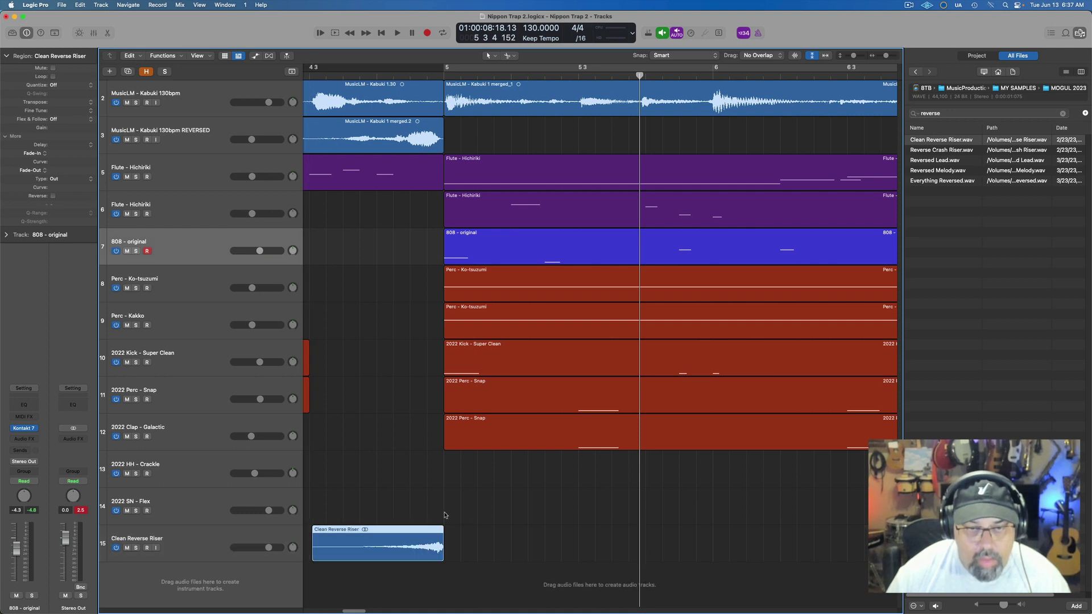
Play back the aligned riser into bar 5 and hide the file browser
{"action": "key", "text": "space"}
{"action": "key", "text": "space"}
{"action": "left_click", "coordinate": [378, 75]}
{"action": "key", "text": "space"}
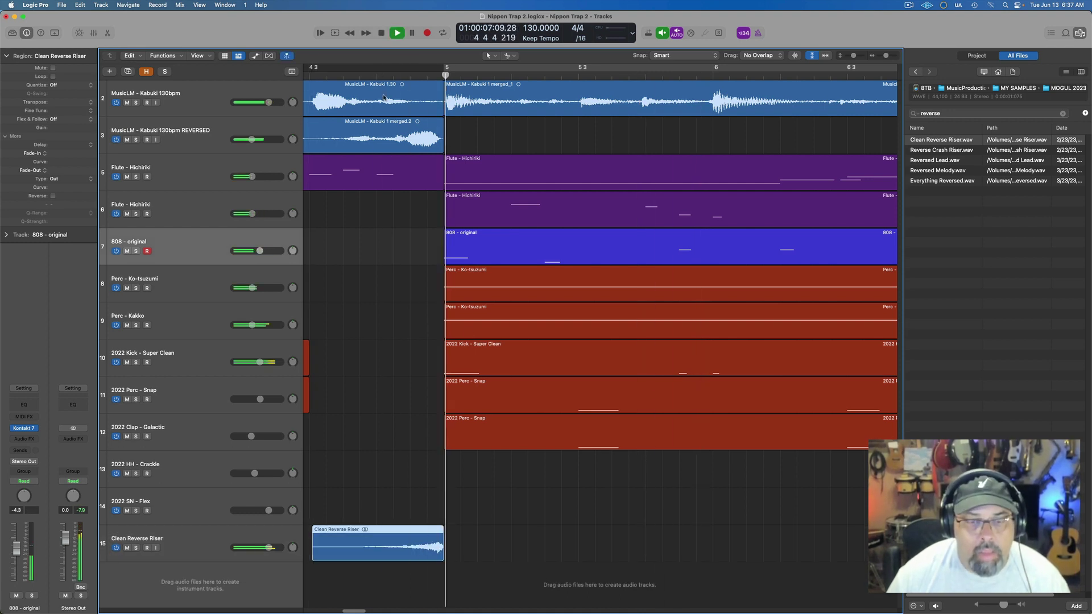
{"action": "key", "text": "space"}
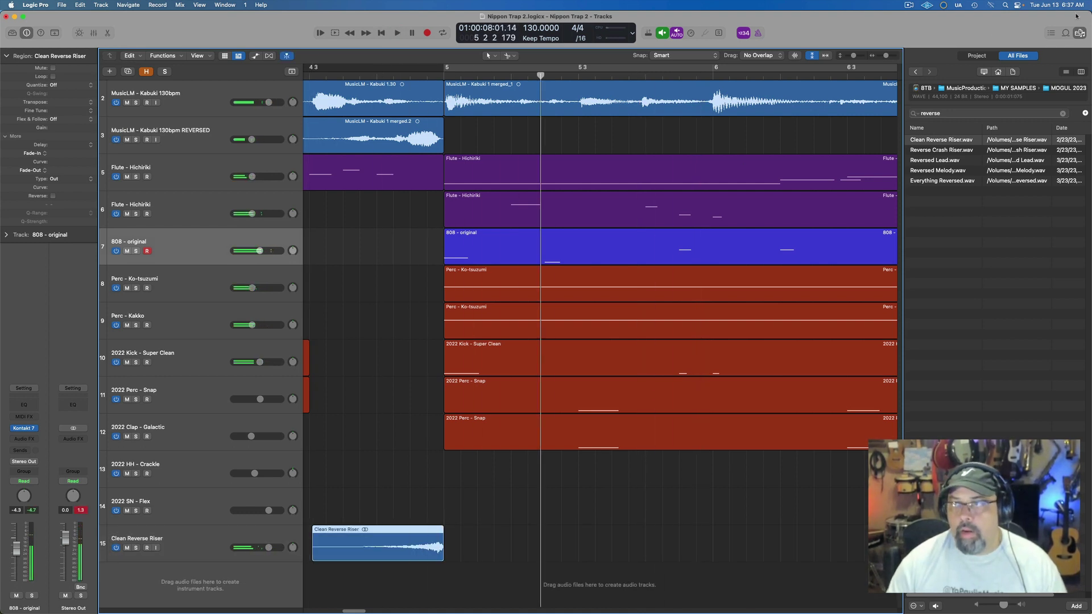
{"action": "left_click", "coordinate": [1079, 33]}
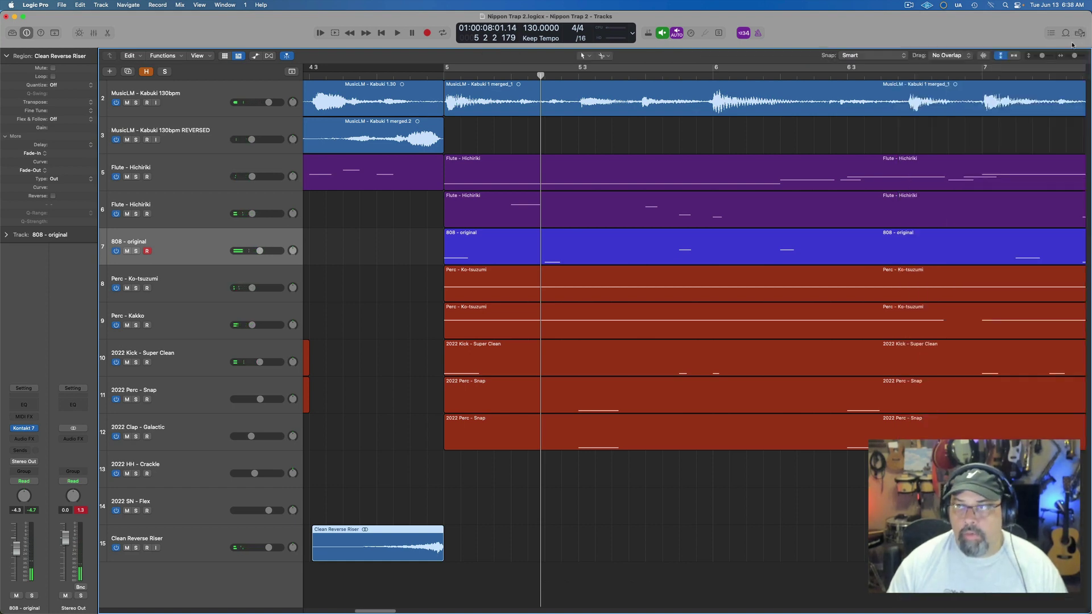
{"action": "left_click", "coordinate": [1015, 57]}
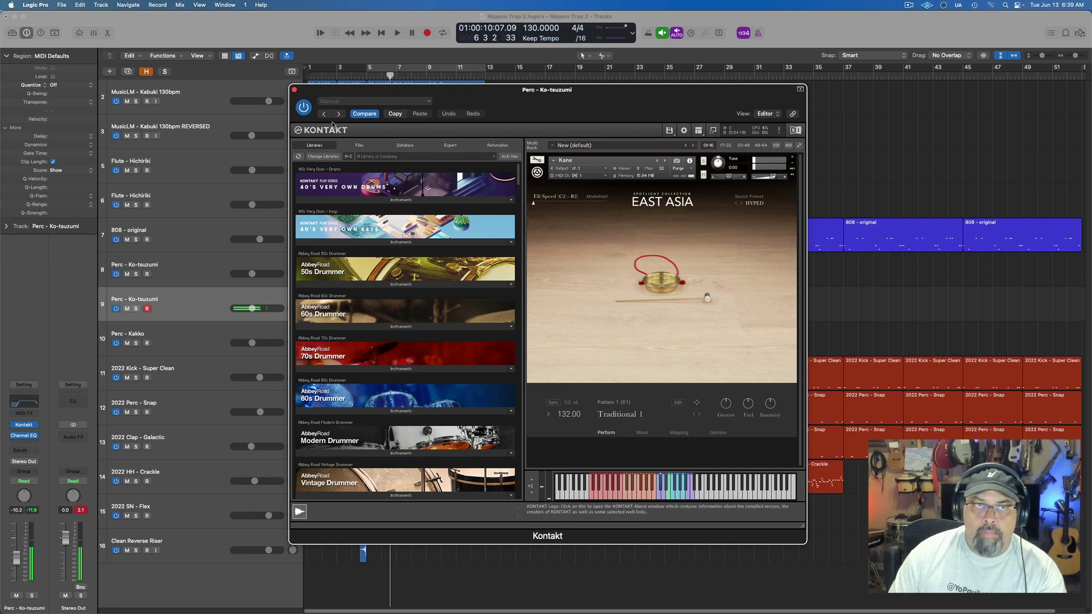
Close the Kane instrument window and record a short Perc - Kane part leading into bar 5
{"action": "left_click", "coordinate": [294, 90]}
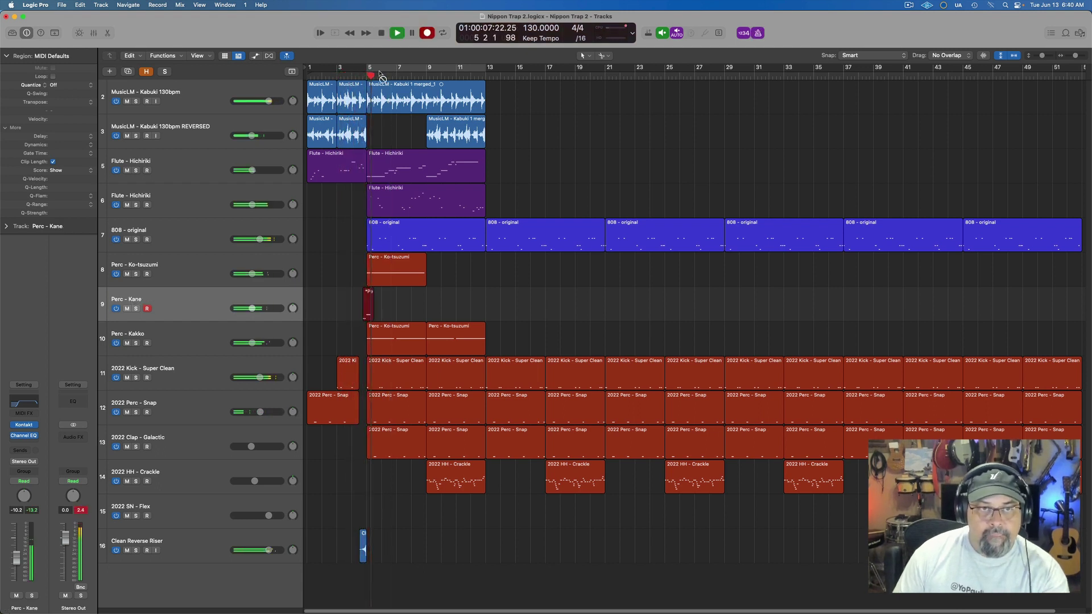
{"action": "key", "text": "space"}
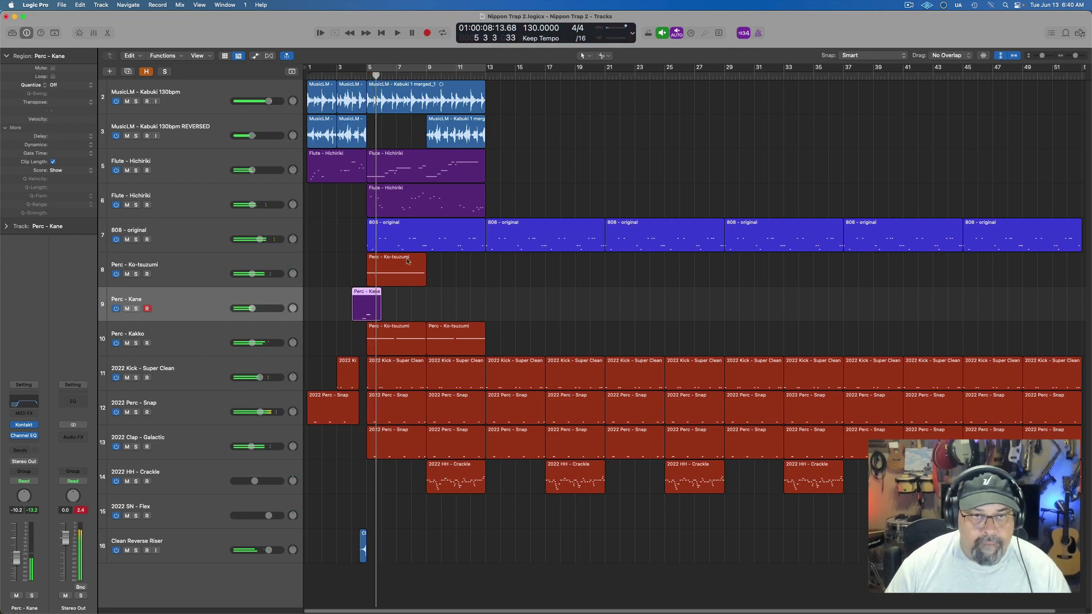
Select all notes of the Perc - Kane region in the Piano Roll, play back the transition and close the editor
{"action": "double_click", "coordinate": [366, 318]}
{"action": "key", "text": "super+a"}
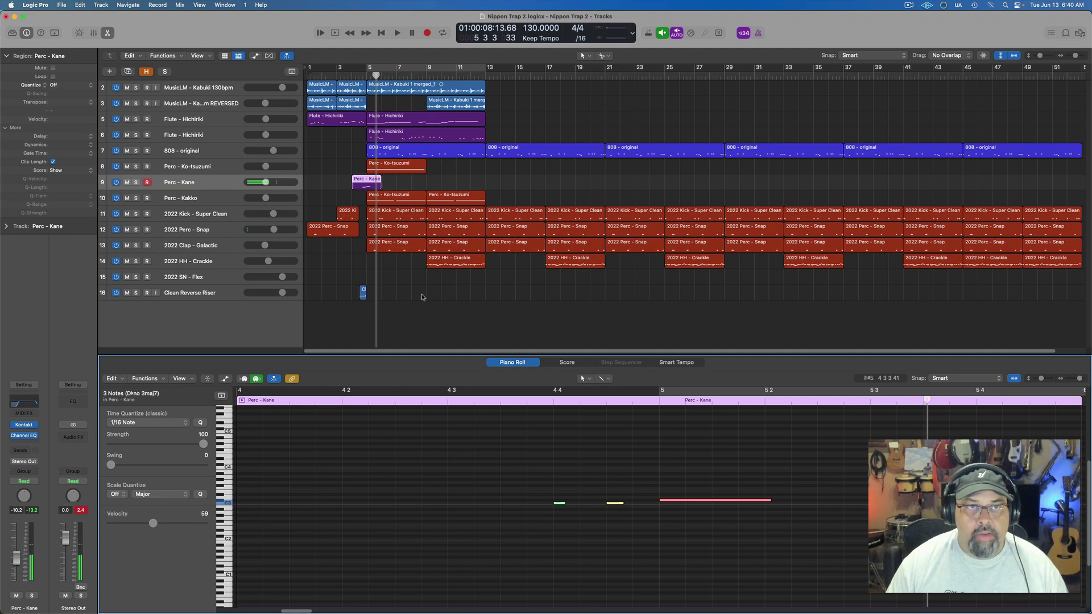
{"action": "left_click", "coordinate": [346, 74]}
{"action": "key", "text": "space"}
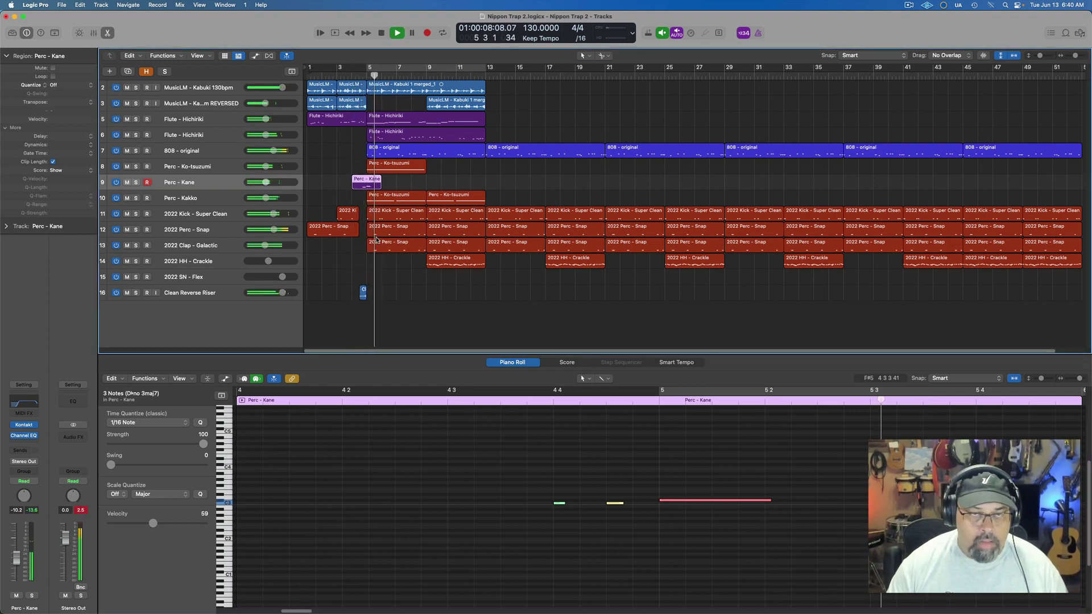
{"action": "key", "text": "e"}
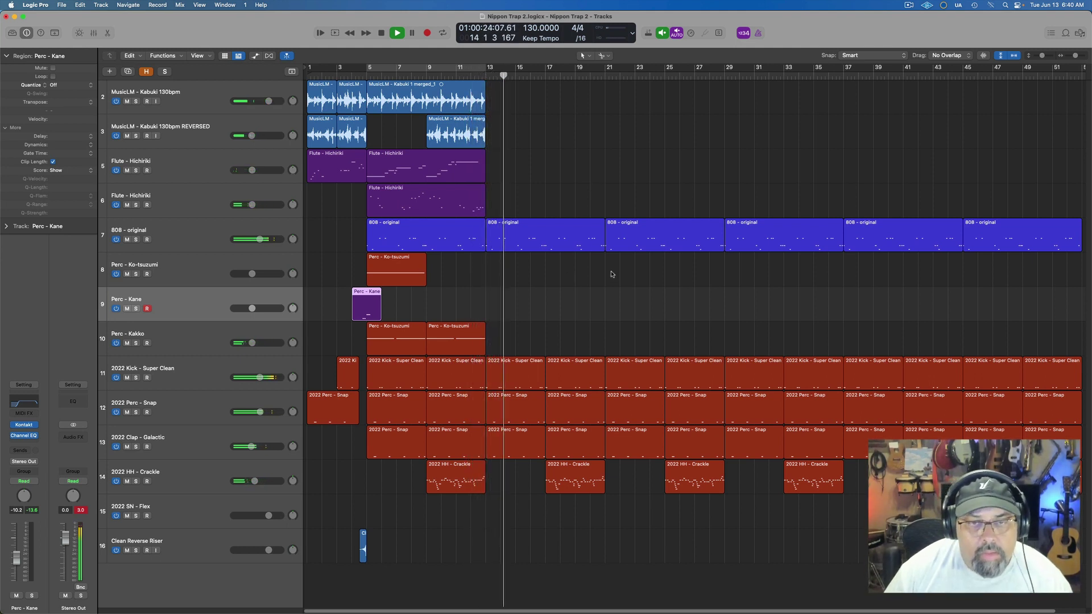
{"action": "key", "text": "space"}
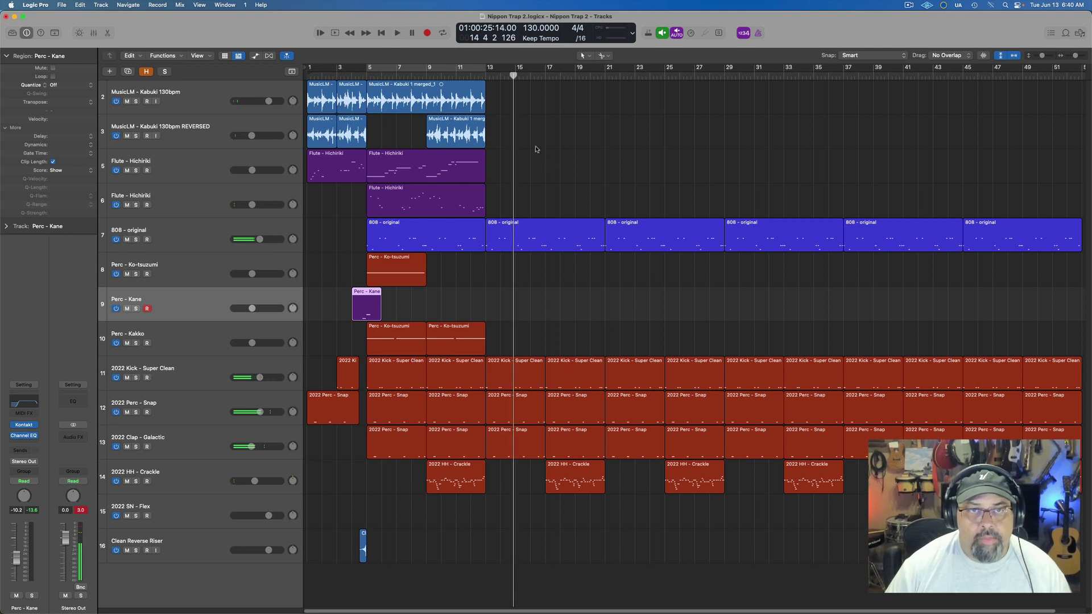
Copy the two Flute - Hichiriki regions starting at bar 5 to bar 13
{"action": "left_click", "coordinate": [436, 176]}
{"action": "left_click", "coordinate": [427, 201], "text": "shift"}
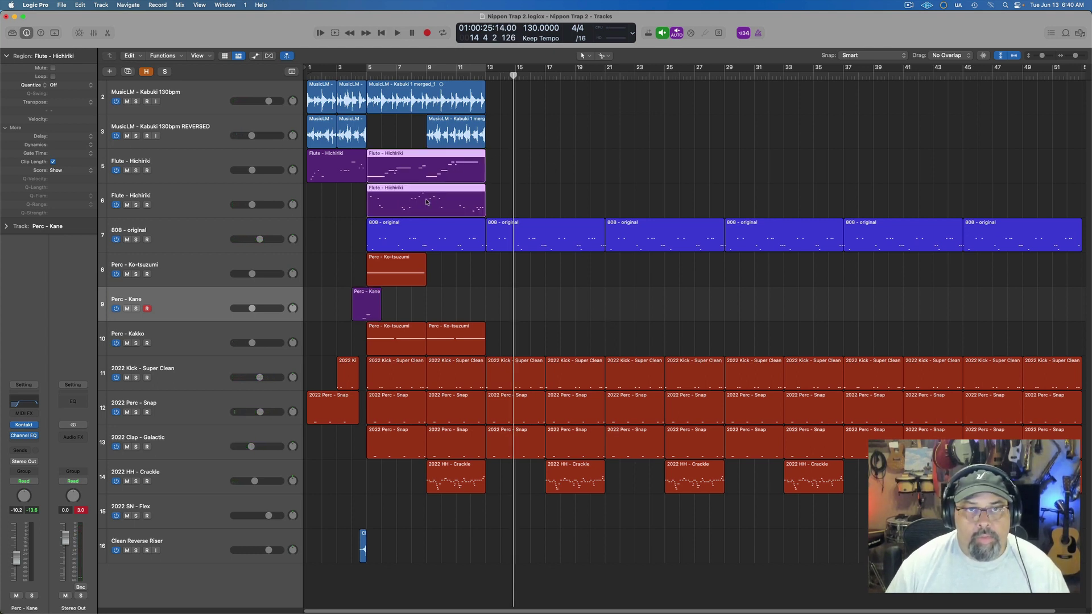
{"action": "left_click_drag", "start_coordinate": [422, 174], "coordinate": [542, 170]}
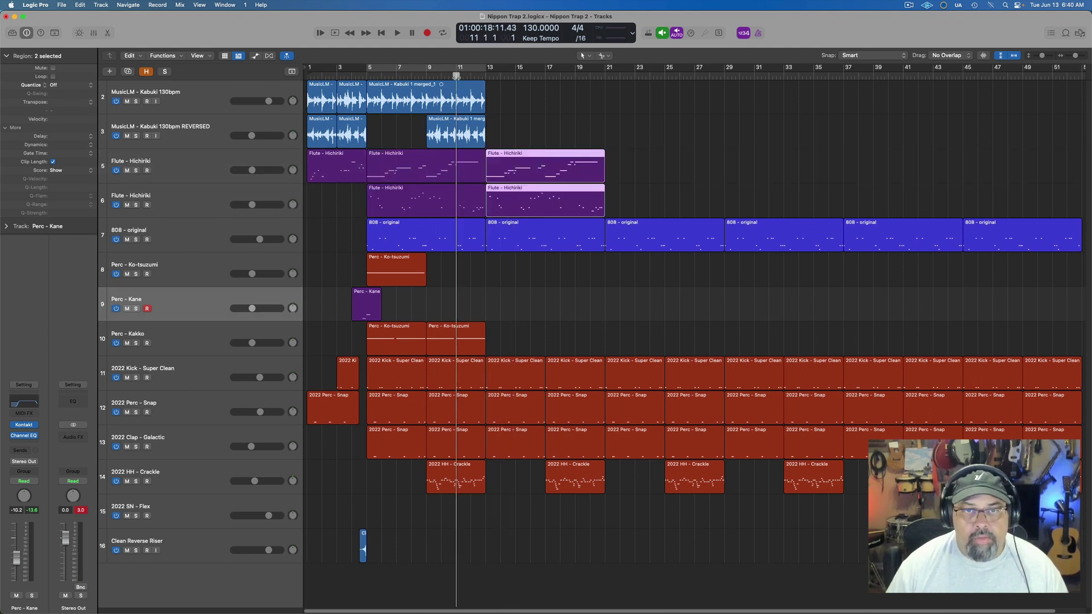
Copy the Perc - Kane and Clean Reverse Riser regions eight bars on to lead into bar 13, and play back from bar 9
{"action": "left_click", "coordinate": [400, 267]}
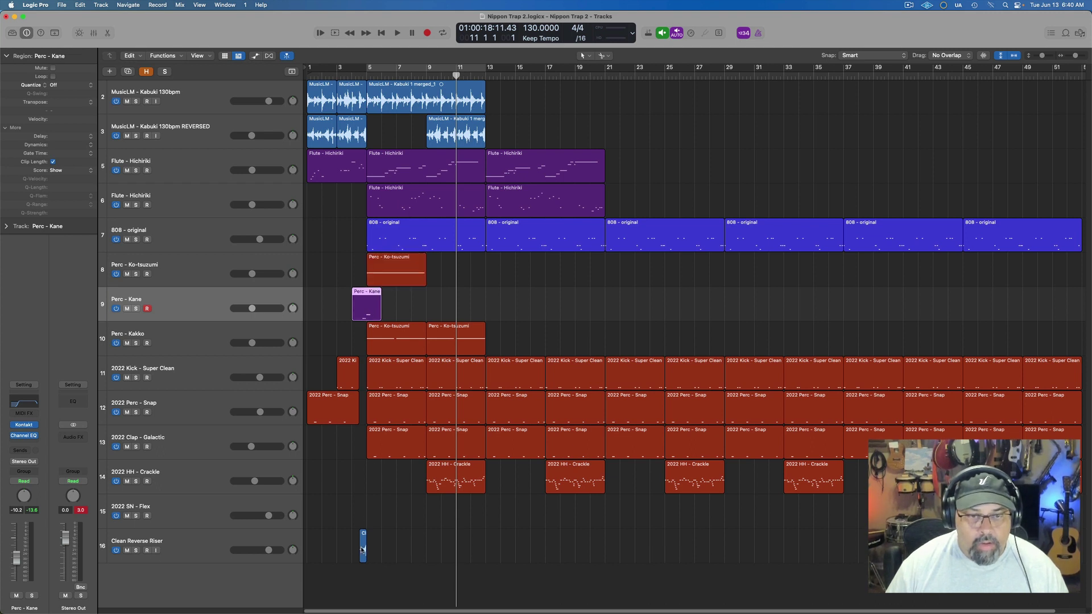
{"action": "left_click", "coordinate": [362, 551], "text": "shift"}
{"action": "left_click_drag", "start_coordinate": [362, 551], "coordinate": [482, 548]}
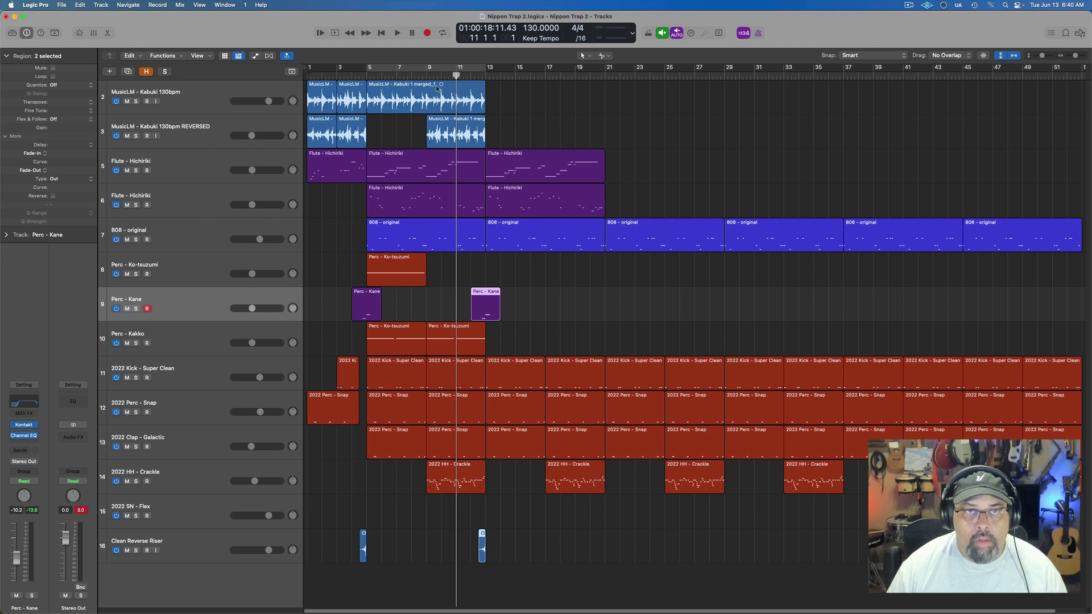
{"action": "key", "text": "space"}
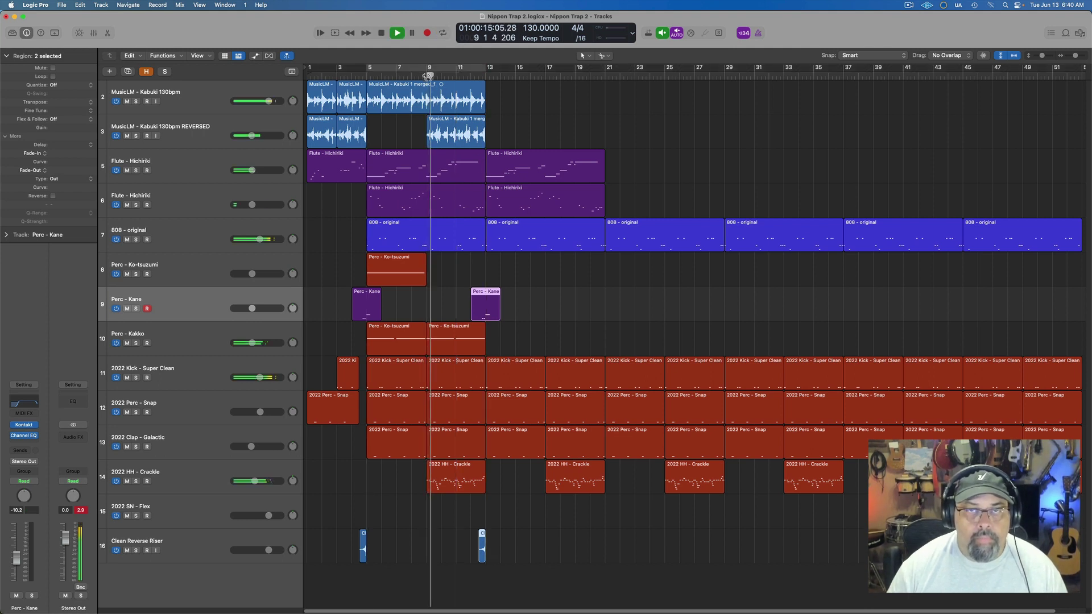
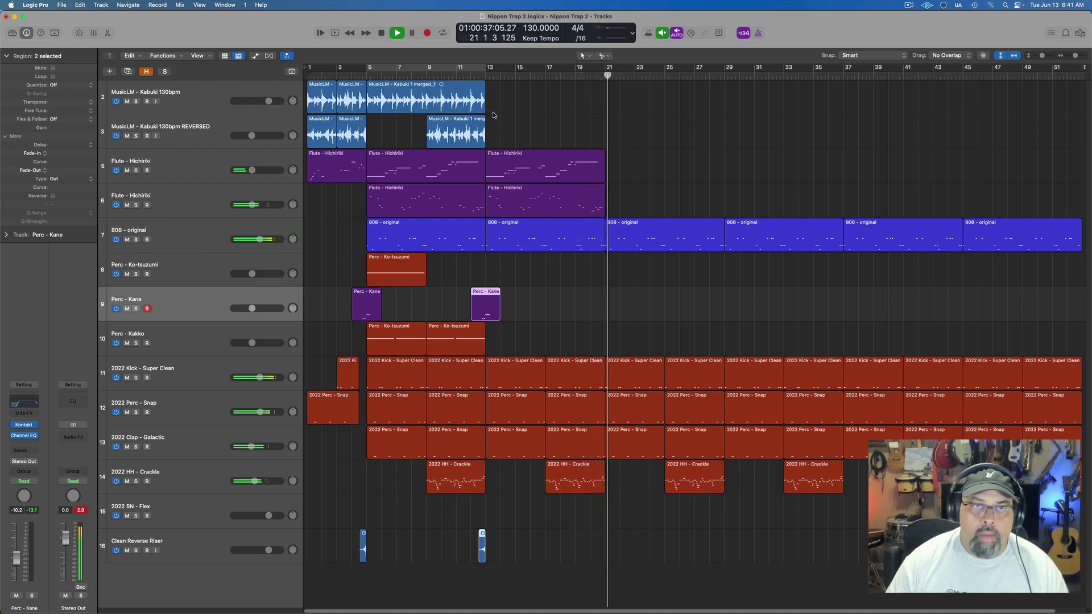
Copy the eight-bar Kabuki 130bpm loop from bar 5 to bar 13 and repeat it once up to bar 29
{"action": "left_click_drag", "start_coordinate": [405, 103], "coordinate": [529, 94]}
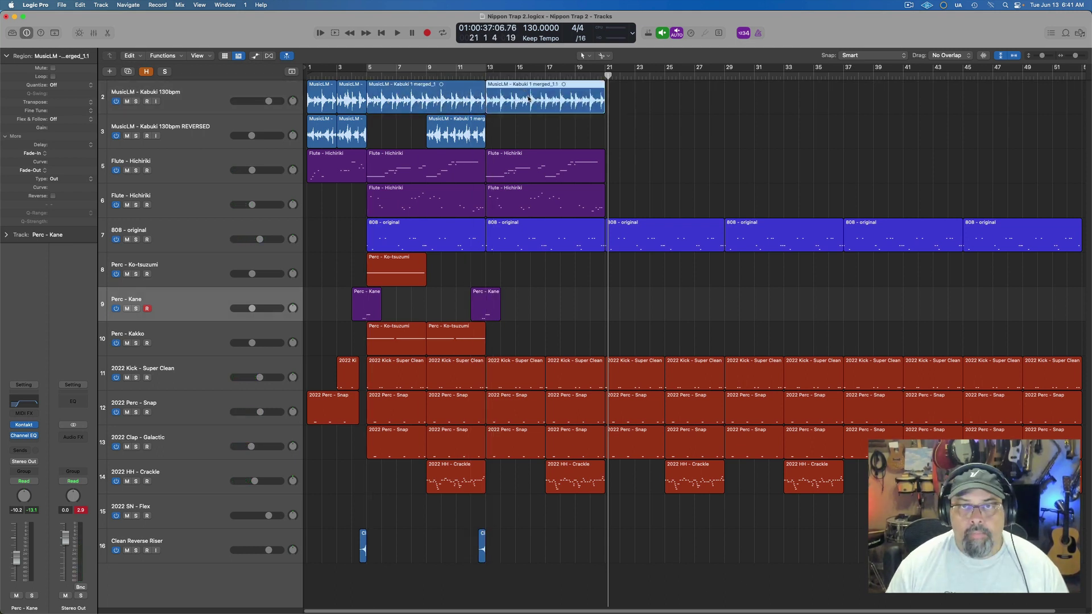
{"action": "key", "text": "super+r"}
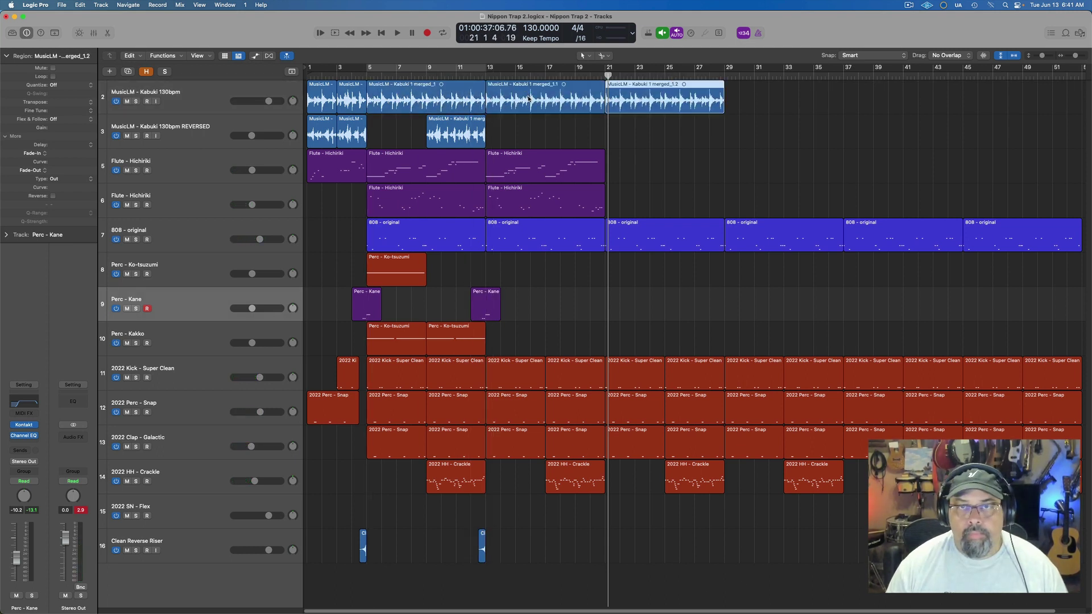
Automate the Channel EQ High Cut Frequency on the Kabuki 130bpm track, dropping it sharply at bar 13
{"action": "left_click", "coordinate": [225, 100]}
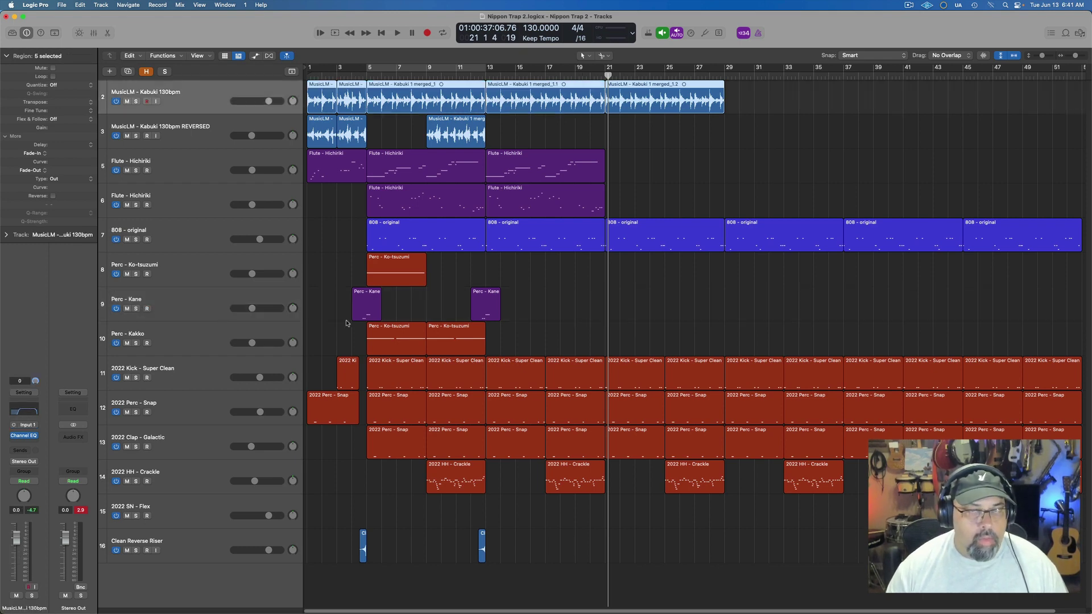
{"action": "key", "text": "a"}
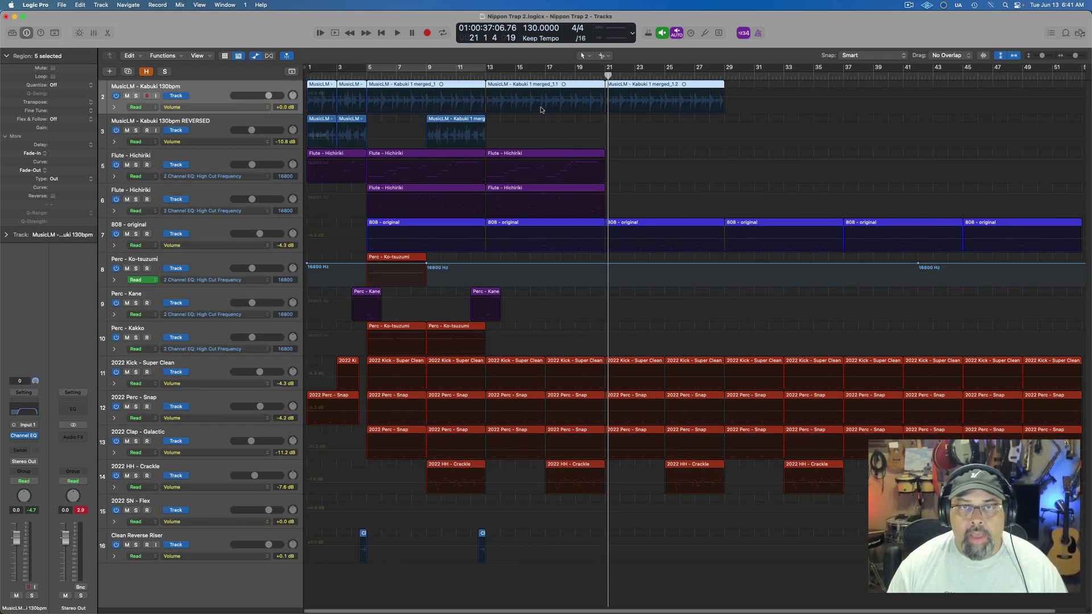
{"action": "left_click", "coordinate": [233, 109]}
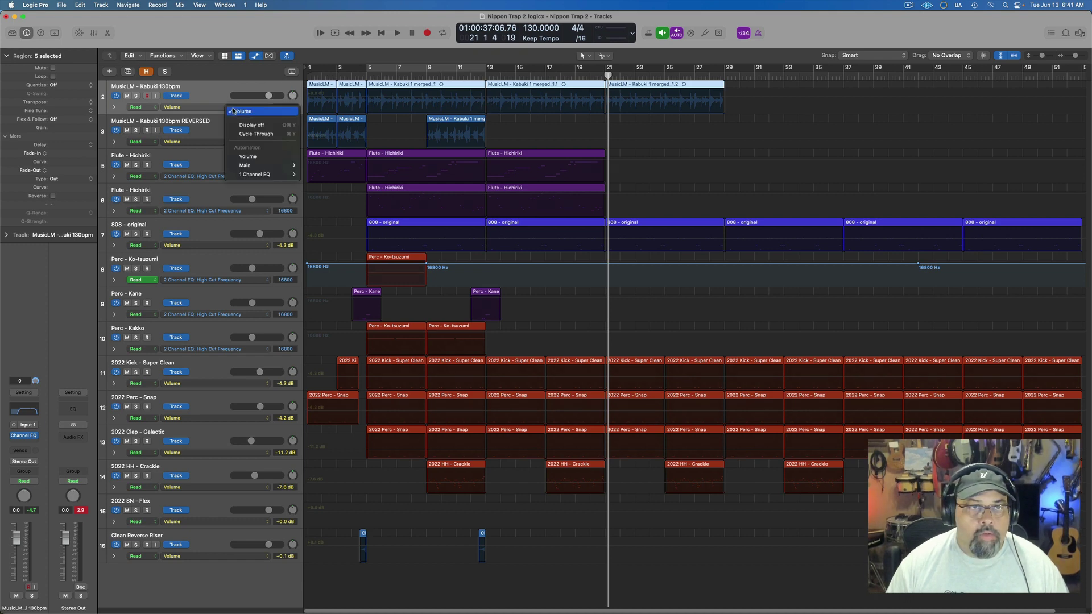
{"action": "mouse_move", "coordinate": [264, 175]}
{"action": "left_click", "coordinate": [331, 174]}
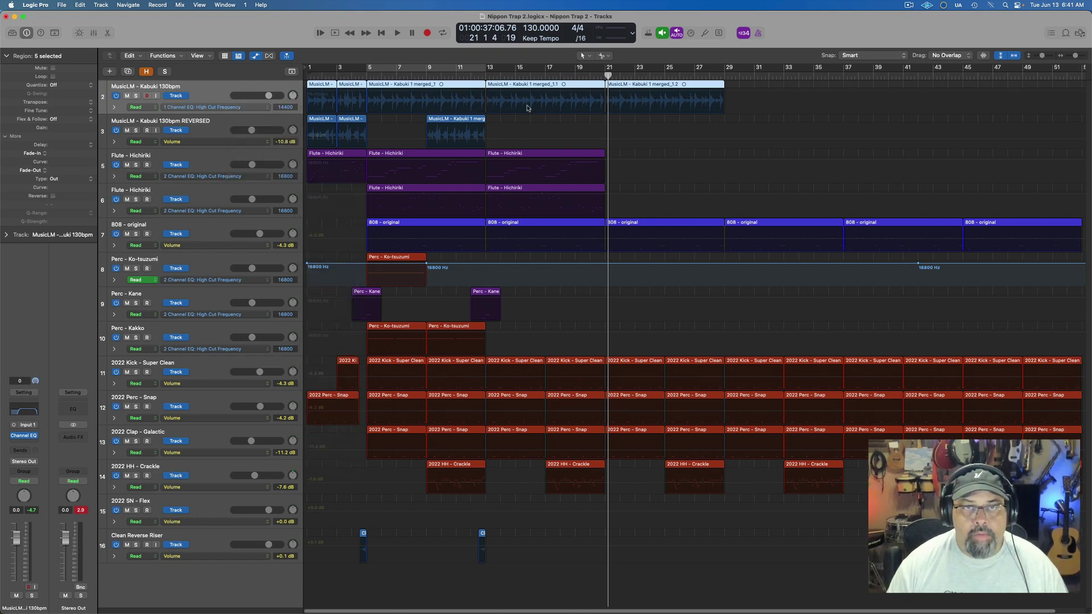
{"action": "left_click", "coordinate": [485, 97]}
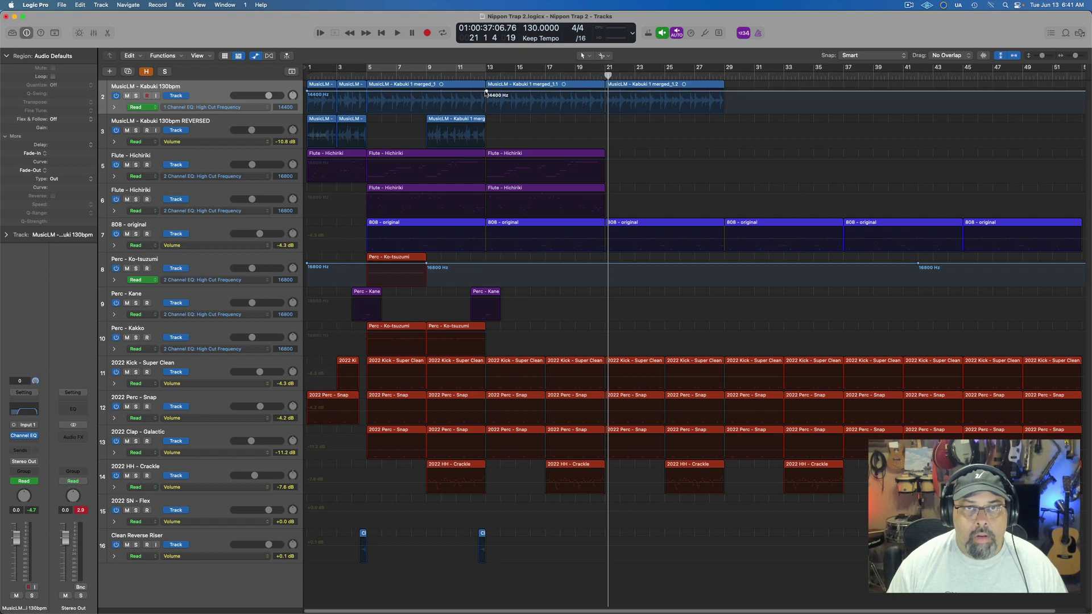
{"action": "left_click_drag", "start_coordinate": [485, 93], "coordinate": [485, 104]}
Audition the filtered Kabuki loop soloed and in the mix, lower its cutoff slightly after bar 13 and hide the automation
{"action": "left_click", "coordinate": [457, 75]}
{"action": "key", "text": "space"}
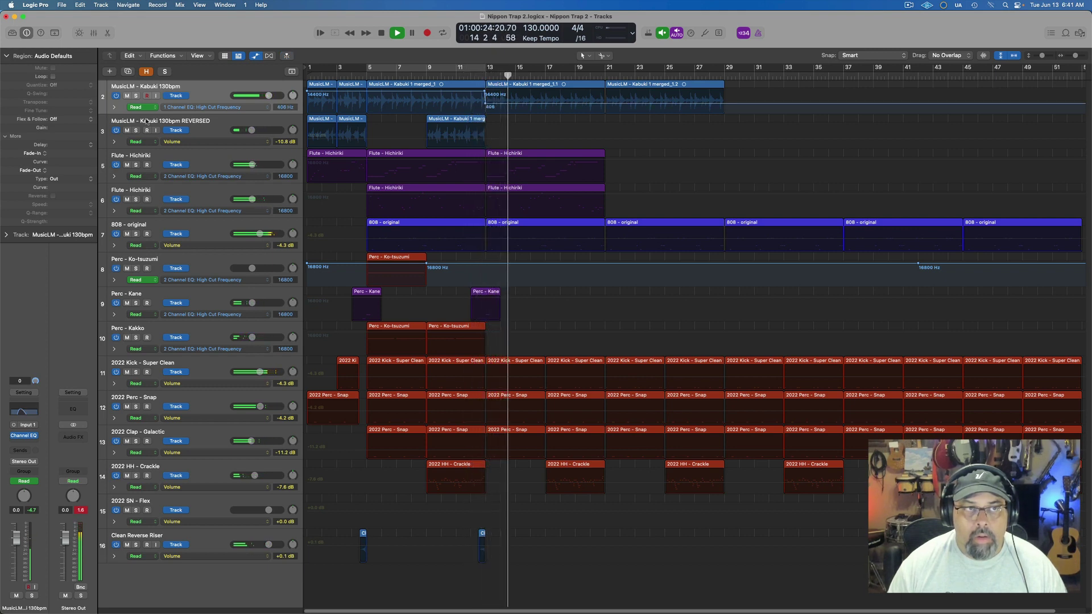
{"action": "left_click", "coordinate": [136, 96]}
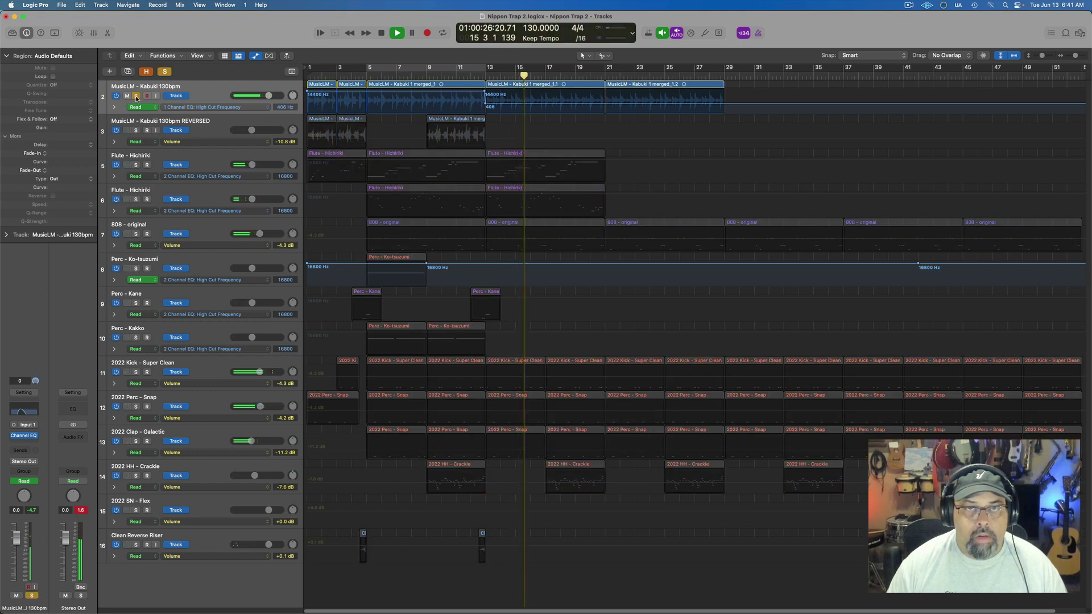
{"action": "left_click", "coordinate": [136, 95]}
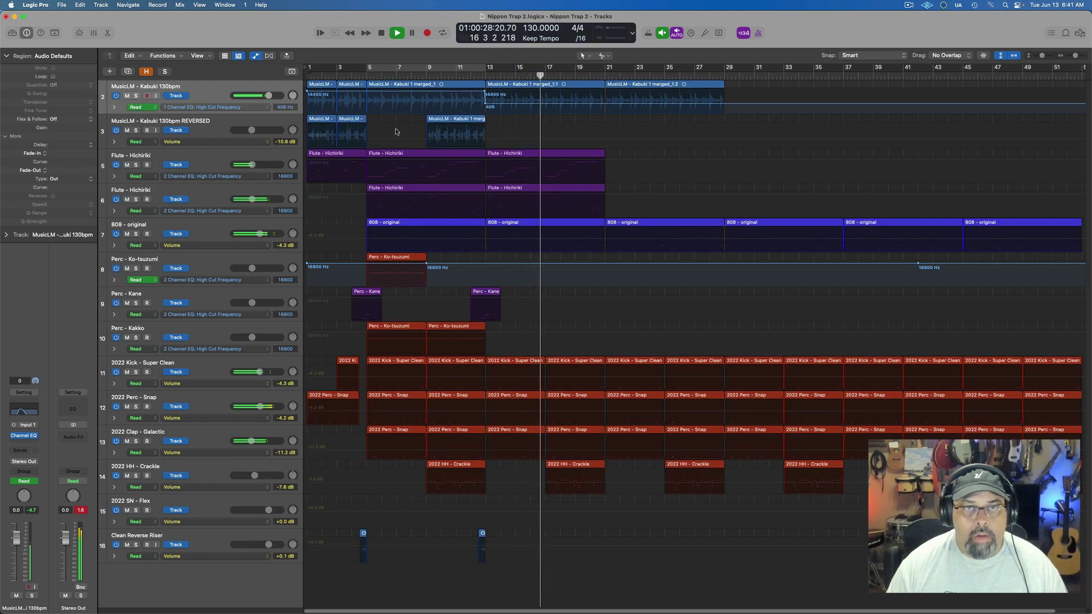
{"action": "left_click_drag", "start_coordinate": [512, 103], "coordinate": [512, 106]}
{"action": "key", "text": "a"}
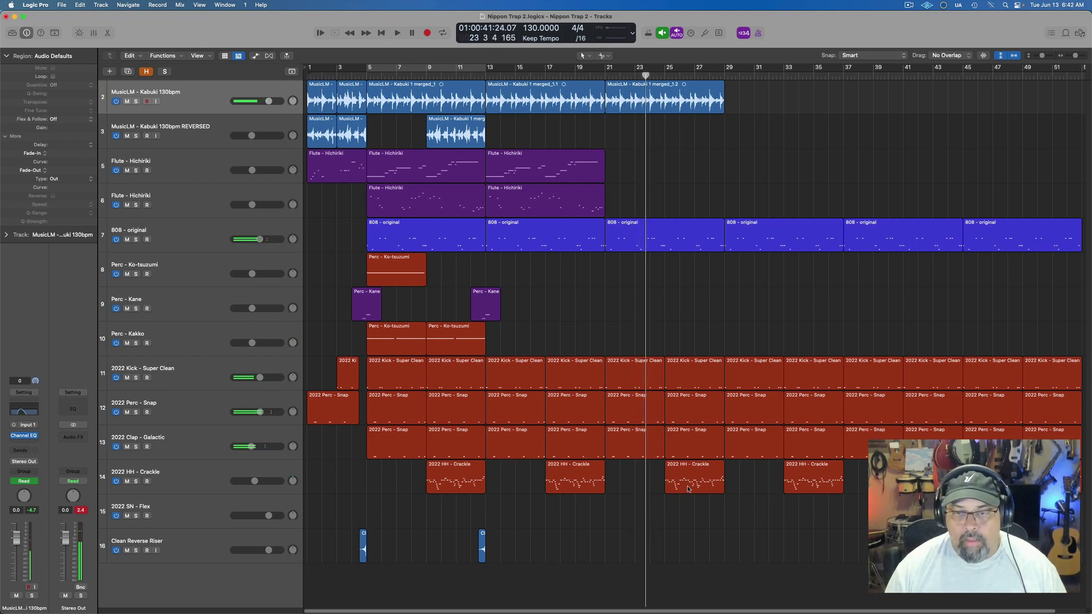
Copy the 2022 HH - Crackle region at bar 25 to bar 21
{"action": "left_click_drag", "start_coordinate": [688, 489], "coordinate": [629, 483]}
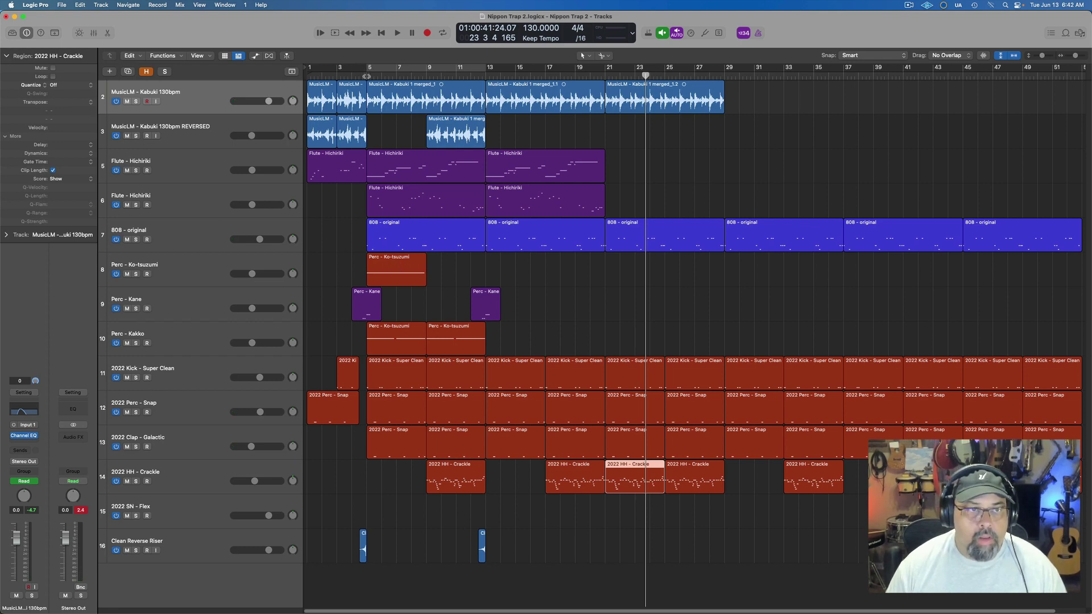
Check the Perc - Ko-tsuzumi part by soloing it briefly, and relocate it from bar 5 to two regions at bars 13 and 17
{"action": "key", "text": "space"}
{"action": "left_click", "coordinate": [136, 275]}
{"action": "key", "text": "space"}
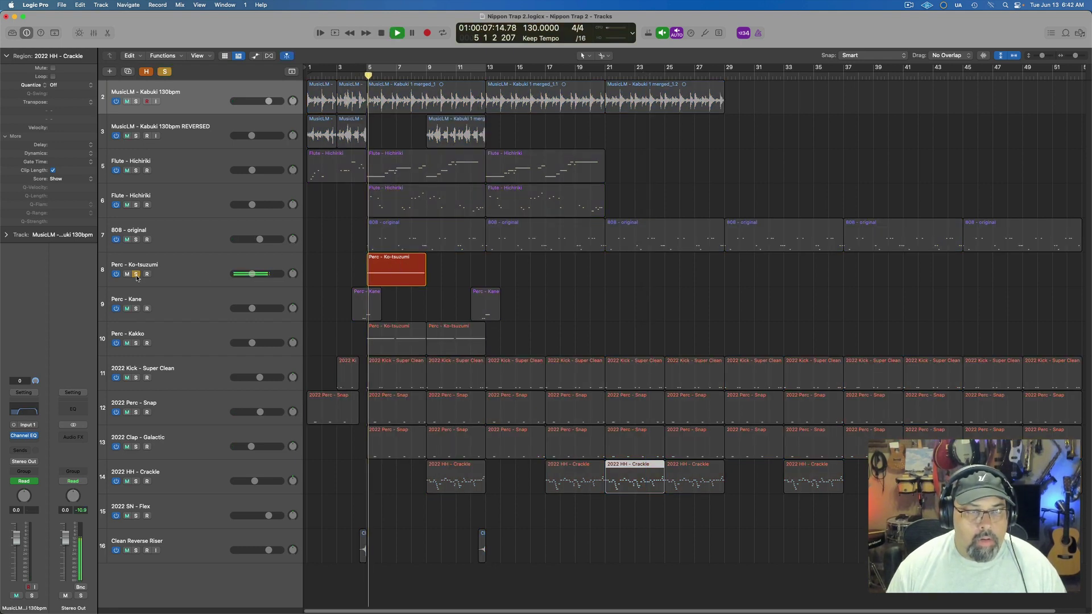
{"action": "left_click", "coordinate": [136, 275]}
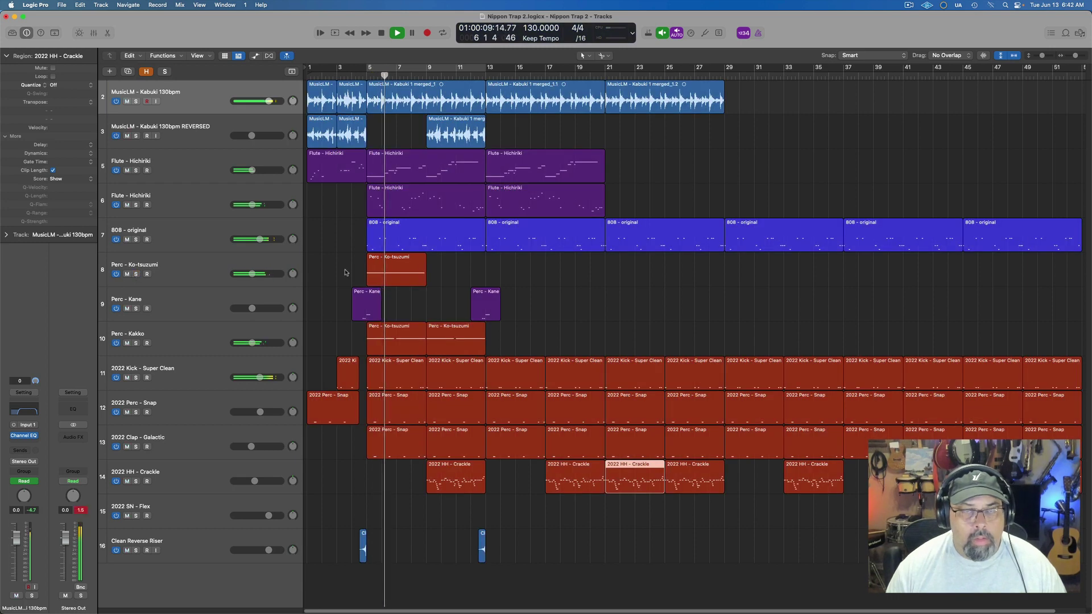
{"action": "left_click_drag", "start_coordinate": [395, 268], "coordinate": [570, 278]}
{"action": "left_click", "coordinate": [515, 278], "text": "shift"}
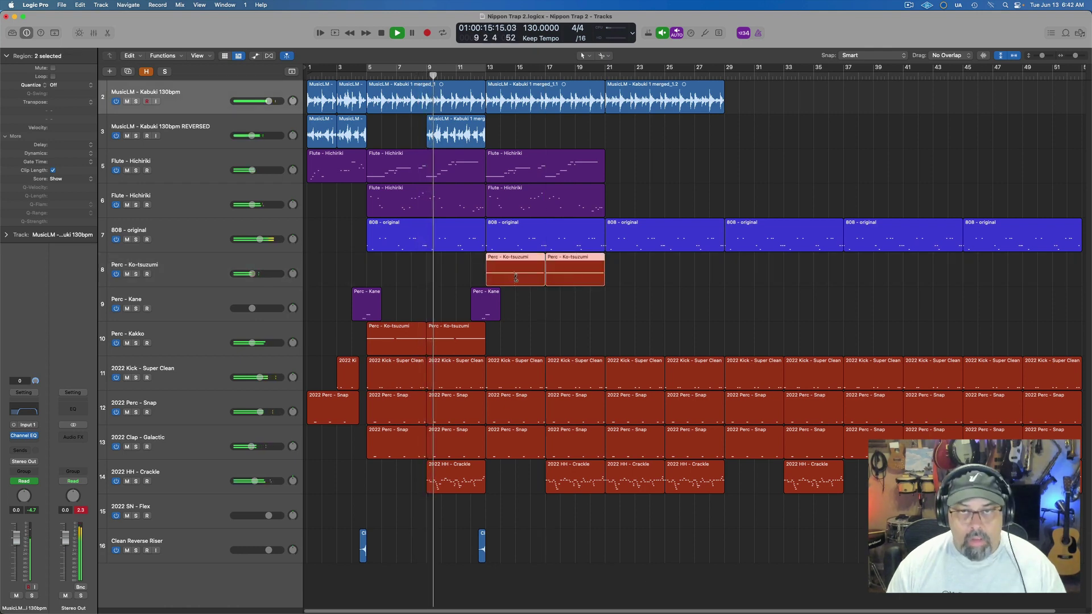
Repeat the two Perc - Ko-tsuzumi regions so they also fill bars 21 to 29
{"action": "key", "text": "super+r"}
{"action": "left_click", "coordinate": [543, 299]}
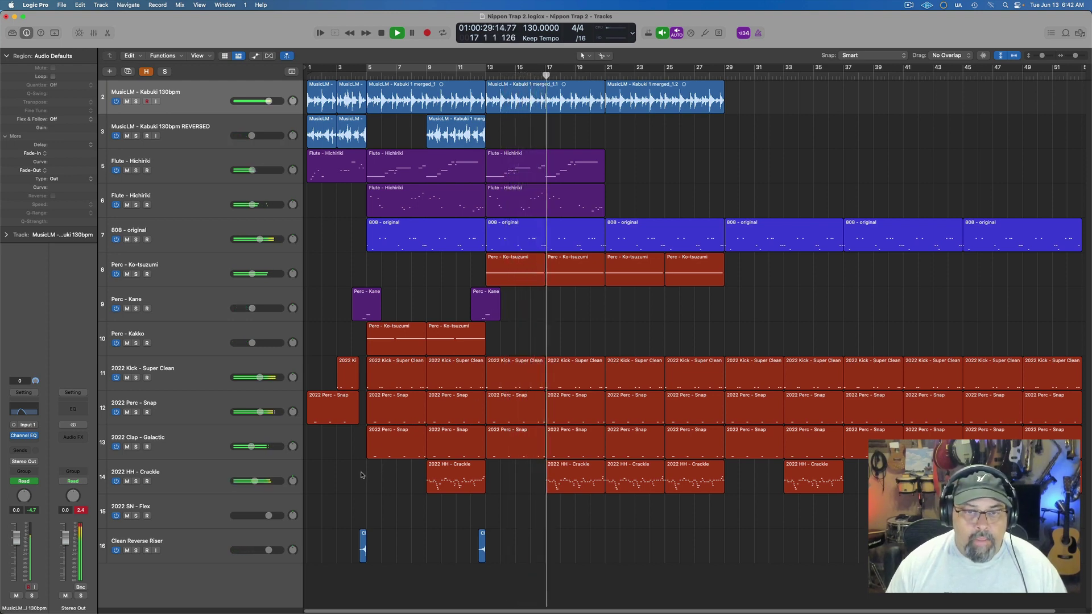
Rename all regions on the 2022 Clap - Galactic track to "clap" and those on the 2022 Perc - Snap track to "snap"
{"action": "left_click", "coordinate": [194, 442]}
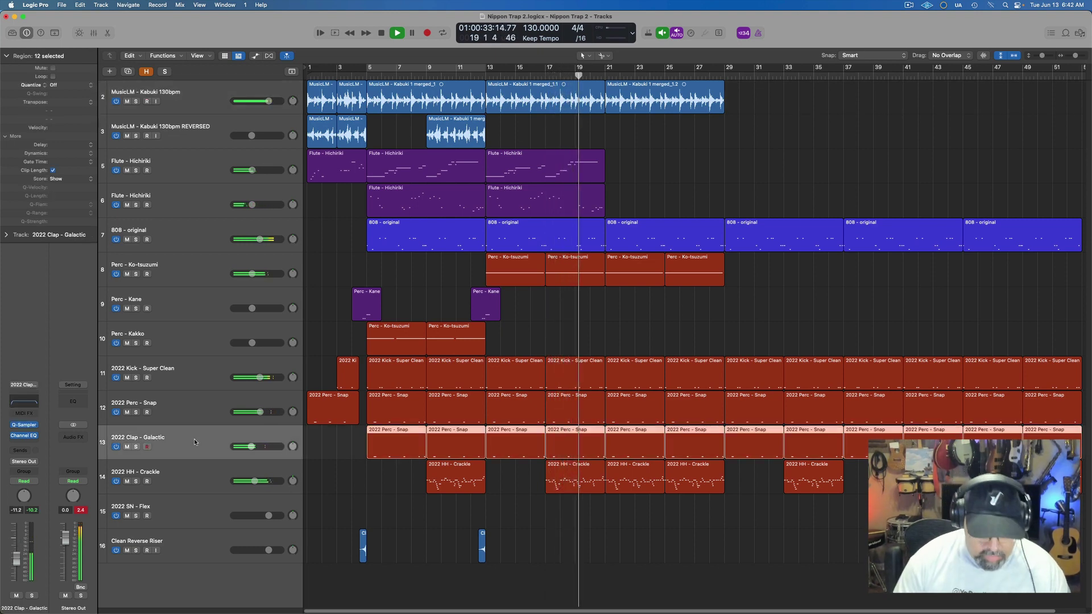
{"action": "key", "text": "shift+n"}
{"action": "type", "text": "clap"}
{"action": "key", "text": "Return"}
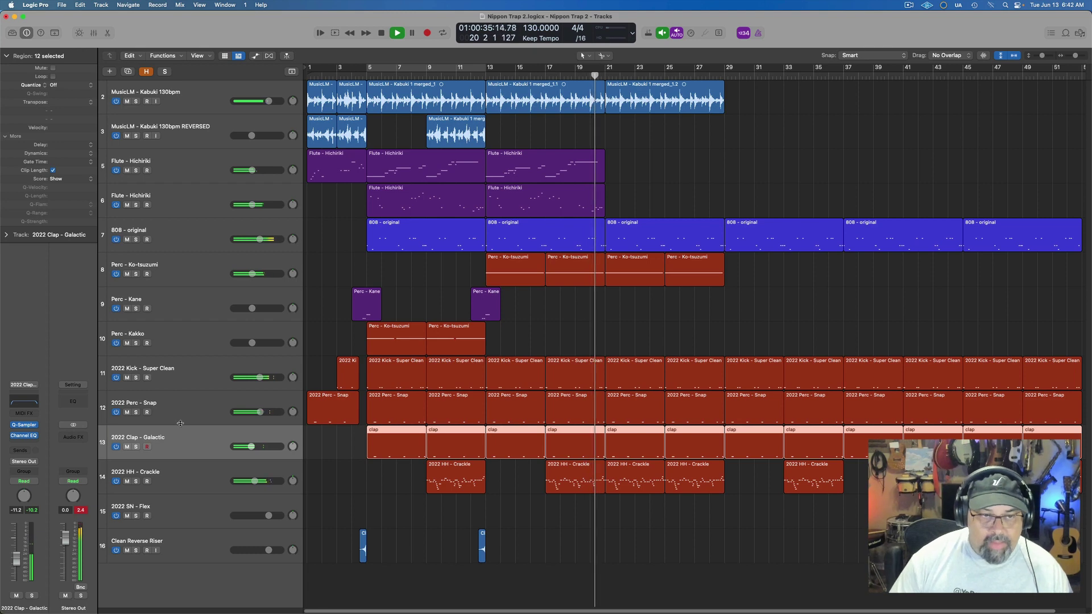
{"action": "left_click", "coordinate": [192, 409]}
{"action": "key", "text": "shift+n"}
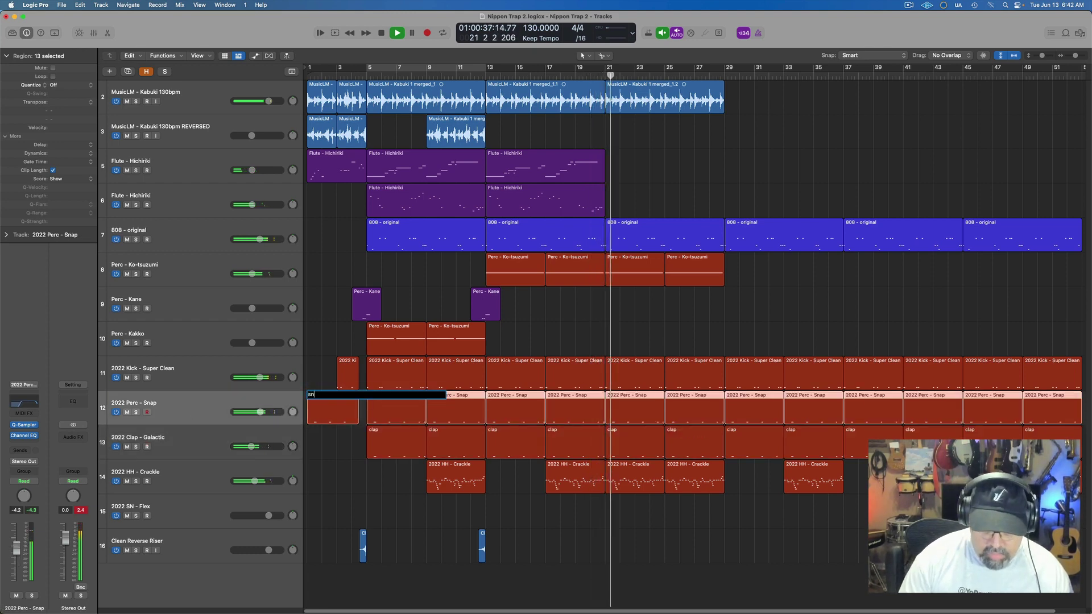
{"action": "type", "text": "snap"}
{"action": "key", "text": "Return"}
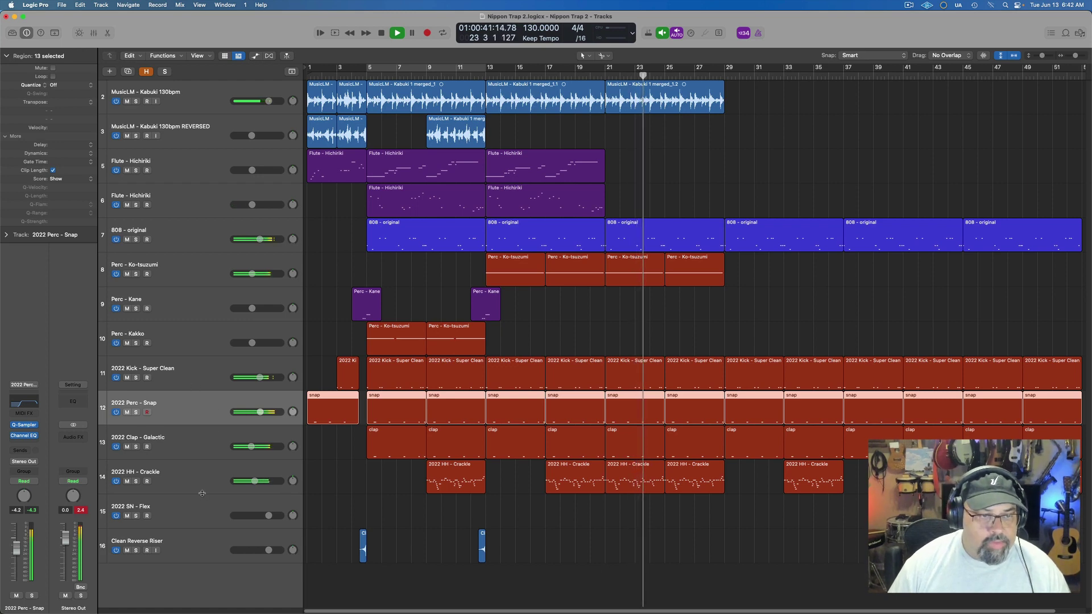
Copy the four clap regions from bars 13 to 29 onto the 2022 SN - Flex track and name the copies "snare"
{"action": "left_click", "coordinate": [195, 517]}
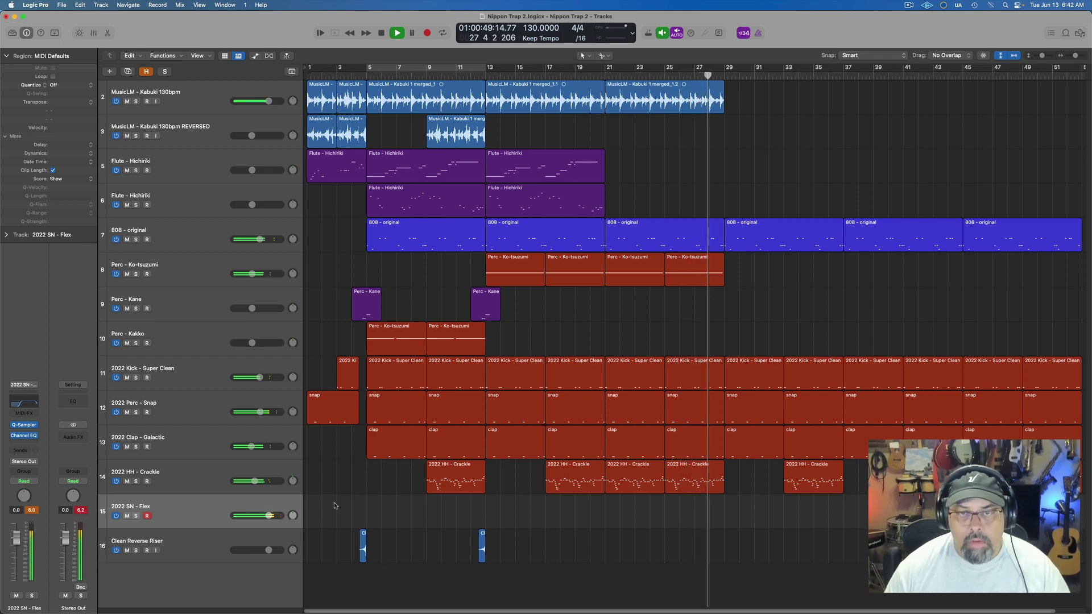
{"action": "key", "text": "space"}
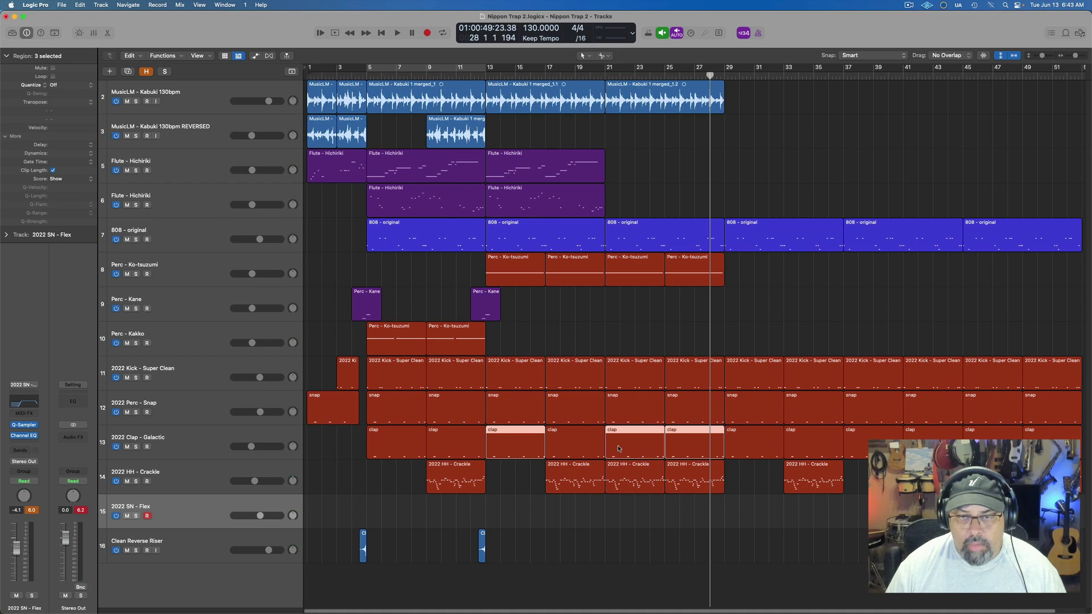
{"action": "left_click_drag", "start_coordinate": [517, 451], "coordinate": [496, 511]}
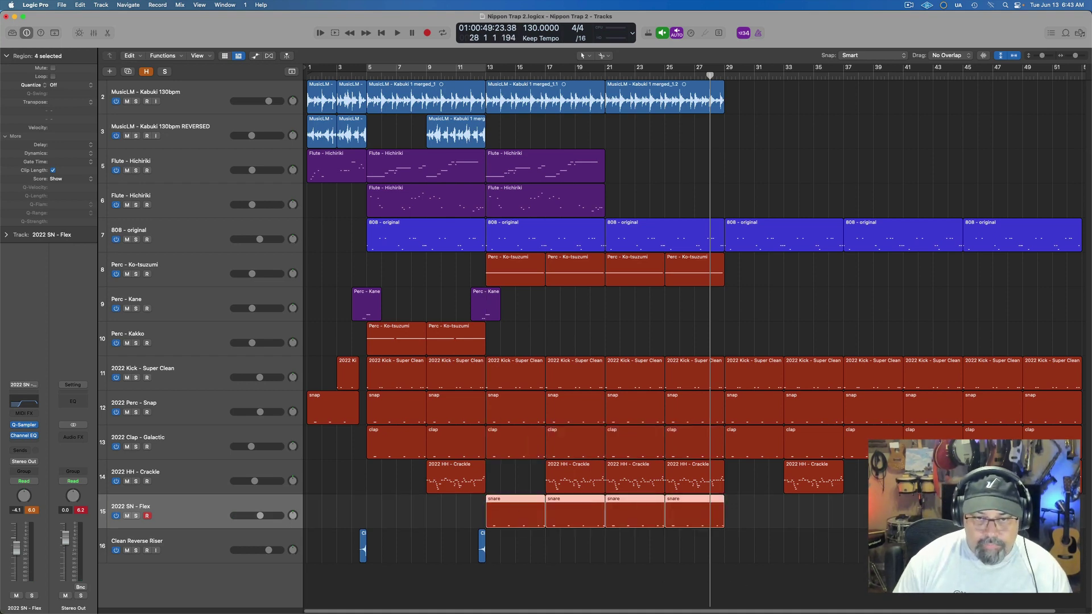
Audition the snare part from before bar 13 and delete the snap and clap regions at bars 13 and 17
{"action": "left_click", "coordinate": [453, 82]}
{"action": "key", "text": "space"}
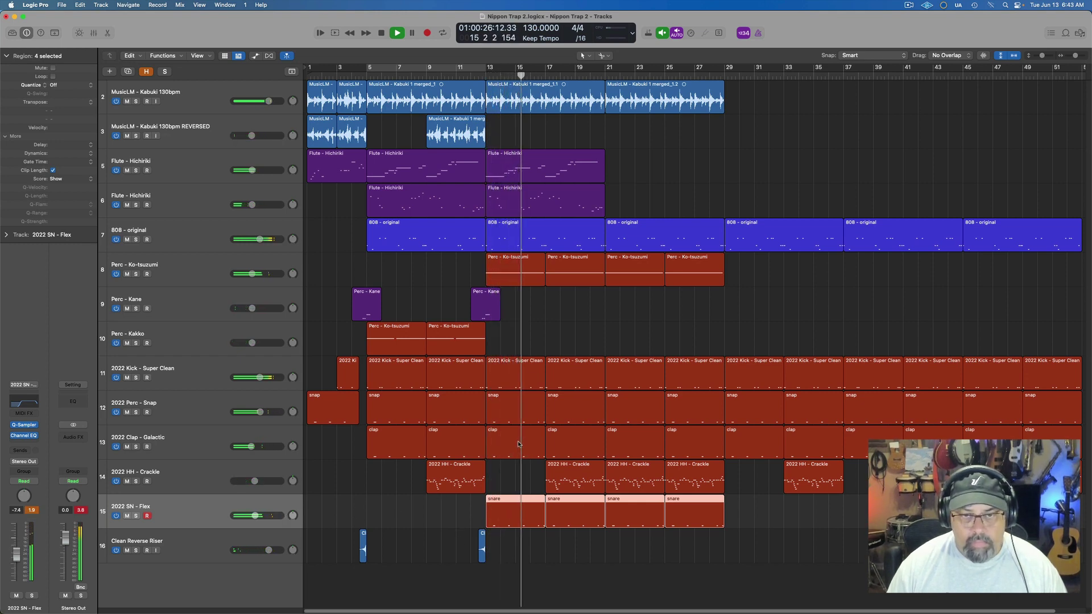
{"action": "left_click", "coordinate": [515, 410]}
{"action": "left_click", "coordinate": [515, 444], "text": "shift"}
{"action": "left_click", "coordinate": [574, 443], "text": "shift"}
{"action": "left_click", "coordinate": [583, 419], "text": "shift"}
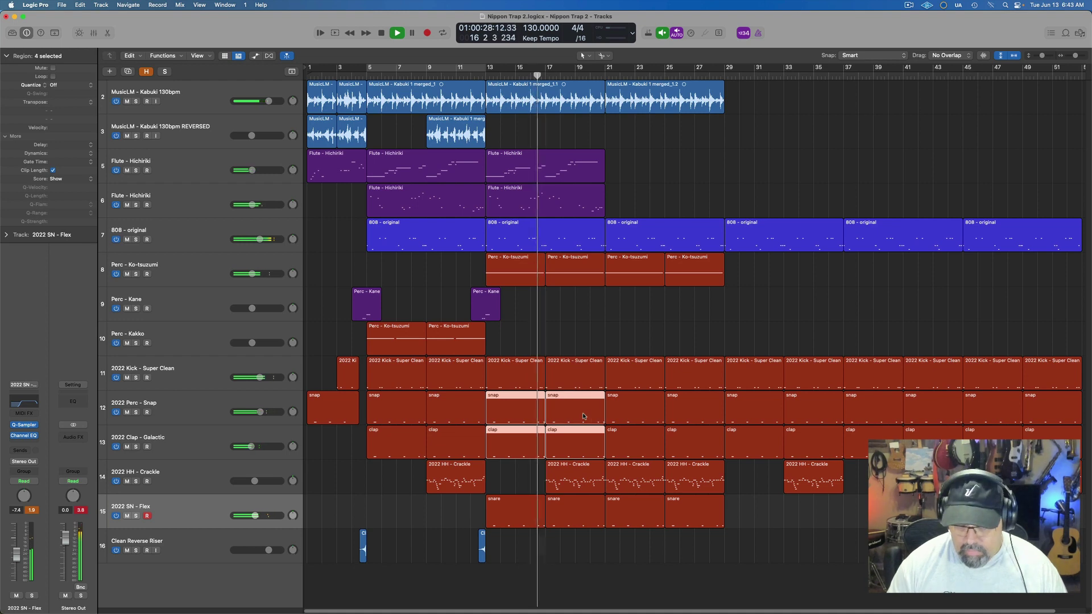
{"action": "key", "text": "Delete"}
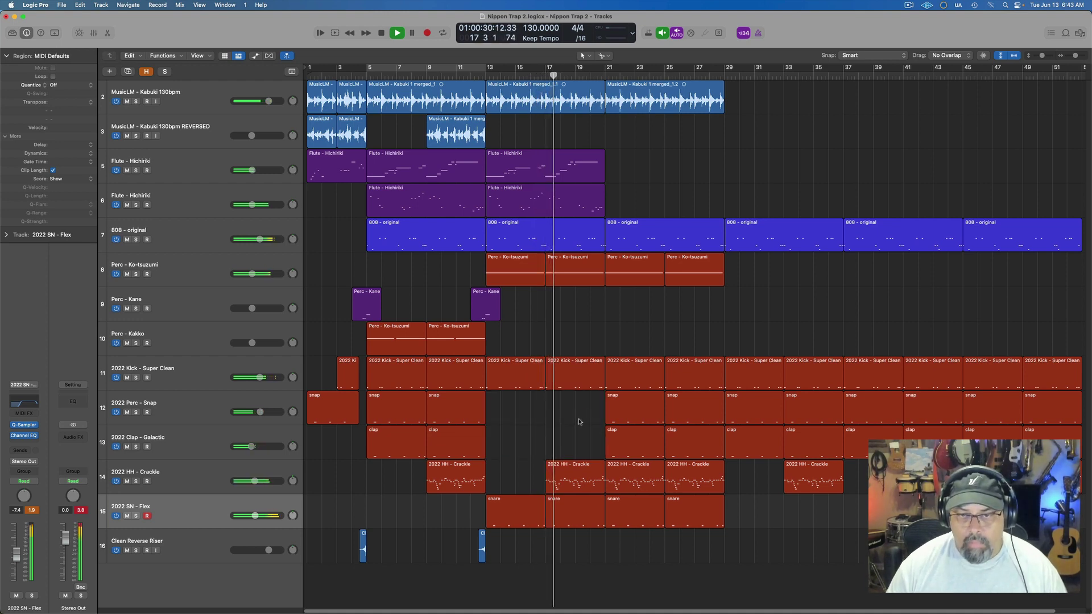
Delete the snap regions at bars 21 and 25 and listen through the section past bar 29
{"action": "left_click_drag", "start_coordinate": [589, 405], "coordinate": [677, 403]}
{"action": "key", "text": "Delete"}
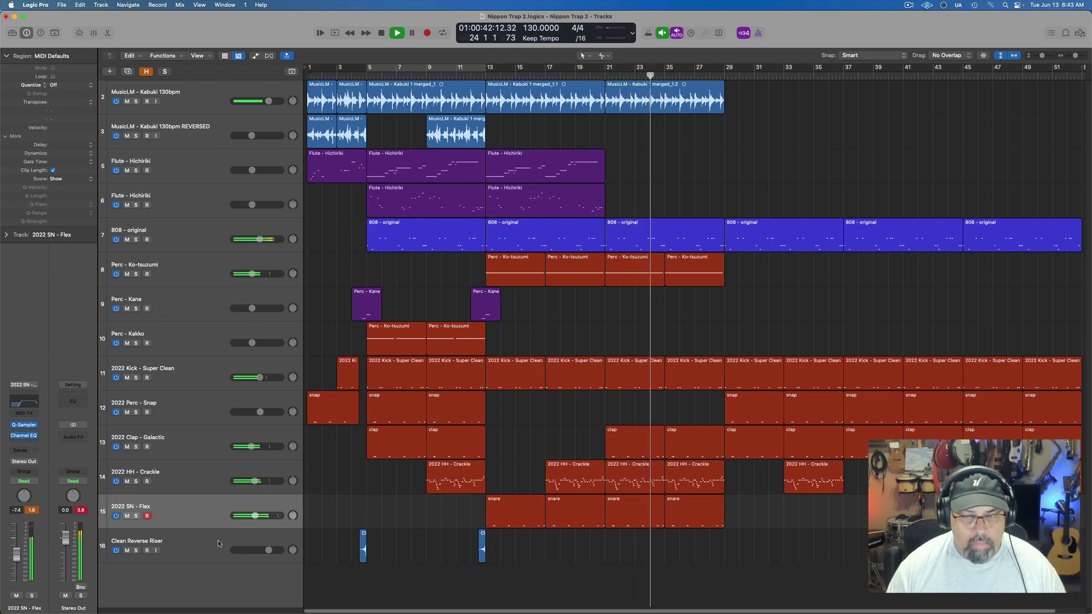
{"action": "left_click", "coordinate": [627, 473]}
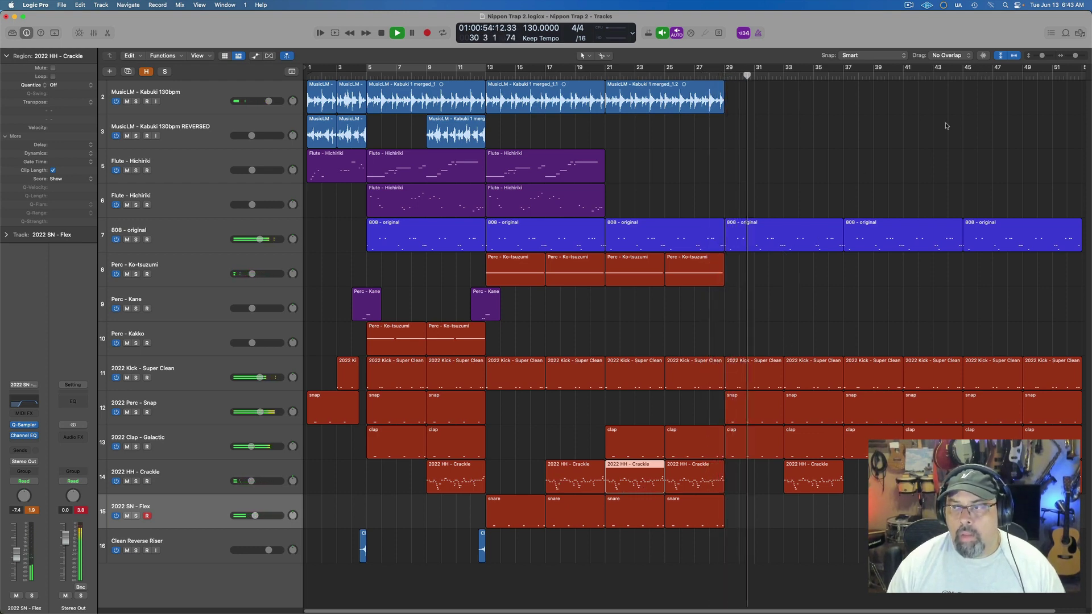
{"action": "key", "text": "space"}
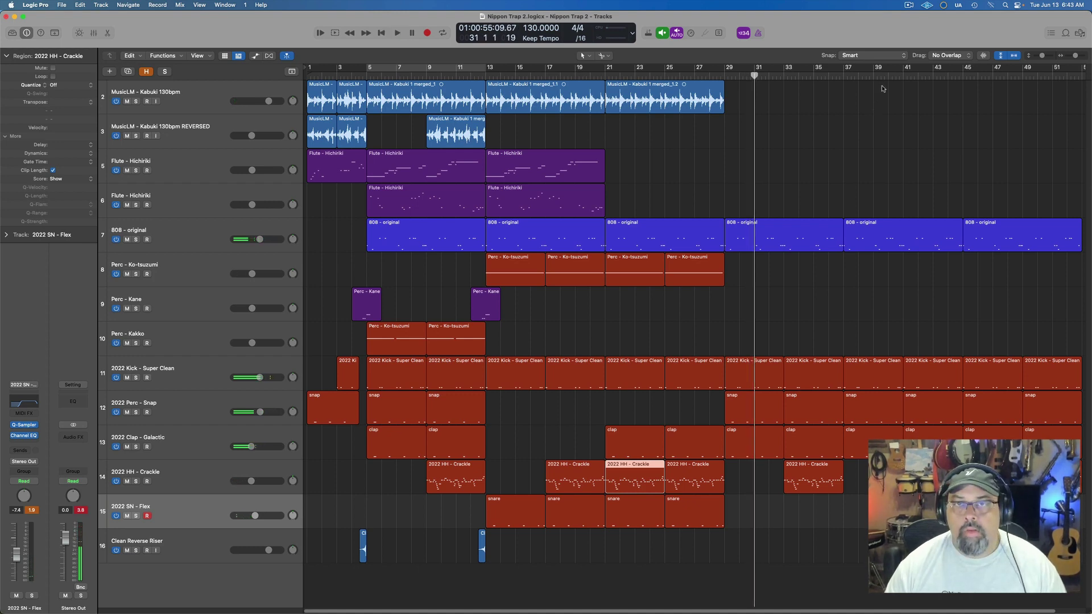
Copy the lower Flute - Hichiriki region from bar 13 and the Kabuki 130bpm region from bar 21 to bar 29, and audition them
{"action": "left_click_drag", "start_coordinate": [547, 200], "coordinate": [785, 207]}
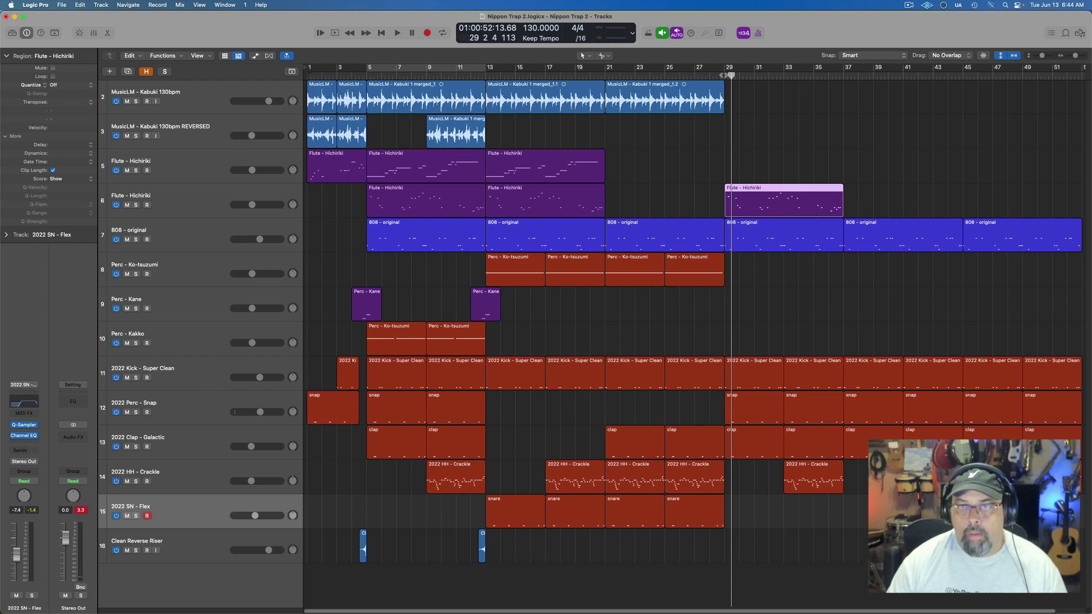
{"action": "key", "text": "space"}
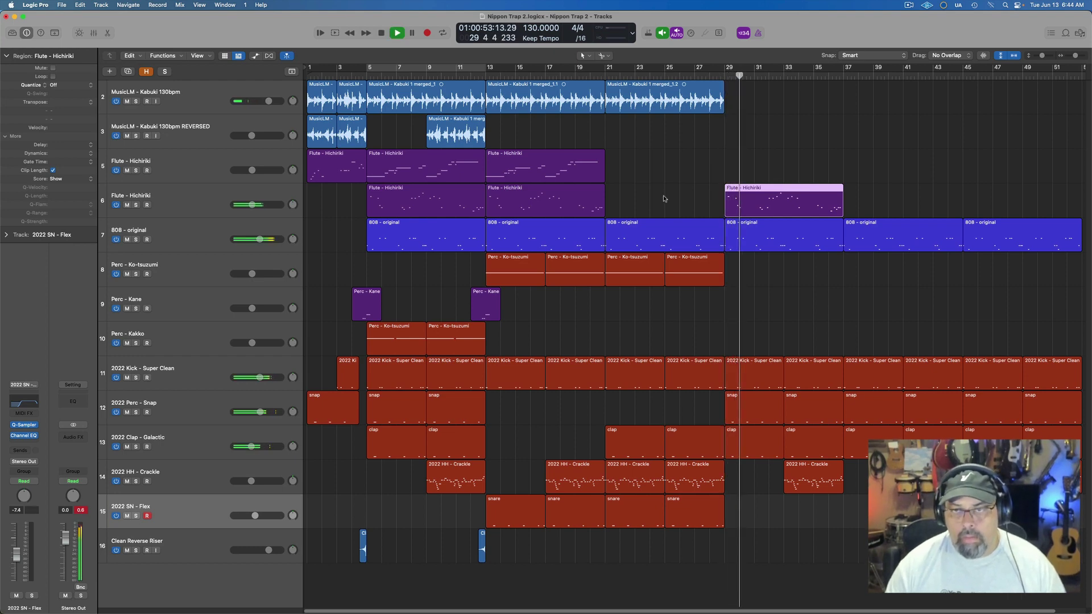
{"action": "left_click_drag", "start_coordinate": [664, 103], "coordinate": [781, 110]}
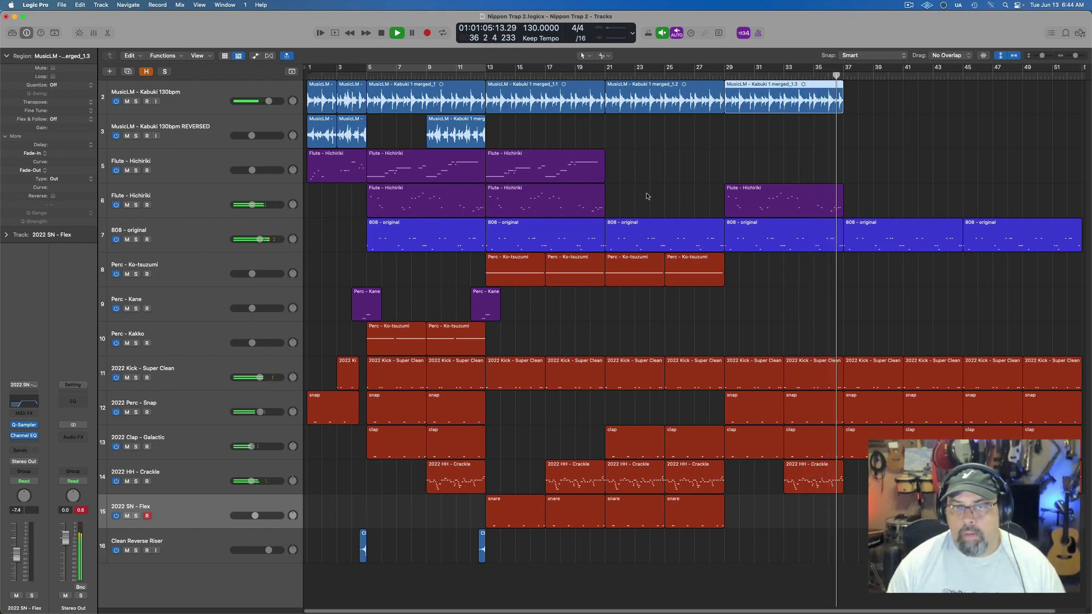
{"action": "key", "text": "space"}
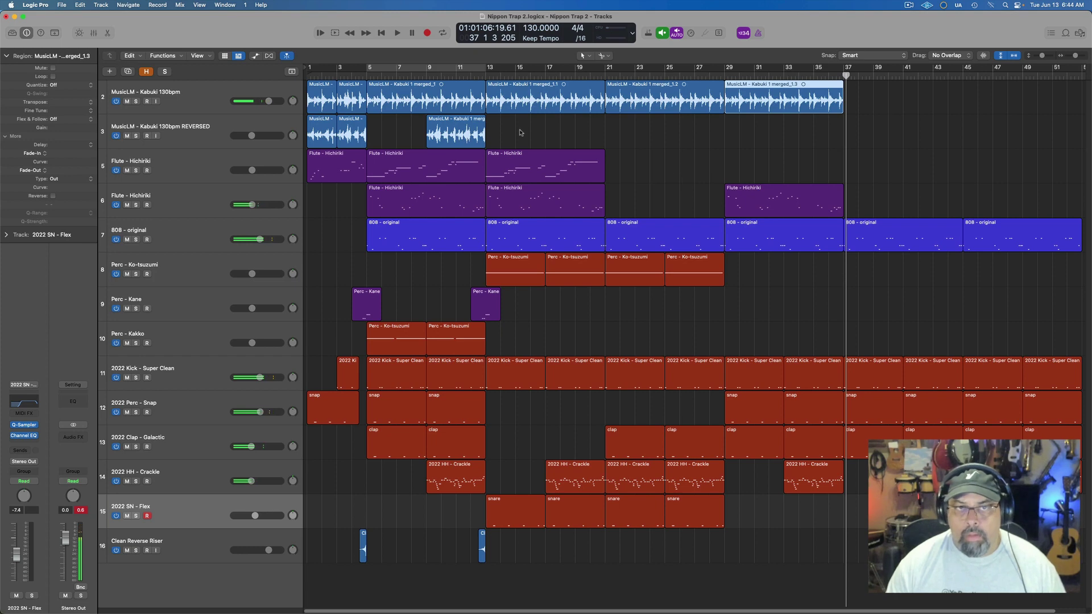
Audition the intro from bar 3 and replace the Kabuki region at bar 21 with its short bar 3 region, repeated up to bar 29
{"action": "left_click", "coordinate": [338, 76]}
{"action": "key", "text": "space"}
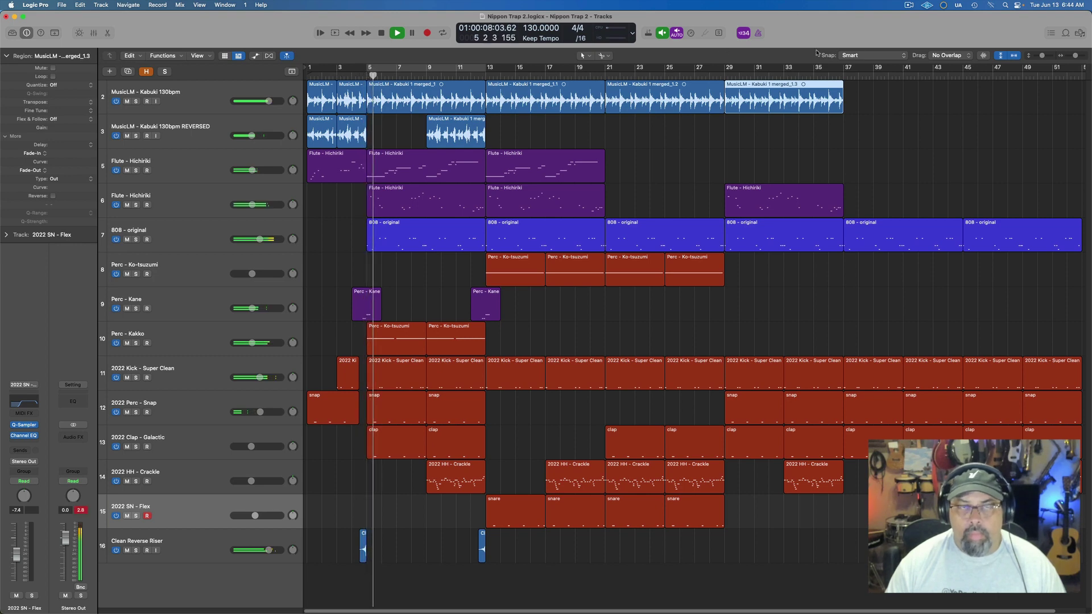
{"action": "key", "text": "space"}
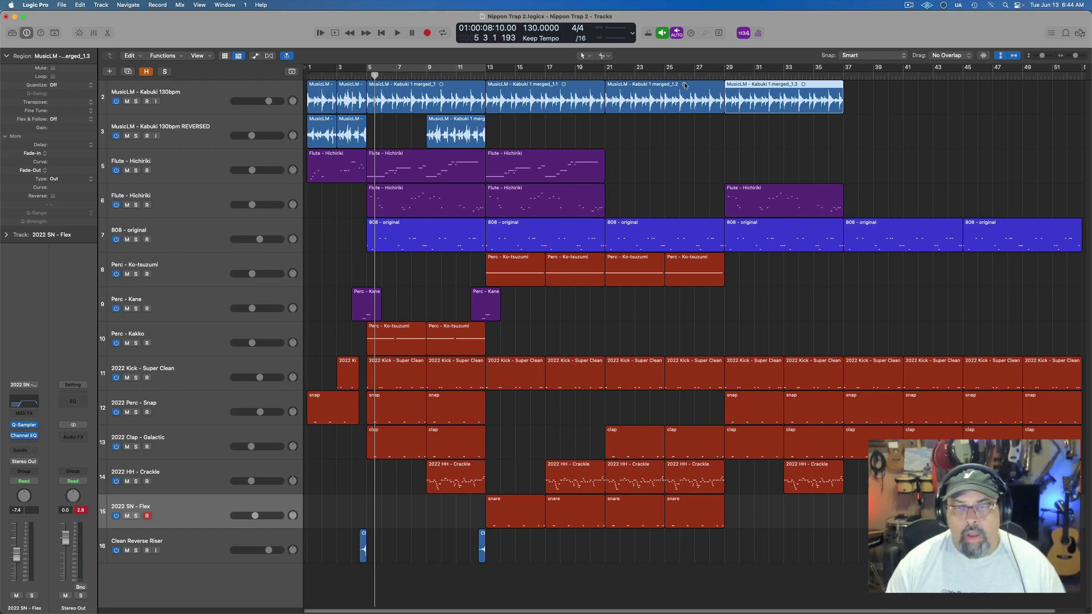
{"action": "left_click", "coordinate": [659, 149]}
{"action": "left_click", "coordinate": [665, 108]}
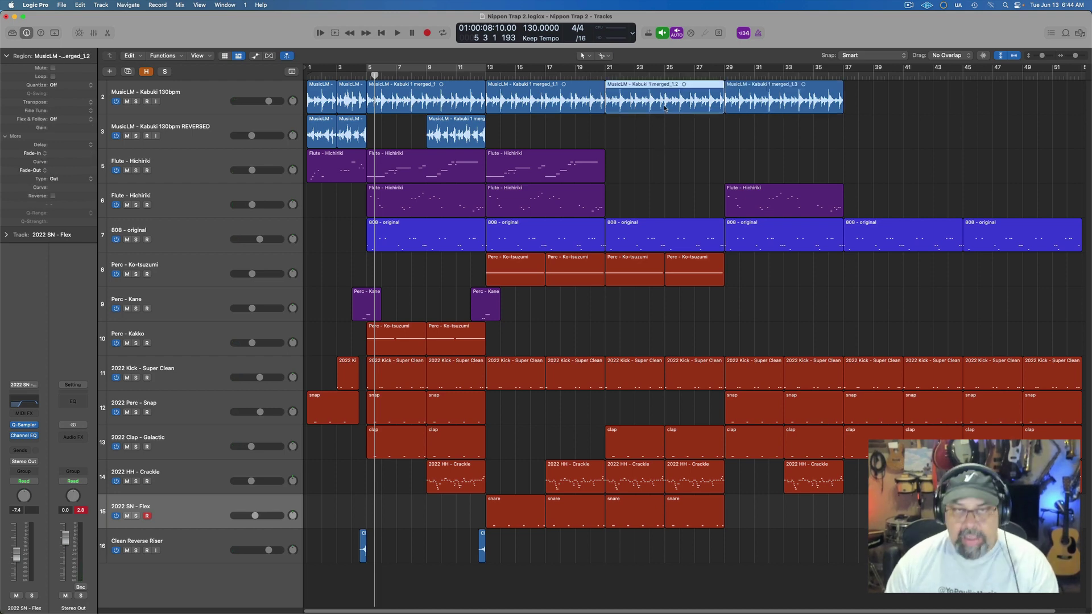
{"action": "key", "text": "Delete"}
{"action": "left_click_drag", "start_coordinate": [350, 97], "coordinate": [619, 112]}
{"action": "key", "text": "super+r"}
{"action": "key", "text": "super+r"}
{"action": "key", "text": "super+r"}
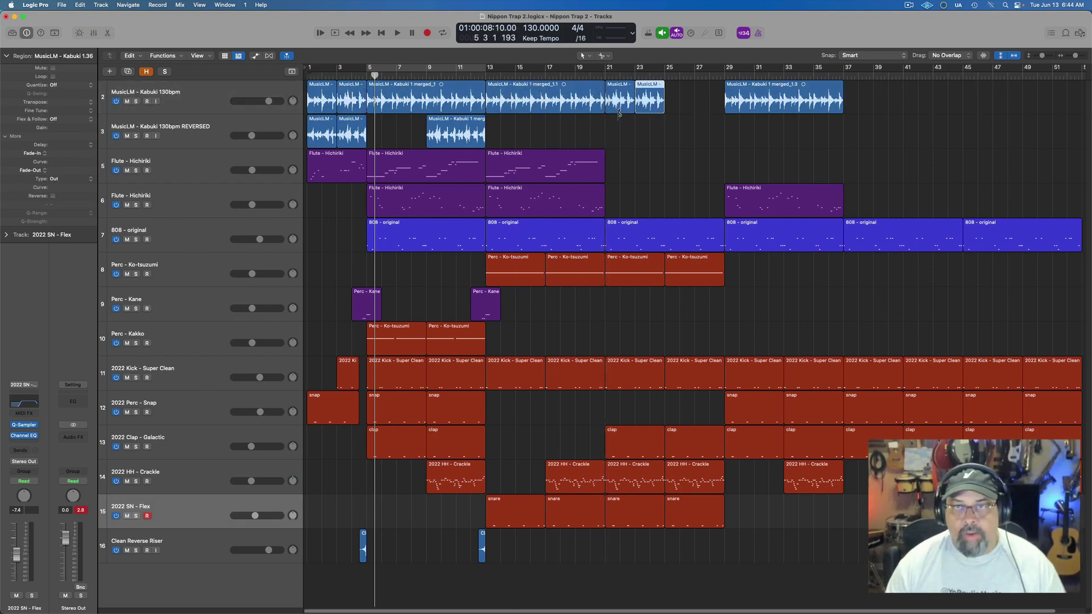
Audition from bar 17 and trim the ends of the Kabuki regions at bars 23 and 27 to leave gaps before bars 25 and 29
{"action": "left_click", "coordinate": [545, 75]}
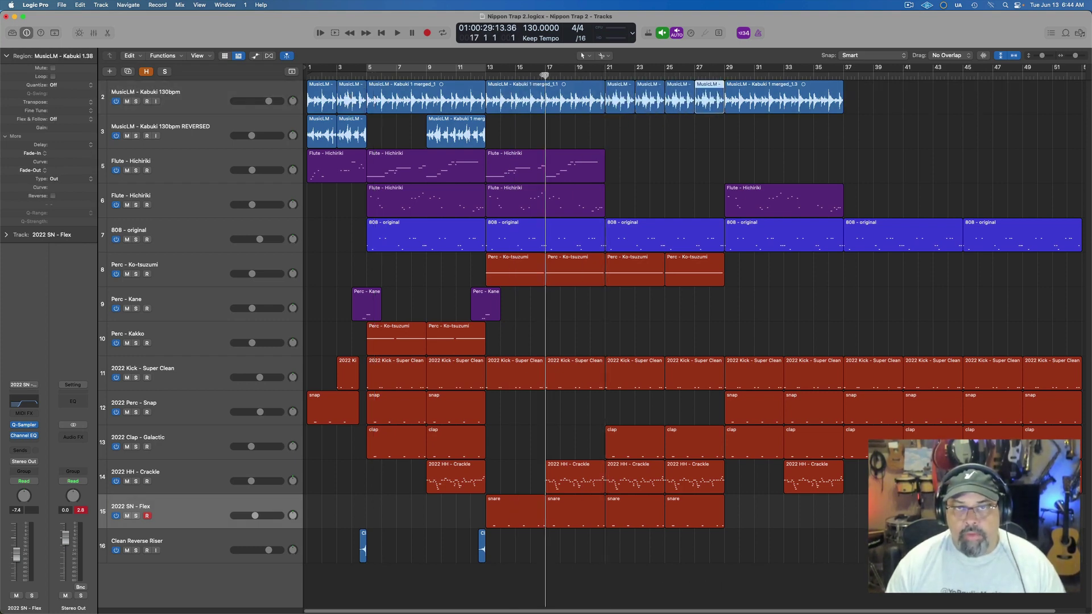
{"action": "key", "text": "space"}
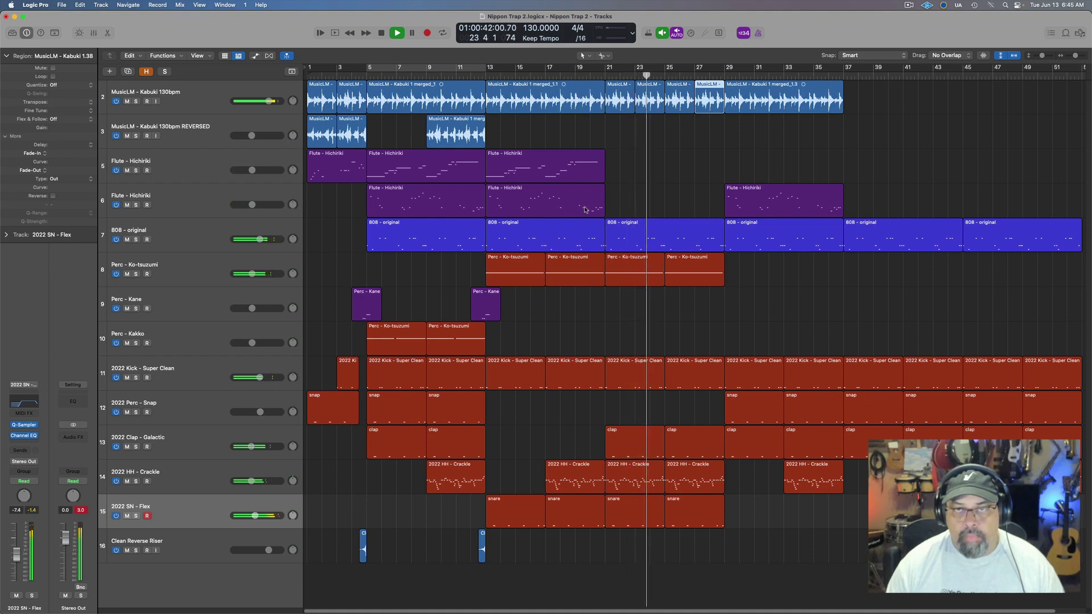
{"action": "key", "text": "space"}
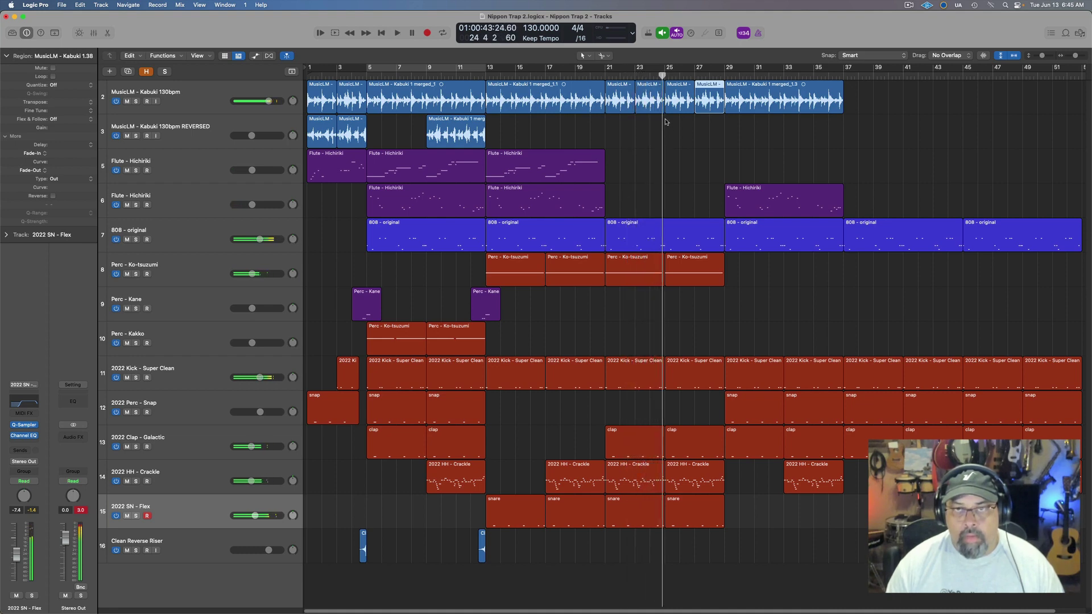
{"action": "left_click_drag", "start_coordinate": [661, 110], "coordinate": [655, 112]}
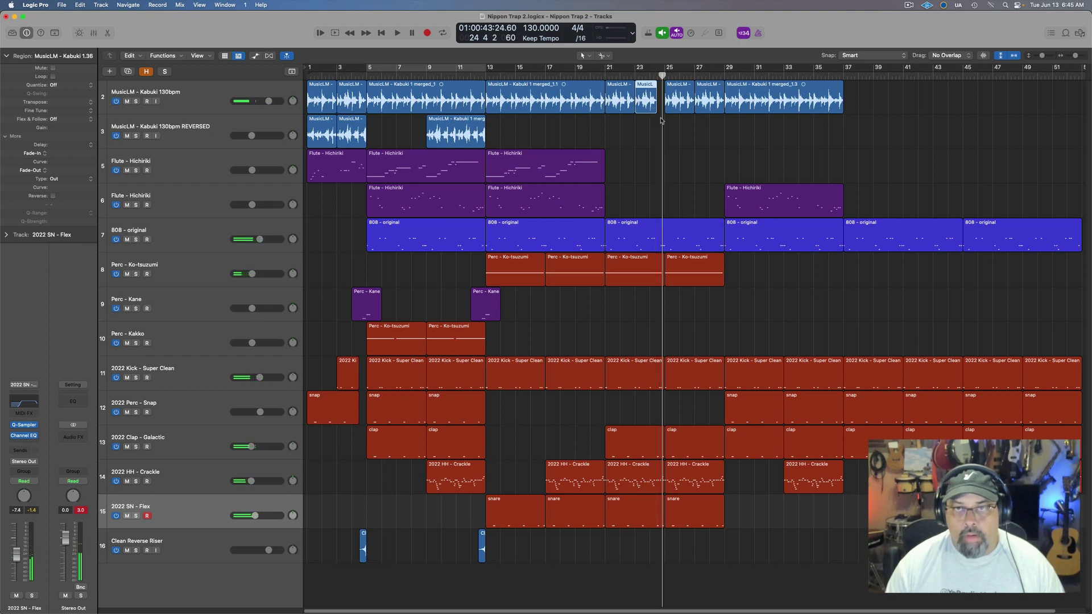
{"action": "left_click_drag", "start_coordinate": [723, 108], "coordinate": [717, 108]}
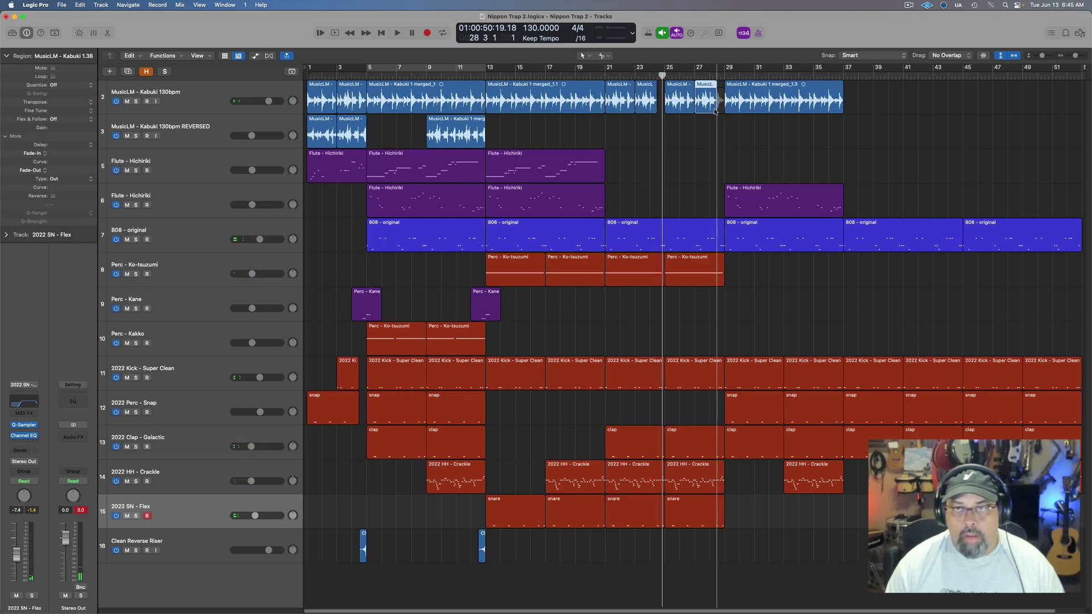
Audition the gap before bar 29 and shorten the end of the 808 region at bar 21 to match it
{"action": "key", "text": "space"}
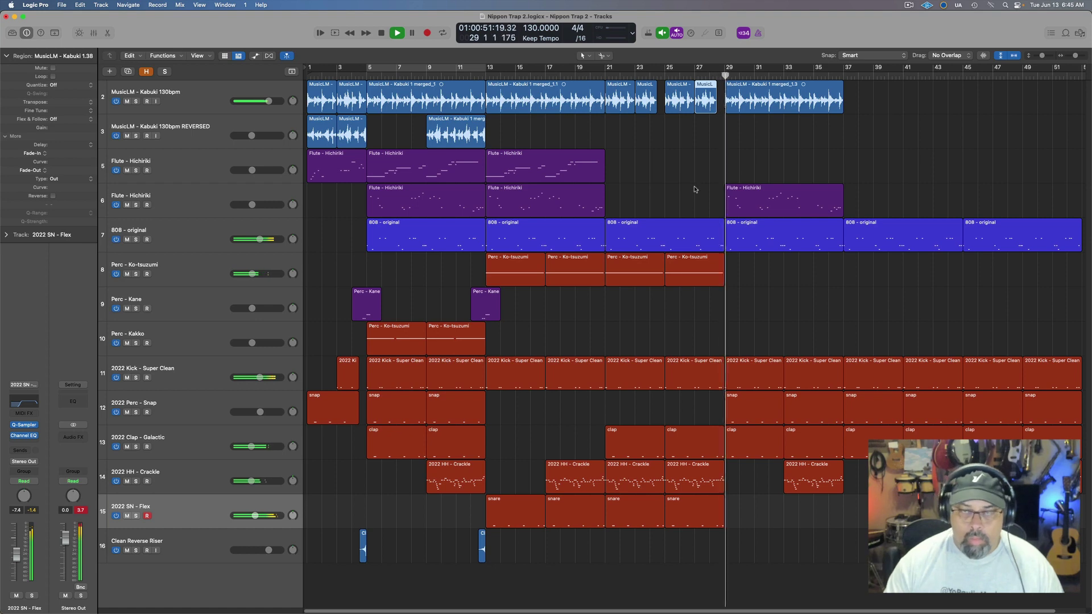
{"action": "key", "text": "space"}
{"action": "left_click", "coordinate": [716, 249]}
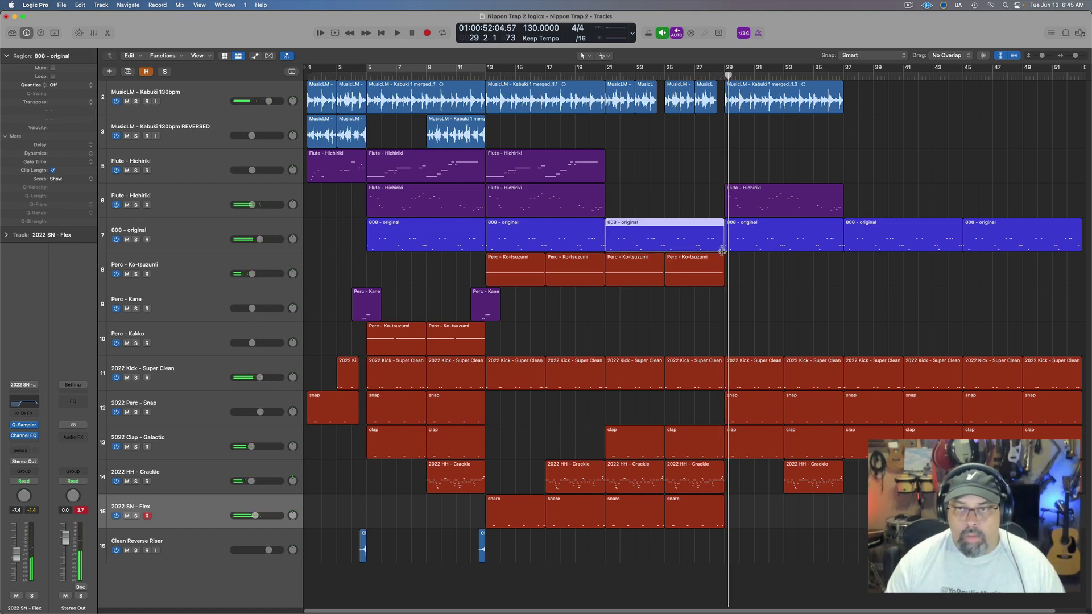
{"action": "left_click_drag", "start_coordinate": [722, 251], "coordinate": [717, 251]}
Inspect the note in the Perc - Ko-tsuzumi region at bar 25 in the Piano Roll, and play the arrangement from bar 21
{"action": "left_click", "coordinate": [718, 279]}
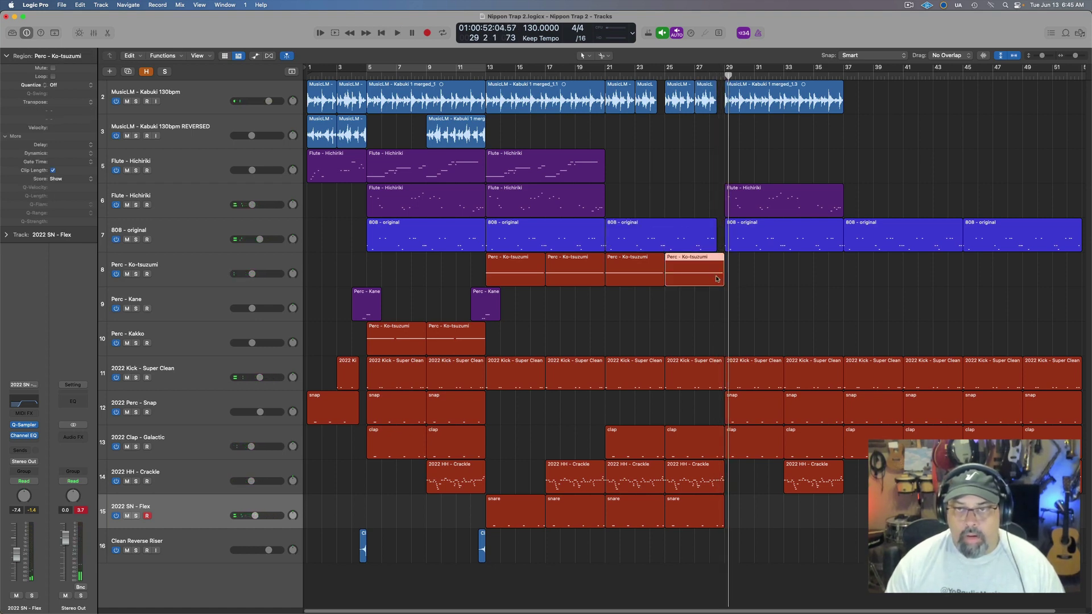
{"action": "double_click", "coordinate": [718, 279]}
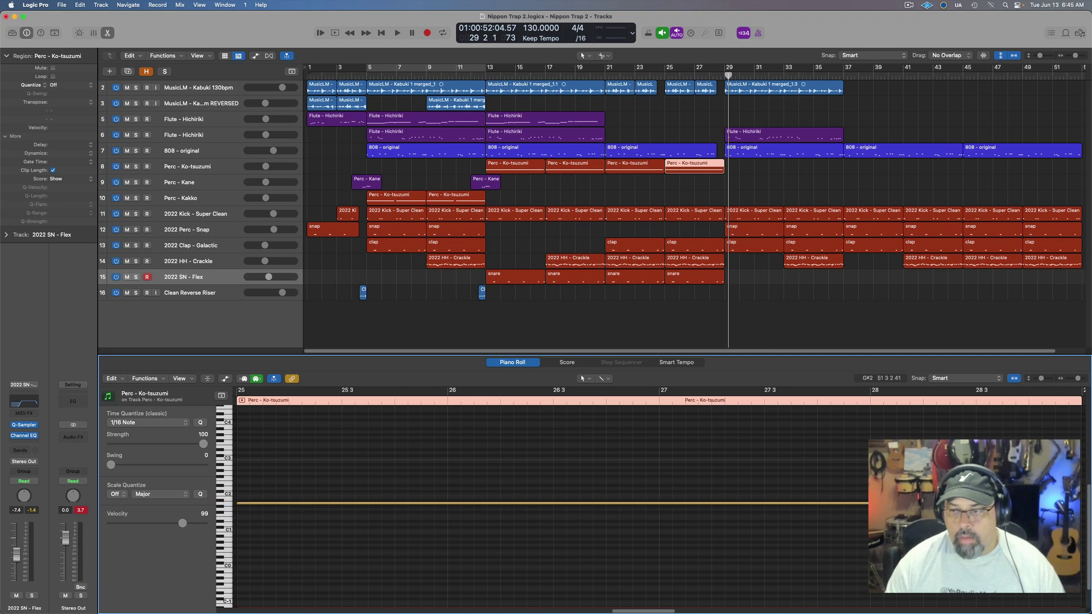
{"action": "left_click", "coordinate": [1036, 504]}
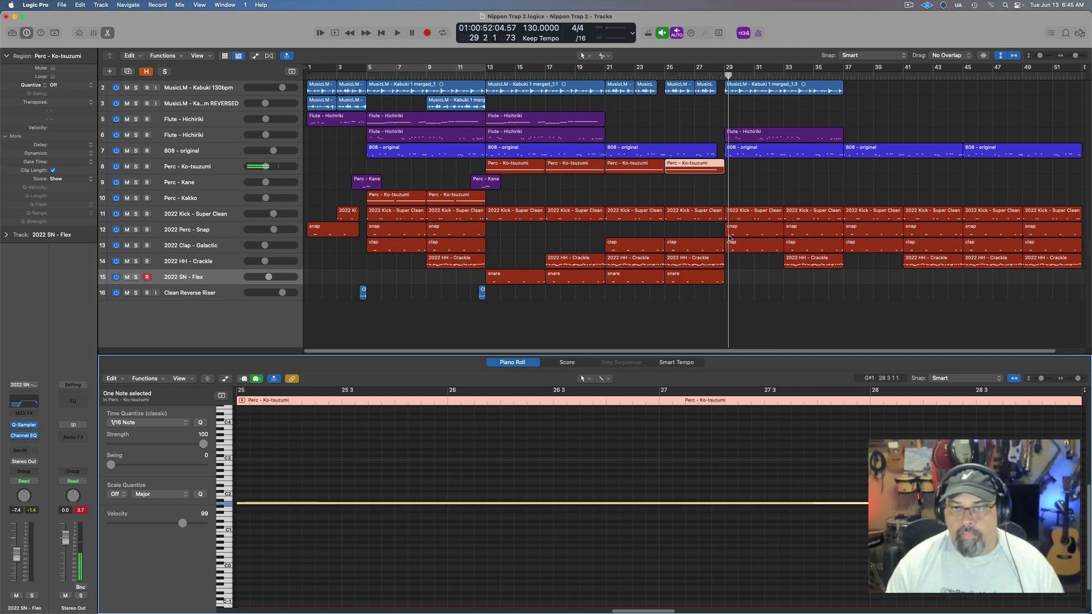
{"action": "left_click", "coordinate": [661, 86]}
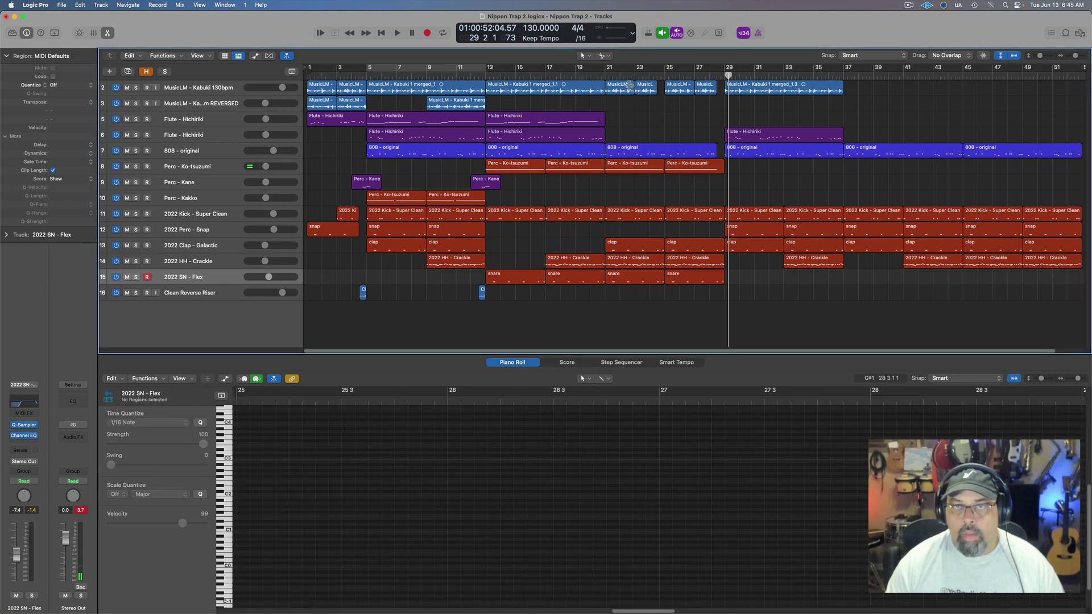
{"action": "double_click", "coordinate": [610, 75]}
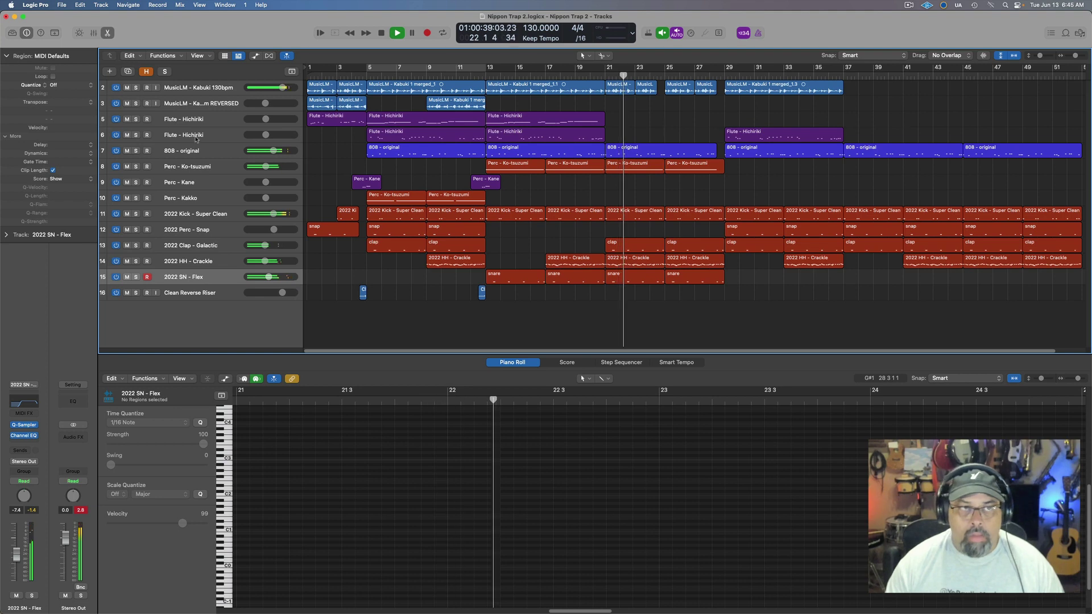
{"action": "key", "text": "space"}
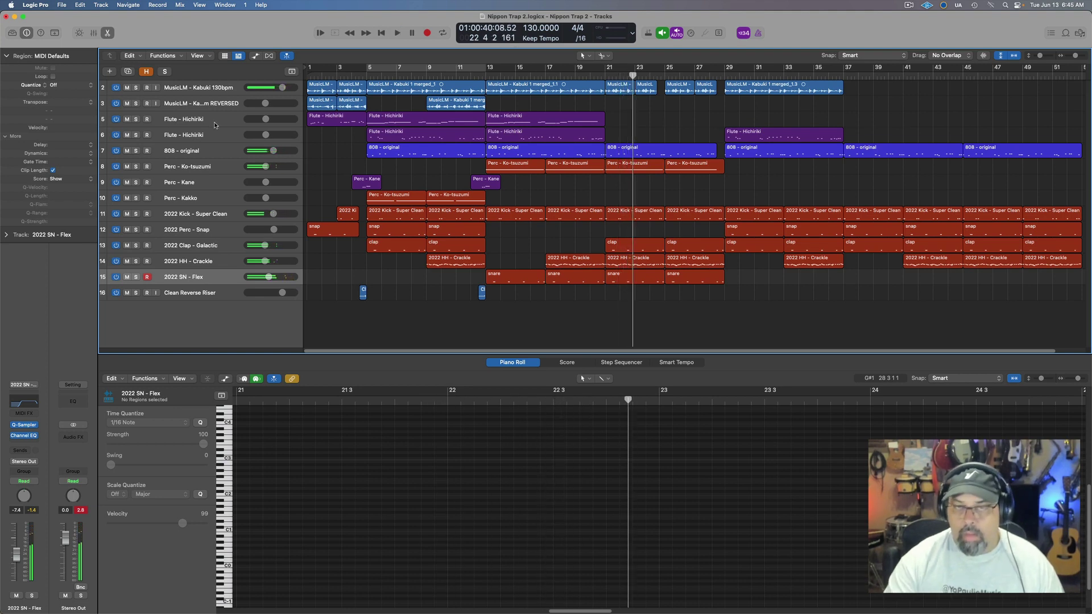
Duplicate the upper Flute - Hichiriki track with its instrument settings and load the Shakuhachi - Samurai patch in the copy's Kontakt instrument
{"action": "left_click", "coordinate": [205, 120]}
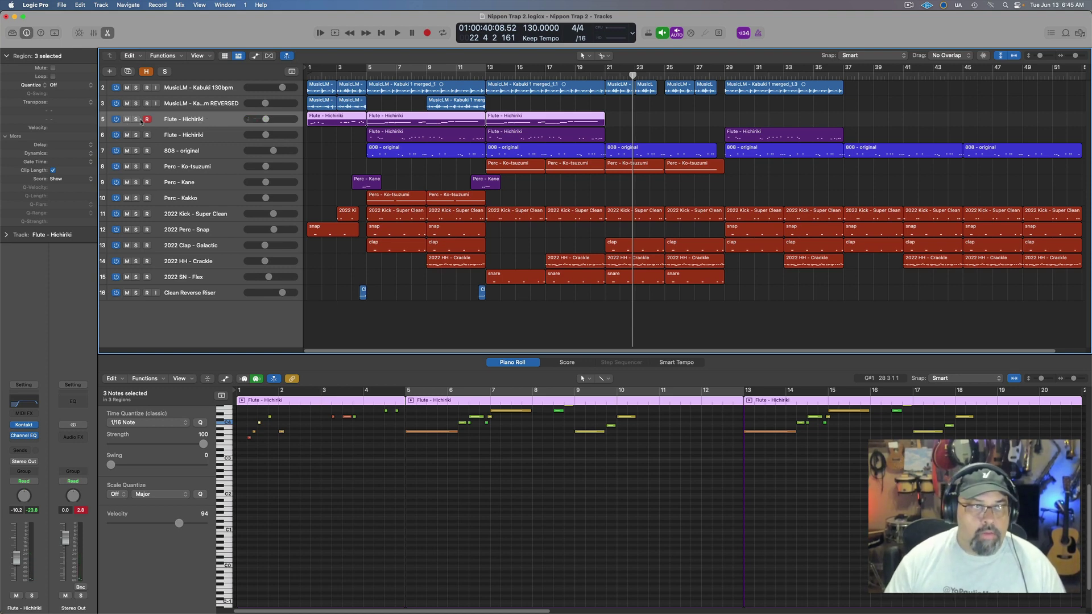
{"action": "left_click", "coordinate": [128, 72]}
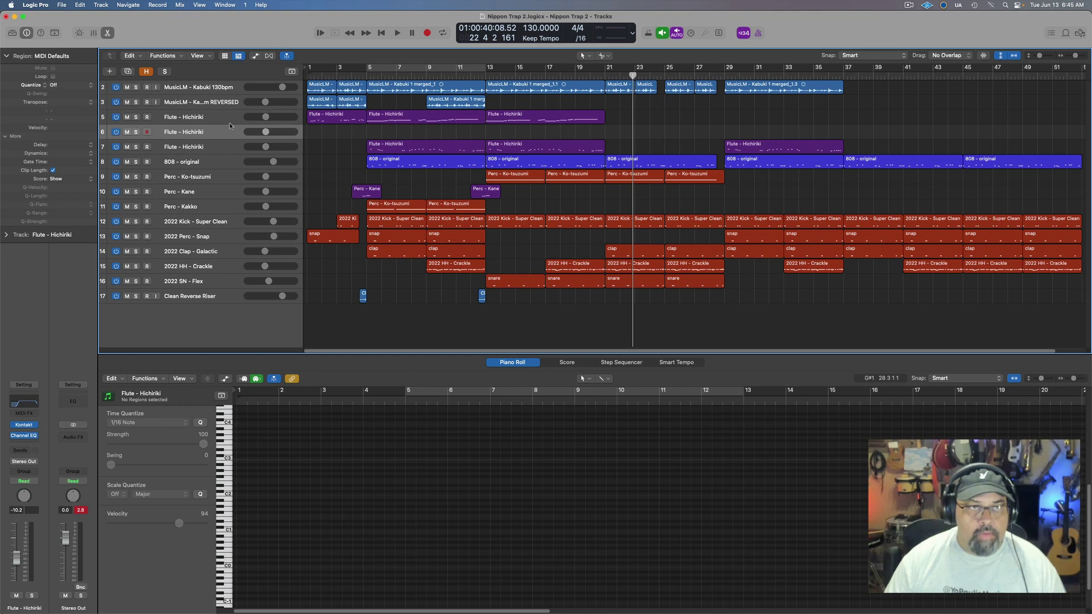
{"action": "left_click", "coordinate": [24, 425]}
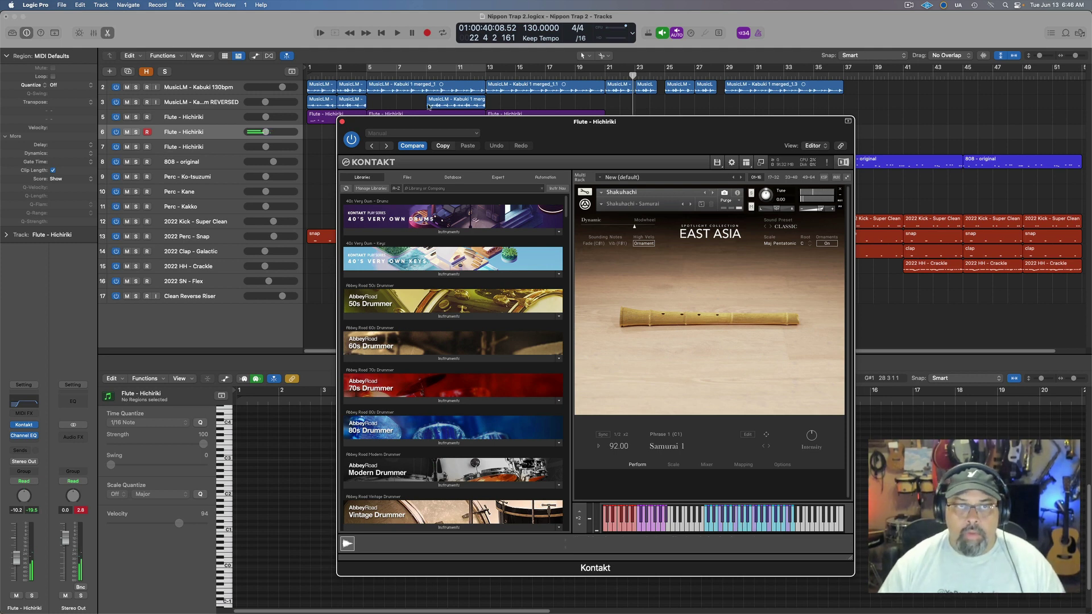
{"action": "left_click", "coordinate": [342, 121]}
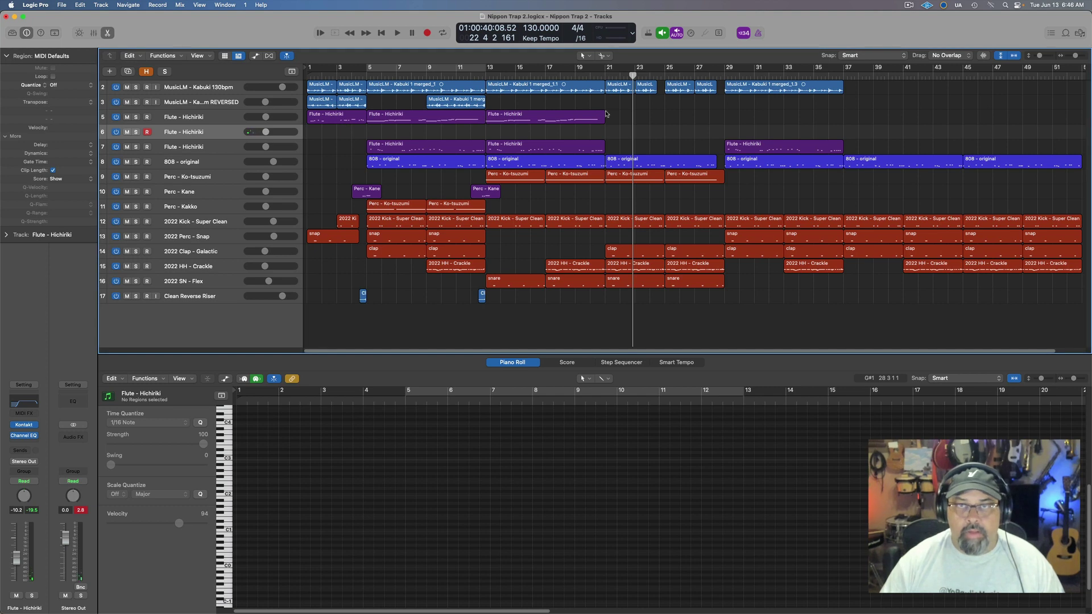
Audition the arrangement from bar 21, cycle bars 21 to 29, and record a Shakuhachi phrase from bar 21 to 25 on the new track
{"action": "left_click", "coordinate": [605, 76]}
{"action": "key", "text": "space"}
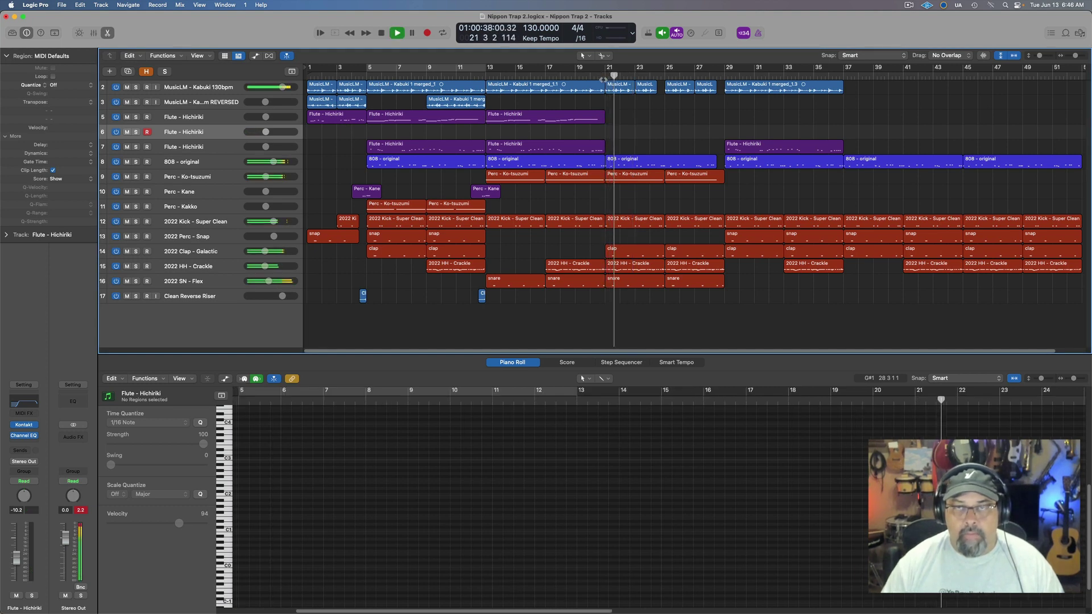
{"action": "key", "text": "space"}
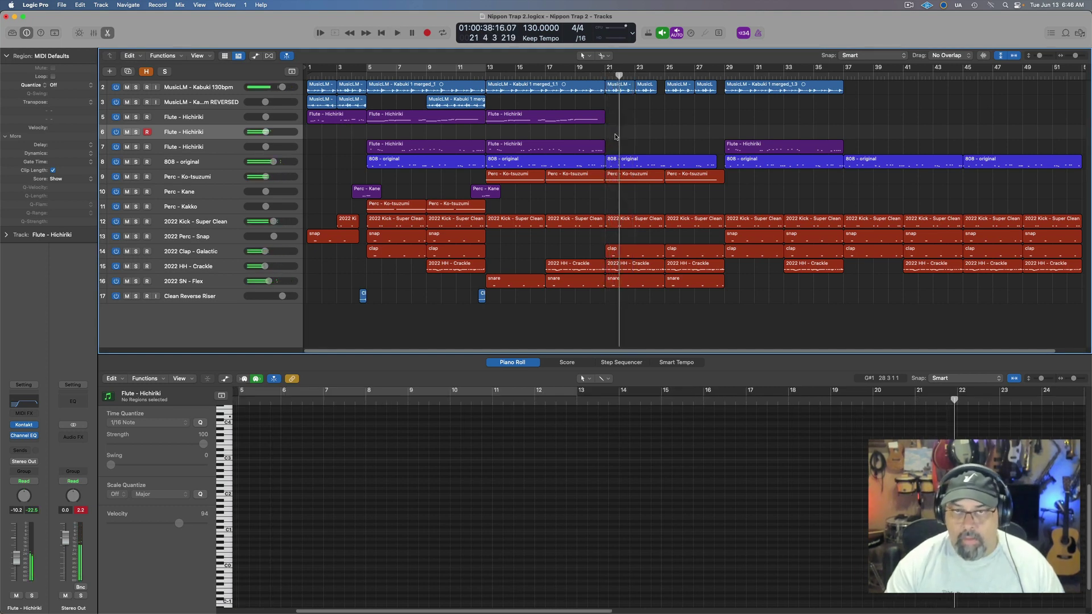
{"action": "key", "text": "space"}
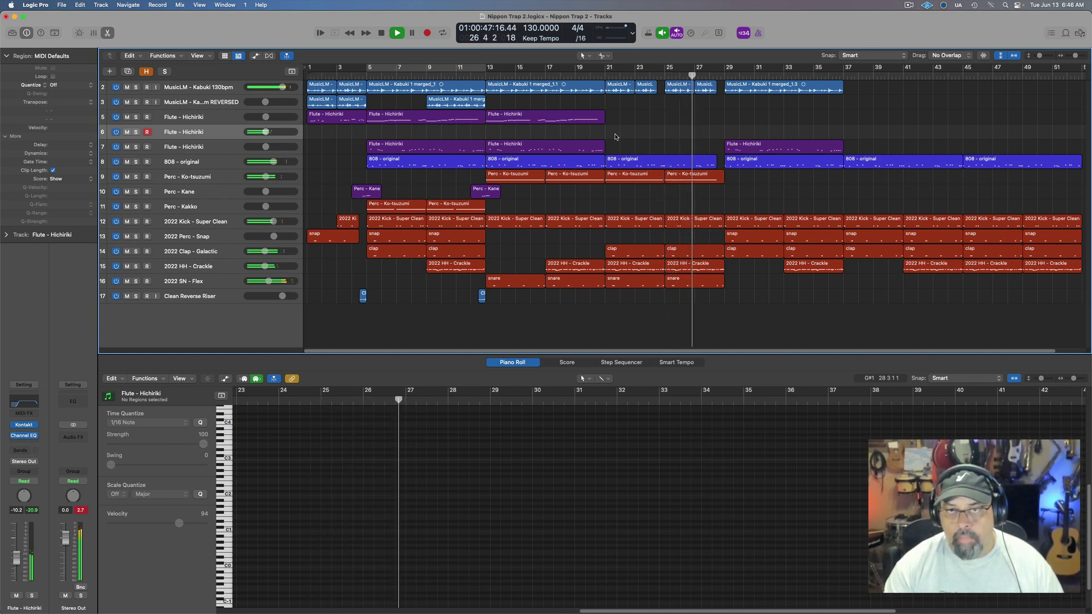
{"action": "key", "text": "space"}
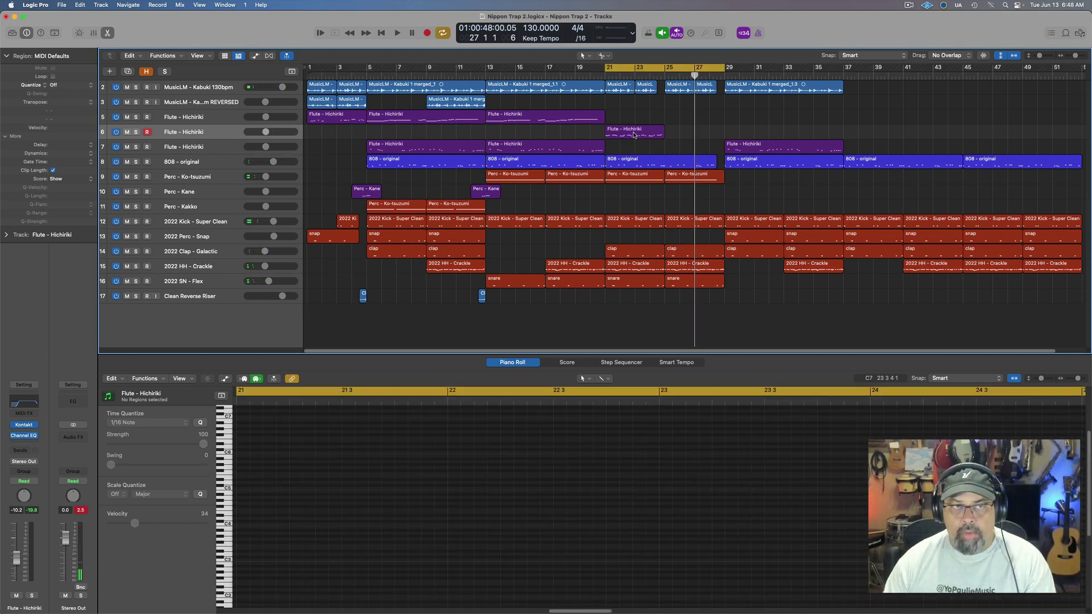
{"action": "left_click", "coordinate": [635, 134]}
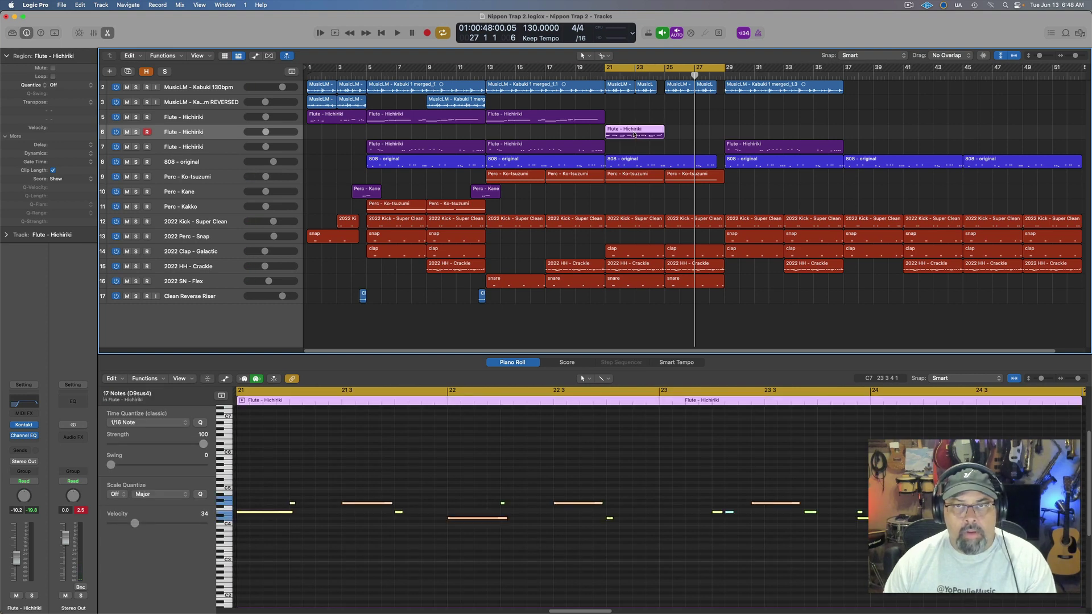
Rename the new flute track as Flute - Shakuhachi and the Flute - Hichiriki track below it as Kyoto
{"action": "double_click", "coordinate": [214, 132]}
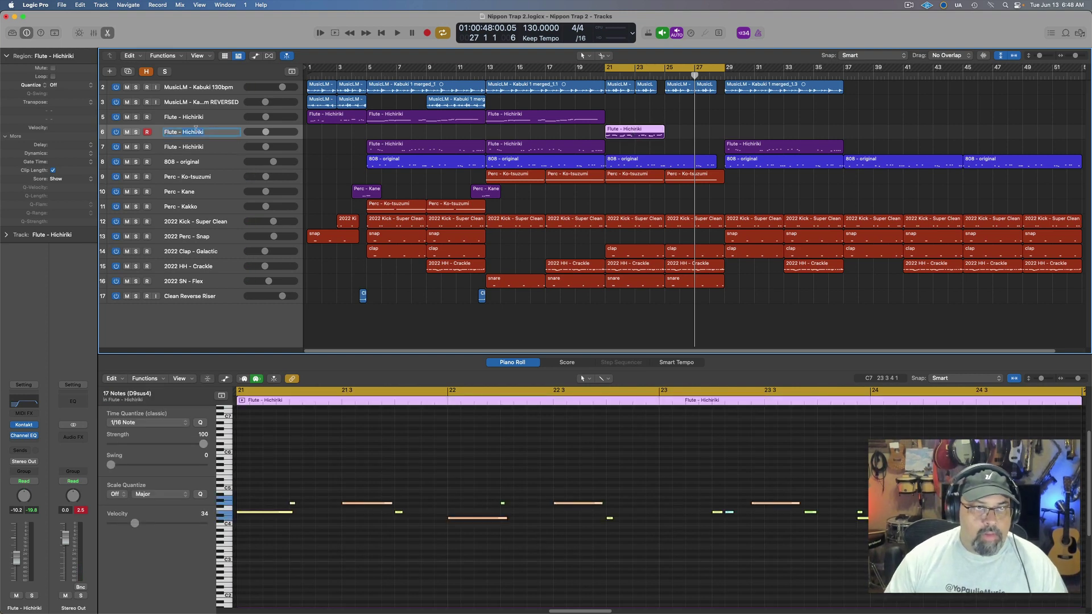
{"action": "type", "text": "Shakuha"}
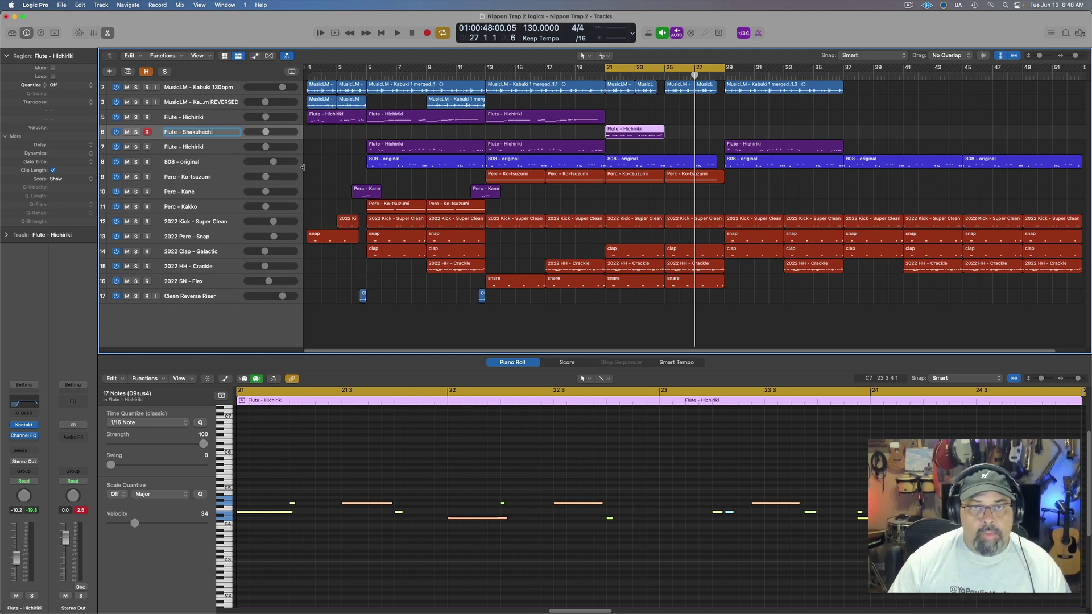
{"action": "left_click", "coordinate": [216, 150]}
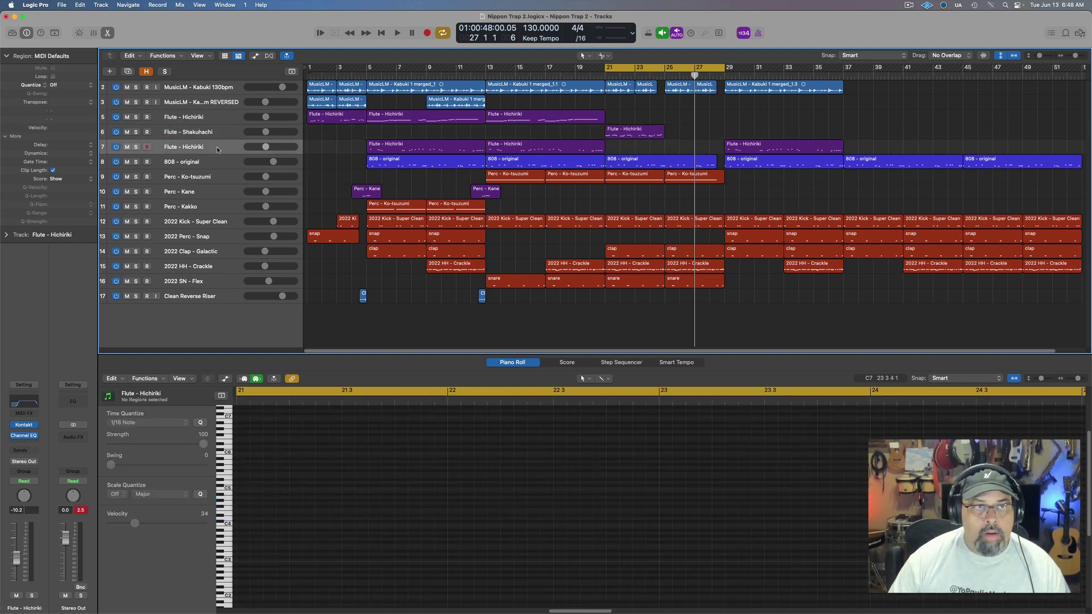
{"action": "double_click", "coordinate": [198, 148]}
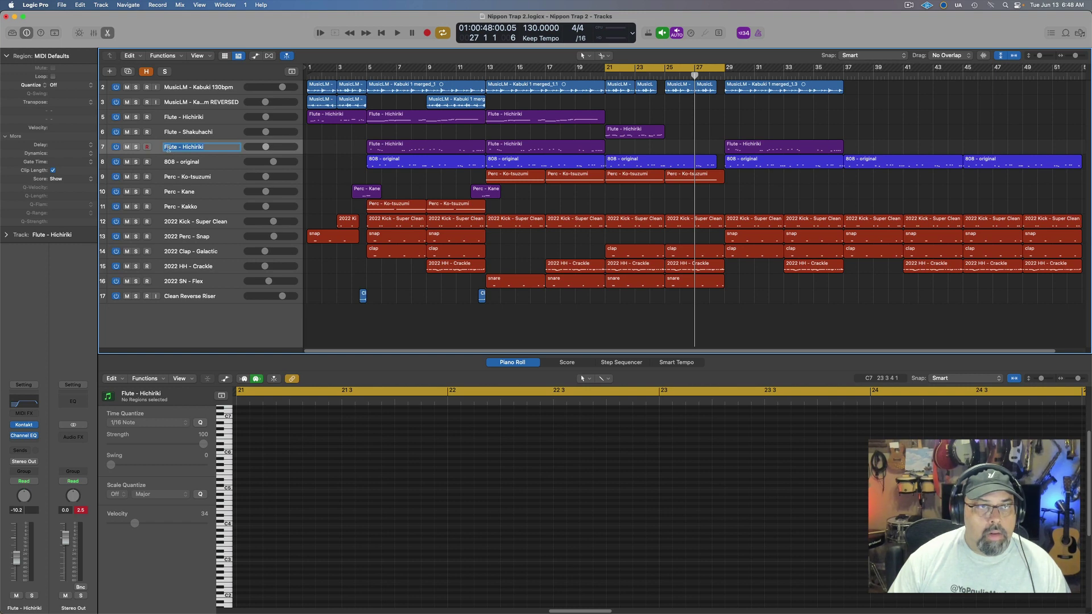
{"action": "type", "text": "Kyoto"}
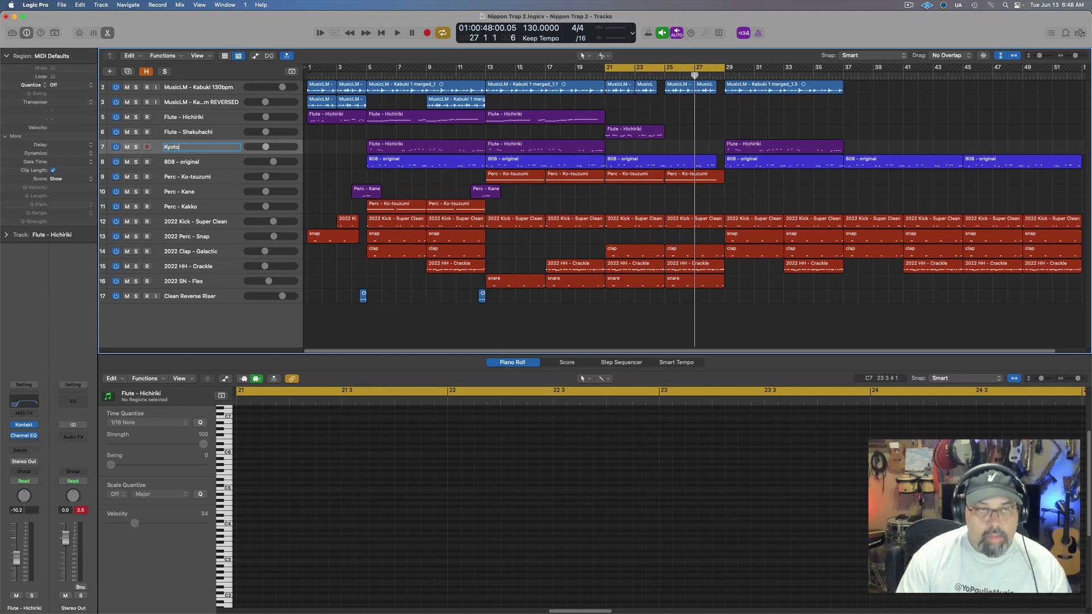
{"action": "key", "text": "Return"}
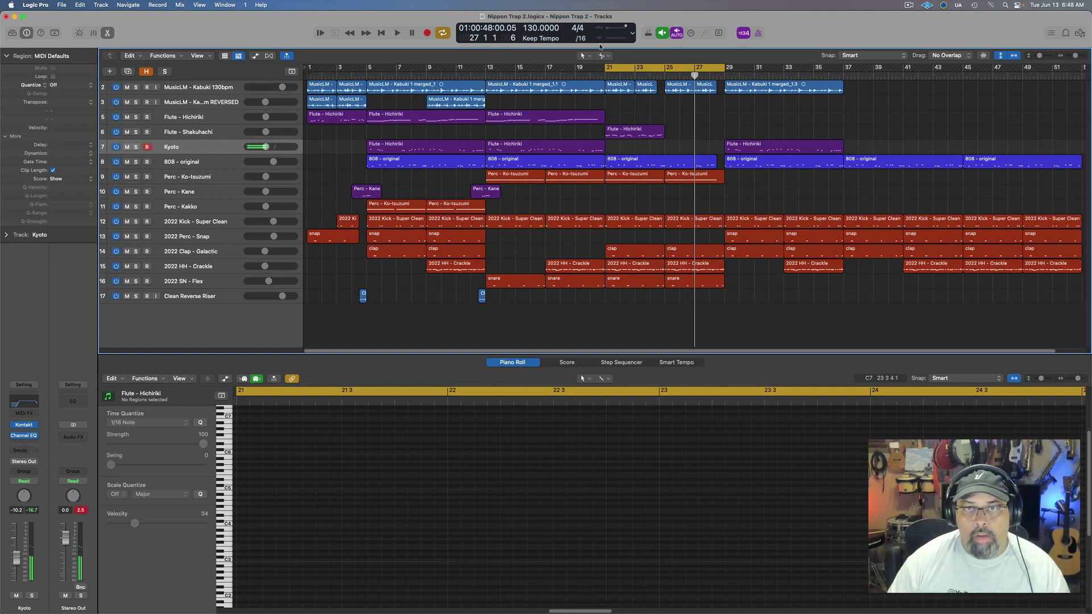
Delete the phrase at bar 21 on the Shakuhachi track, and capture and discard a played Kyoto take over bars 21 to 29
{"action": "left_click", "coordinate": [643, 136]}
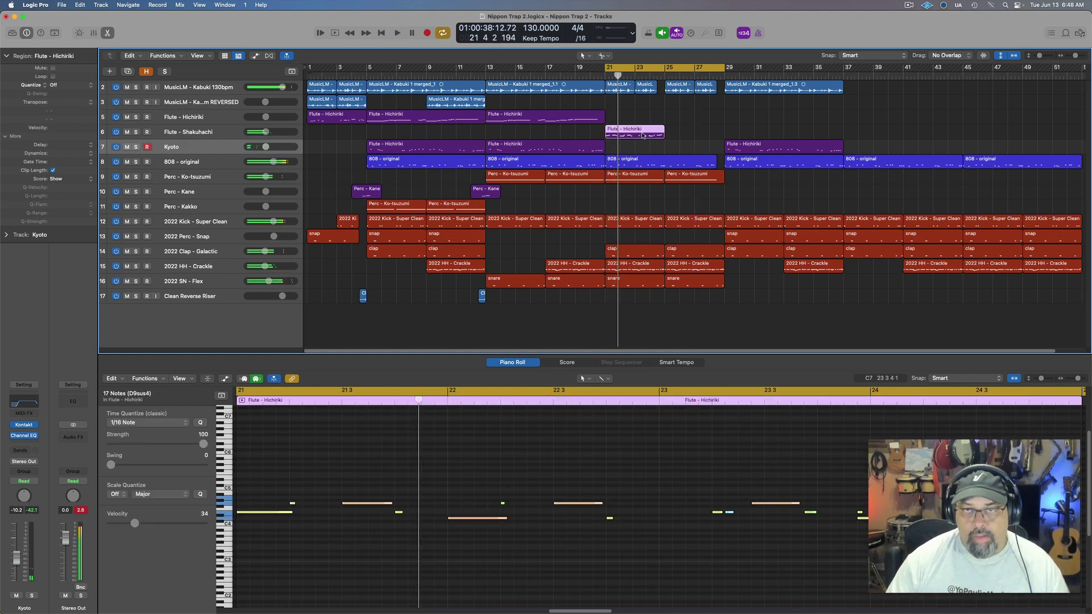
{"action": "key", "text": "Delete"}
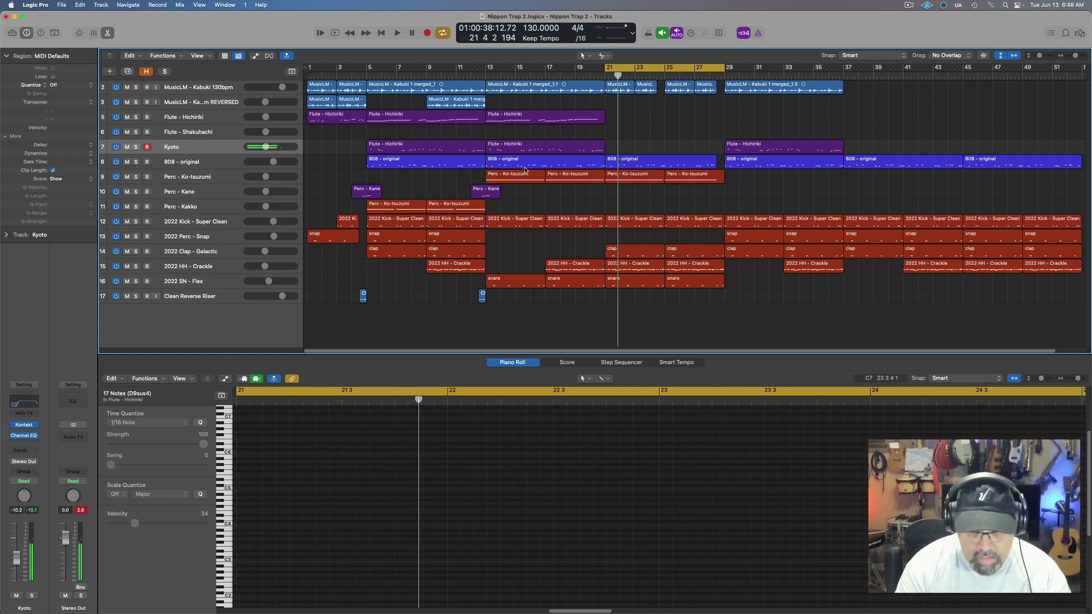
{"action": "key", "text": "shift+r"}
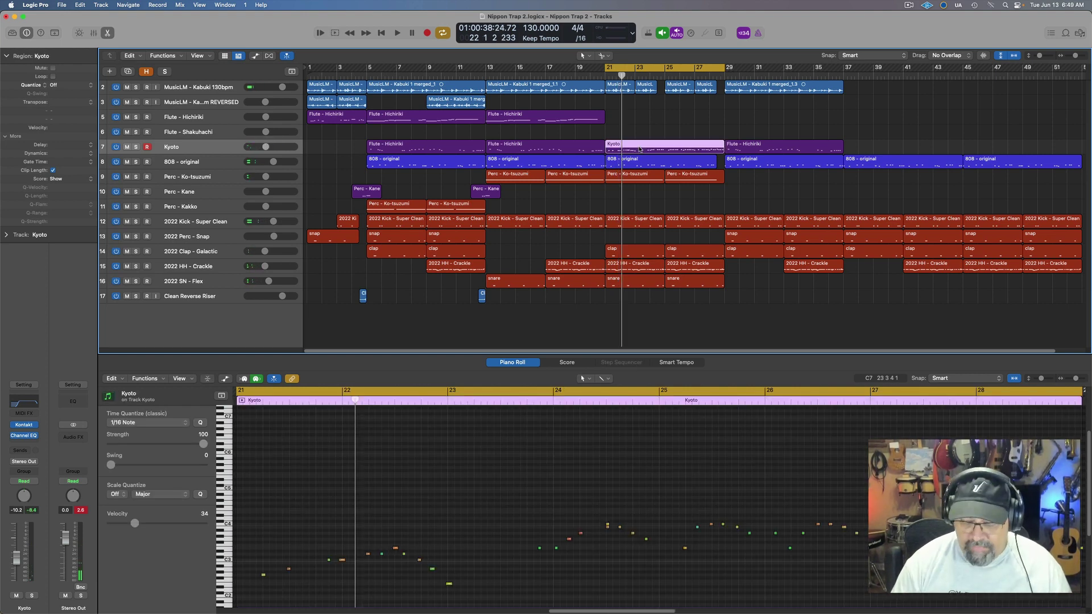
{"action": "key", "text": "Delete"}
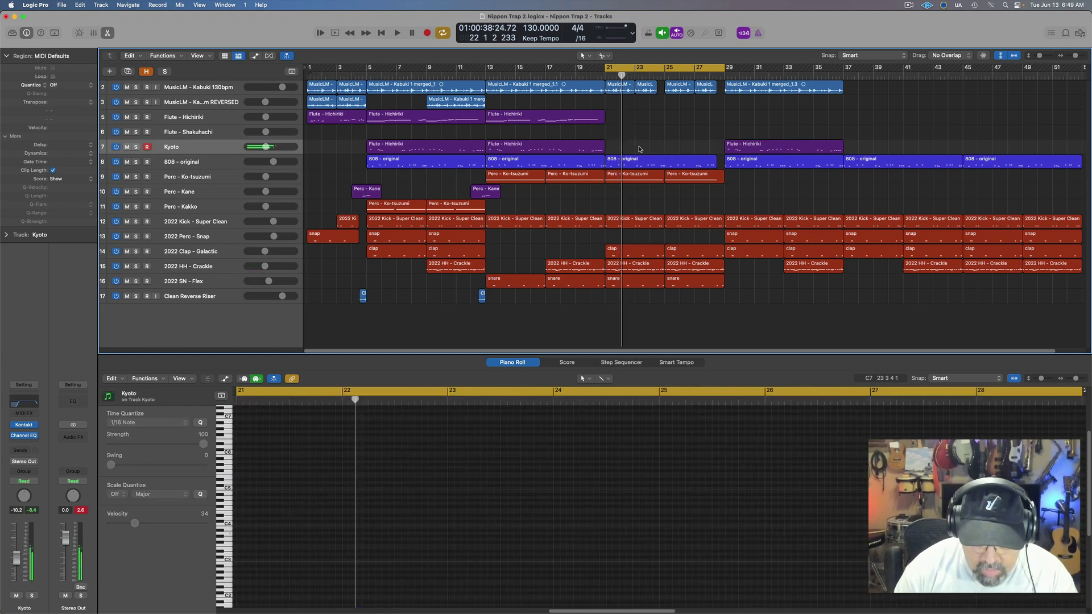
Record a Kyoto melody over bars 21 to 29 and play it back
{"action": "key", "text": "r"}
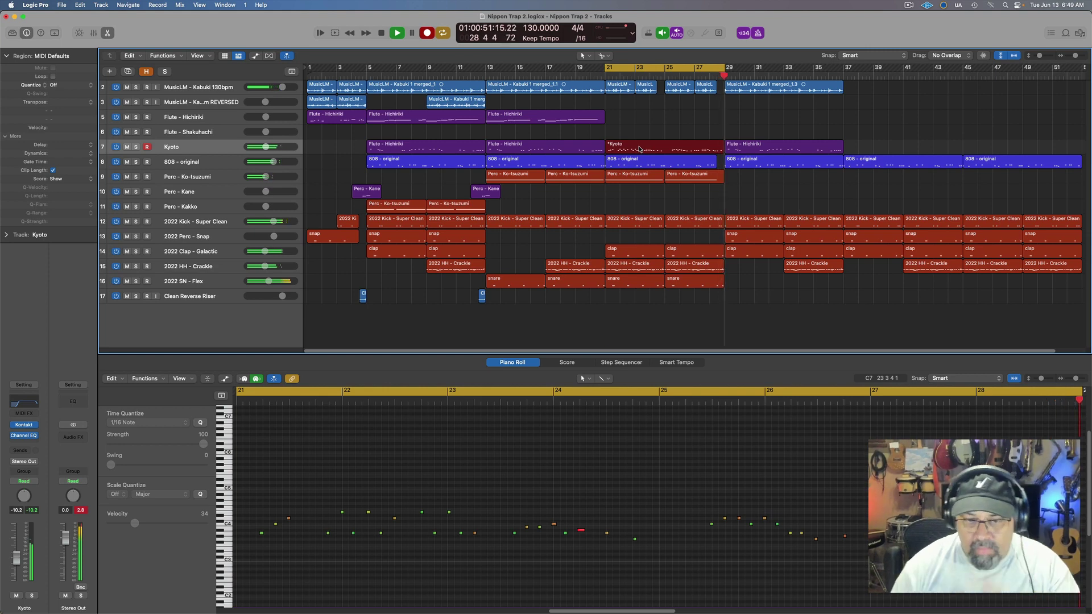
{"action": "left_click", "coordinate": [640, 150]}
{"action": "key", "text": "super+a"}
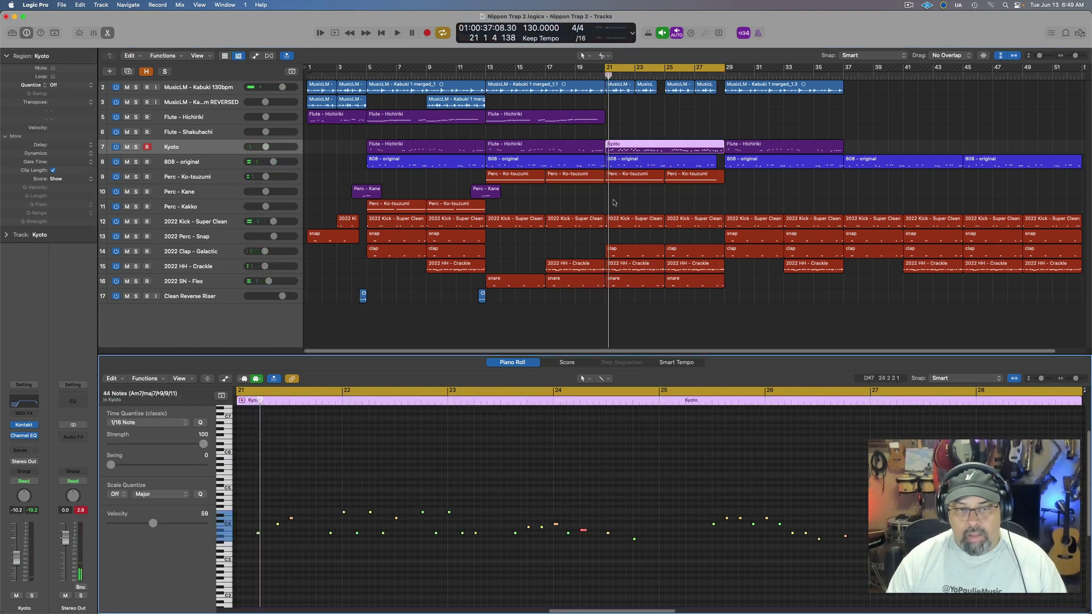
{"action": "left_click", "coordinate": [302, 559]}
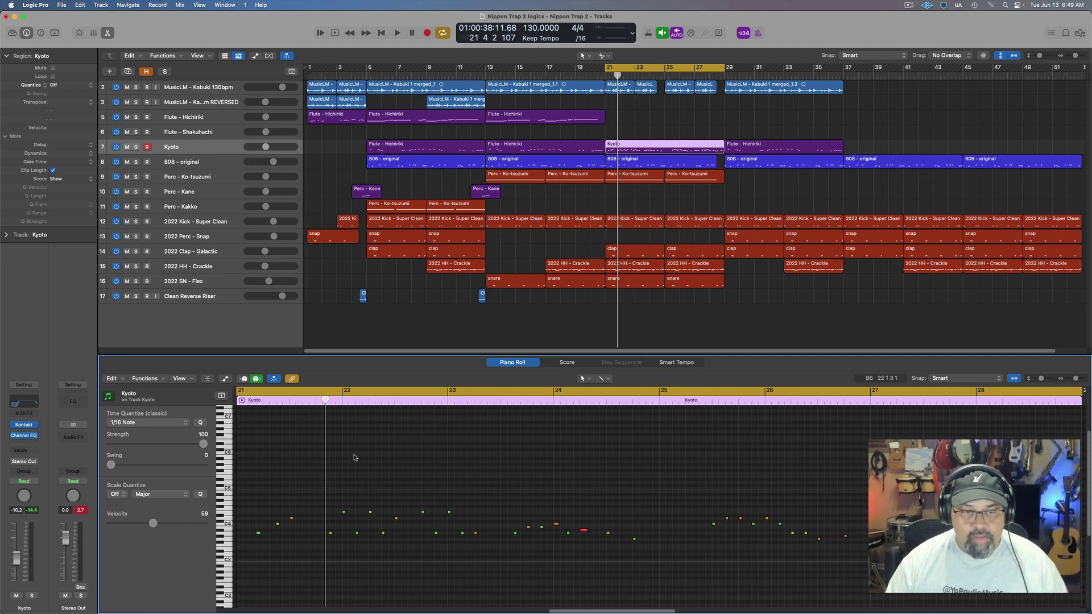
Quantize all notes of the recorded Kyoto region to 1/8 Note and audition the result in the cycle
{"action": "key", "text": "super+a"}
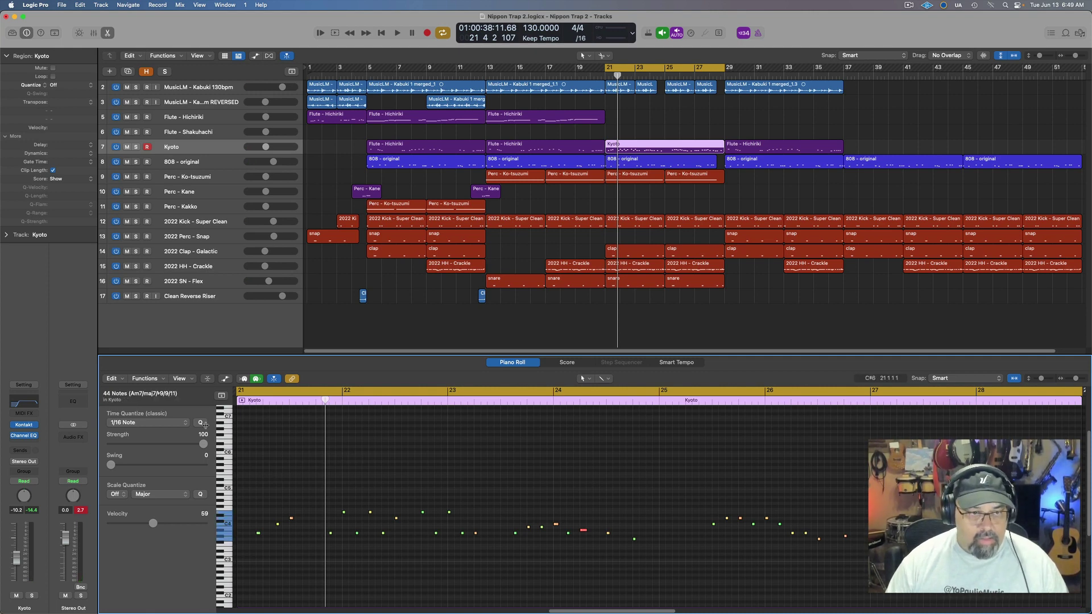
{"action": "left_click", "coordinate": [158, 422]}
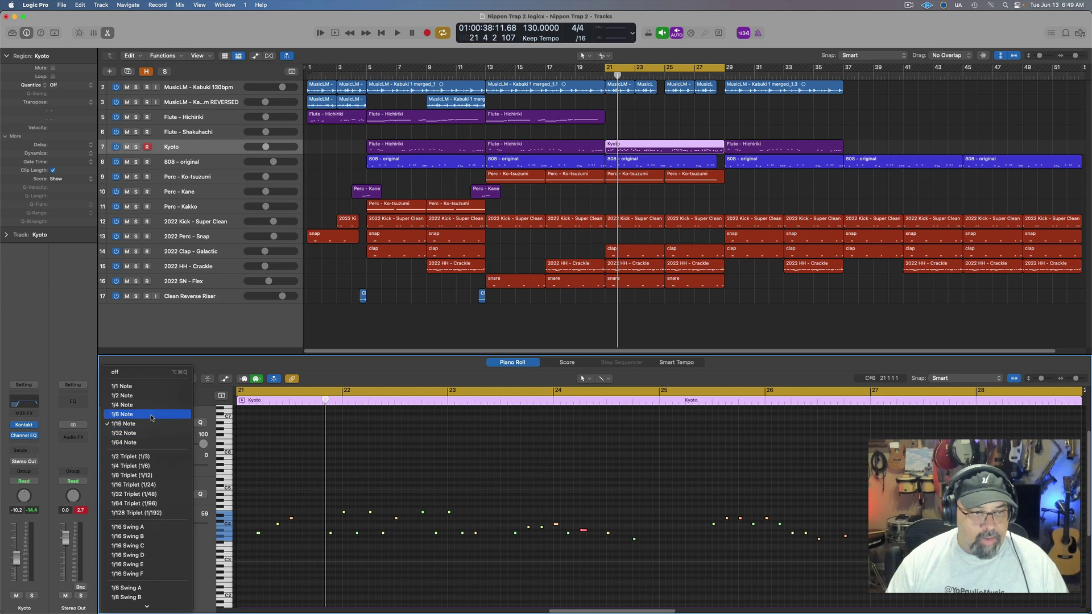
{"action": "left_click", "coordinate": [151, 414]}
{"action": "key", "text": "space"}
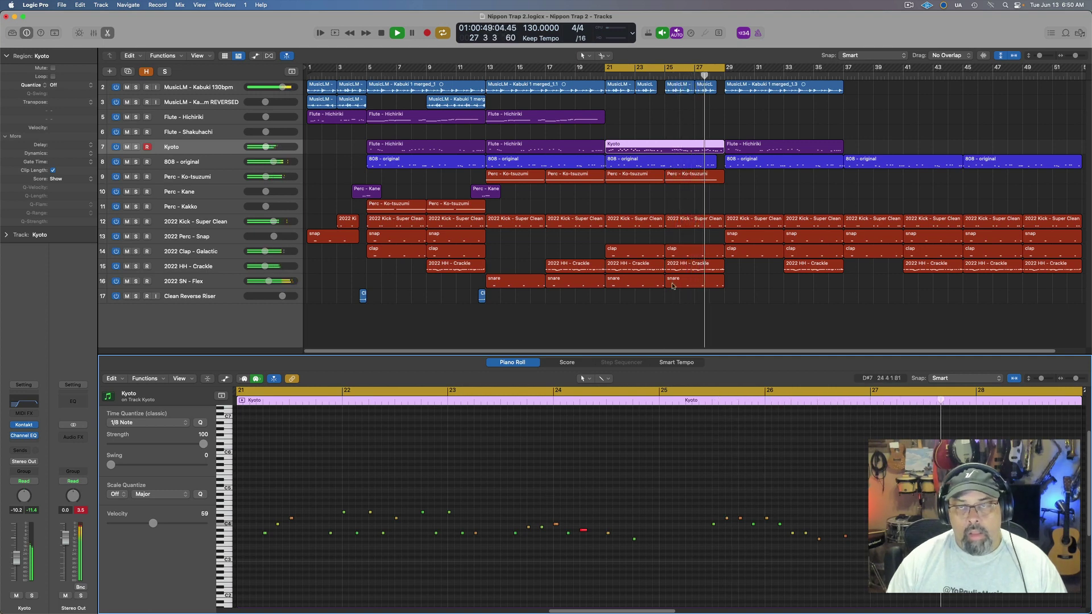
{"action": "key", "text": "space"}
Delete the quantized Kyoto region at bar 21 and record a different melody over bars 21 to 29
{"action": "left_click", "coordinate": [665, 131]}
{"action": "left_click", "coordinate": [662, 143]}
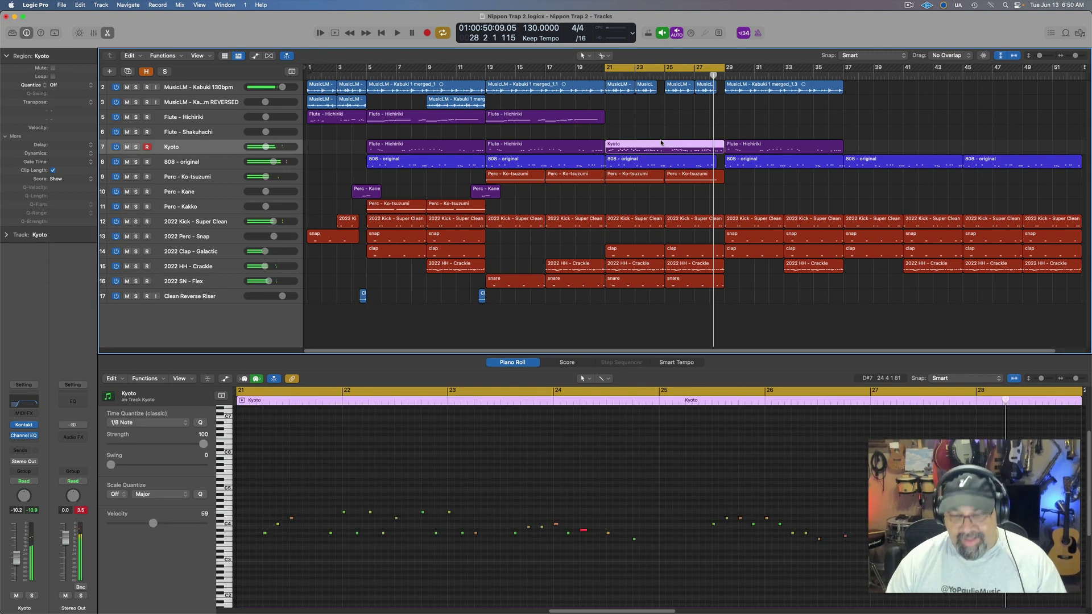
{"action": "key", "text": "Delete"}
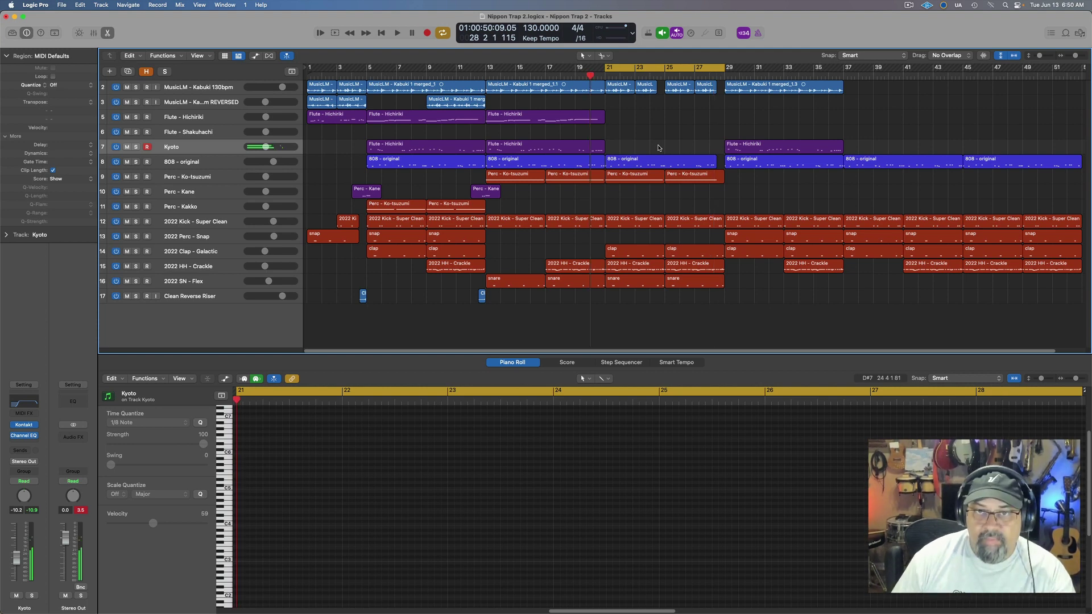
{"action": "key", "text": "space"}
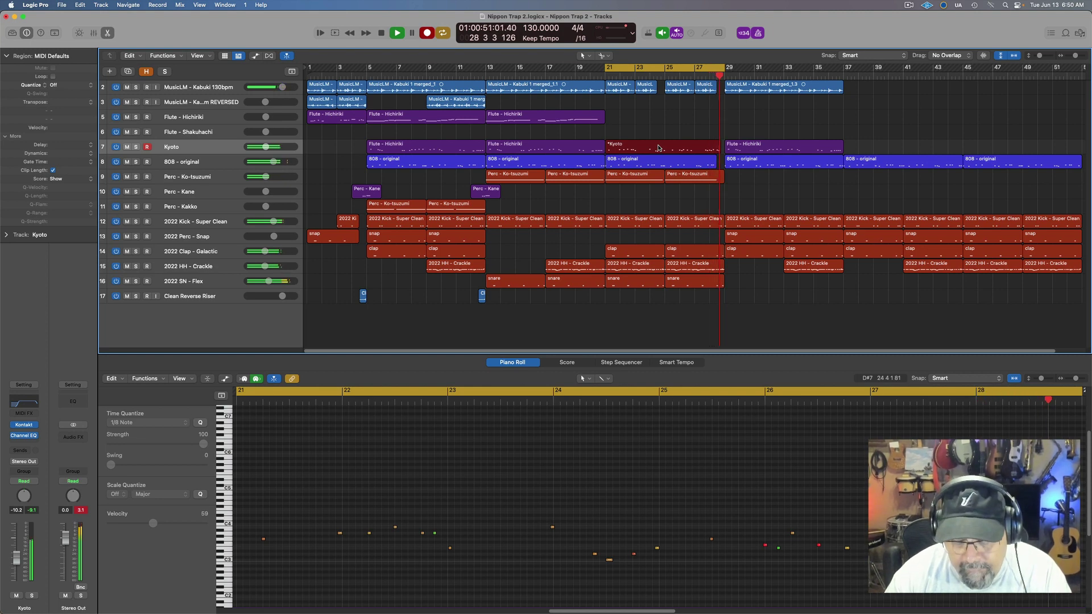
{"action": "key", "text": "space"}
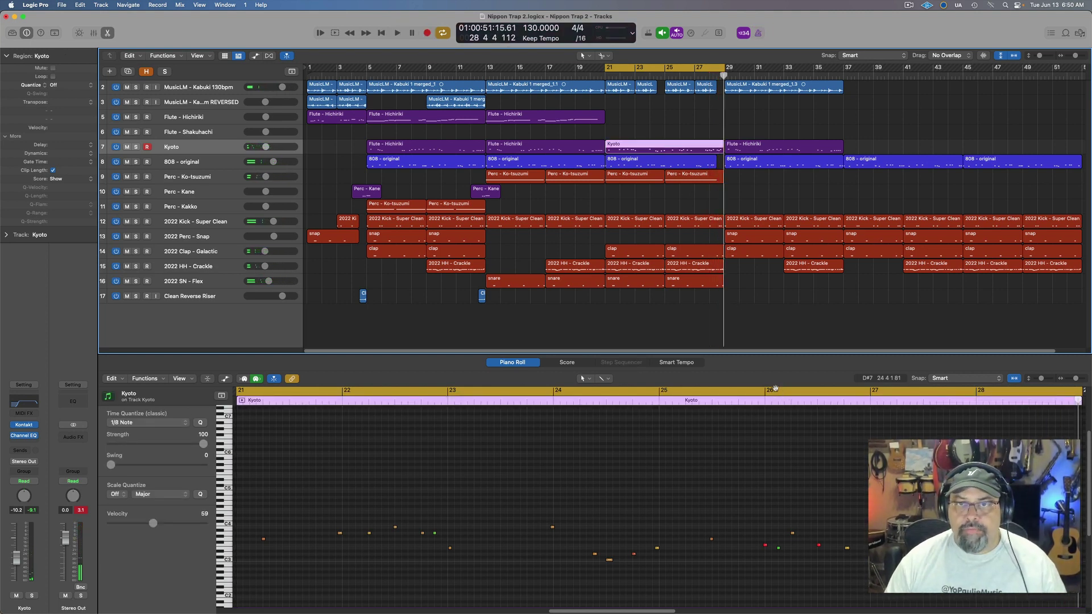
Discard the latest Kyoto take and record a new repeating melody in its place from bar 21 to 29
{"action": "left_click", "coordinate": [642, 137]}
{"action": "left_click", "coordinate": [643, 144]}
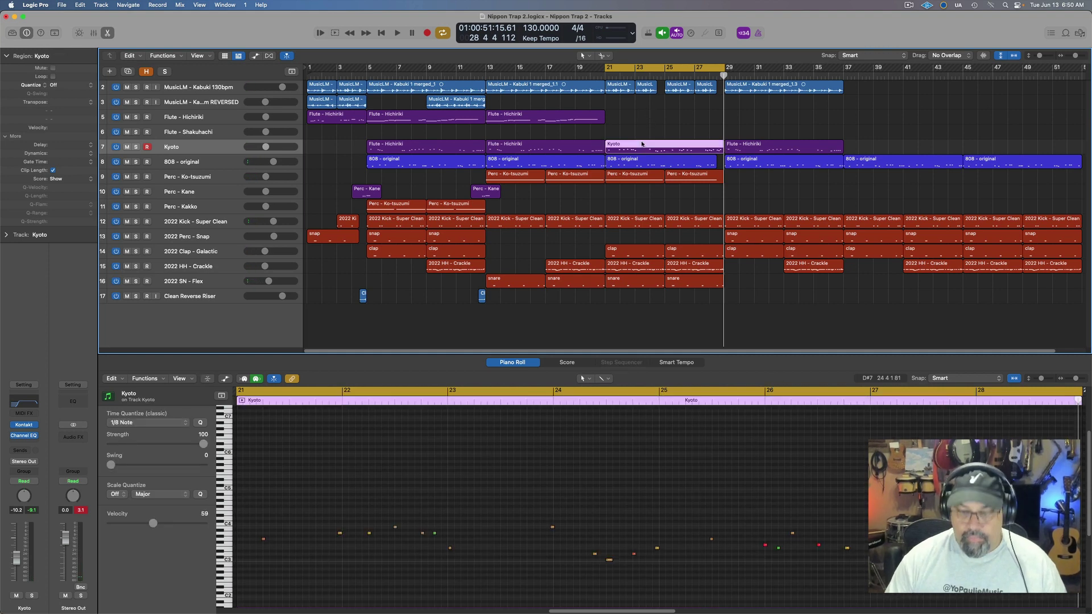
{"action": "key", "text": "Delete"}
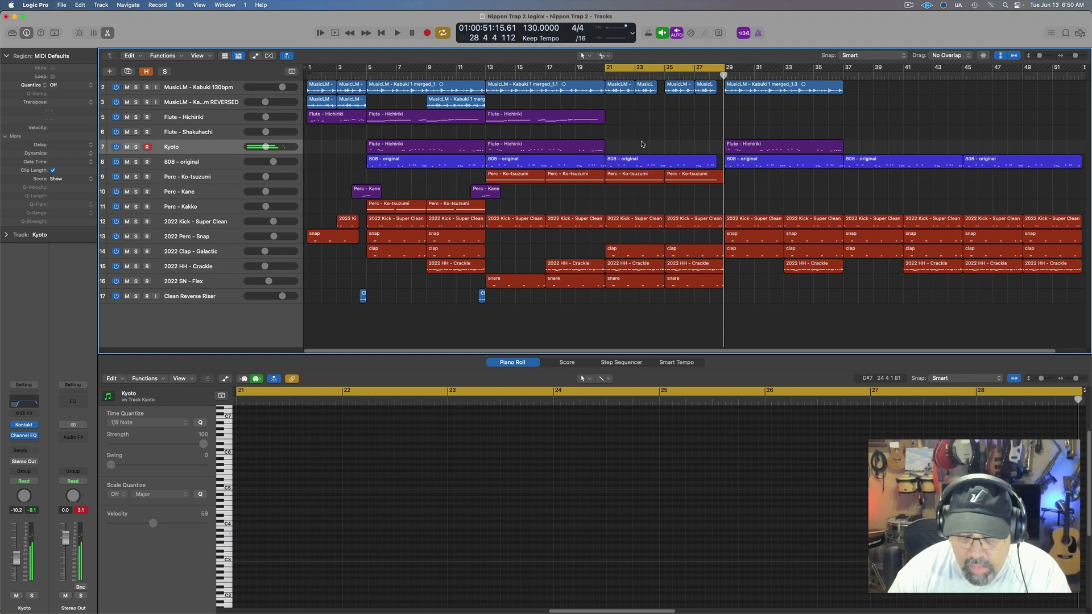
{"action": "key", "text": "space"}
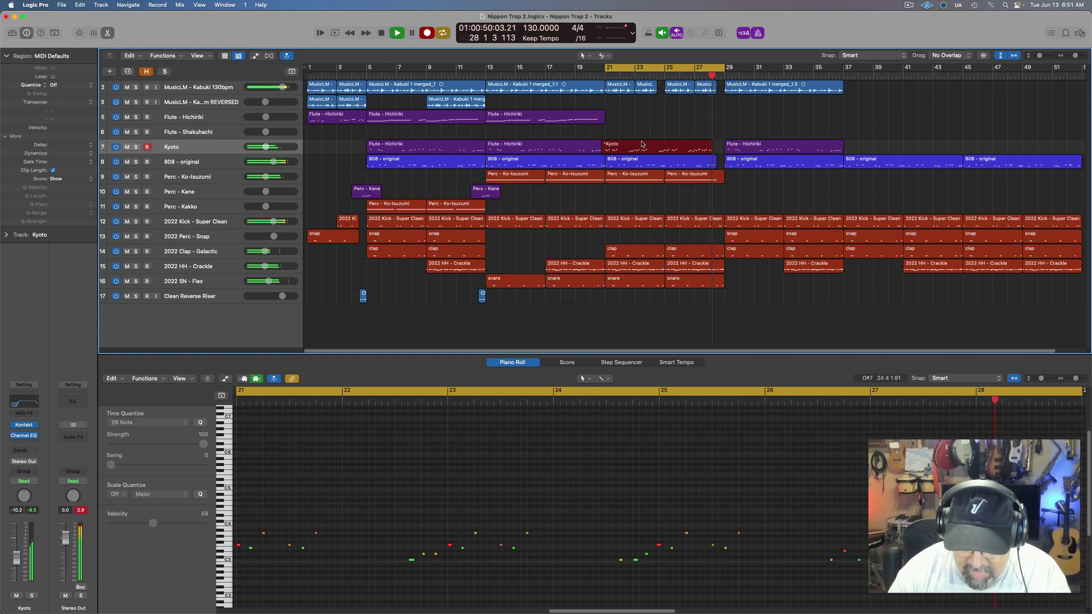
{"action": "key", "text": "space"}
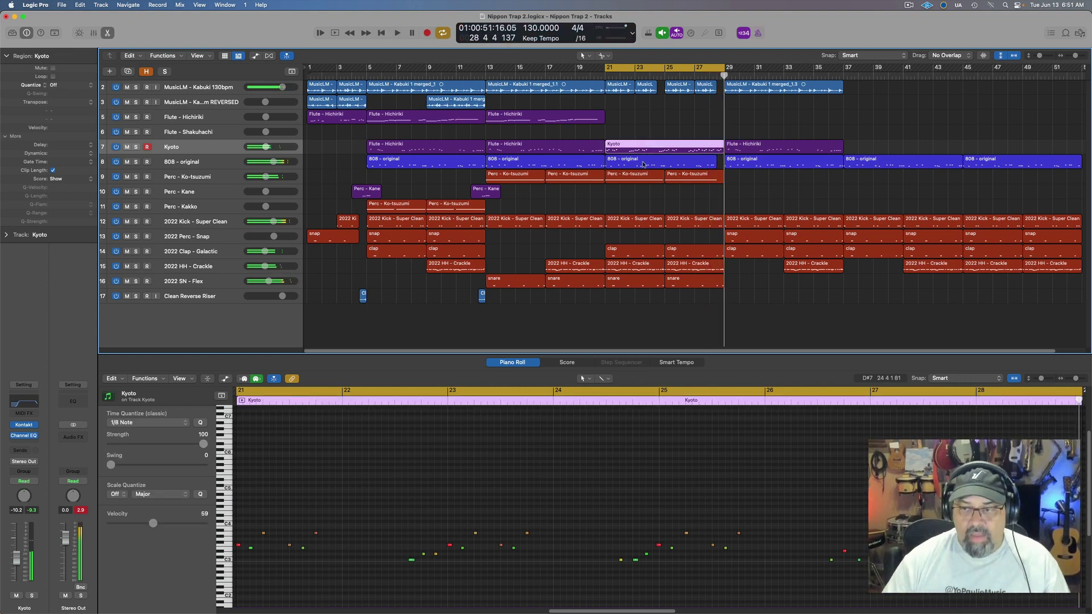
Select all notes of the newly recorded Kyoto region in the Piano Roll
{"action": "left_click", "coordinate": [761, 449]}
{"action": "key", "text": "super+a"}
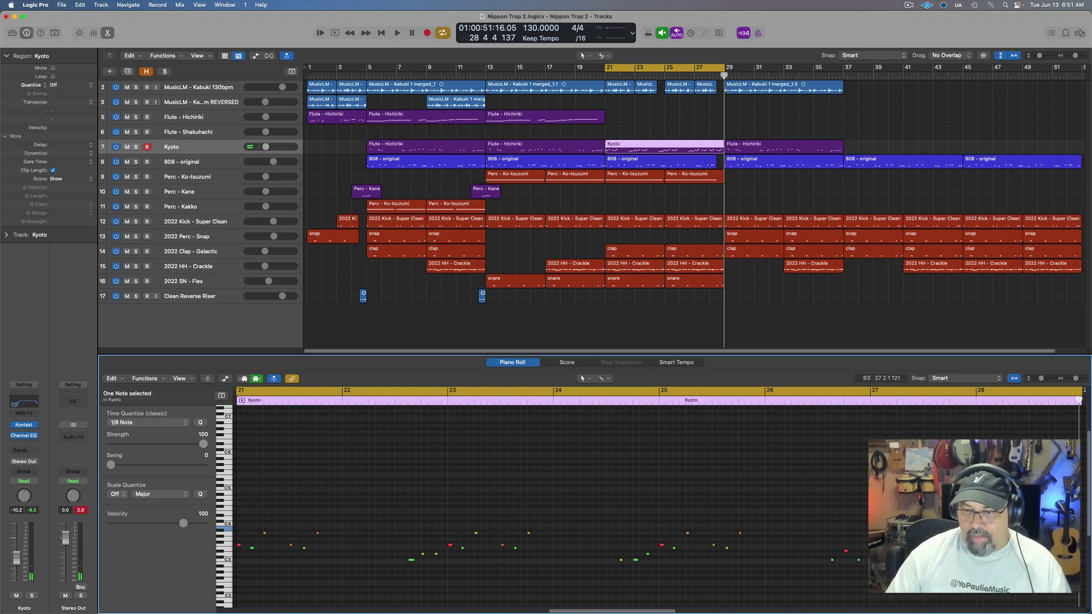
Shorten the kick, clap, hi-hat and snare regions starting at bar 25 so they end about half a bar before bar 29
{"action": "key", "text": "space"}
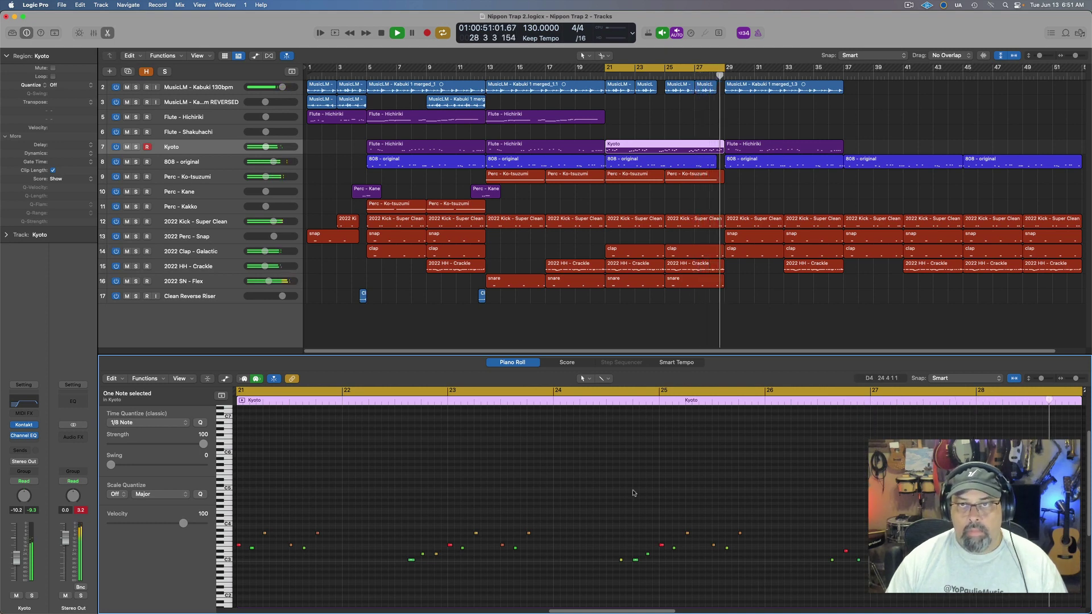
{"action": "key", "text": "space"}
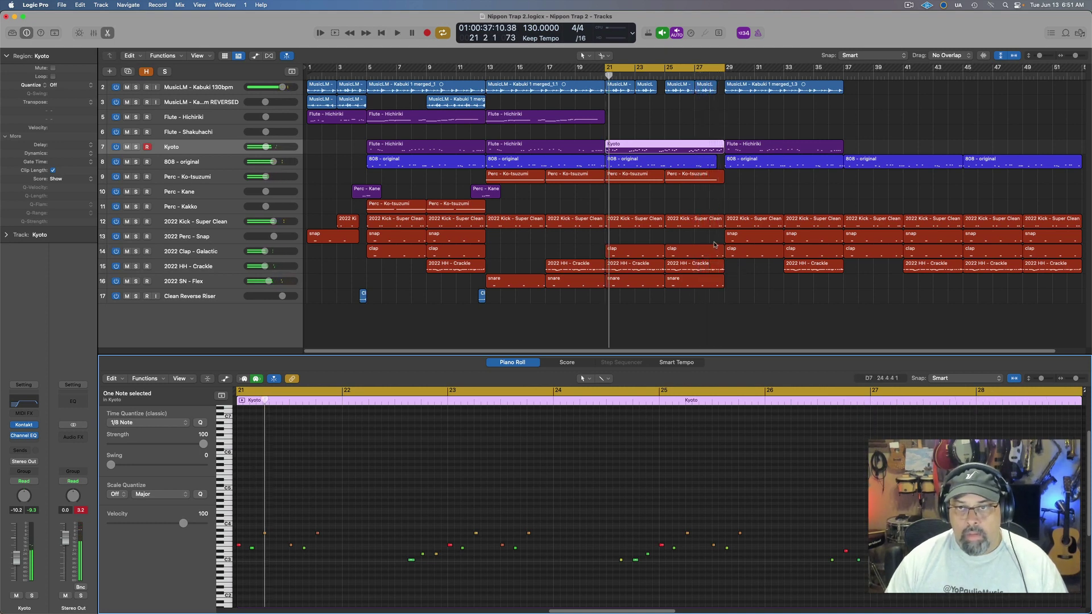
{"action": "left_click_drag", "start_coordinate": [718, 206], "coordinate": [716, 286]}
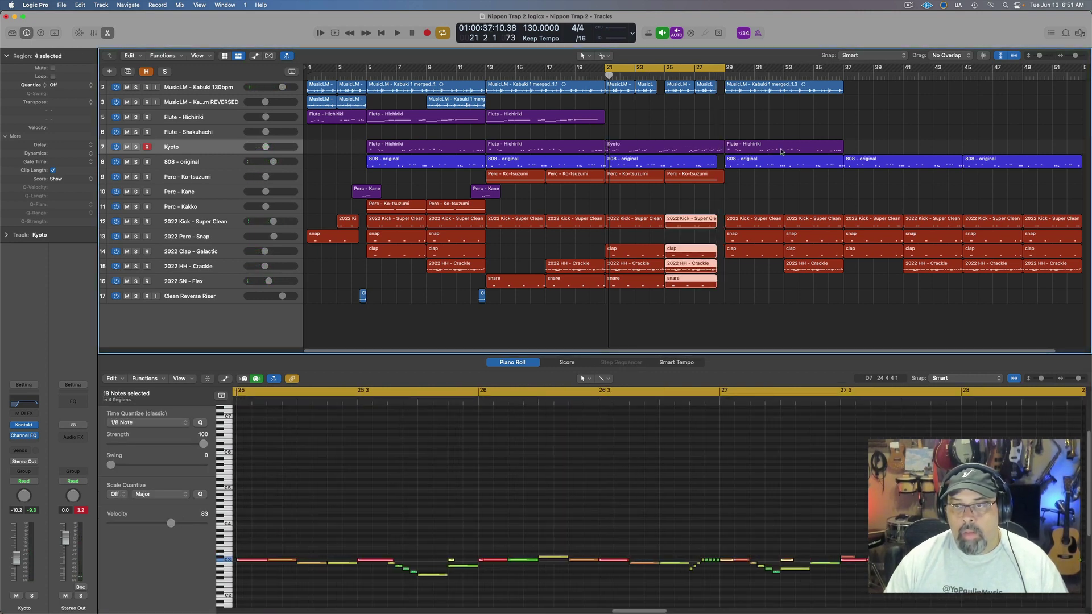
Play the arrangement past the bar 29 transition with the Piano Roll closed and cycle mode turned off
{"action": "key", "text": "space"}
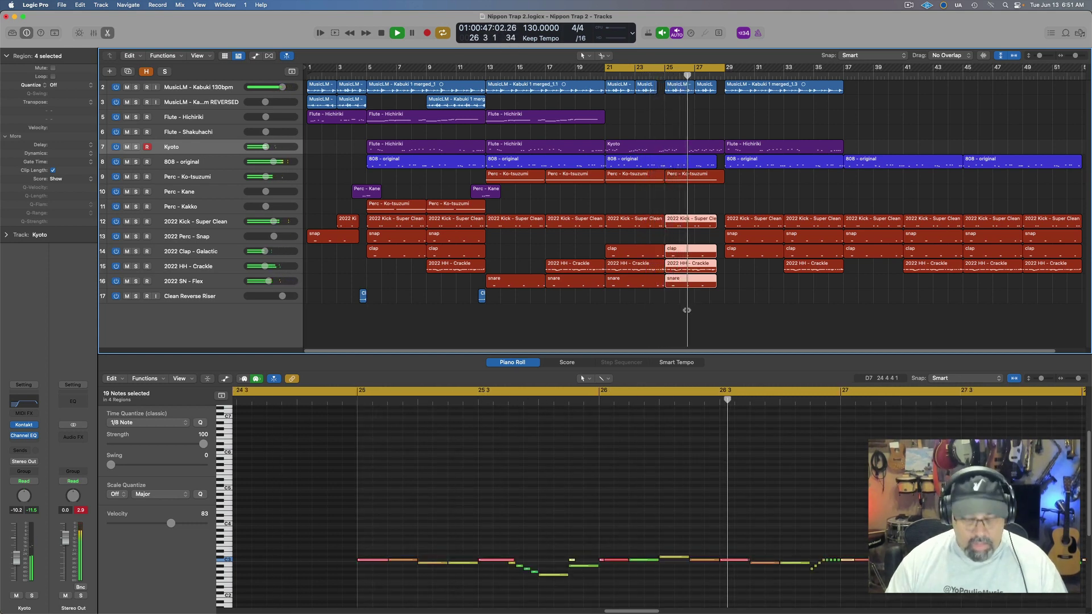
{"action": "key", "text": "e"}
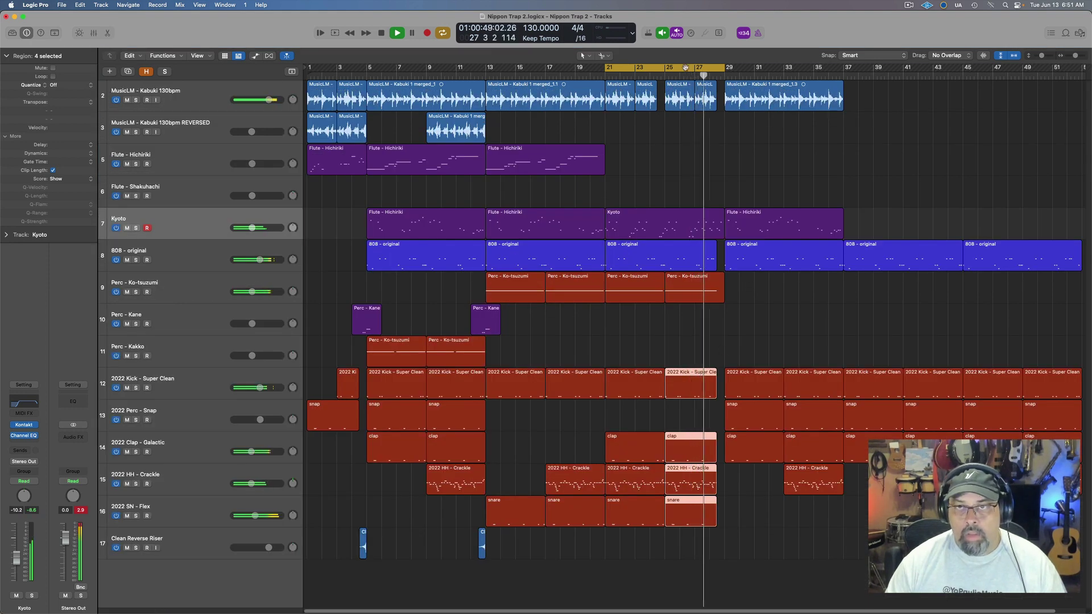
{"action": "key", "text": "c"}
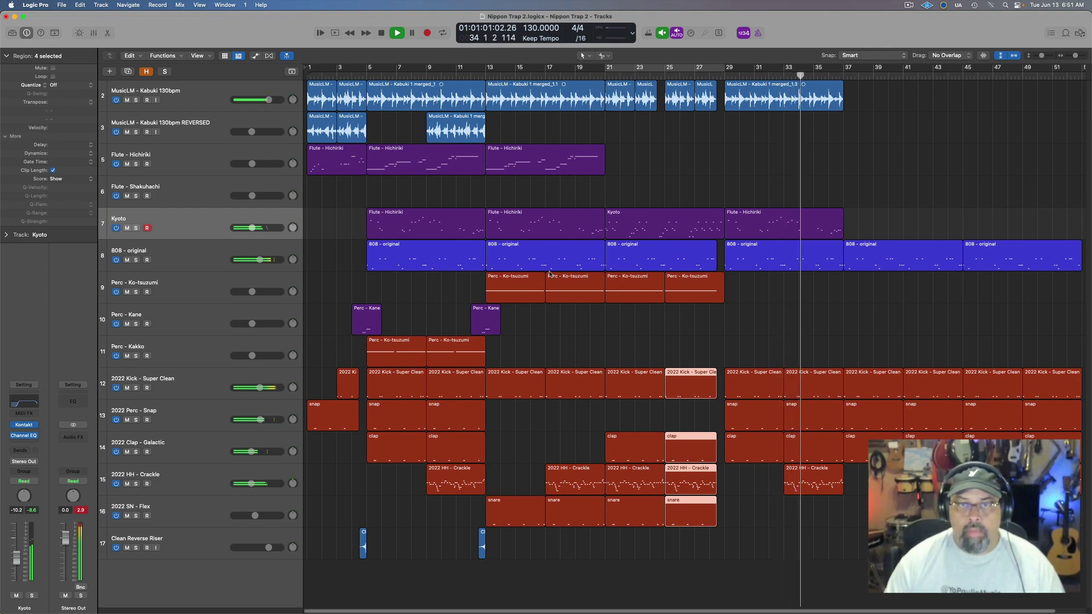
{"action": "key", "text": "space"}
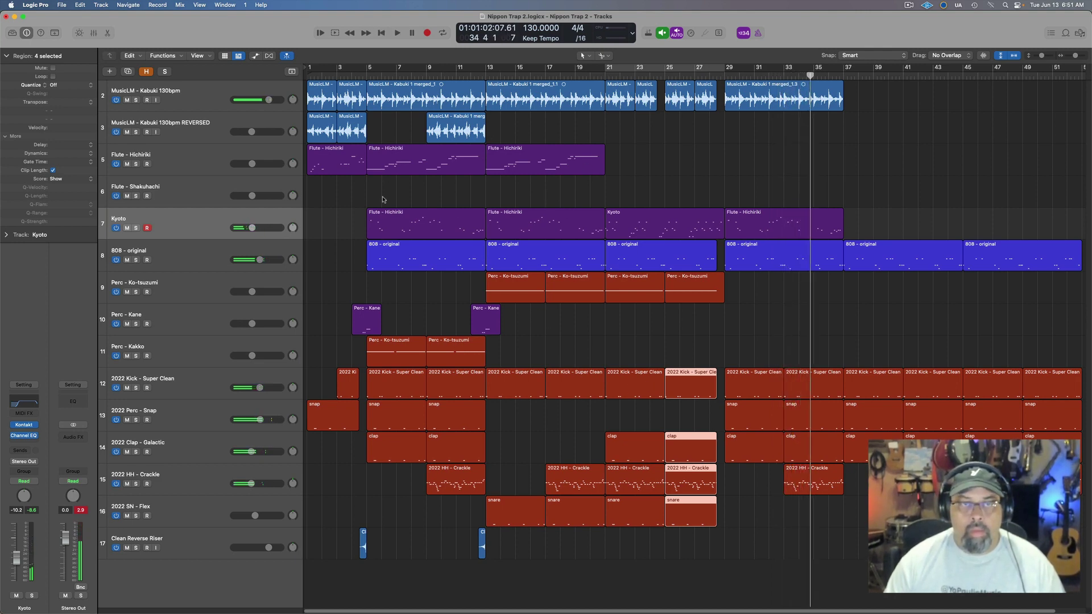
Copy the flute, Kyoto, Kabuki and reversed Kabuki regions from bars 1–21 to bars 33–53, and briefly play them back
{"action": "left_click_drag", "start_coordinate": [352, 230], "coordinate": [600, 107]}
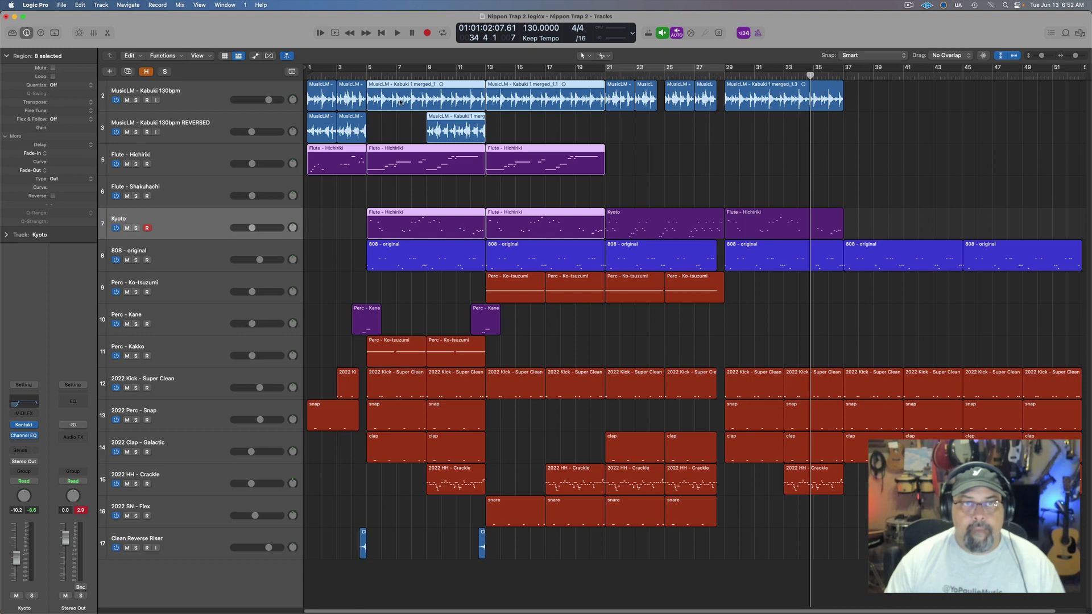
{"action": "left_click_drag", "start_coordinate": [400, 103], "coordinate": [876, 96]}
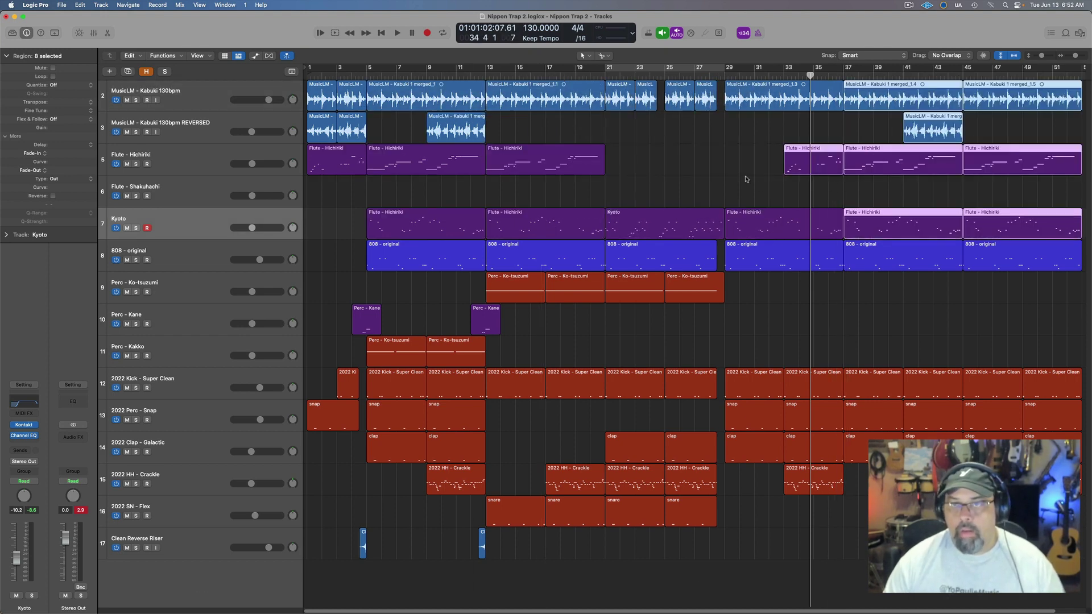
{"action": "key", "text": "space"}
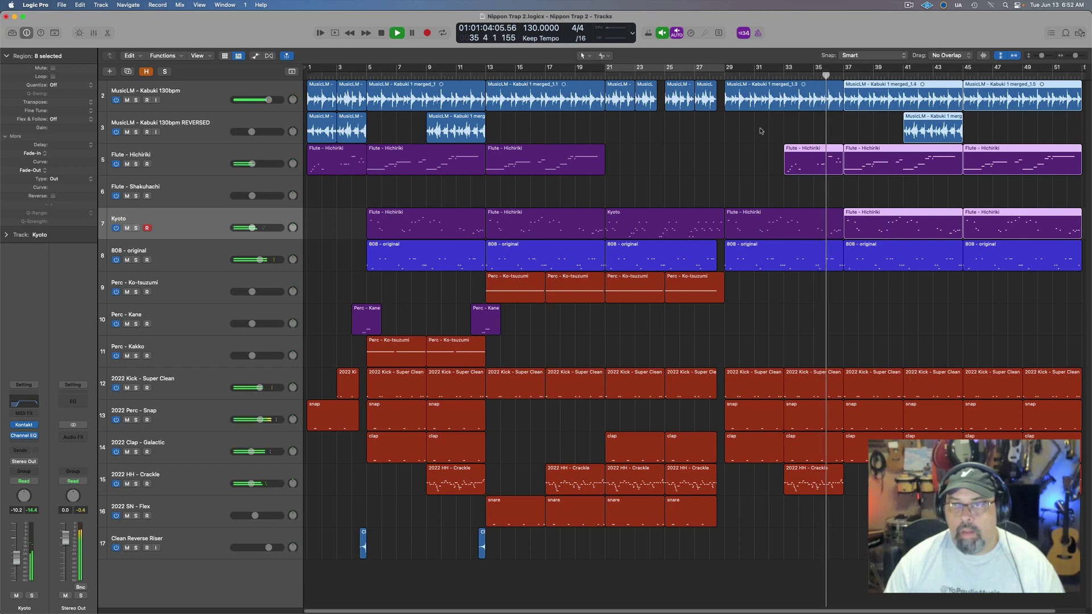
{"action": "key", "text": "space"}
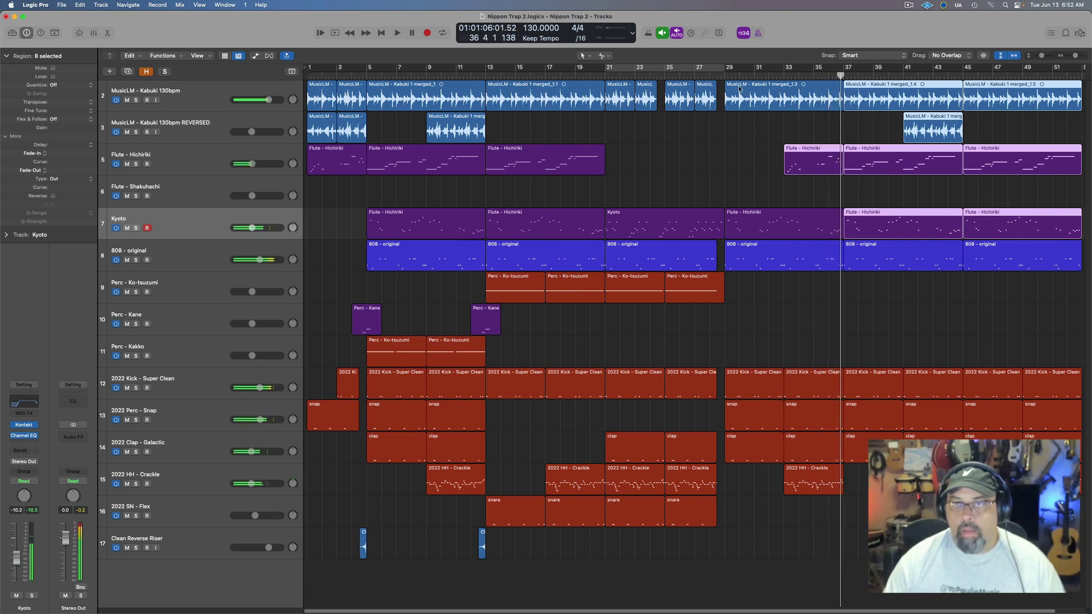
Play from around bar 26 and copy the four 2022 SN - Flex snare regions so the copies begin at bar 37
{"action": "left_click", "coordinate": [687, 77]}
{"action": "key", "text": "space"}
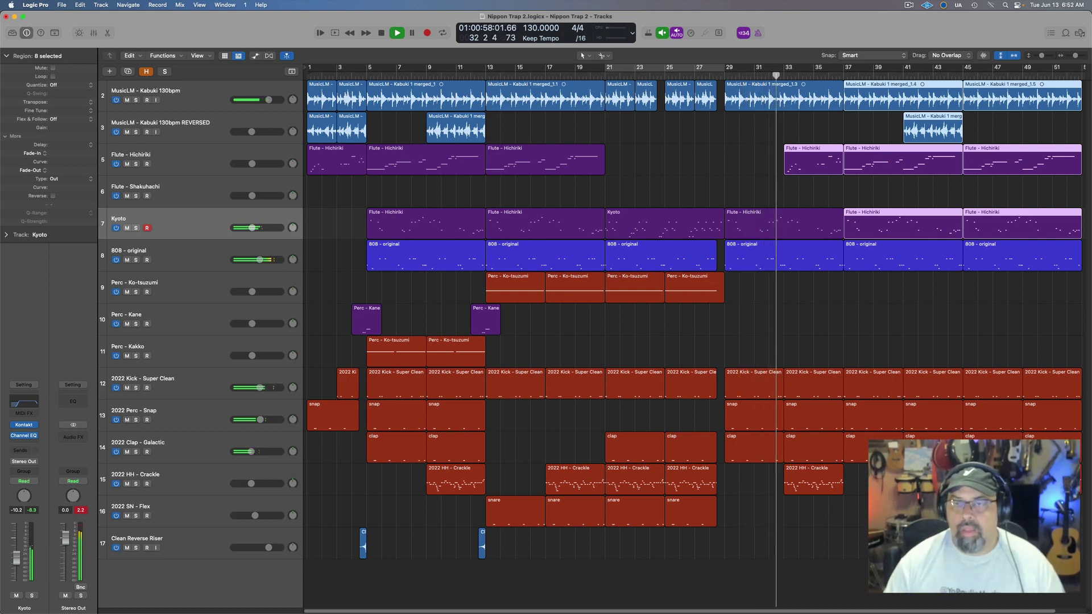
{"action": "left_click", "coordinate": [716, 533]}
{"action": "left_click_drag", "start_coordinate": [726, 540], "coordinate": [892, 518]}
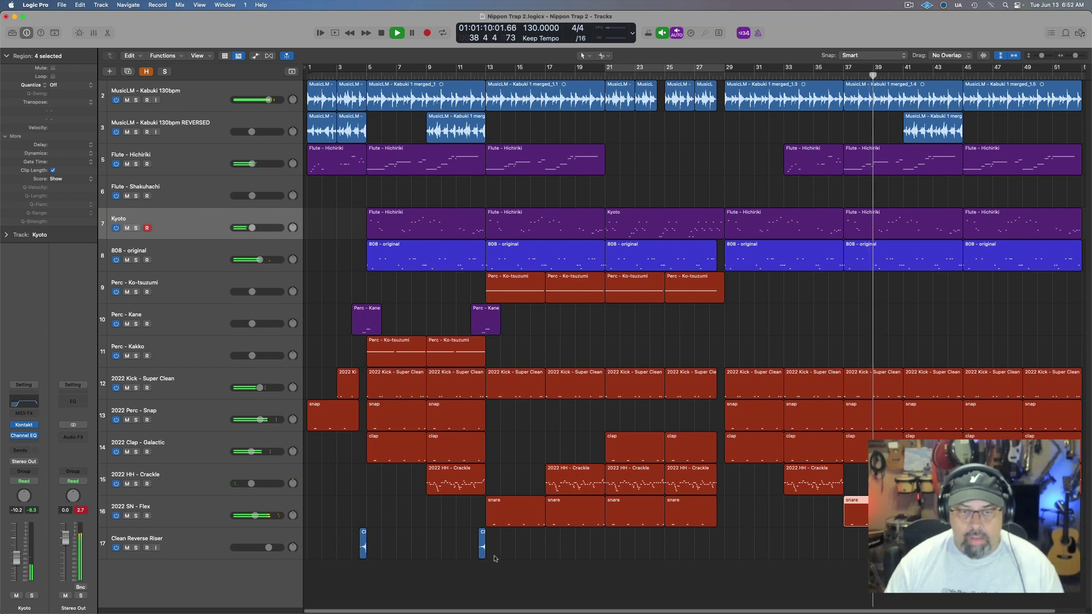
Copy the Clean Reverse Riser region to just before bars 37 and 53, and fit the whole arrangement in view
{"action": "left_click_drag", "start_coordinate": [483, 547], "coordinate": [840, 552]}
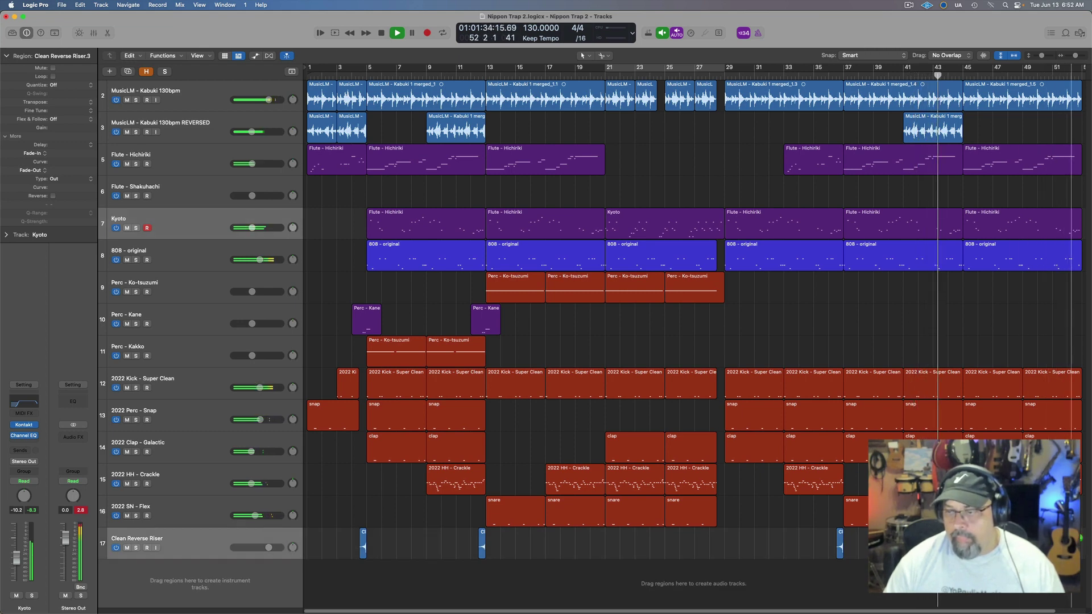
{"action": "left_click_drag", "start_coordinate": [1068, 544], "coordinate": [1068, 544]}
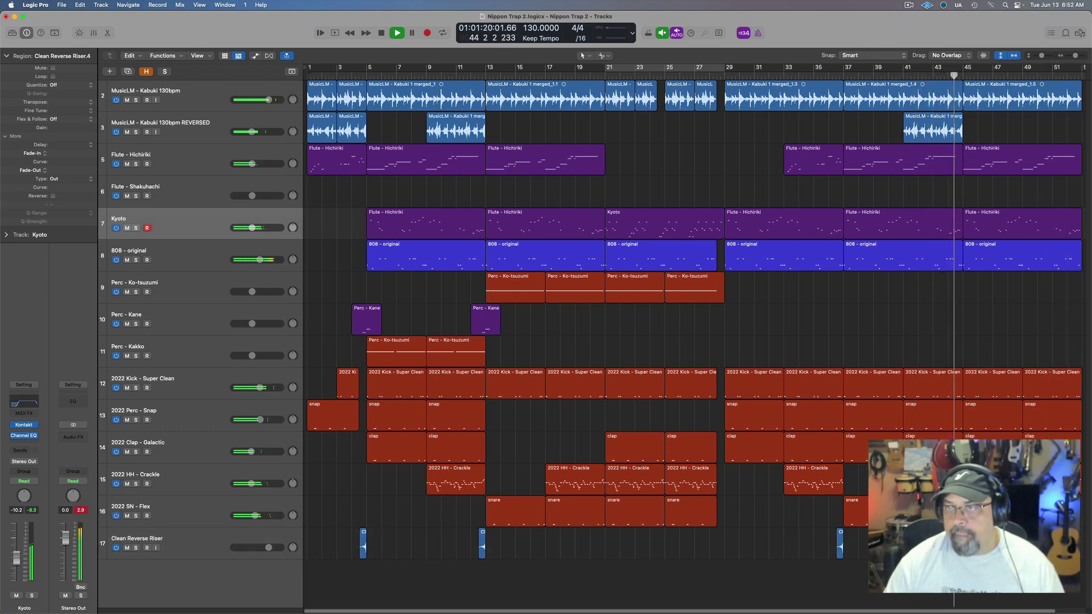
{"action": "scroll", "coordinate": [957, 612], "scroll_direction": "right", "scroll_amount": 2}
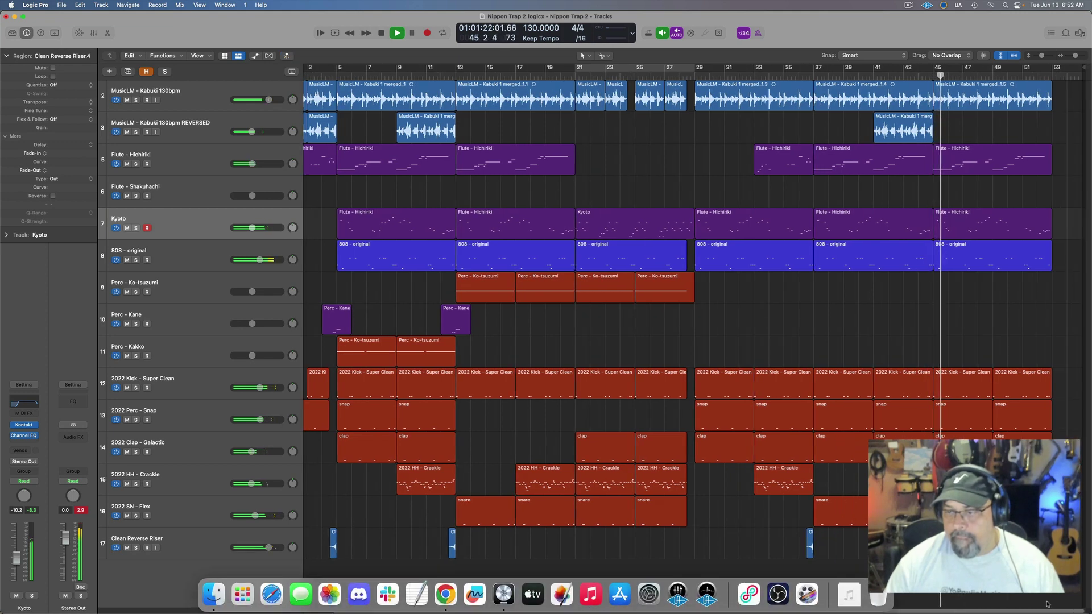
{"action": "scroll", "coordinate": [1027, 606], "scroll_direction": "left", "scroll_amount": 2}
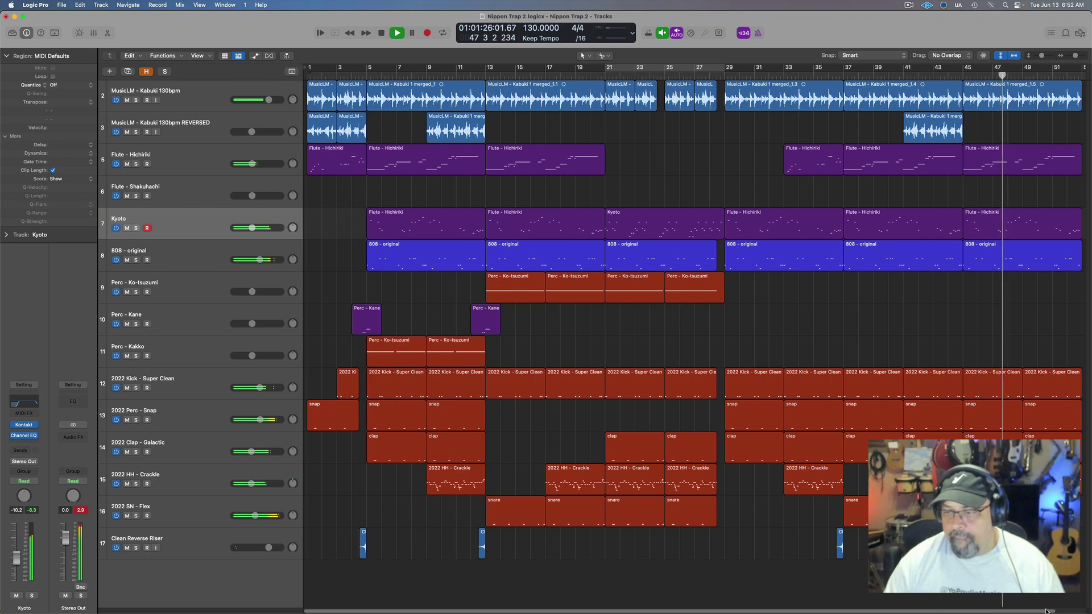
{"action": "left_click_drag", "start_coordinate": [1046, 611], "coordinate": [1081, 609]}
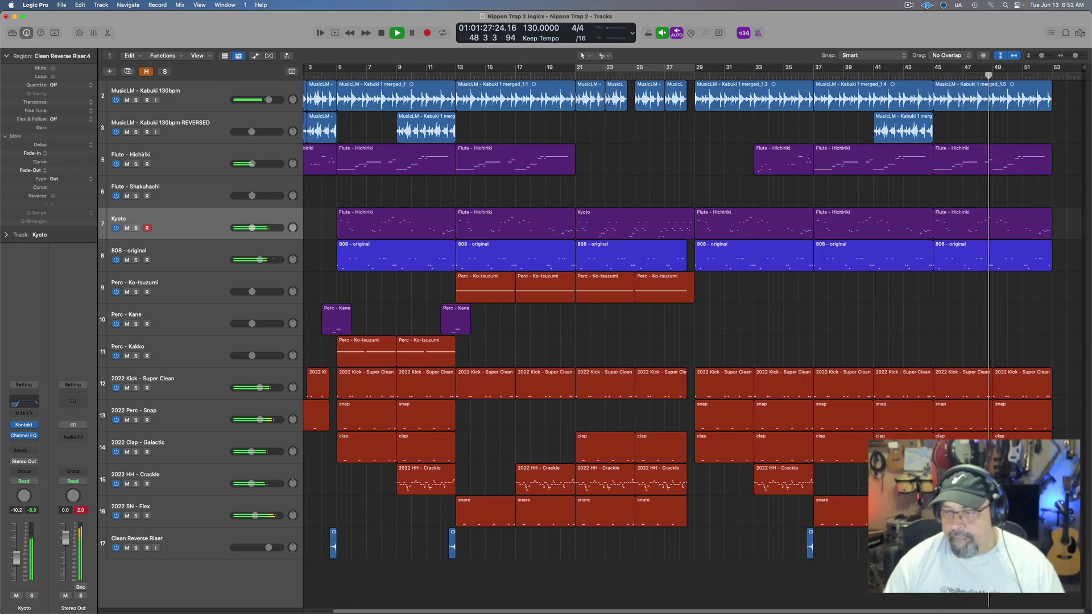
{"action": "scroll", "coordinate": [596, 336], "scroll_direction": "left", "scroll_amount": 2}
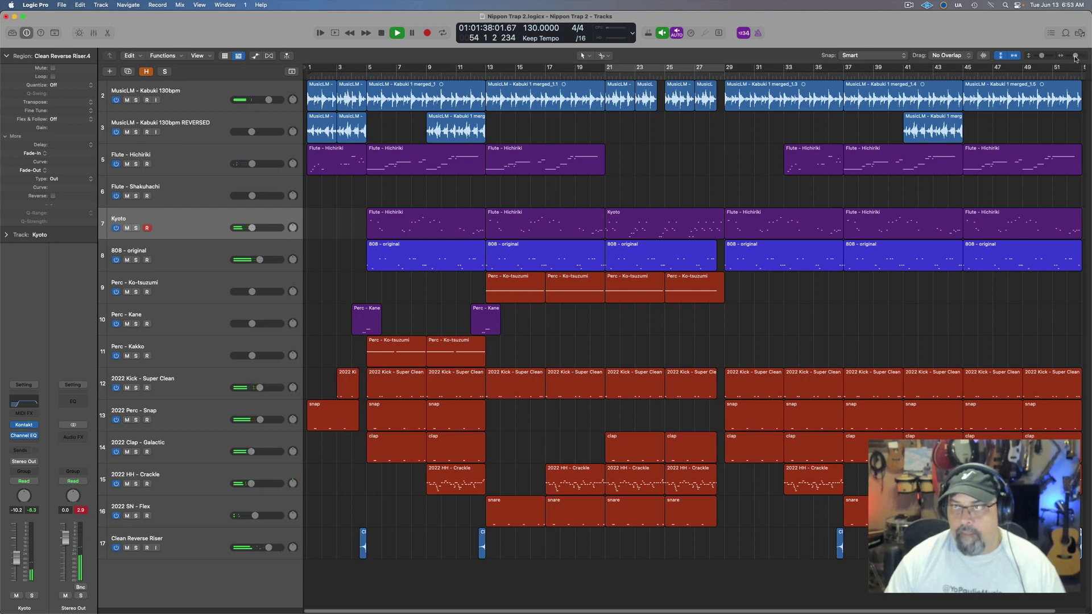
{"action": "mouse_move", "coordinate": [1076, 59]}
{"action": "left_mouse_down"}
{"action": "mouse_move", "coordinate": [1057, 64]}
{"action": "mouse_move", "coordinate": [1065, 58]}
{"action": "left_mouse_up"}
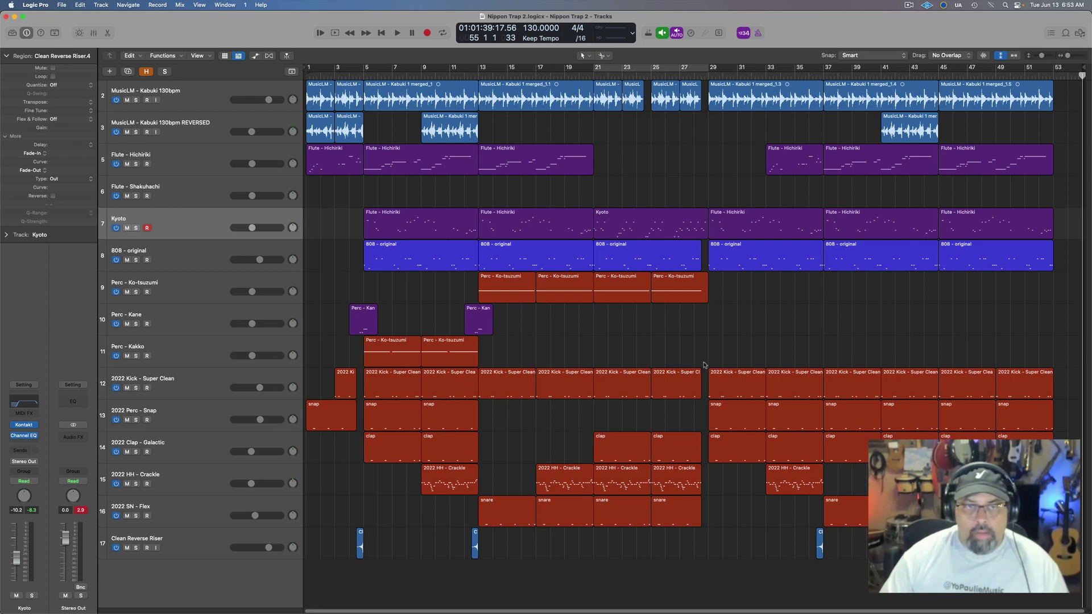
Copy the Perc - Kane regions along their track to bars 28, 36, 44 and 52
{"action": "left_click", "coordinate": [359, 324]}
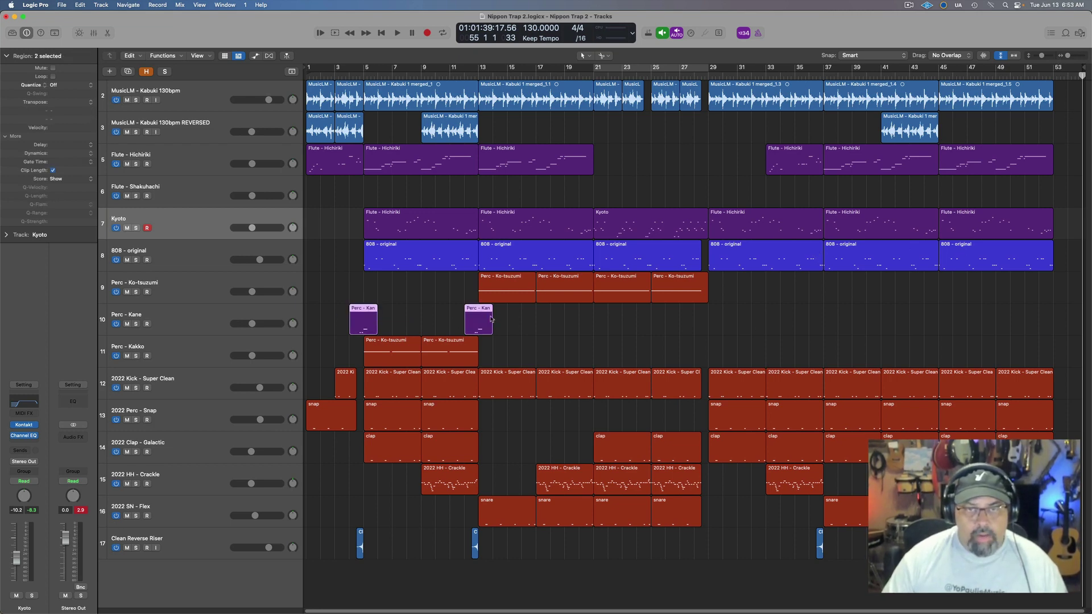
{"action": "left_click_drag", "start_coordinate": [475, 320], "coordinate": [1053, 319]}
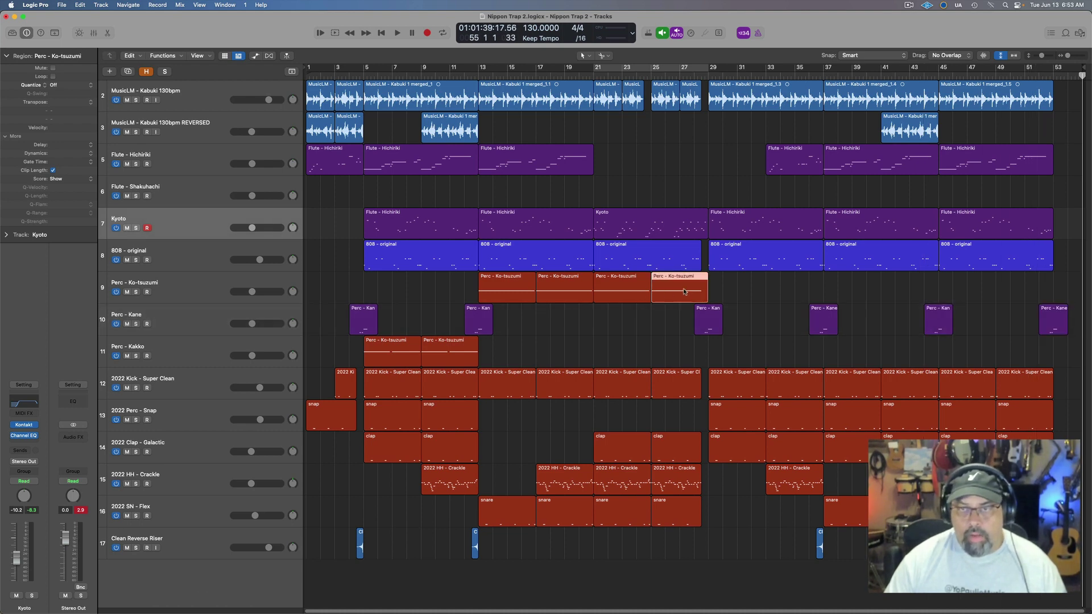
Copy the two Perc - Ko-tsuzumi regions from bars 21–29 to bar 37 and listen from there
{"action": "left_click_drag", "start_coordinate": [626, 289], "coordinate": [854, 288]}
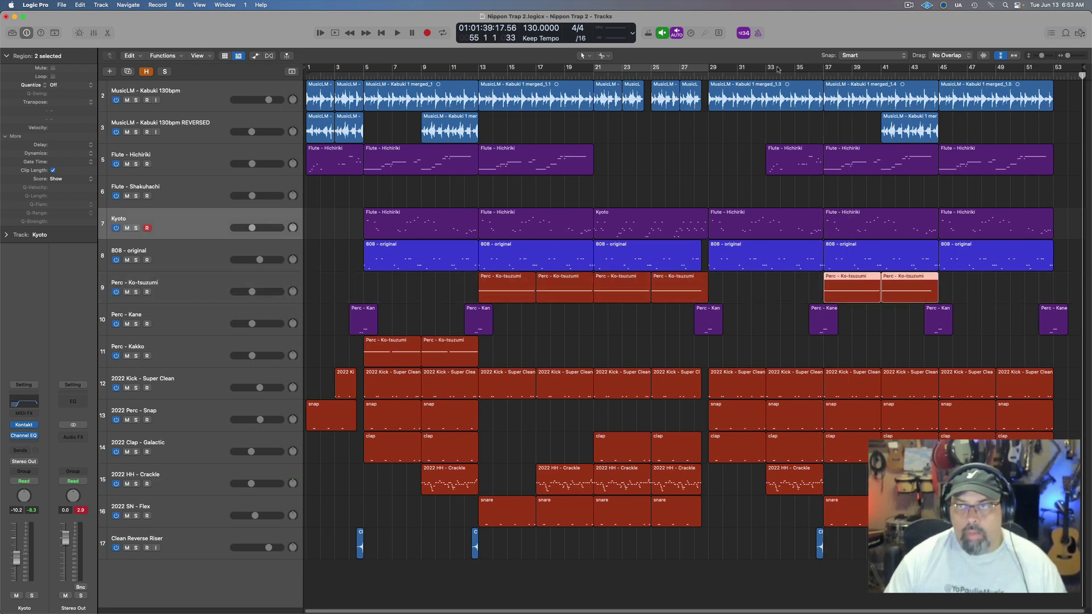
{"action": "left_click", "coordinate": [826, 70]}
{"action": "key", "text": "space"}
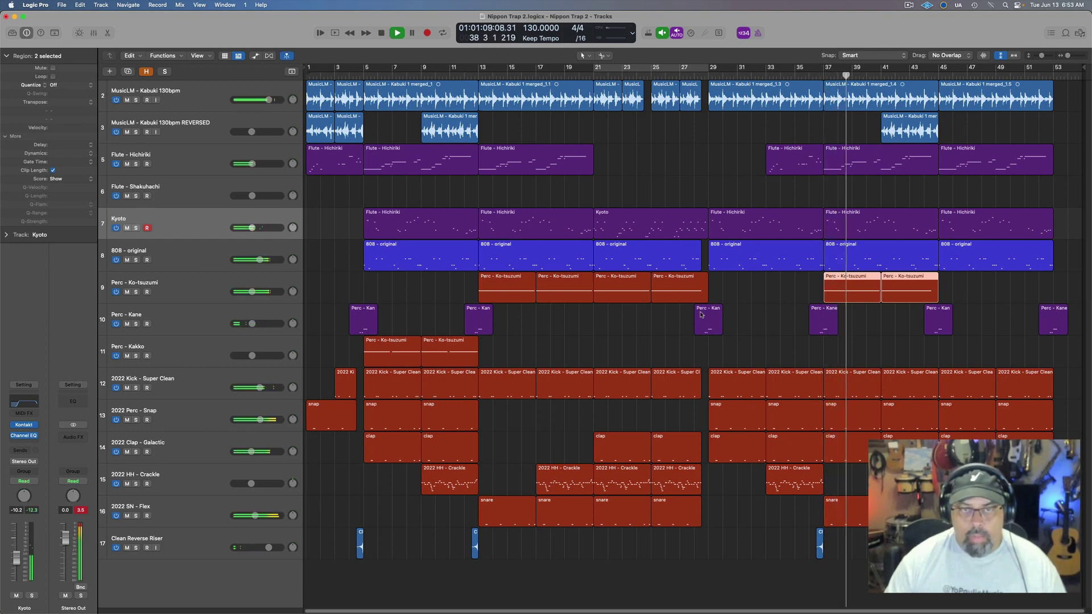
{"action": "key", "text": "space"}
Listen to the Perc - Kakko track from bar 5, first soloed and then with the full mix
{"action": "left_click", "coordinate": [456, 349]}
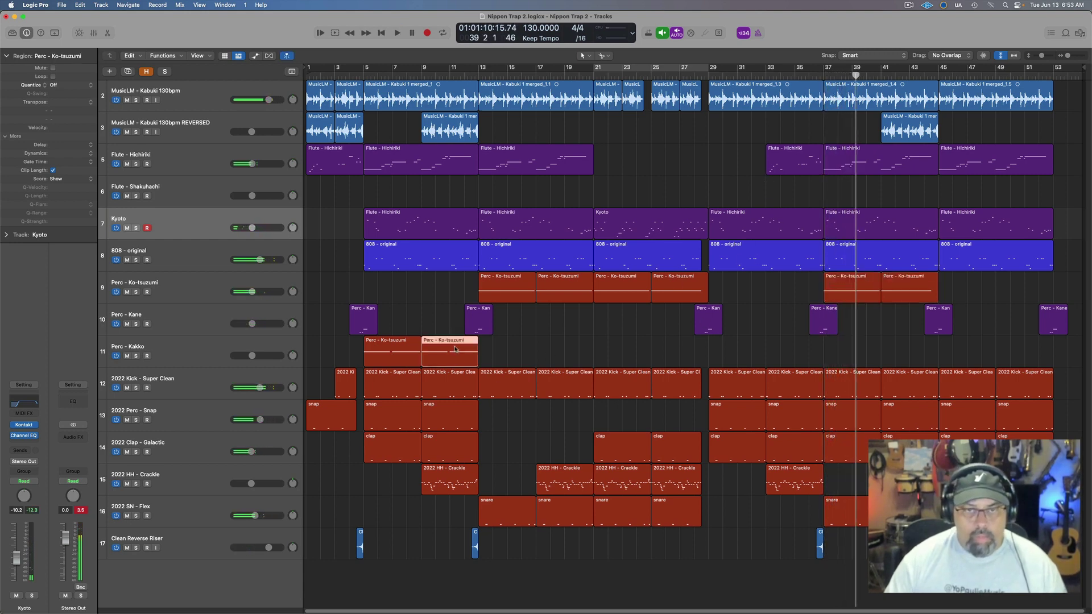
{"action": "left_click", "coordinate": [136, 356]}
{"action": "left_click", "coordinate": [362, 74]}
{"action": "key", "text": "space"}
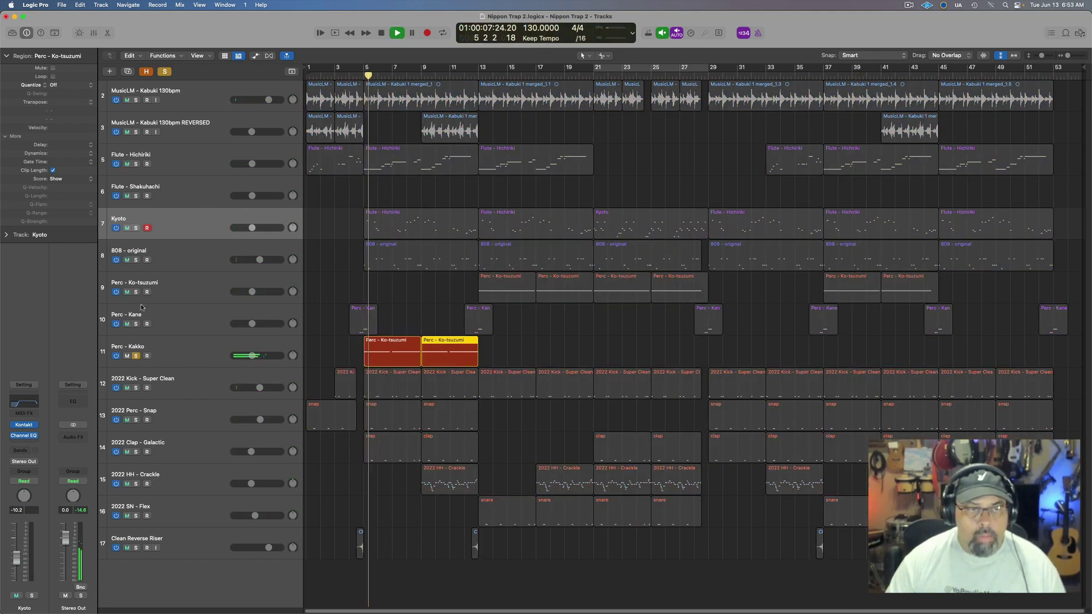
{"action": "left_click", "coordinate": [136, 356]}
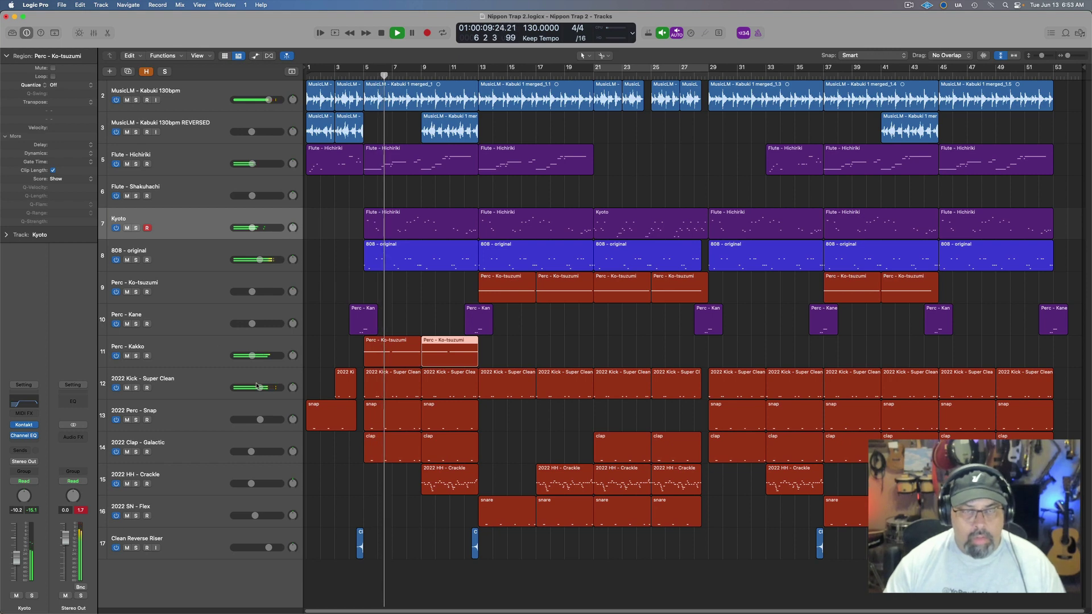
{"action": "key", "text": "space"}
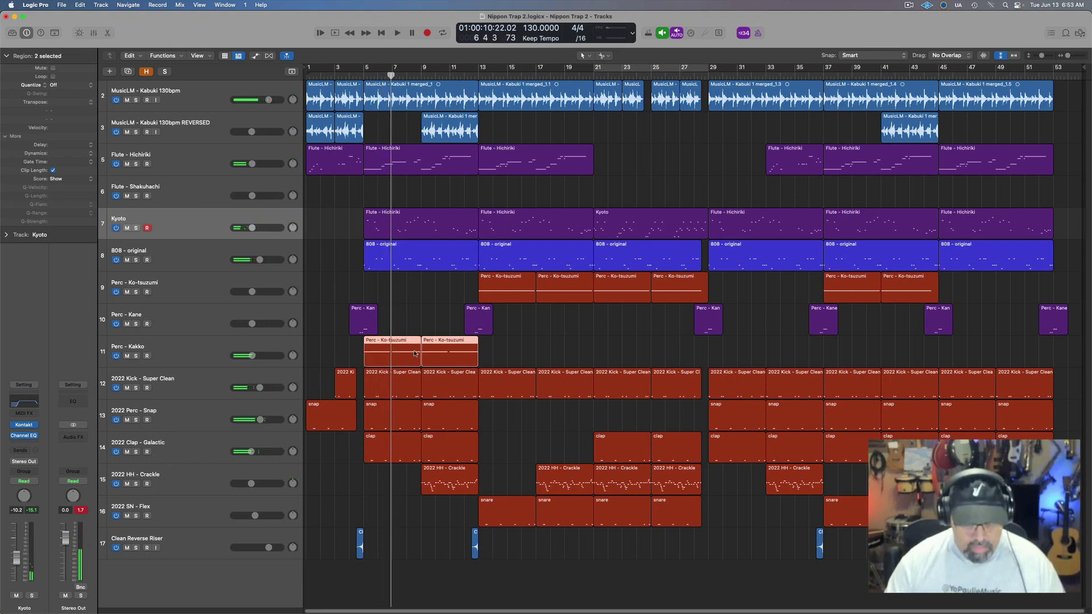
Repeat the two Perc - Kakko regions five times up to bar 53, and delete the copies between bars 25 and 37
{"action": "key", "text": "super+r"}
{"action": "key", "text": "super+r"}
{"action": "key", "text": "super+r"}
{"action": "key", "text": "super+r"}
{"action": "key", "text": "super+r"}
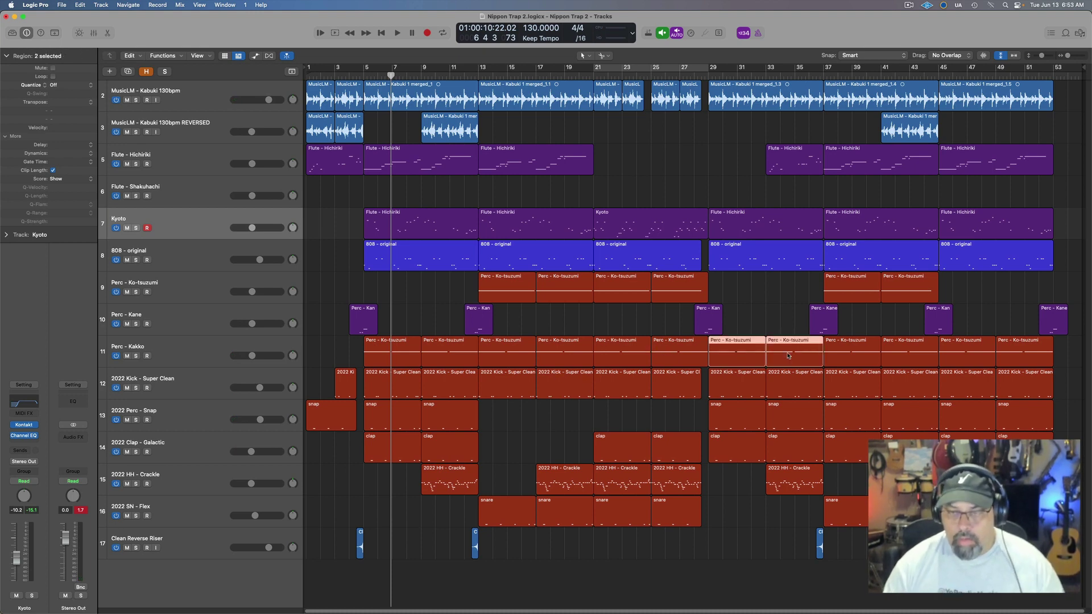
{"action": "key", "text": "Delete"}
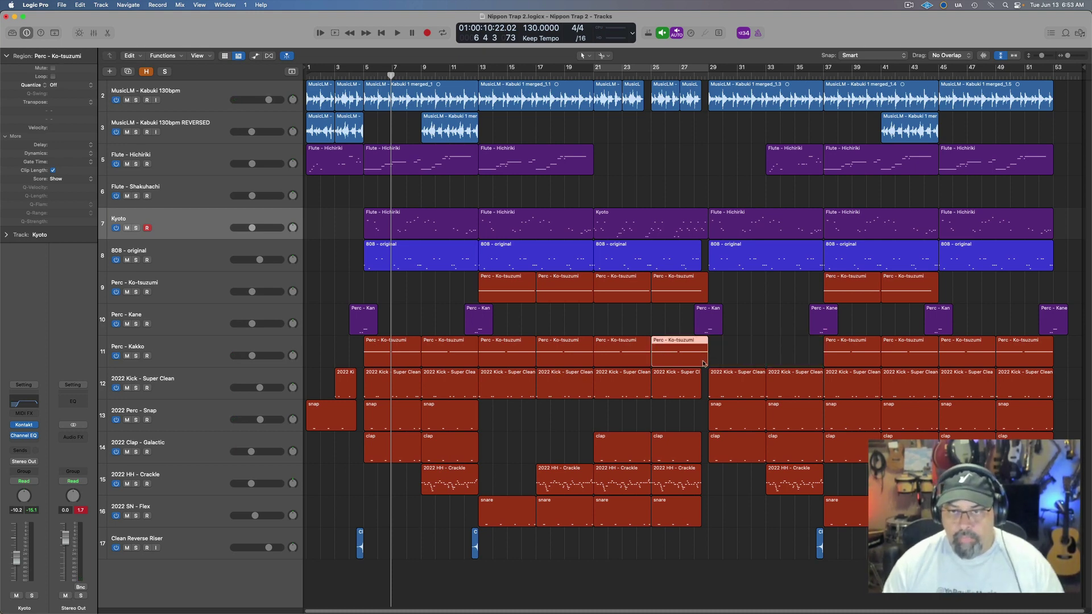
{"action": "key", "text": "Delete"}
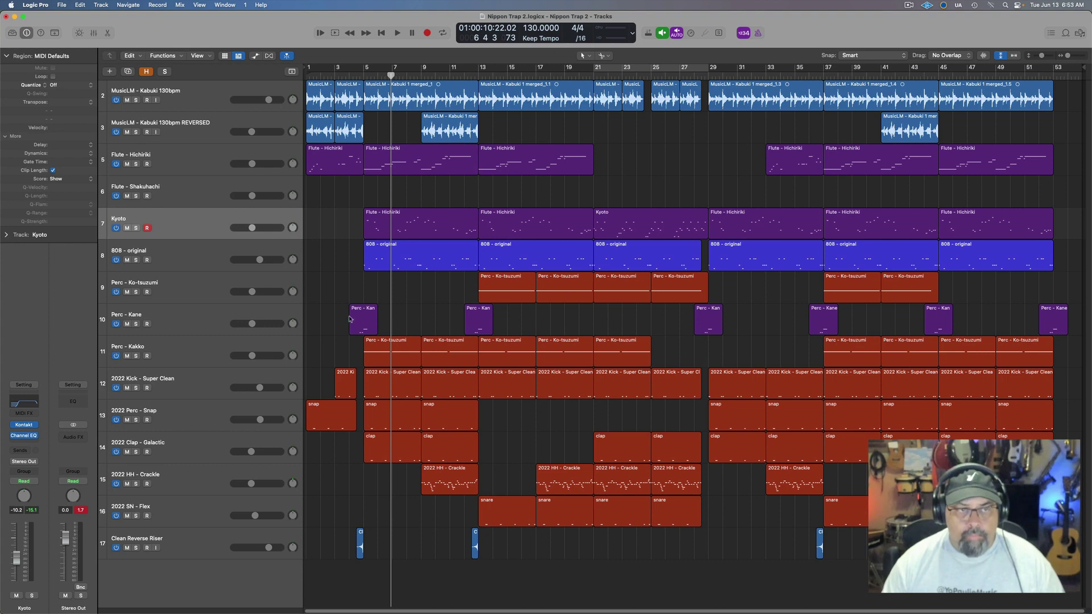
Recolor all the regions on the Perc - Kane track red
{"action": "left_click", "coordinate": [209, 320]}
{"action": "key", "text": "alt+c"}
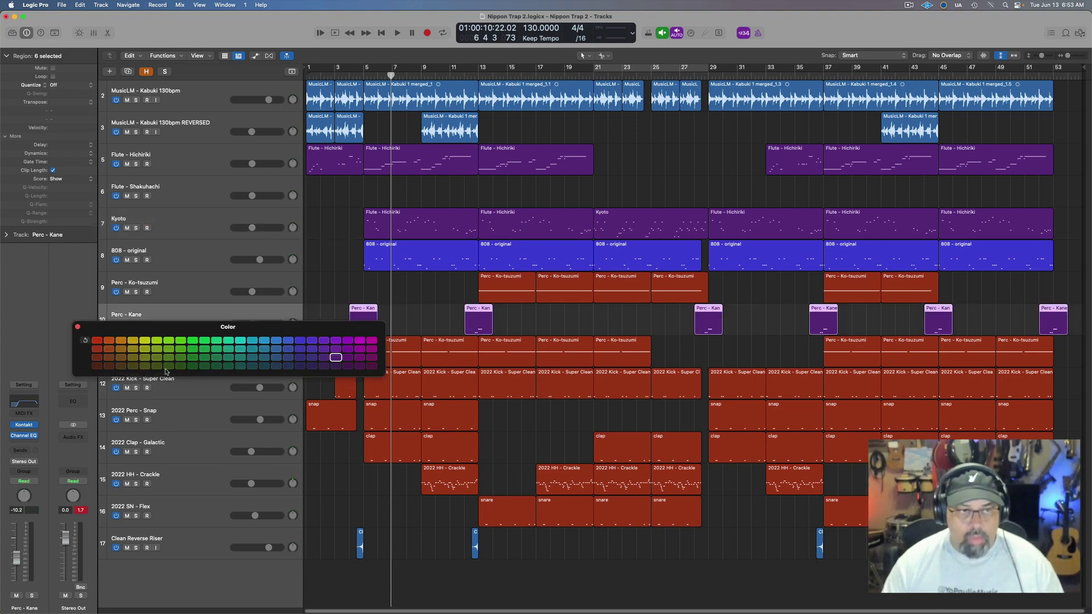
{"action": "left_click", "coordinate": [96, 342]}
{"action": "left_click", "coordinate": [77, 327]}
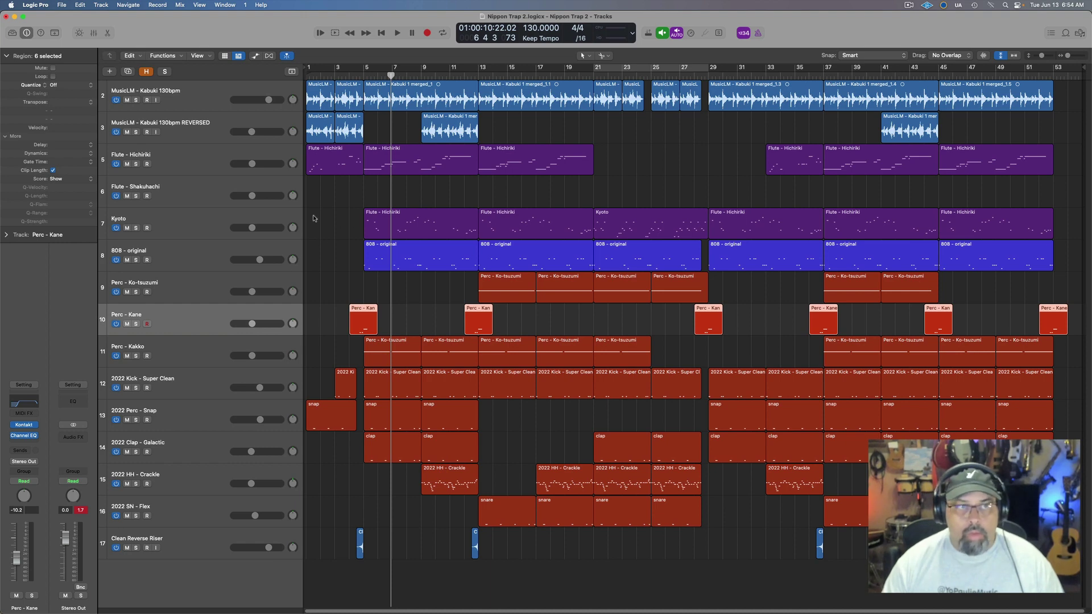
Copy the reversed Kabuki region from bar 41 to bar 49 and return the playhead to the start of the project
{"action": "left_click", "coordinate": [200, 195]}
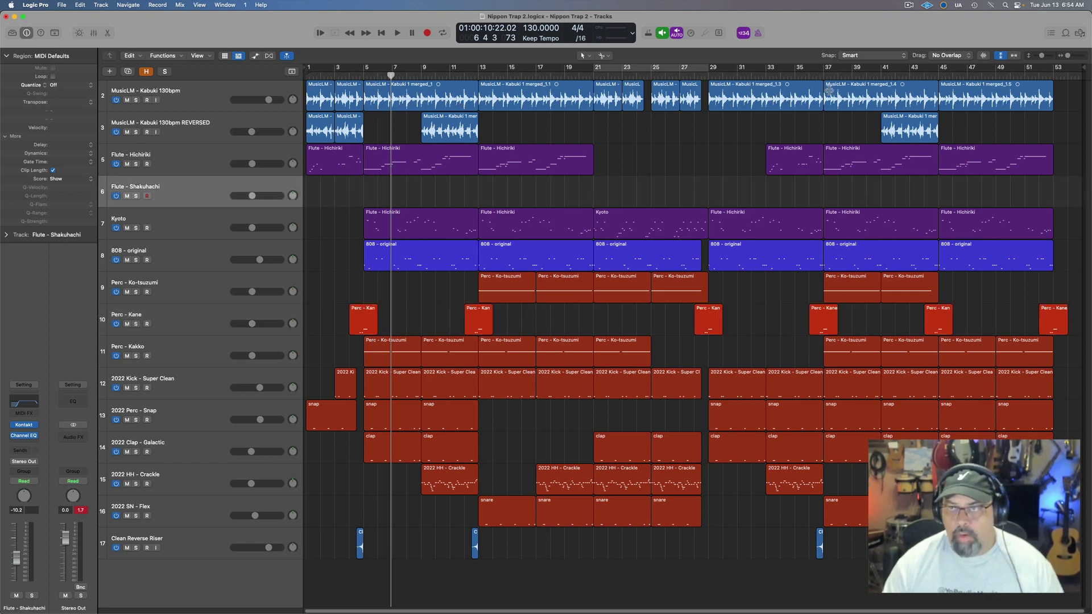
{"action": "left_click_drag", "start_coordinate": [909, 126], "coordinate": [1026, 122]}
{"action": "key", "text": "Return"}
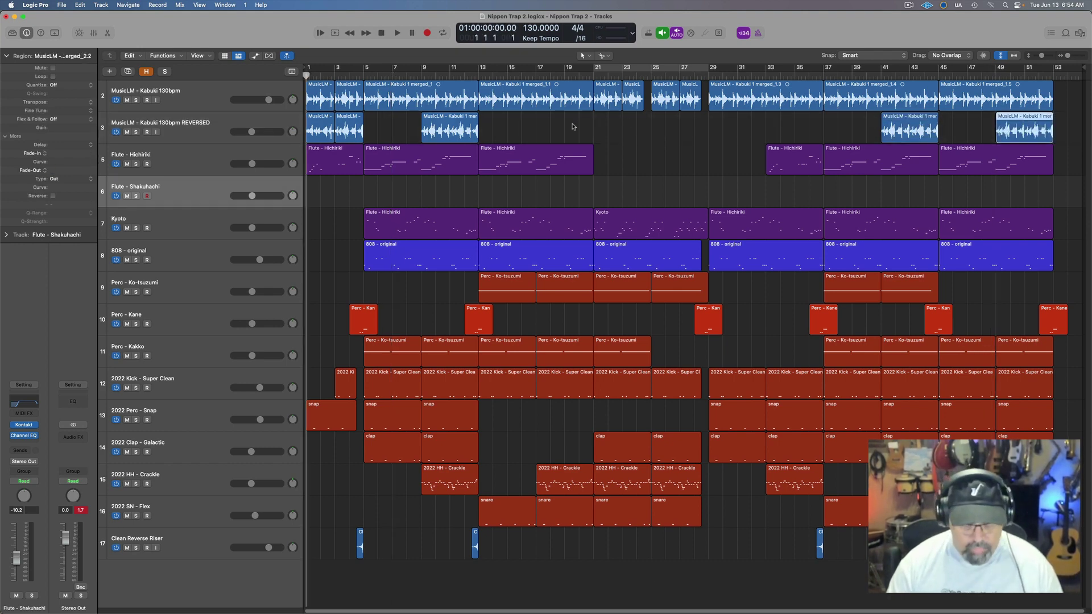
Shape the High Cut Frequency automation on the MusicLM - Kabuki 130bpm track to rise from a low frequency at bar 1 to 14400 Hz at bar 5
{"action": "key", "text": "space"}
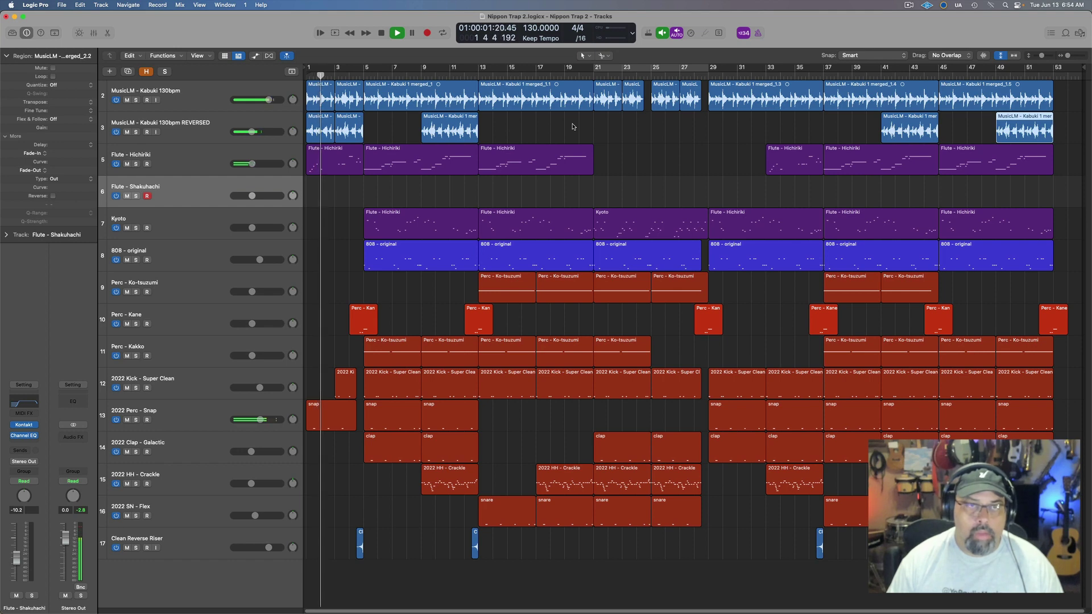
{"action": "key", "text": "a"}
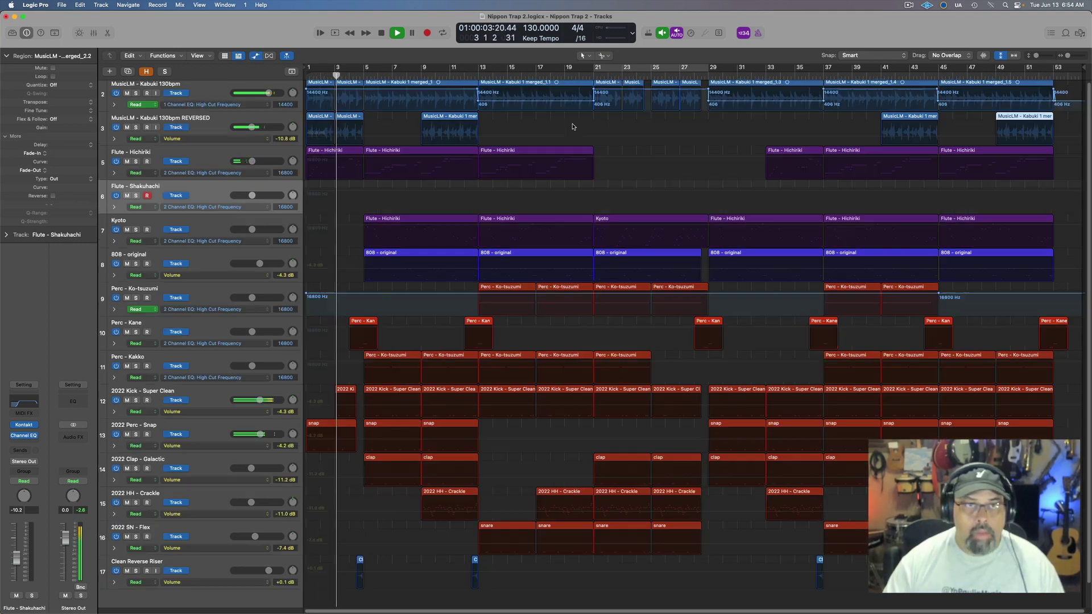
{"action": "key", "text": "space"}
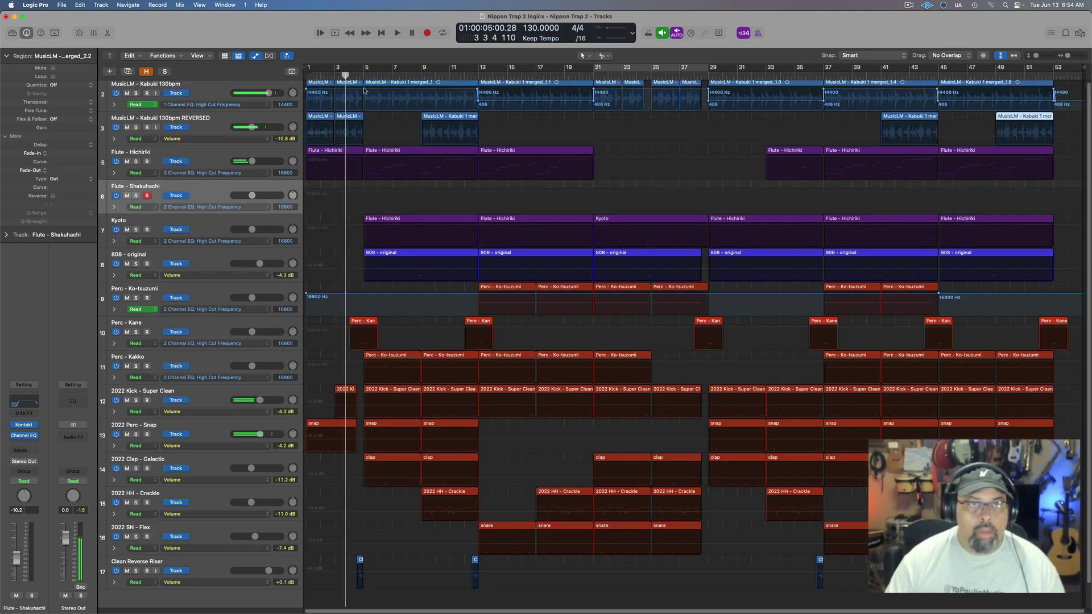
{"action": "left_click", "coordinate": [365, 90]}
{"action": "left_click_drag", "start_coordinate": [307, 89], "coordinate": [307, 92]}
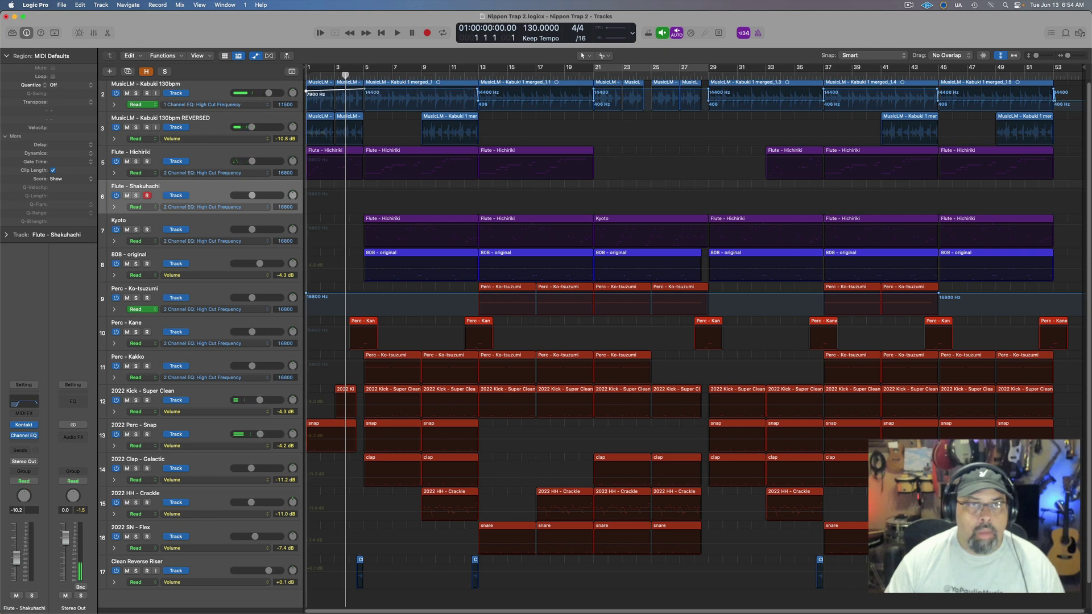
Show the Channel EQ High Cut Frequency automation on the reversed Kabuki track and ramp it up from a low frequency at bar 1 to bar 5
{"action": "left_click", "coordinate": [237, 140]}
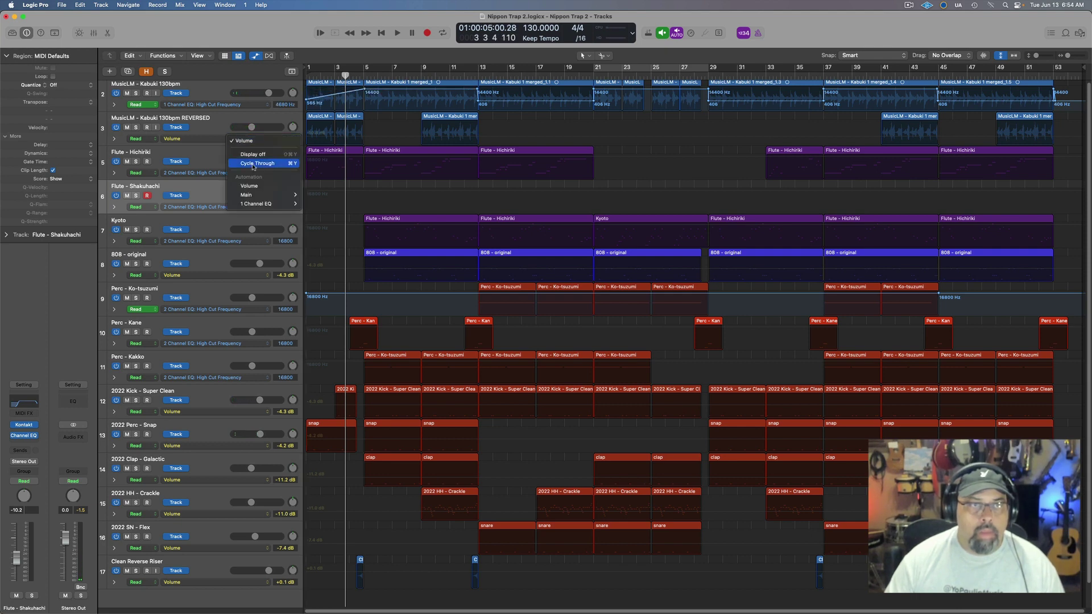
{"action": "mouse_move", "coordinate": [275, 206]}
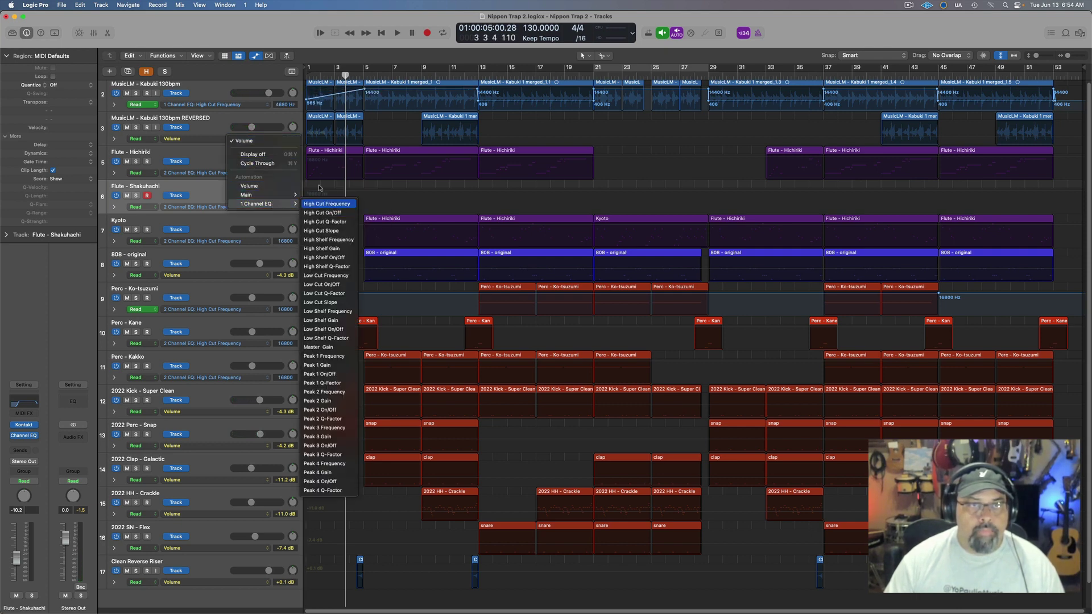
{"action": "left_click", "coordinate": [327, 203]}
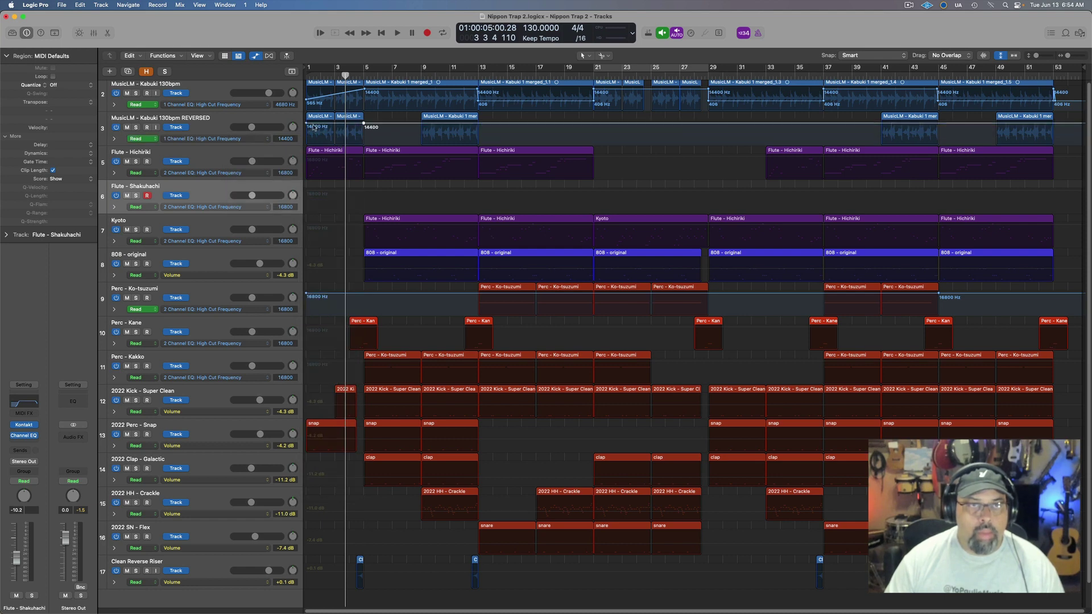
{"action": "left_click_drag", "start_coordinate": [307, 125], "coordinate": [307, 132]}
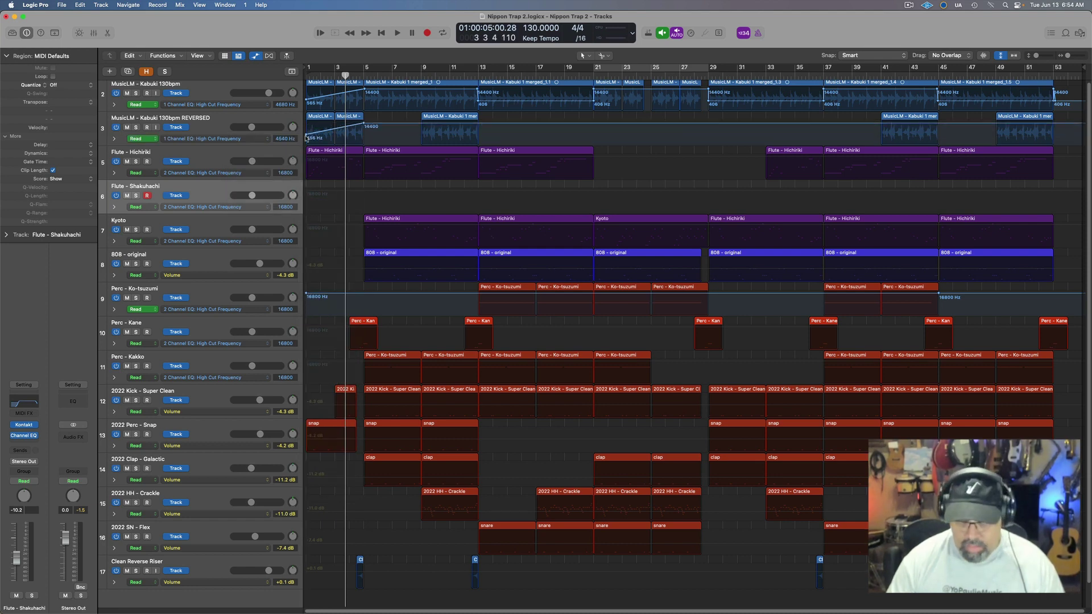
Play the project from the start, clear the High Cut Frequency automation from the Perc - Ko-tsuzumi track and hide the automation view
{"action": "key", "text": "Return"}
{"action": "key", "text": "space"}
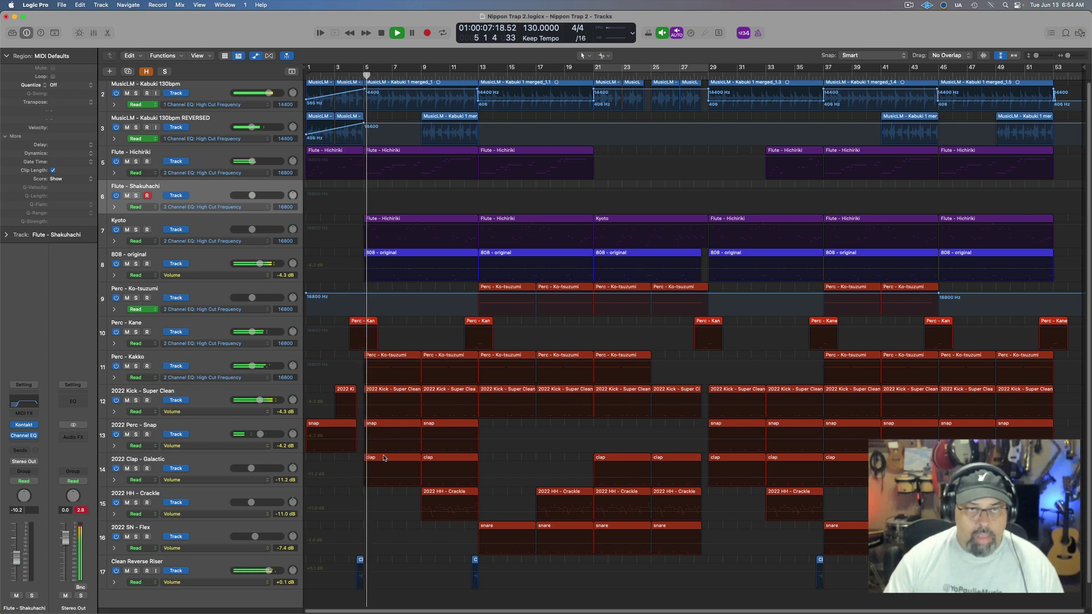
{"action": "key", "text": "a"}
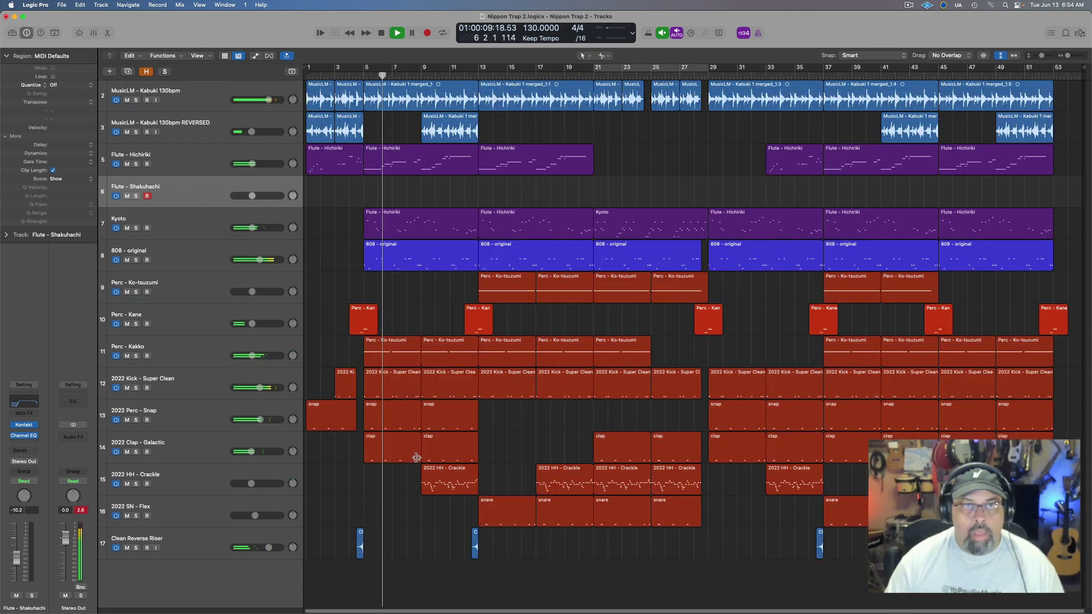
{"action": "key", "text": "a"}
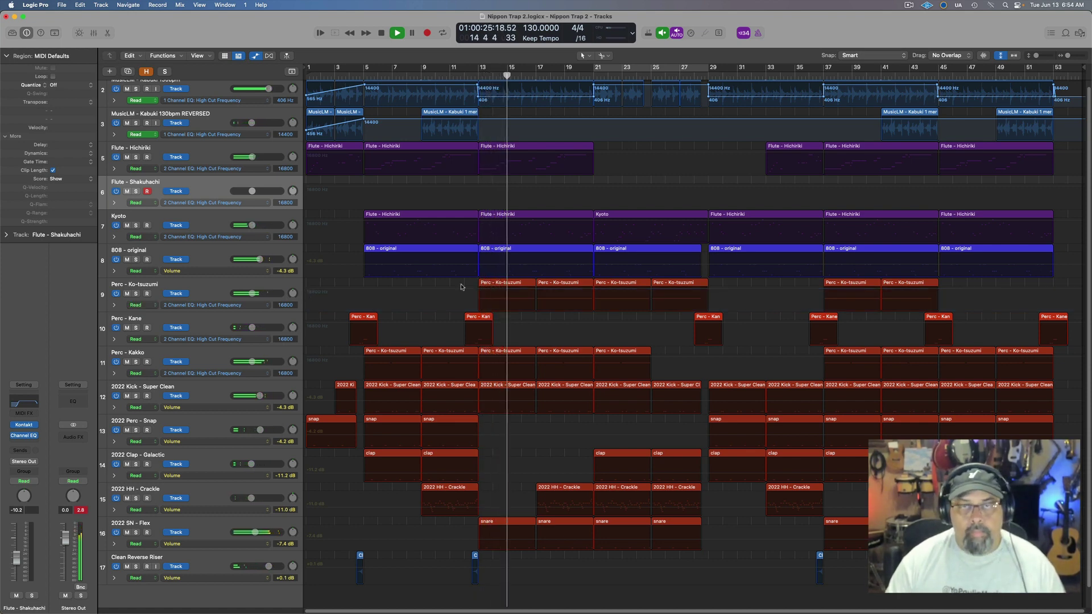
{"action": "key", "text": "a"}
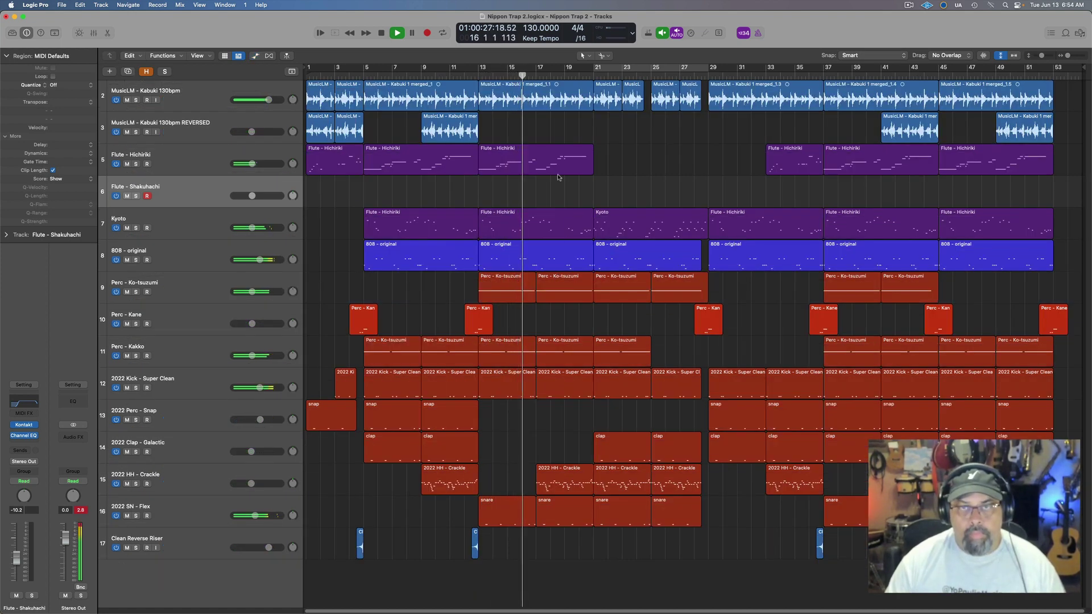
Try moving the Flute - Hichiriki region from bar 13 to bar 21, undo it, and delete the Kyoto track's region at bar 13
{"action": "left_click_drag", "start_coordinate": [557, 177], "coordinate": [660, 172]}
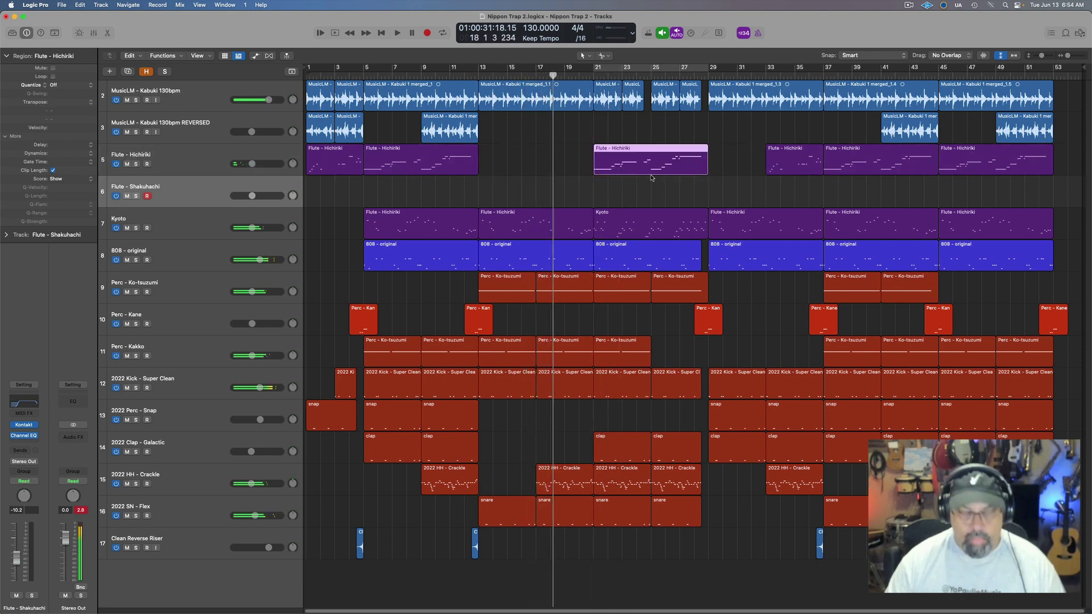
{"action": "key", "text": "super+z"}
{"action": "left_click", "coordinate": [523, 215]}
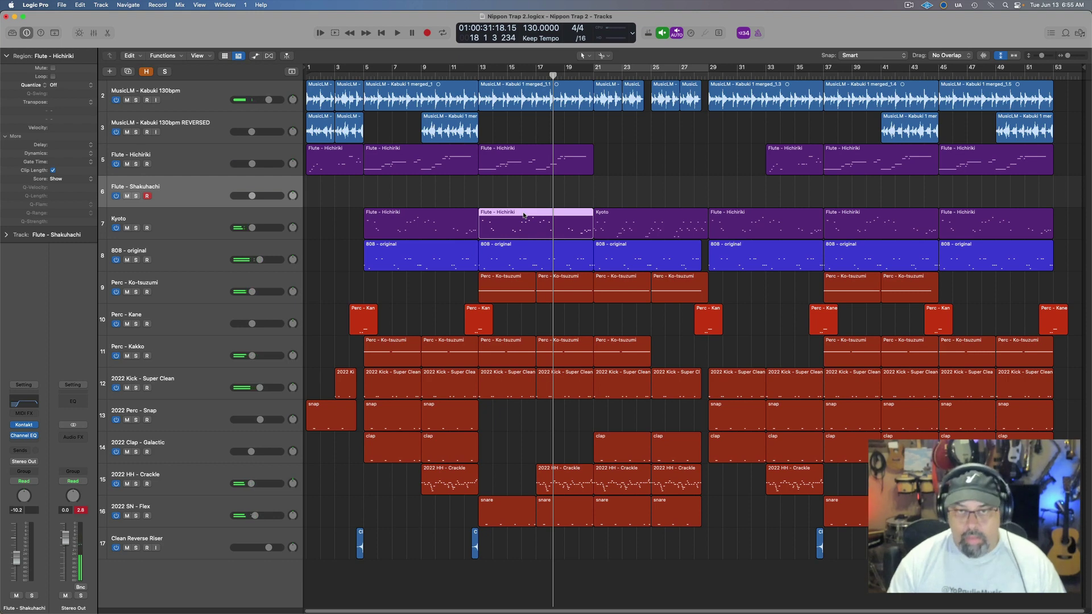
{"action": "key", "text": "Delete"}
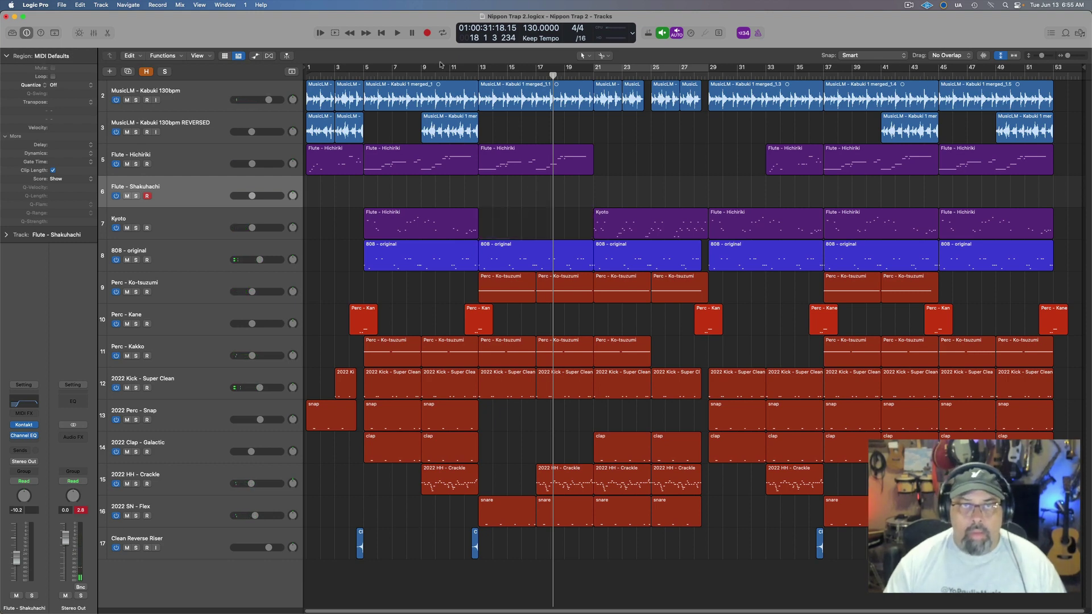
Copy the Flute - Hichiriki region at bar 13 onto the Flute - Shakuhachi track and listen to it from bar 13
{"action": "key", "text": "space"}
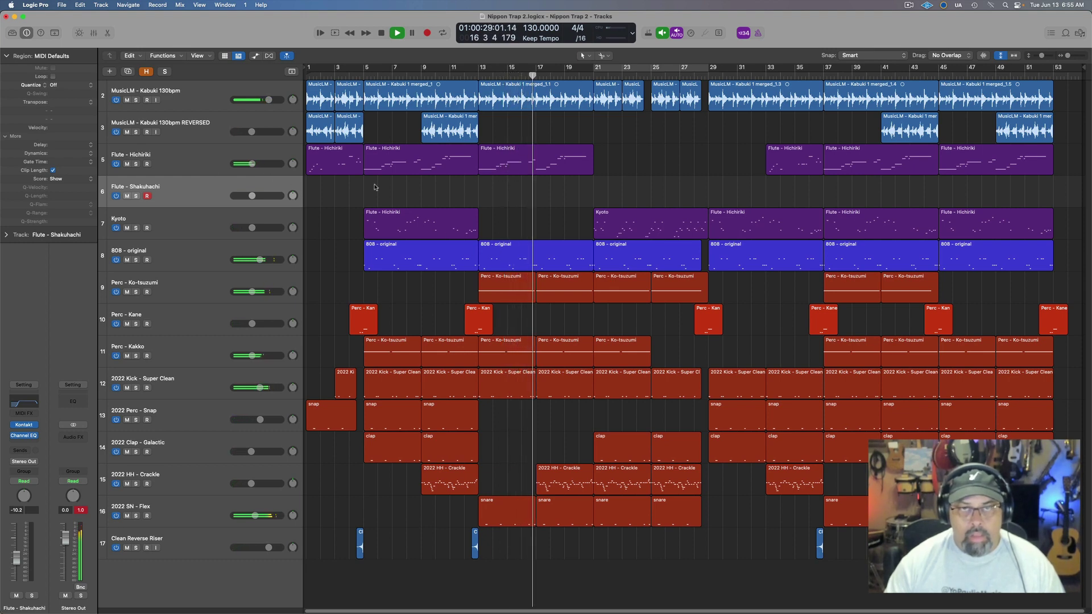
{"action": "key", "text": "space"}
{"action": "left_click_drag", "start_coordinate": [503, 172], "coordinate": [504, 181]}
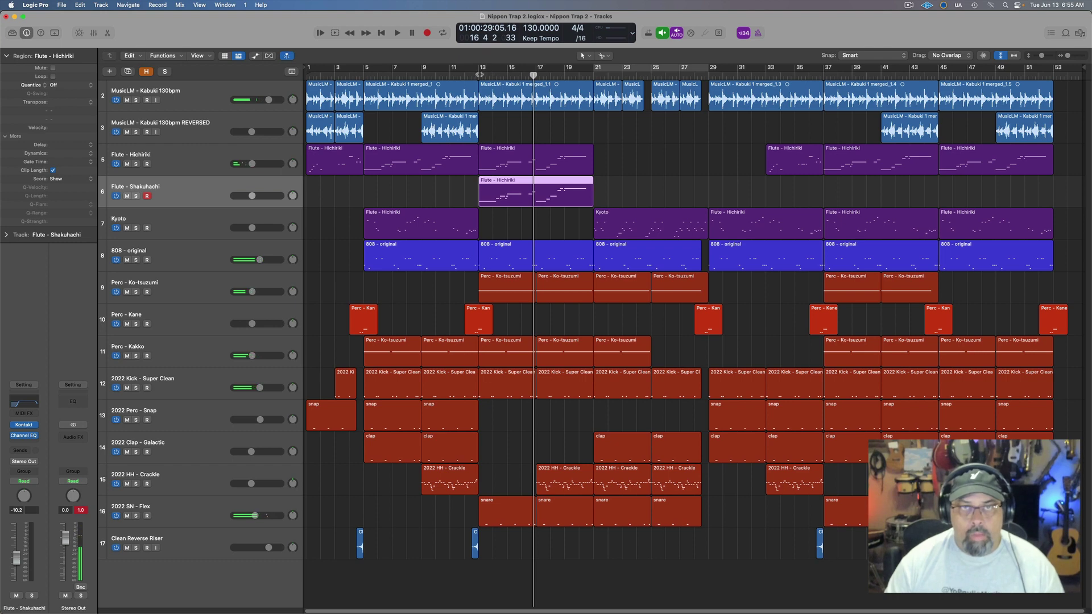
{"action": "left_click", "coordinate": [479, 74]}
{"action": "key", "text": "space"}
{"action": "left_click", "coordinate": [477, 74]}
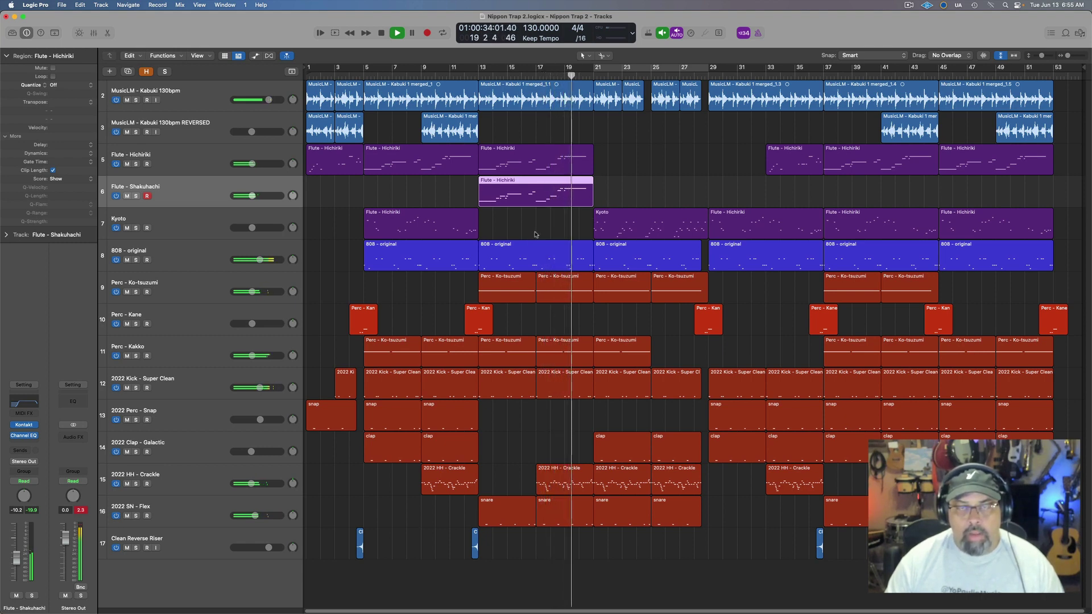
{"action": "key", "text": "space"}
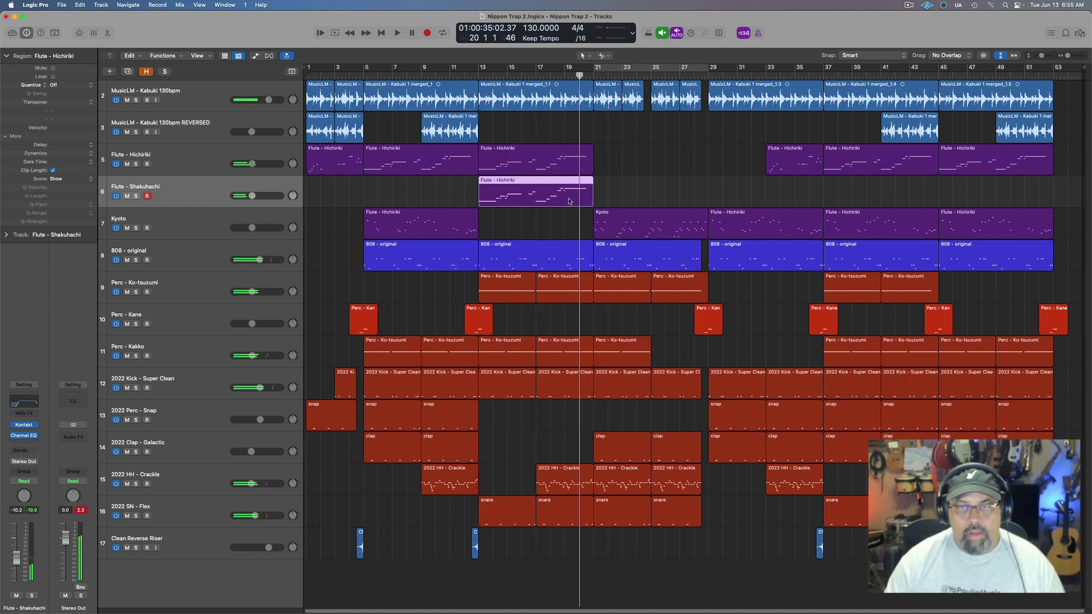
Open the Flute - Shakuhachi region in the Piano Roll and lower the velocity of seven of its louder notes to 66
{"action": "double_click", "coordinate": [570, 201]}
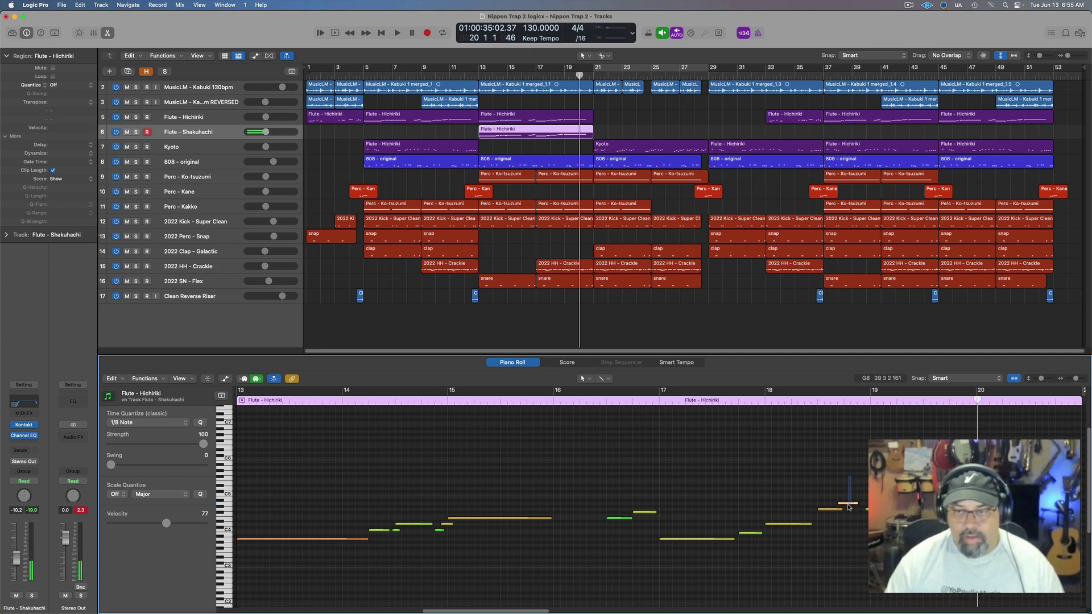
{"action": "left_click_drag", "start_coordinate": [805, 526], "coordinate": [788, 541]}
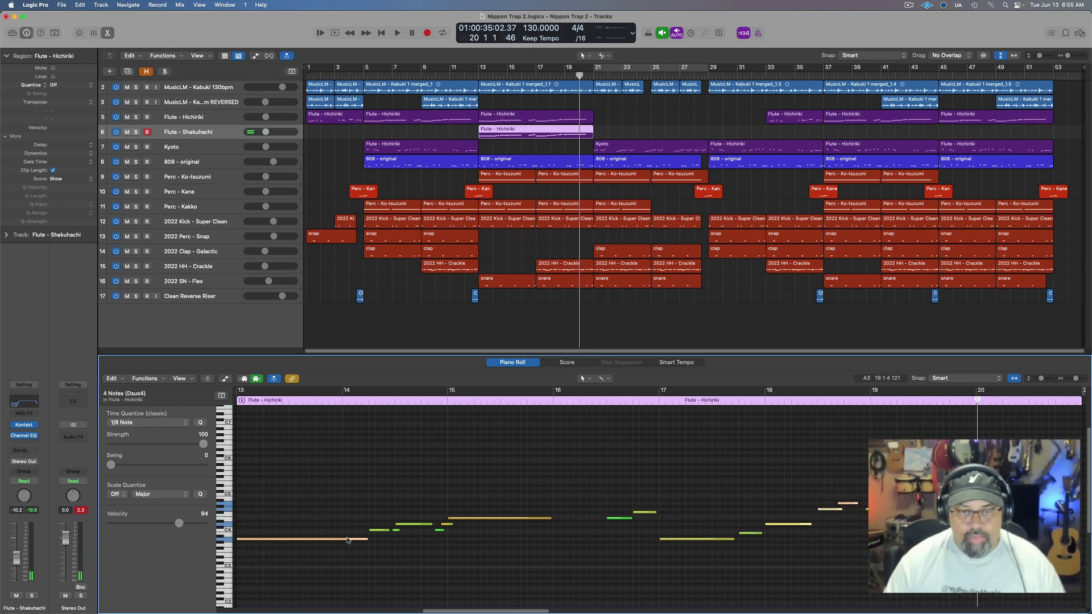
{"action": "left_click_drag", "start_coordinate": [446, 500], "coordinate": [506, 547]}
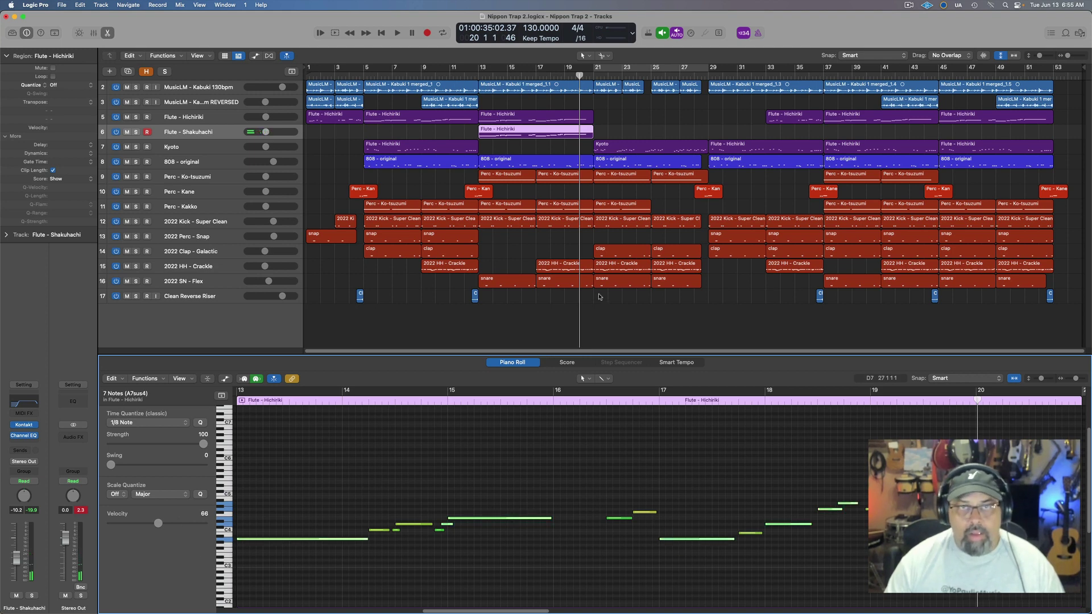
Play the softened Shakuhachi part from bar 13, briefly soloing its track to compare it with the full mix
{"action": "key", "text": "shift+space"}
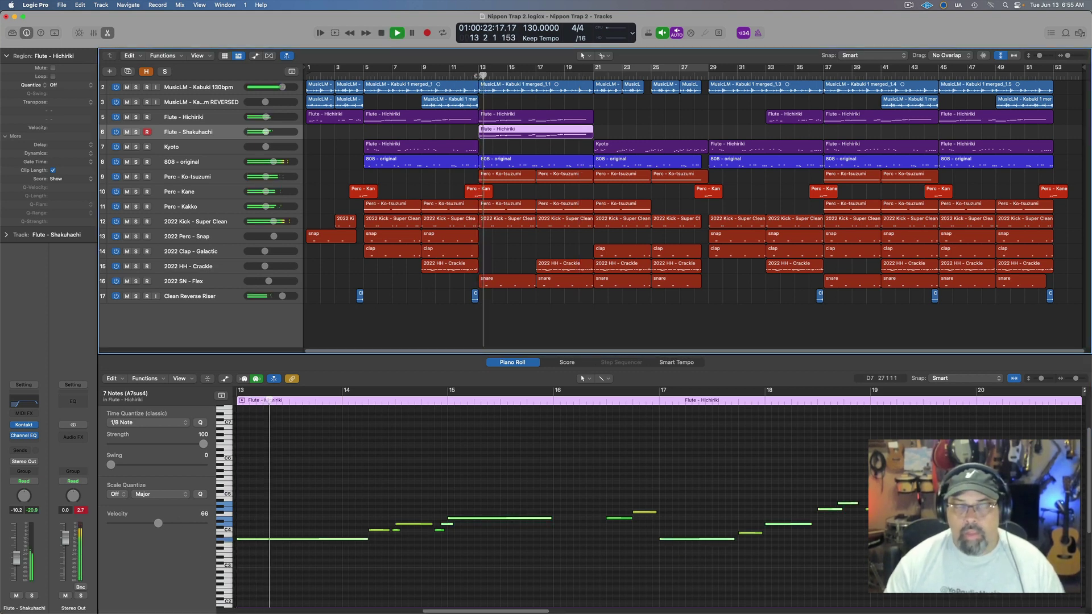
{"action": "left_click", "coordinate": [566, 422]}
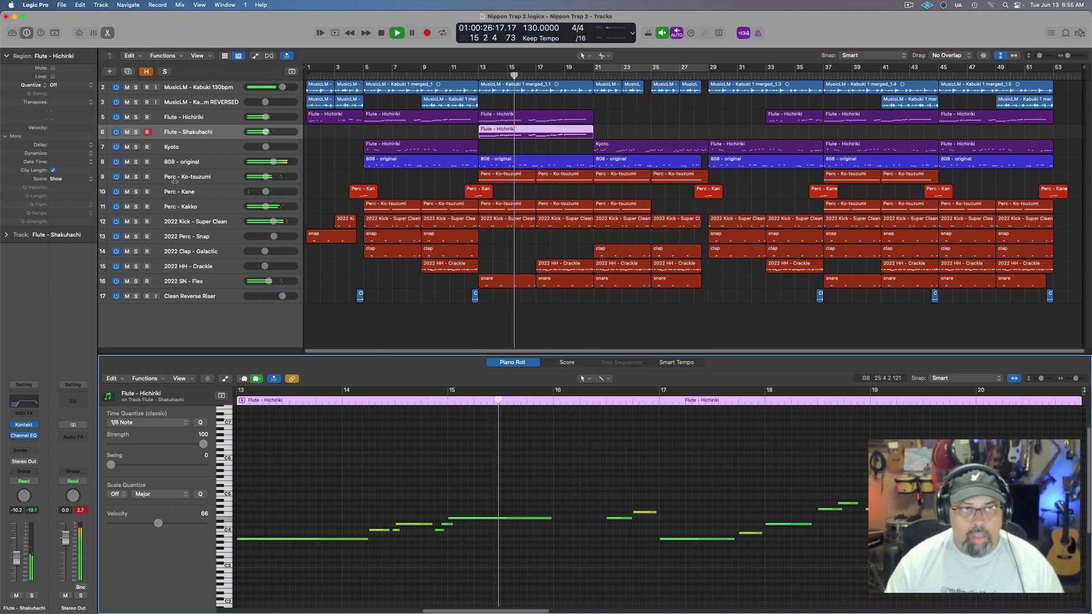
{"action": "left_click", "coordinate": [136, 132]}
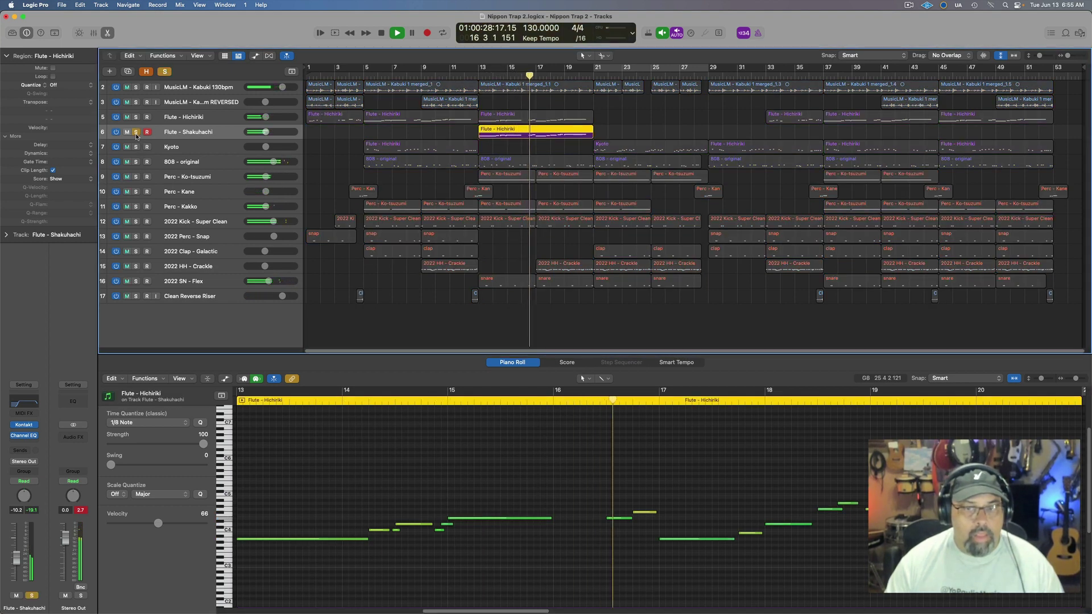
{"action": "left_click", "coordinate": [136, 132]}
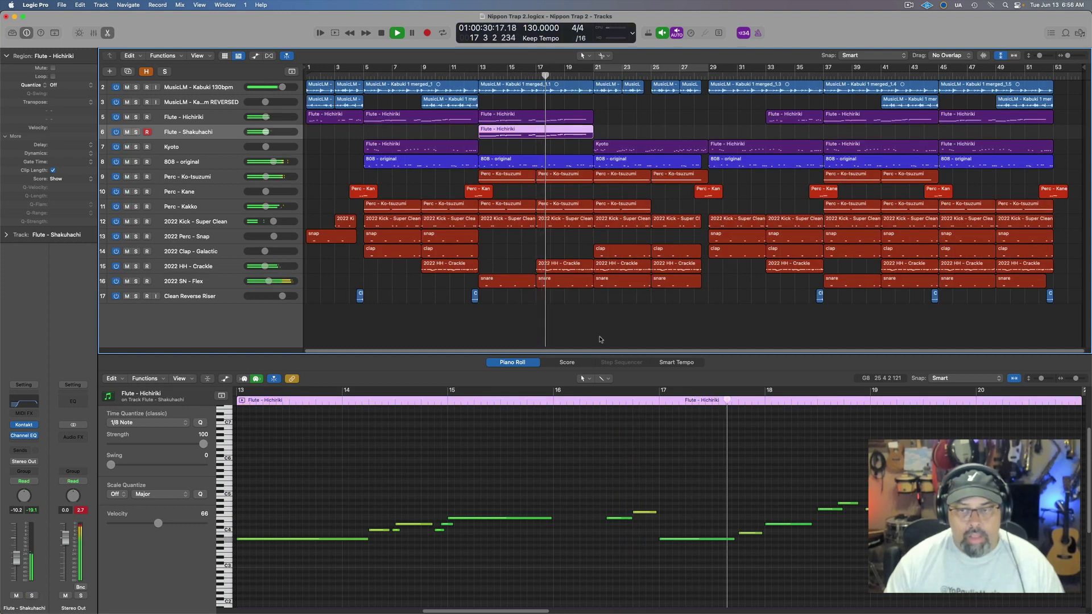
Set the velocity of the two remaining louder notes near bars 16 and 17 to 73 and play the result
{"action": "key", "text": "space"}
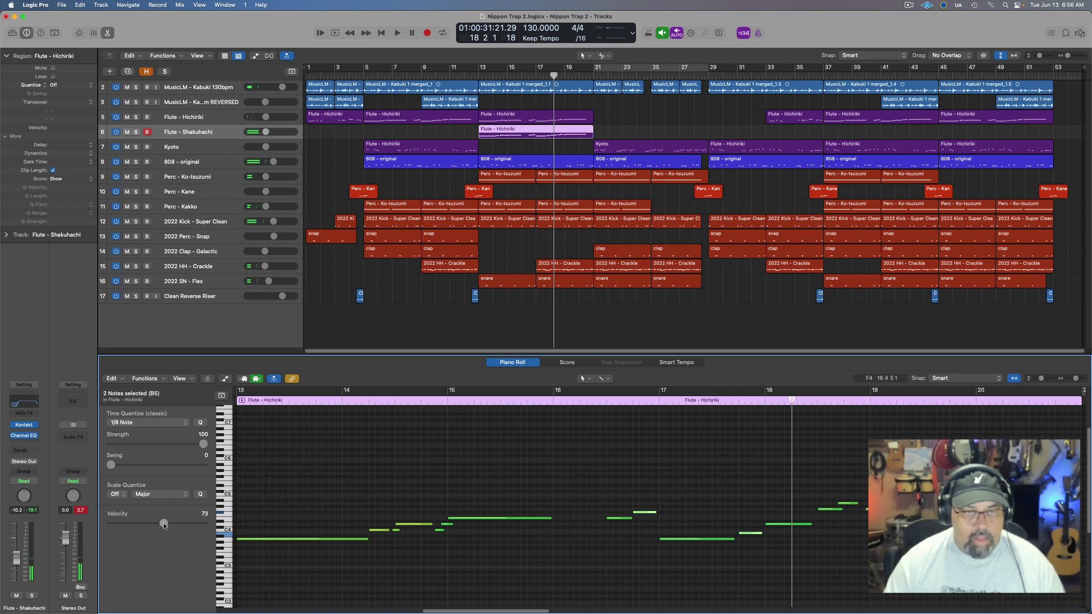
{"action": "key", "text": "space"}
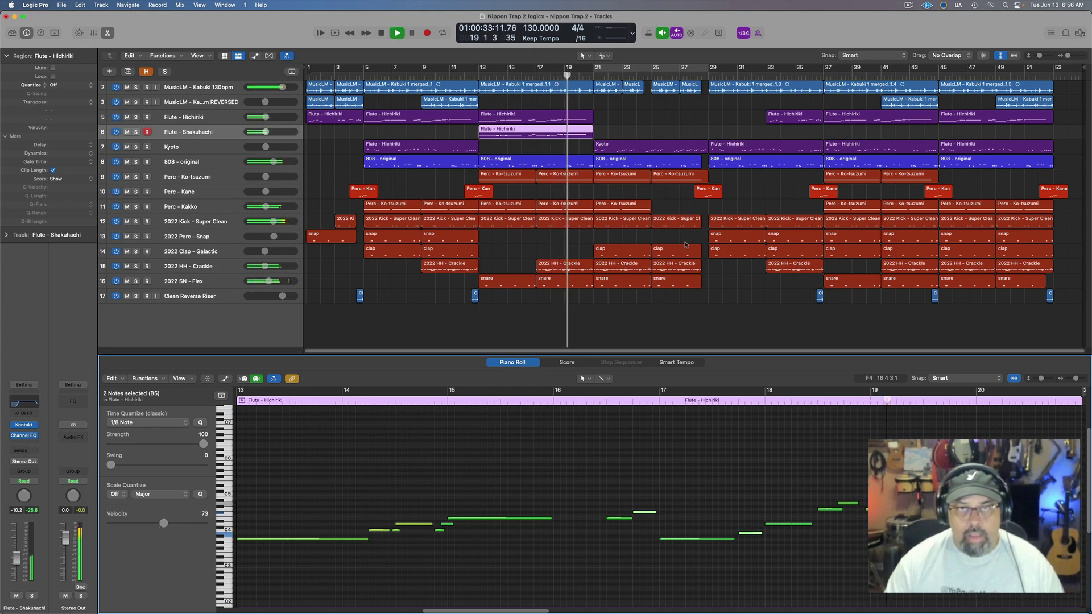
{"action": "key", "text": "space"}
Listen to the Flute - Hichiriki and Flute - Shakuhachi tracks soloed together from bar 18, and clear all solos
{"action": "left_click", "coordinate": [136, 117]}
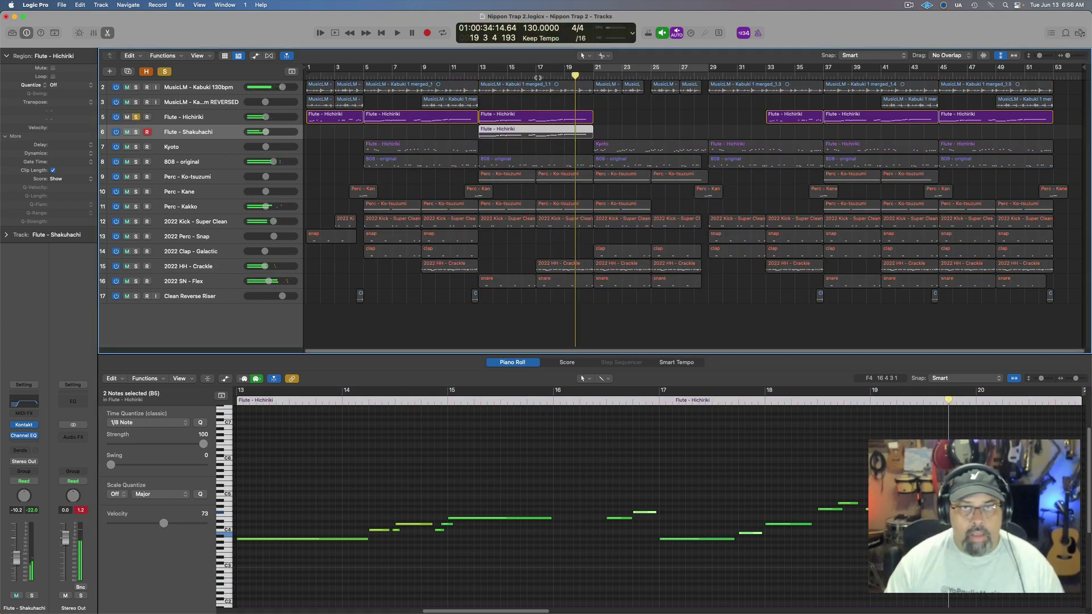
{"action": "key", "text": "space"}
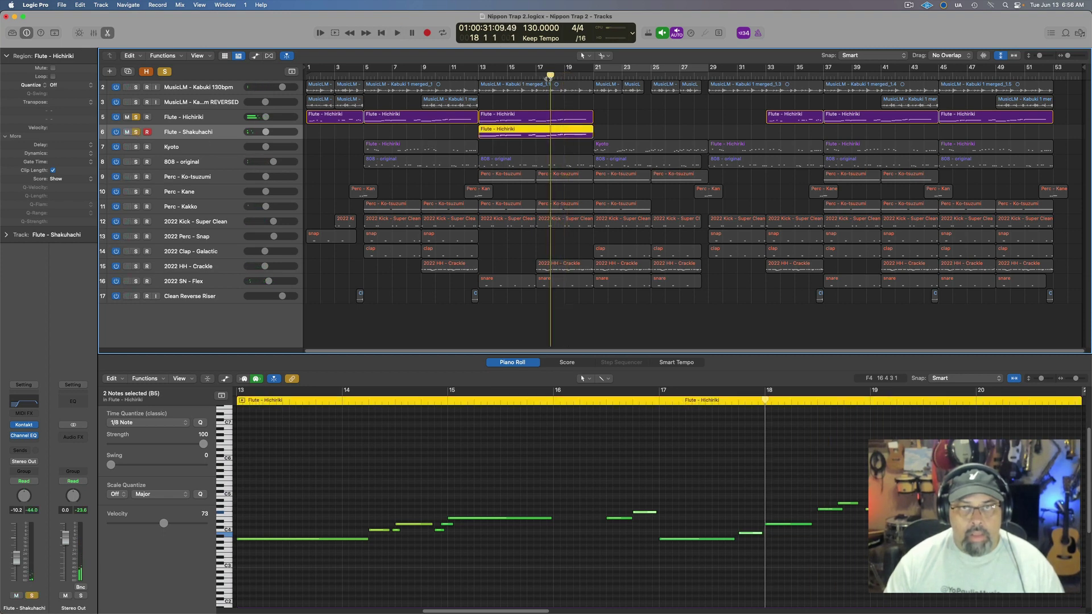
{"action": "key", "text": "space"}
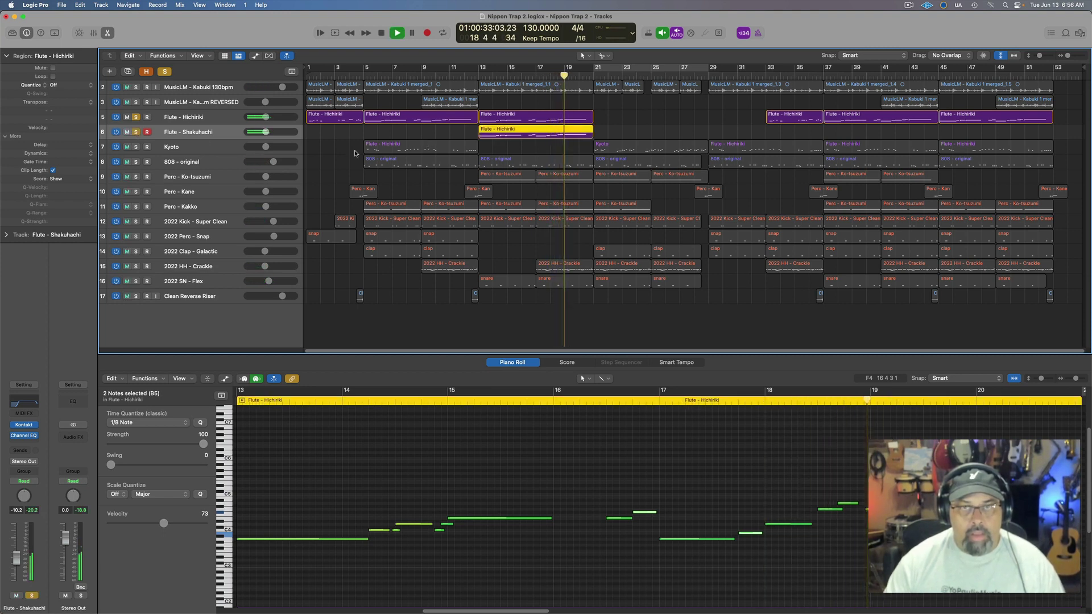
{"action": "left_click", "coordinate": [165, 72]}
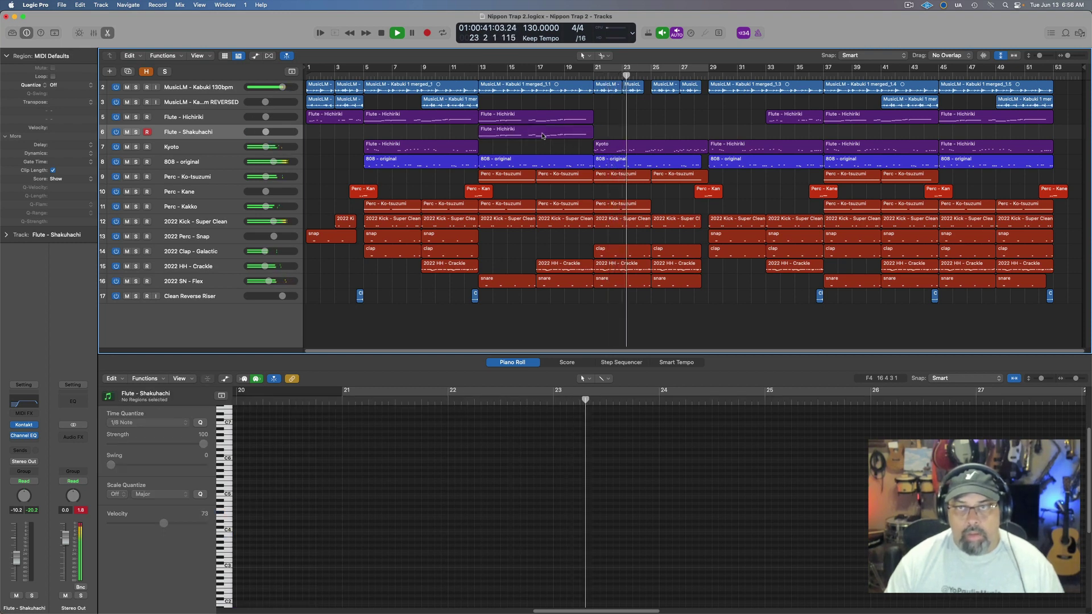
Copy the Flute - Shakuhachi region from bar 13 to bars 29, 37 and 45
{"action": "left_click_drag", "start_coordinate": [541, 134], "coordinate": [986, 135]}
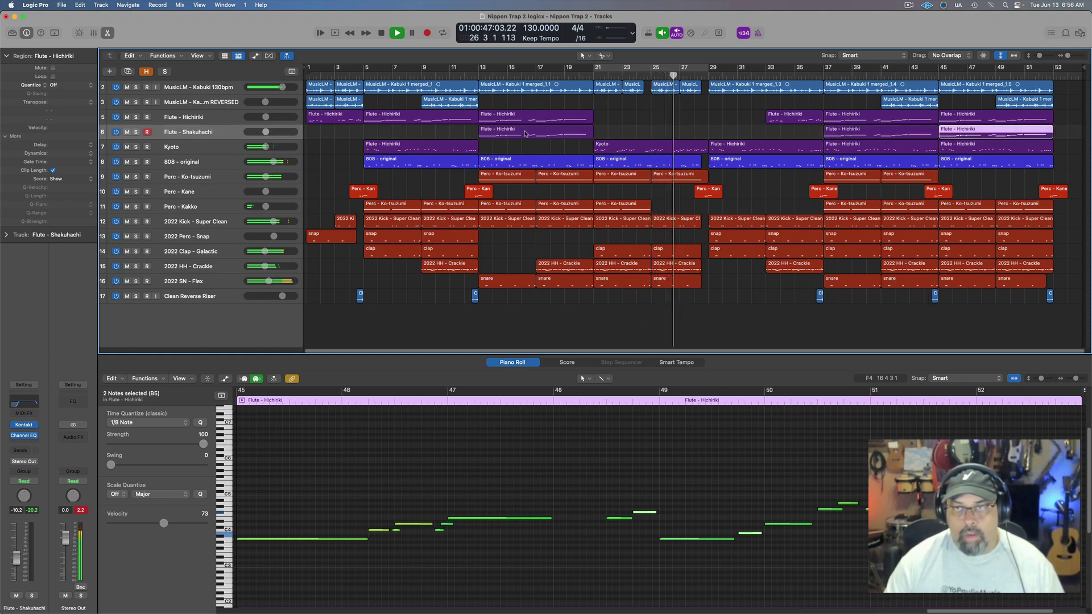
{"action": "left_click_drag", "start_coordinate": [525, 134], "coordinate": [756, 137]}
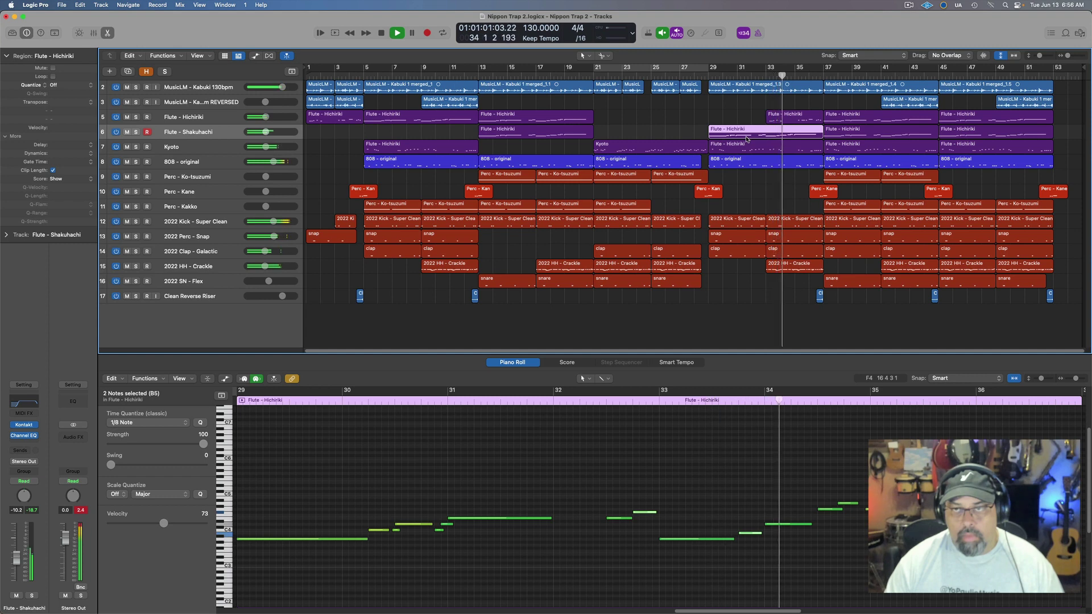
{"action": "left_click", "coordinate": [756, 118]}
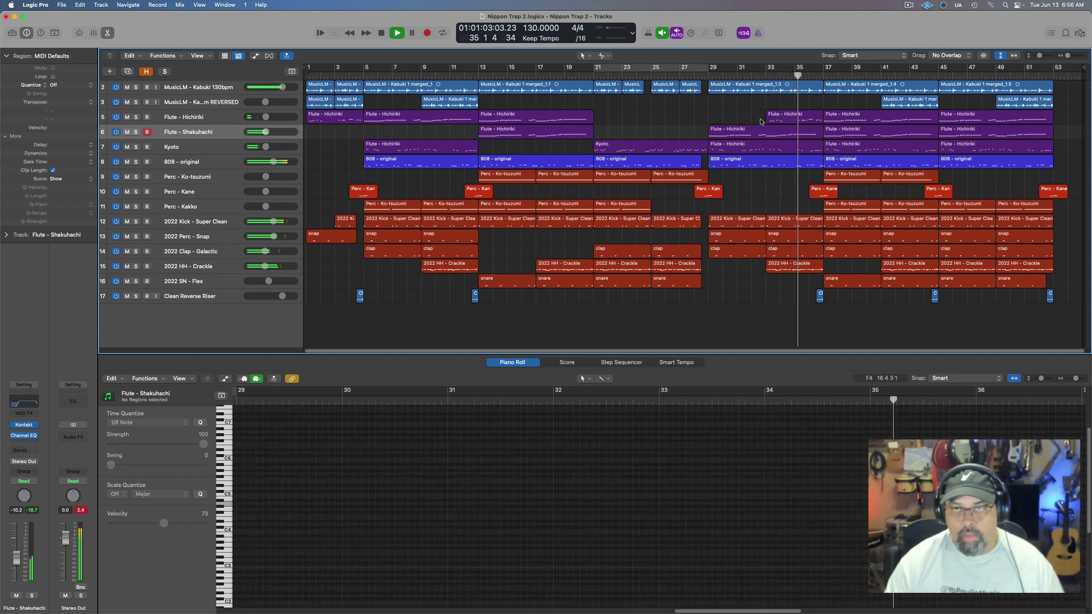
Delete the Flute - Hichiriki region at bar 33 and close the note editor
{"action": "left_click", "coordinate": [772, 119]}
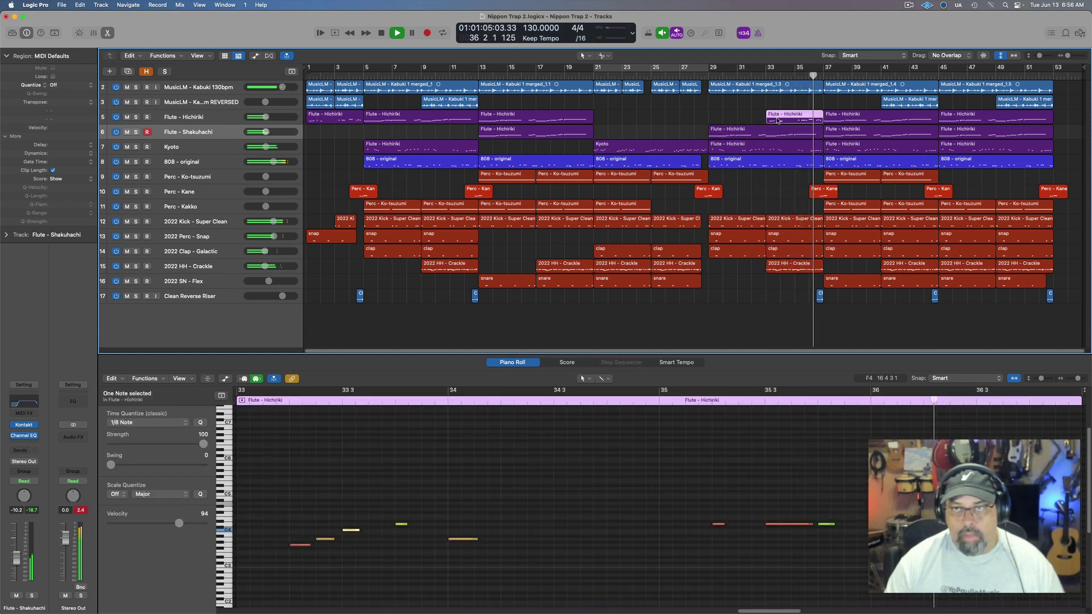
{"action": "key", "text": "Delete"}
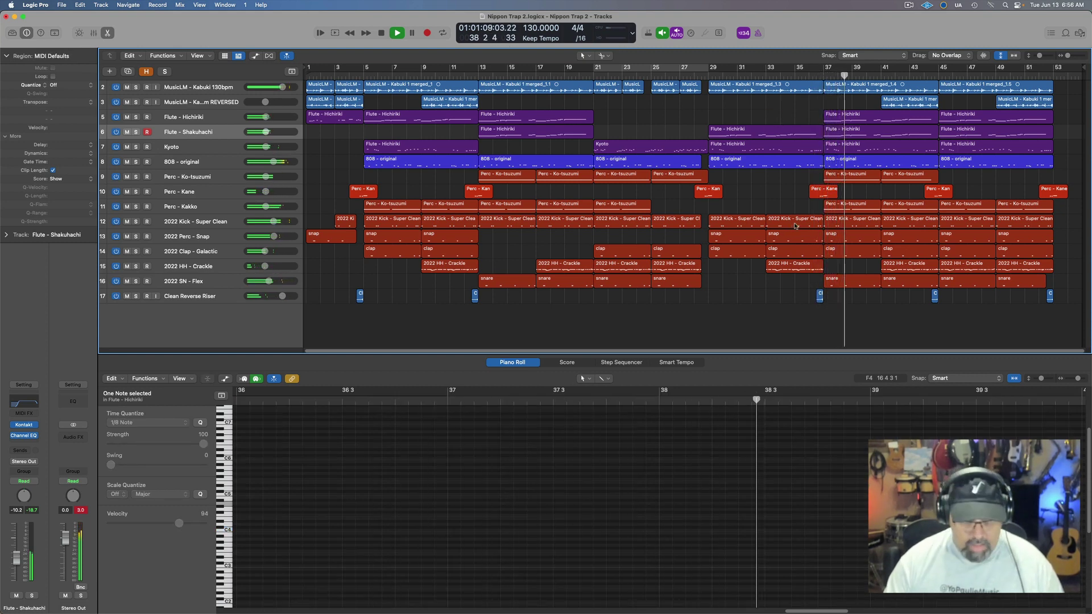
{"action": "key", "text": "e"}
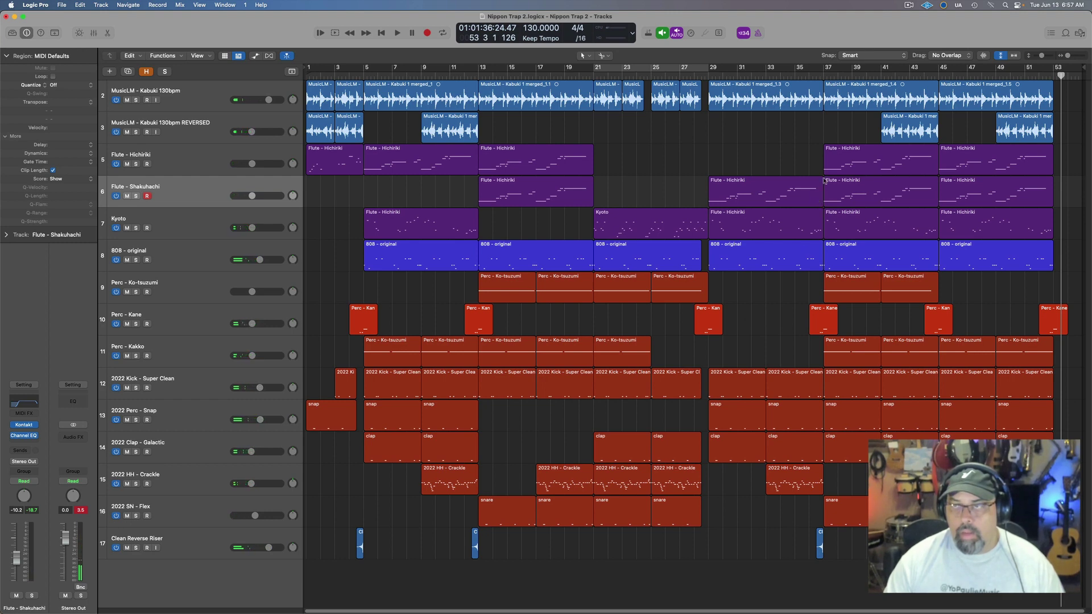
Search the MY SAMPLES folder for gong sounds
{"action": "left_click", "coordinate": [1080, 36]}
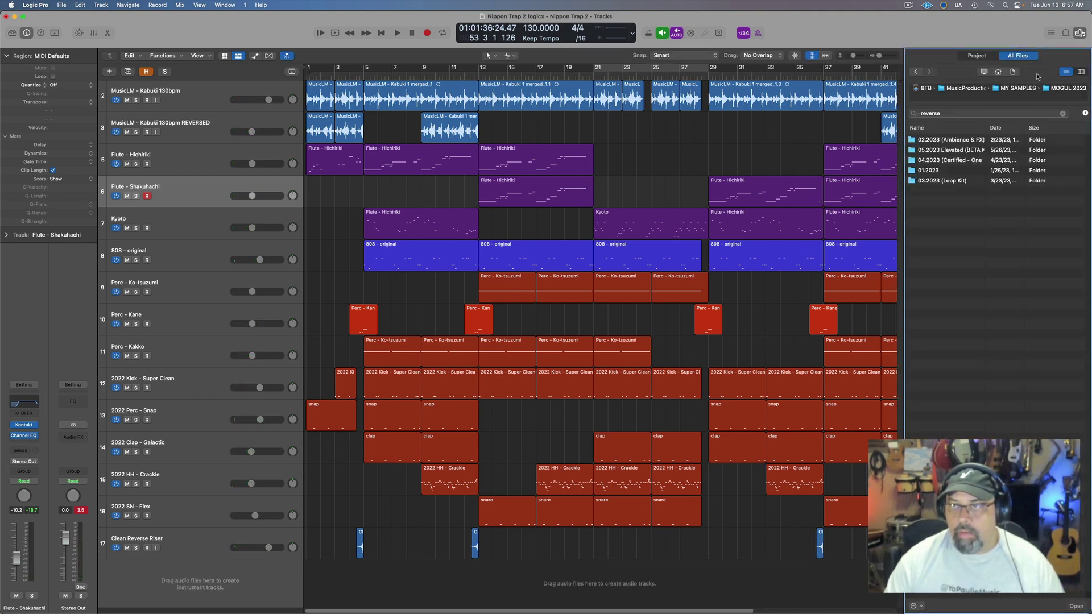
{"action": "left_click", "coordinate": [1014, 90]}
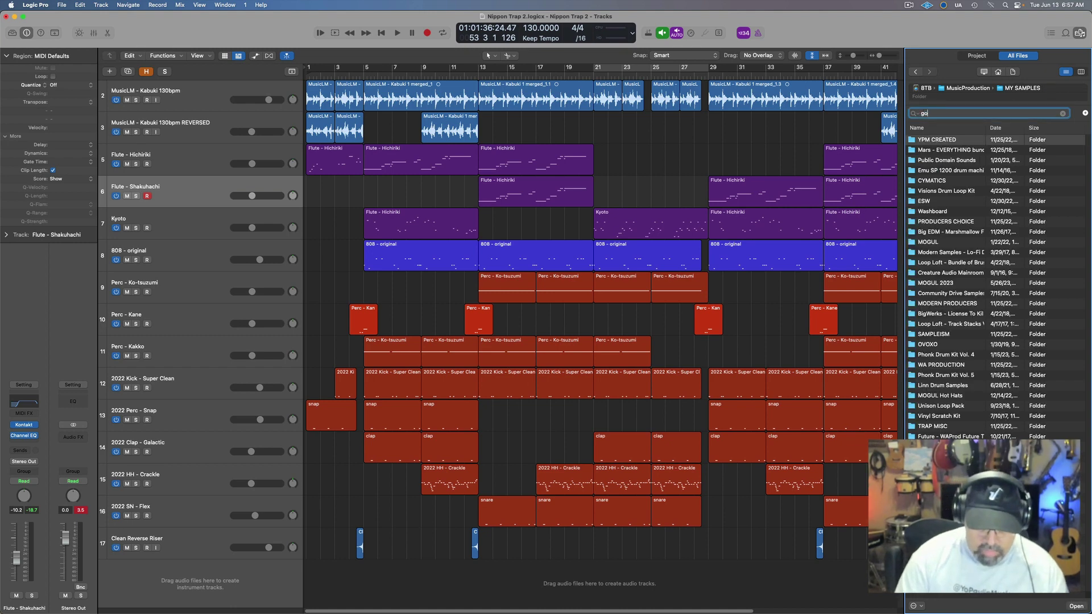
{"action": "type", "text": "gong"}
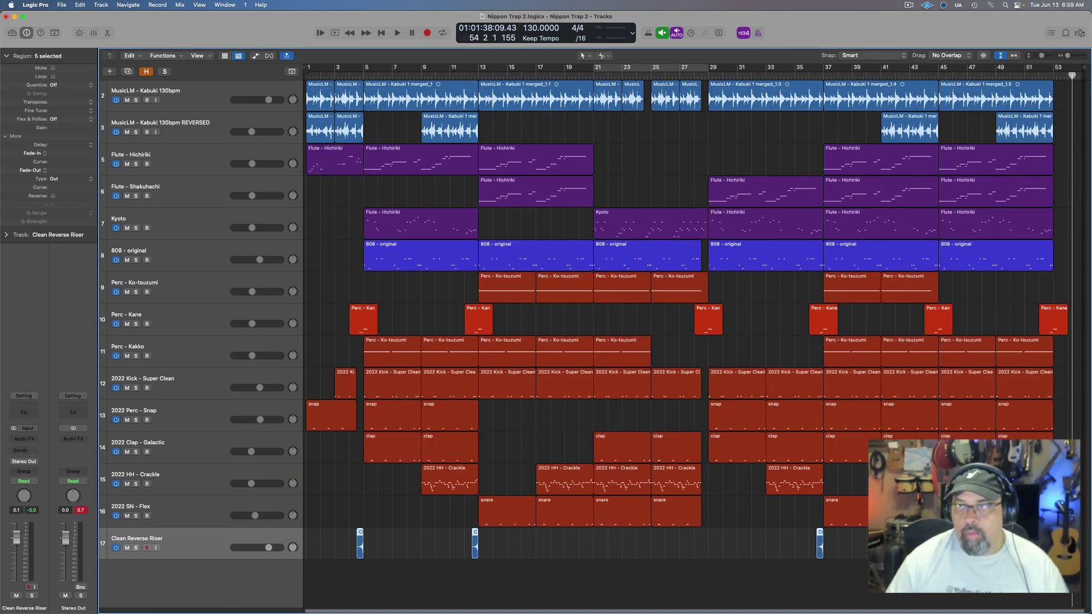
Set the cycle range from bar 1 to bar 54 and play the arrangement from the start
{"action": "left_click_drag", "start_coordinate": [1068, 72], "coordinate": [307, 68]}
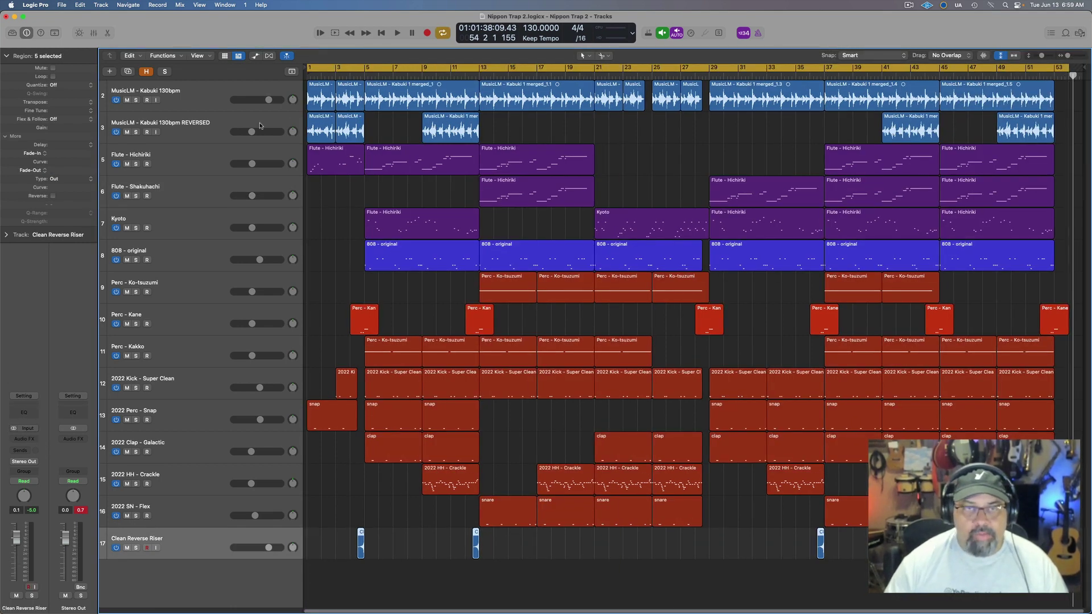
{"action": "key", "text": "space"}
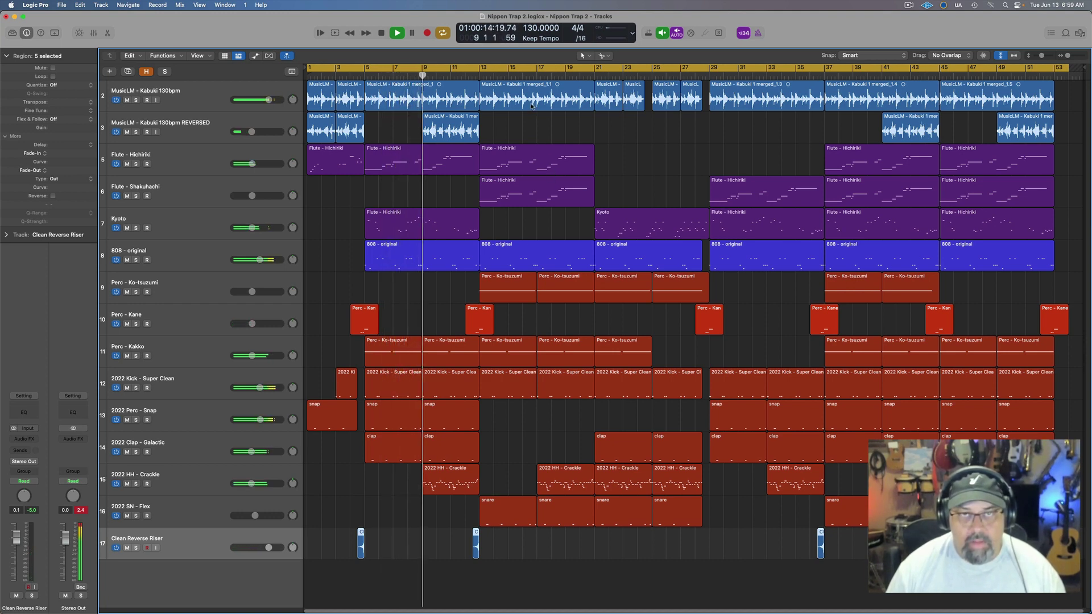
Set the MusicLM - Kabuki 130bpm high cut automation to 270 Hz at bar 13, 1160 Hz at bar 21 and 8100 Hz at bars 37 and 45
{"action": "key", "text": "a"}
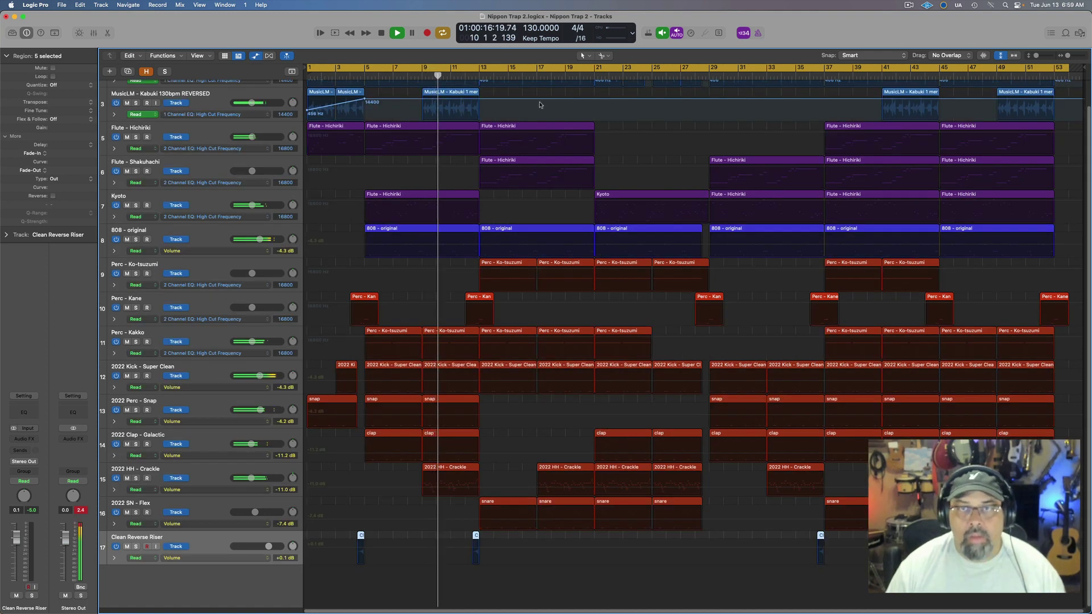
{"action": "scroll", "coordinate": [556, 108], "scroll_direction": "up", "scroll_amount": 1}
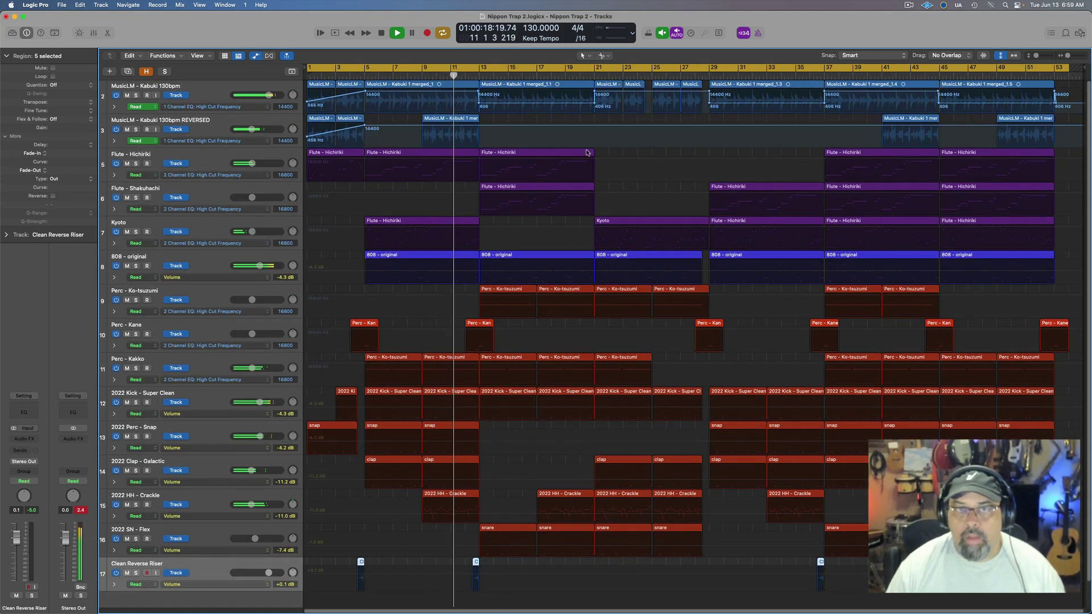
{"action": "left_click", "coordinate": [556, 108]}
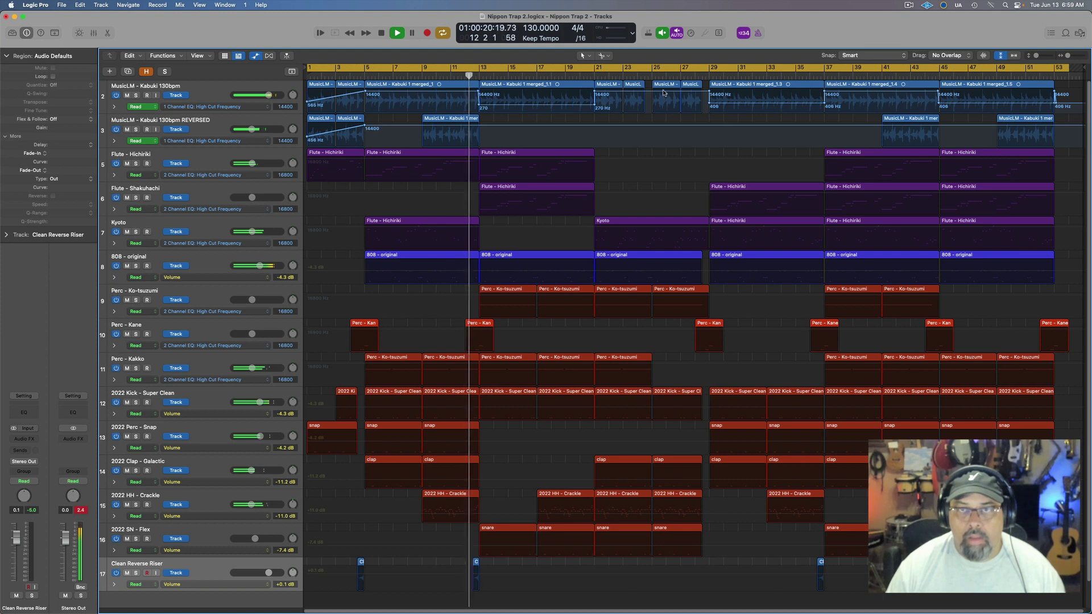
{"action": "left_click_drag", "start_coordinate": [642, 106], "coordinate": [642, 101]}
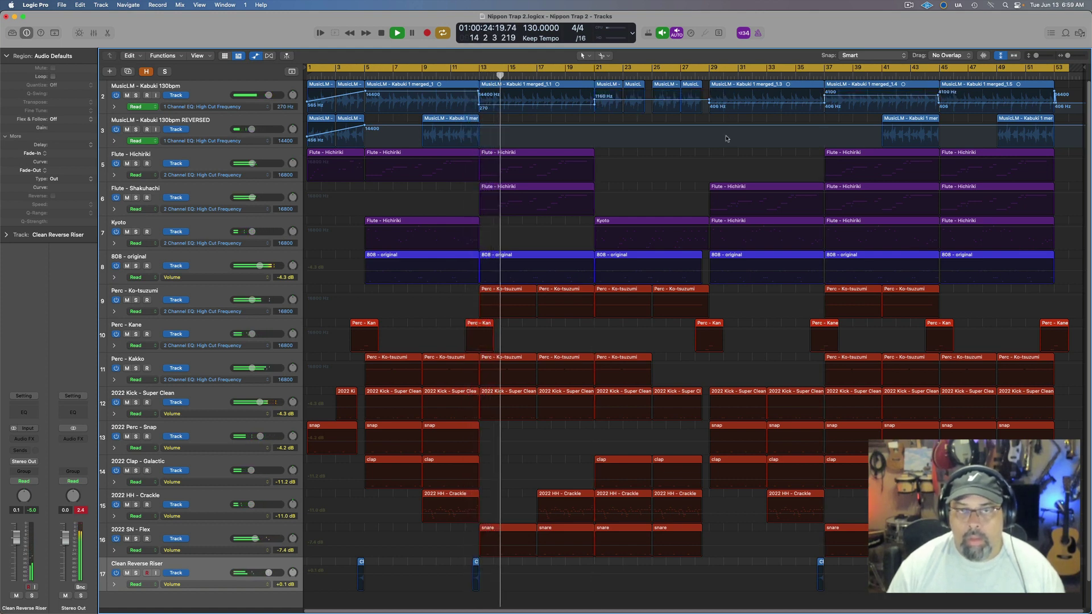
{"action": "key", "text": "a"}
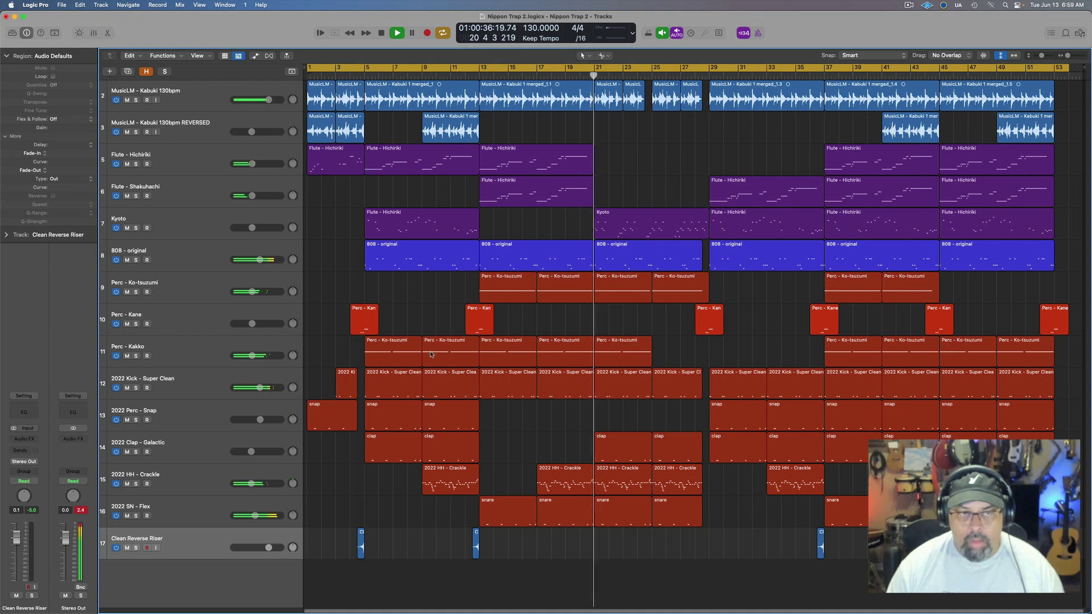
Delete the Perc - Kakko track's region at bar 21 and copy its bar 17 region to bar 25
{"action": "left_click", "coordinate": [618, 353]}
{"action": "key", "text": "Delete"}
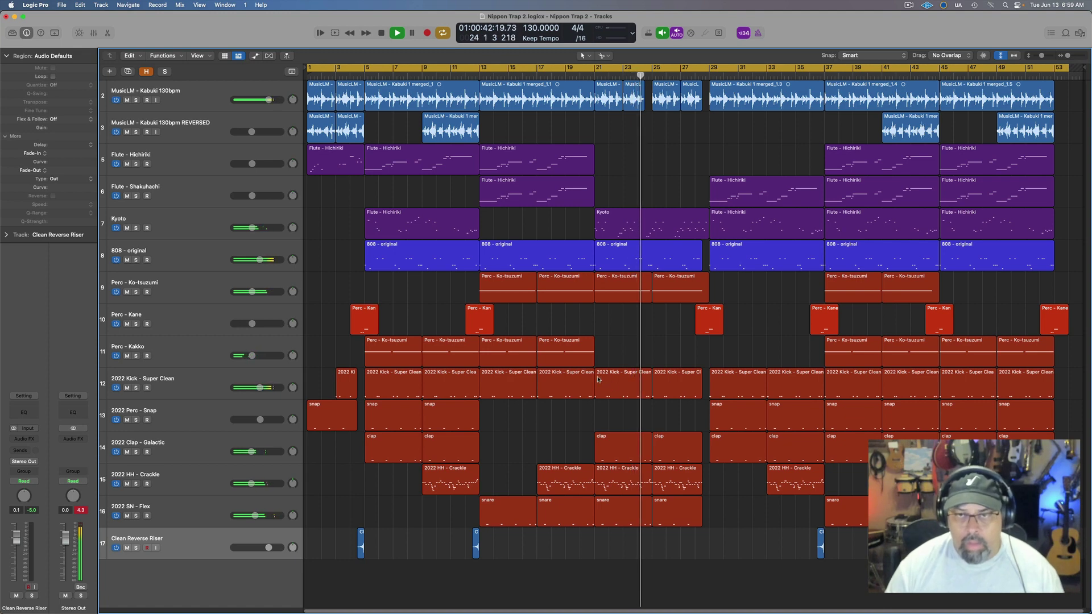
{"action": "left_click_drag", "start_coordinate": [574, 354], "coordinate": [686, 364]}
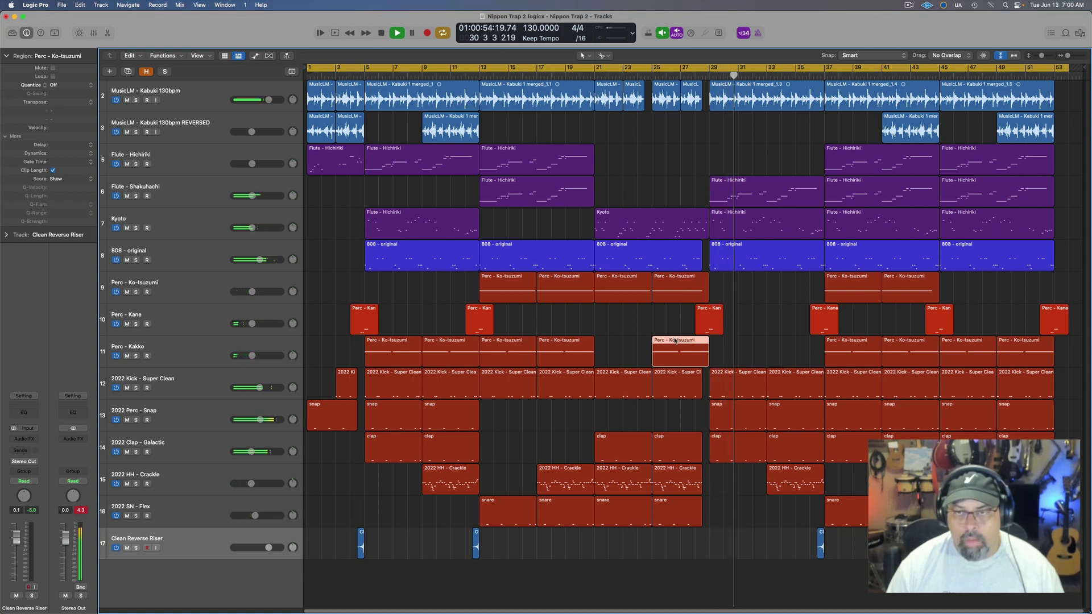
Copy the Perc - Kakko track's bar 25 region to bar 33 and delete its regions at bars 37 and 45
{"action": "left_click_drag", "start_coordinate": [679, 348], "coordinate": [794, 349]}
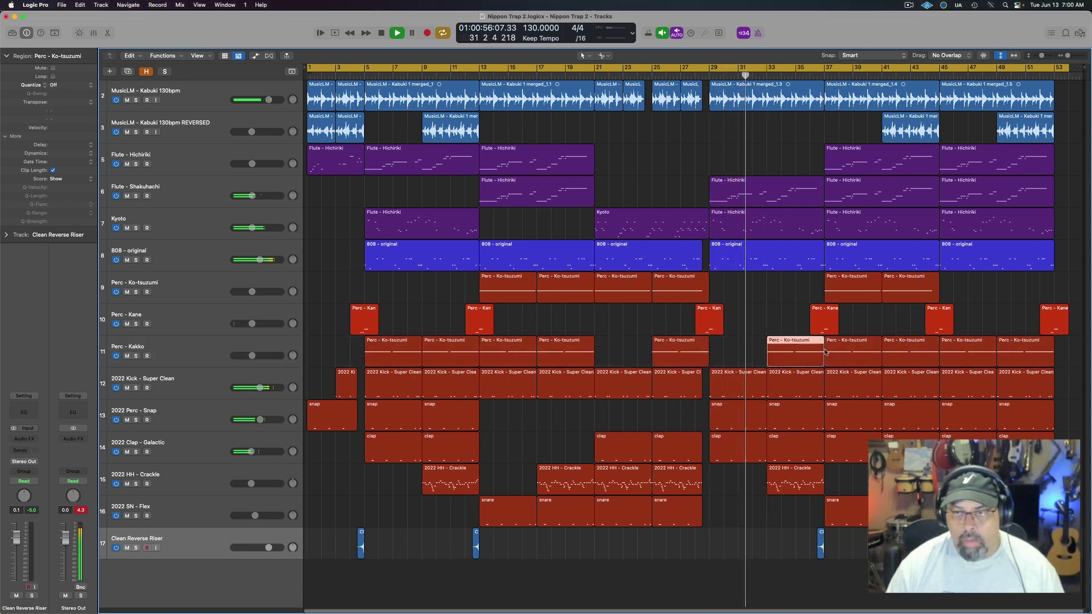
{"action": "left_click", "coordinate": [867, 353]}
{"action": "key", "text": "Delete"}
{"action": "left_click", "coordinate": [958, 351]}
{"action": "key", "text": "Delete"}
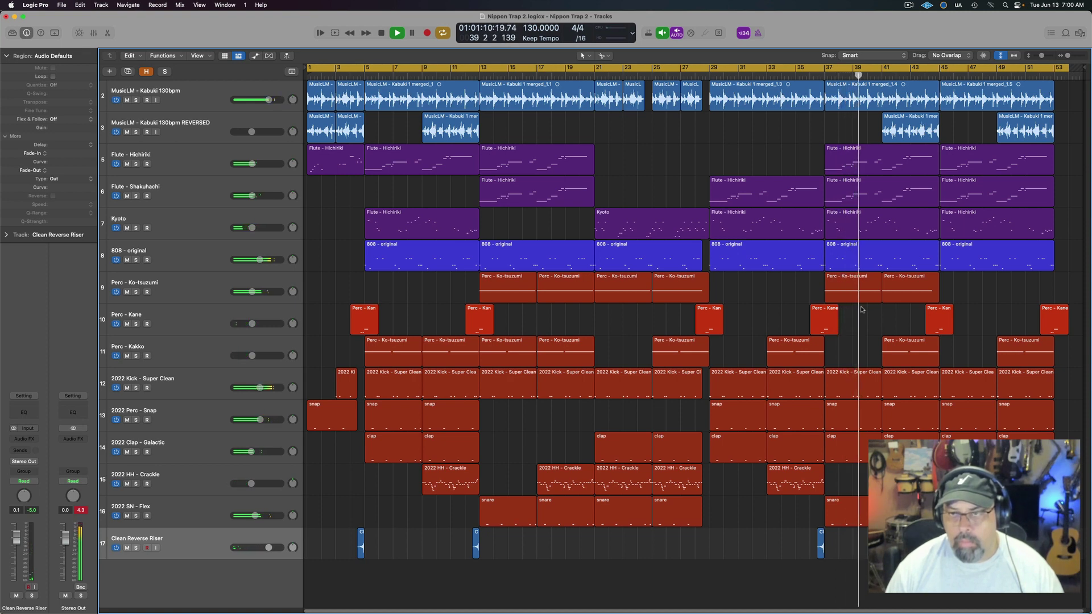
Delete the Kyoto region at bar 37 and trim the last Flute - Hichiriki region so it starts at bar 48
{"action": "left_click", "coordinate": [880, 231]}
{"action": "key", "text": "Delete"}
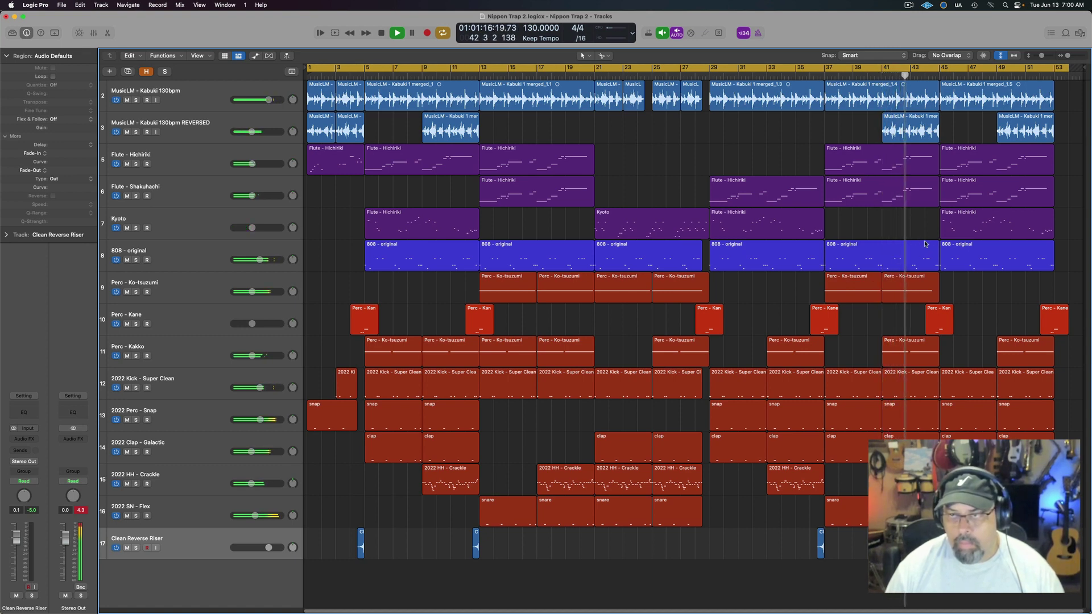
{"action": "left_click", "coordinate": [967, 169]}
{"action": "key", "text": "Delete"}
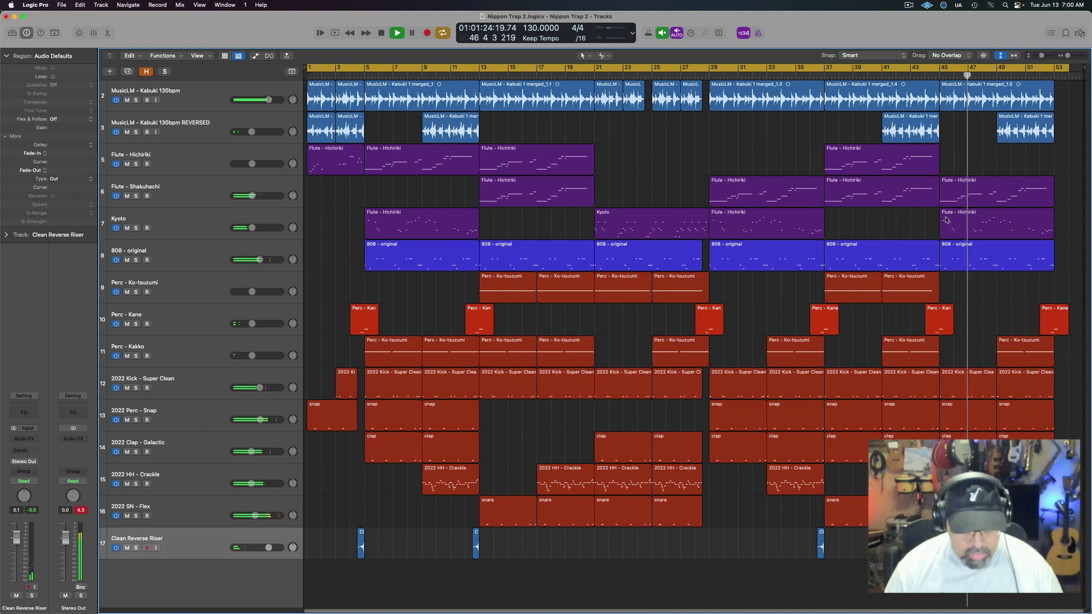
{"action": "key", "text": "super+z"}
{"action": "left_click_drag", "start_coordinate": [942, 175], "coordinate": [977, 179]}
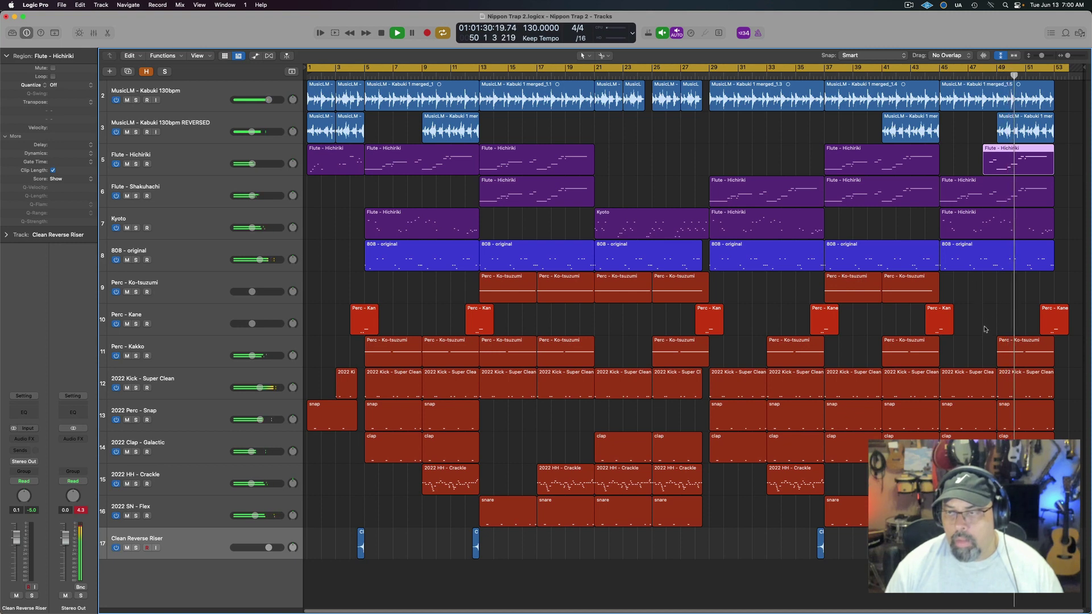
Play the intro from bar 1 several times to judge the opening mix
{"action": "key", "text": "Return"}
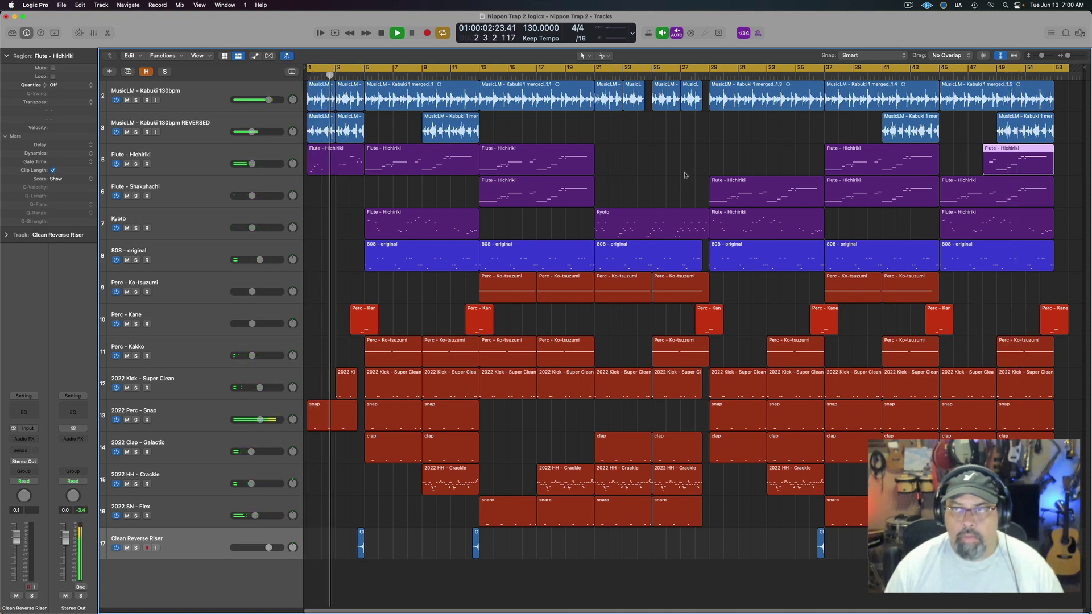
{"action": "key", "text": "space"}
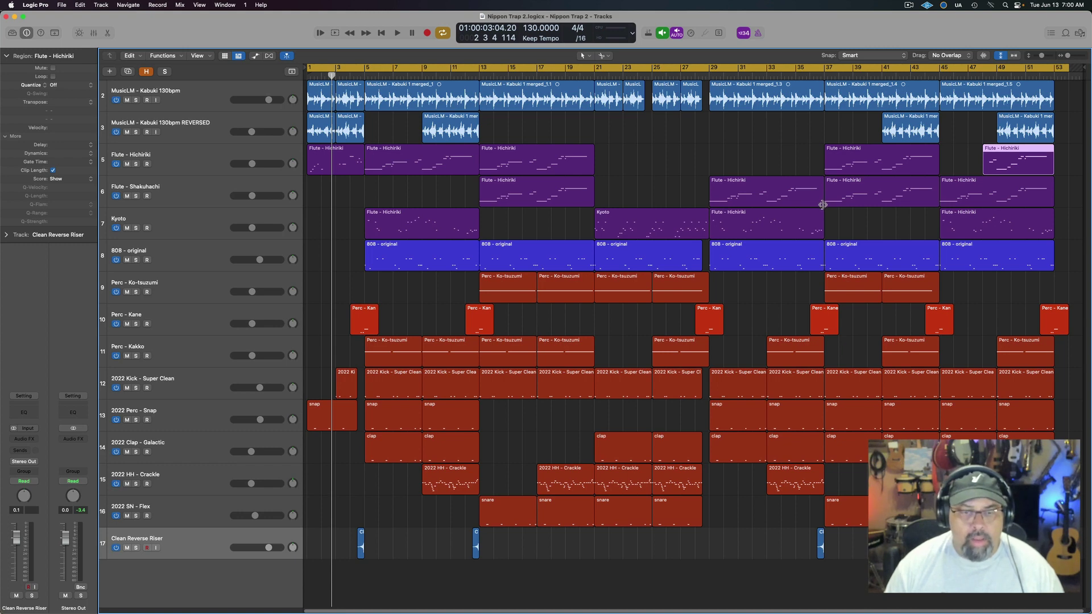
{"action": "key", "text": "Return"}
{"action": "key", "text": "space"}
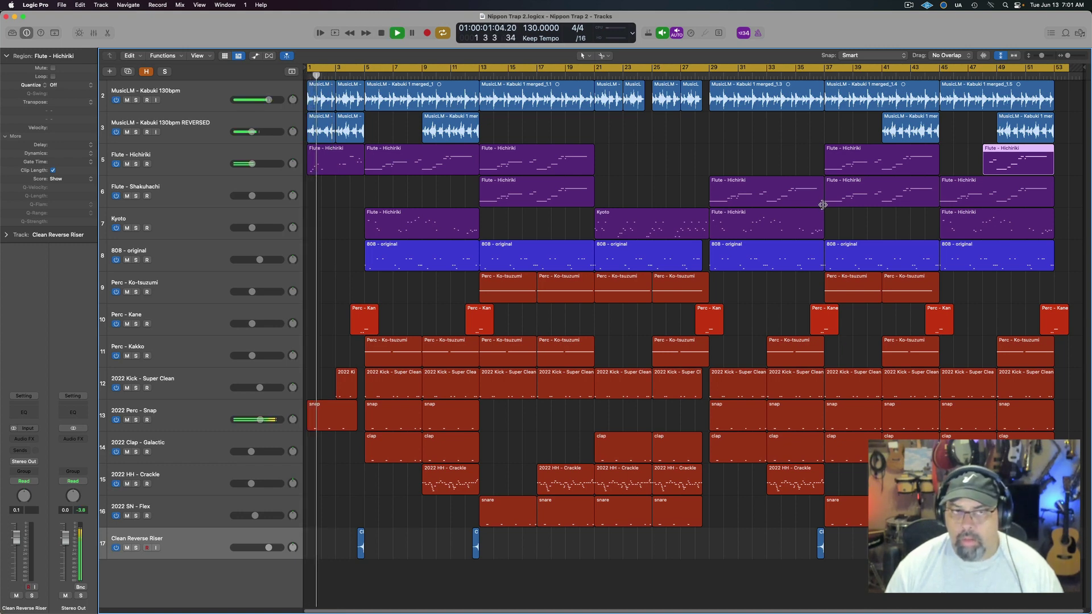
{"action": "key", "text": "space"}
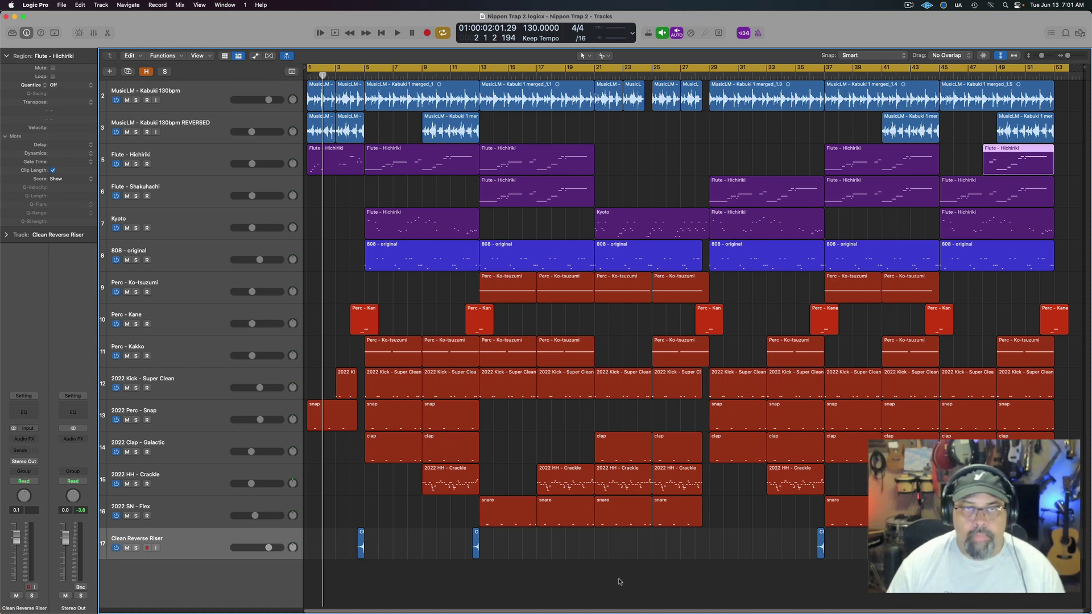
{"action": "key", "text": "space"}
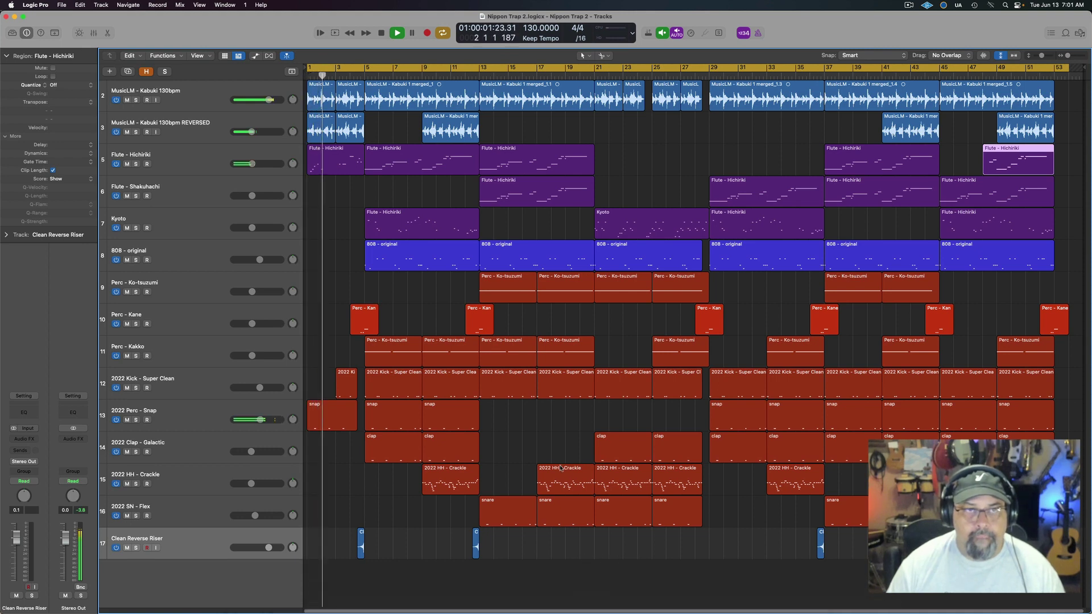
{"action": "key", "text": "space"}
Raise the low cut frequency in the MusicLM - Kabuki 130bpm track's Channel EQ during playback
{"action": "left_click", "coordinate": [198, 92]}
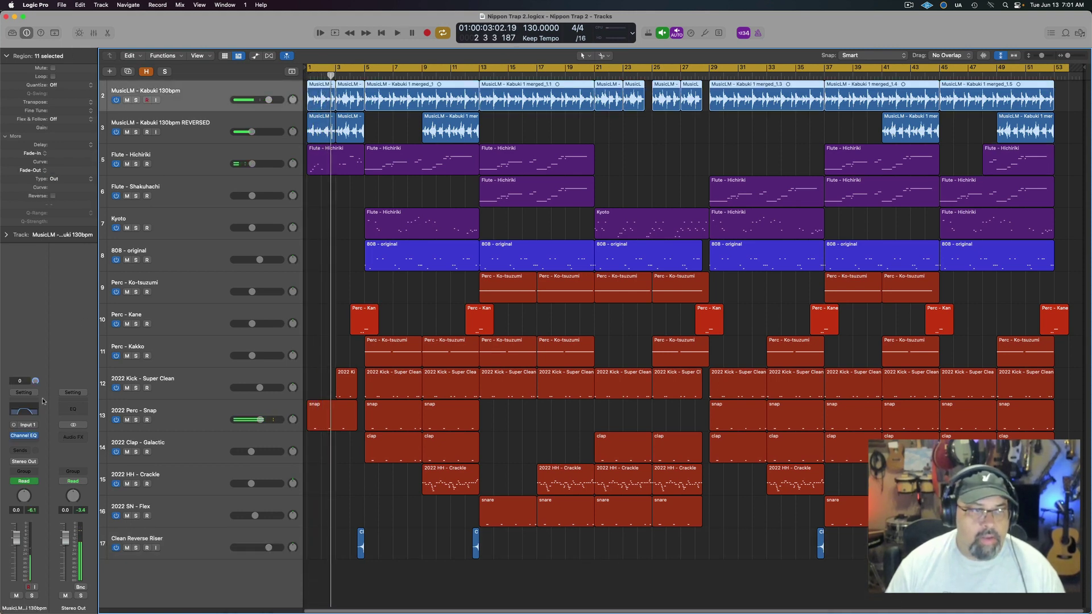
{"action": "left_click", "coordinate": [24, 411]}
{"action": "key", "text": "space"}
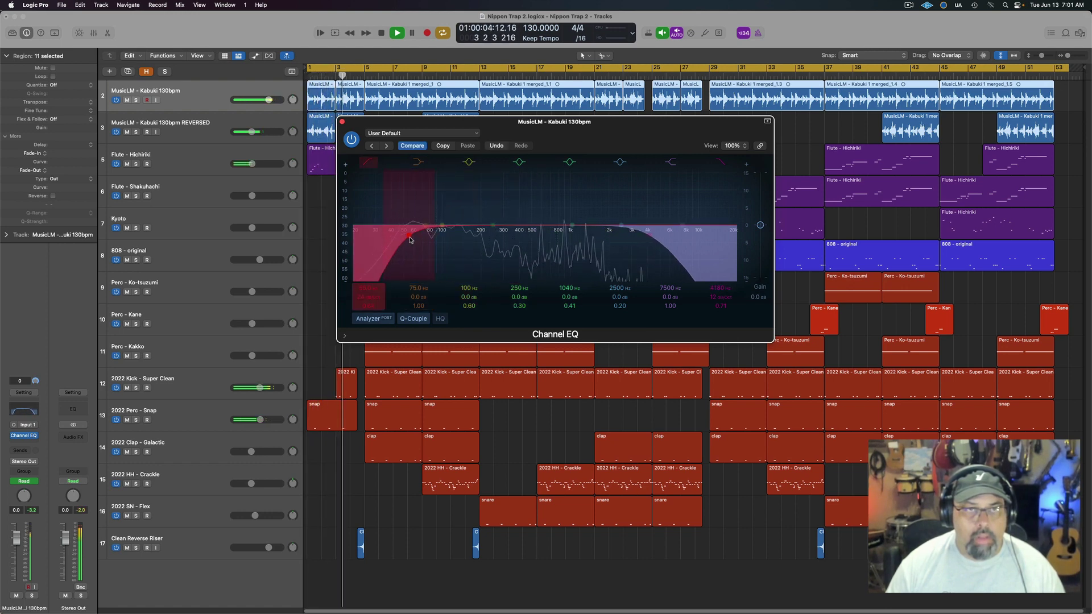
{"action": "left_click_drag", "start_coordinate": [411, 239], "coordinate": [432, 238]}
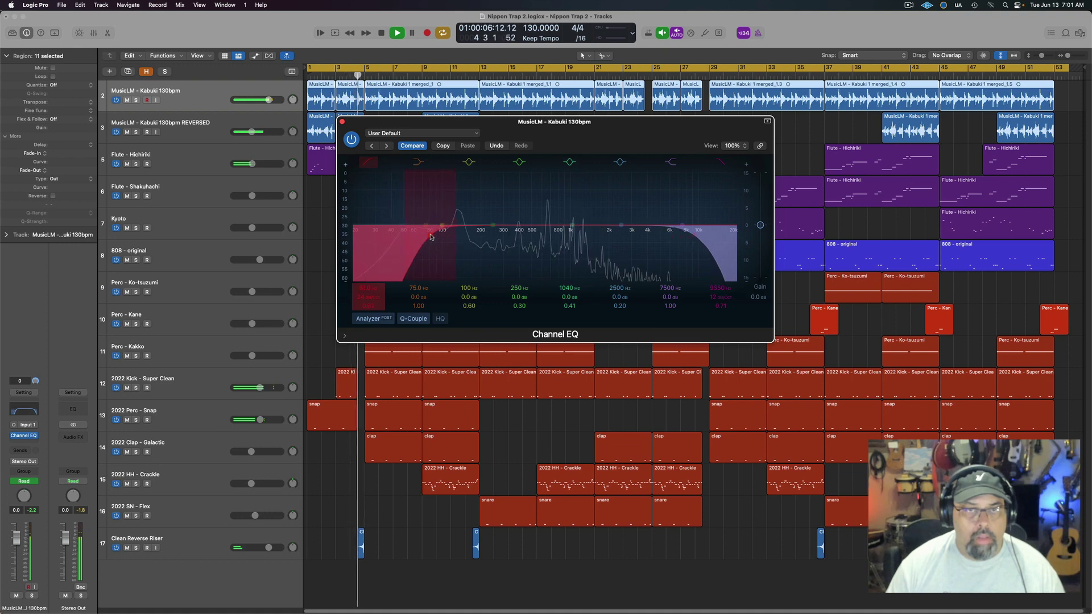
{"action": "left_click", "coordinate": [342, 121]}
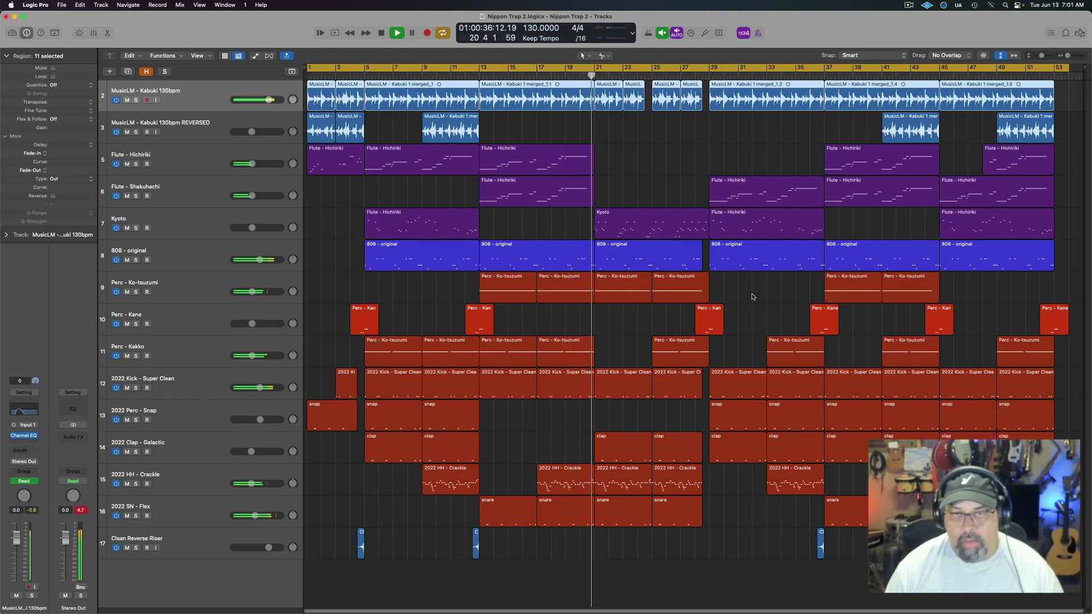
Delete the 808 - original region at bar 21 and limit the cycle range to bars 21 to 29
{"action": "key", "text": "space"}
{"action": "left_click", "coordinate": [649, 316]}
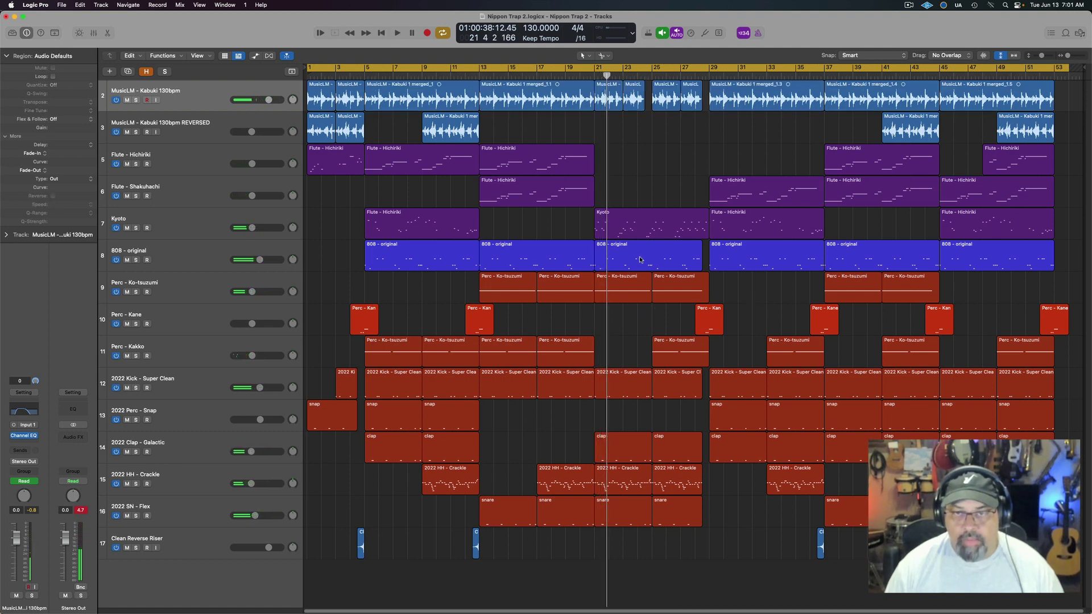
{"action": "left_click", "coordinate": [640, 260]}
{"action": "key", "text": "Delete"}
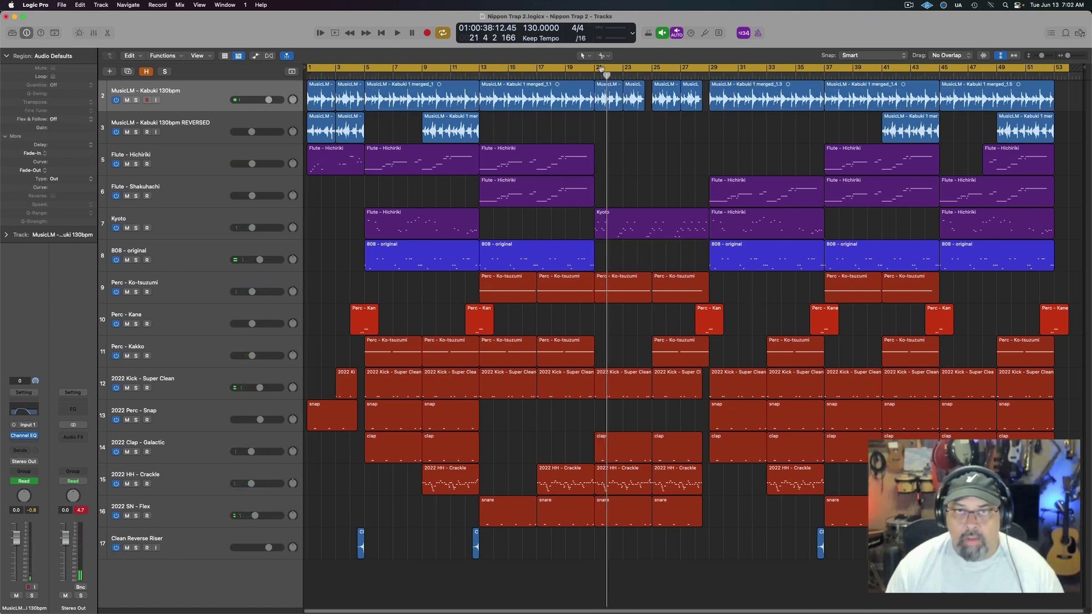
{"action": "left_click", "coordinate": [601, 68]}
{"action": "left_click", "coordinate": [594, 75]}
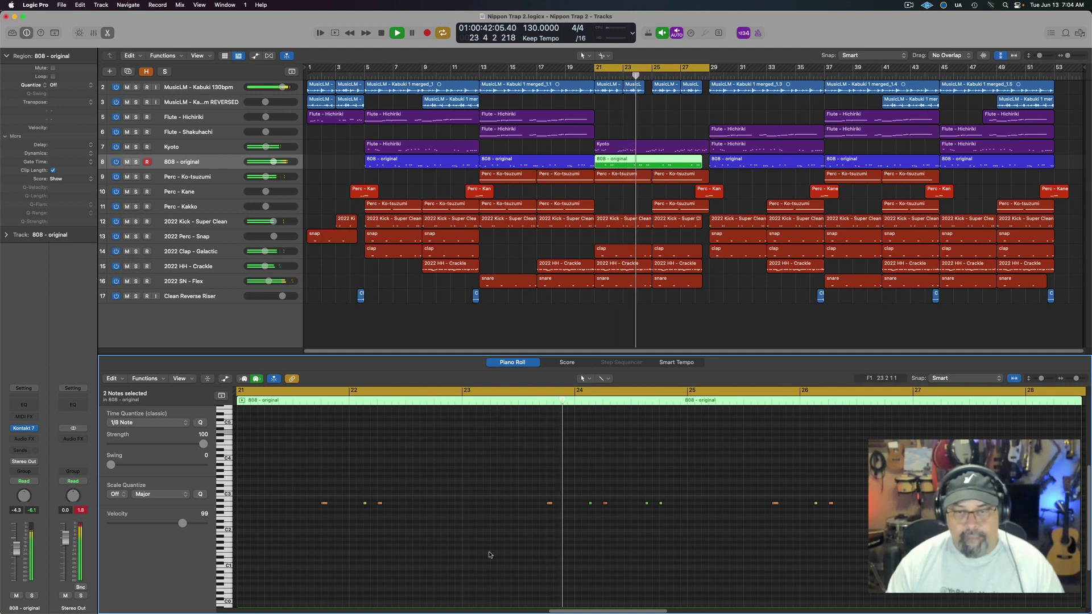
Lower the 808 - original region's four notes on beat 4 of bars 21, 23, 25 and 27 to a lower pitch
{"action": "key", "text": "space"}
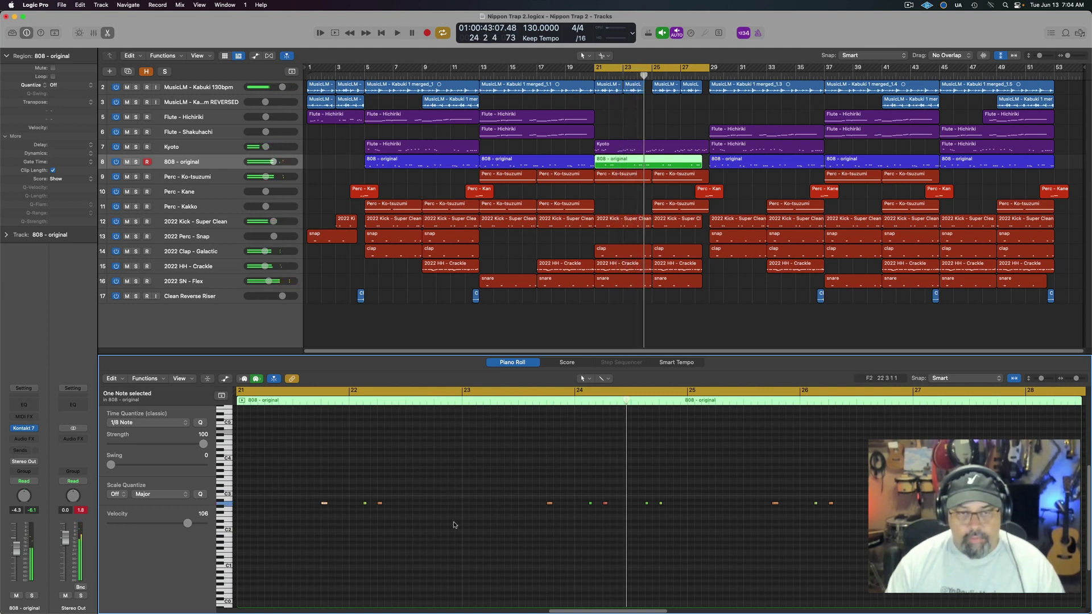
{"action": "left_click", "coordinate": [551, 504]}
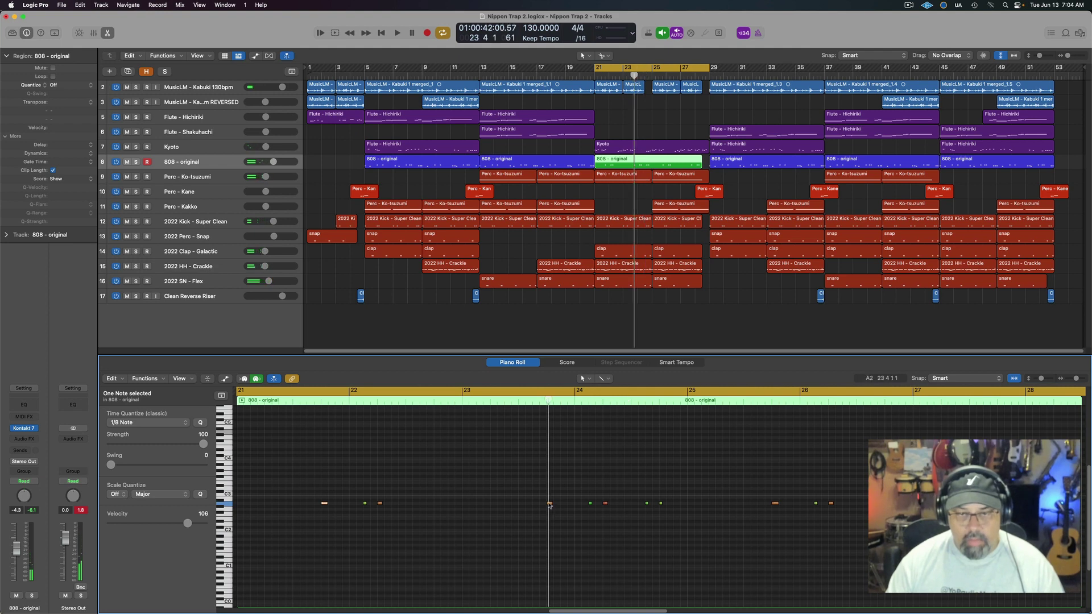
{"action": "left_click", "coordinate": [776, 503], "text": "shift"}
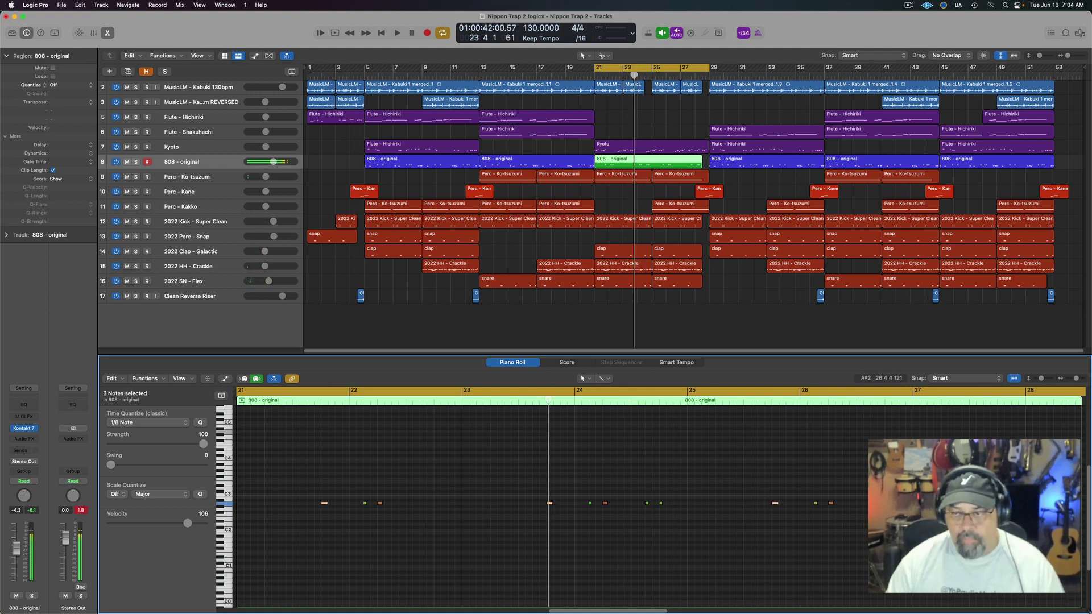
{"action": "left_click", "coordinate": [1002, 504], "text": "shift"}
{"action": "left_click_drag", "start_coordinate": [1002, 504], "coordinate": [1001, 509]}
Play the revised 808 section, turn off cycling to hear it continue past bar 29, and close the note editor
{"action": "key", "text": "space"}
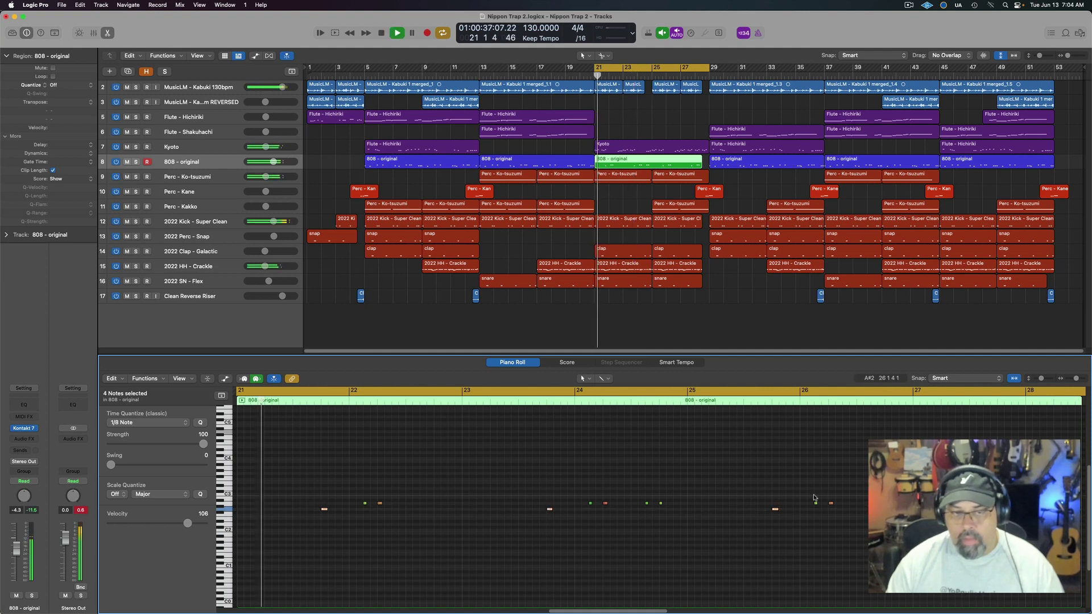
{"action": "left_click", "coordinate": [462, 559]}
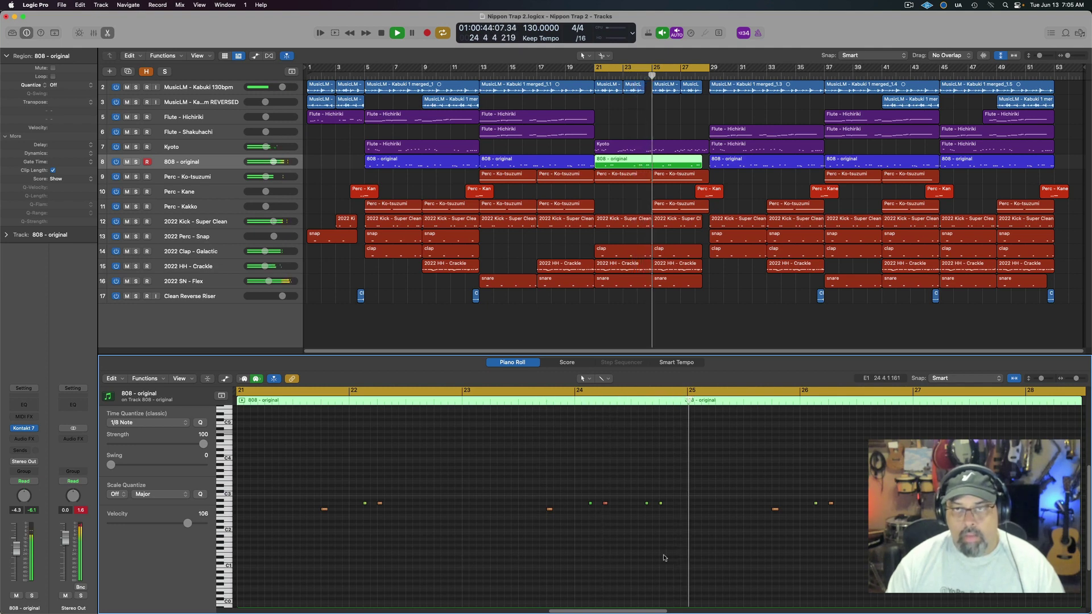
{"action": "left_click", "coordinate": [661, 68]}
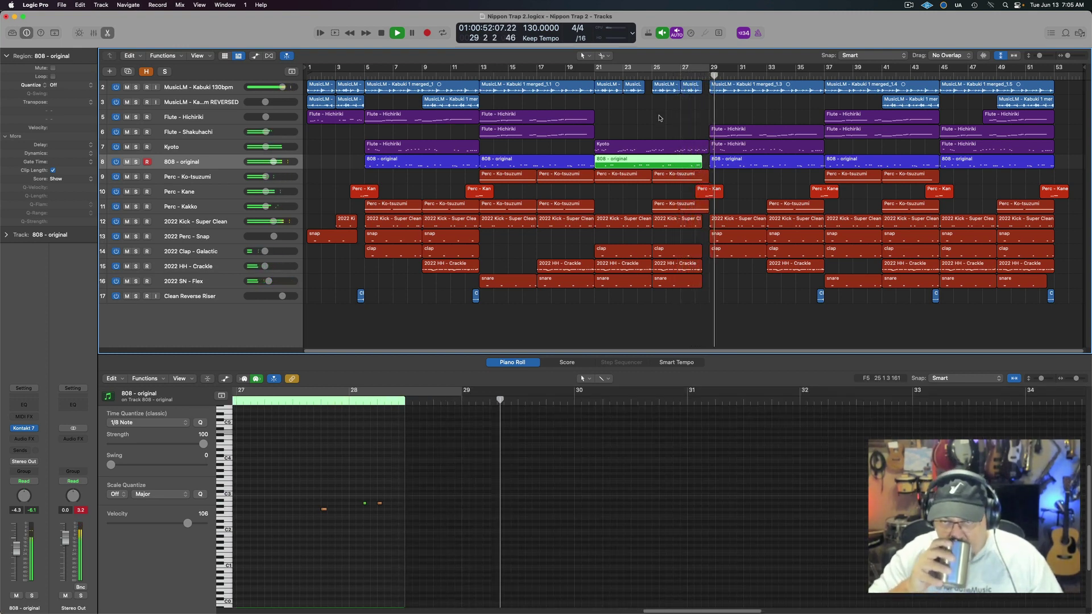
{"action": "key", "text": "space"}
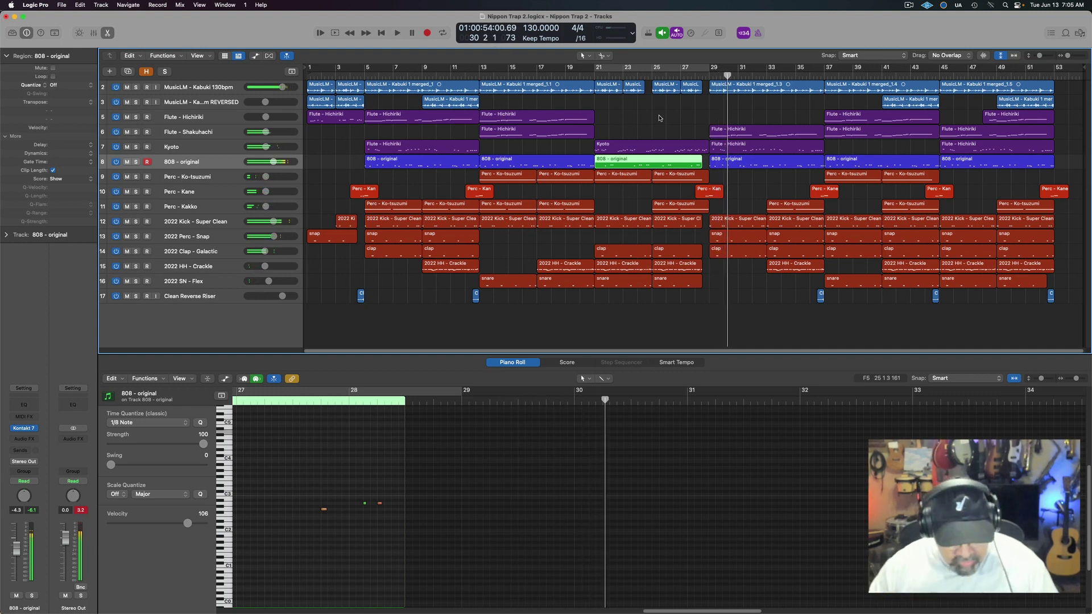
{"action": "key", "text": "e"}
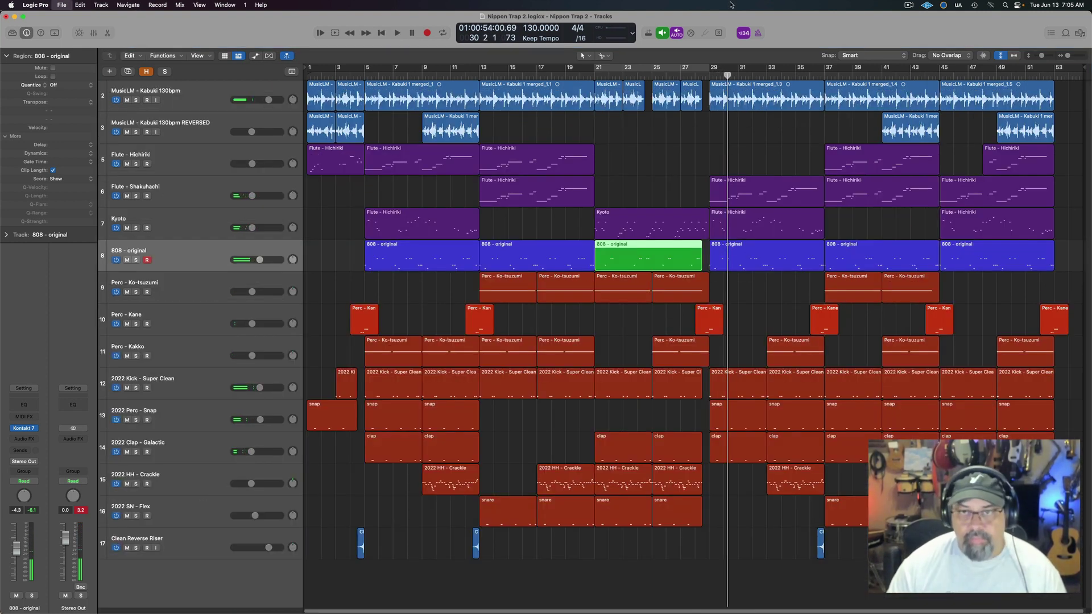
Search the MY SAMPLES folder for "terror impact" and widen the Name column to show the full file names
{"action": "left_click", "coordinate": [1080, 34]}
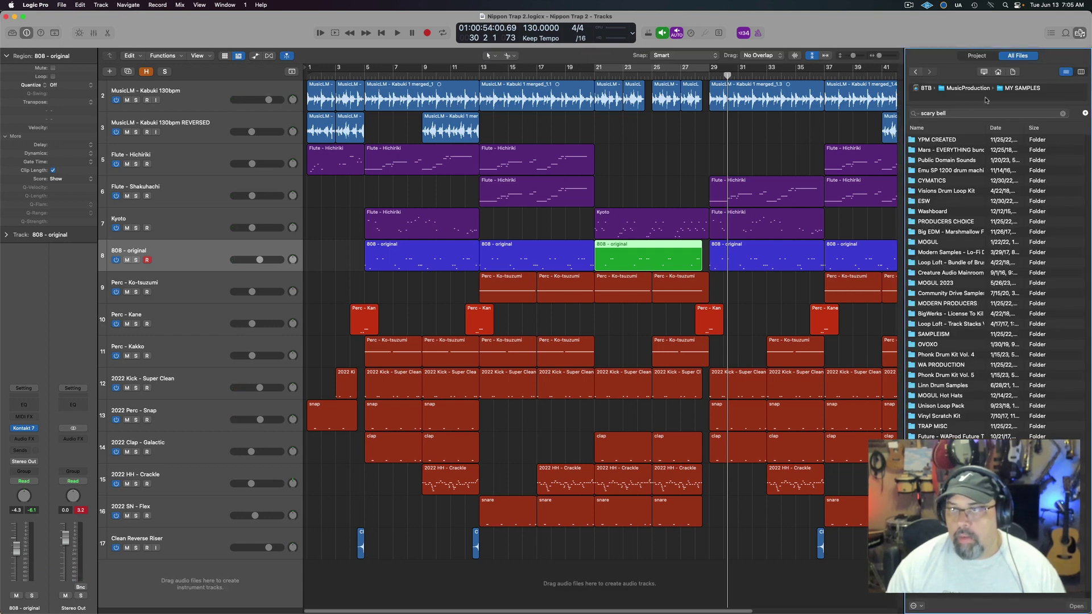
{"action": "left_click", "coordinate": [926, 114]}
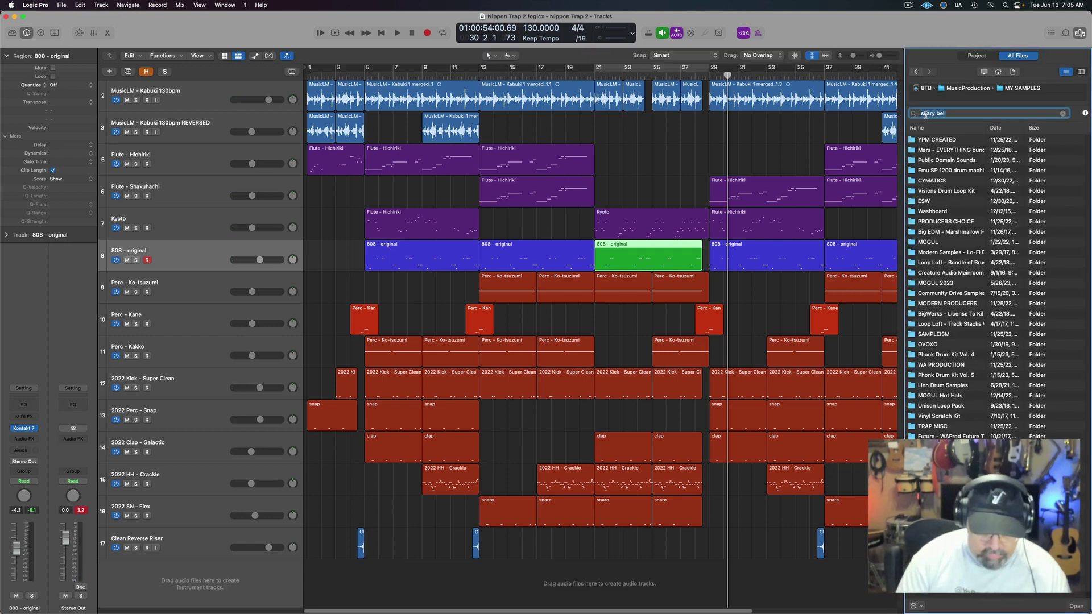
{"action": "type", "text": "terror"}
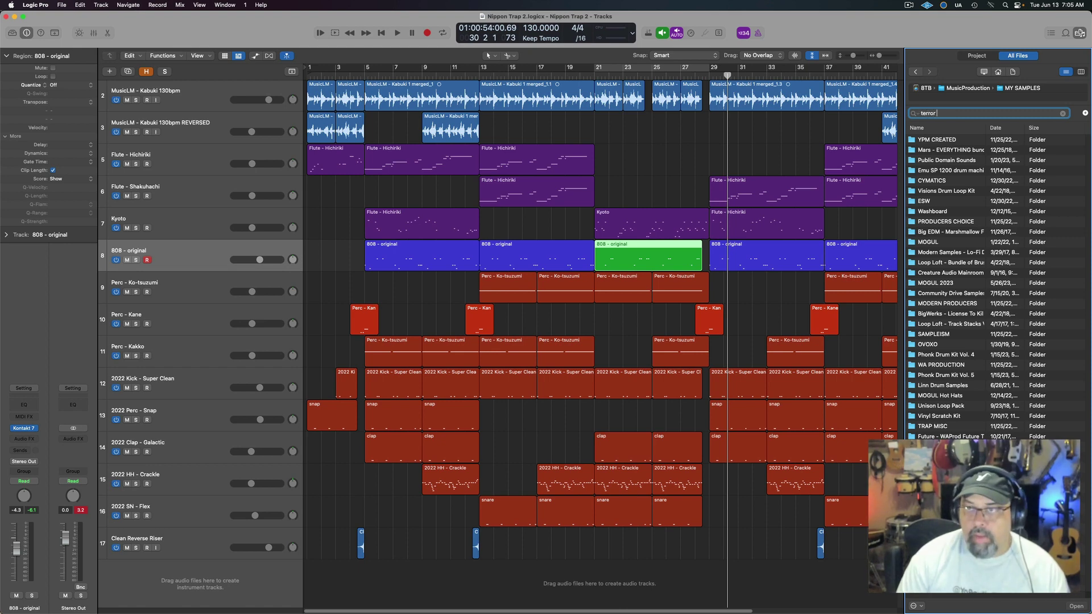
{"action": "key", "text": "Return"}
{"action": "type", "text": "ror impact"}
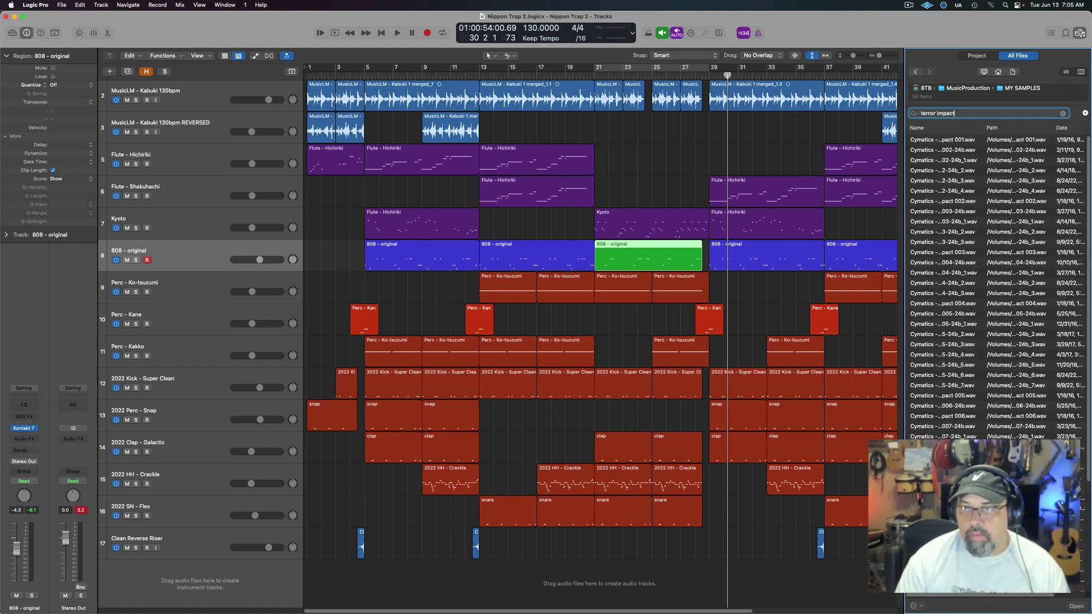
{"action": "left_click_drag", "start_coordinate": [983, 132], "coordinate": [1049, 129]}
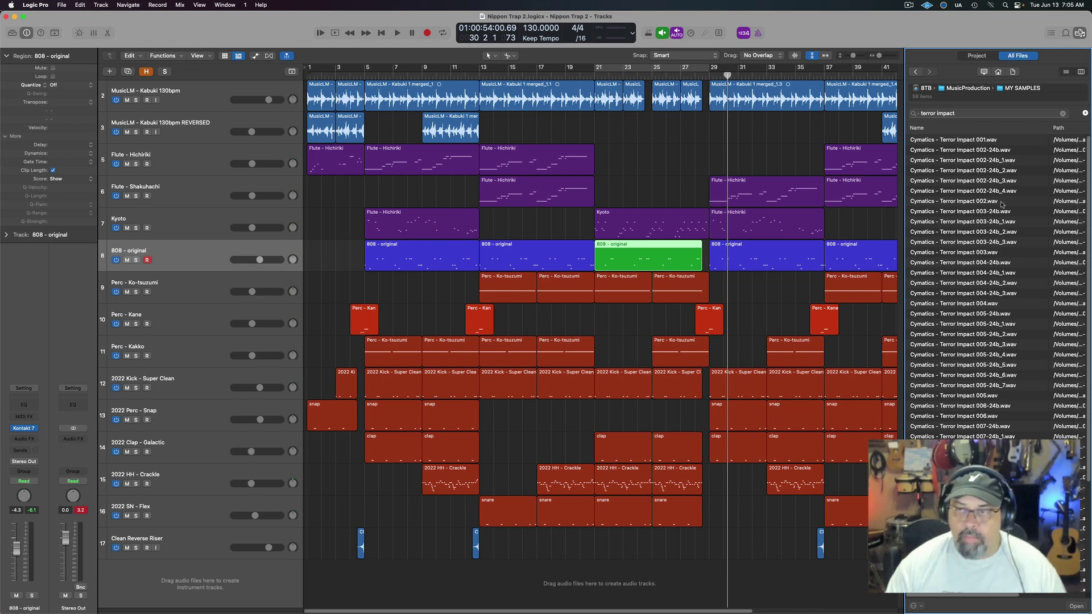
Audition several Cymatics - Terror Impact samples to find a suitable impact sound
{"action": "left_click", "coordinate": [968, 283]}
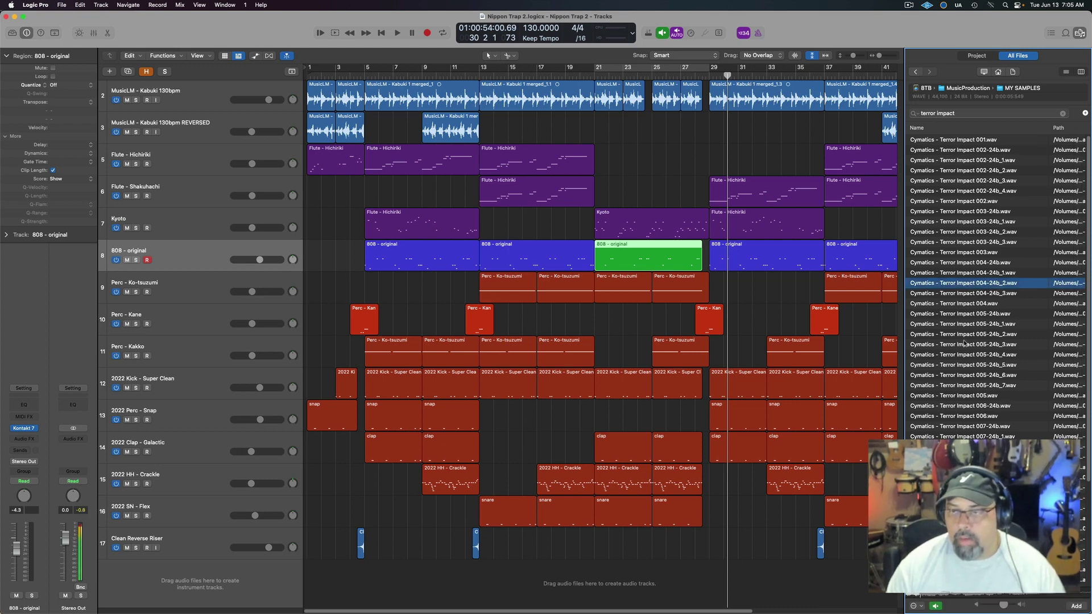
{"action": "left_click", "coordinate": [966, 344]}
{"action": "left_click", "coordinate": [1076, 518]}
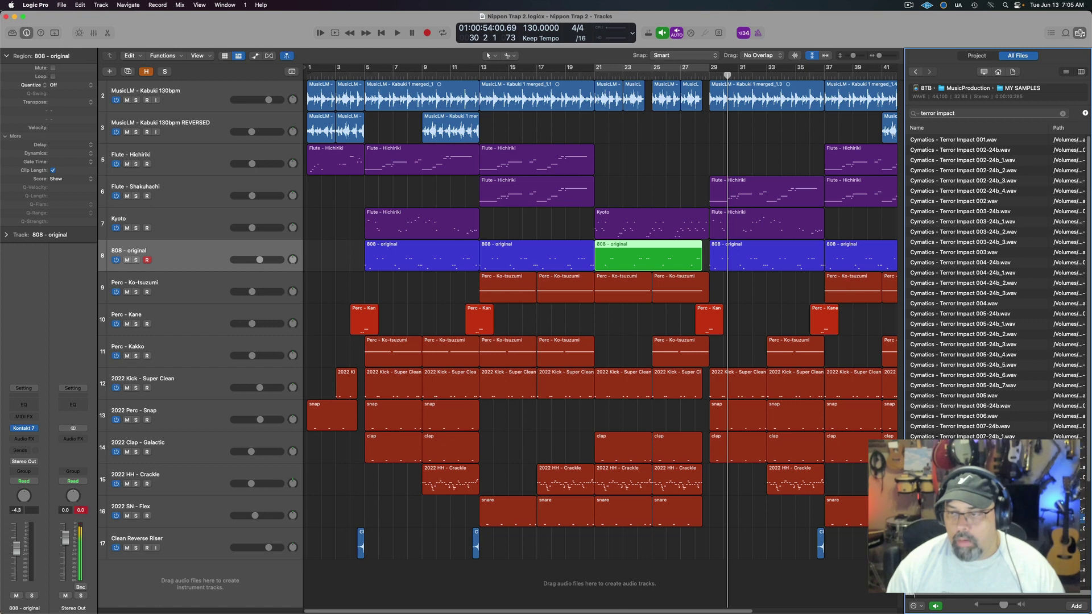
{"action": "scroll", "coordinate": [1087, 518], "scroll_direction": "down", "scroll_amount": 5}
{"action": "left_click", "coordinate": [958, 423]}
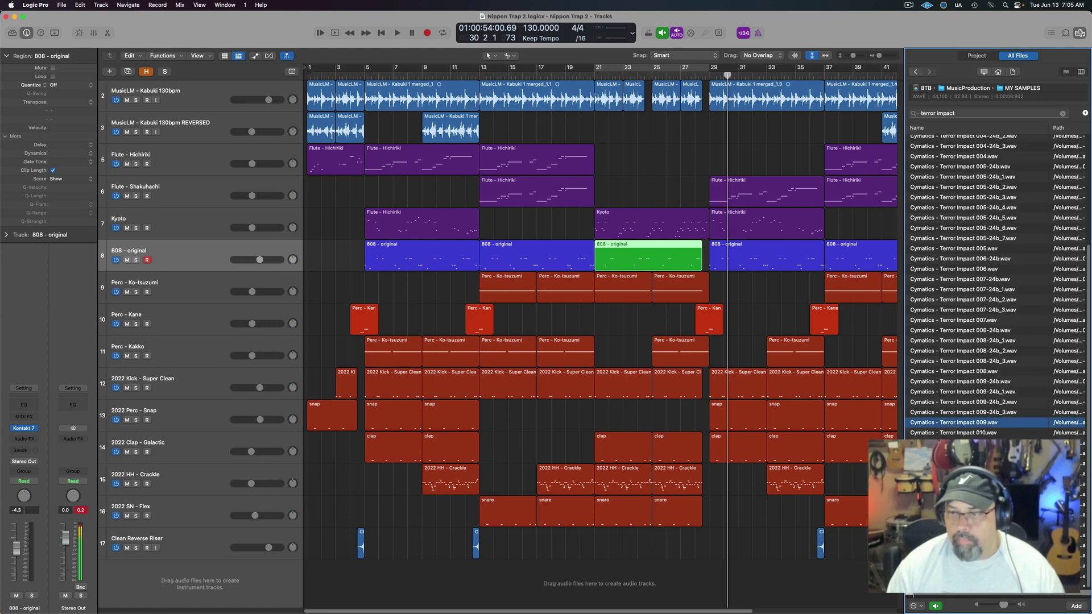
{"action": "left_click", "coordinate": [961, 464]}
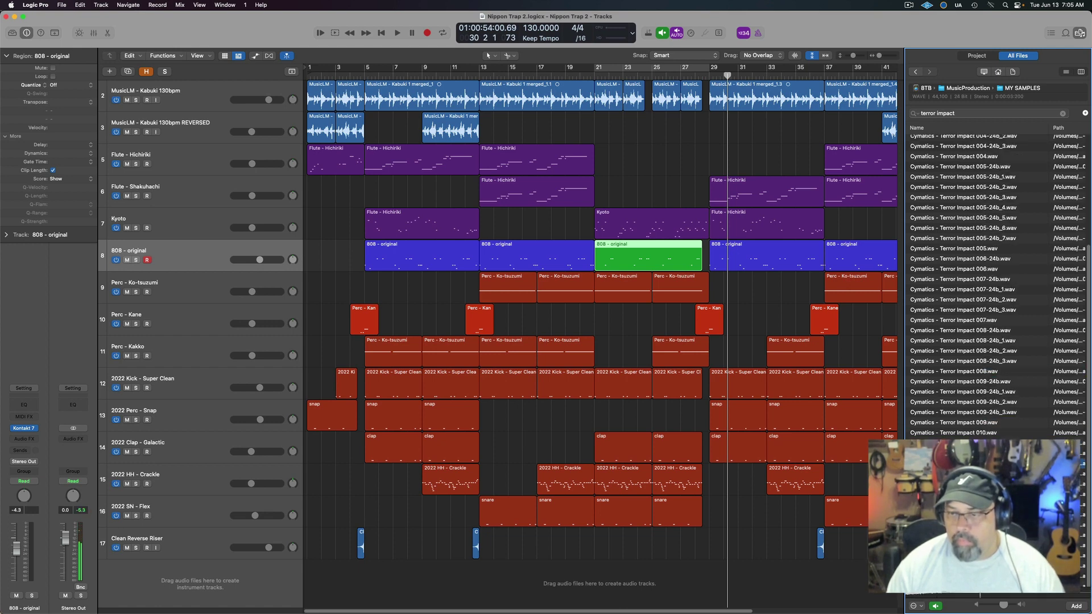
{"action": "key", "text": "Down"}
{"action": "key", "text": "Down"}
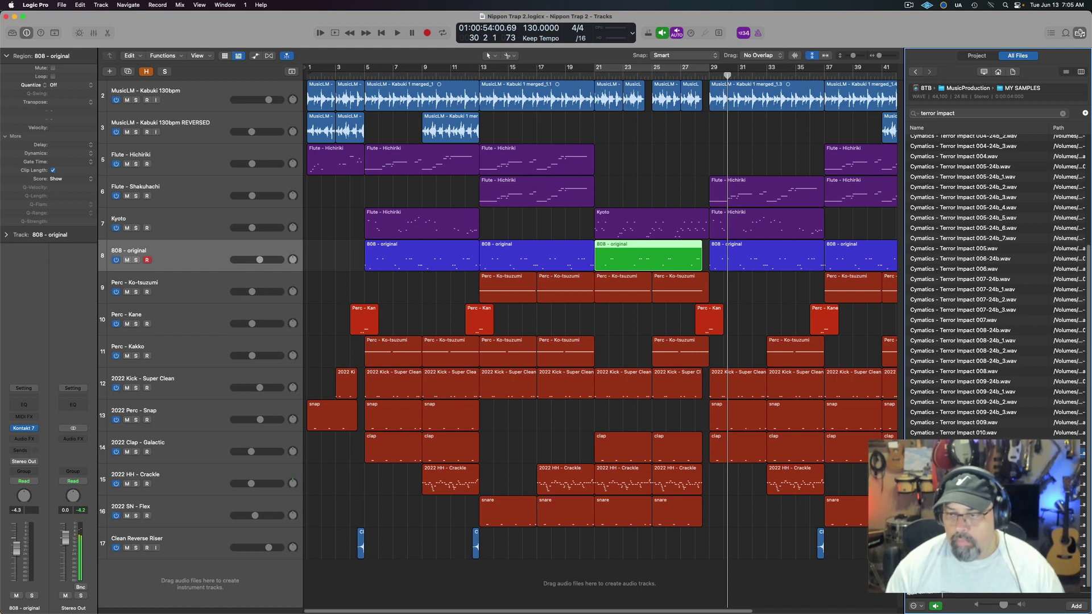
{"action": "key", "text": "Down"}
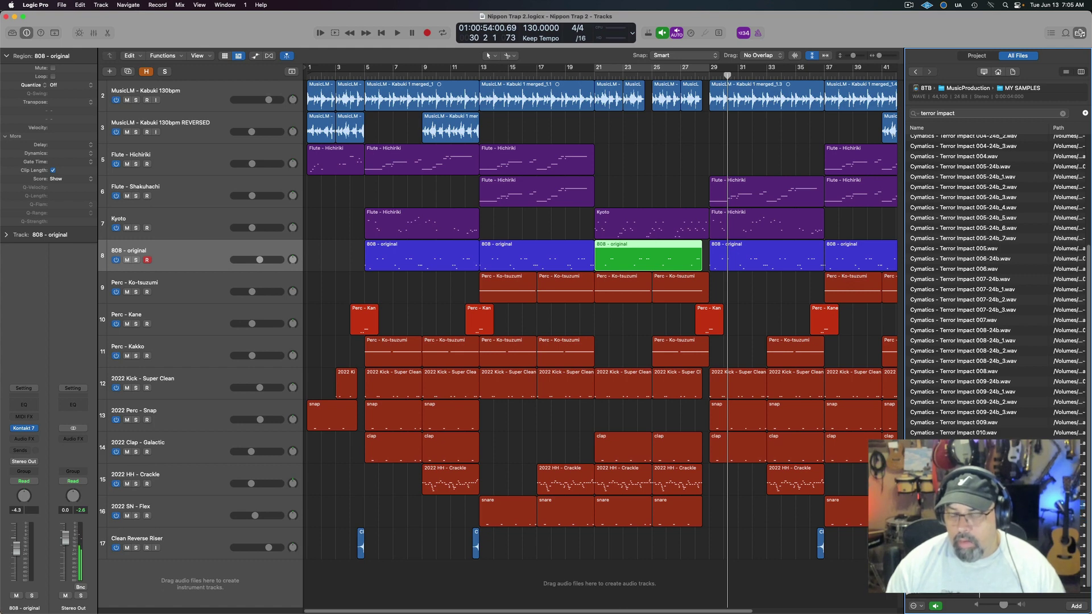
{"action": "key", "text": "Down"}
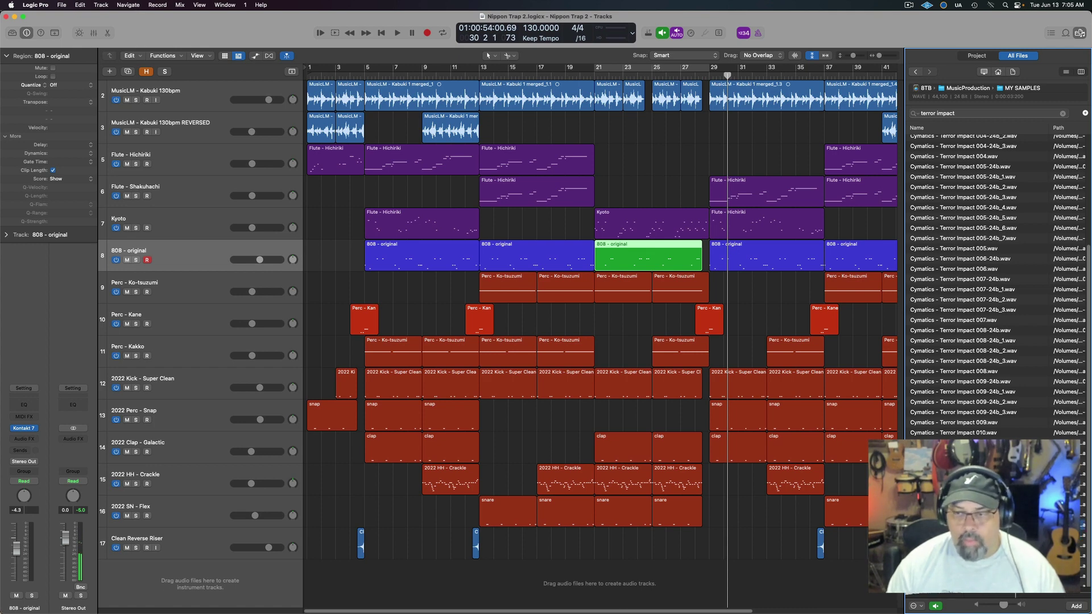
Load Cymatics - Terror Impact 019.wav into Quick Sampler on a new track below Clean Reverse Riser, and close the sampler and file browser
{"action": "left_click_drag", "start_coordinate": [967, 501], "coordinate": [180, 538]}
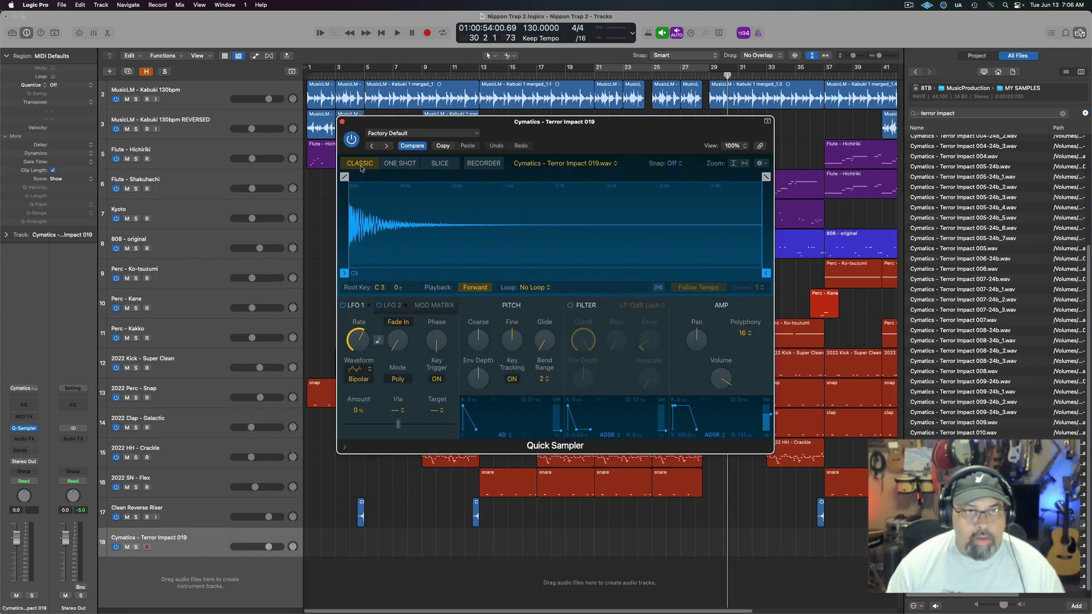
{"action": "left_click", "coordinate": [342, 122]}
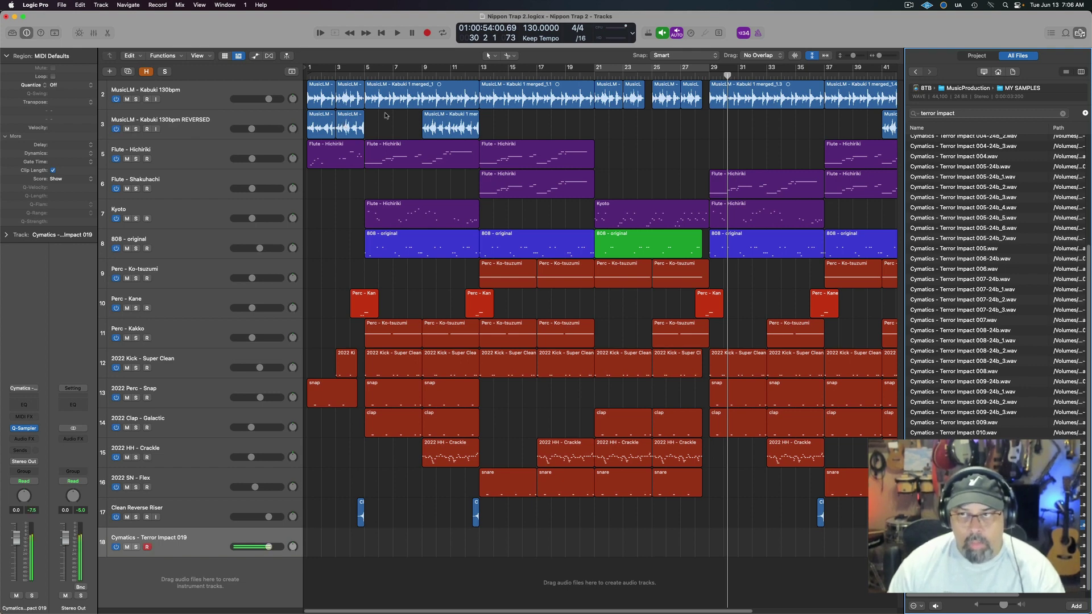
{"action": "left_click", "coordinate": [1079, 34]}
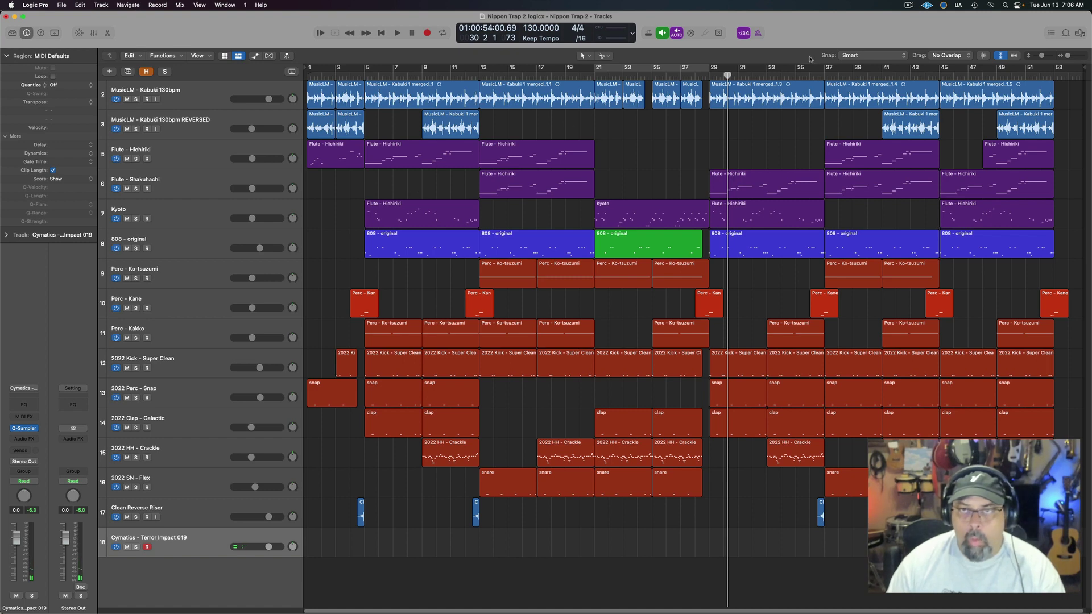
Record a sustained C3 note from bar 29 to 31 on the Terror Impact 019 track and check it in the Piano Roll
{"action": "left_click", "coordinate": [710, 75]}
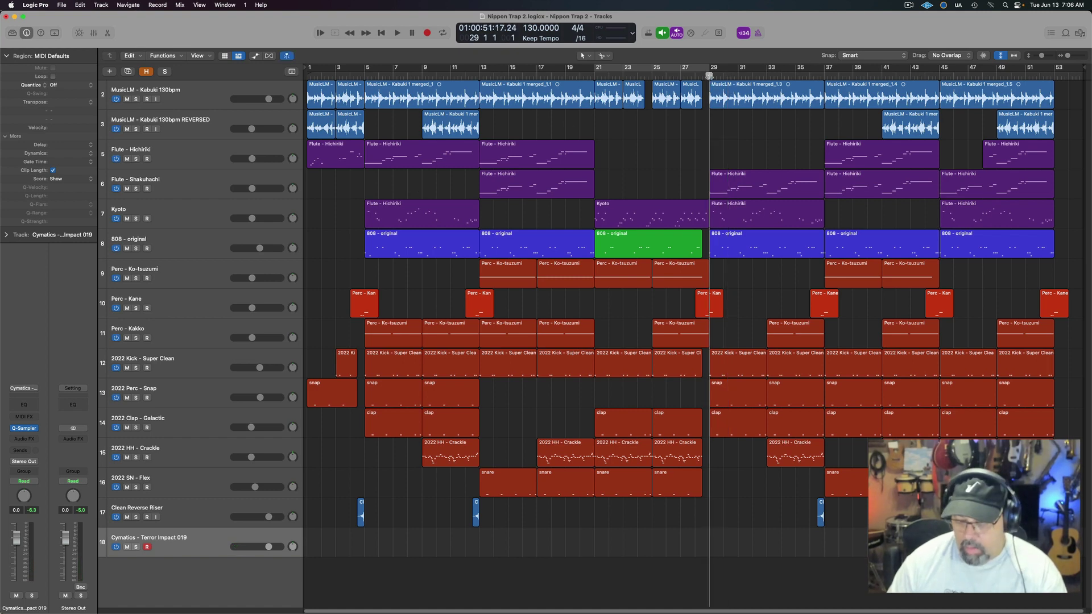
{"action": "key", "text": "r"}
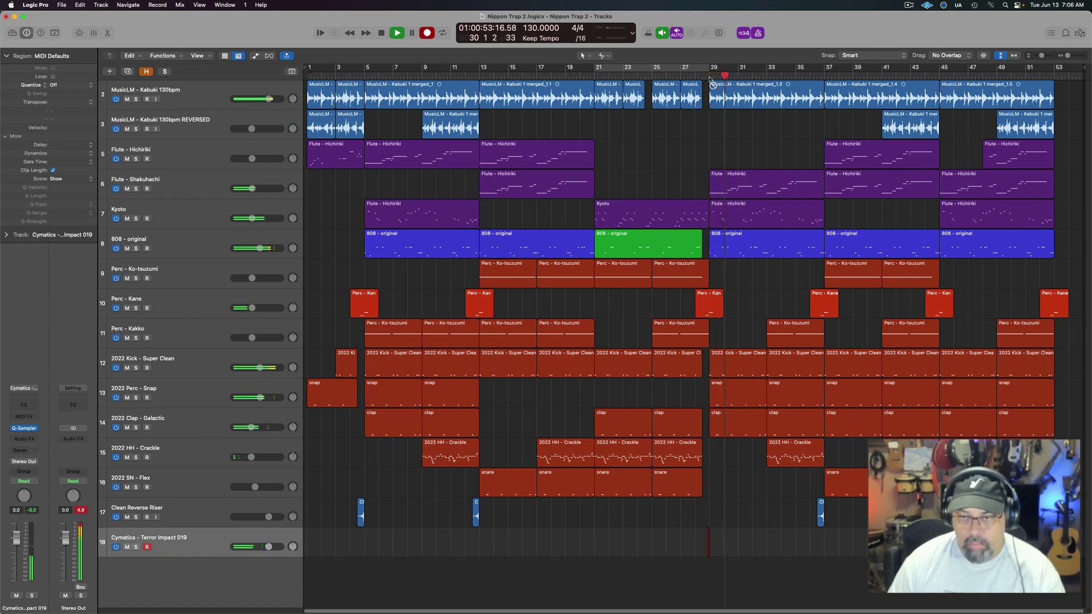
{"action": "key", "text": "space"}
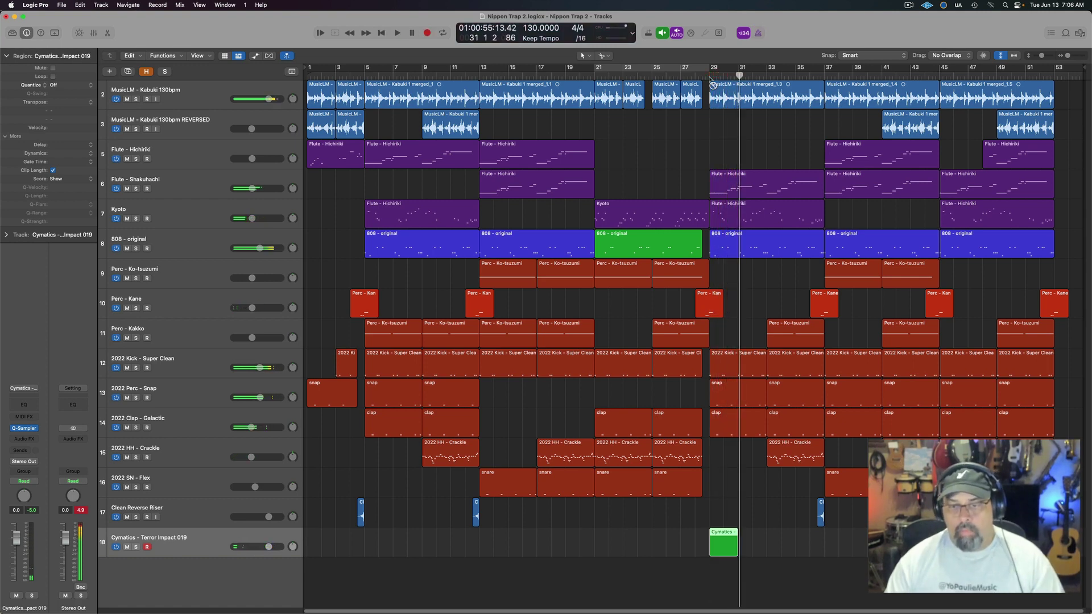
{"action": "double_click", "coordinate": [727, 552]}
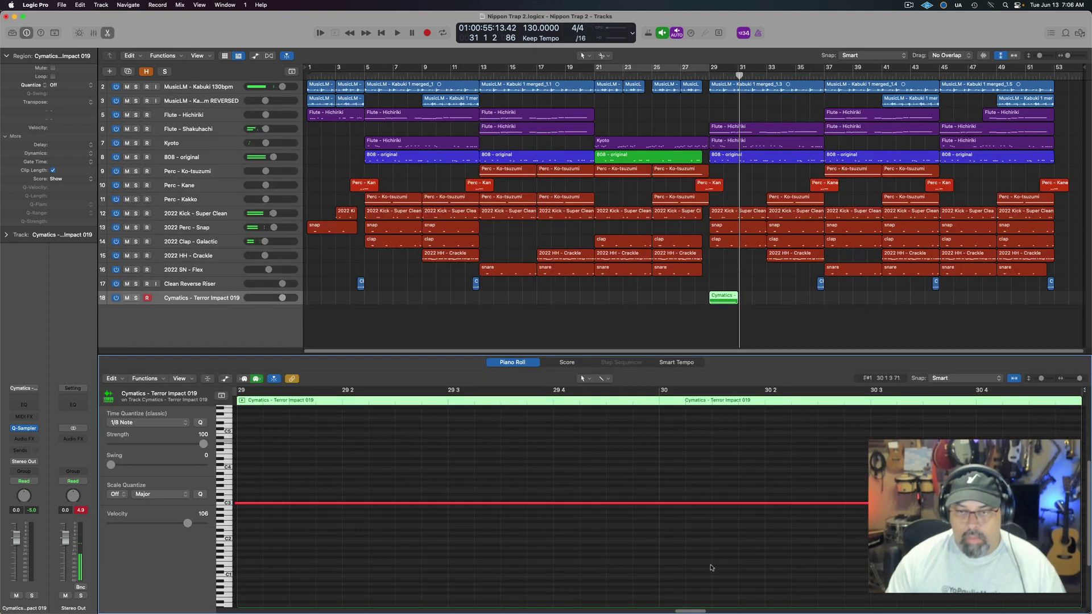
{"action": "left_click", "coordinate": [730, 325]}
{"action": "key", "text": "e"}
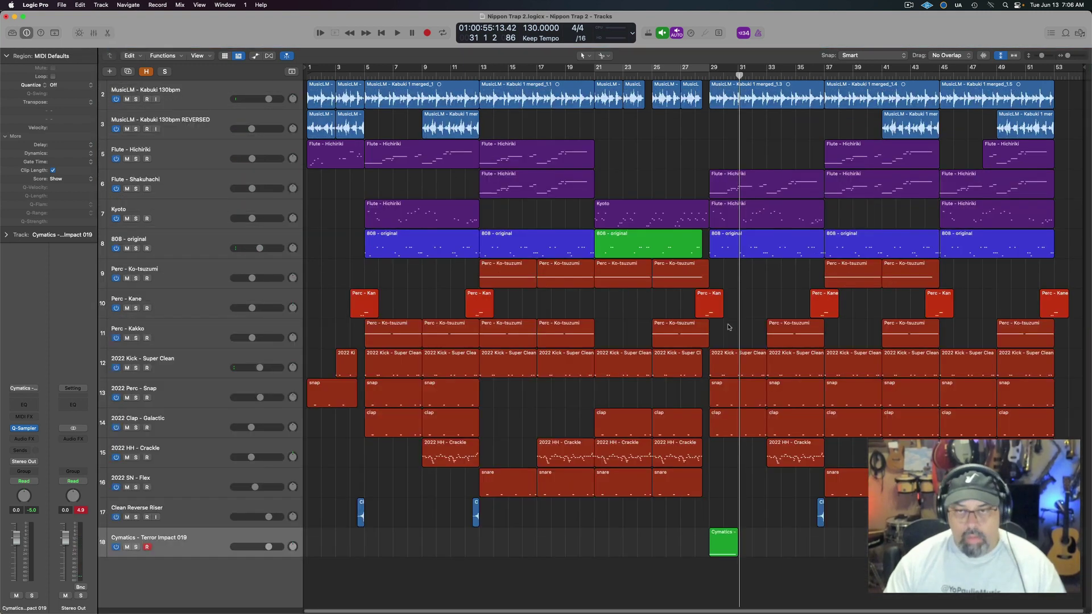
Copy the Terror Impact 019 region to bars 53, 37, 13 and 5 on the same track
{"action": "left_click", "coordinate": [722, 549]}
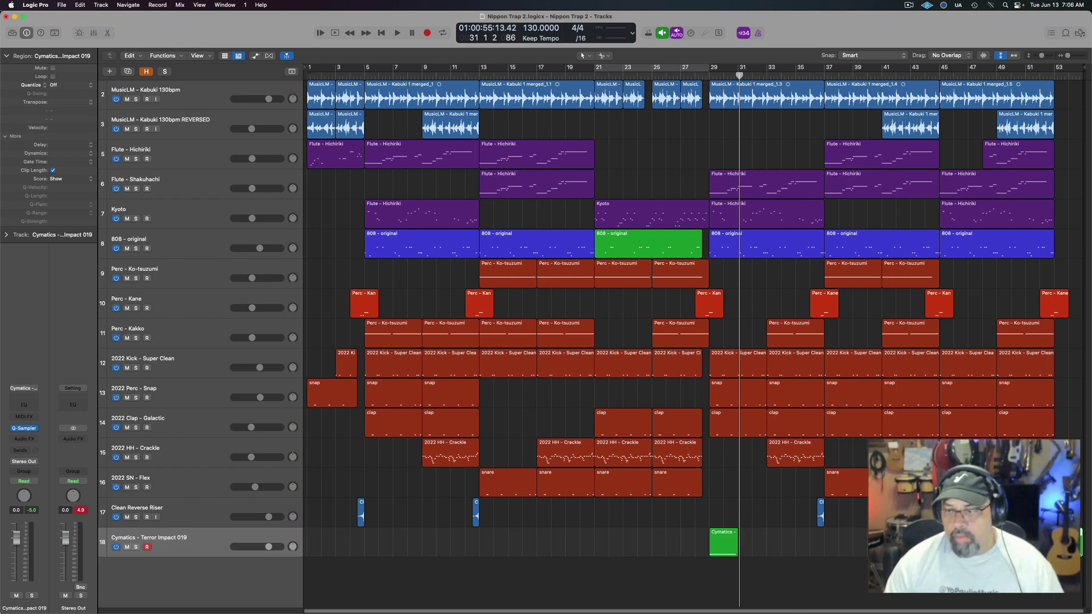
{"action": "left_click_drag", "start_coordinate": [721, 545], "coordinate": [840, 549]}
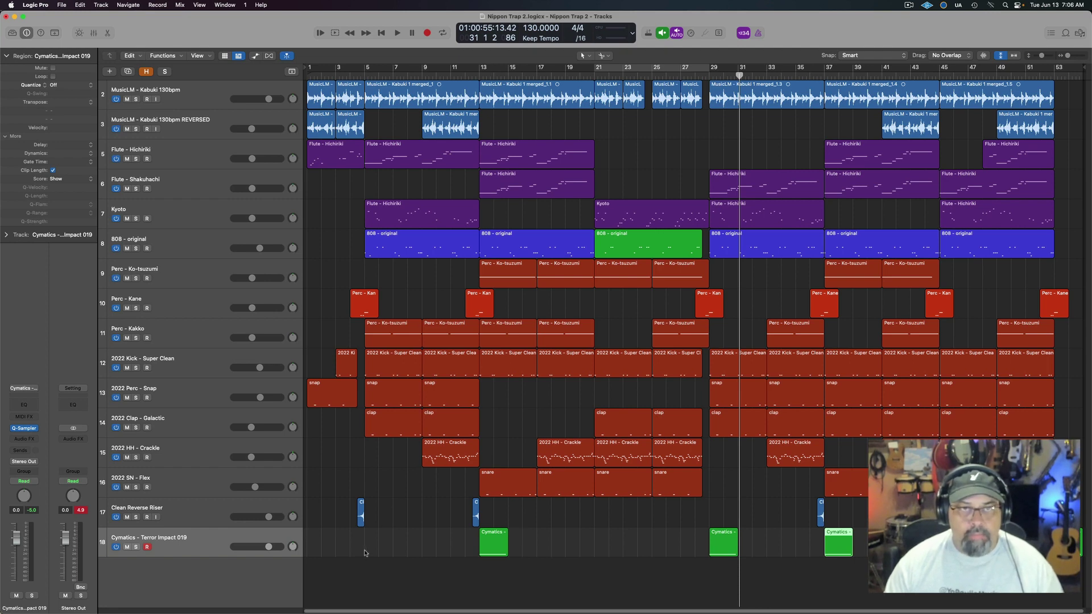
{"action": "left_click_drag", "start_coordinate": [487, 548], "coordinate": [373, 549]}
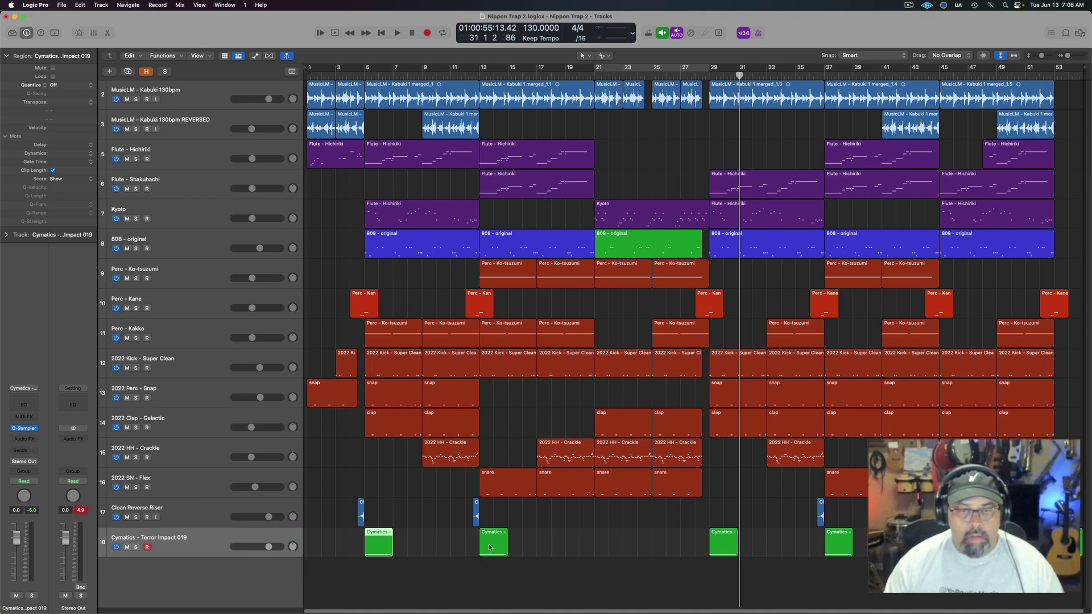
Play the arrangement from the start and lower the Terror Impact 019 track volume to -3.7 dB
{"action": "key", "text": "space"}
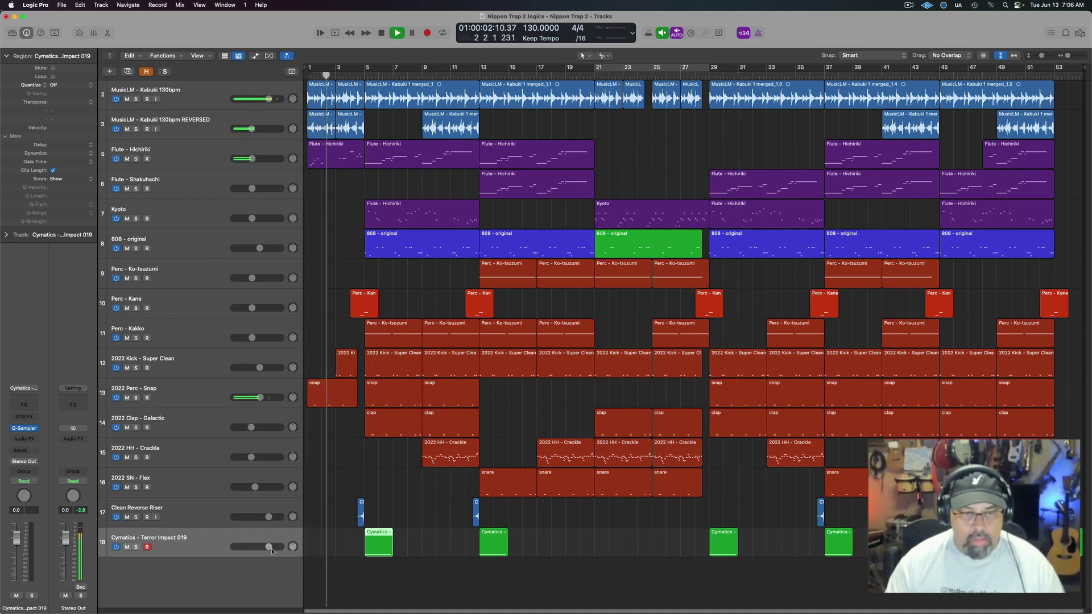
{"action": "left_click", "coordinate": [389, 598]}
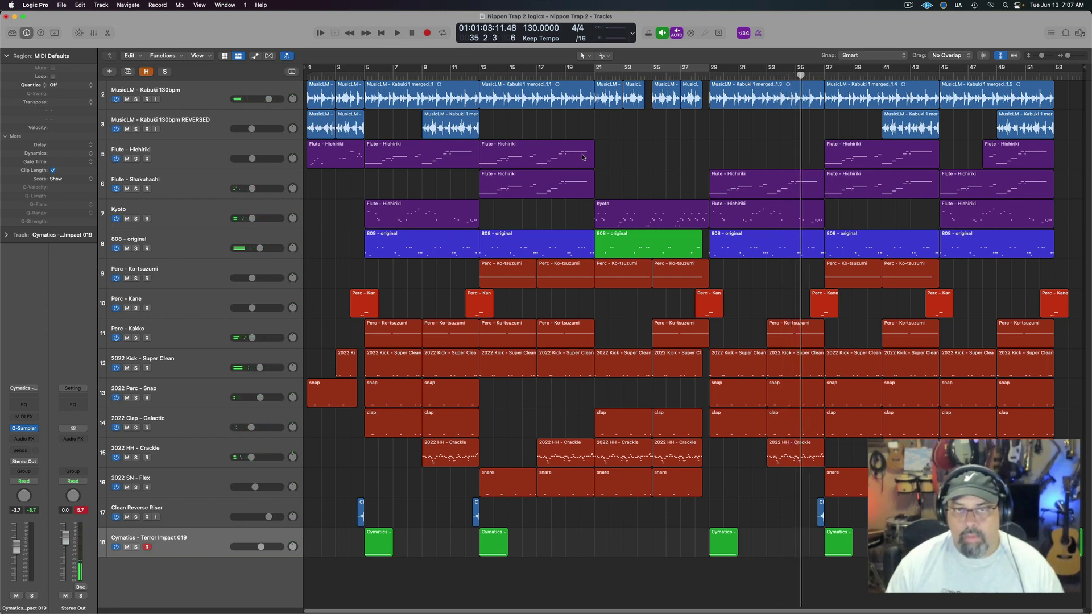
Delete the Flute - Hichiriki track's region at bar 13, and rework the Flute - Shakuhachi region at bar 29 into two shortened passages starting at bars 29 and 33
{"action": "key", "text": "Delete"}
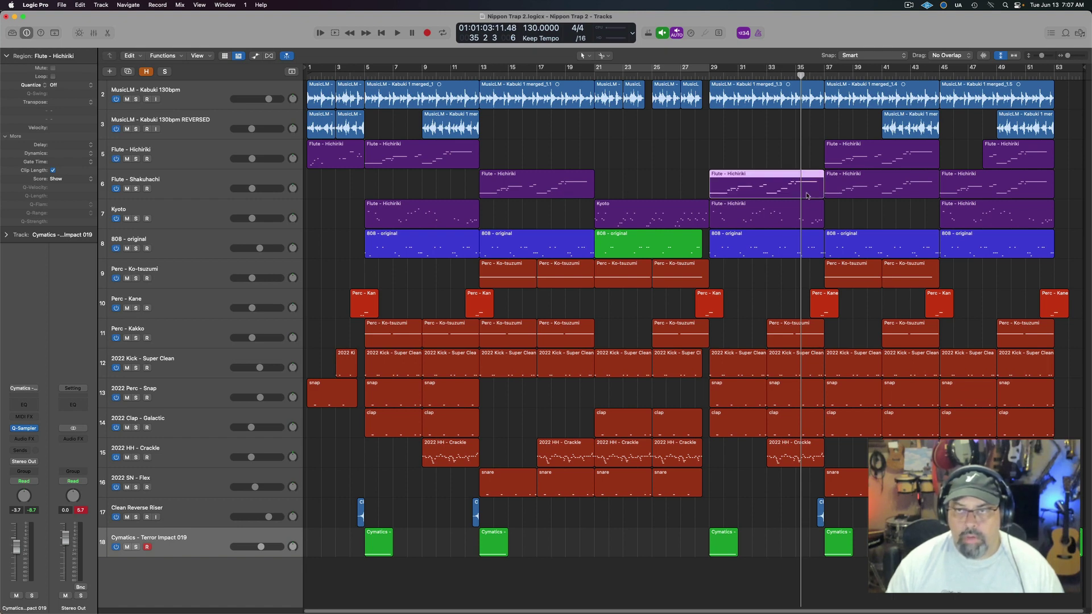
{"action": "mouse_move", "coordinate": [799, 197]}
{"action": "left_mouse_down"}
{"action": "mouse_move", "coordinate": [756, 201]}
{"action": "mouse_move", "coordinate": [808, 192]}
{"action": "mouse_move", "coordinate": [786, 194]}
{"action": "left_mouse_up"}
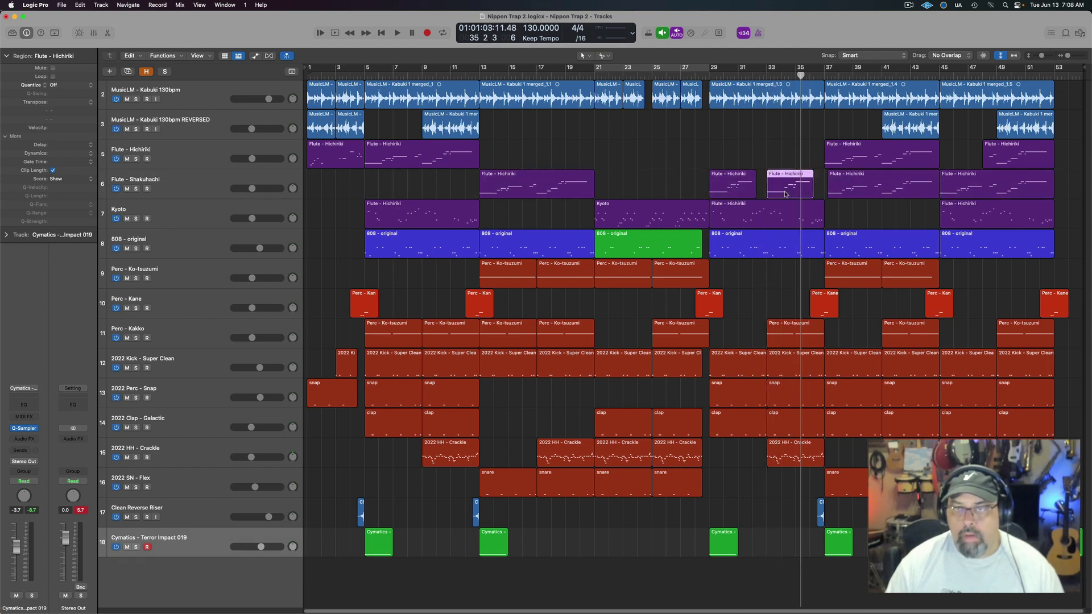
Lower the last two notes of the Flute - Shakuhachi passage at bar 33, and join it with the passage at bar 29
{"action": "double_click", "coordinate": [706, 76]}
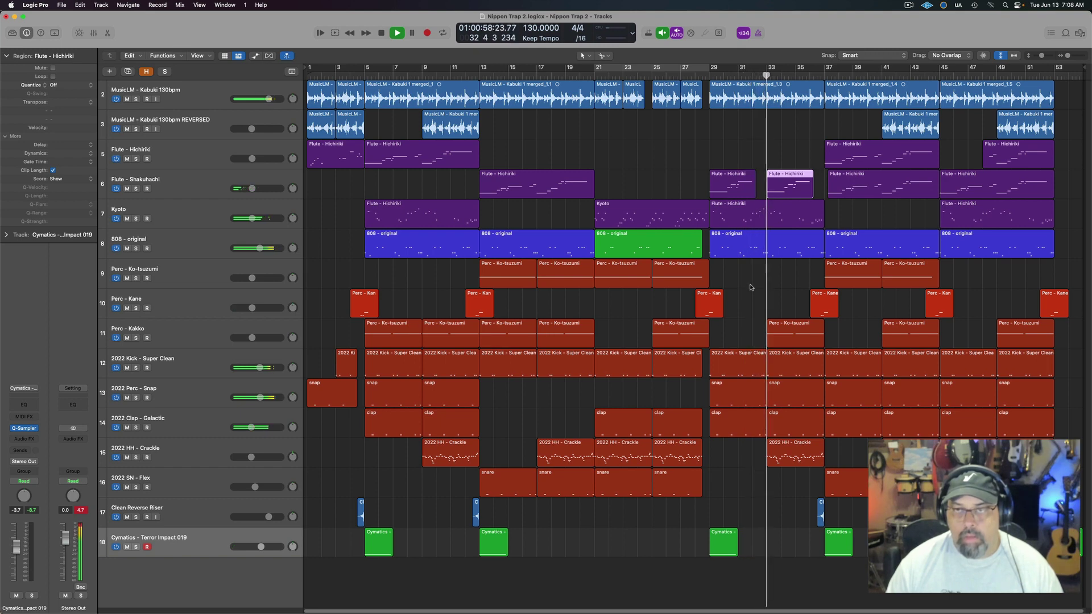
{"action": "double_click", "coordinate": [797, 187]}
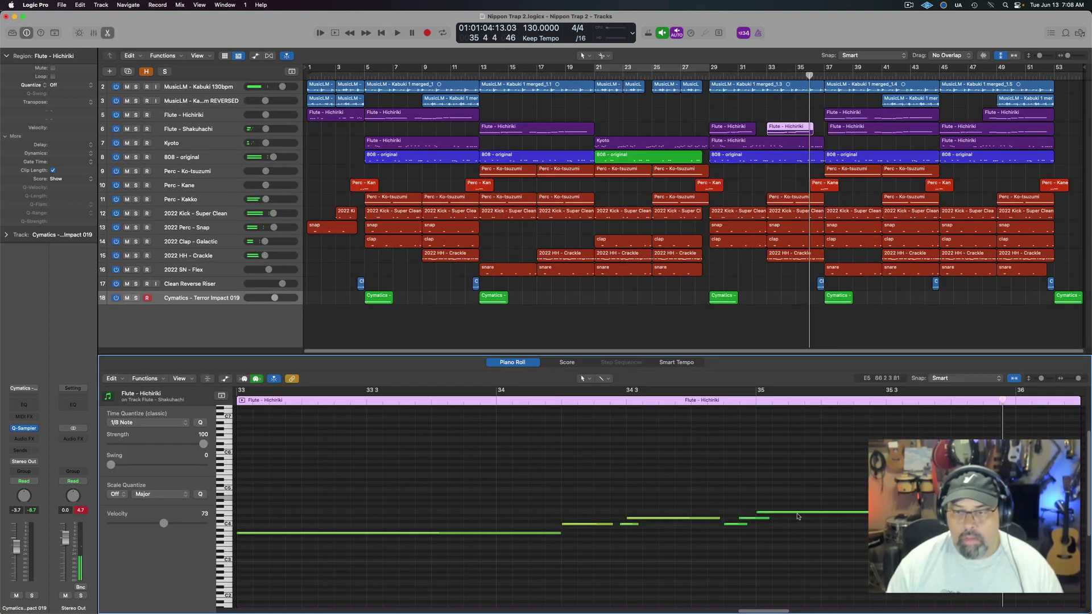
{"action": "left_click_drag", "start_coordinate": [797, 515], "coordinate": [769, 543]}
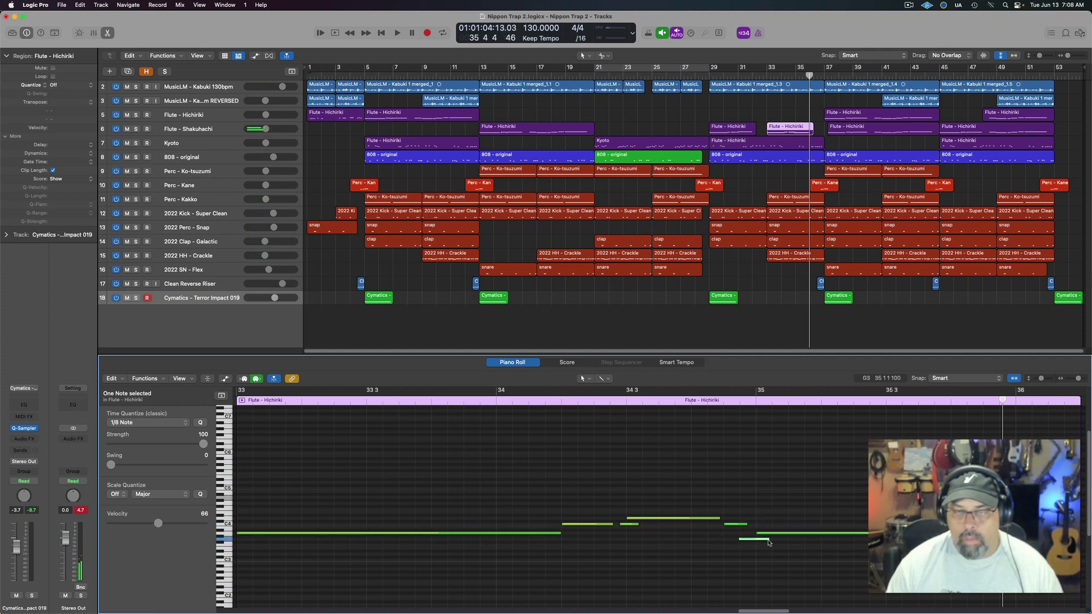
{"action": "key", "text": "space"}
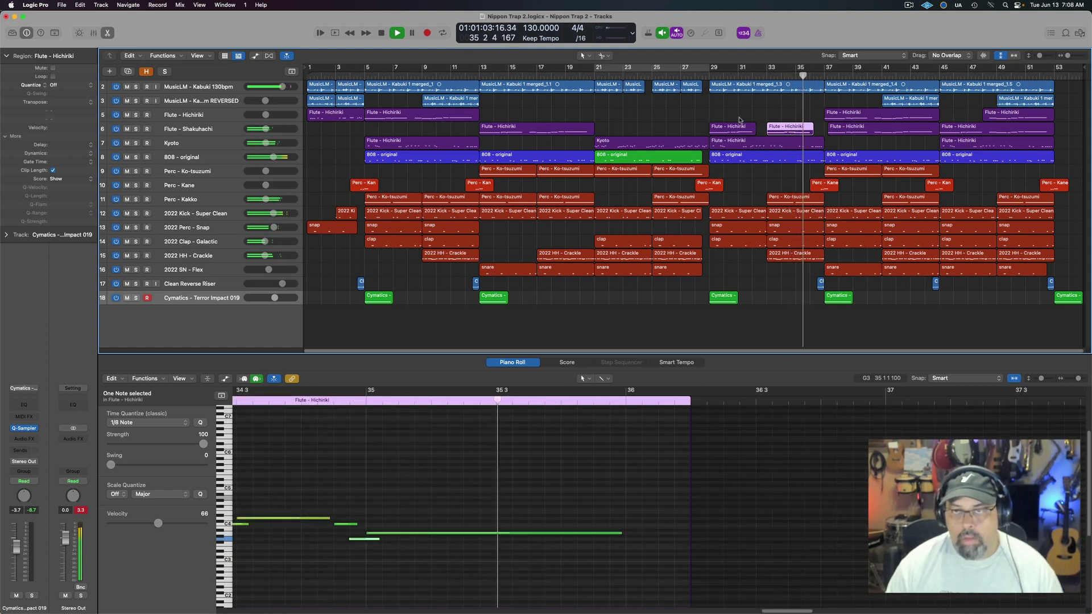
{"action": "left_click_drag", "start_coordinate": [737, 114], "coordinate": [792, 131]}
{"action": "key", "text": "super+j"}
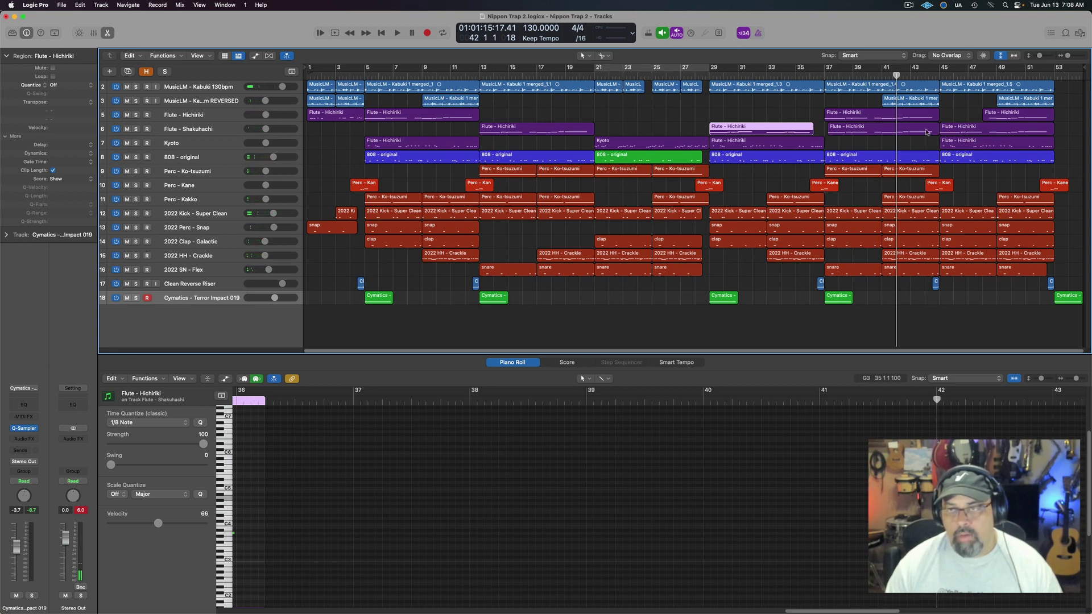
Extend the start of the fourth-section Flute - Shakuhachi region back to bar 37 and play it from there
{"action": "left_click", "coordinate": [838, 133]}
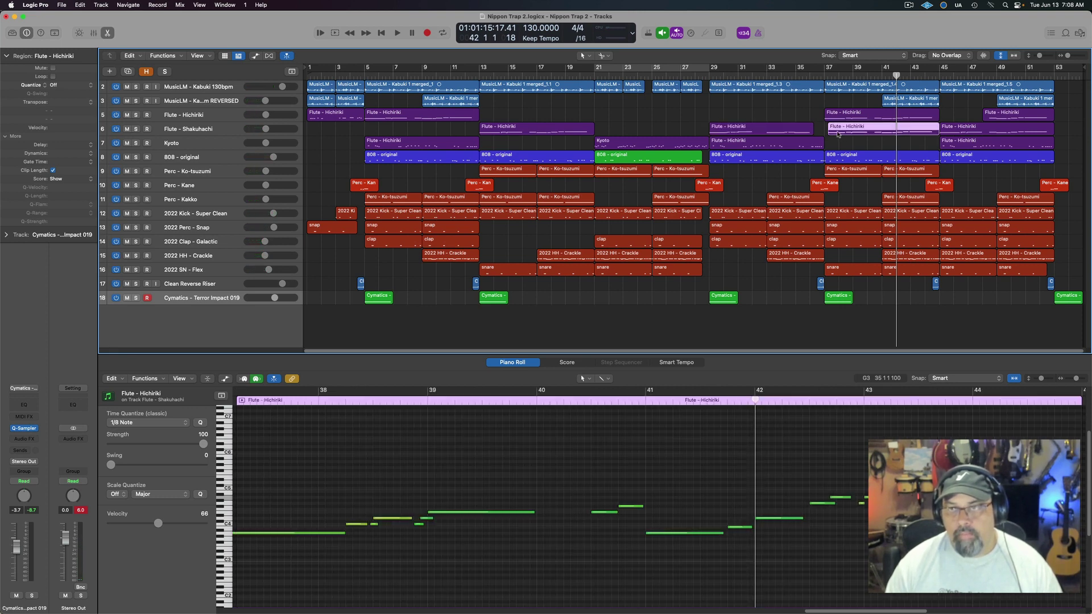
{"action": "key", "text": "shift+space"}
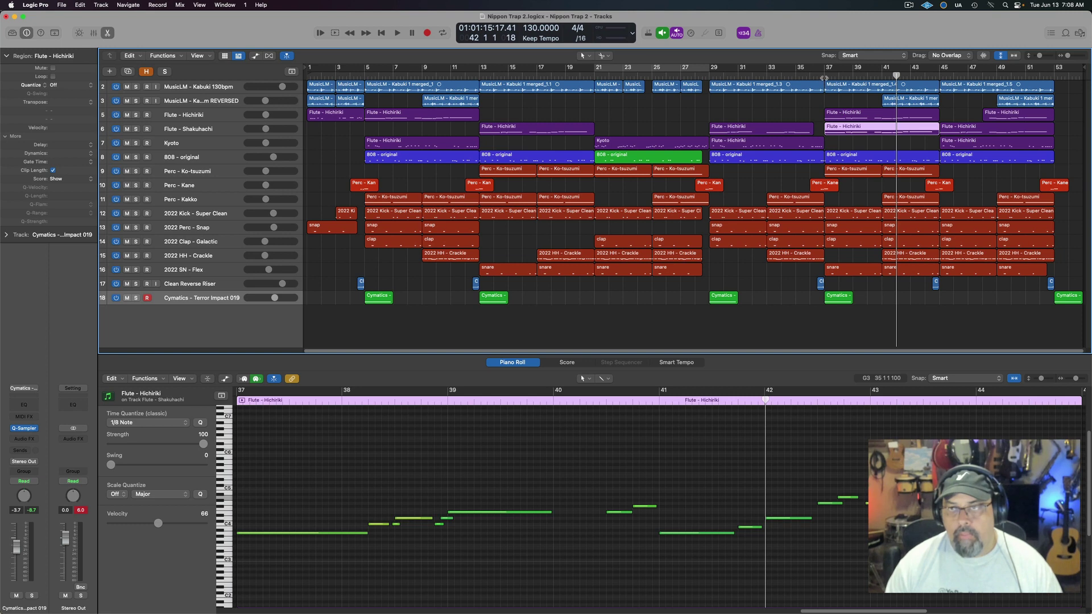
{"action": "key", "text": "shift+space"}
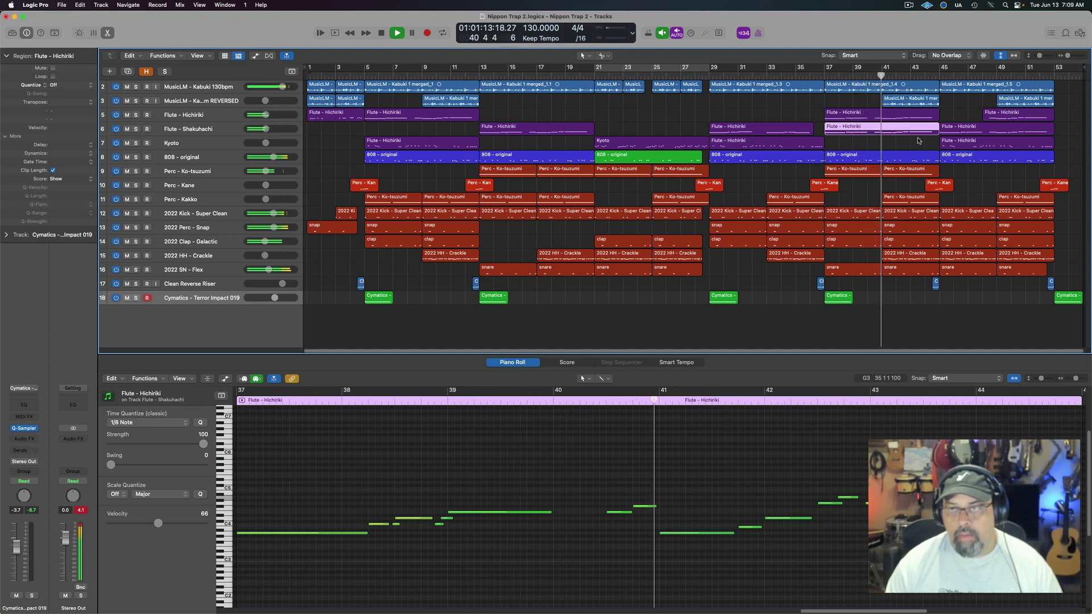
In both flute regions at bar 37, delete the notes from late bar 42 onwards and the two short notes in bar 40
{"action": "left_click_drag", "start_coordinate": [917, 141], "coordinate": [910, 111]}
{"action": "key", "text": "e"}
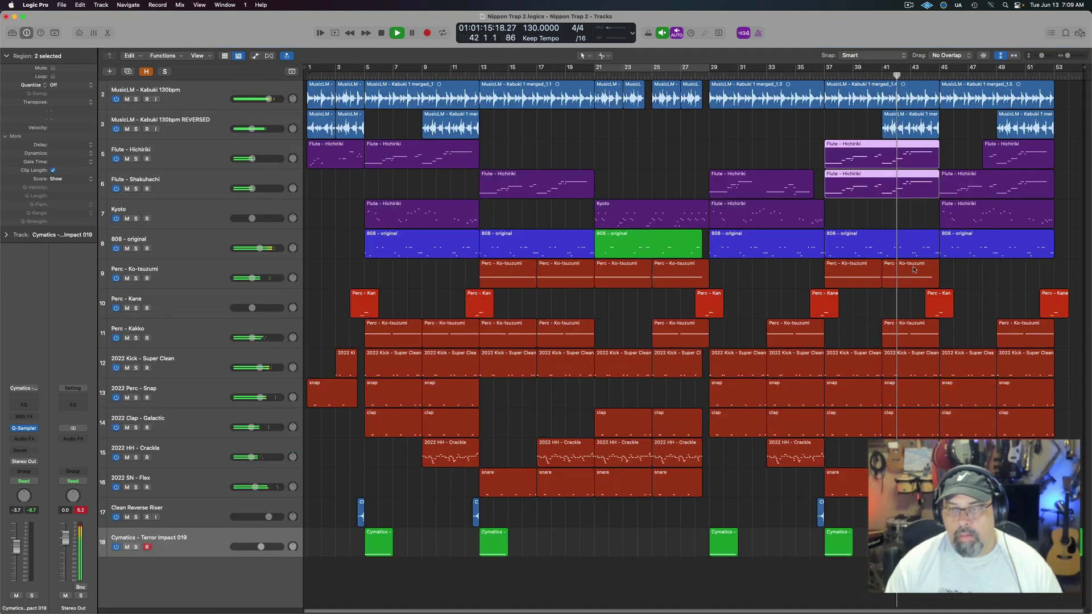
{"action": "key", "text": "e"}
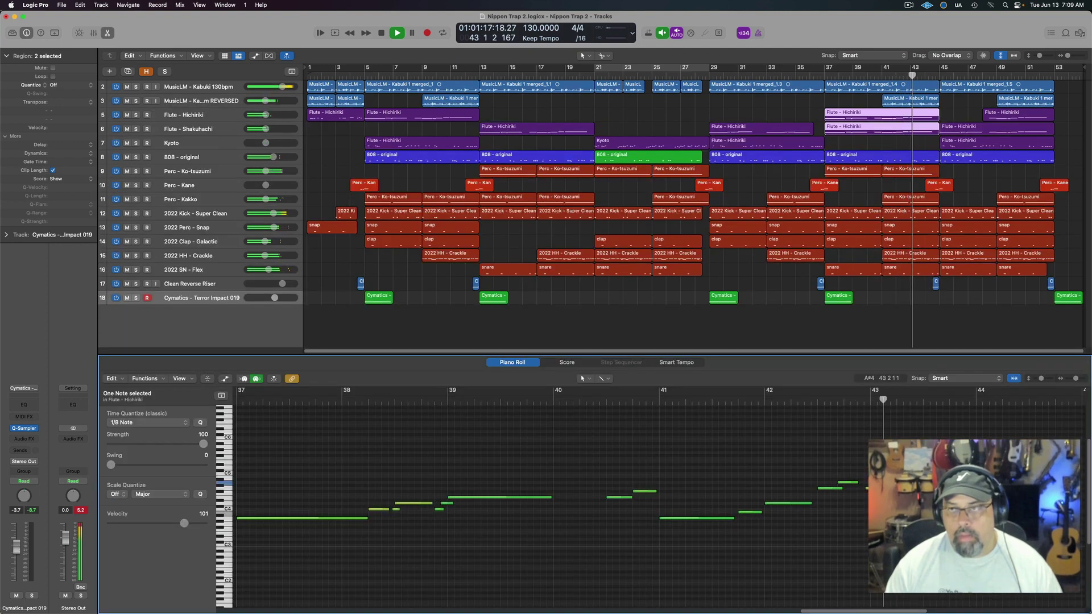
{"action": "left_click_drag", "start_coordinate": [837, 460], "coordinate": [917, 502]}
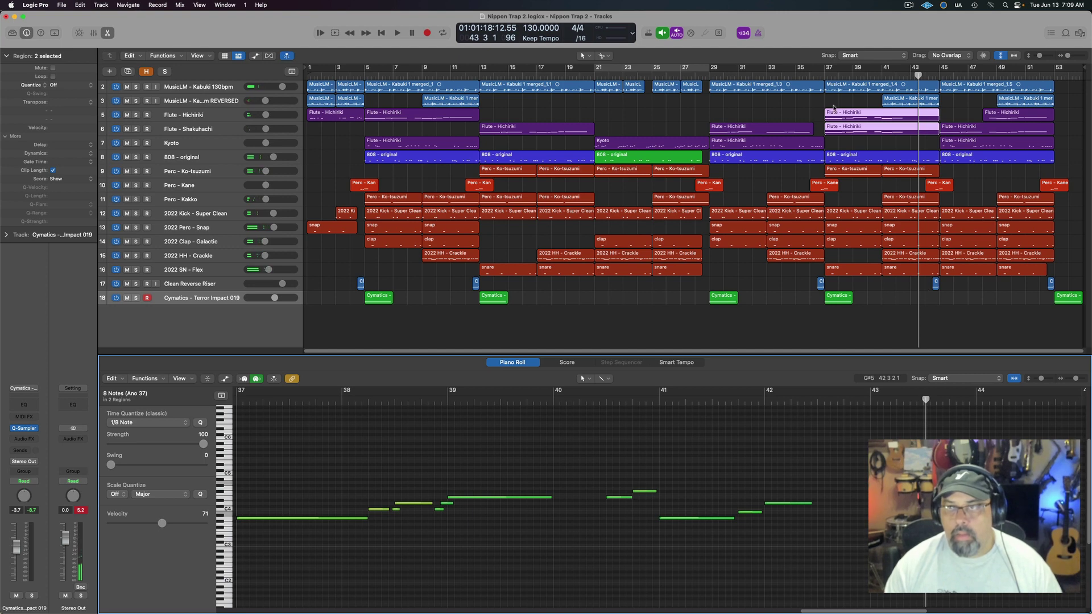
{"action": "left_click", "coordinate": [826, 75]}
{"action": "key", "text": "space"}
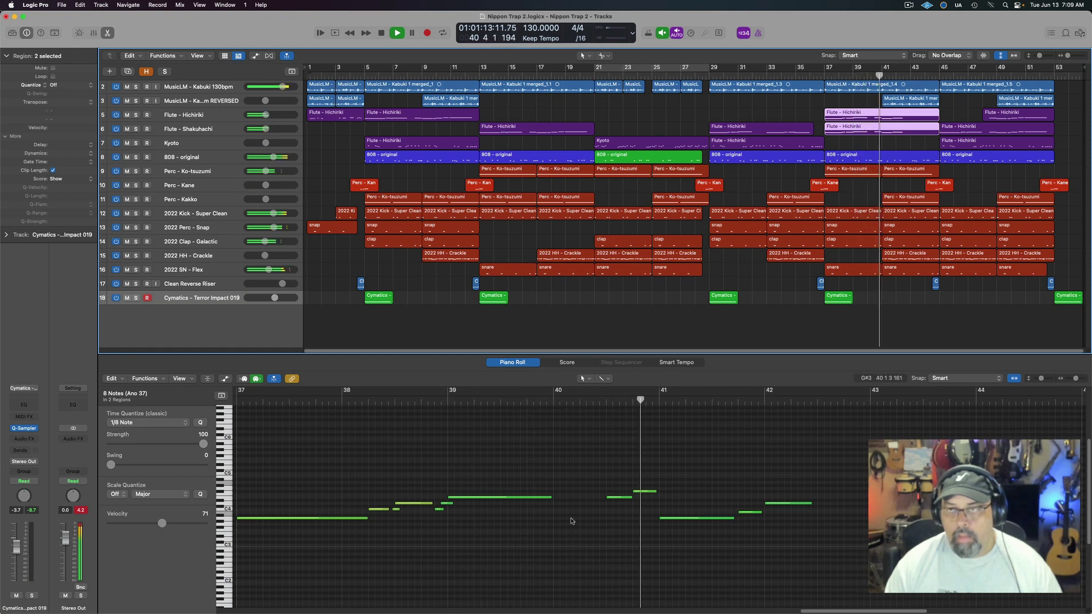
{"action": "key", "text": "space"}
{"action": "left_click_drag", "start_coordinate": [597, 464], "coordinate": [638, 505]}
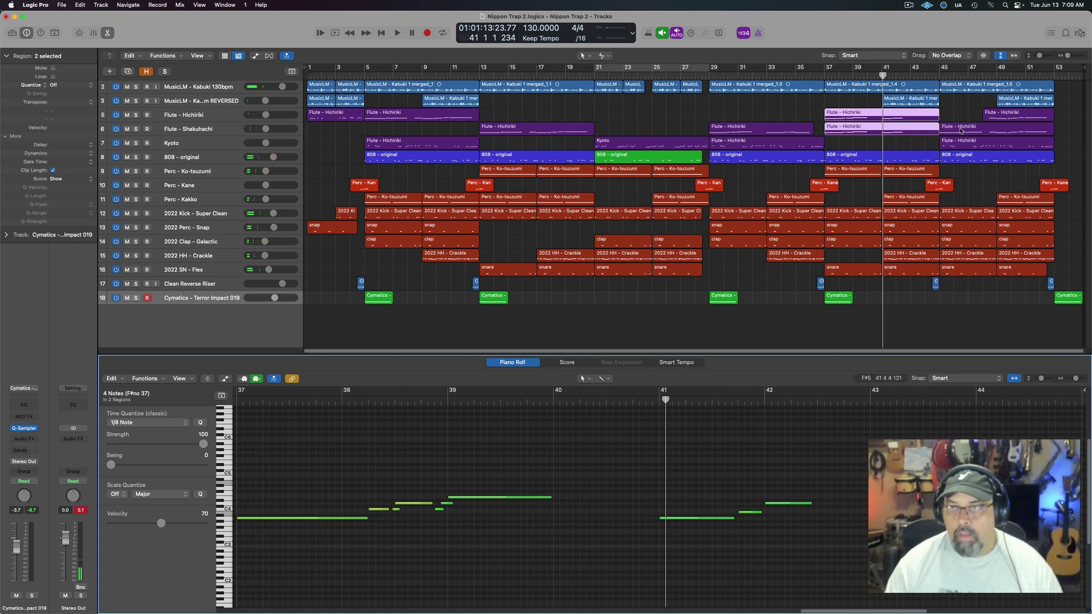
Shorten both flute regions at bar 37 to just before bar 41, repeat them at bar 41, and play from bar 37 through bar 53
{"action": "left_click_drag", "start_coordinate": [938, 135], "coordinate": [878, 139]}
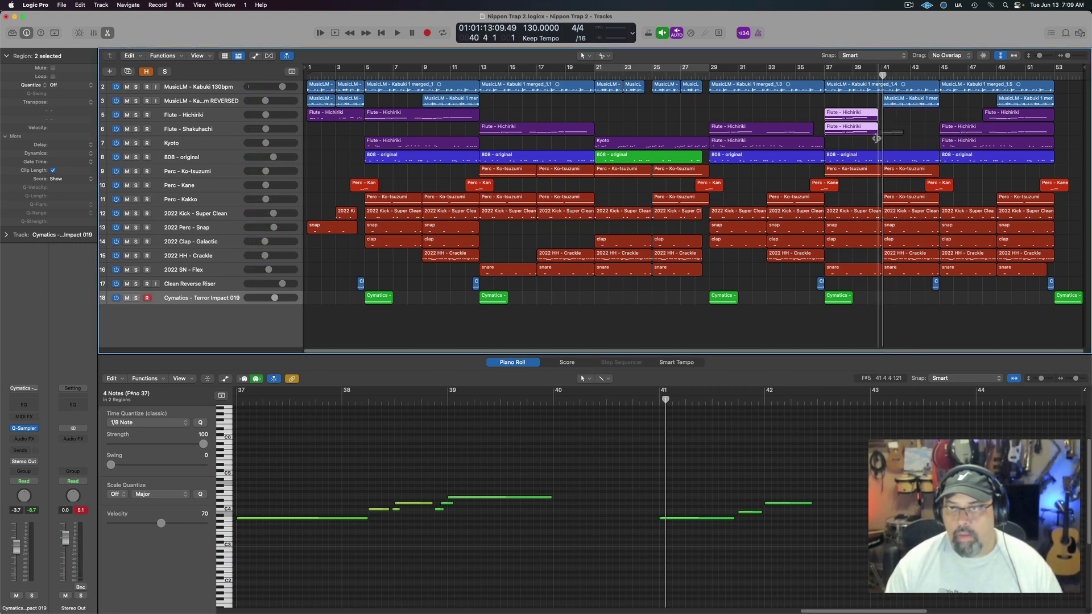
{"action": "key", "text": "super+r"}
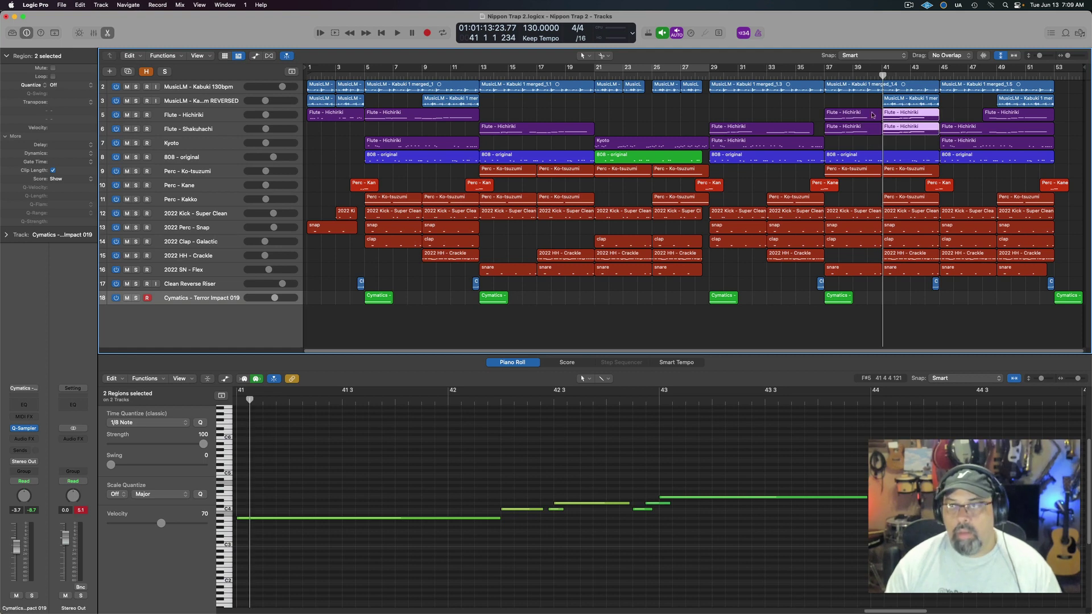
{"action": "left_click", "coordinate": [823, 73]}
{"action": "key", "text": "space"}
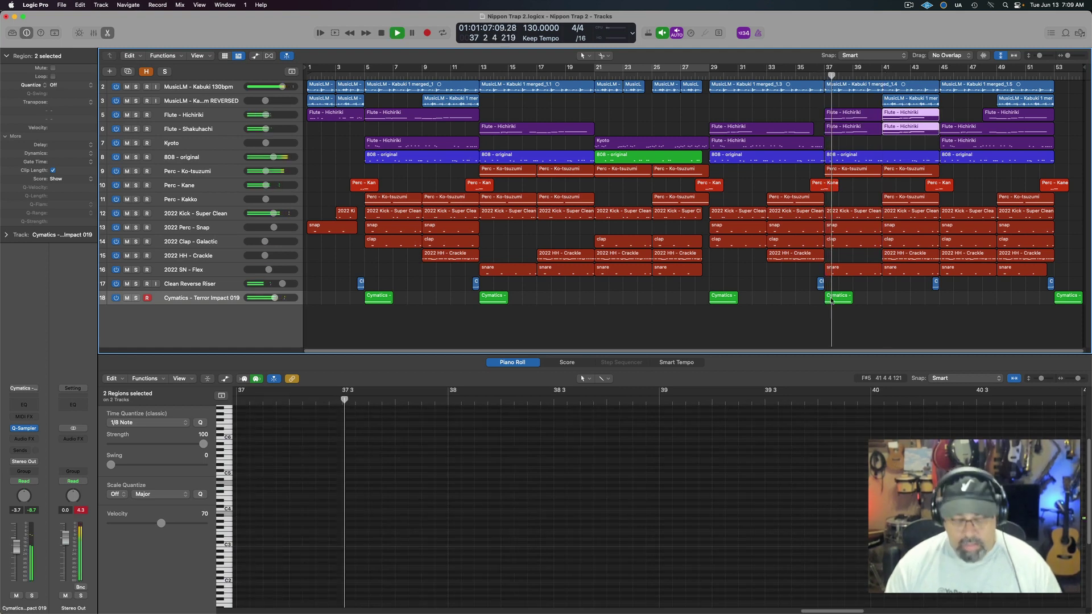
{"action": "key", "text": "e"}
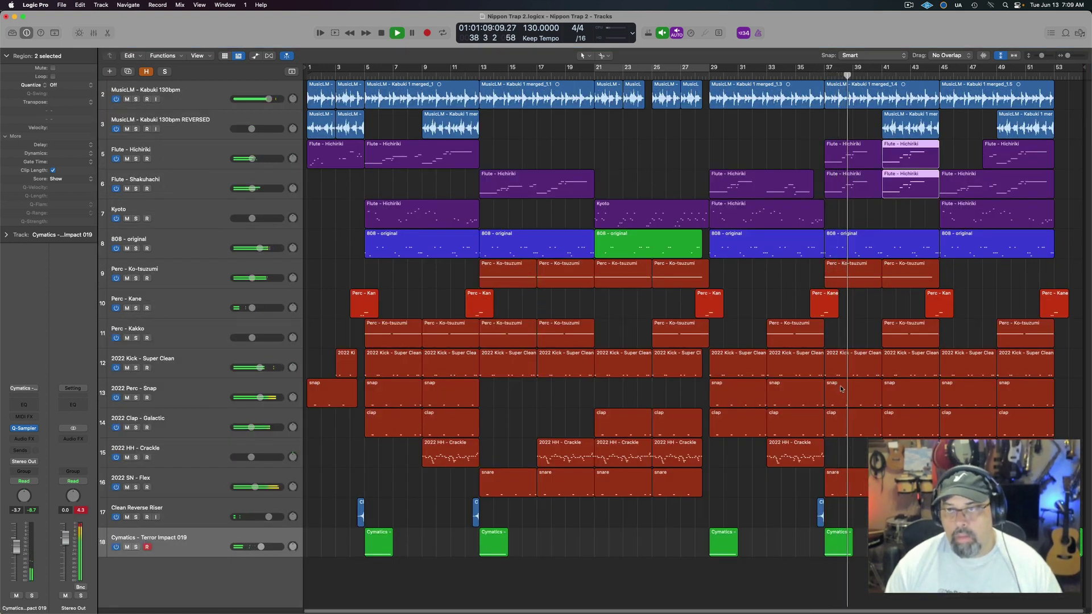
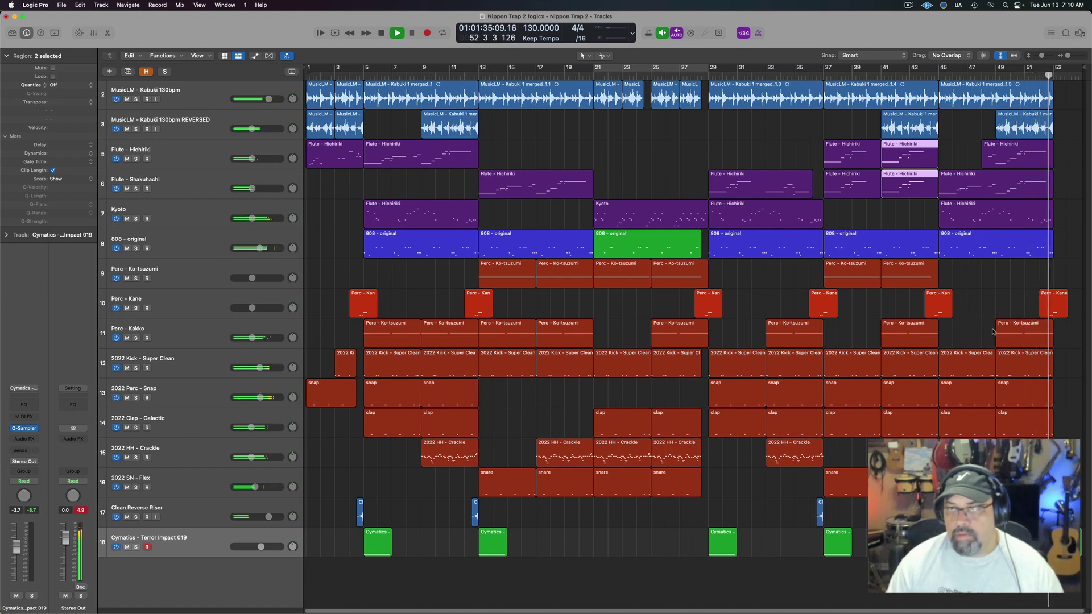
{"action": "key", "text": "space"}
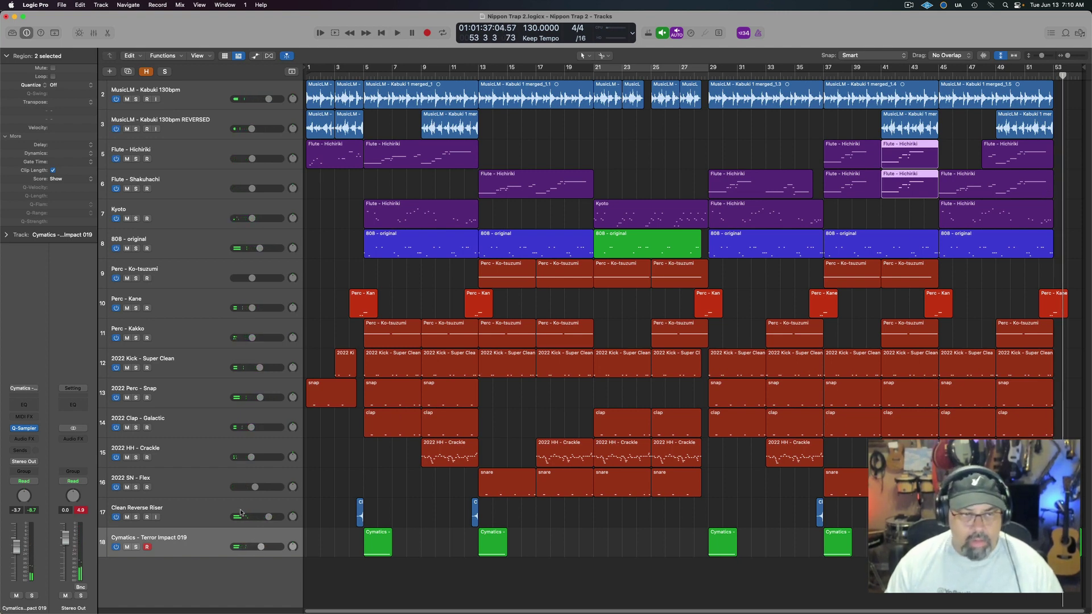
Duplicate the 2022 SN - Flex track with its sound as an empty track directly below it
{"action": "left_click", "coordinate": [193, 483]}
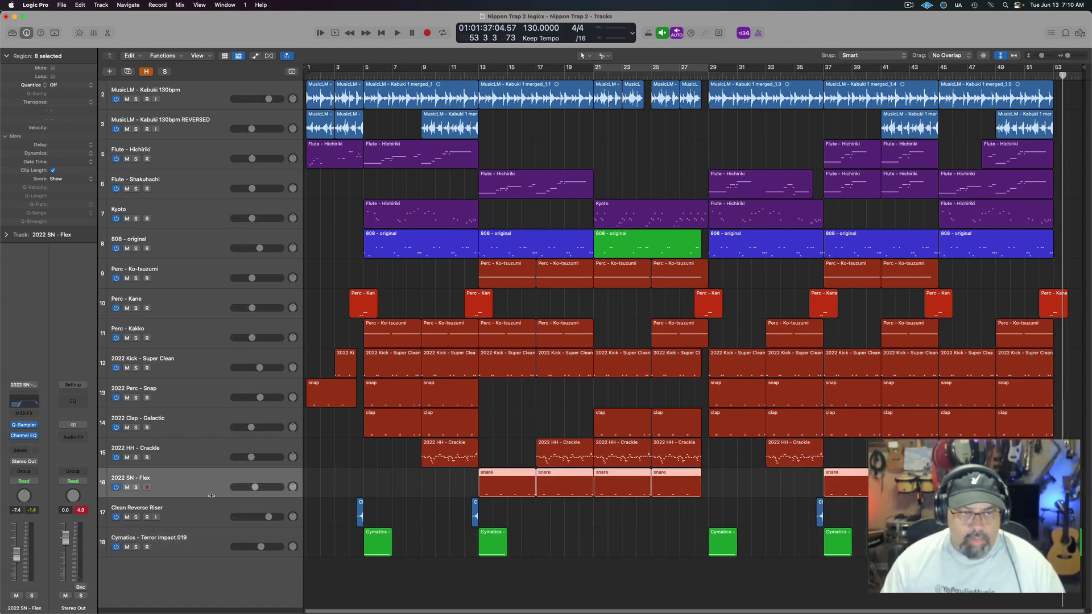
{"action": "left_click", "coordinate": [128, 72]}
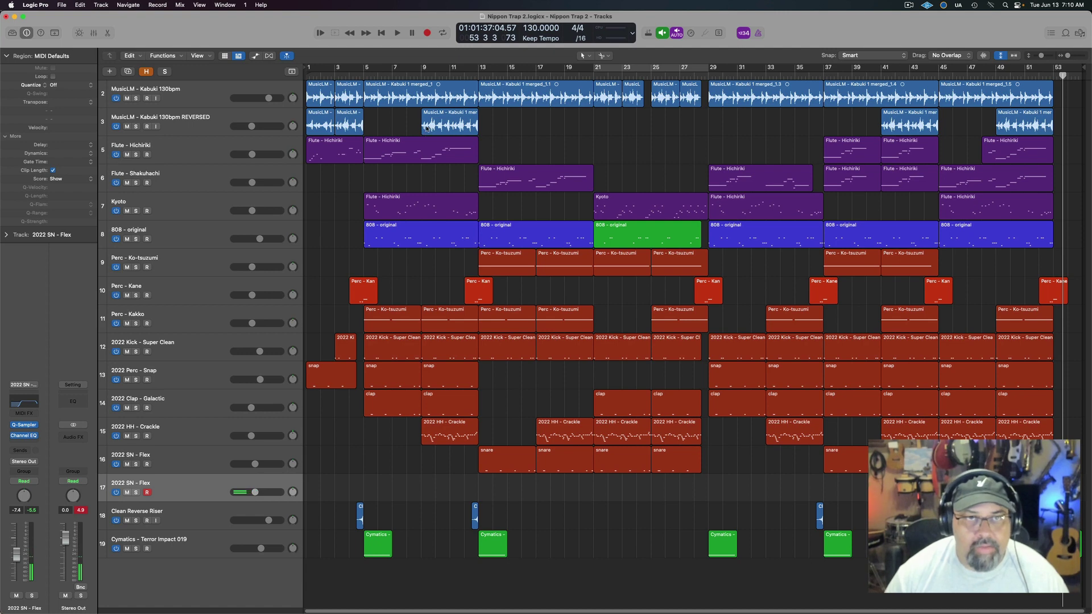
Record pitched snare hits from bar 5 to bar 13 on the duplicate 2022 SN - Flex track and quantize them to 1/8 notes
{"action": "left_click", "coordinate": [362, 75]}
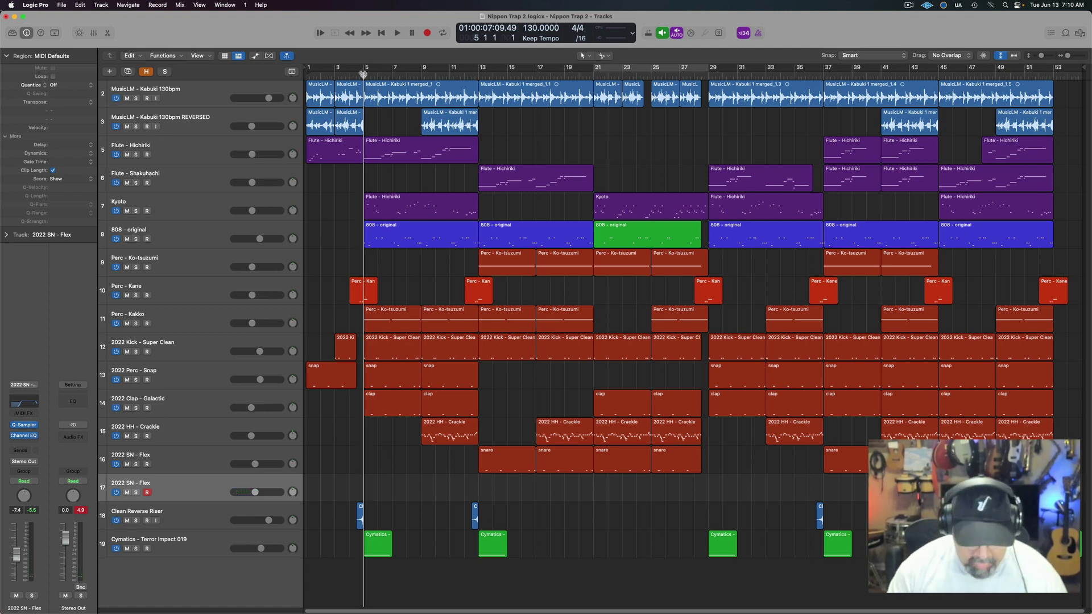
{"action": "key", "text": "r"}
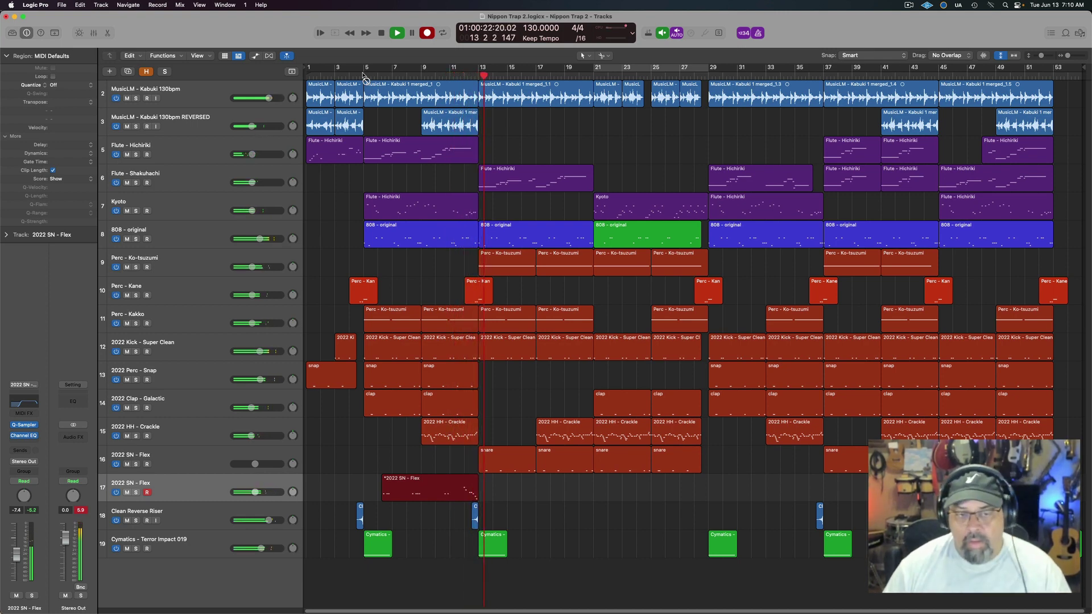
{"action": "key", "text": "space"}
{"action": "double_click", "coordinate": [423, 495]}
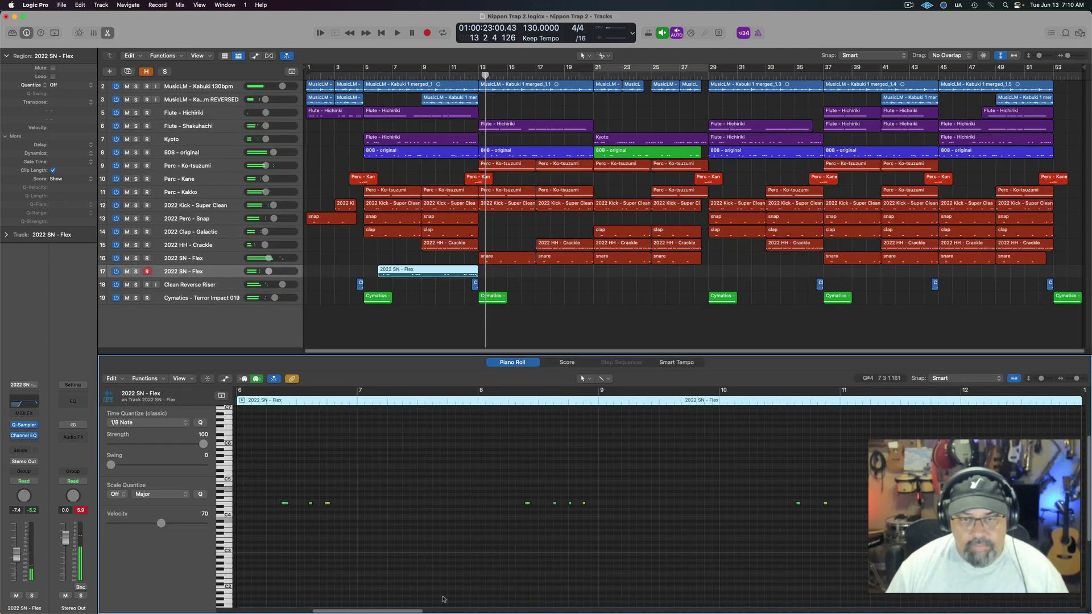
{"action": "key", "text": "super+a"}
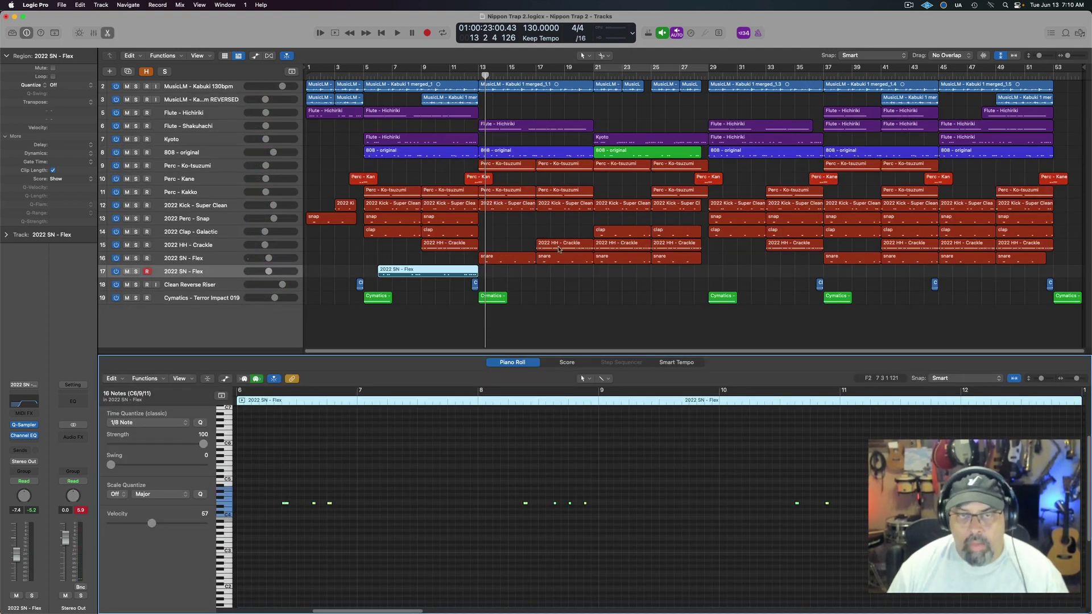
Record more pitched snare fills from bar 17 to bar 29 on the duplicate 2022 SN - Flex track and quantize them to 1/16 notes
{"action": "left_click", "coordinate": [537, 75]}
{"action": "key", "text": "r"}
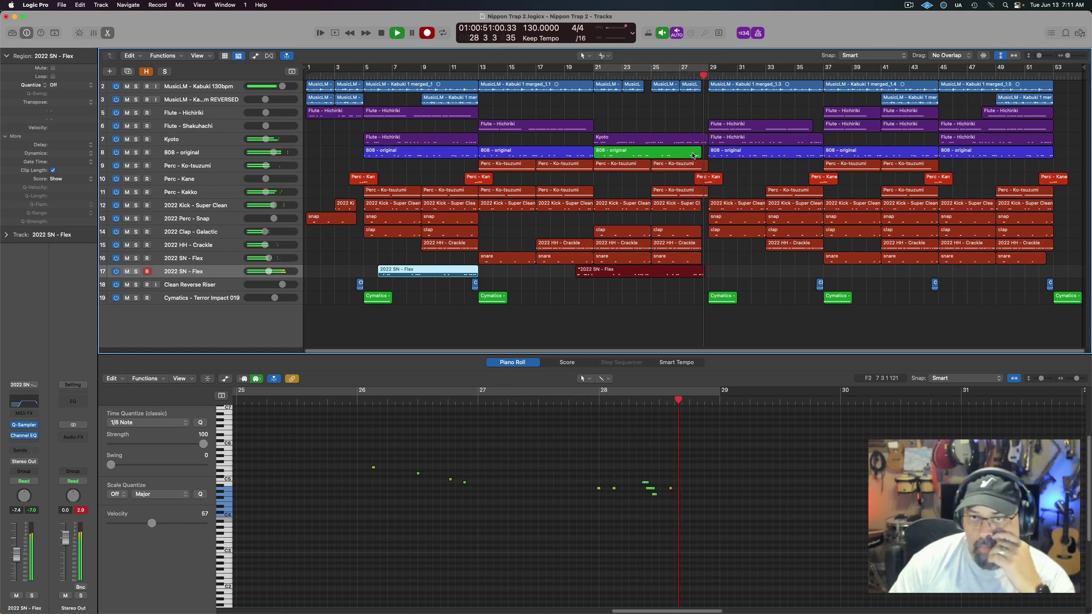
{"action": "key", "text": "space"}
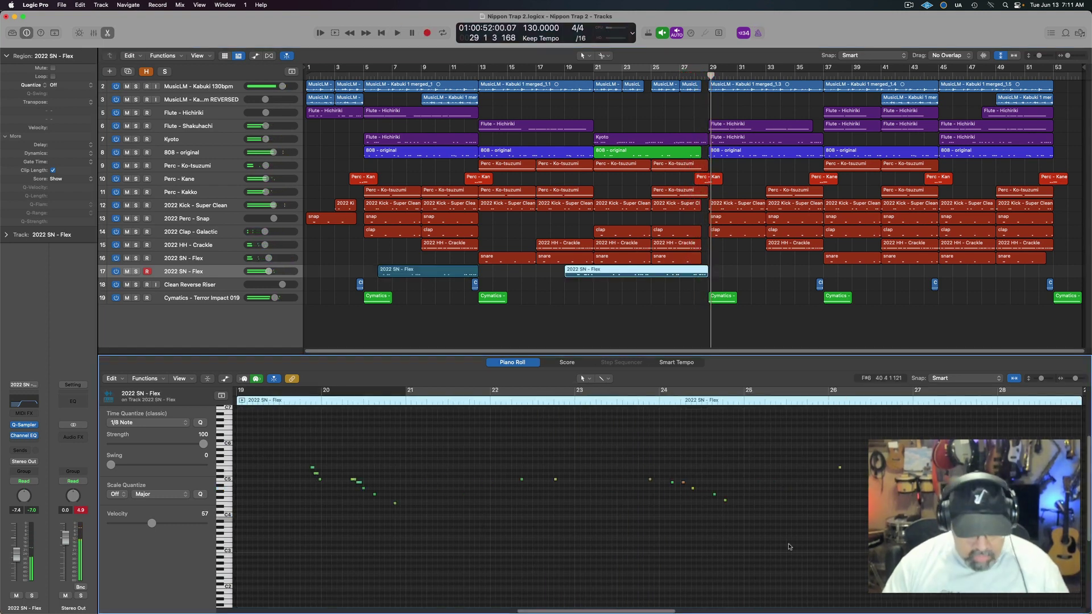
{"action": "left_click", "coordinate": [158, 424]}
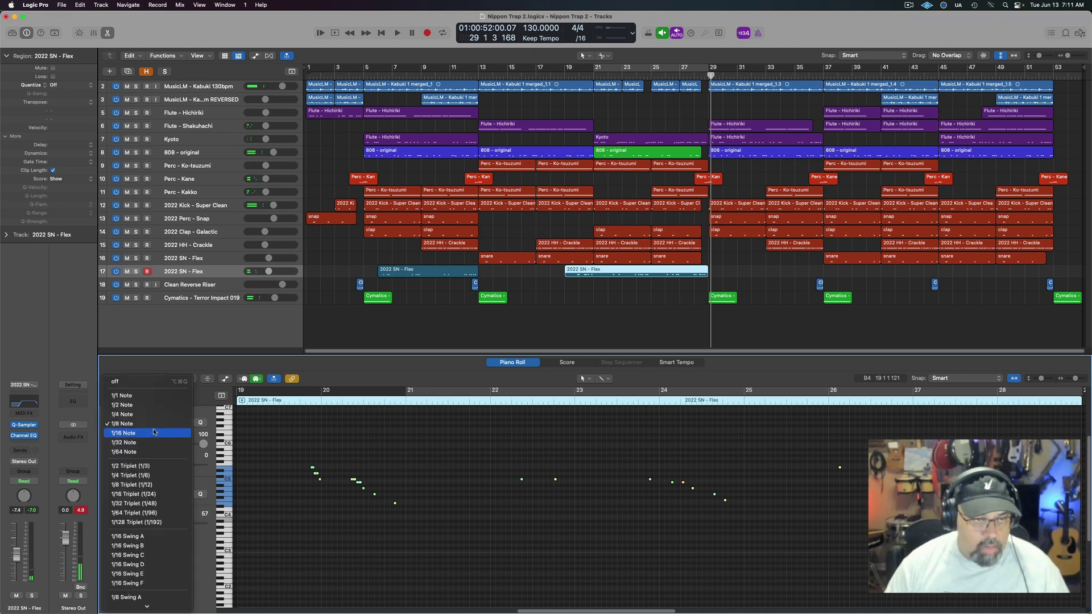
{"action": "left_click", "coordinate": [154, 434]}
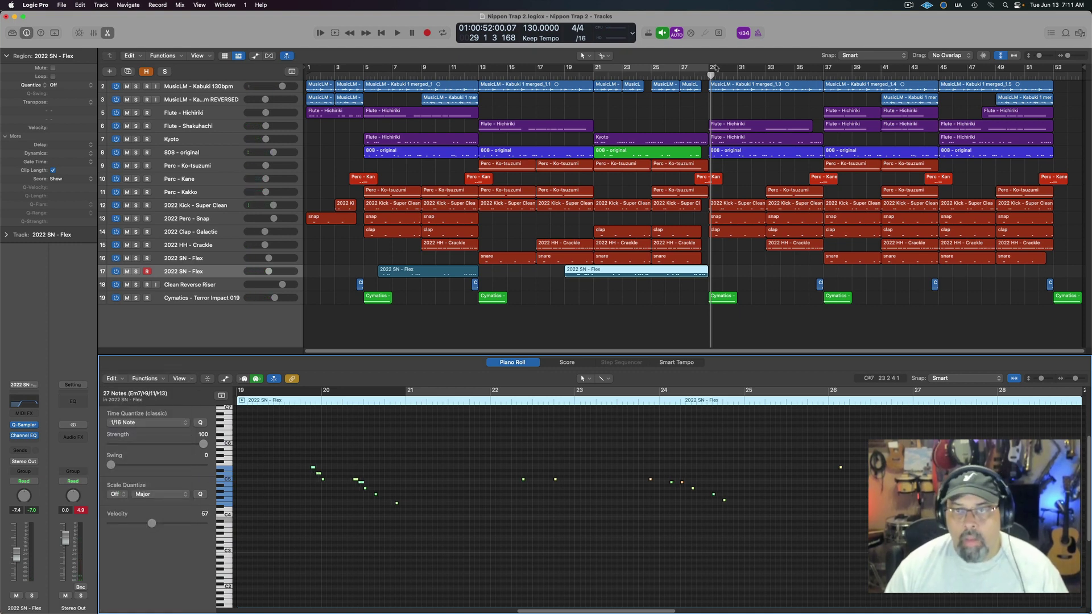
Play the new snare fills from bar 25, shift the closing bar 28 notes slightly later, lower the last two, and replay from bar 28
{"action": "left_click", "coordinate": [659, 66]}
{"action": "key", "text": "space"}
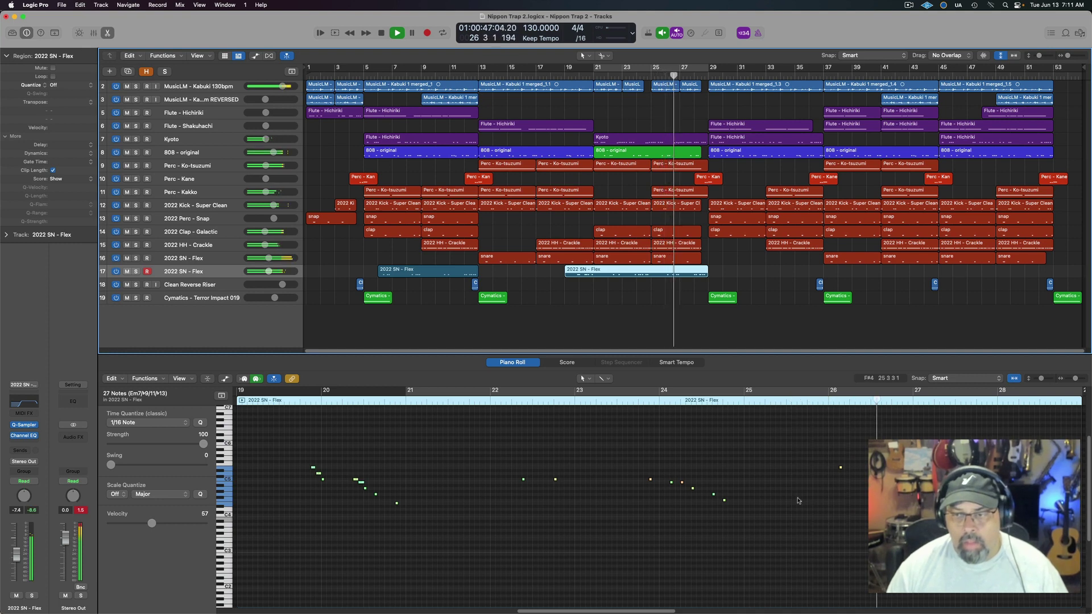
{"action": "left_click", "coordinate": [833, 557]}
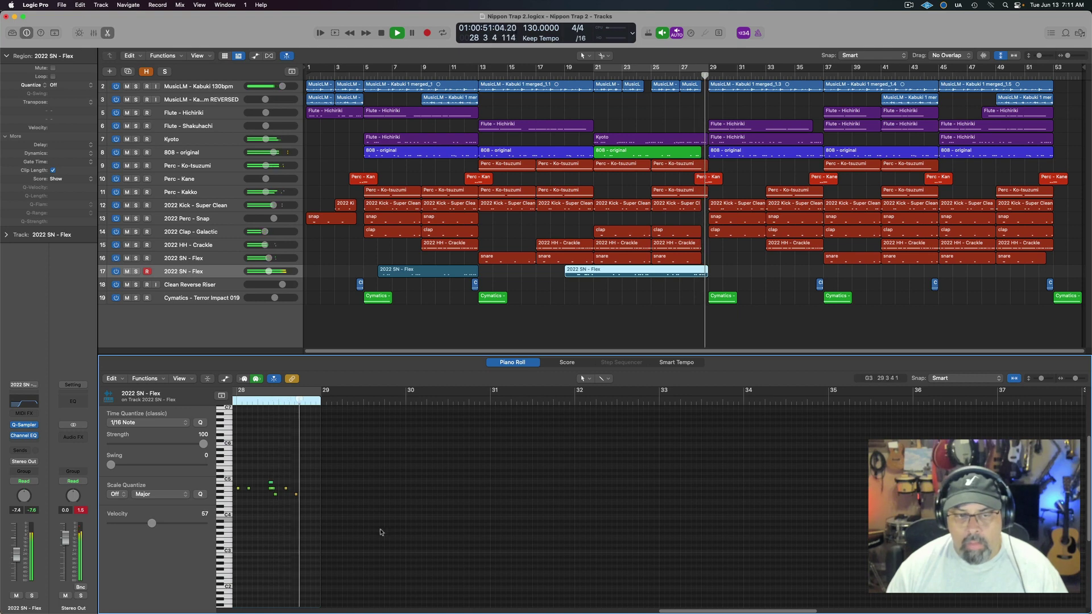
{"action": "key", "text": "space"}
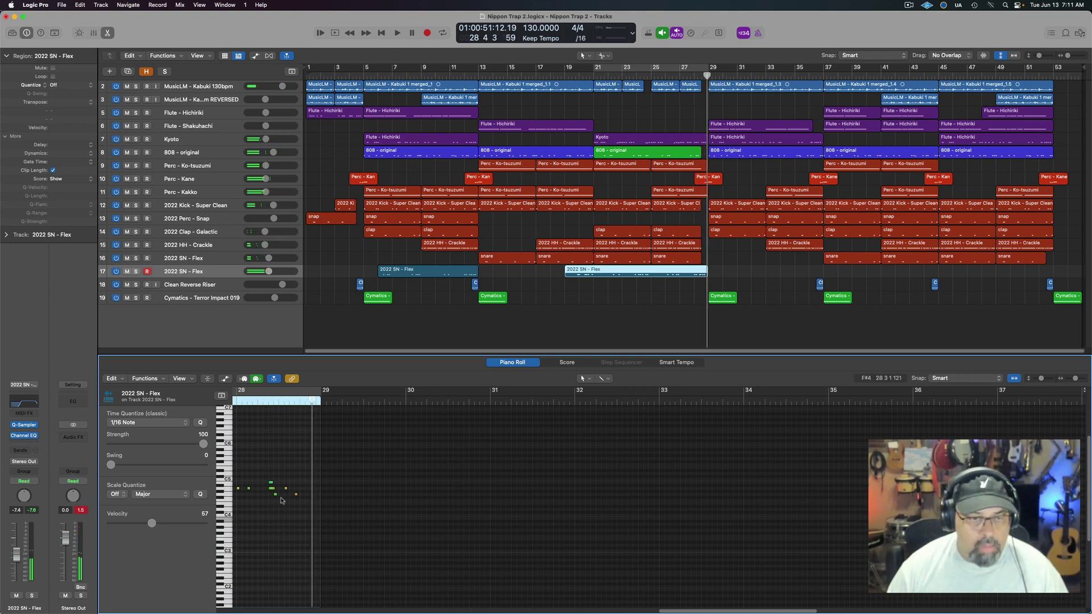
{"action": "left_click", "coordinate": [274, 495]}
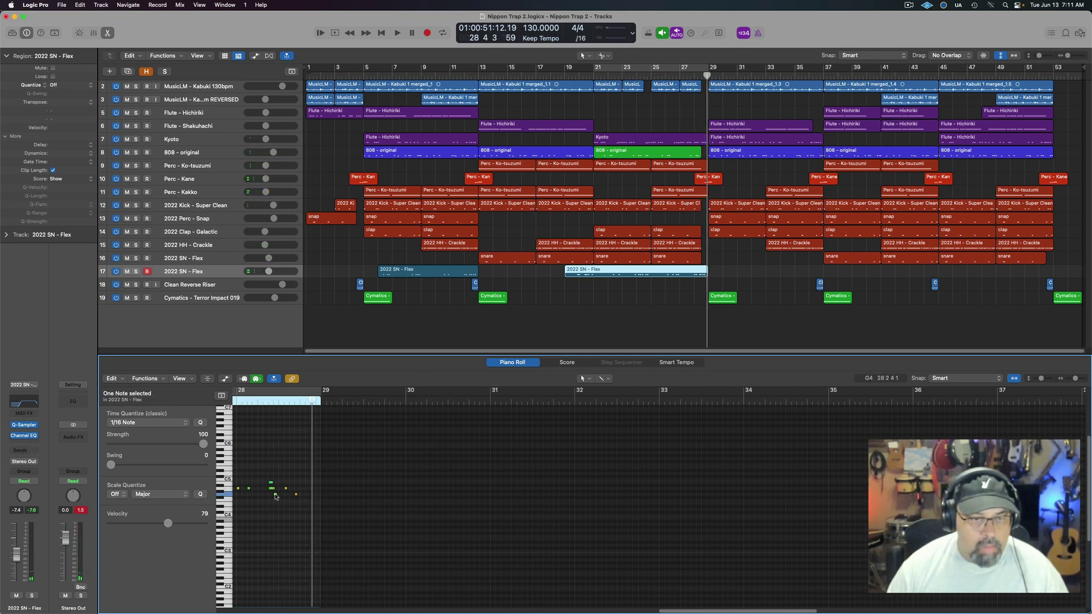
{"action": "left_click_drag", "start_coordinate": [276, 496], "coordinate": [302, 503]}
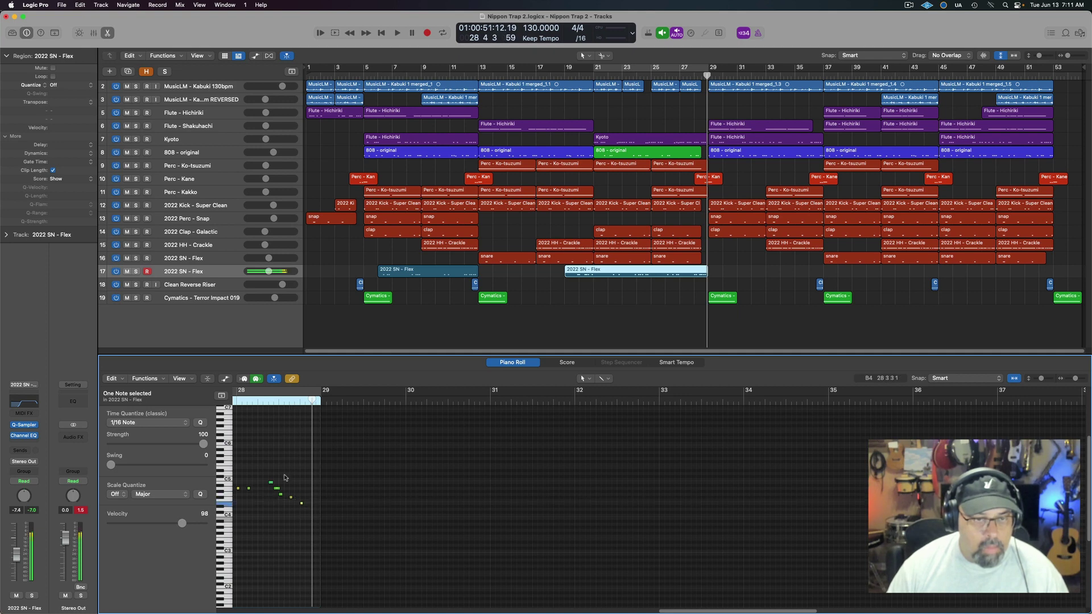
{"action": "double_click", "coordinate": [238, 404]}
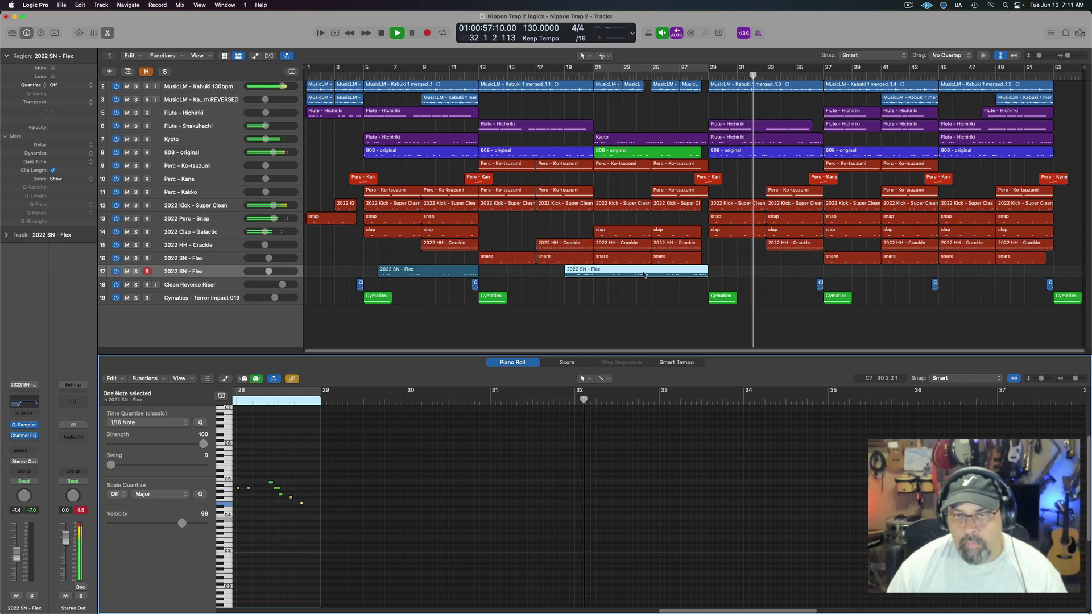
Record pitched snare fills from bar 35 to 45 and from bar 45 to 53 on the duplicate 2022 SN - Flex track, quantized to 1/16 notes
{"action": "key", "text": "r"}
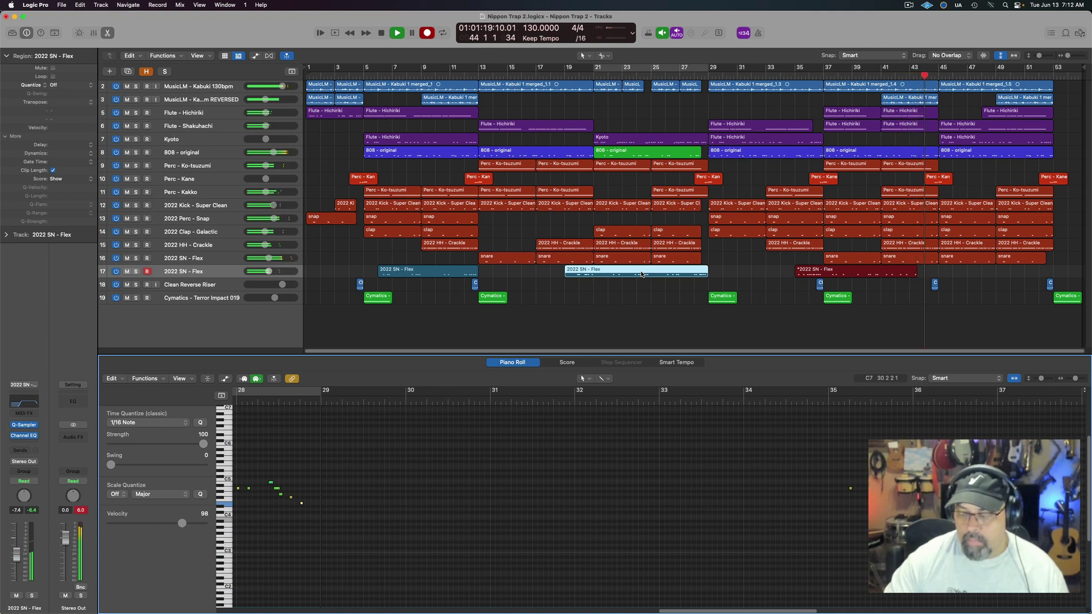
{"action": "key", "text": "space"}
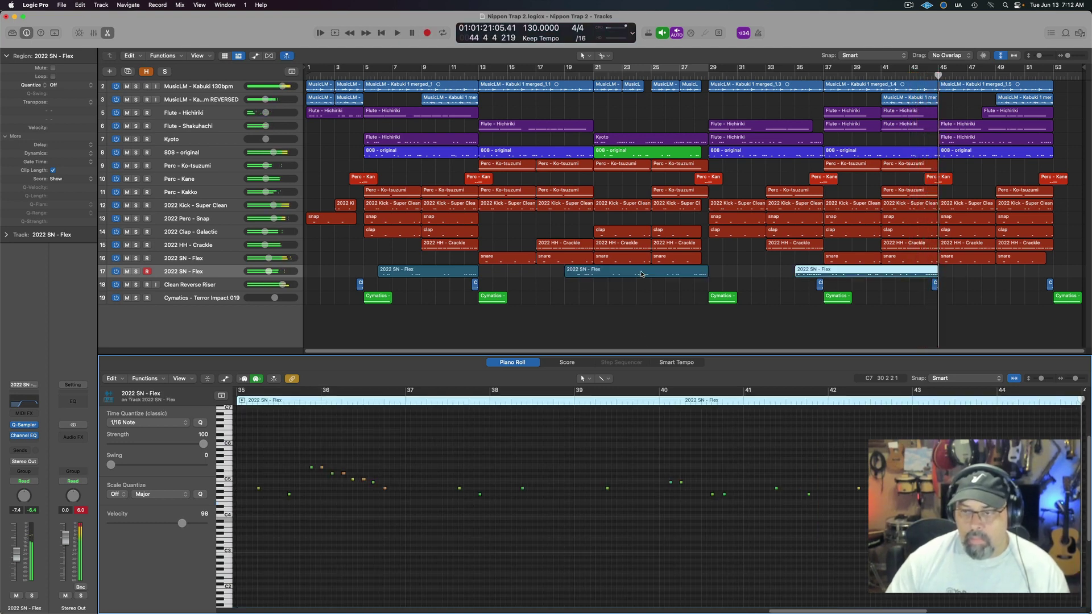
{"action": "key", "text": "super+a"}
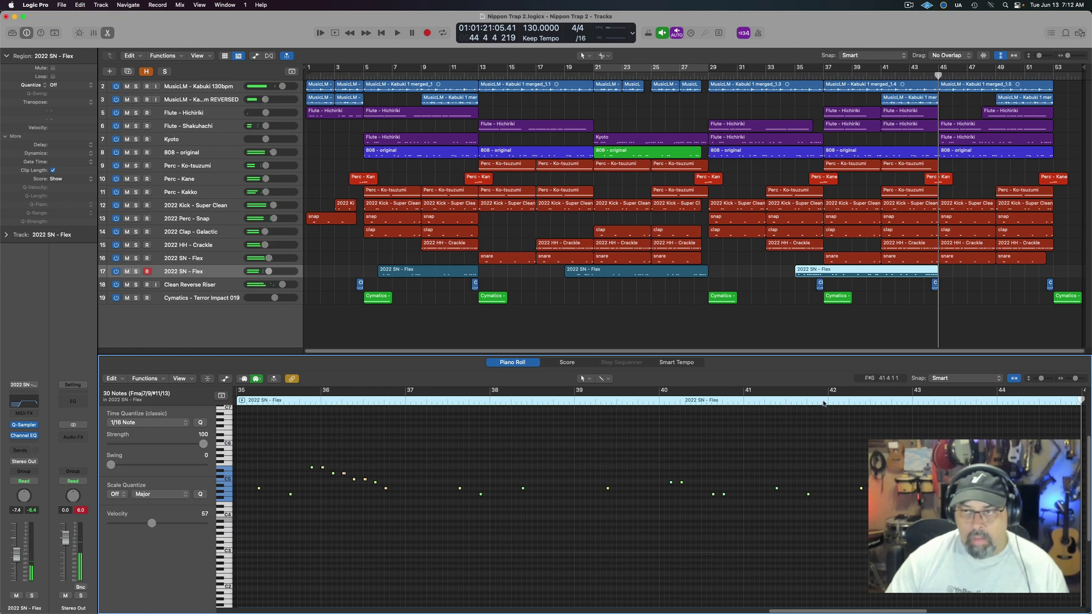
{"action": "key", "text": "r"}
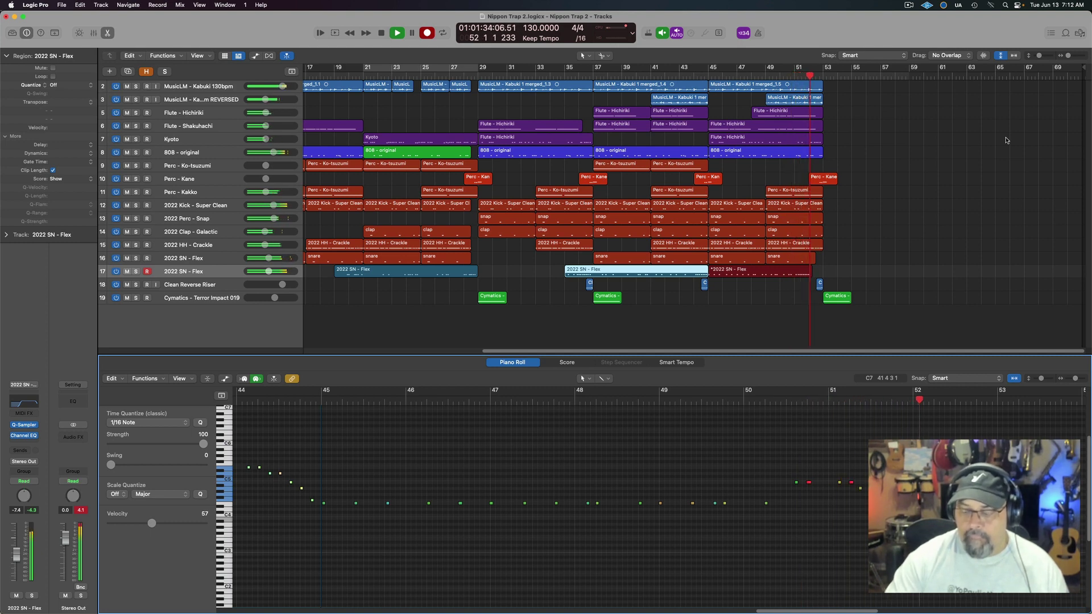
{"action": "key", "text": "space"}
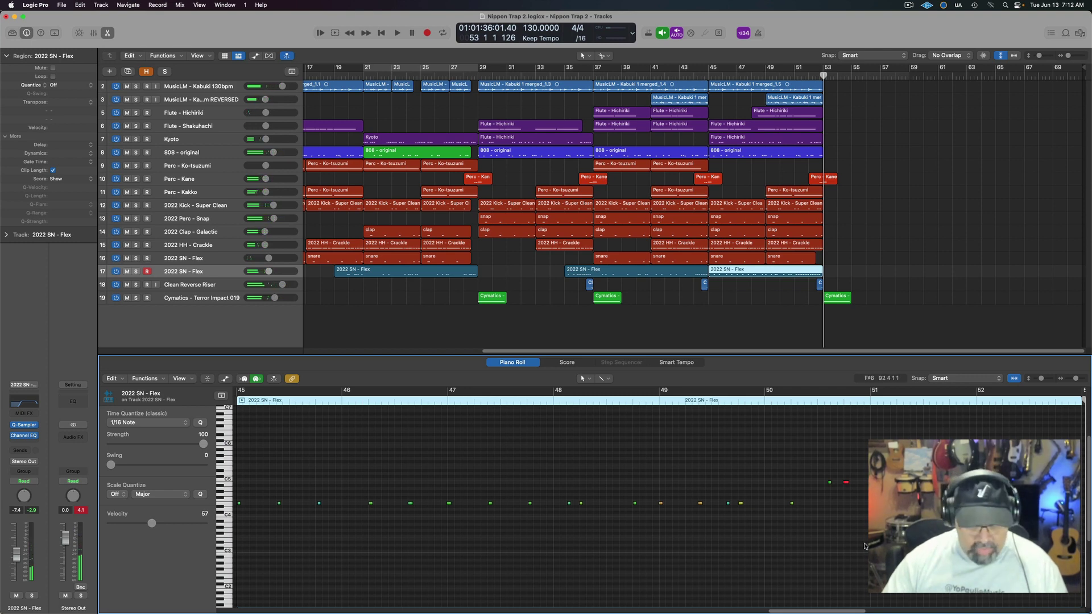
{"action": "key", "text": "super+a"}
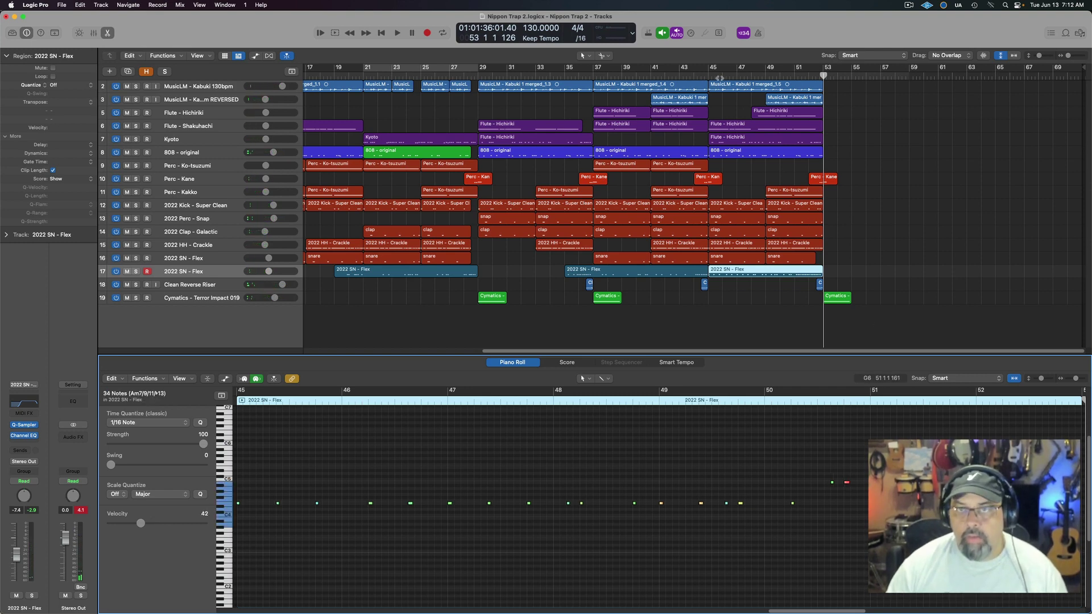
Play the arrangement from bar 37 to bar 45 with the Piano Roll closed to review the new snare fills
{"action": "left_click", "coordinate": [585, 78]}
{"action": "key", "text": "r"}
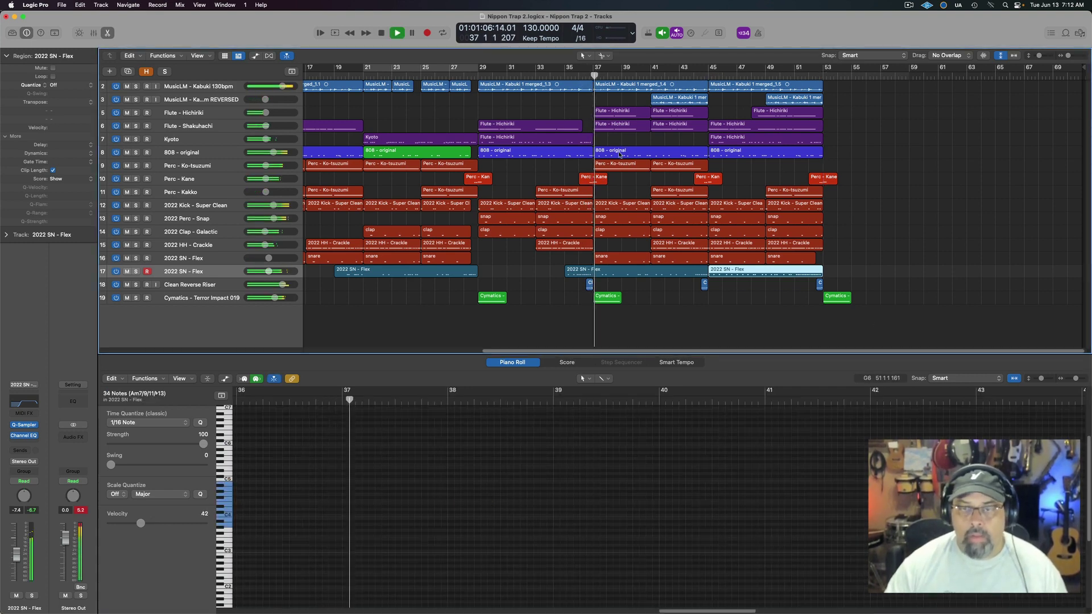
{"action": "key", "text": "space"}
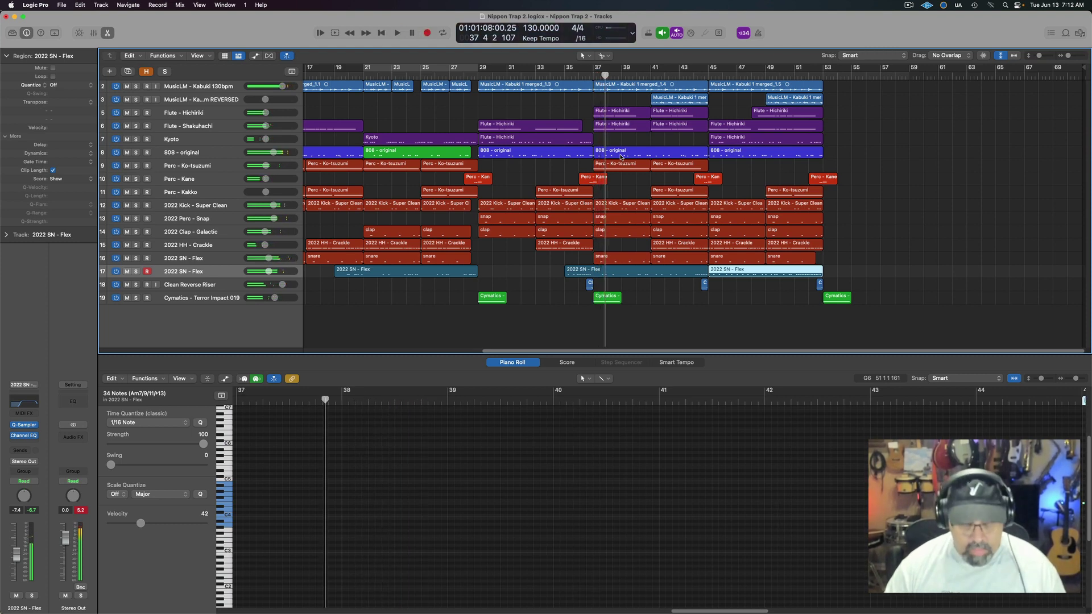
{"action": "key", "text": "e"}
{"action": "key", "text": "space"}
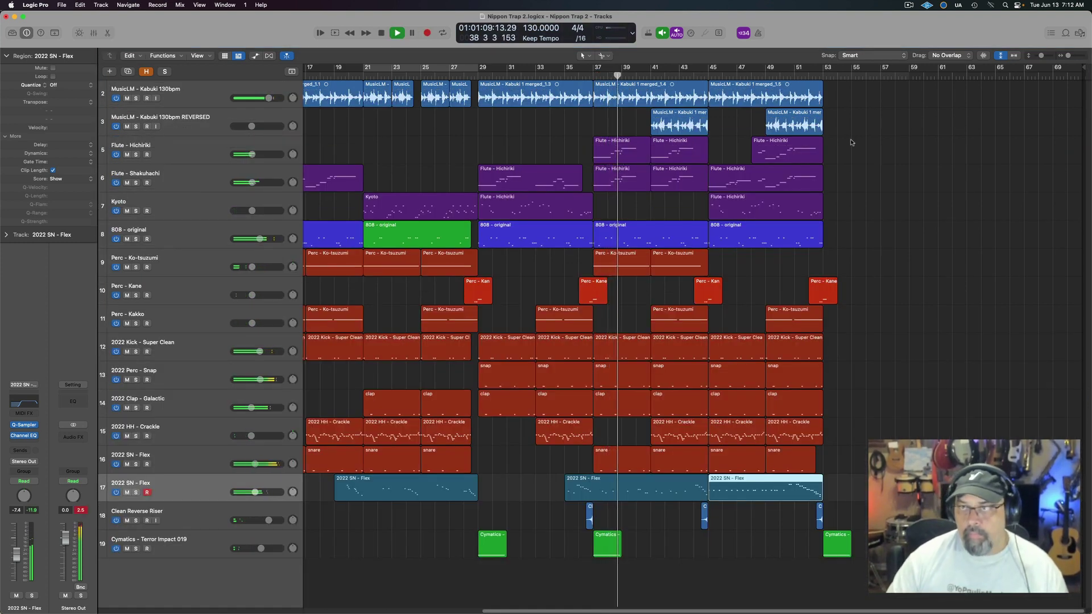
{"action": "left_click_drag", "start_coordinate": [1083, 69], "coordinate": [878, 96]}
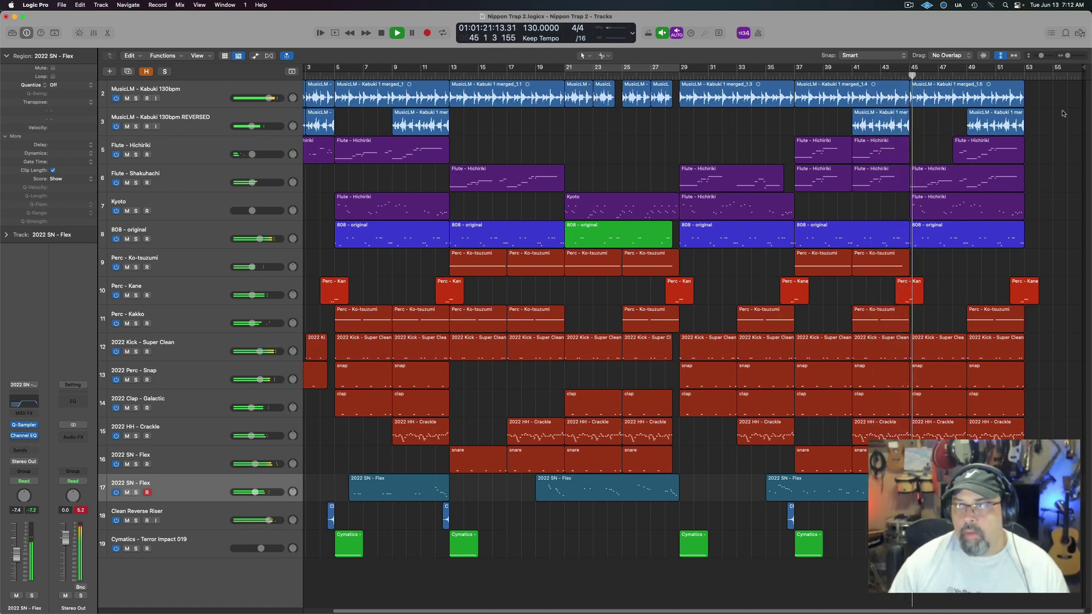
{"action": "key", "text": "space"}
Audition the 2022 OH open-hat samples in the MOGUL open hat folder, from Fancy through Slime and back to Saucey
{"action": "left_click", "coordinate": [1079, 33]}
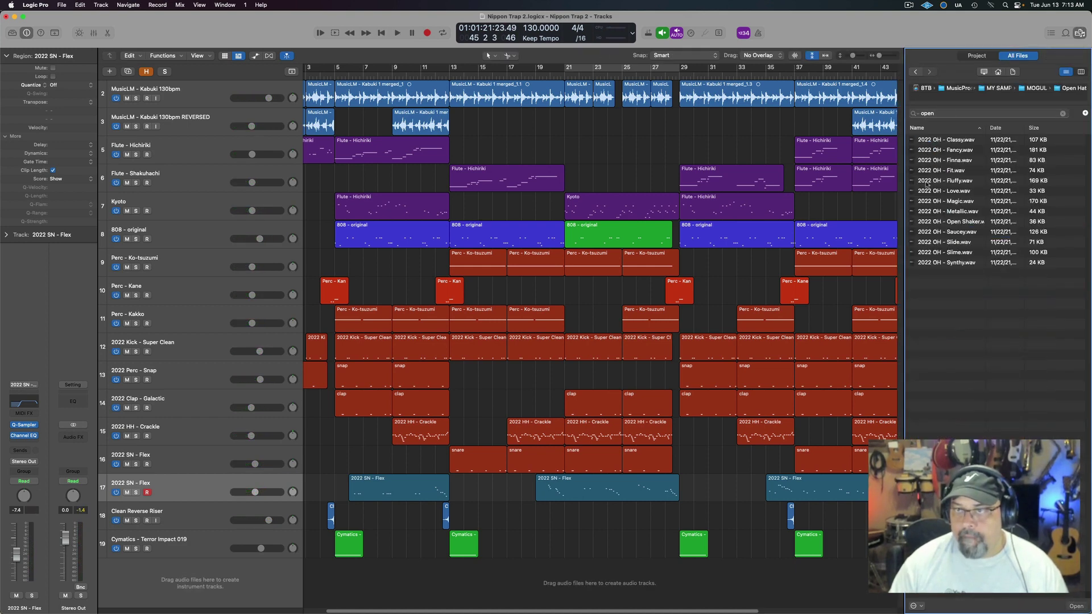
{"action": "left_click", "coordinate": [926, 151]}
{"action": "key", "text": "Down"}
{"action": "key", "text": "Down"}
{"action": "key", "text": "Down"}
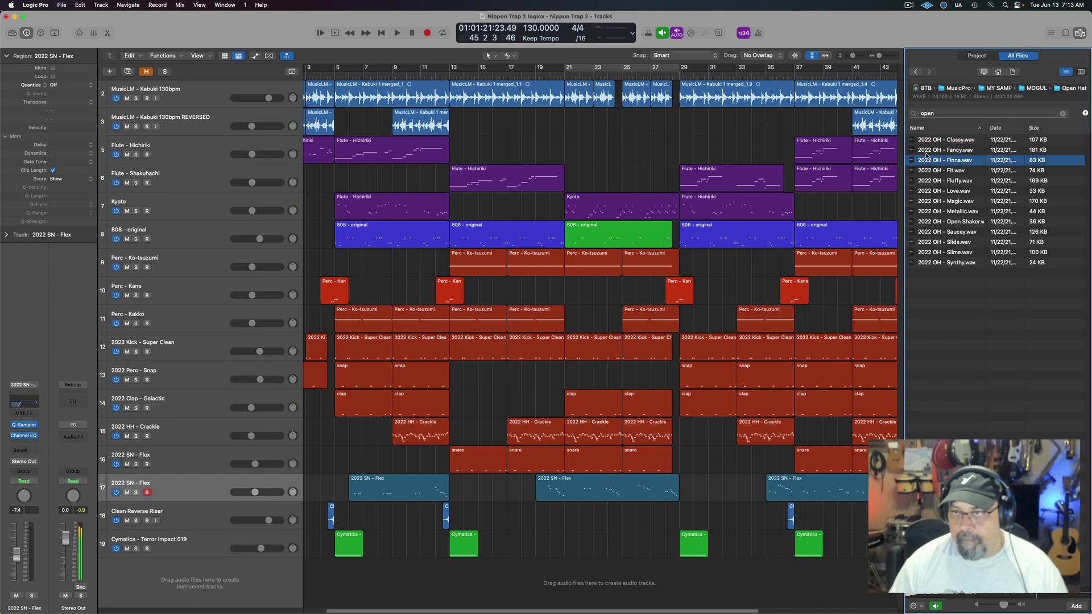
{"action": "key", "text": "Down"}
{"action": "key", "text": "Down"}
{"action": "key", "text": "Down"}
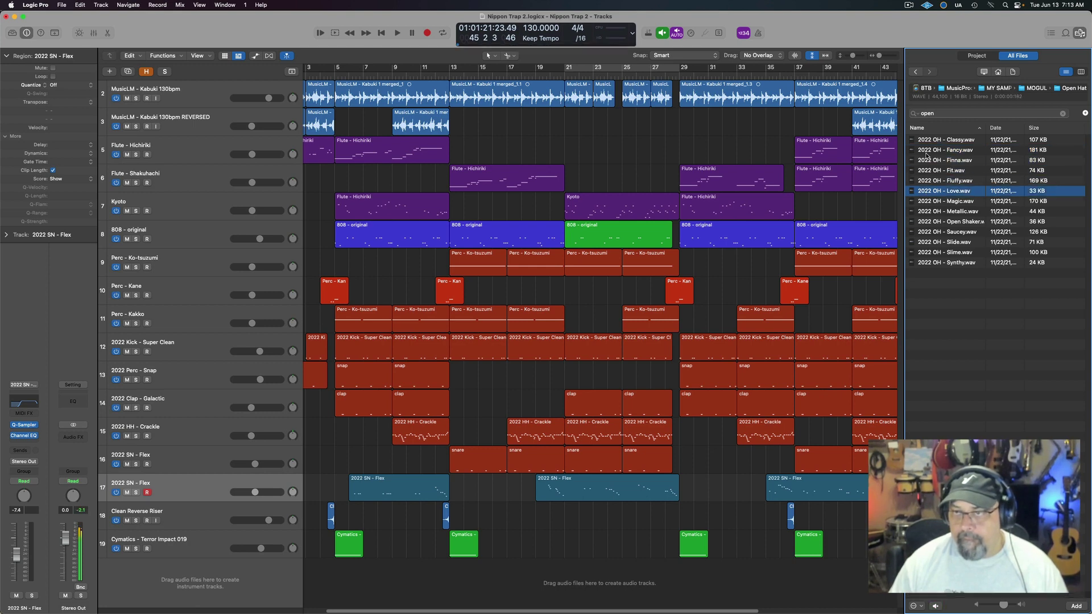
{"action": "key", "text": "Down"}
{"action": "key", "text": "Down"}
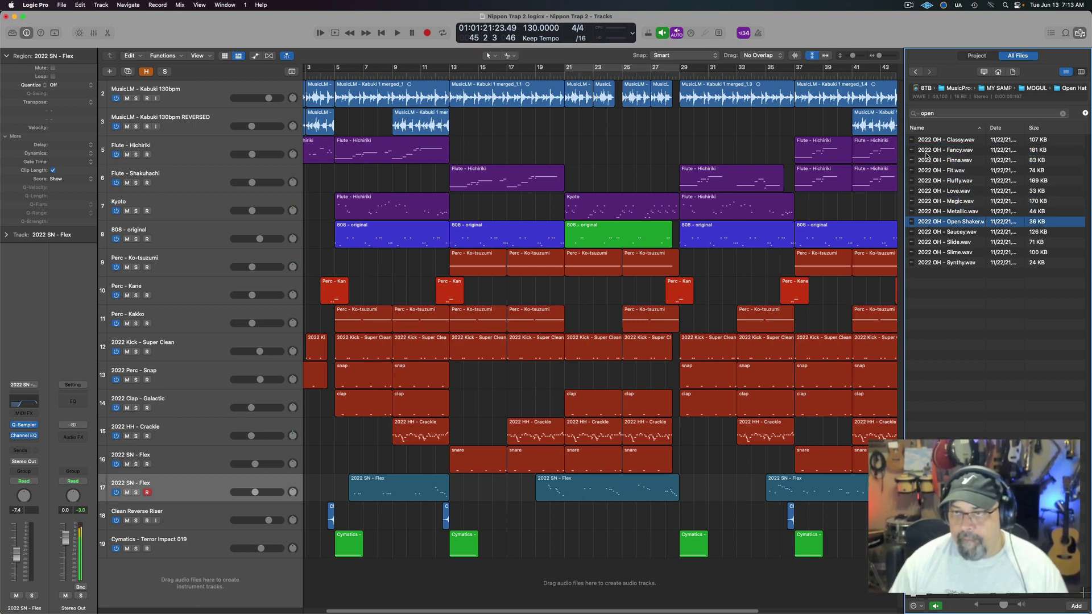
{"action": "key", "text": "Down"}
{"action": "key", "text": "Down"}
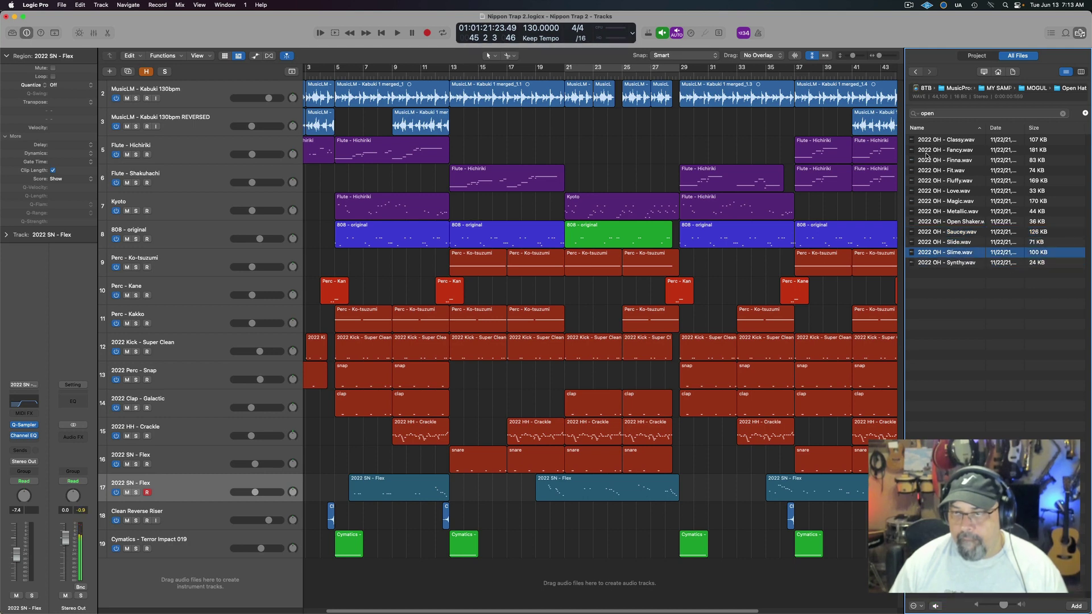
{"action": "key", "text": "Up"}
{"action": "key", "text": "Up"}
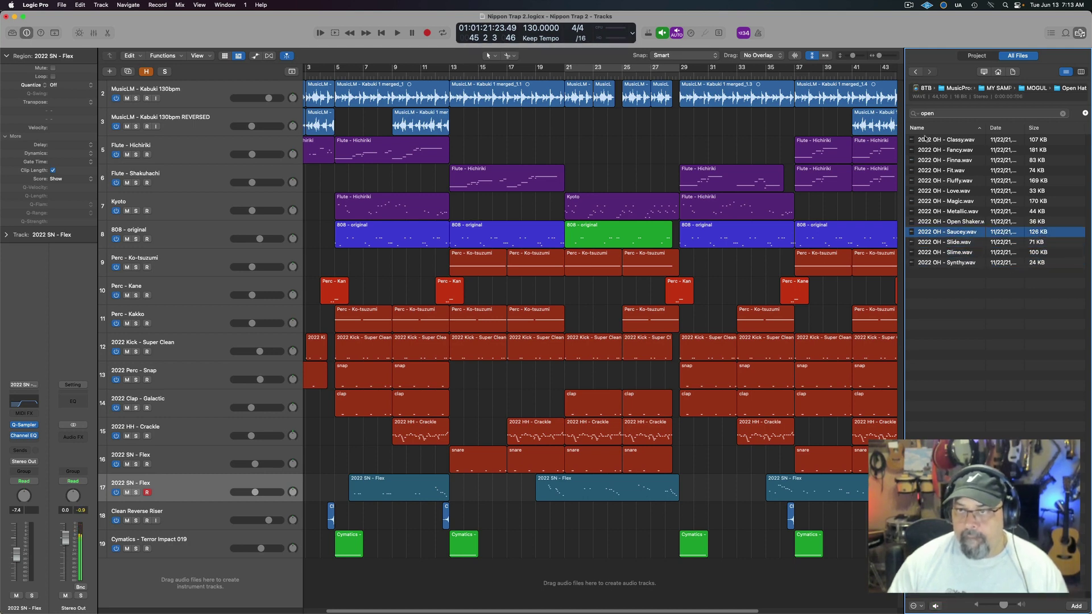
Load 2022 OH - Saucey.wav into a new Quick Sampler (Original) track below the Terror Impact track and close the file browser
{"action": "left_click_drag", "start_coordinate": [916, 233], "coordinate": [146, 548]}
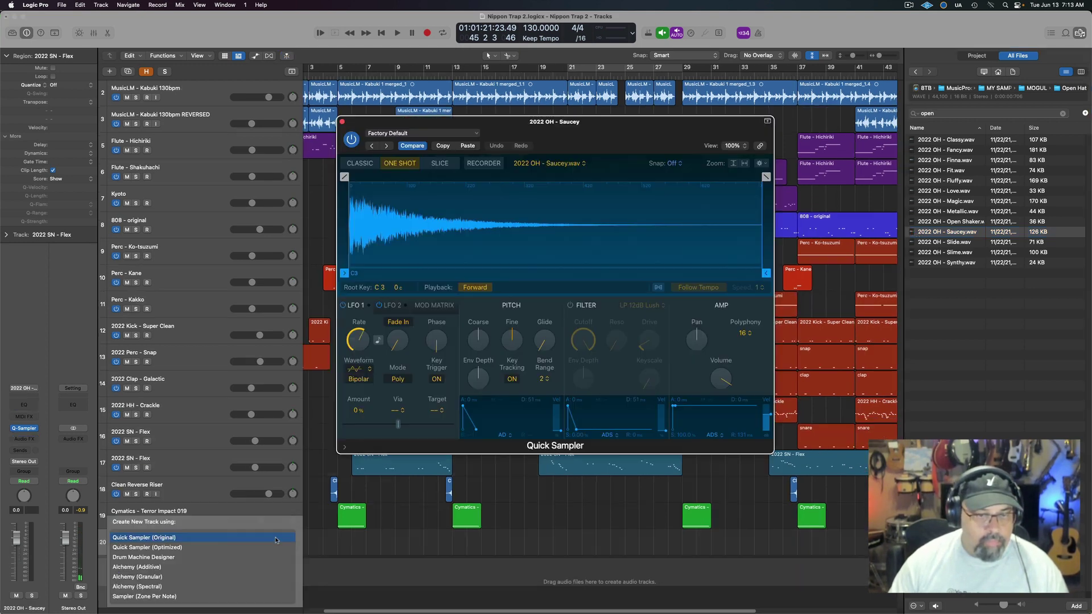
{"action": "left_click", "coordinate": [342, 121]}
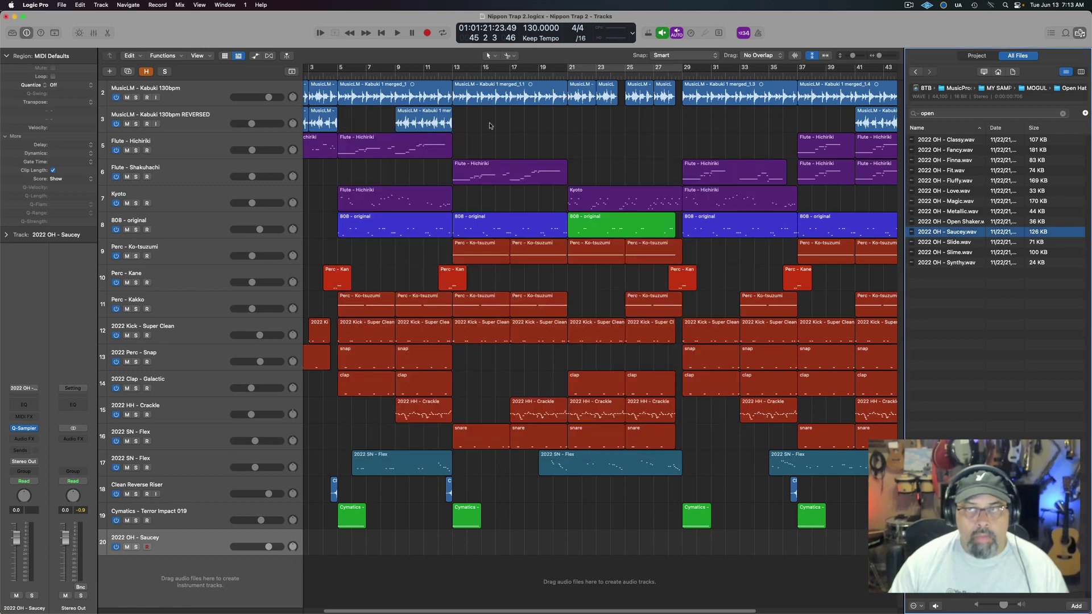
{"action": "key", "text": "f"}
Record open-hat hits from bar 6 to bar 13 on the 2022 OH - Saucey track and quantize them to 1/16 notes
{"action": "key", "text": "space"}
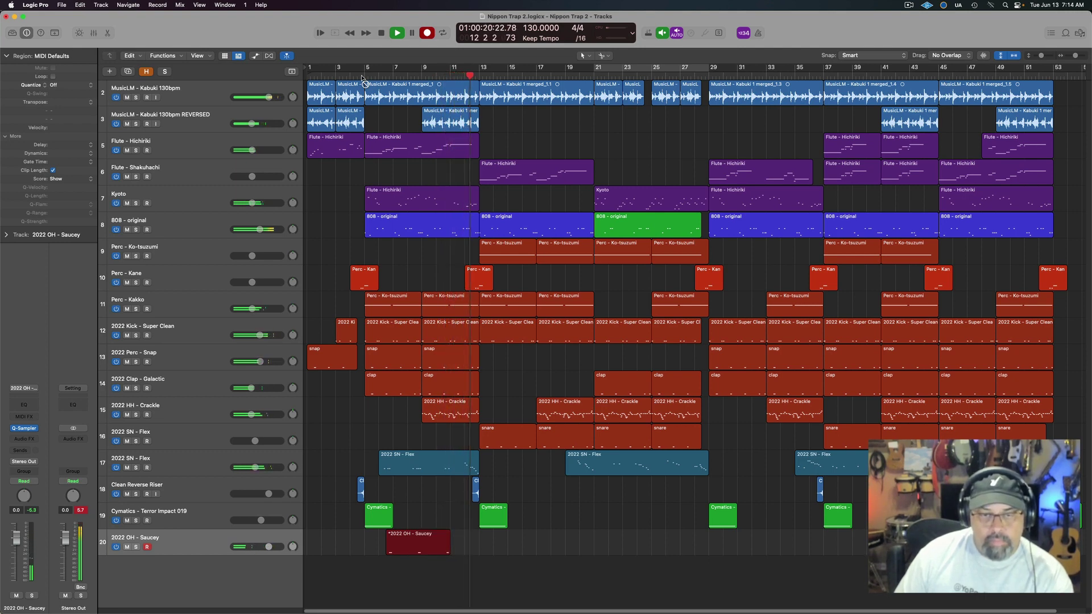
{"action": "key", "text": "space"}
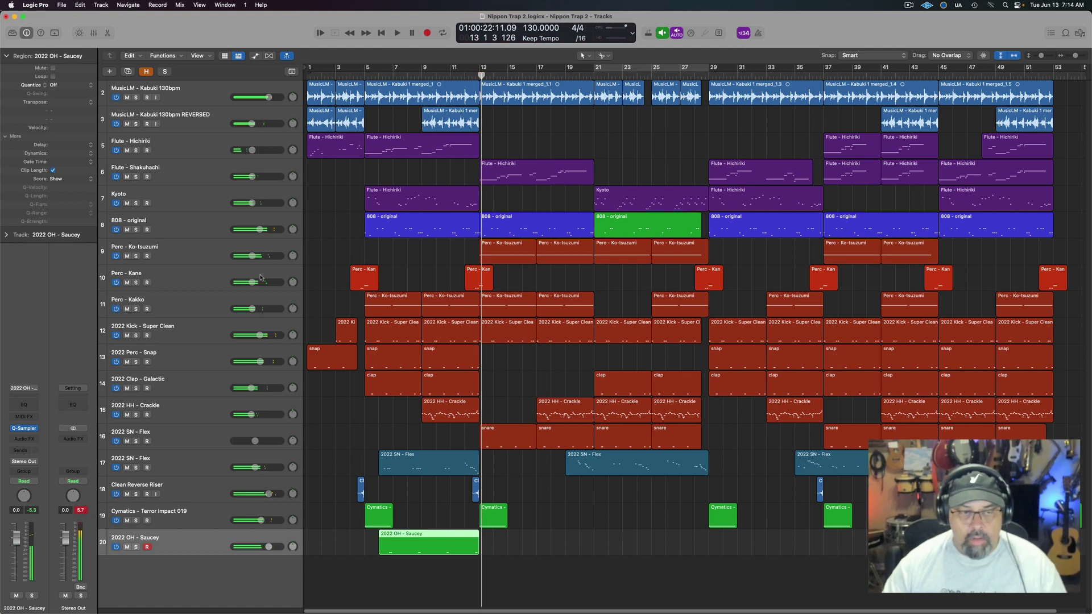
{"action": "double_click", "coordinate": [410, 546]}
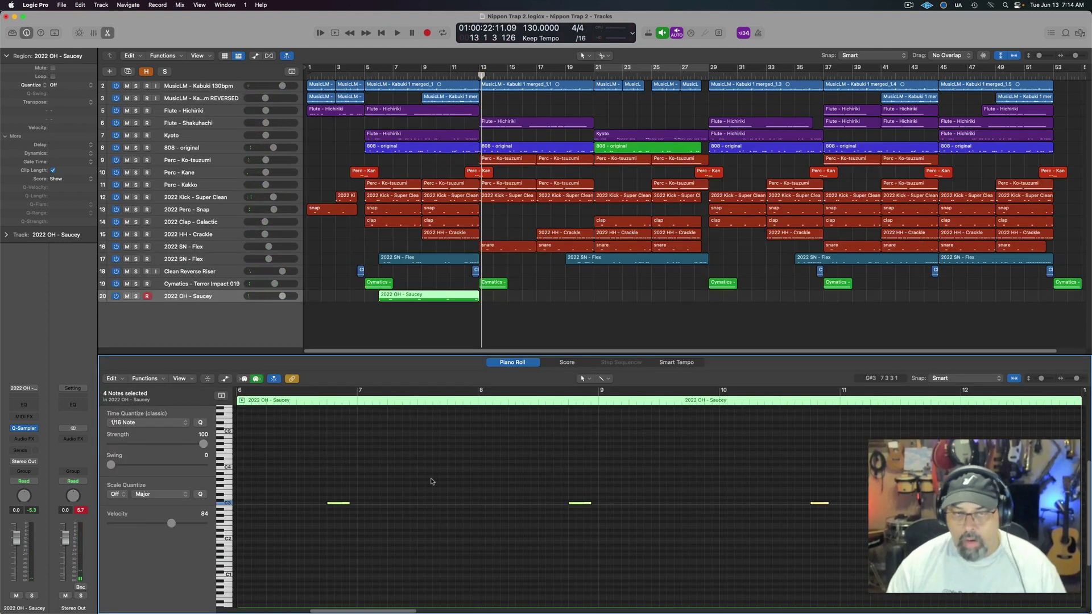
Copy the 2022 OH - Saucey region to bars 21, 37 and 45 on the same track
{"action": "key", "text": "e"}
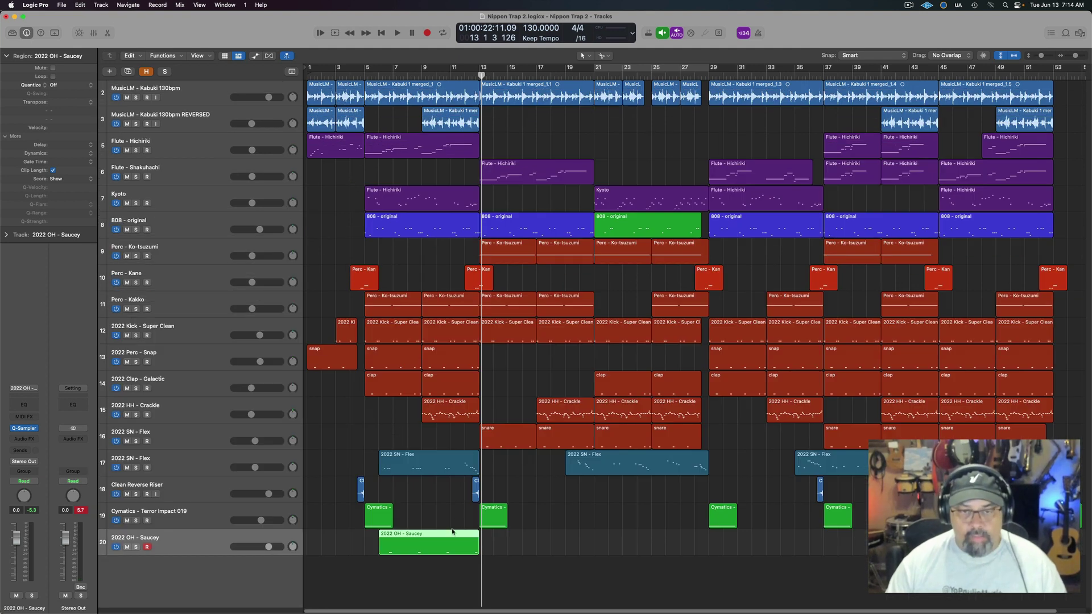
{"action": "left_click_drag", "start_coordinate": [446, 542], "coordinate": [886, 545]}
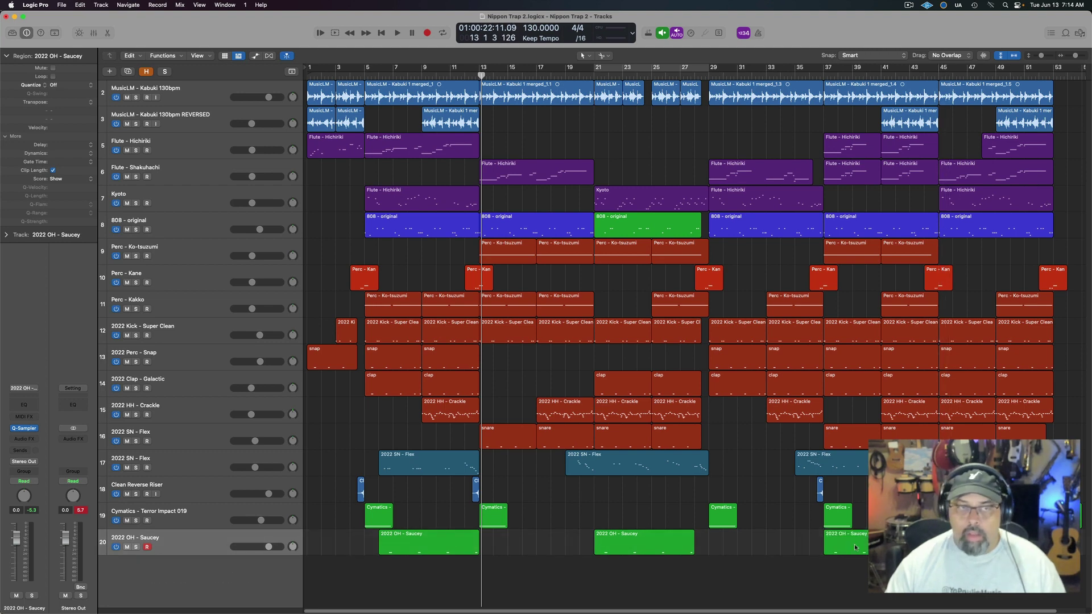
Color the regions on the lower 2022 SN - Flex, Clean Reverse Riser, Terror Impact and 2022 OH - Saucey tracks dark red like the drums
{"action": "left_click", "coordinate": [182, 509], "text": "shift"}
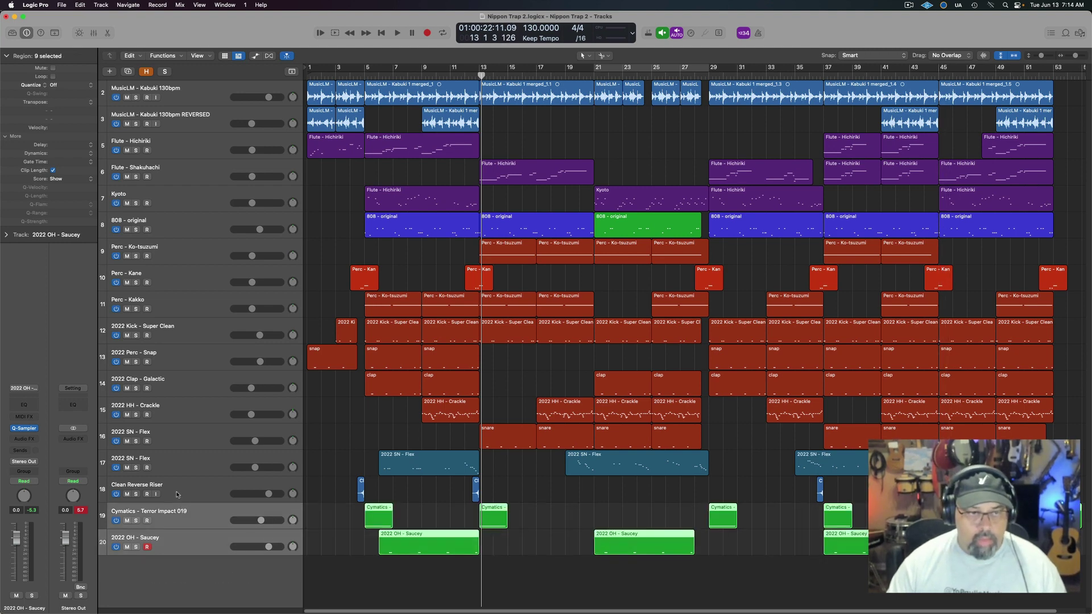
{"action": "left_click", "coordinate": [178, 488], "text": "shift"}
{"action": "left_click", "coordinate": [190, 464], "text": "shift"}
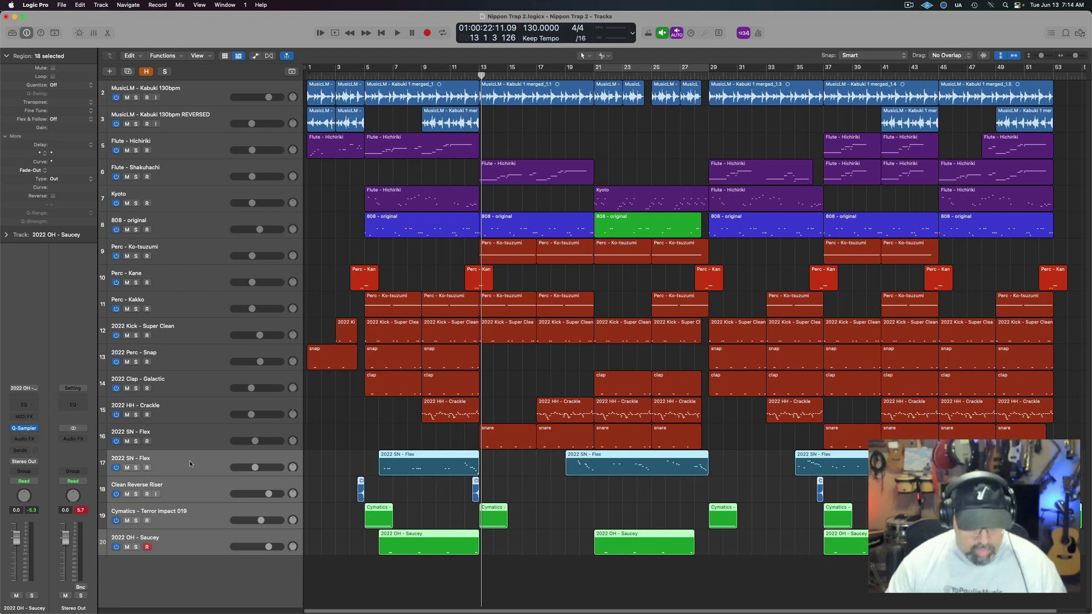
{"action": "key", "text": "alt+c"}
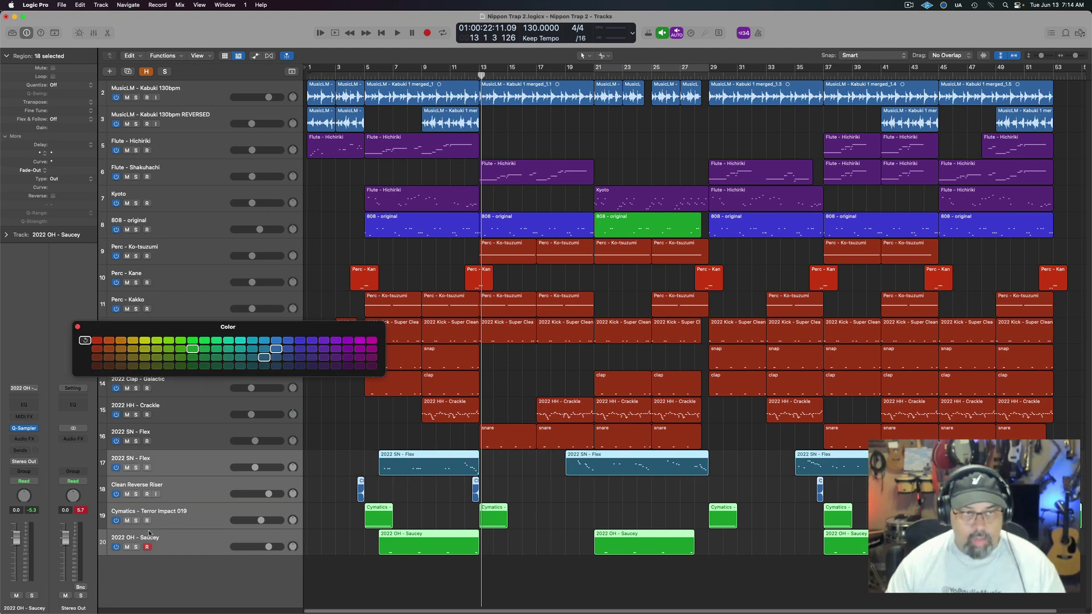
{"action": "left_click", "coordinate": [100, 347]}
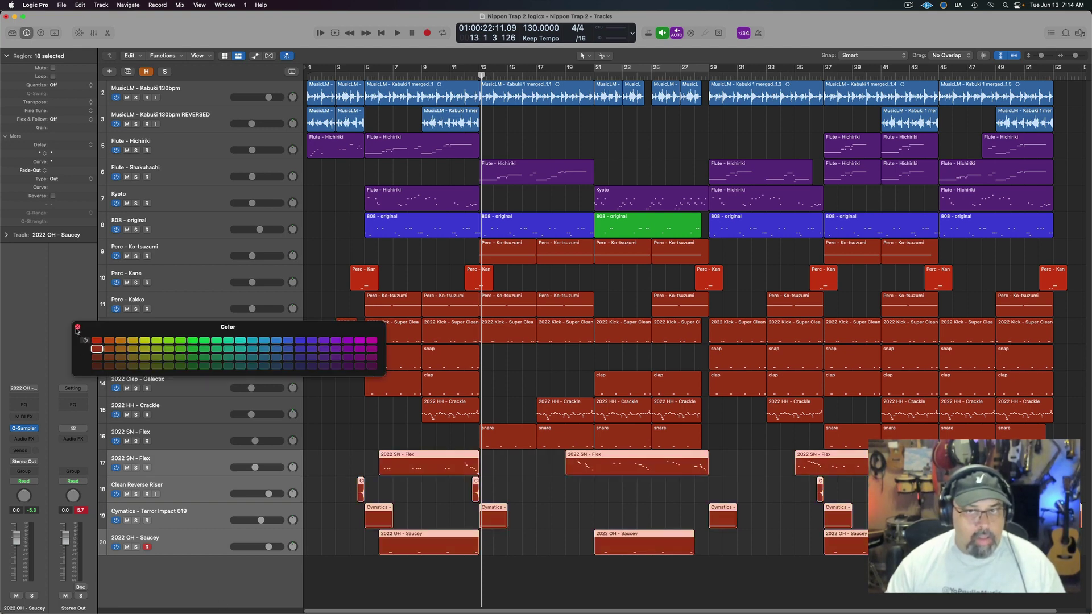
{"action": "left_click", "coordinate": [77, 328]}
{"action": "left_click", "coordinate": [329, 241]}
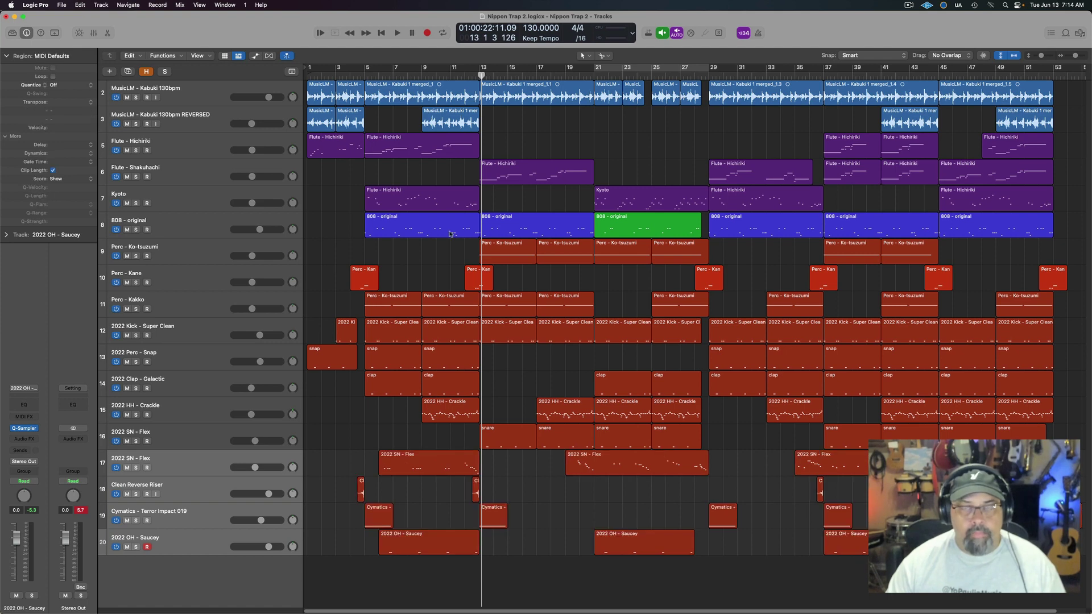
Recolor the green 808 - original region at bar 21 light blue
{"action": "left_click", "coordinate": [619, 227]}
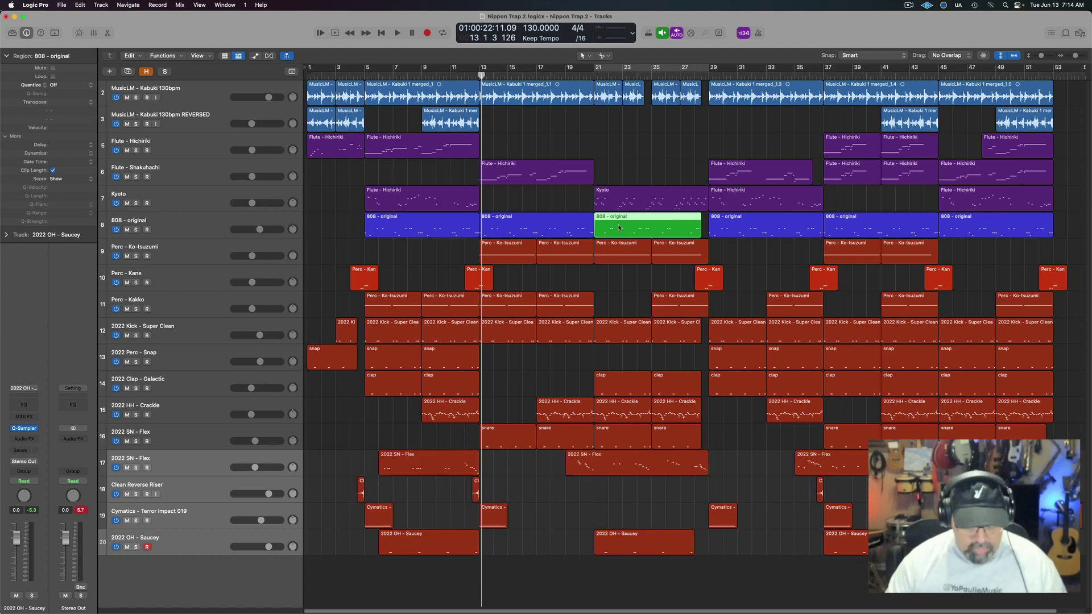
{"action": "key", "text": "alt+c"}
{"action": "left_click", "coordinate": [277, 340]}
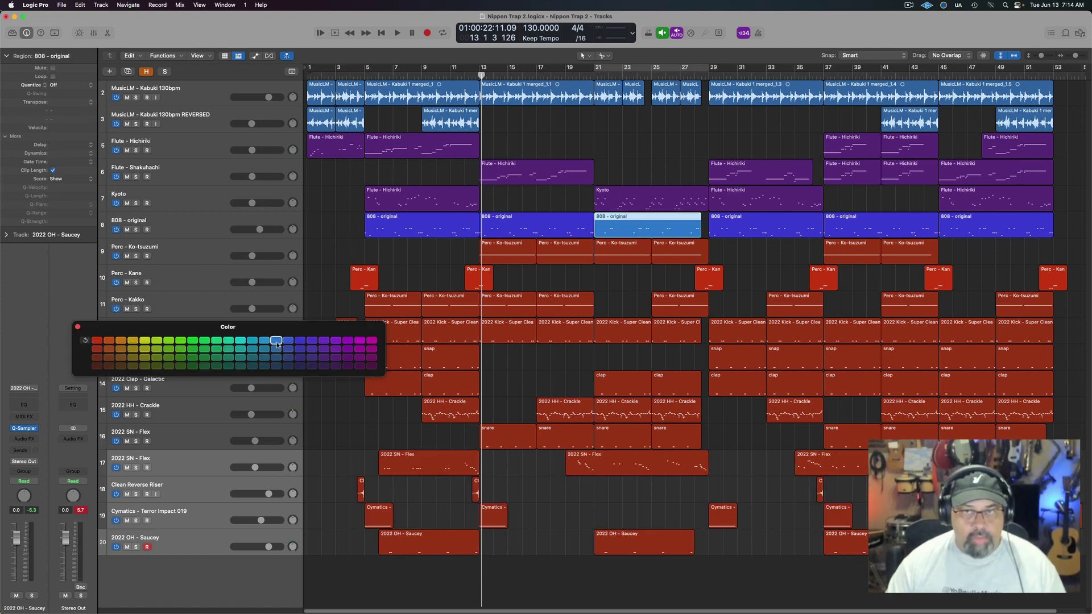
{"action": "left_click", "coordinate": [78, 327]}
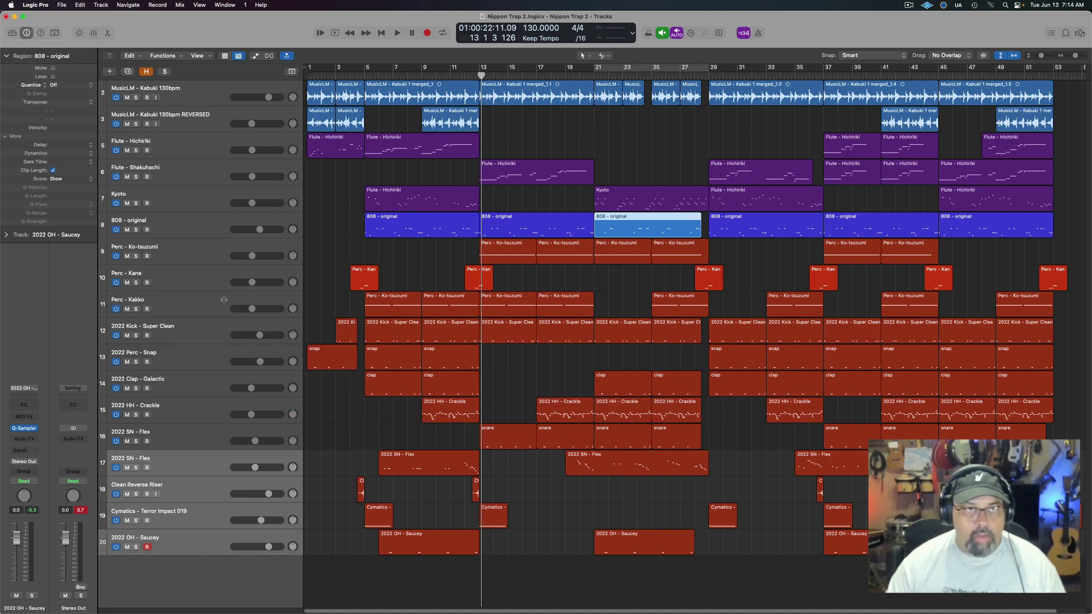
{"action": "left_click", "coordinate": [322, 214]}
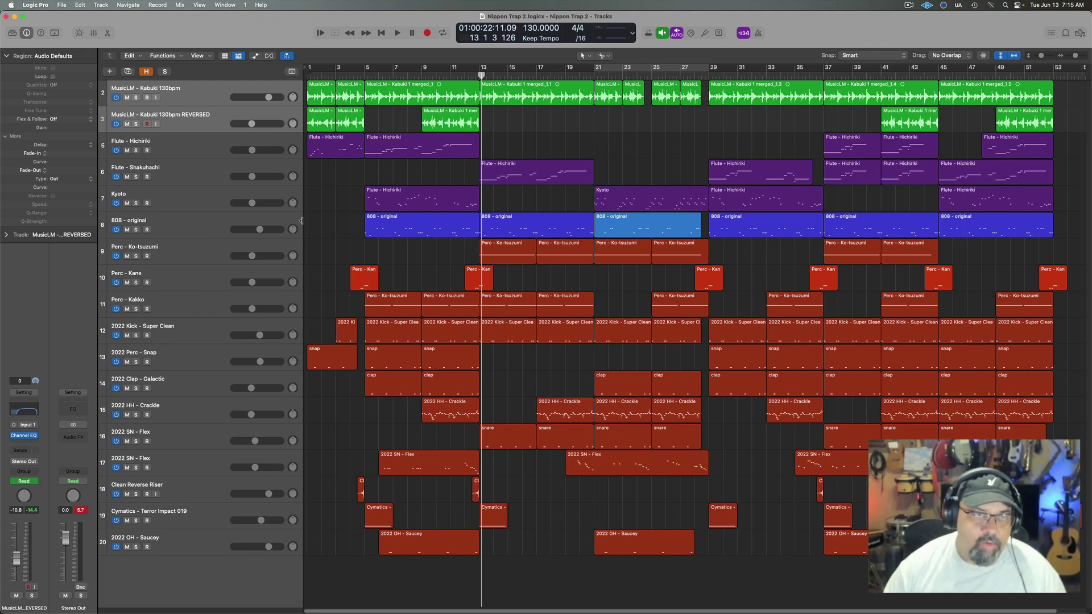
Select the Hichiriki, Shakuhachi and Kyoto tracks and add a send to Bus 3, Large Hall/6.6s Botta Church, in the mixer
{"action": "left_click", "coordinate": [208, 147]}
{"action": "left_click", "coordinate": [205, 170], "text": "shift"}
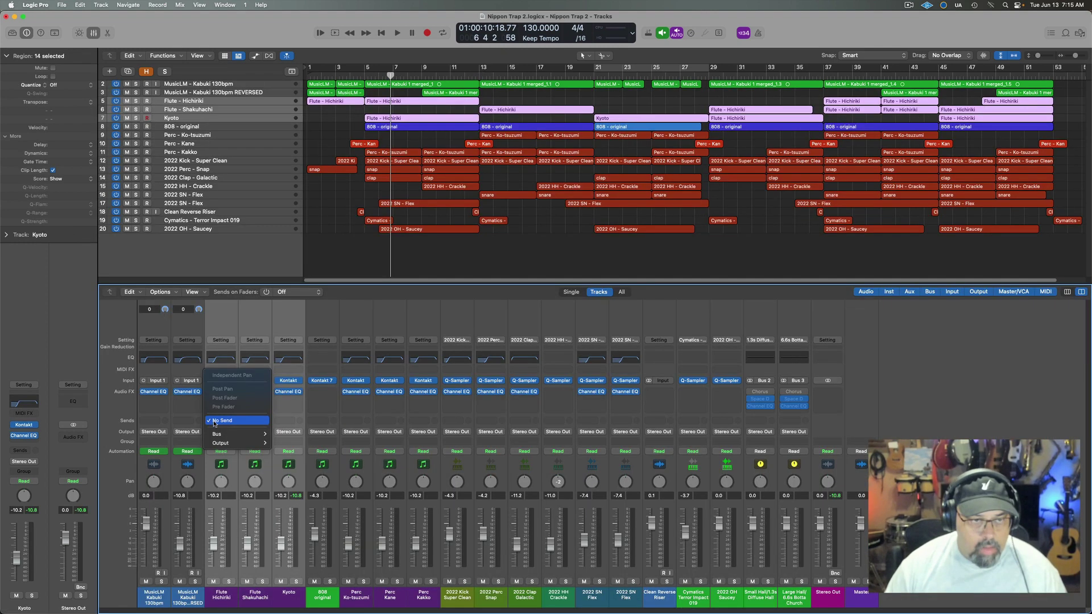
{"action": "mouse_move", "coordinate": [222, 434]}
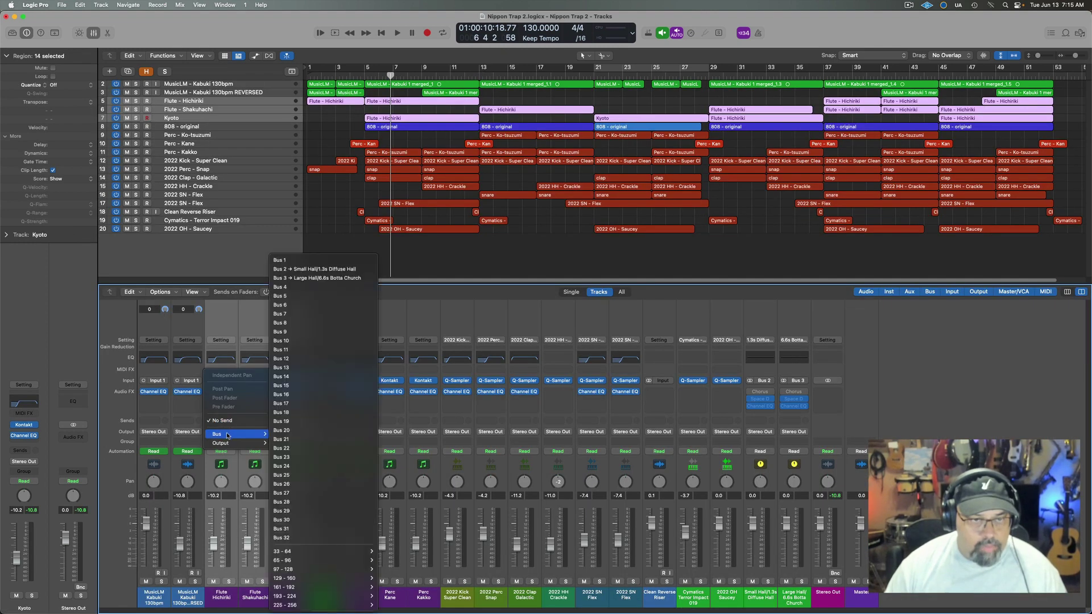
{"action": "left_click", "coordinate": [332, 278]}
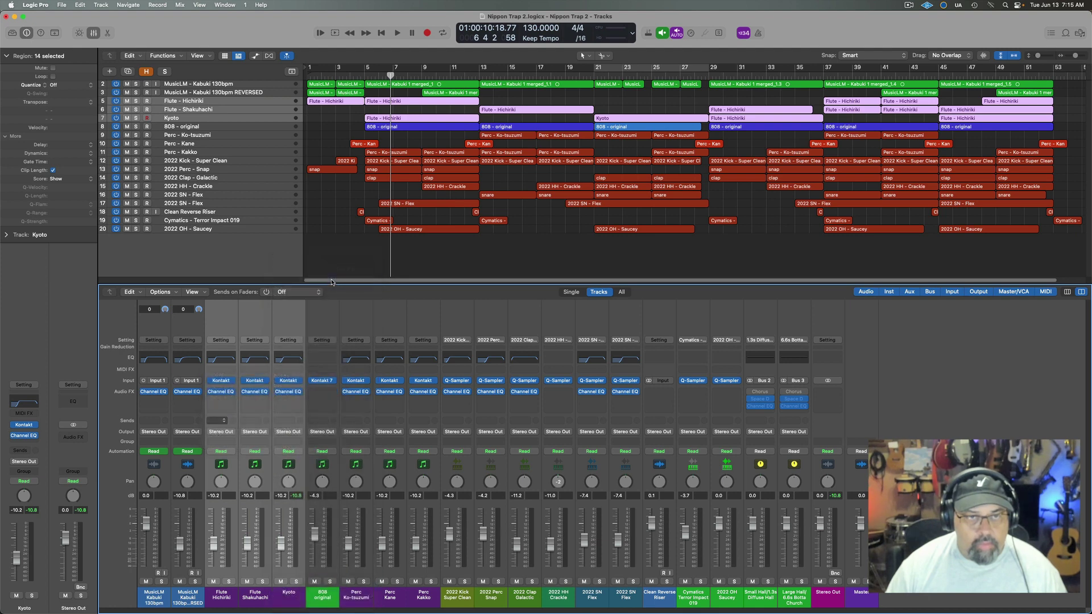
Raise the Bus 3 sends on the Hichiriki, Shakuhachi and Kyoto channels while playing the three tracks soloed from bar 5
{"action": "left_click_drag", "start_coordinate": [231, 416], "coordinate": [231, 424]}
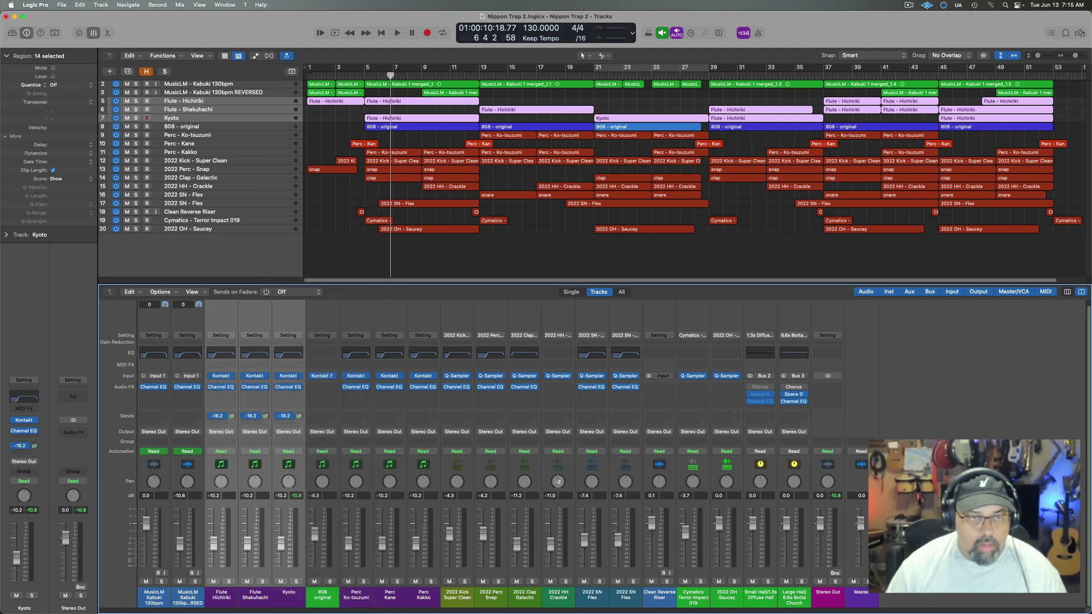
{"action": "left_click", "coordinate": [136, 100]}
{"action": "key", "text": "space"}
{"action": "left_click", "coordinate": [366, 74]}
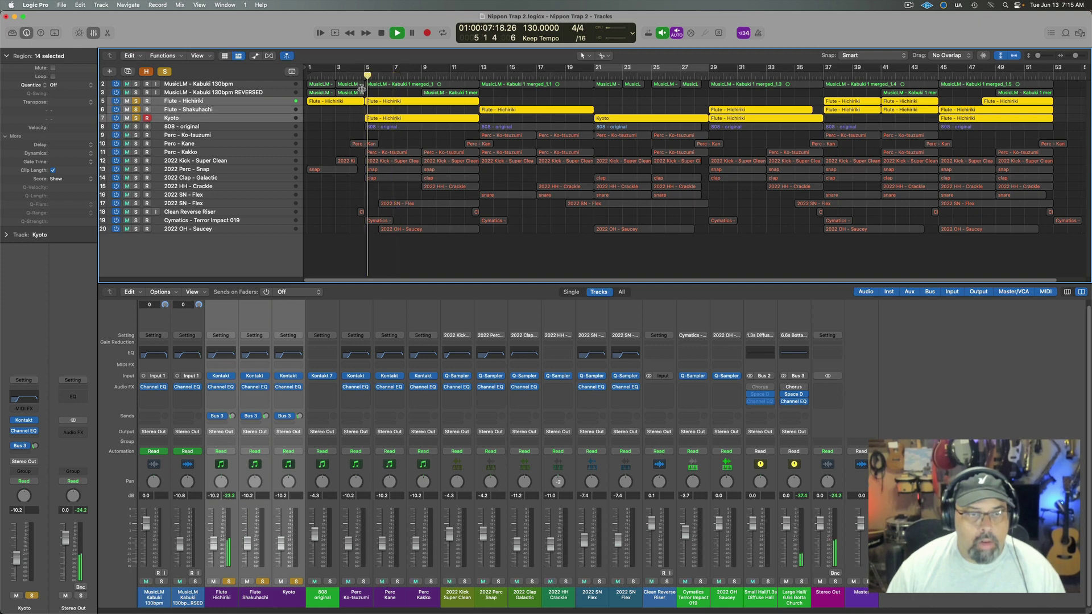
{"action": "left_click_drag", "start_coordinate": [265, 415], "coordinate": [266, 398]}
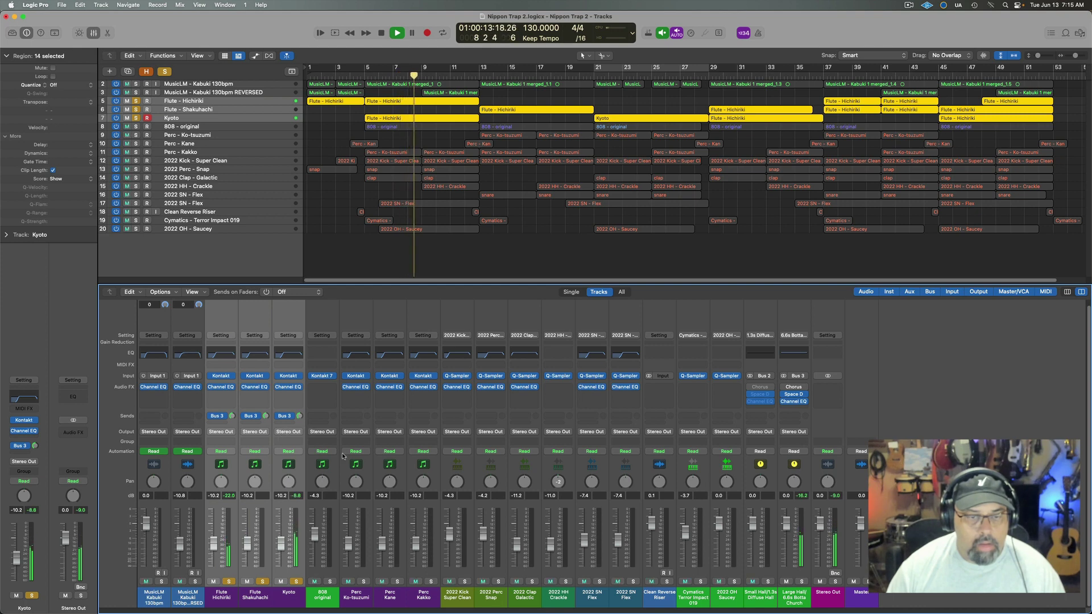
Add sends to Bus 3, Large Hall/6.6s Botta Church, on the three Perc tracks, Ko-tsuzumi, Kane and Kakko, and raise their levels while soloed
{"action": "left_click", "coordinate": [356, 597]}
{"action": "left_click", "coordinate": [424, 600], "text": "shift"}
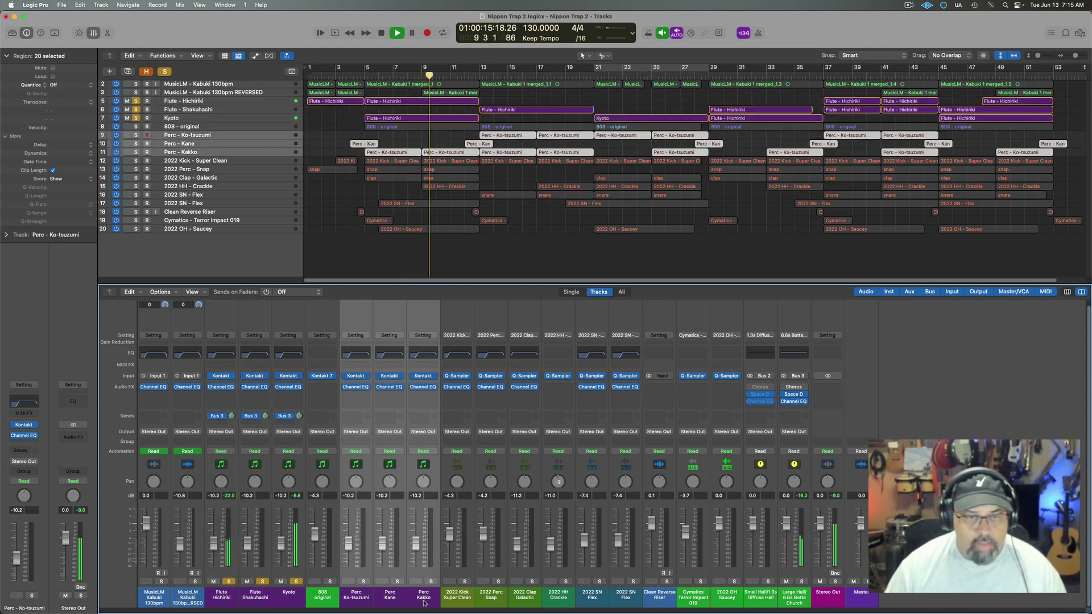
{"action": "left_click", "coordinate": [356, 416]}
{"action": "mouse_move", "coordinate": [365, 429]}
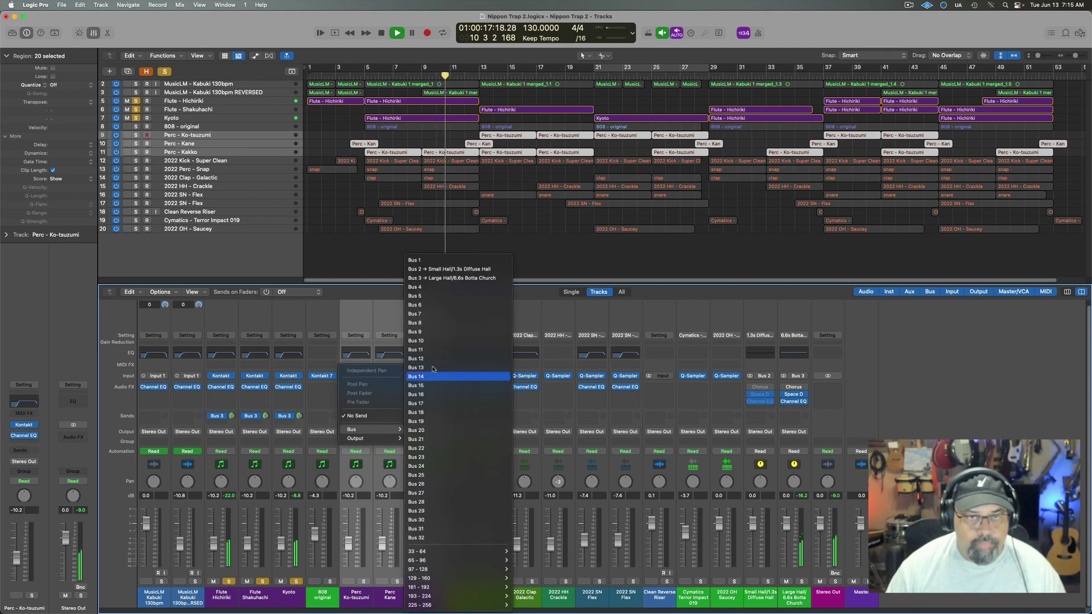
{"action": "left_click", "coordinate": [435, 278]}
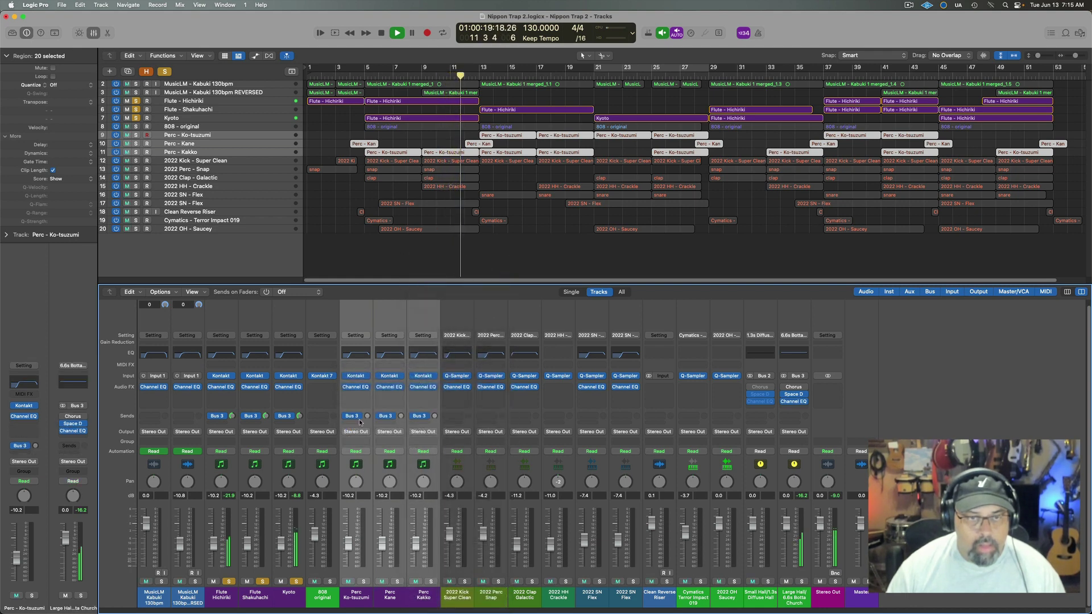
{"action": "left_click", "coordinate": [363, 581]}
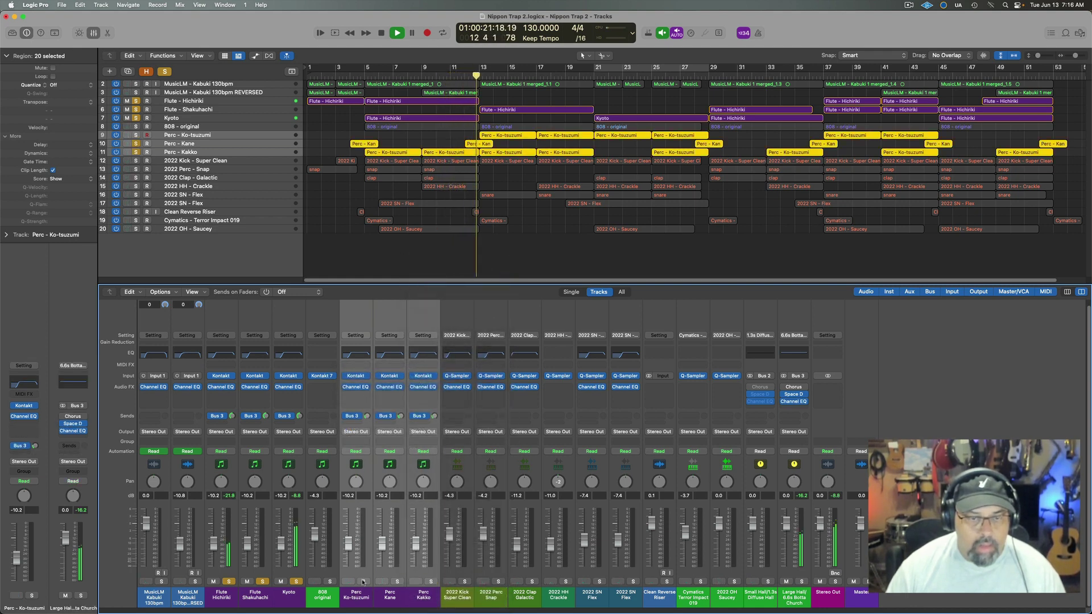
{"action": "left_click", "coordinate": [371, 420]}
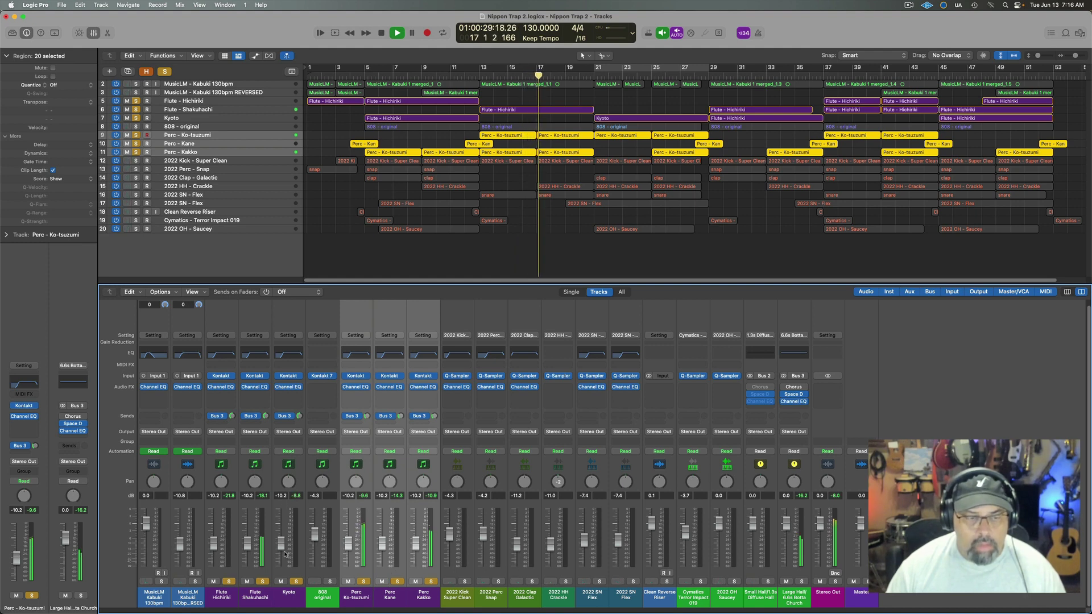
Clear all solos, close the mixer, and listen to the full mix up to about bar 32 with the MusicLM - Kabuki 130bpm track selected
{"action": "left_click", "coordinate": [164, 72]}
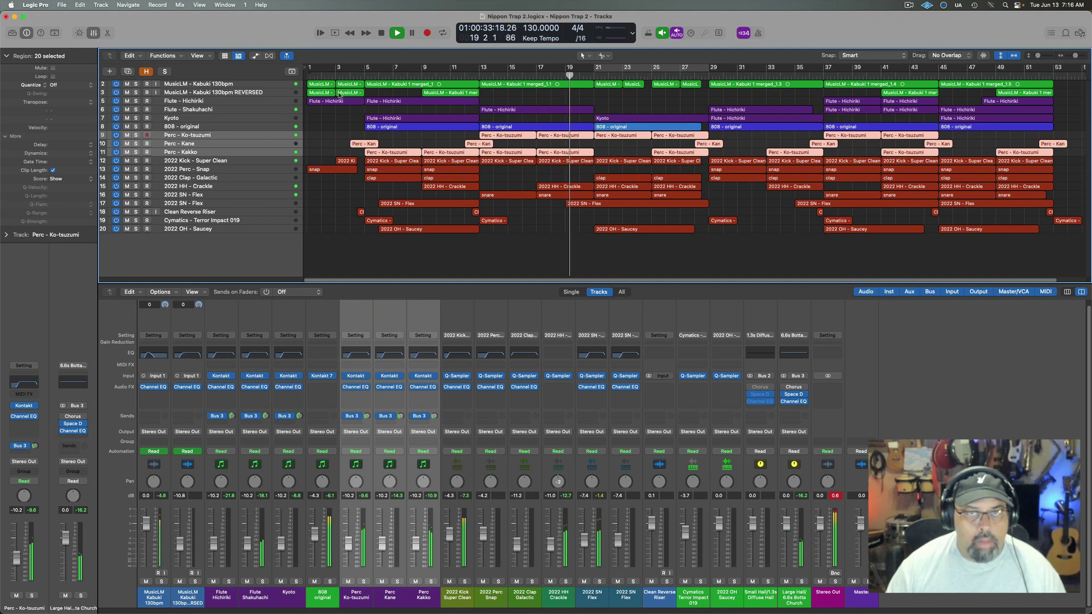
{"action": "key", "text": "x"}
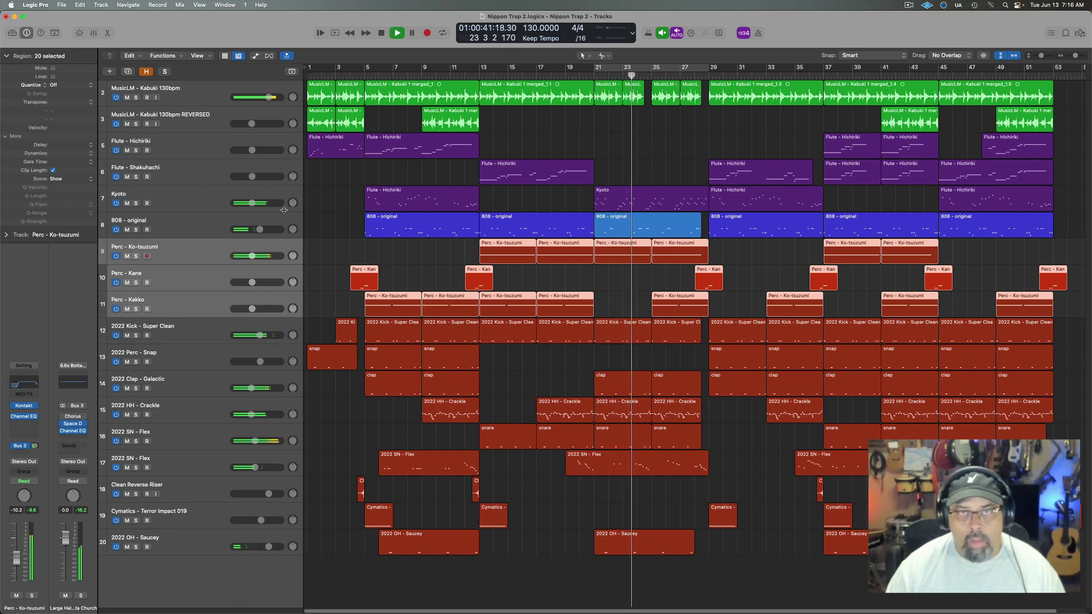
{"action": "left_click", "coordinate": [212, 92]}
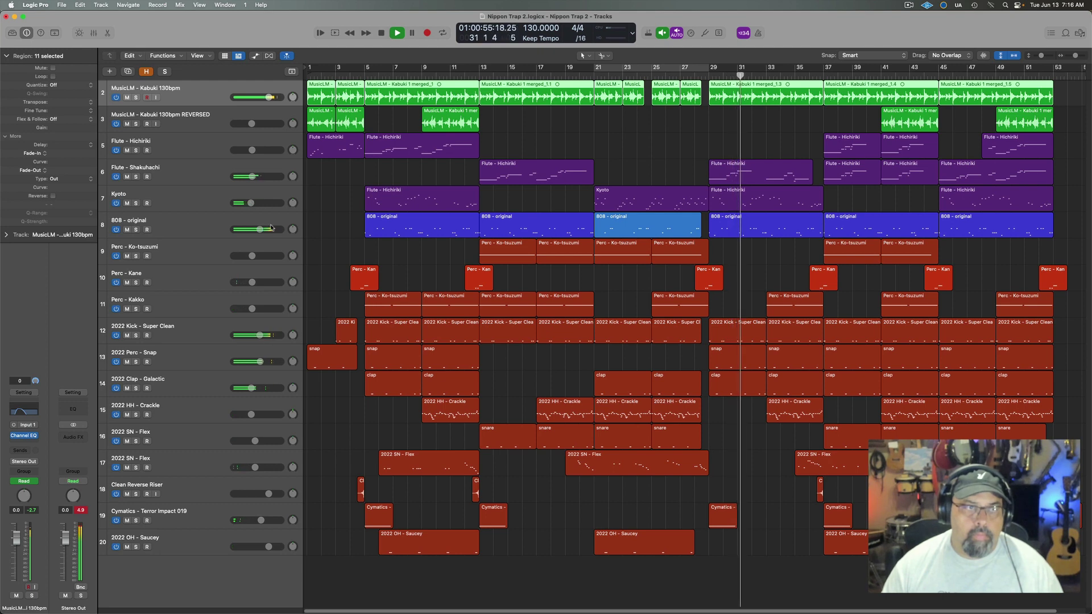
{"action": "key", "text": "space"}
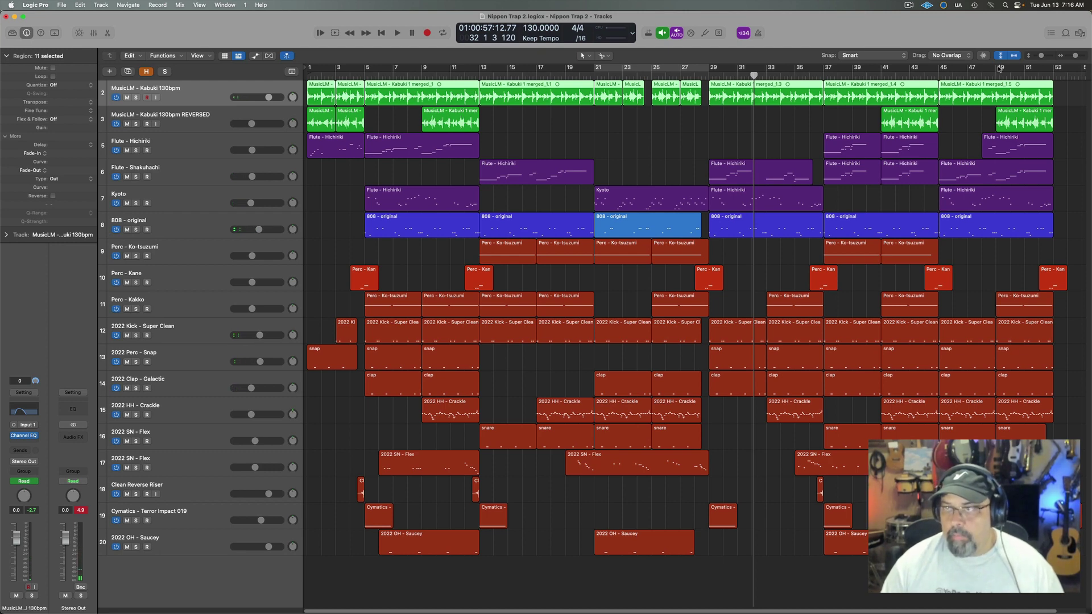
Set the cycle range to bars 49 to 53 and remove the Compressor from the Stereo Out channel
{"action": "left_click_drag", "start_coordinate": [999, 68], "coordinate": [1051, 69]}
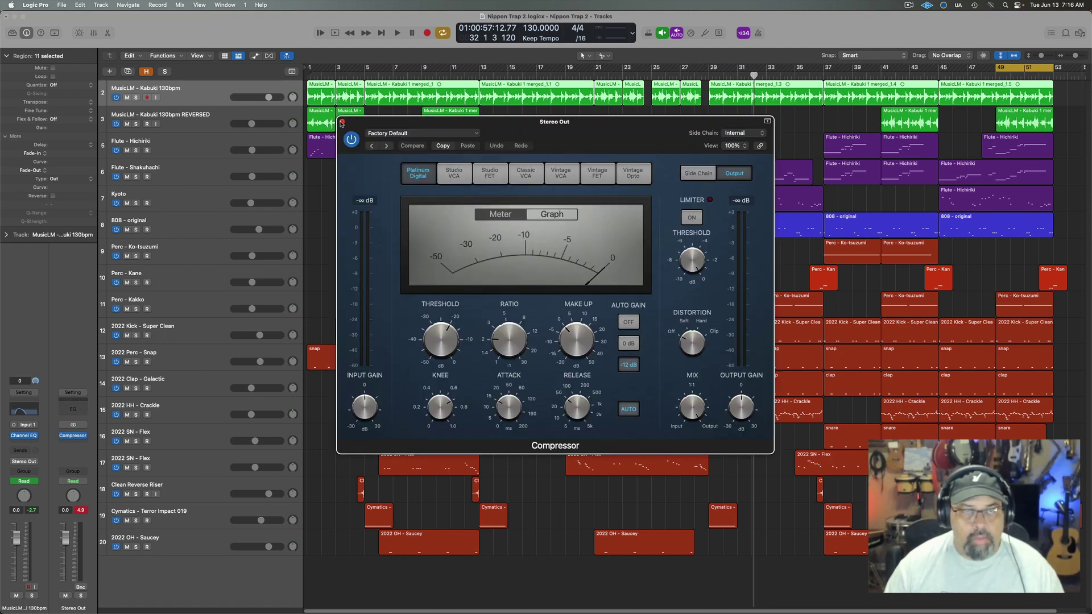
{"action": "left_click", "coordinate": [342, 123]}
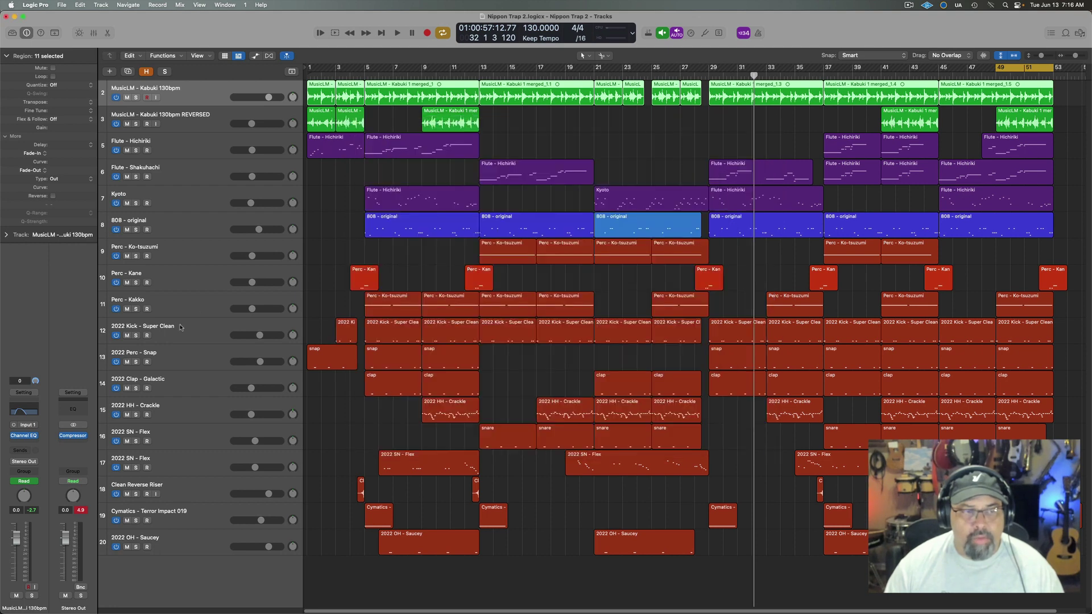
{"action": "mouse_move", "coordinate": [85, 439]}
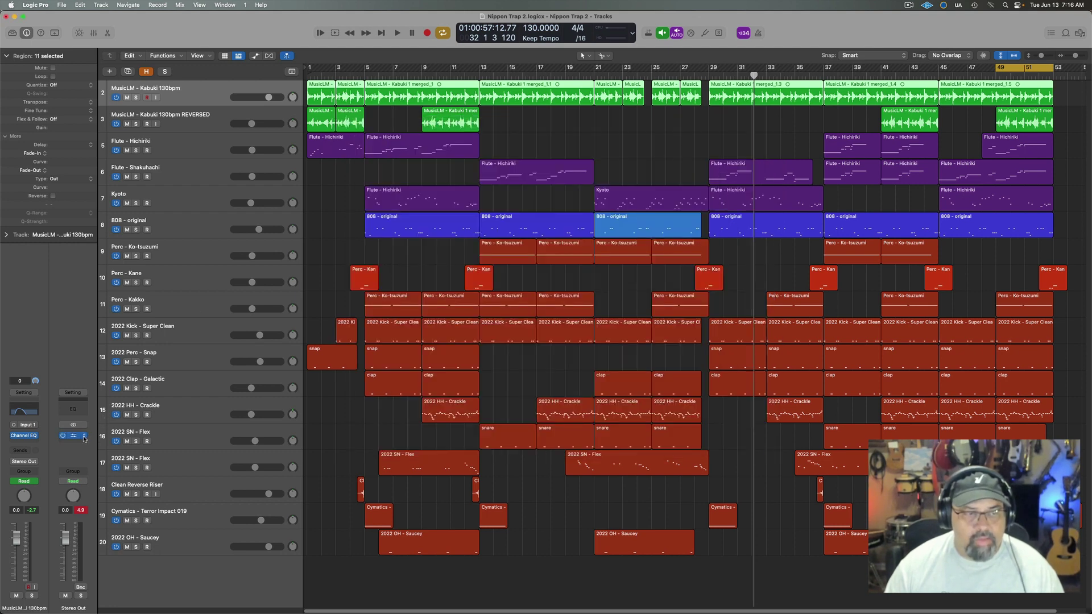
{"action": "left_click", "coordinate": [84, 438]}
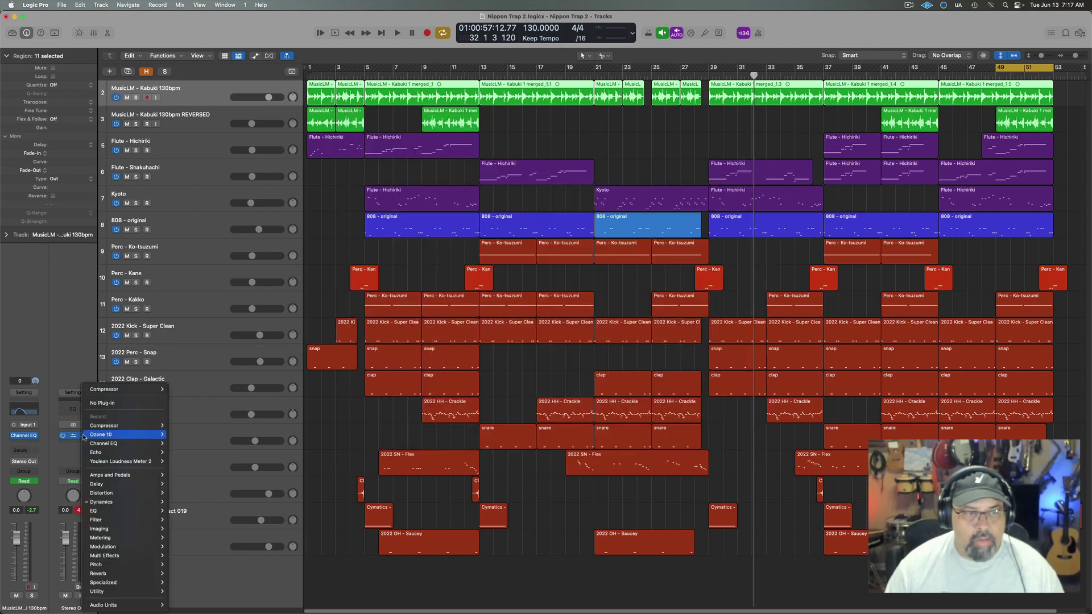
{"action": "left_click", "coordinate": [113, 403]}
Insert Ozone 10 on the Stereo Out and run its mastering assistant while playing the cycled section
{"action": "left_click", "coordinate": [85, 436]}
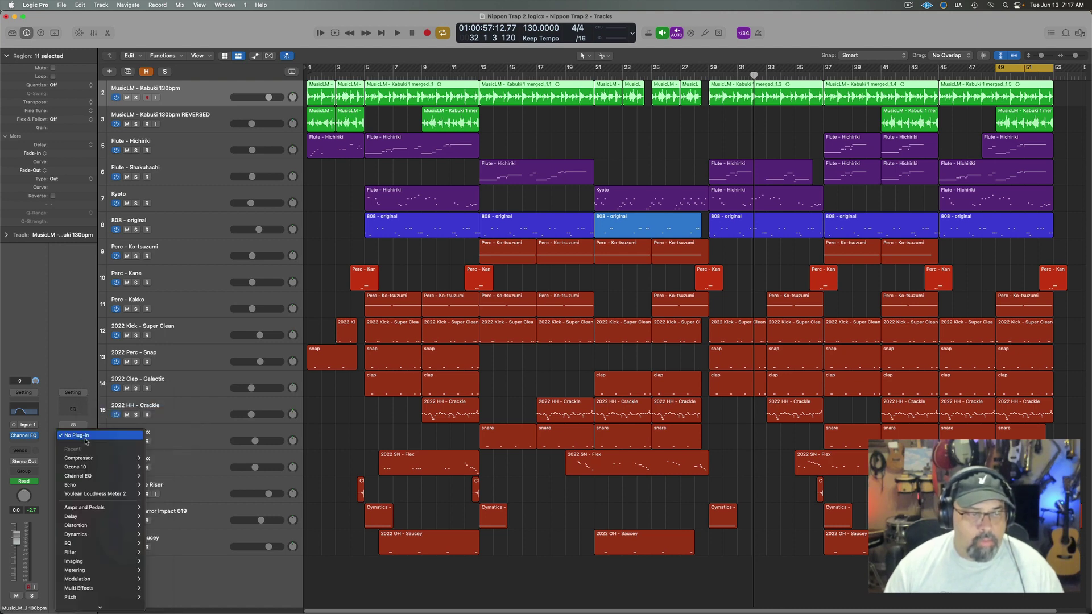
{"action": "mouse_move", "coordinate": [102, 466]}
{"action": "left_click", "coordinate": [162, 467]}
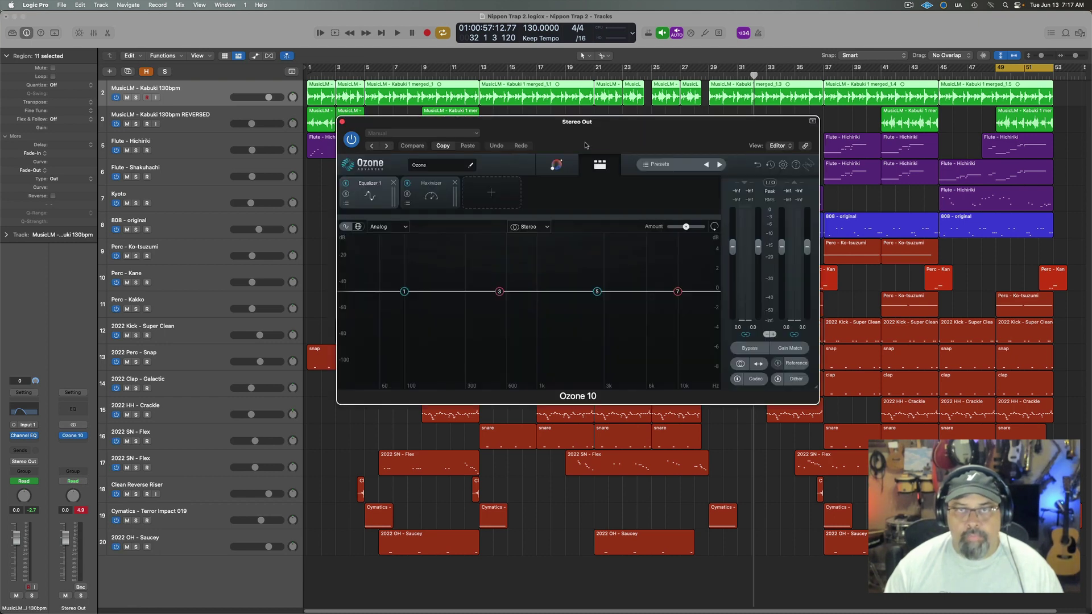
{"action": "left_click", "coordinate": [476, 177]}
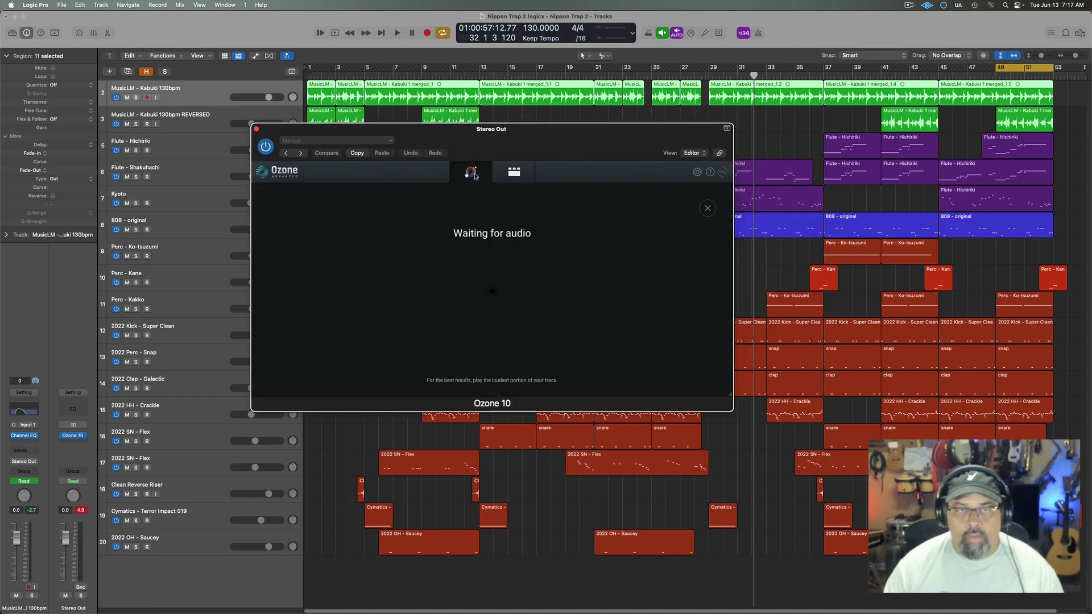
{"action": "key", "text": "space"}
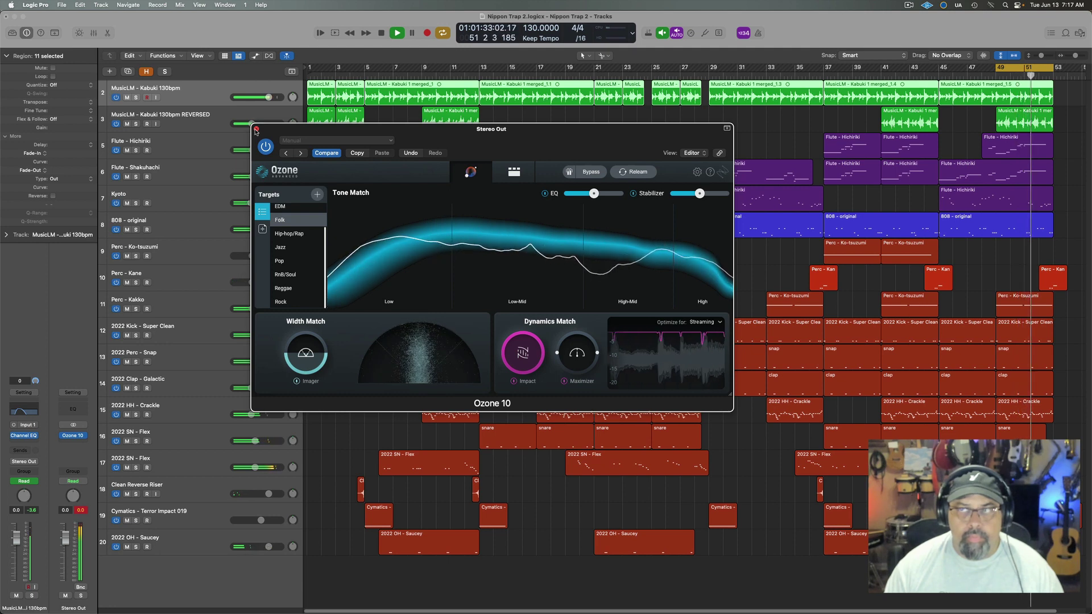
{"action": "left_click", "coordinate": [256, 129]}
{"action": "key", "text": "space"}
Extend the cycle range over the whole arrangement from bar 1 and play the intro up to bar 5
{"action": "left_click_drag", "start_coordinate": [1081, 67], "coordinate": [300, 129]}
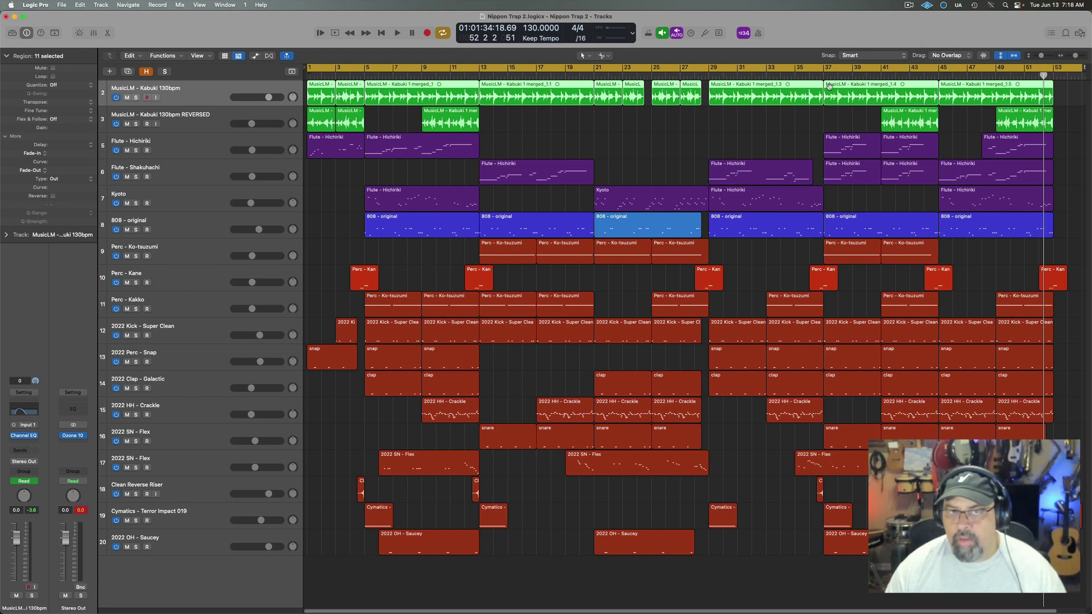
{"action": "key", "text": "Return"}
{"action": "key", "text": "space"}
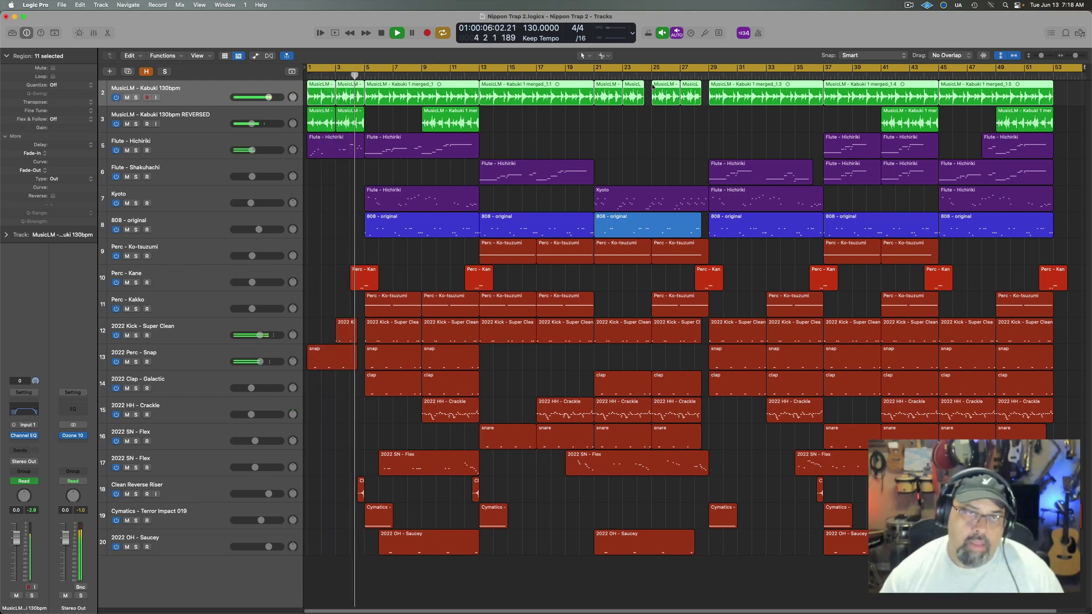
{"action": "key", "text": "space"}
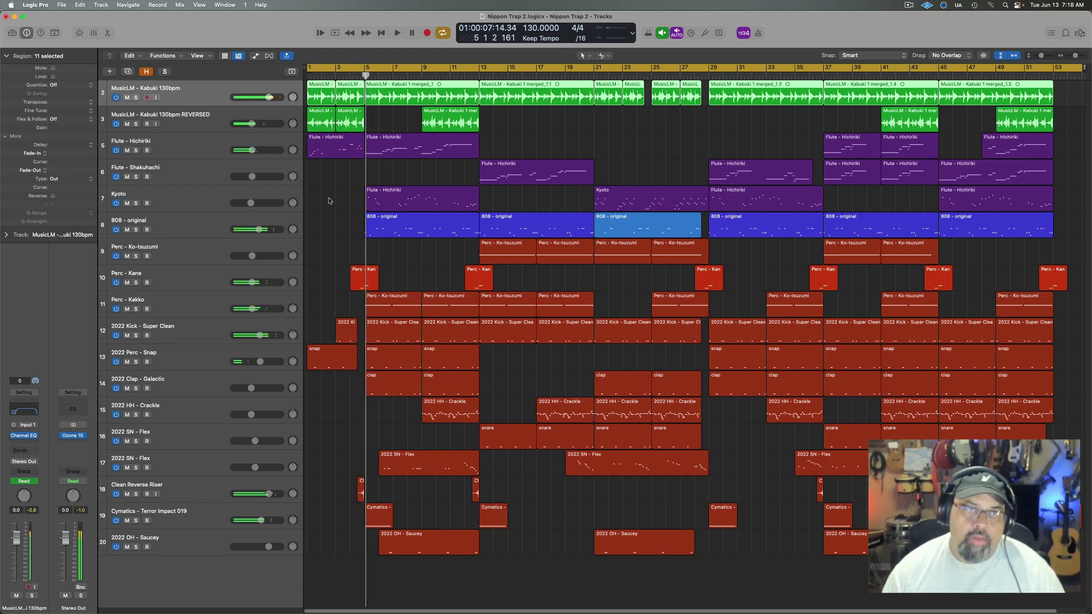
Mute the four MusicLM regions in bars 1 to 4 on the Kabuki and Kabuki REVERSED tracks and play from the start
{"action": "left_click", "coordinate": [378, 125]}
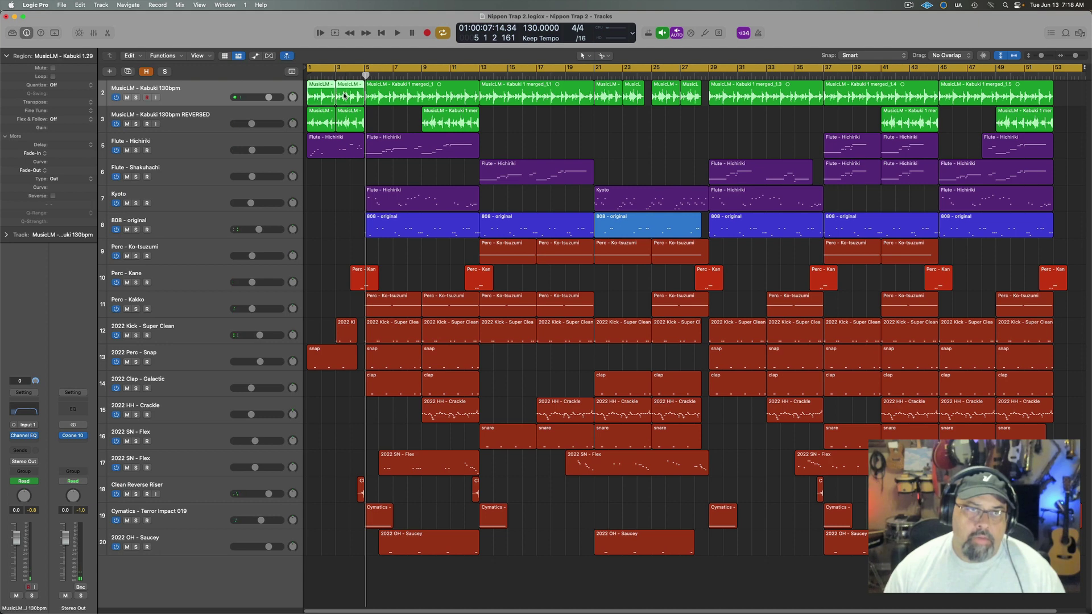
{"action": "right_click", "coordinate": [345, 126]}
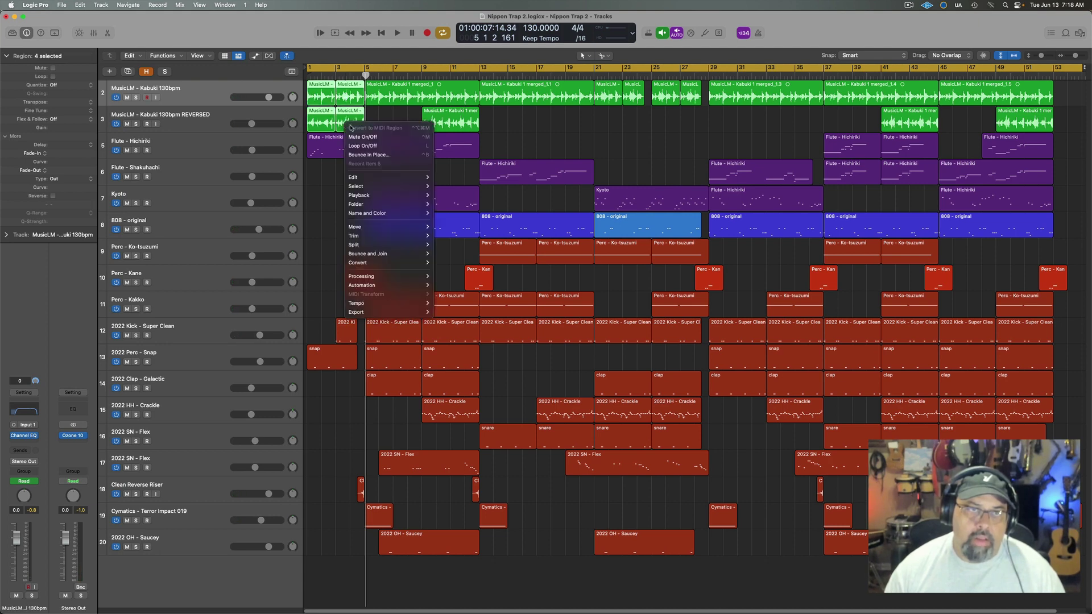
{"action": "left_click", "coordinate": [353, 137]}
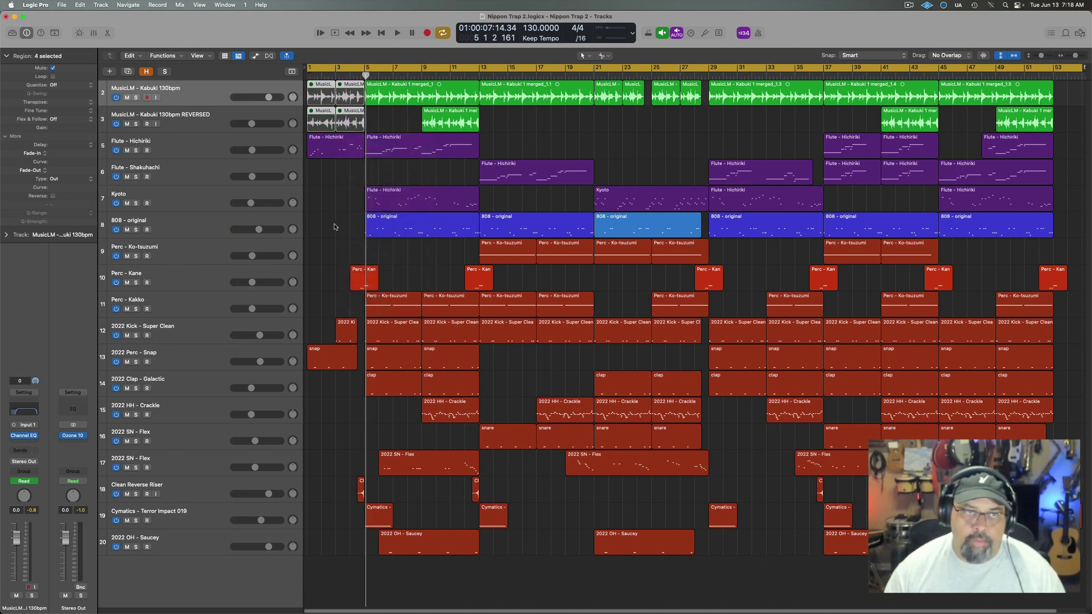
{"action": "key", "text": "Return"}
{"action": "key", "text": "space"}
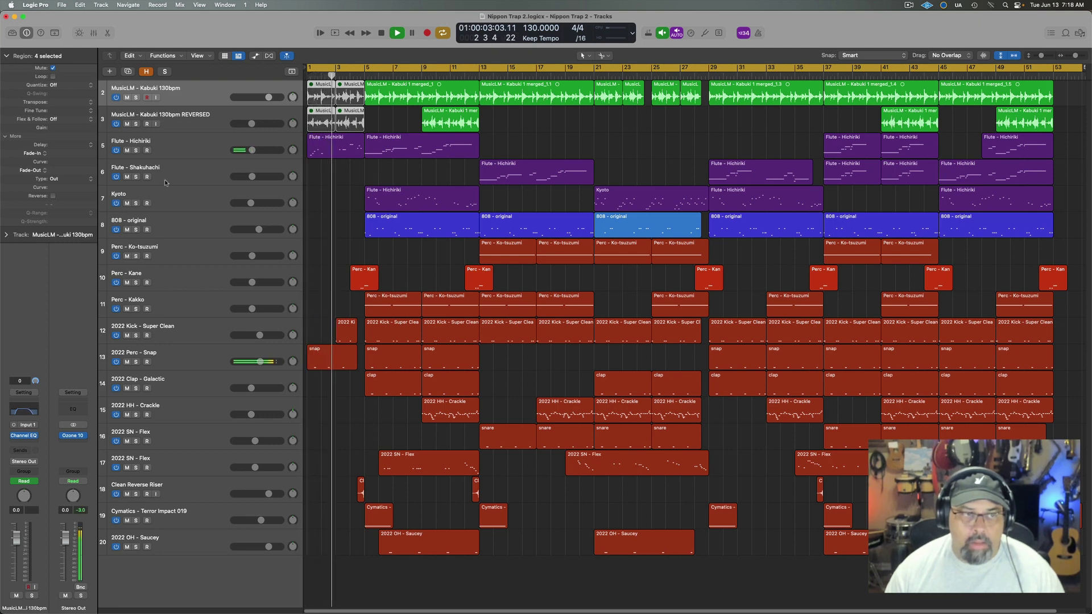
Copy the Flute - Hichiriki region at bar 1 down to the same bar on the Flute - Shakuhachi track
{"action": "left_click", "coordinate": [196, 154]}
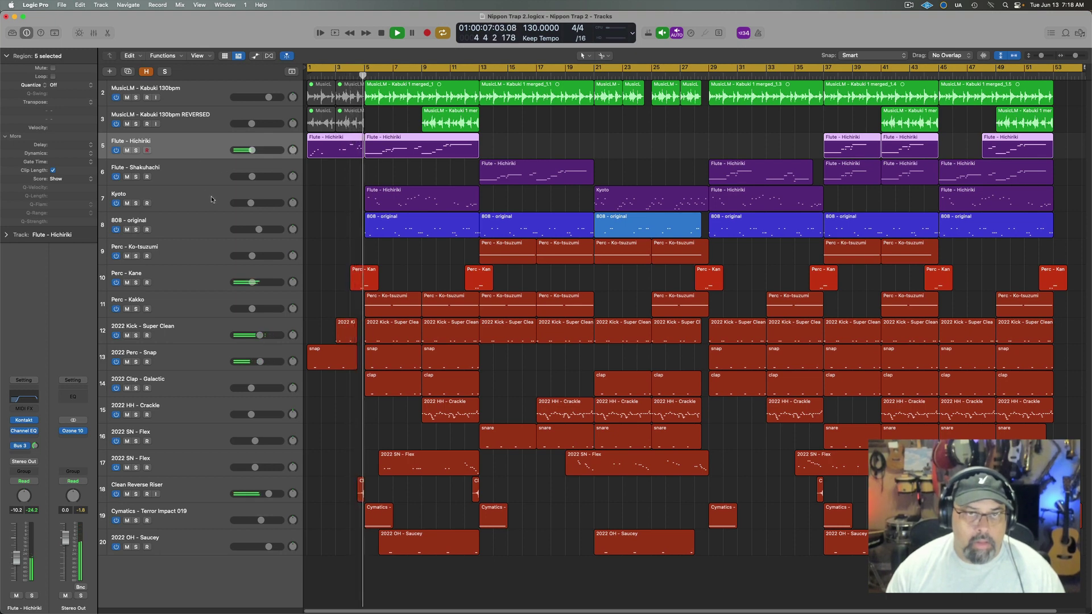
{"action": "key", "text": "space"}
{"action": "left_click", "coordinate": [317, 187]}
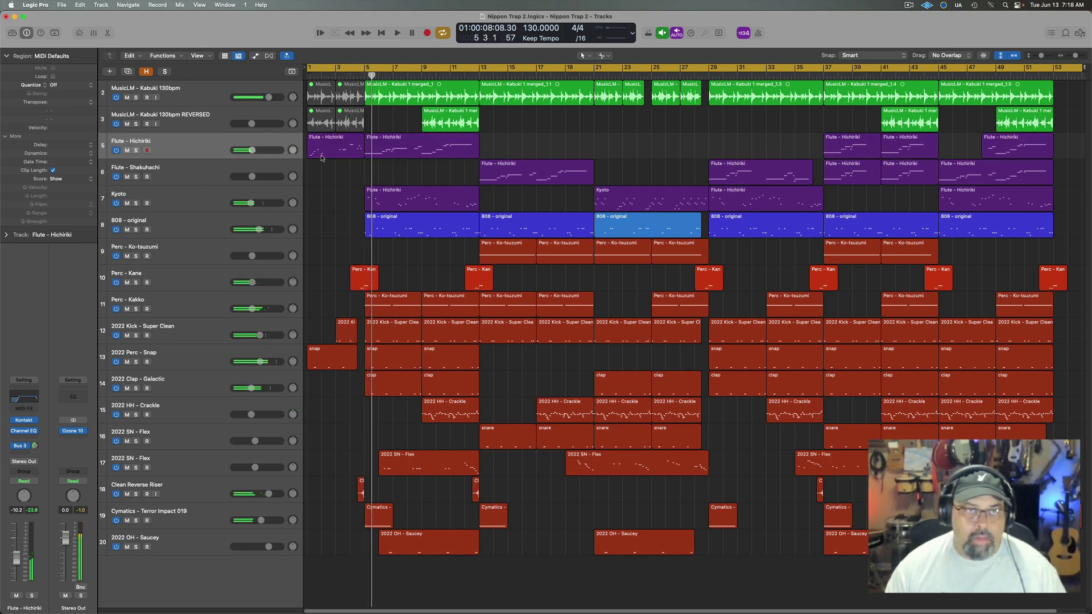
{"action": "left_click_drag", "start_coordinate": [322, 158], "coordinate": [321, 177]}
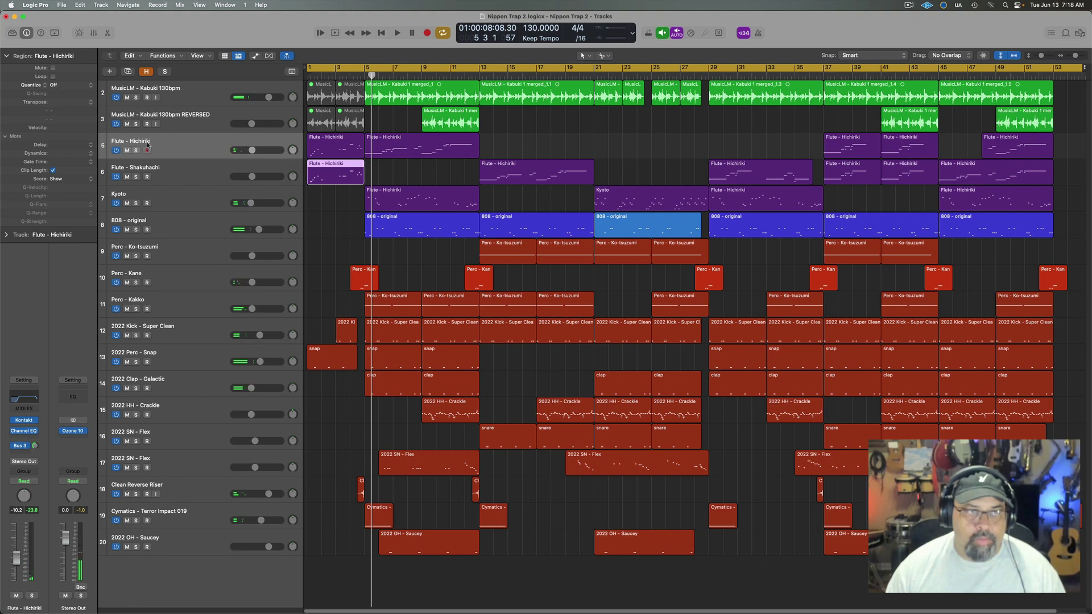
Mute the Flute - Hichiriki track and play the intro from the start up to bar 3
{"action": "left_click", "coordinate": [127, 151]}
{"action": "key", "text": "Return"}
{"action": "key", "text": "space"}
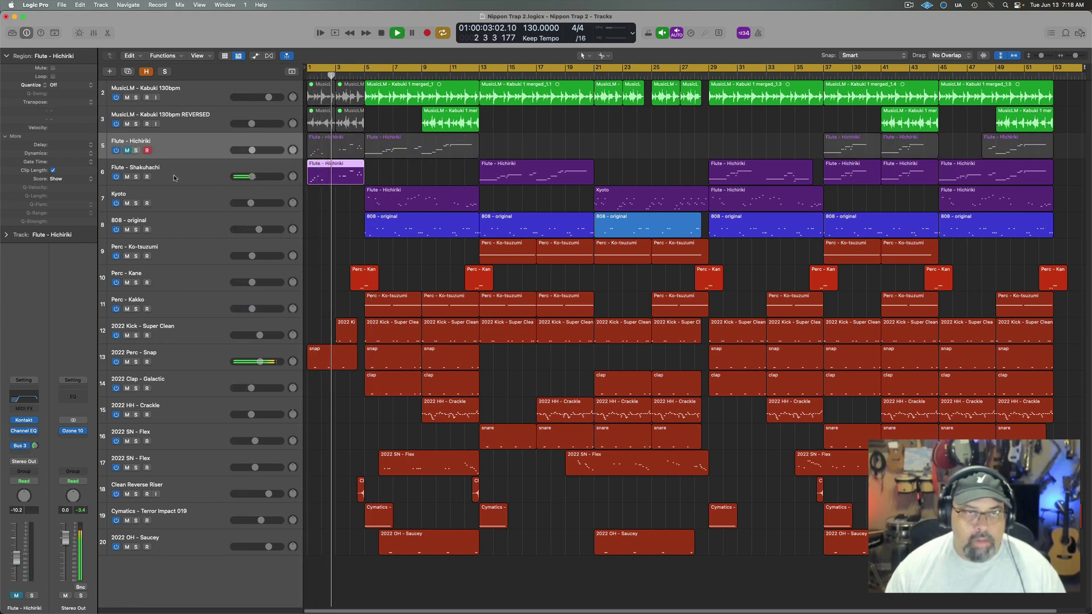
{"action": "key", "text": "space"}
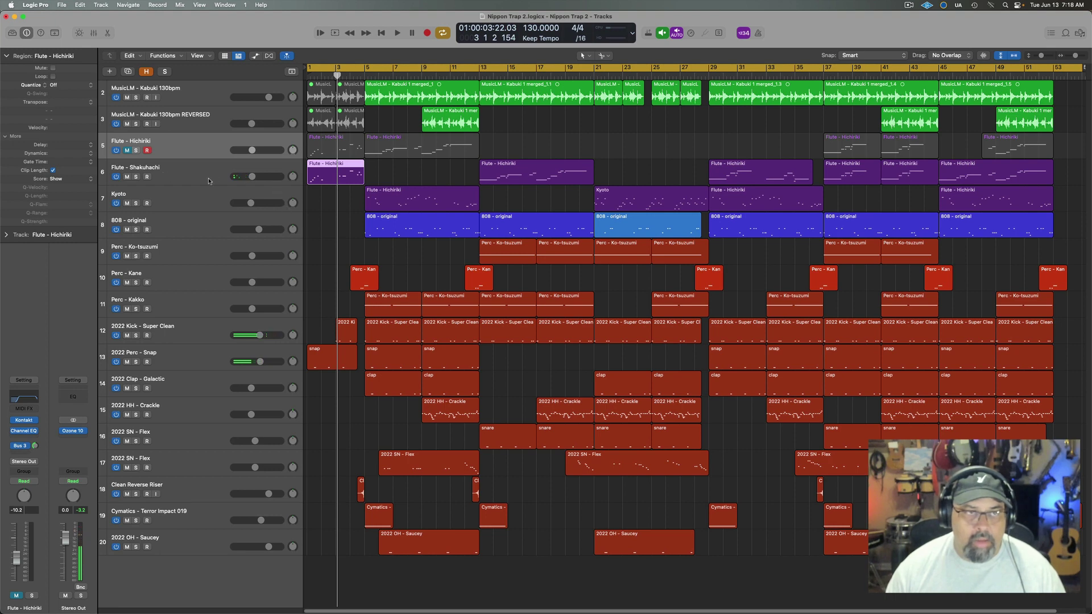
Set all notes in the copied Shakuhachi intro region to velocity 67 in the Piano Roll and play from the start
{"action": "double_click", "coordinate": [319, 179]}
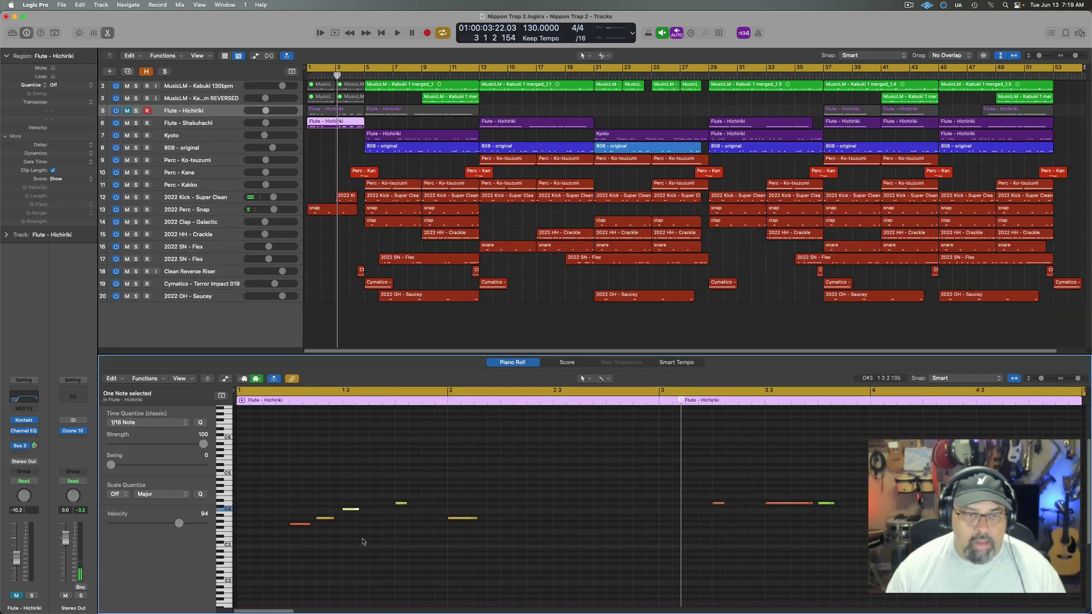
{"action": "key", "text": "super+a"}
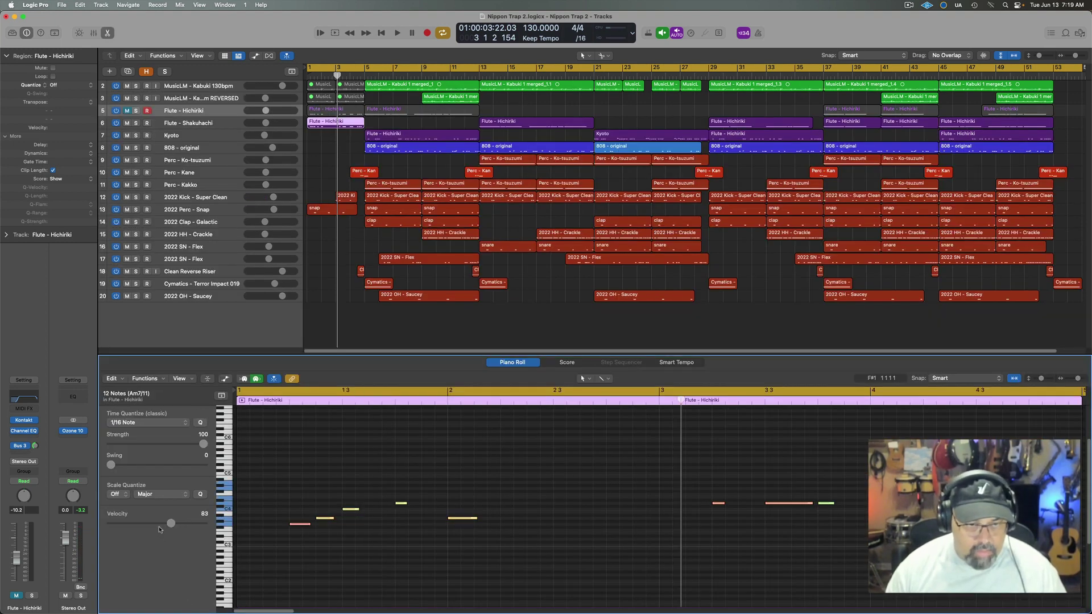
{"action": "key", "text": "Return"}
{"action": "key", "text": "space"}
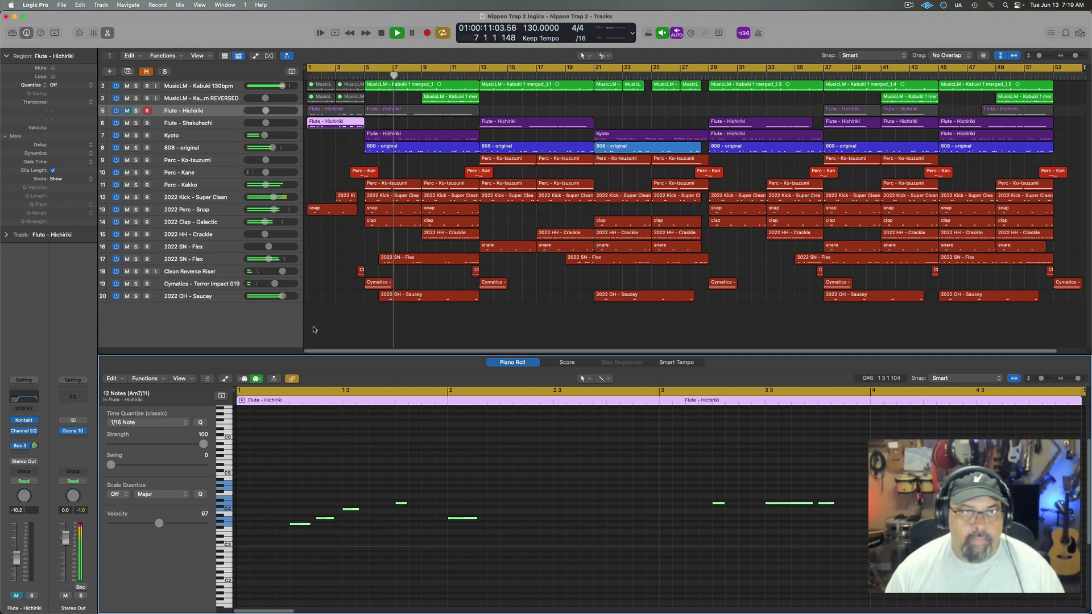
Stop playback and turn off the track mutes on the Kabuki REVERSED and Flute - Hichiriki tracks
{"action": "left_click", "coordinate": [128, 99]}
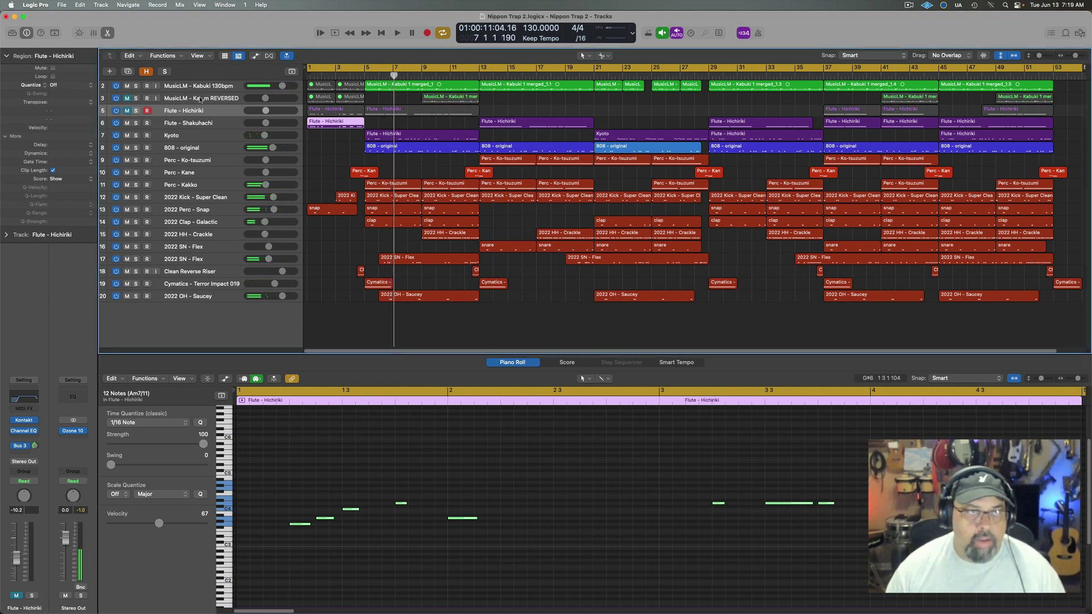
{"action": "left_click", "coordinate": [200, 99]}
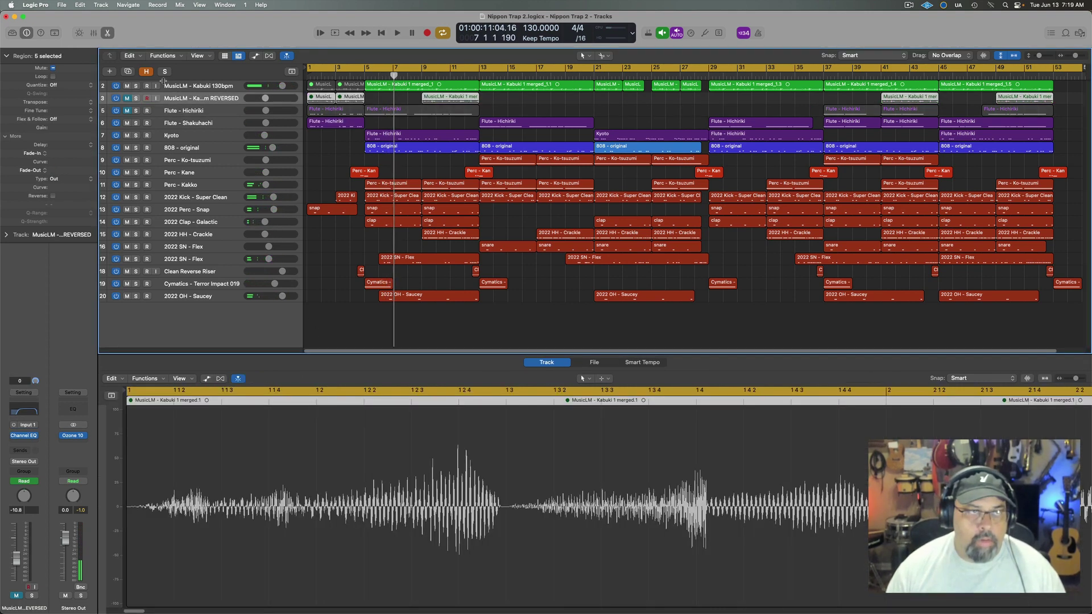
{"action": "left_click", "coordinate": [128, 99]}
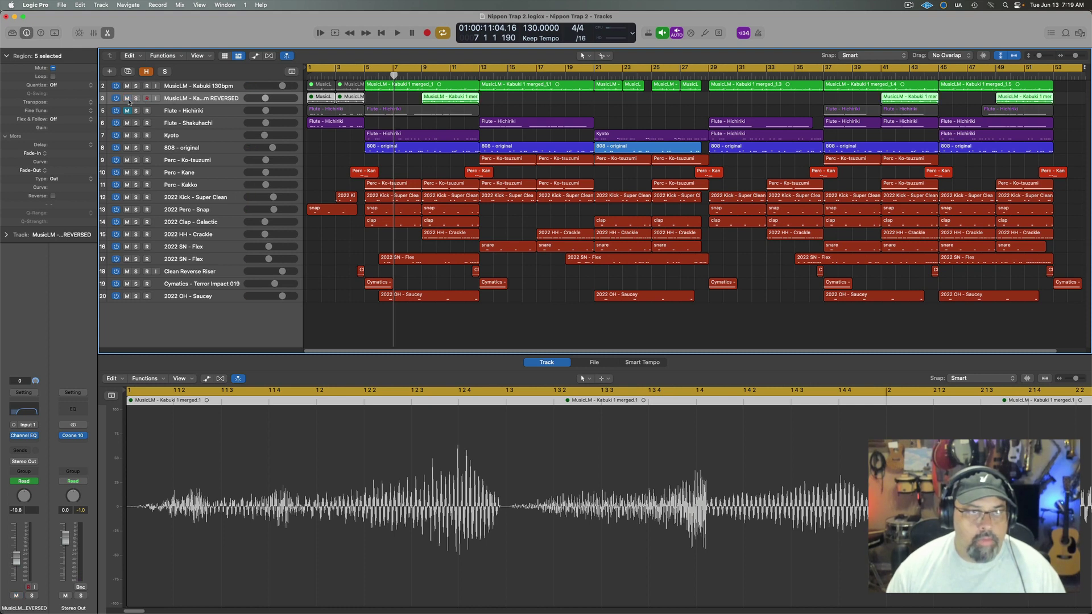
{"action": "left_click", "coordinate": [128, 111]}
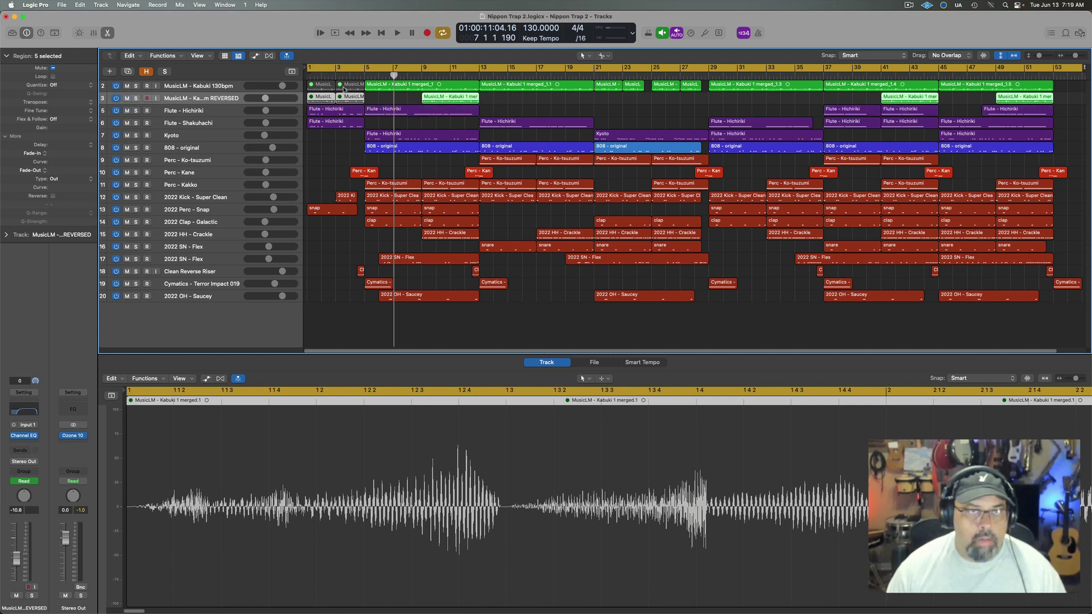
Unmute the Kabuki REVERSED regions in bars 1 to 4, leaving the Kabuki 130bpm regions above them muted
{"action": "right_click", "coordinate": [353, 100]}
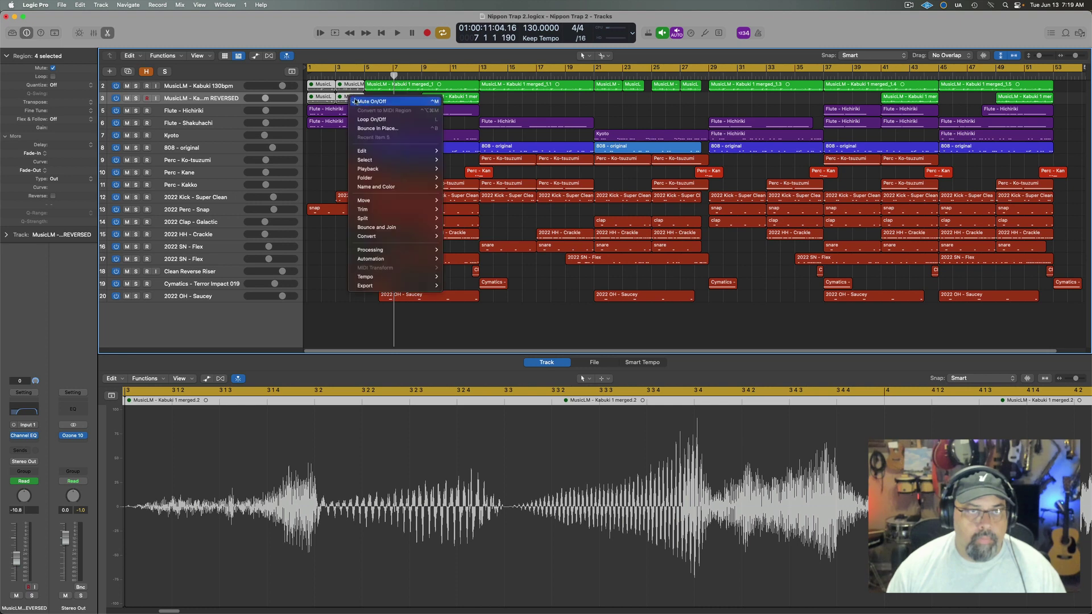
{"action": "left_click", "coordinate": [359, 102]}
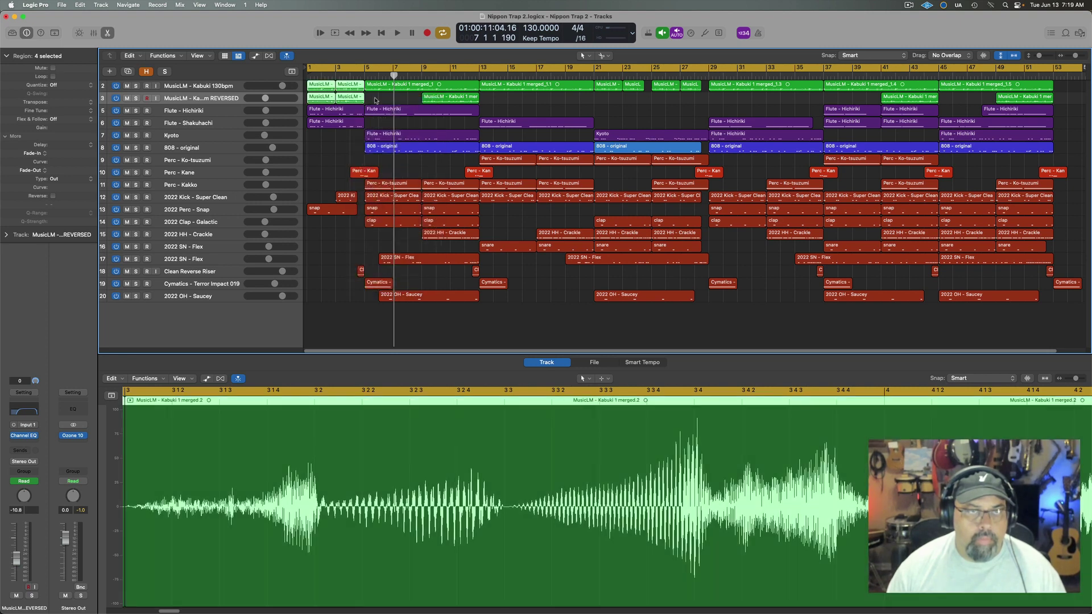
{"action": "left_click", "coordinate": [332, 94]}
{"action": "right_click", "coordinate": [333, 93]}
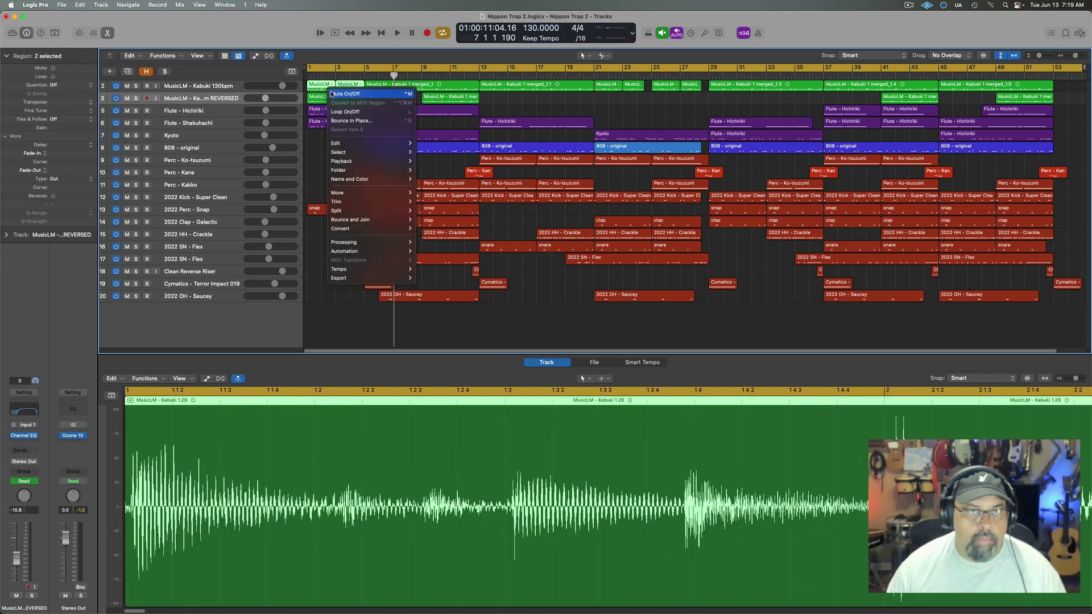
{"action": "left_click", "coordinate": [332, 94]}
{"action": "left_click", "coordinate": [370, 100]}
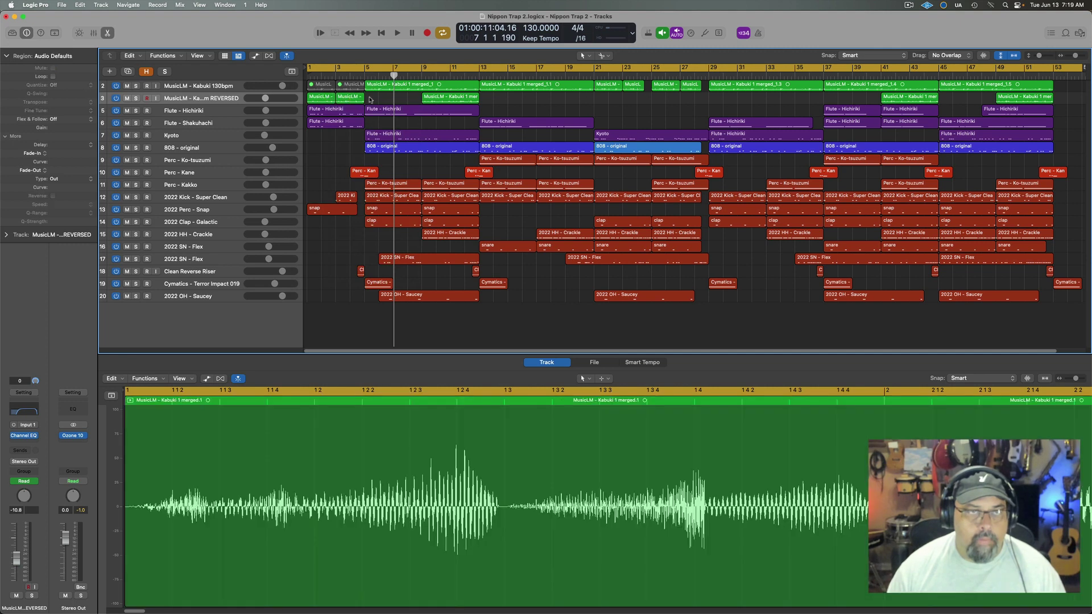
Show automation and lower the Kabuki REVERSED track's high cut ramp to 1320 Hz just before bar 5 while playing from the start
{"action": "left_click", "coordinate": [341, 102]}
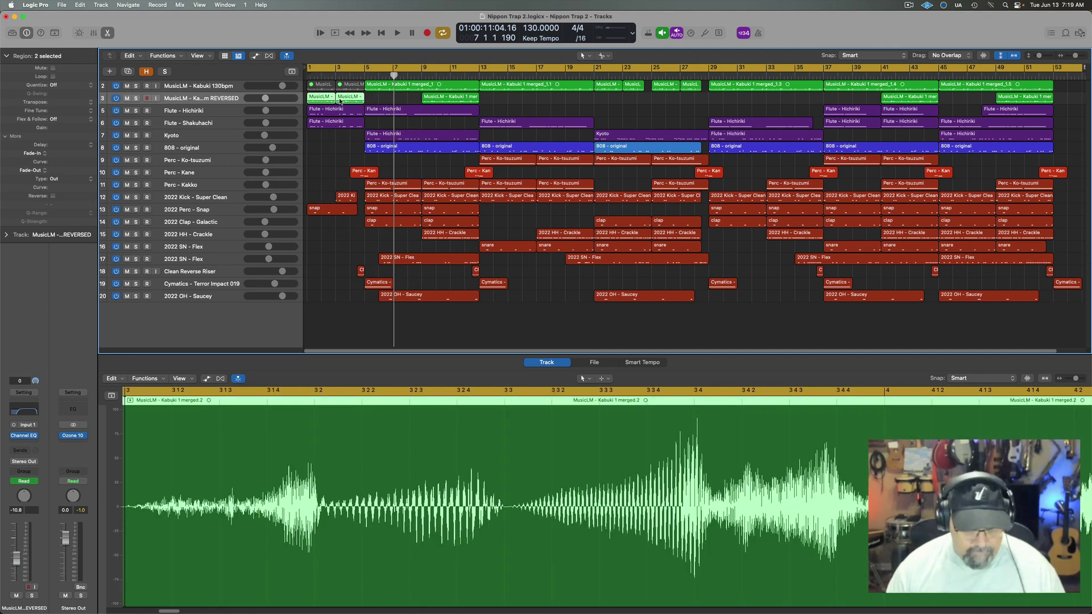
{"action": "key", "text": "e"}
{"action": "key", "text": "a"}
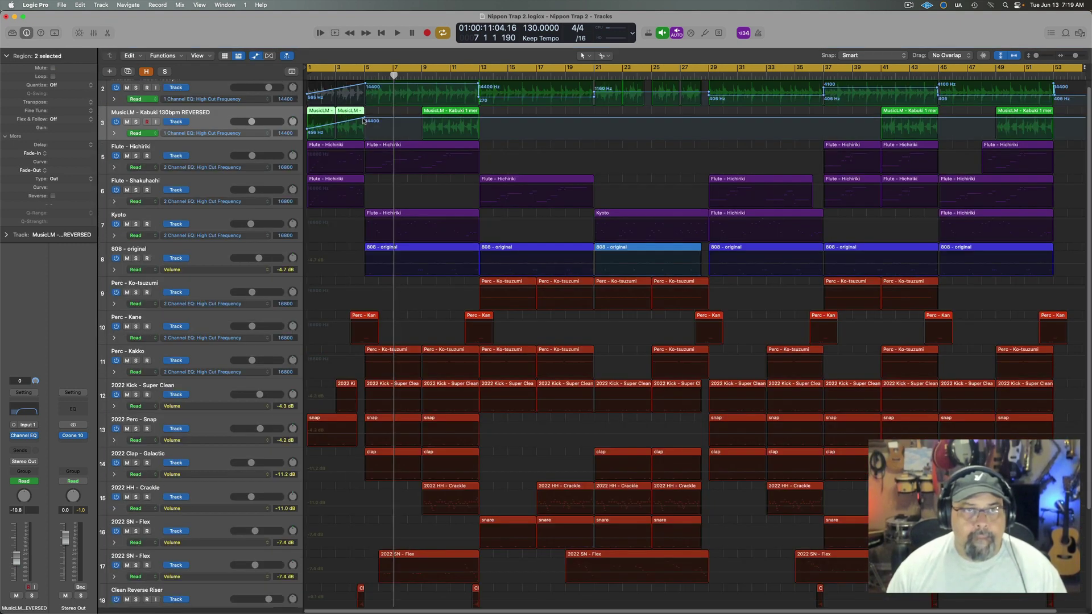
{"action": "key", "text": "Return"}
{"action": "key", "text": "space"}
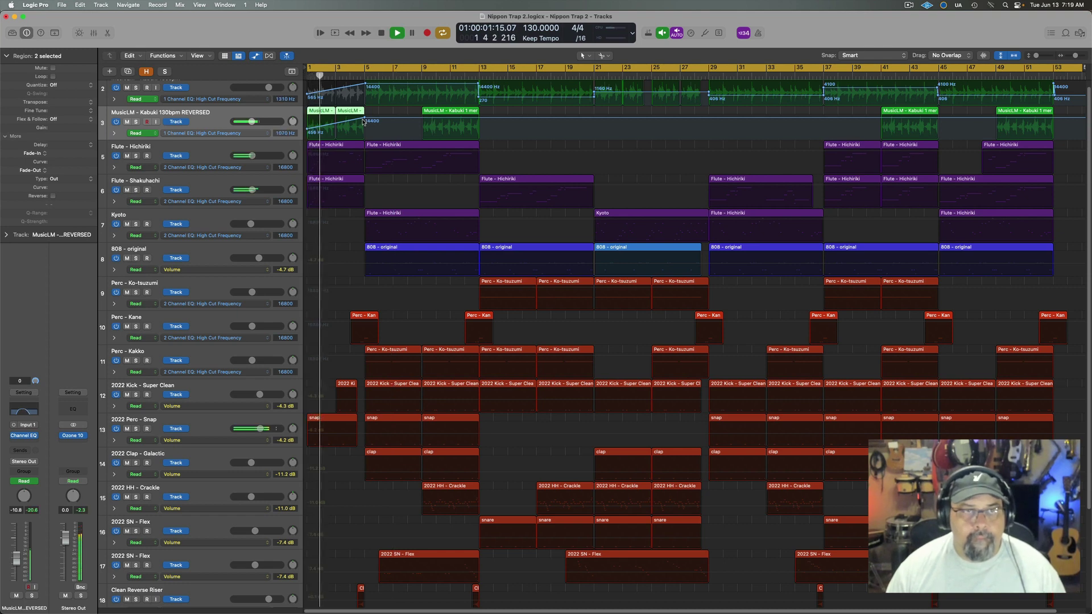
{"action": "left_click", "coordinate": [375, 130]}
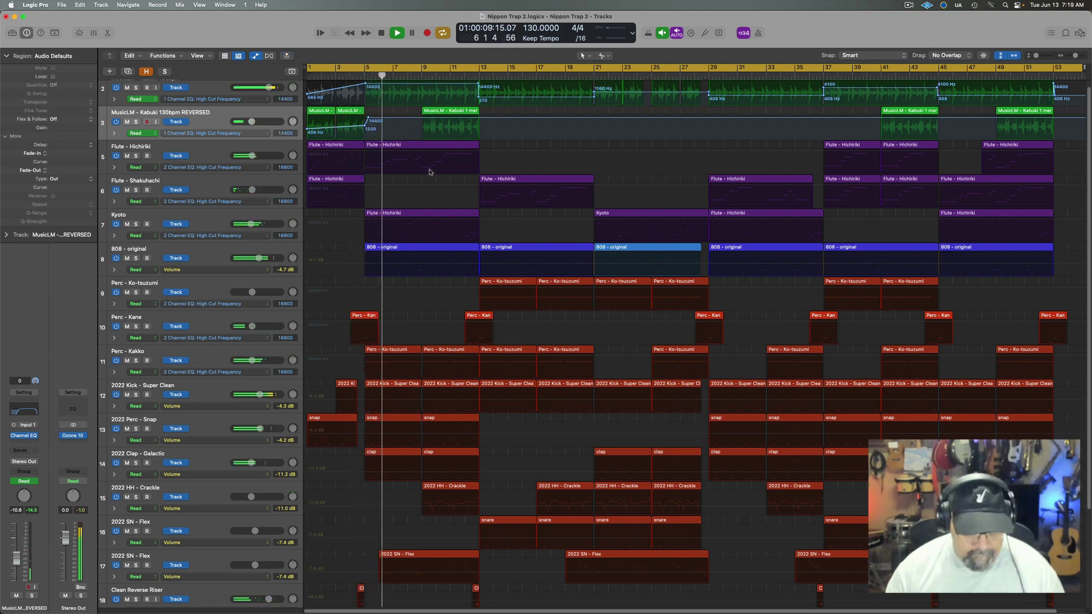
Solo the Kabuki REVERSED track briefly, hide the automation, clear the solo and replay the intro from the start
{"action": "key", "text": "s"}
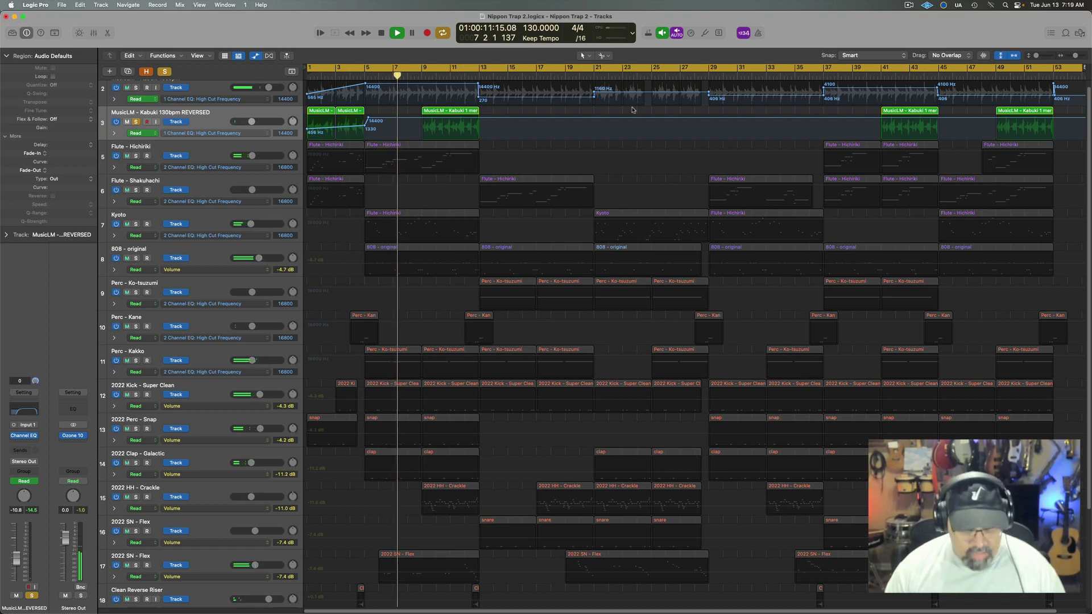
{"action": "key", "text": "a"}
{"action": "key", "text": "space"}
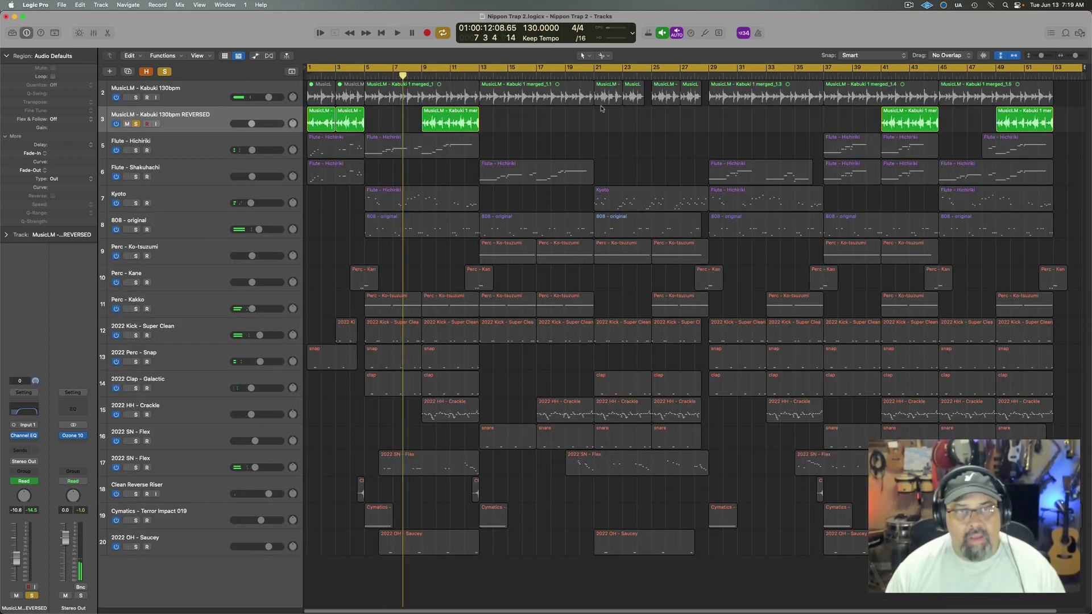
{"action": "left_click", "coordinate": [165, 72]}
{"action": "key", "text": "Return"}
{"action": "key", "text": "space"}
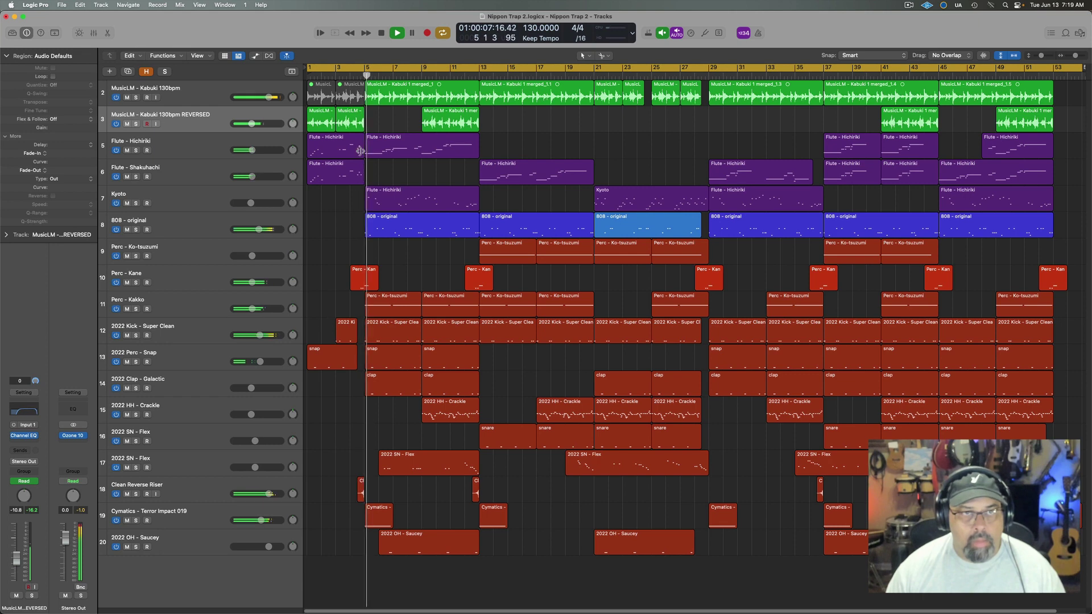
Shorten the end of the second Kabuki REVERSED intro region, fade in the first one and play from the start
{"action": "key", "text": "space"}
{"action": "left_click", "coordinate": [353, 122]}
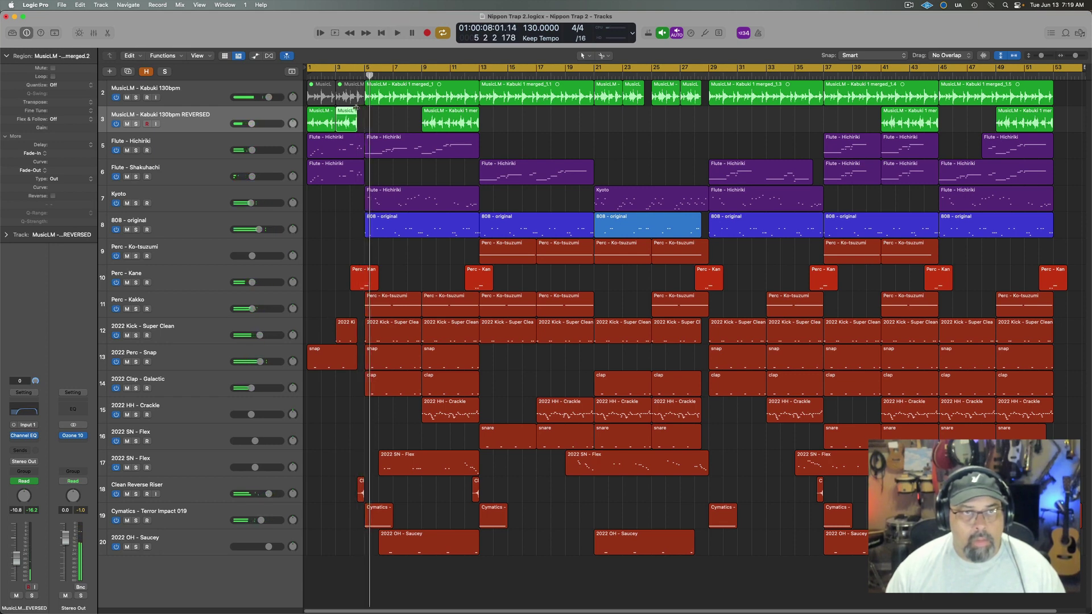
{"action": "key", "text": "Return"}
{"action": "key", "text": "space"}
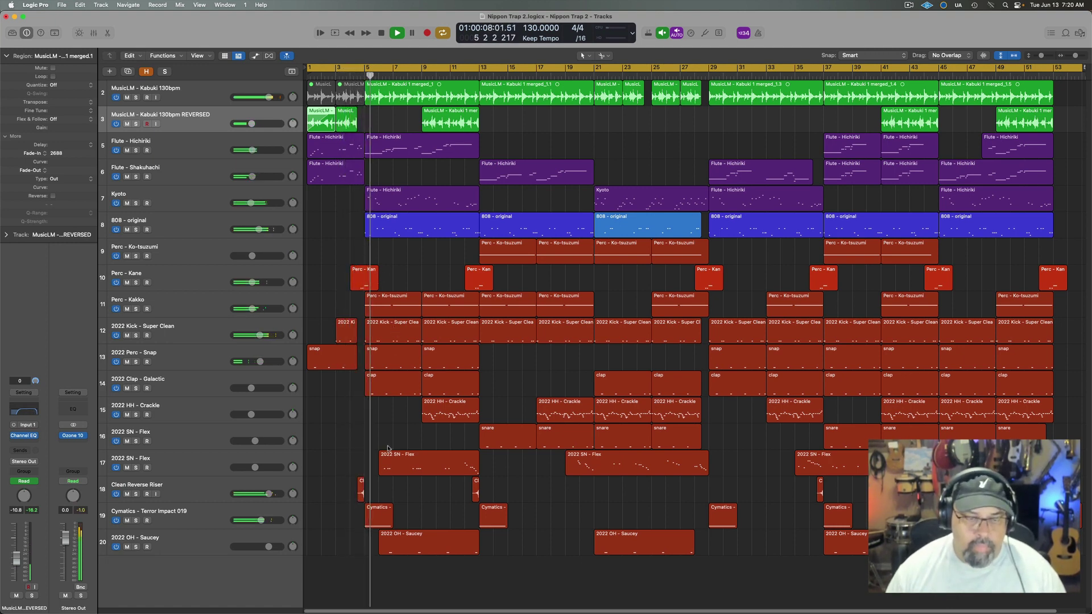
Insert a Compressor and a Channel EQ on the Cymatics - Terror Impact 019 track
{"action": "left_click", "coordinate": [196, 515]}
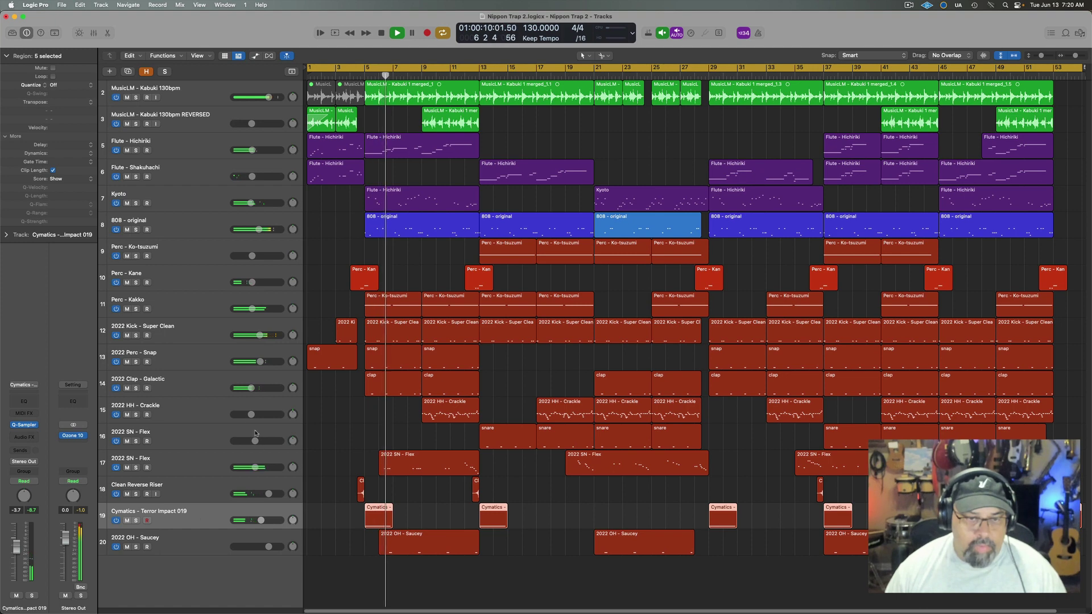
{"action": "left_click", "coordinate": [27, 393]}
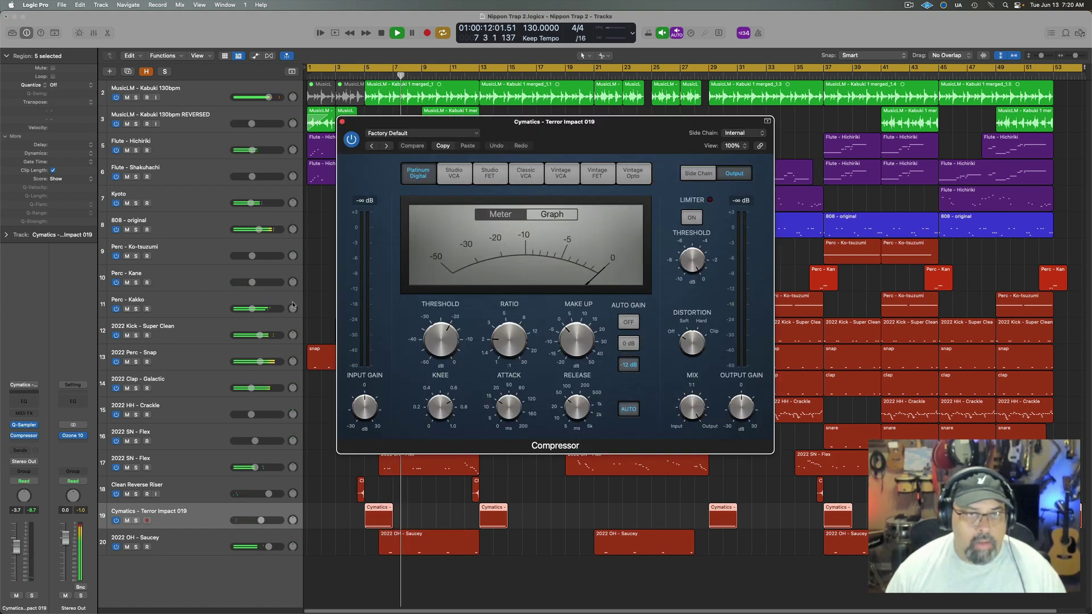
{"action": "left_click", "coordinate": [342, 121]}
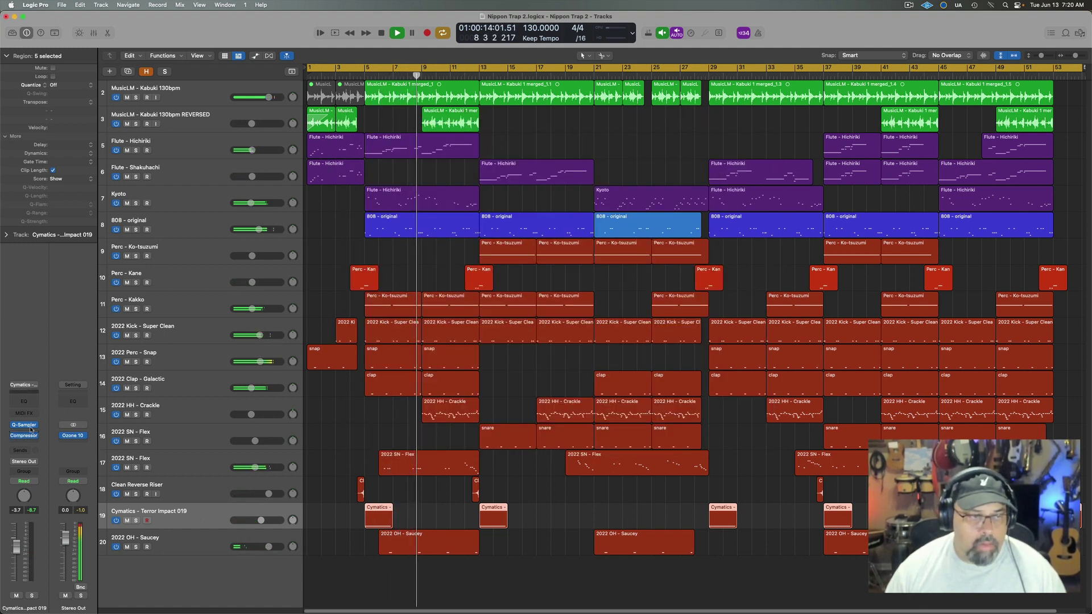
{"action": "left_click", "coordinate": [24, 401]}
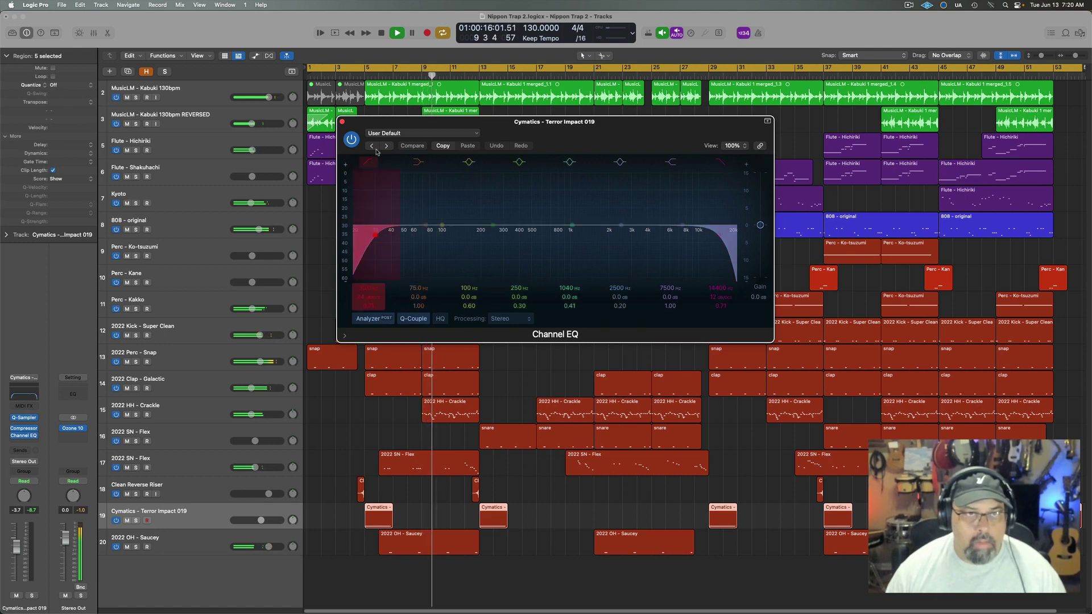
Cycle bar 5 and set the Terror Impact track's Channel EQ low cut to 41.6 Hz and high cut to 1230 Hz
{"action": "key", "text": "space"}
{"action": "left_click", "coordinate": [367, 72]}
{"action": "left_click", "coordinate": [367, 72]}
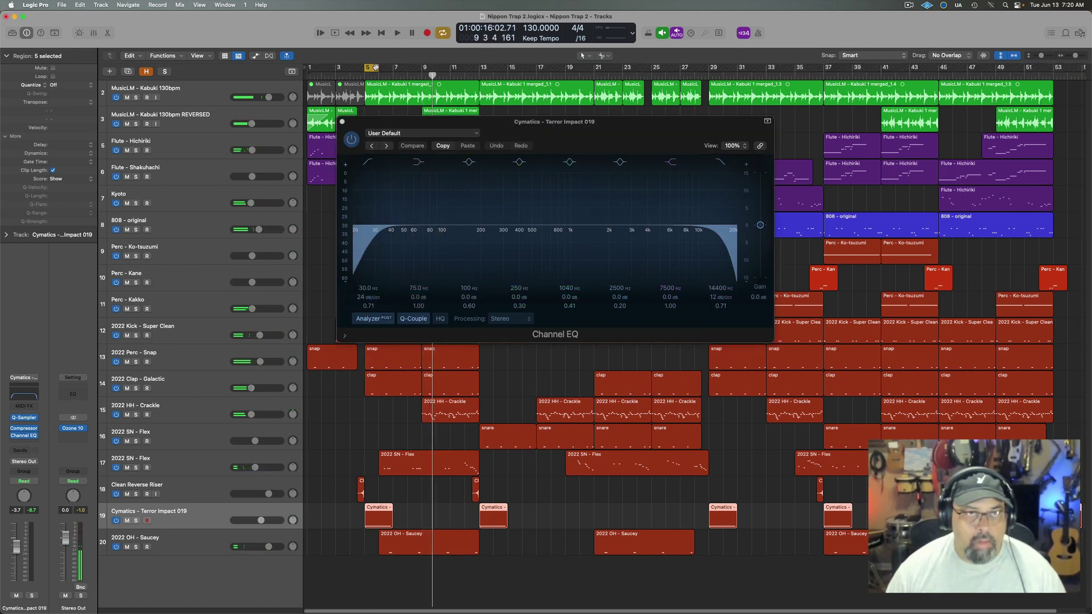
{"action": "key", "text": "space"}
{"action": "left_click_drag", "start_coordinate": [357, 223], "coordinate": [376, 224]}
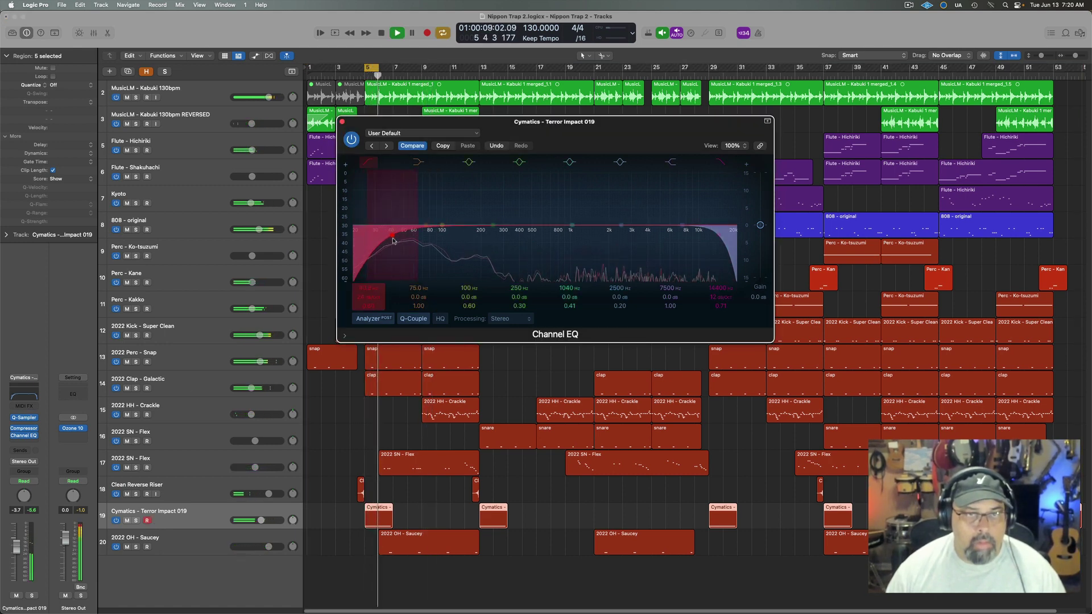
{"action": "left_click_drag", "start_coordinate": [691, 231], "coordinate": [580, 245]}
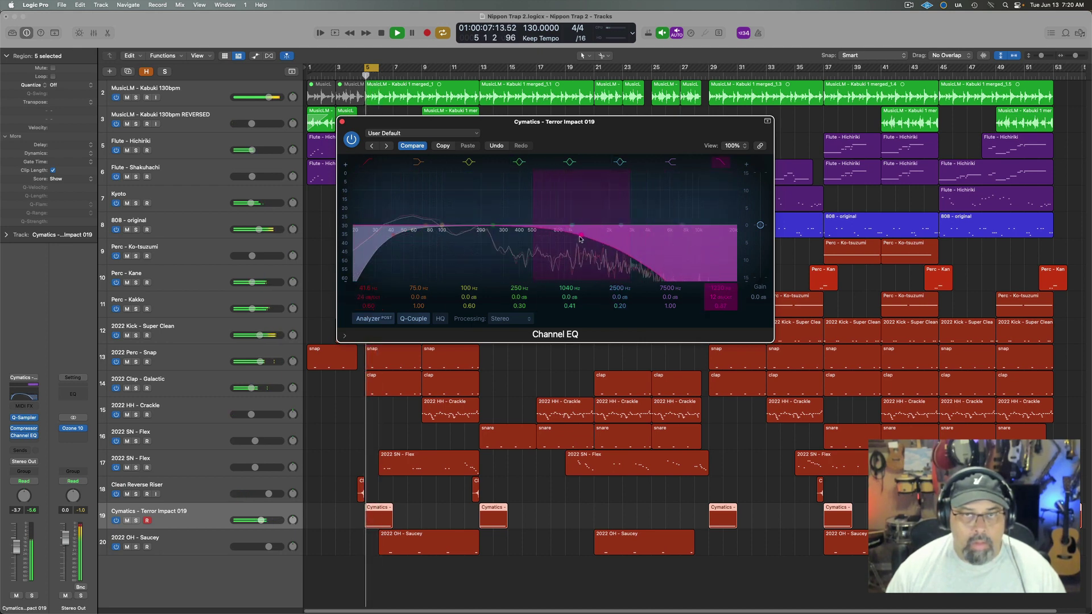
{"action": "key", "text": "space"}
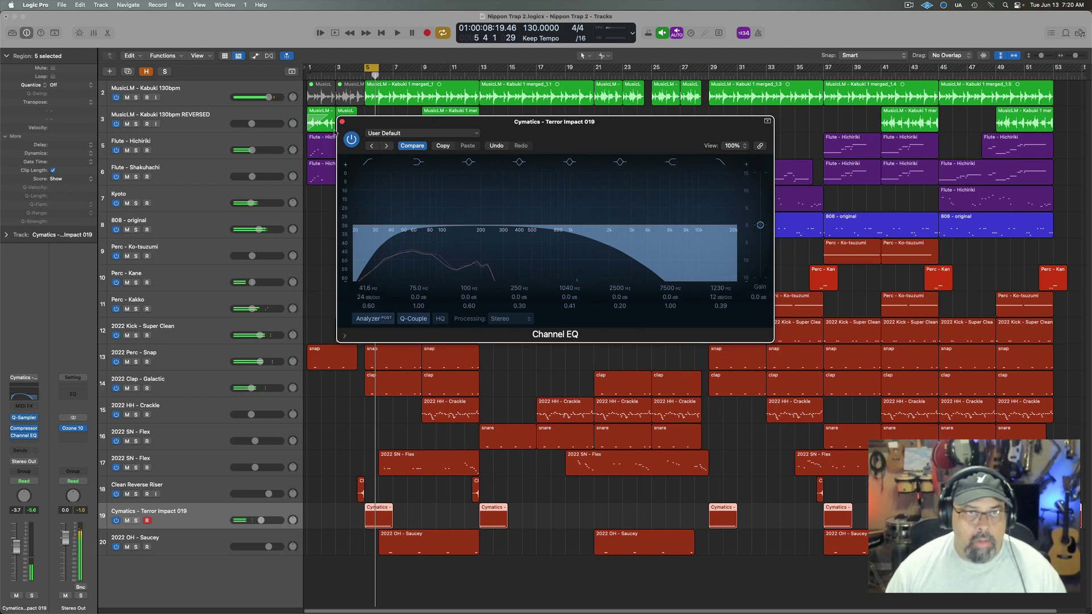
{"action": "left_click", "coordinate": [342, 122]}
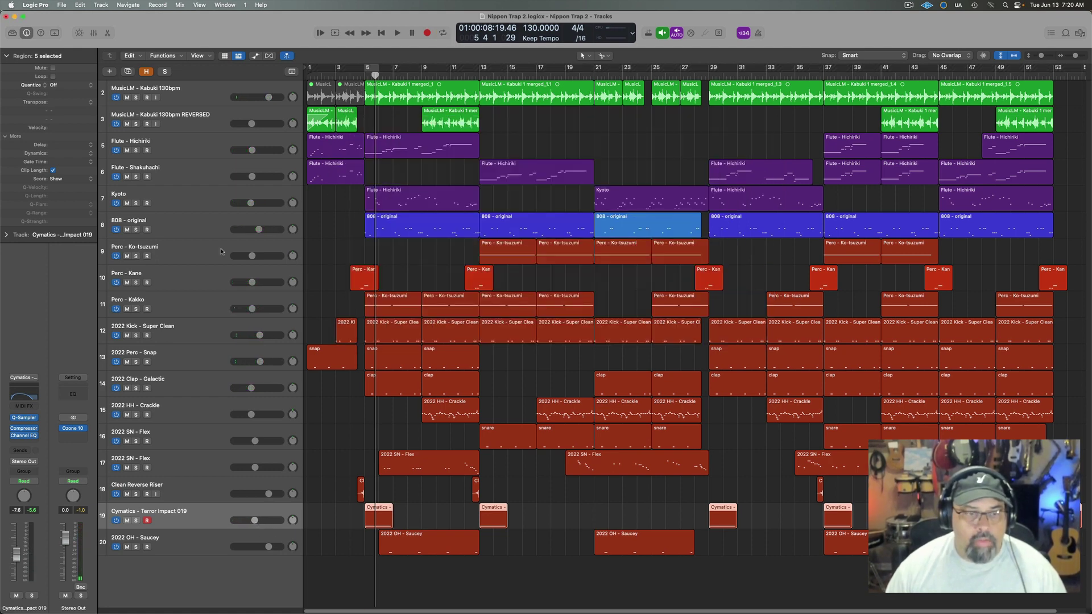
Remove the Compressor from the Terror Impact track and move its Channel EQ up into the freed slot
{"action": "left_click", "coordinate": [36, 431]}
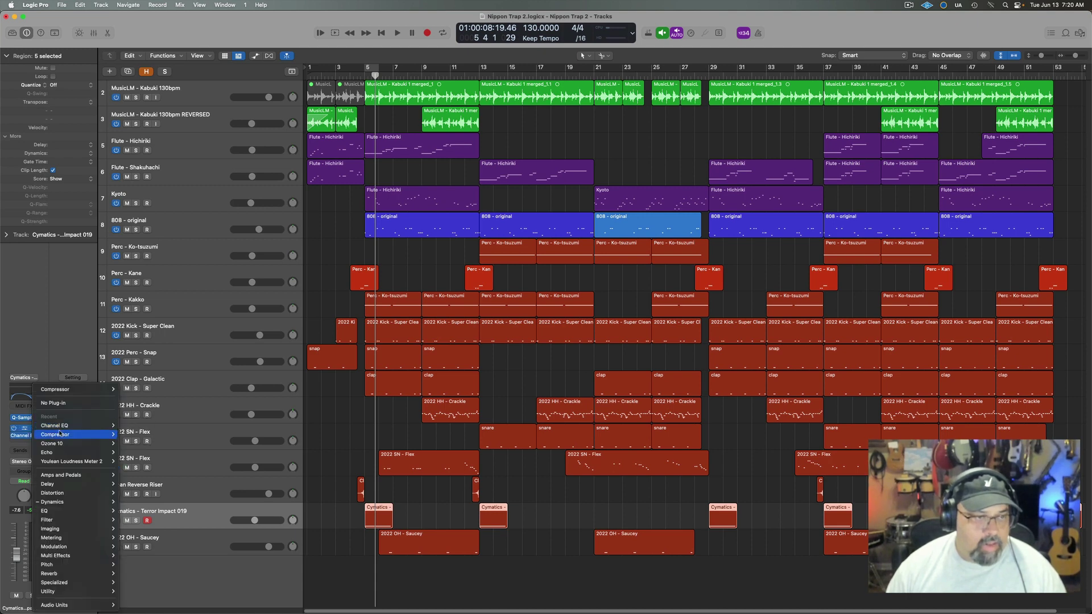
{"action": "left_click", "coordinate": [67, 404]}
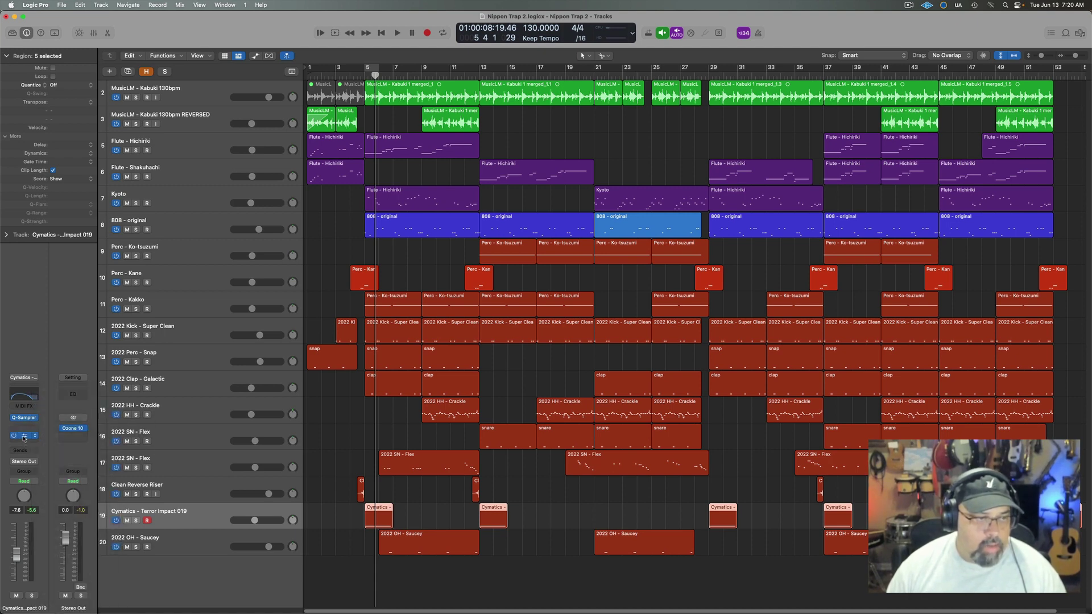
{"action": "left_click_drag", "start_coordinate": [23, 435], "coordinate": [24, 428]}
Play the section with cycling turned off, set the Terror Impact track's volume to -5.4 dB and stop playback
{"action": "key", "text": "space"}
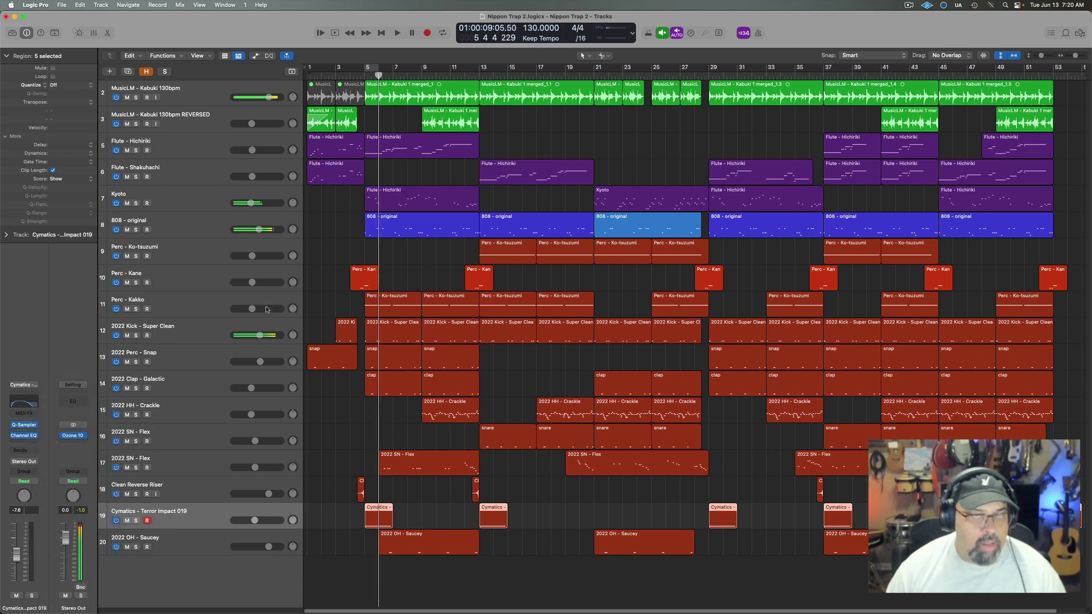
{"action": "left_click", "coordinate": [350, 74]}
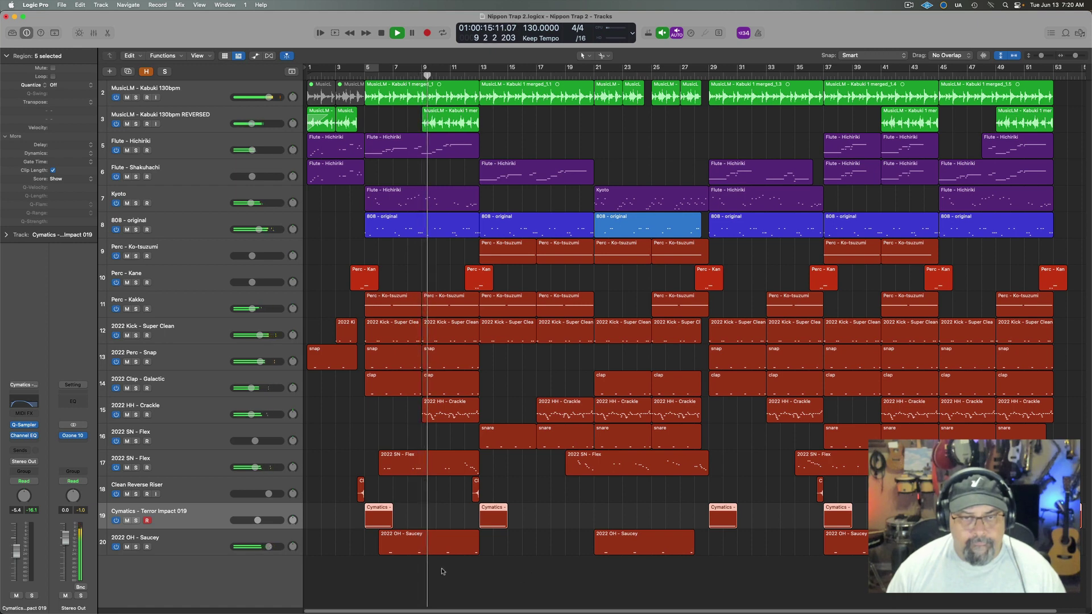
{"action": "key", "text": "space"}
{"action": "left_click", "coordinate": [388, 579]}
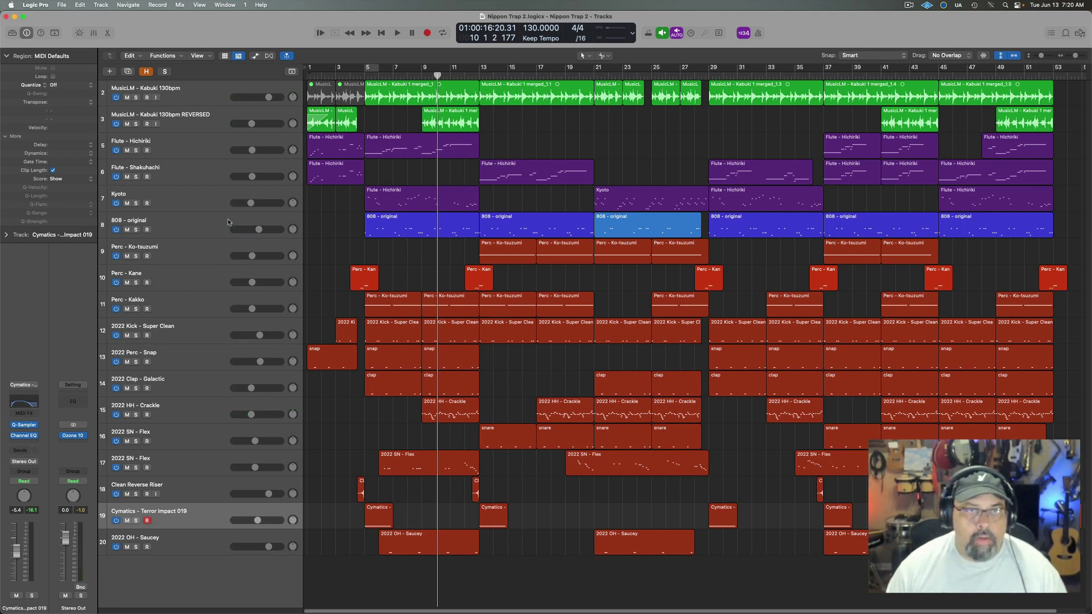
Create one software instrument track with Kontakt 7 below the Perc - Ko-tsuzumi track
{"action": "left_click", "coordinate": [201, 247]}
{"action": "left_click", "coordinate": [110, 72]}
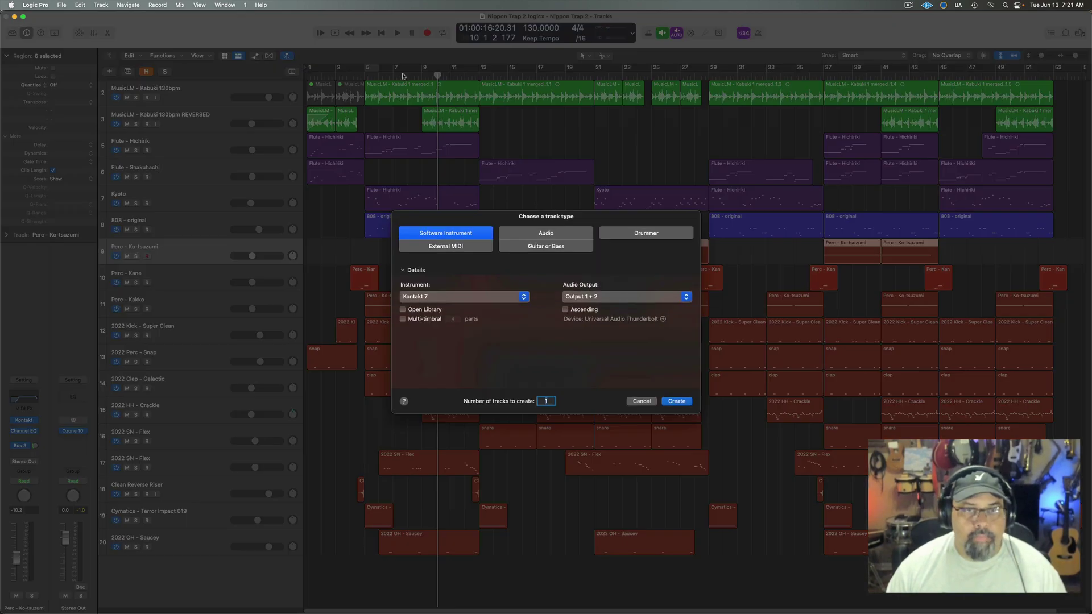
{"action": "left_click", "coordinate": [689, 401]}
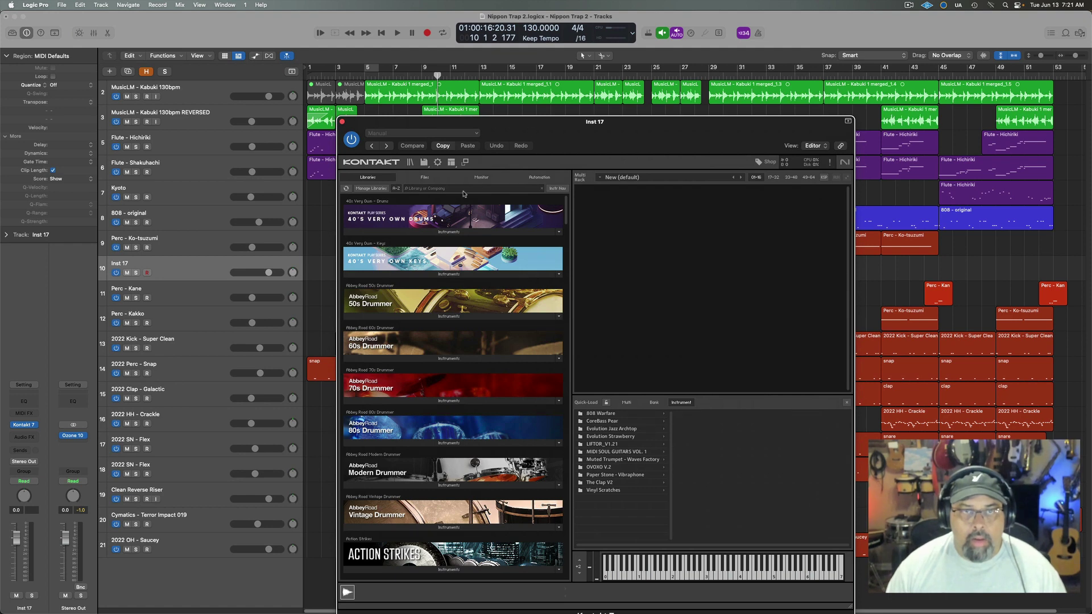
Load Gongs.nki from the Kontakt Factory Library's World percussion folder into the new track, and name the track Gong
{"action": "type", "text": "go"}
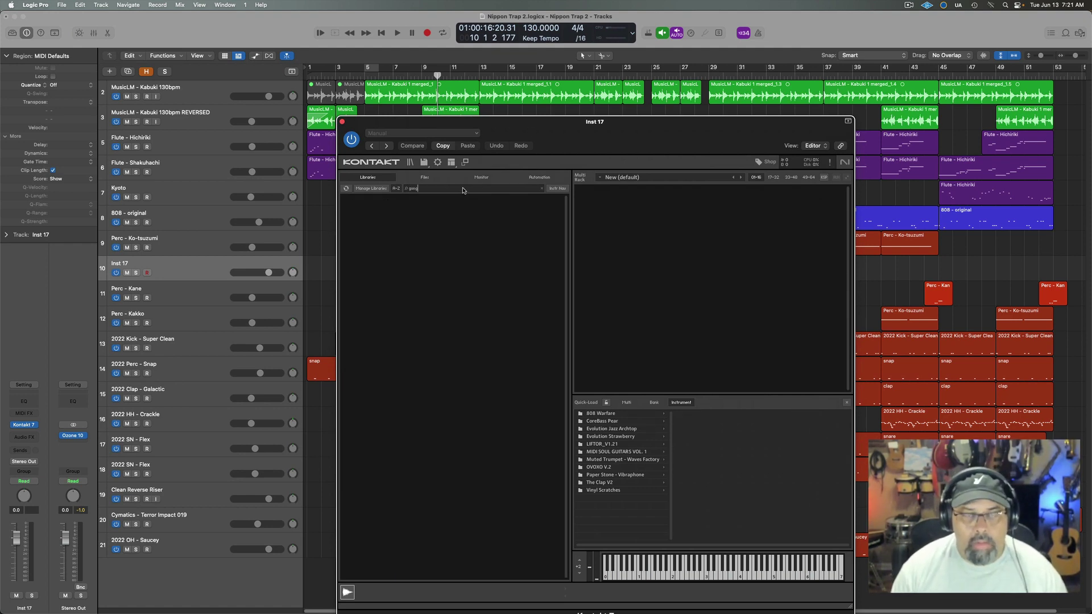
{"action": "left_click", "coordinate": [542, 188]}
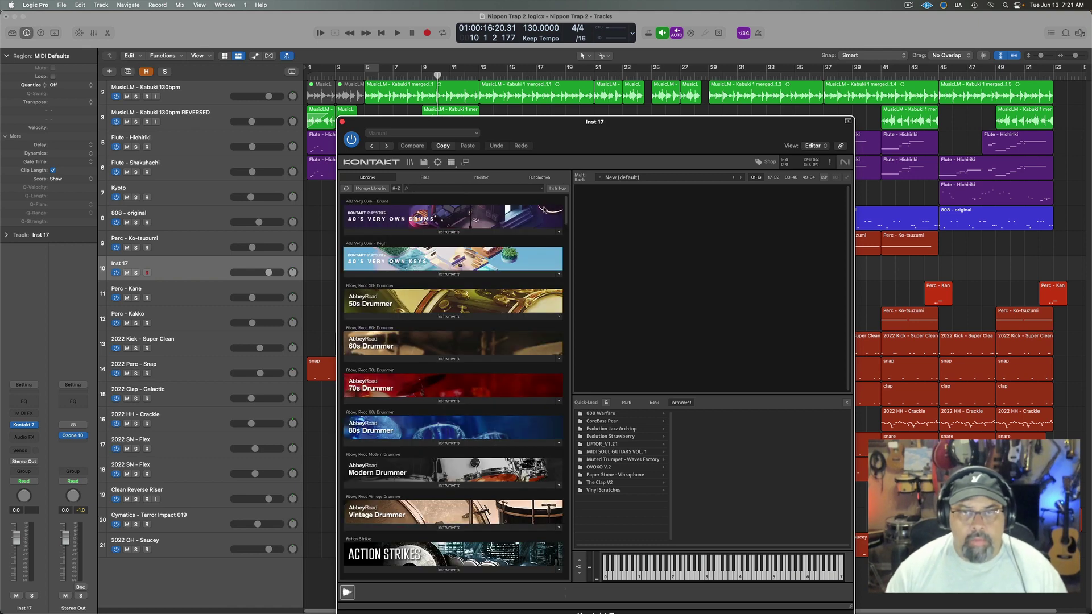
{"action": "left_click_drag", "start_coordinate": [566, 210], "coordinate": [567, 339]}
{"action": "left_click", "coordinate": [446, 420]}
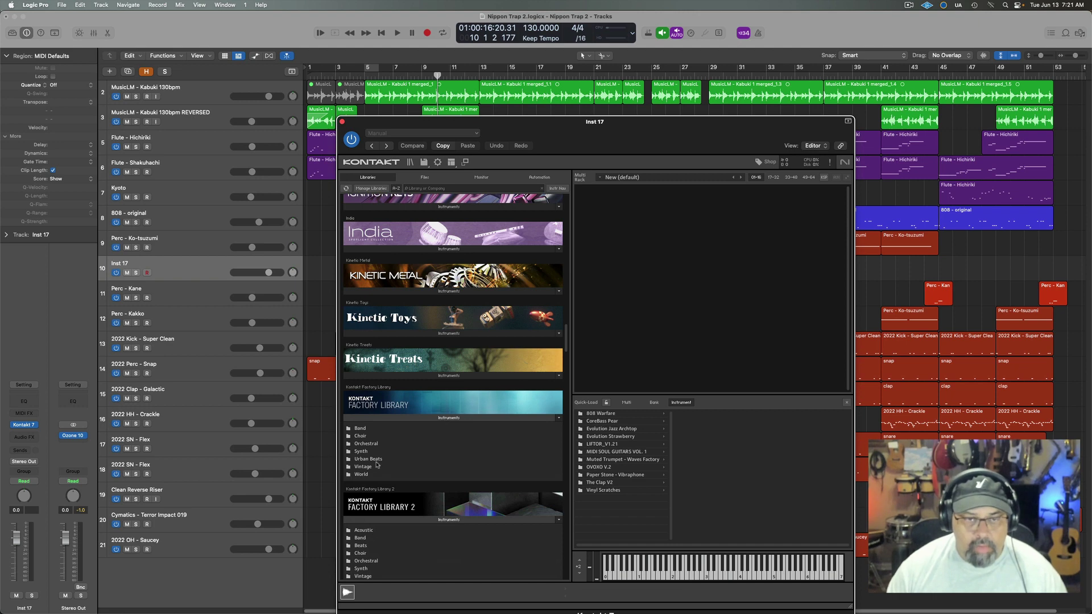
{"action": "double_click", "coordinate": [359, 474]}
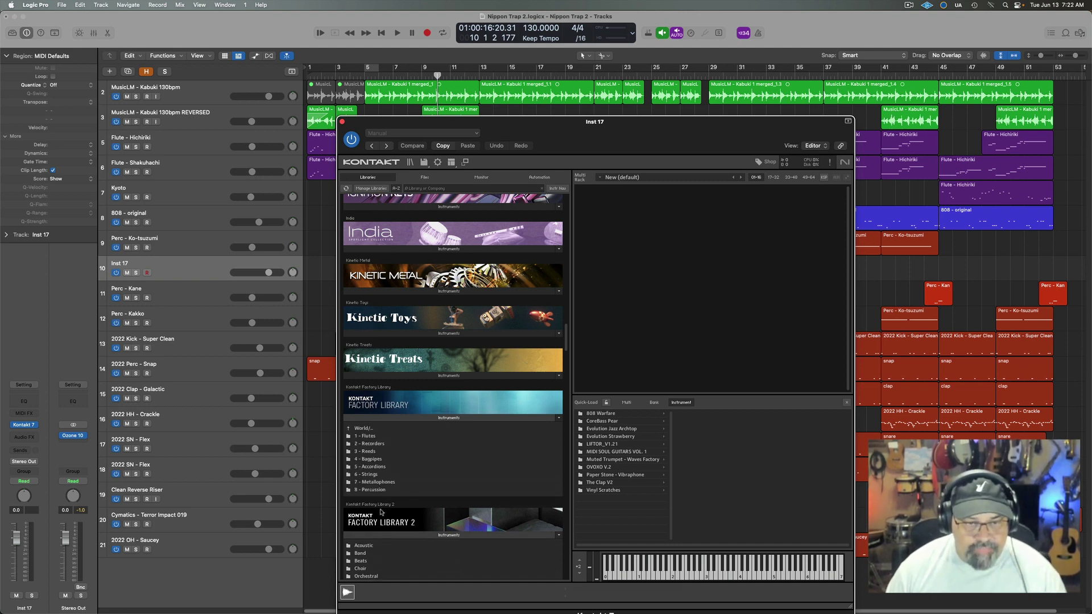
{"action": "double_click", "coordinate": [380, 491]}
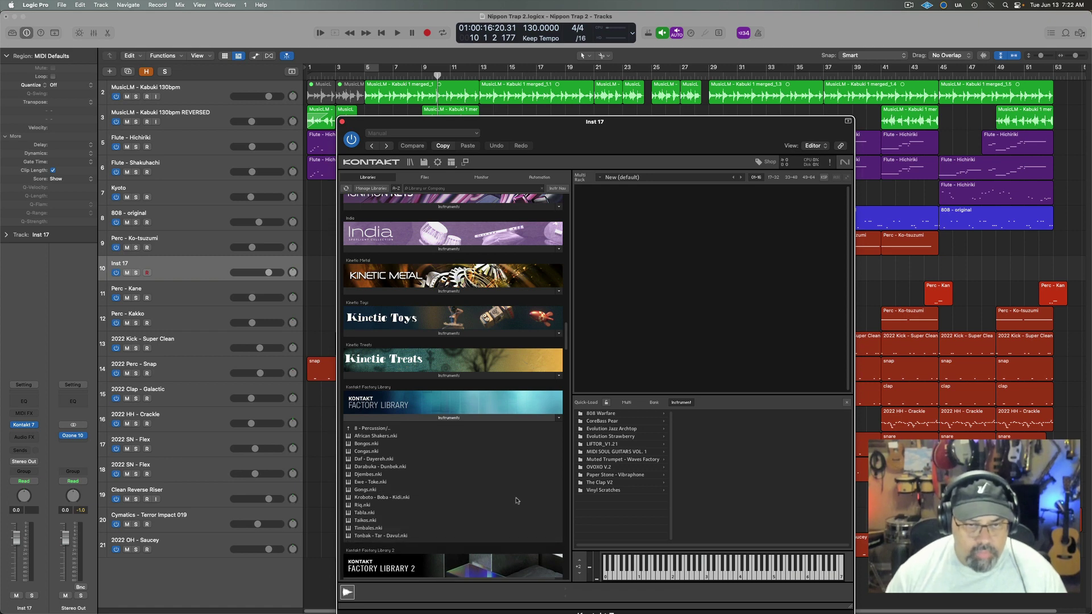
{"action": "double_click", "coordinate": [364, 489]}
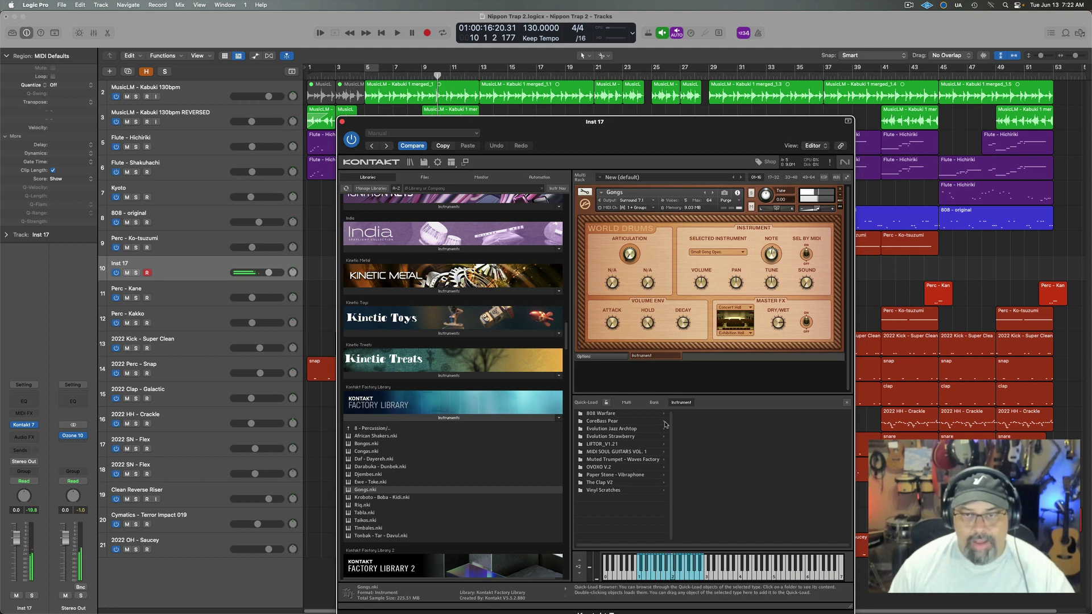
{"action": "left_click", "coordinate": [846, 403]}
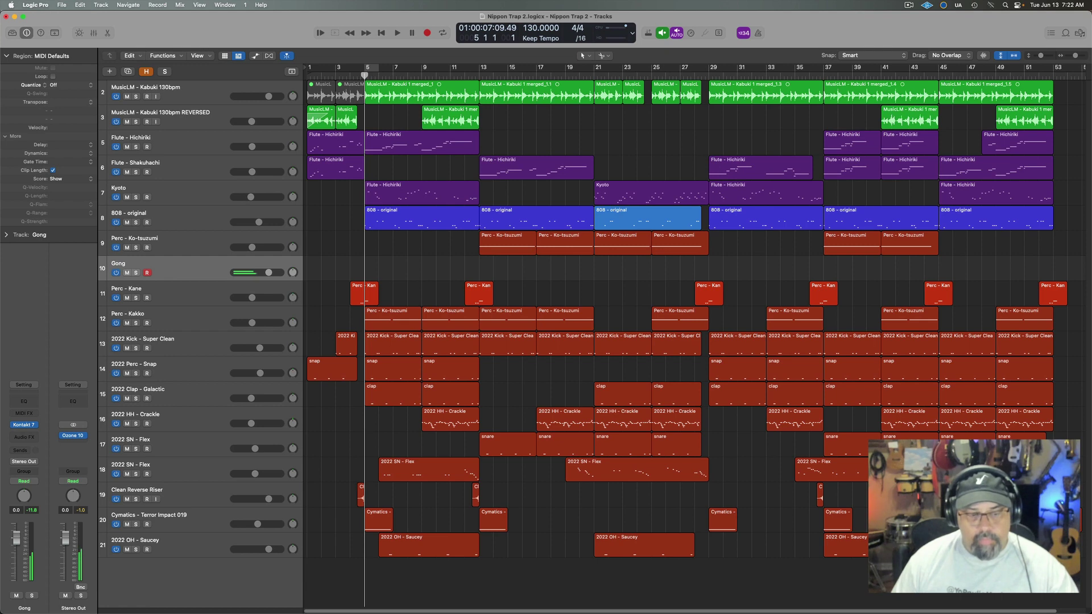
Record a single note on the Gong track at bar 5 and transpose it up 12 semitones
{"action": "key", "text": "r"}
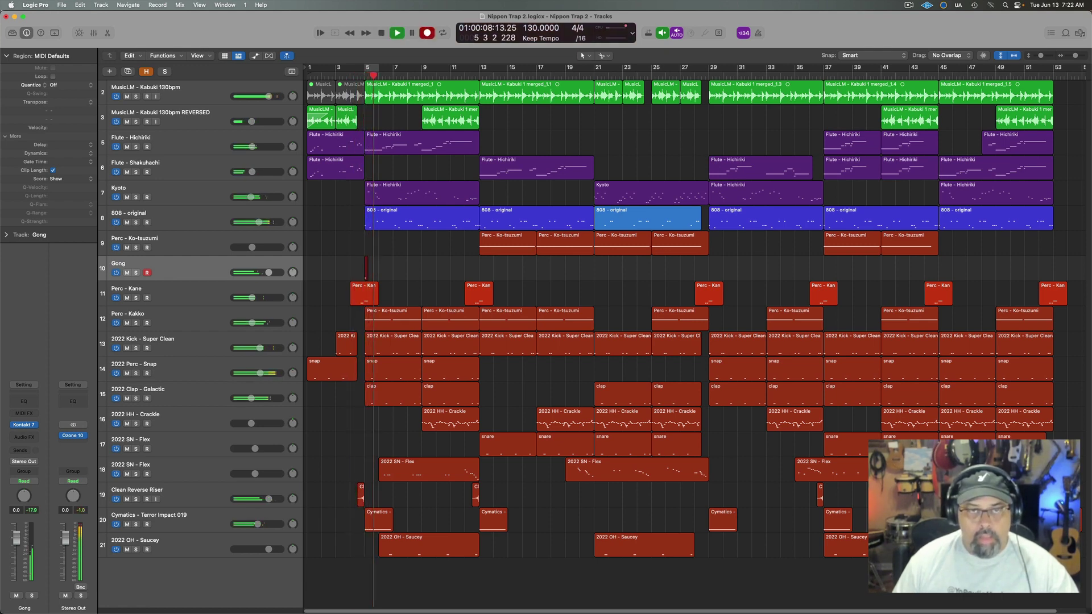
{"action": "key", "text": "space"}
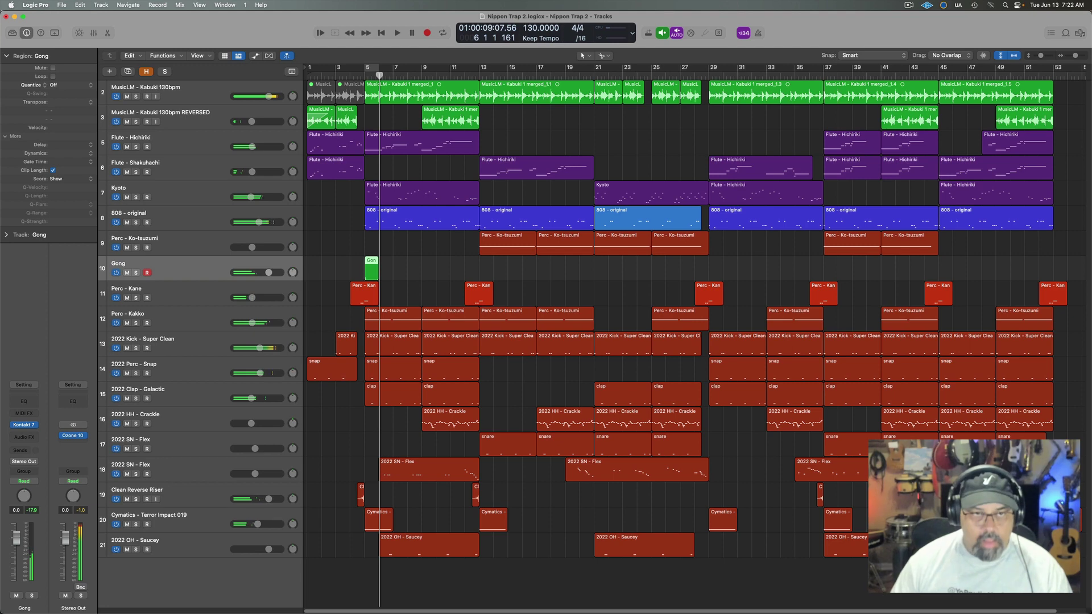
{"action": "double_click", "coordinate": [370, 273]}
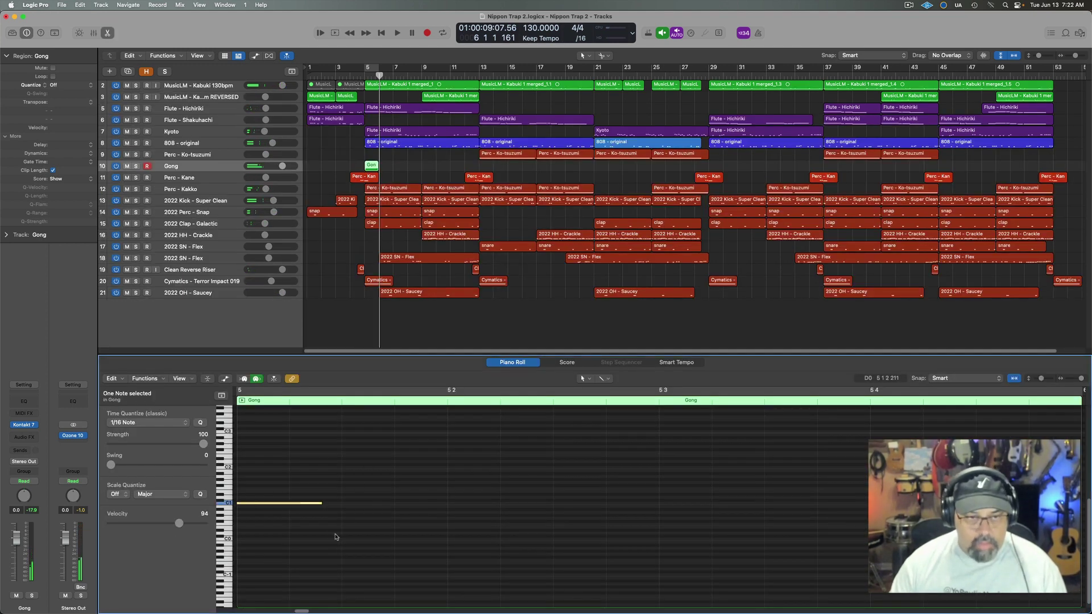
{"action": "right_click", "coordinate": [286, 507]}
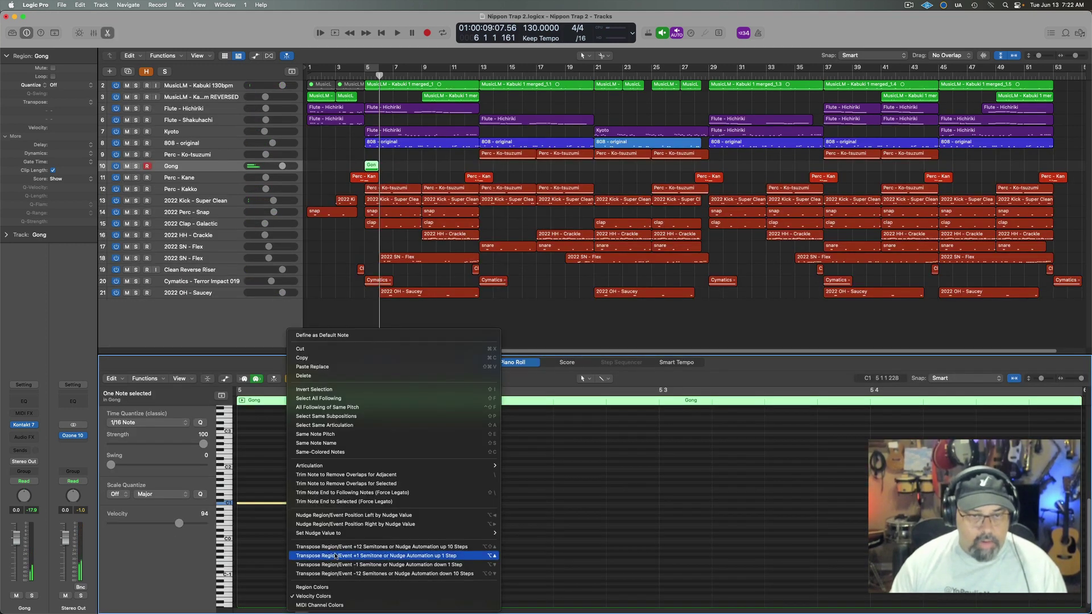
{"action": "left_click", "coordinate": [364, 546]}
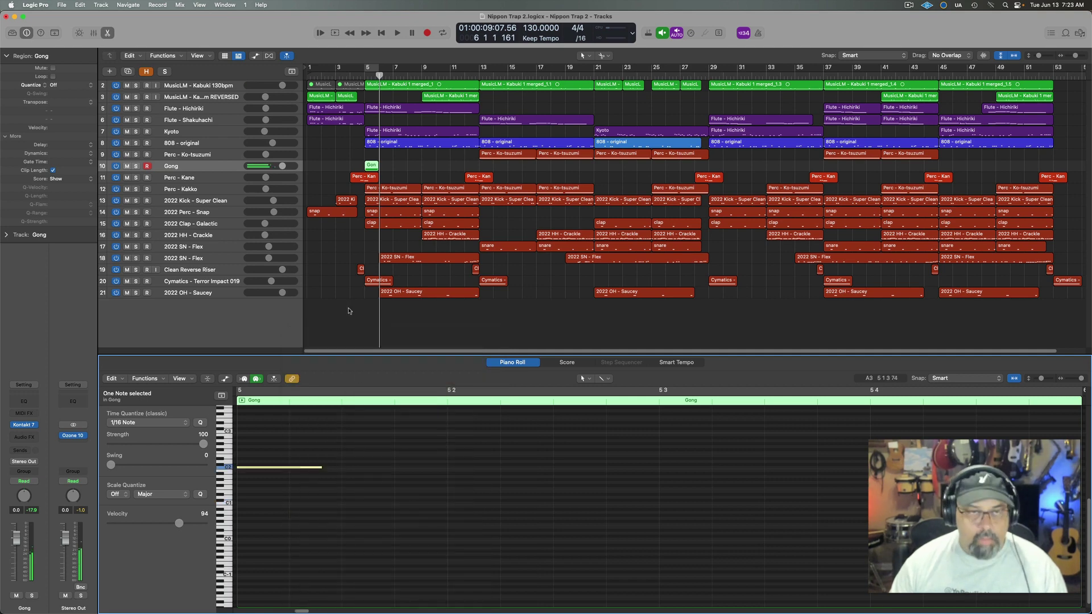
{"action": "key", "text": "e"}
Add a Channel EQ to the Gong track, close its window and play from bar 4
{"action": "left_click", "coordinate": [349, 76]}
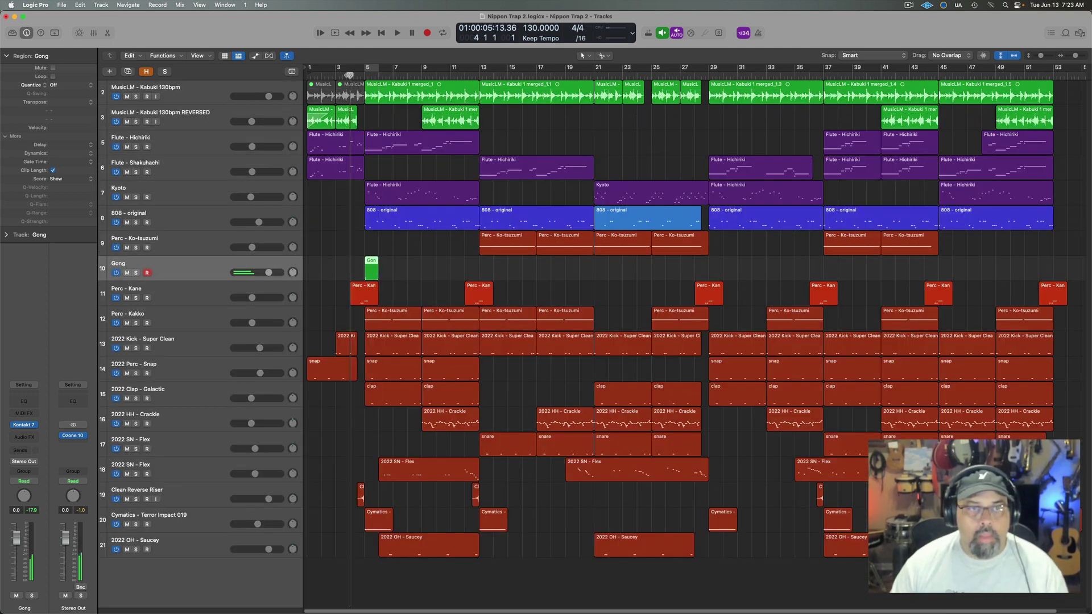
{"action": "left_click", "coordinate": [24, 402]}
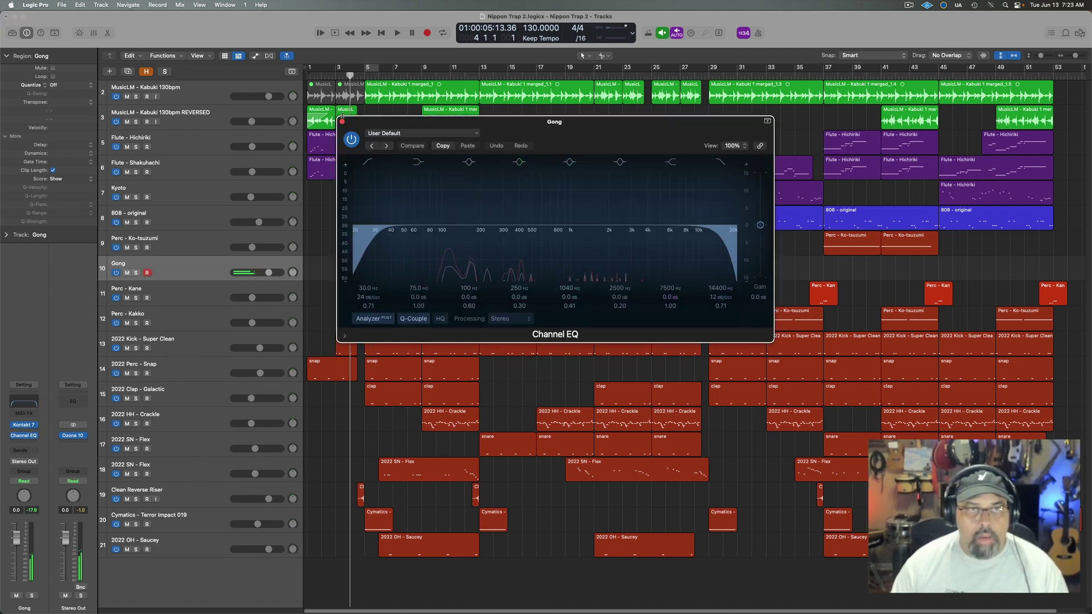
{"action": "left_click", "coordinate": [342, 122]}
{"action": "key", "text": "space"}
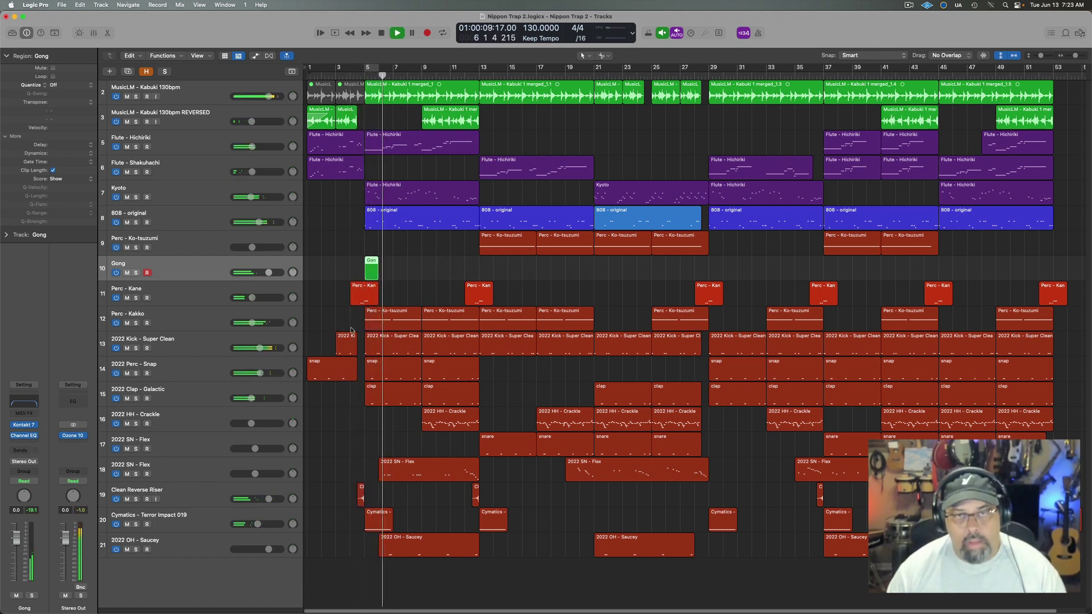
Copy the Gong region to bars 53 and 29, and color all Gong regions the same dark red as the percussion regions
{"action": "left_click_drag", "start_coordinate": [372, 275], "coordinate": [1061, 279]}
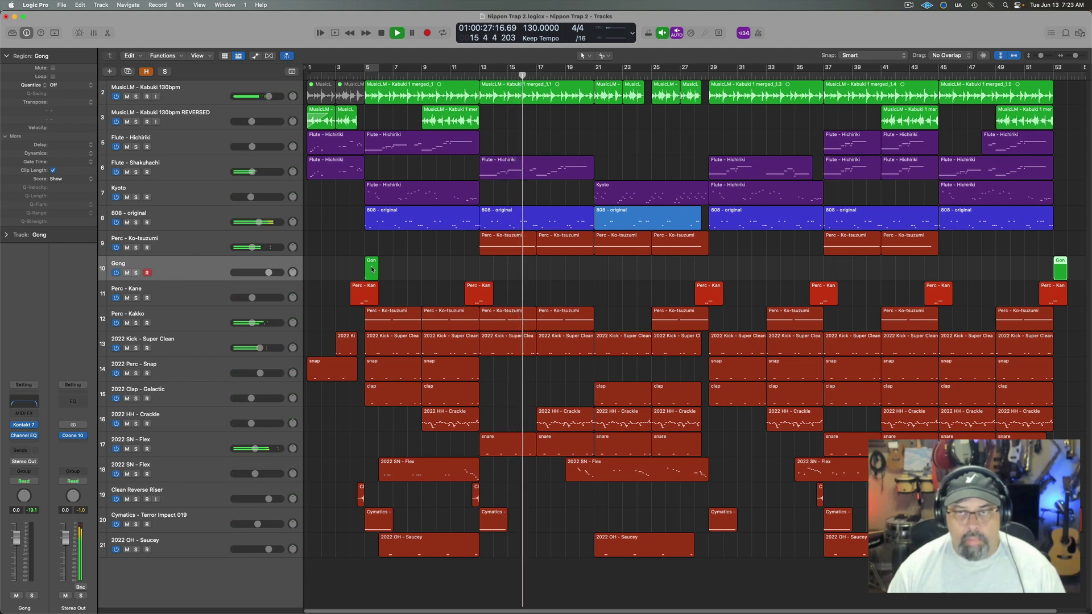
{"action": "left_click_drag", "start_coordinate": [372, 269], "coordinate": [716, 269]}
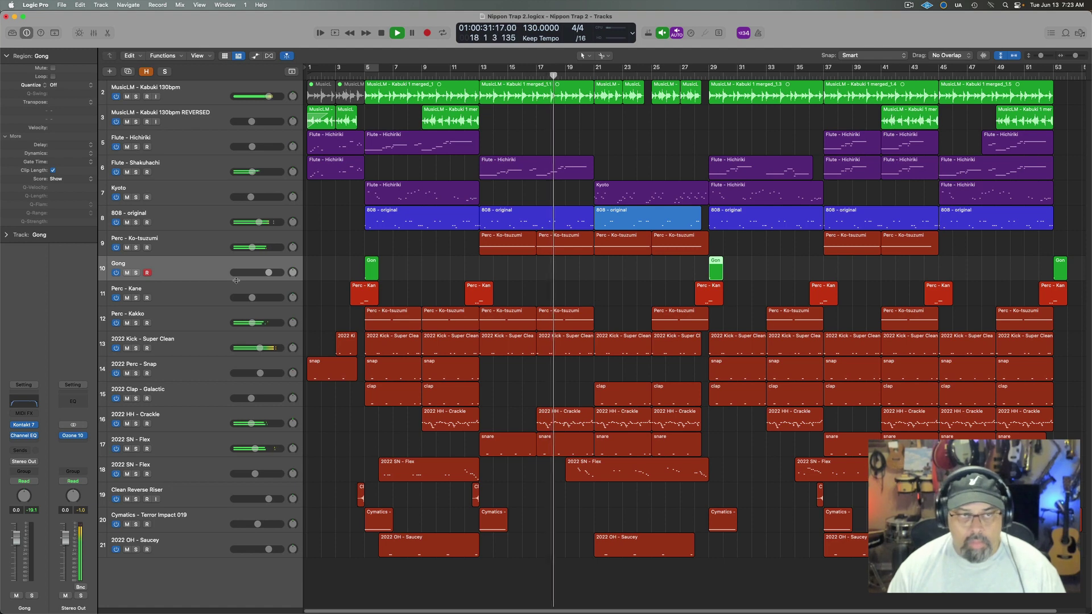
{"action": "left_click", "coordinate": [206, 276]}
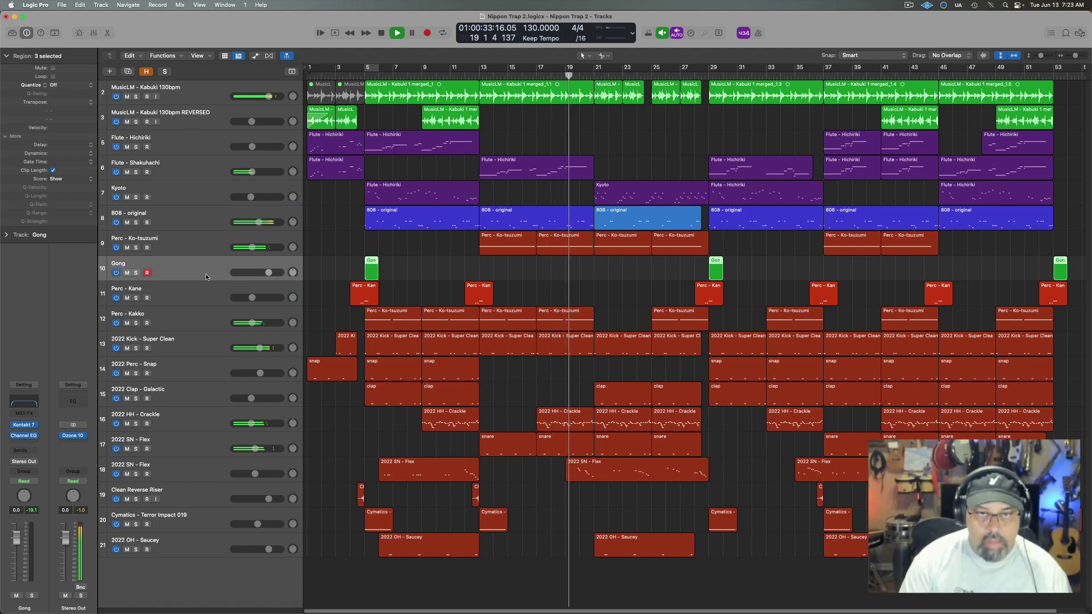
{"action": "key", "text": "alt+c"}
{"action": "left_click", "coordinate": [97, 348]}
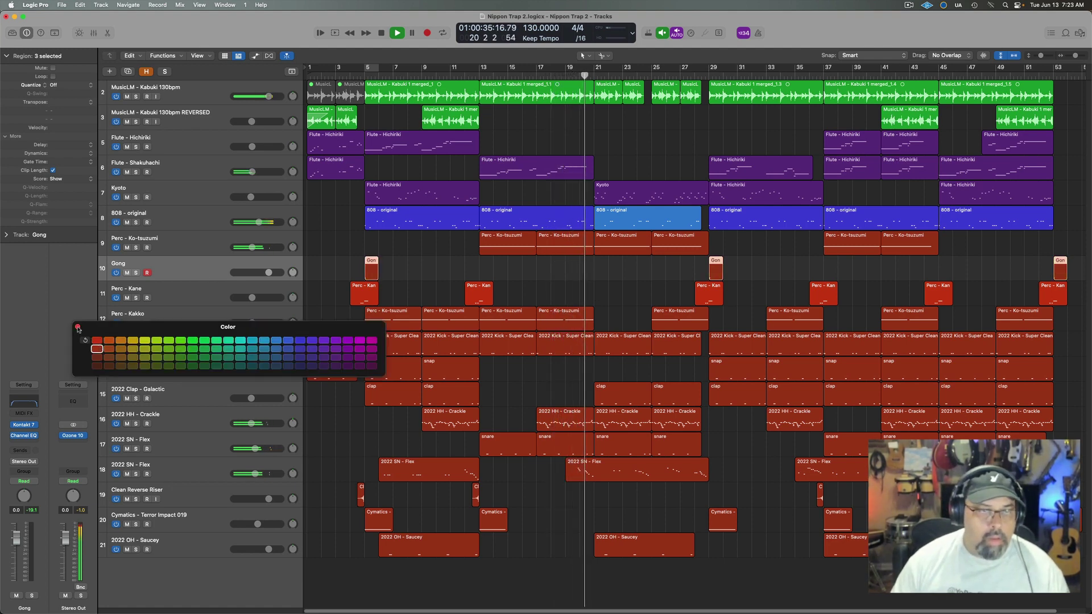
{"action": "left_click", "coordinate": [78, 326]}
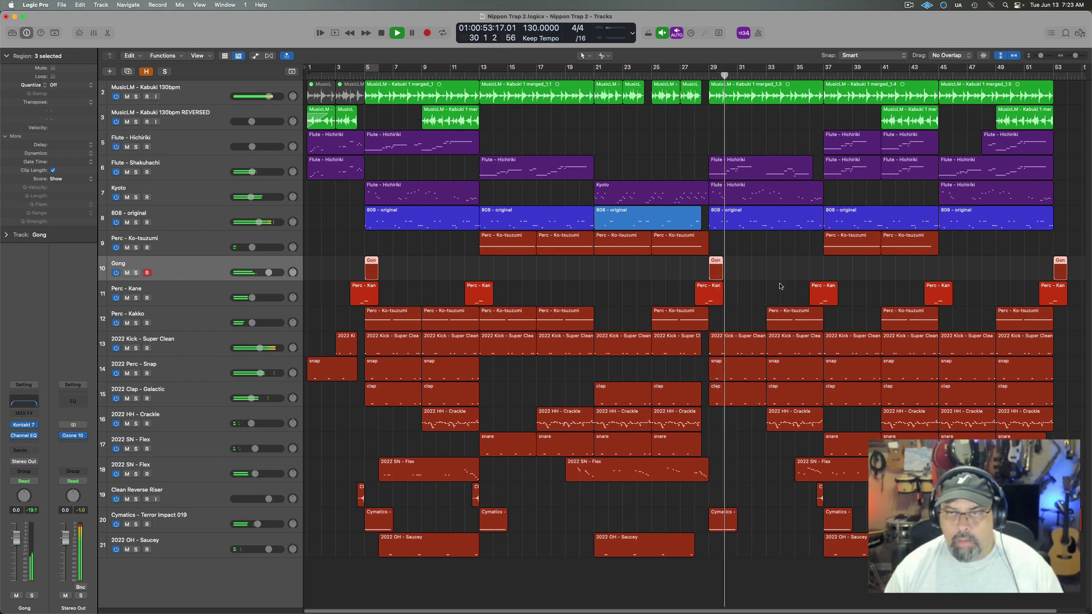
Delete the Flute - Shakuhachi region starting at bar 29, and select both flute tracks to show their Bus 3 send's channel
{"action": "left_click", "coordinate": [779, 171]}
{"action": "key", "text": "Delete"}
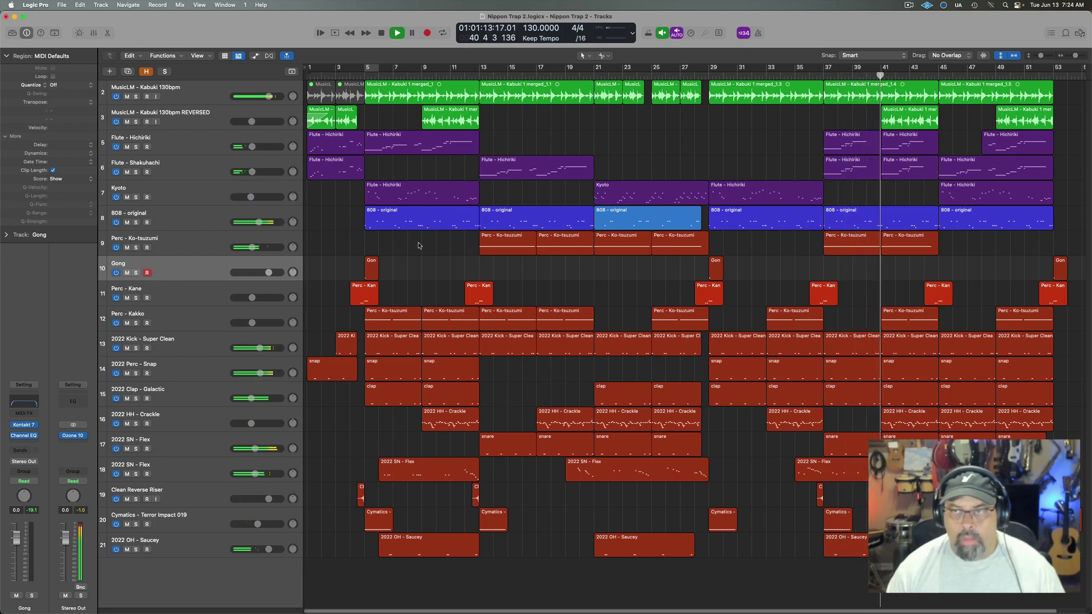
{"action": "left_click", "coordinate": [210, 141]}
{"action": "left_click", "coordinate": [197, 166], "text": "shift"}
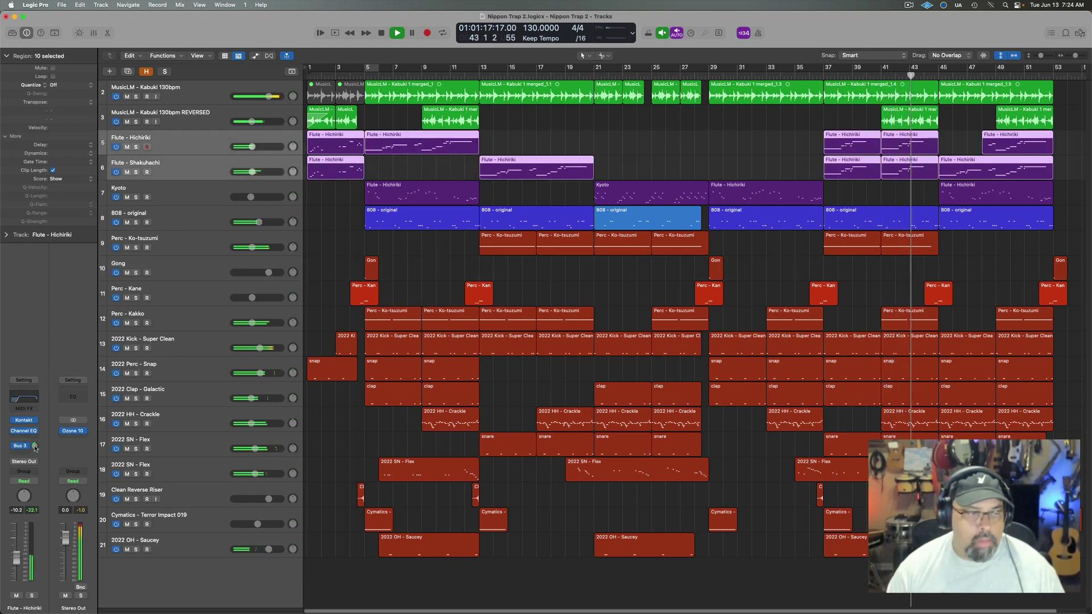
{"action": "left_click", "coordinate": [29, 448]}
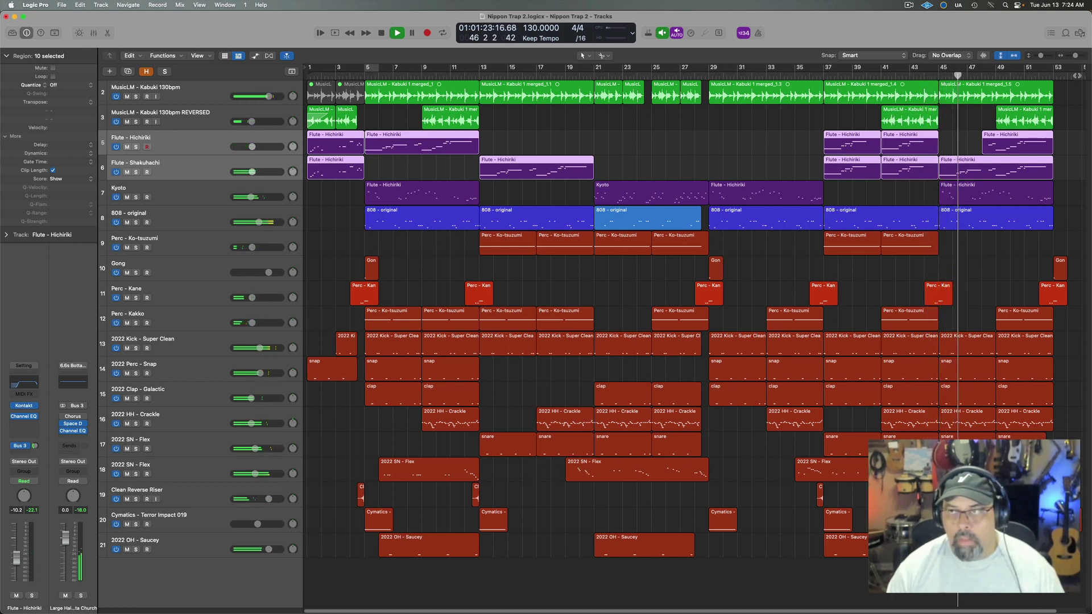
Turn cycling on and set the cycle range from bar 1 to bar 55
{"action": "key", "text": "c"}
{"action": "left_click_drag", "start_coordinate": [366, 178], "coordinate": [308, 175]}
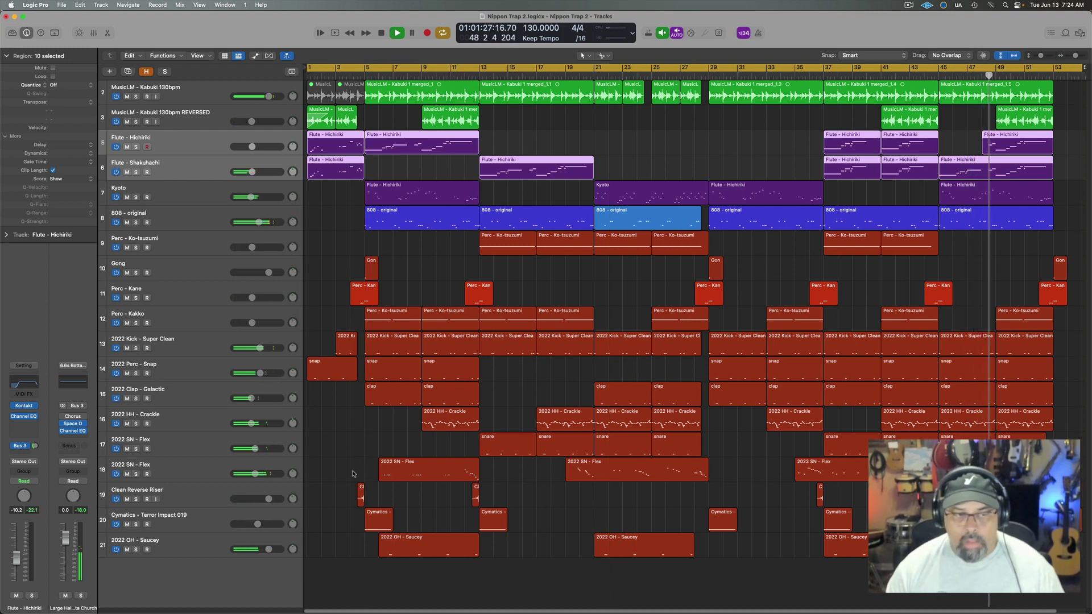
Add the Stereo Out track below 2022 OH - Saucey and display its Volume automation
{"action": "left_click", "coordinate": [199, 550]}
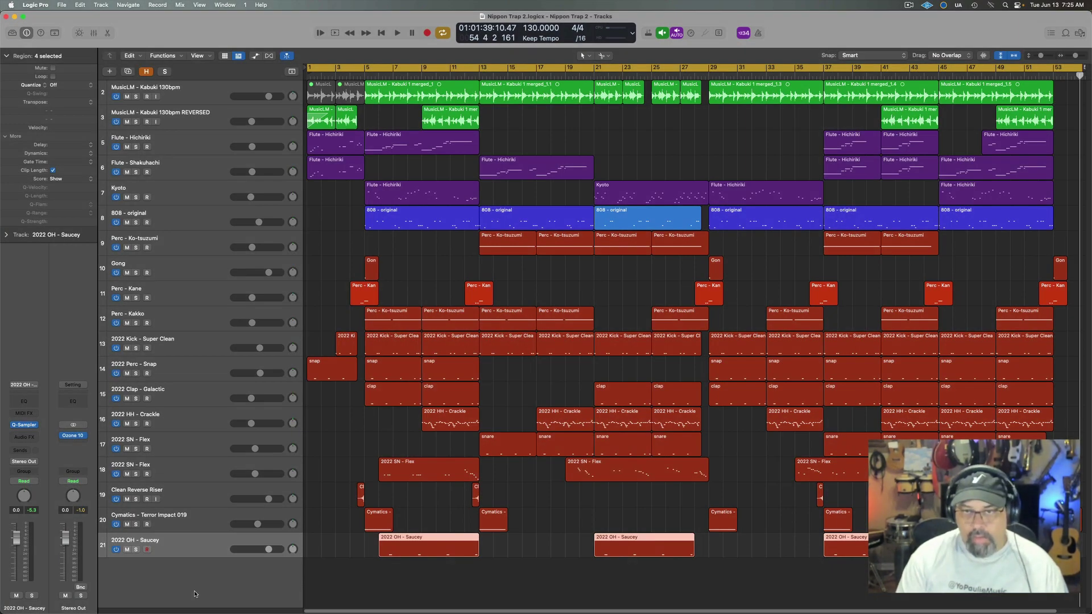
{"action": "key", "text": "shift+super+m"}
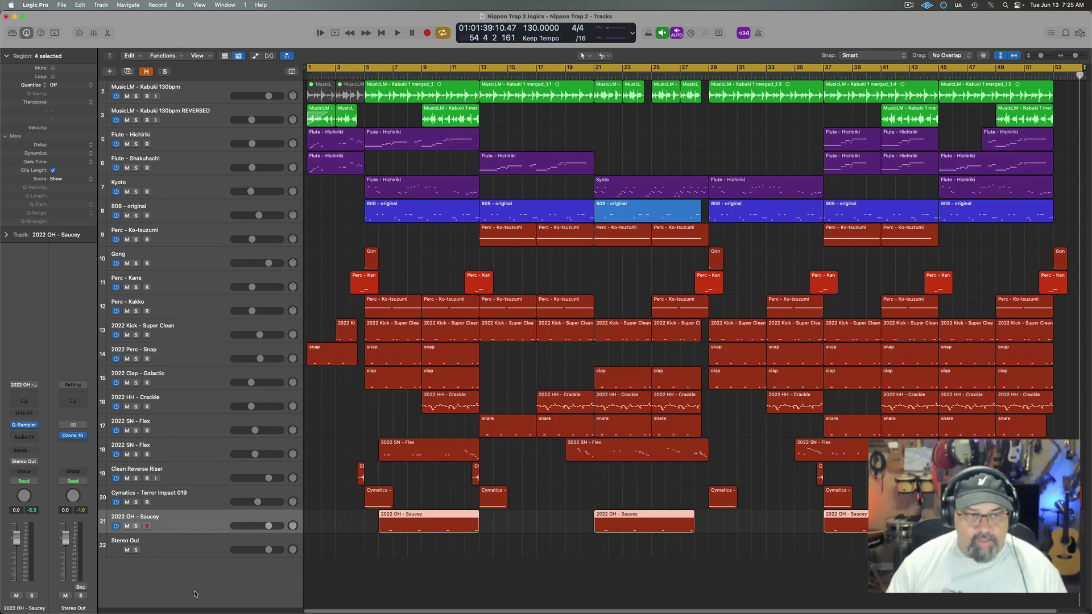
{"action": "left_click", "coordinate": [184, 545]}
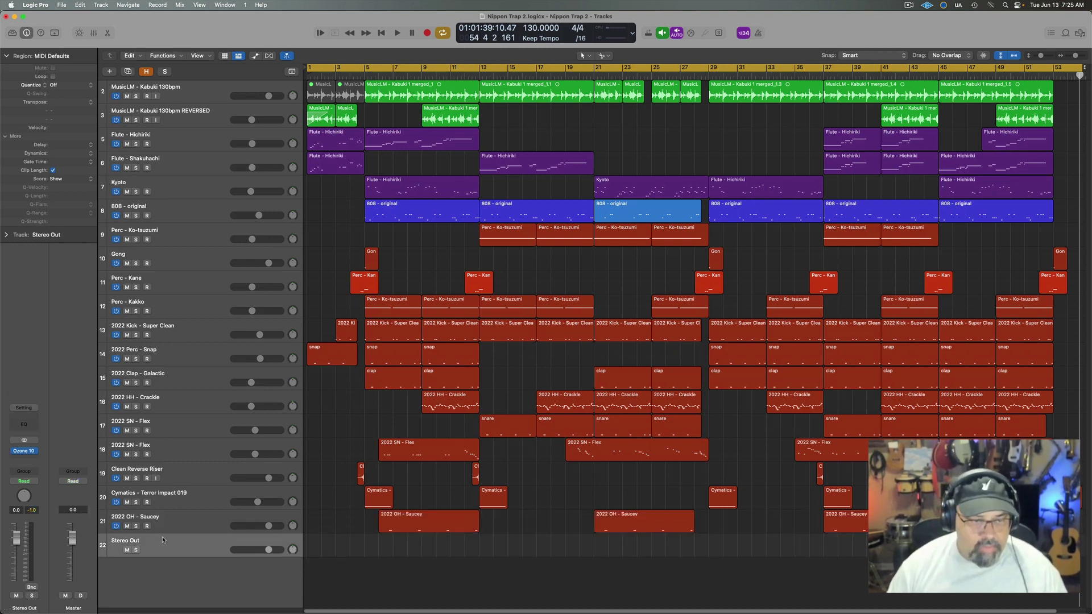
{"action": "key", "text": "a"}
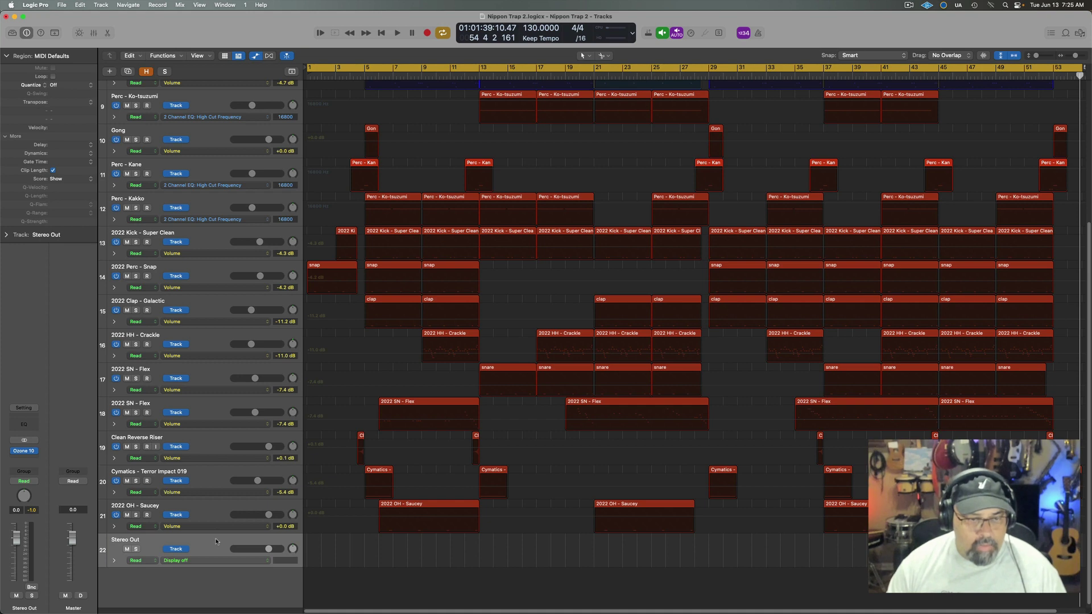
{"action": "left_click", "coordinate": [213, 560]}
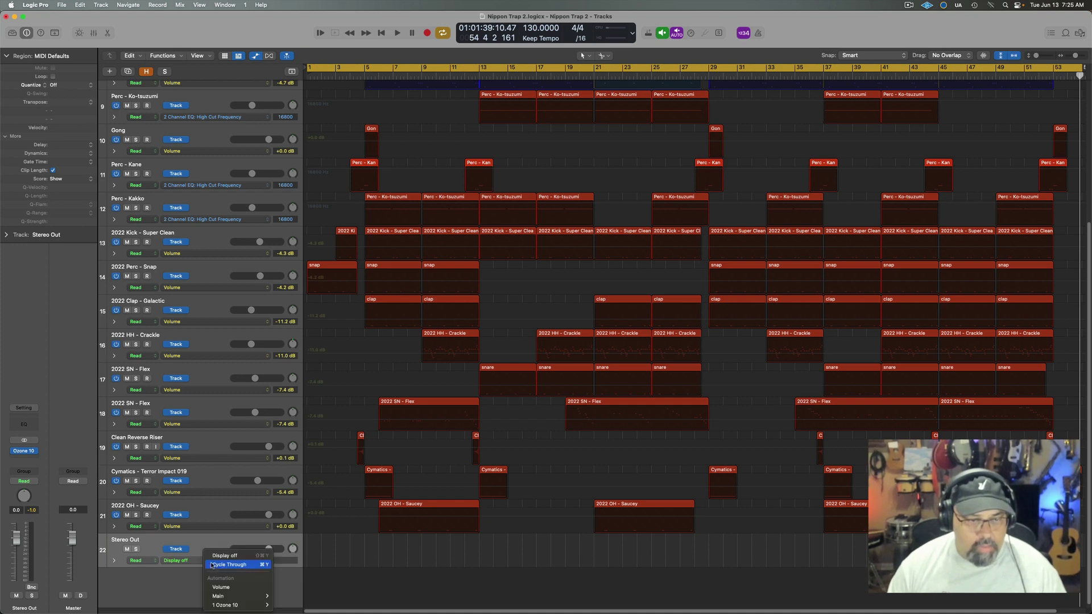
{"action": "left_click", "coordinate": [242, 589]}
Create a volume fade-out on the Stereo Out track from bar 53 down to -∞ dB at the end of the project
{"action": "scroll", "coordinate": [901, 607], "scroll_direction": "right", "scroll_amount": 2}
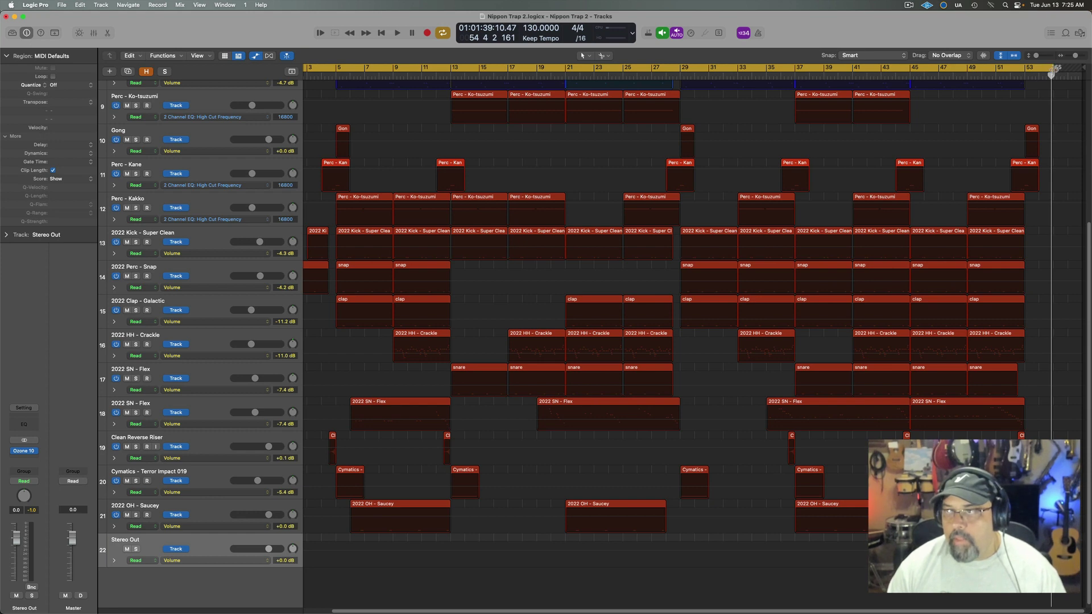
{"action": "scroll", "coordinate": [1044, 187], "scroll_direction": "left", "scroll_amount": 2}
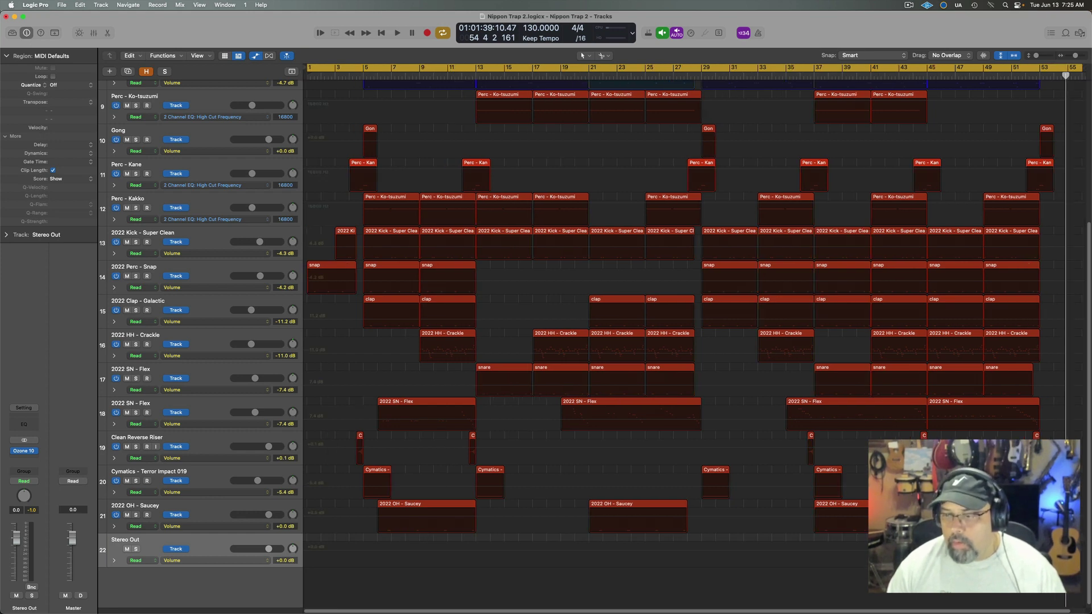
{"action": "left_click", "coordinate": [1041, 551]}
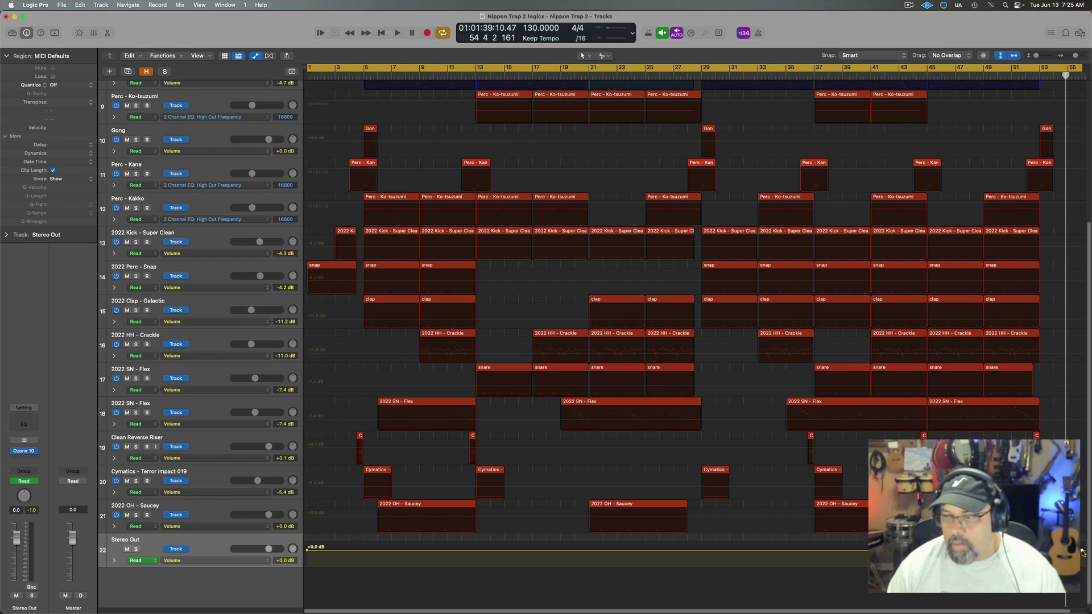
{"action": "left_click_drag", "start_coordinate": [1083, 552], "coordinate": [1083, 560]}
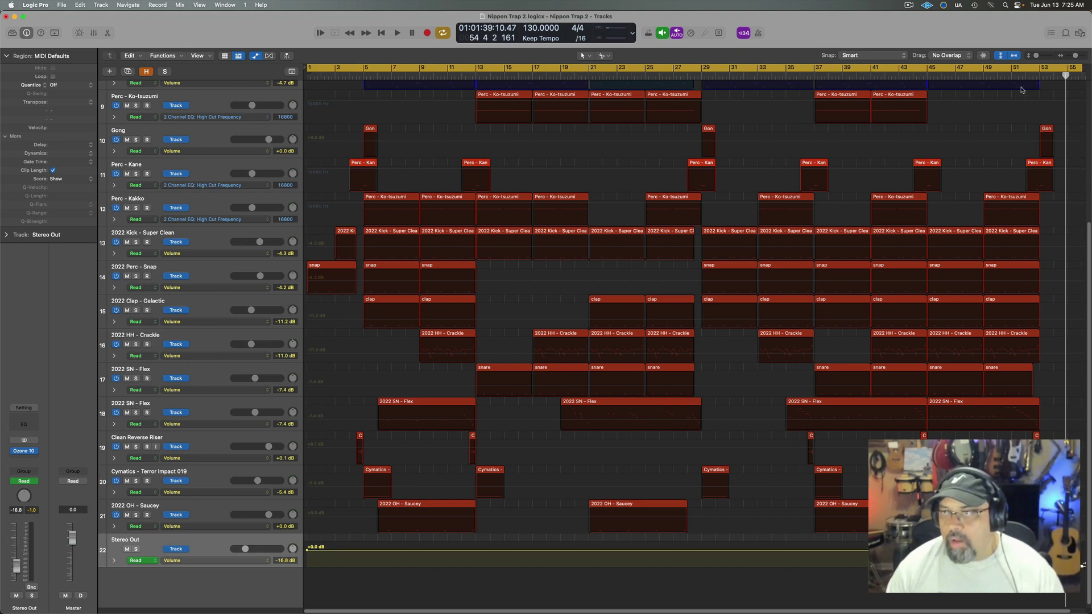
Play the ending from about bar 51 with cycling off, hide the track automation and turn cycling back on
{"action": "double_click", "coordinate": [1016, 67]}
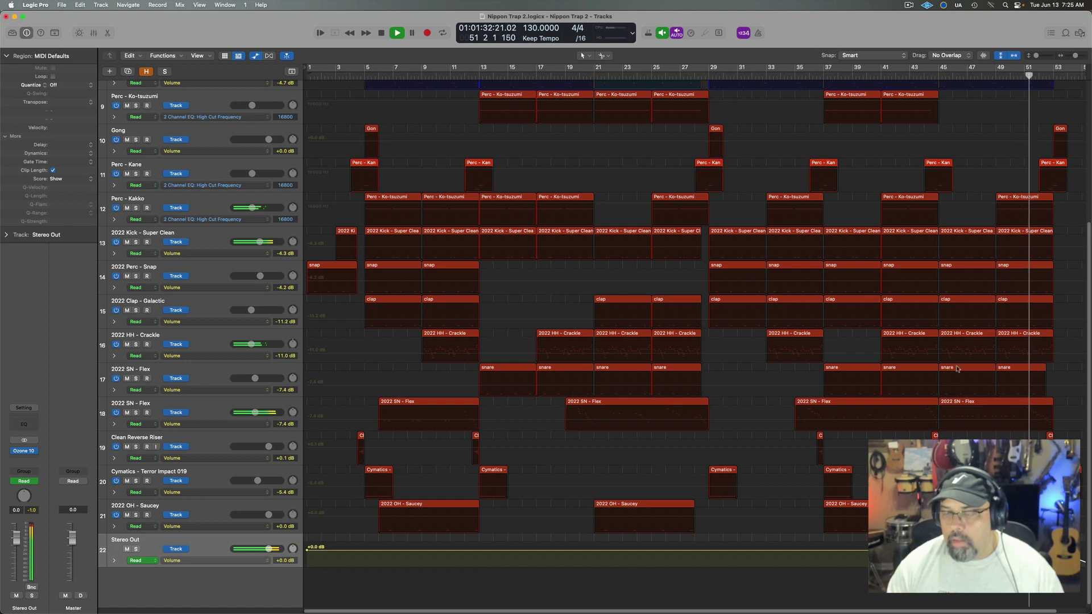
{"action": "scroll", "coordinate": [910, 603], "scroll_direction": "right", "scroll_amount": 1}
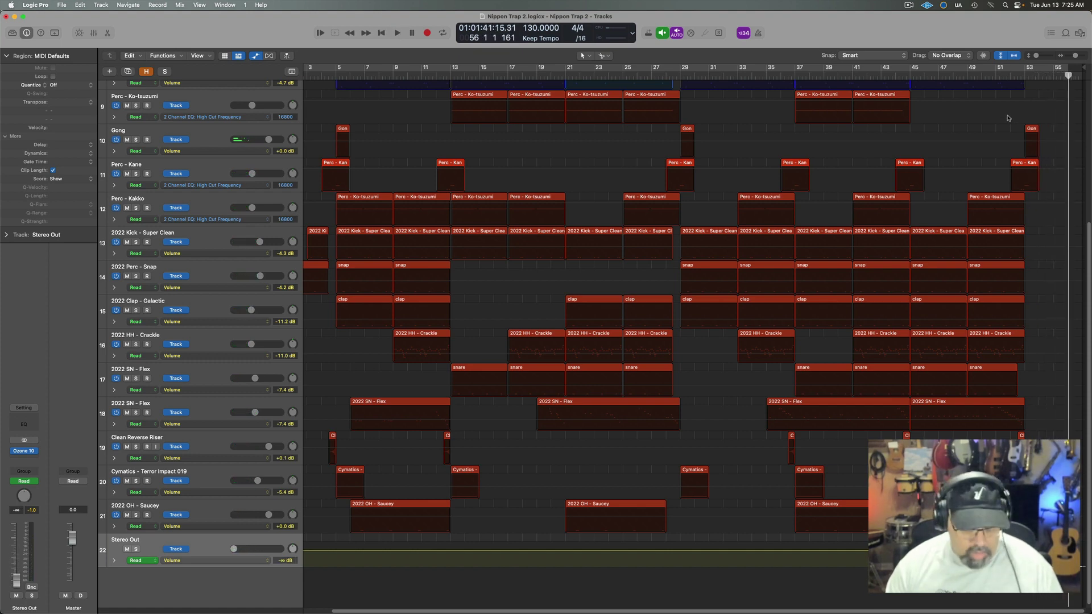
{"action": "key", "text": "a"}
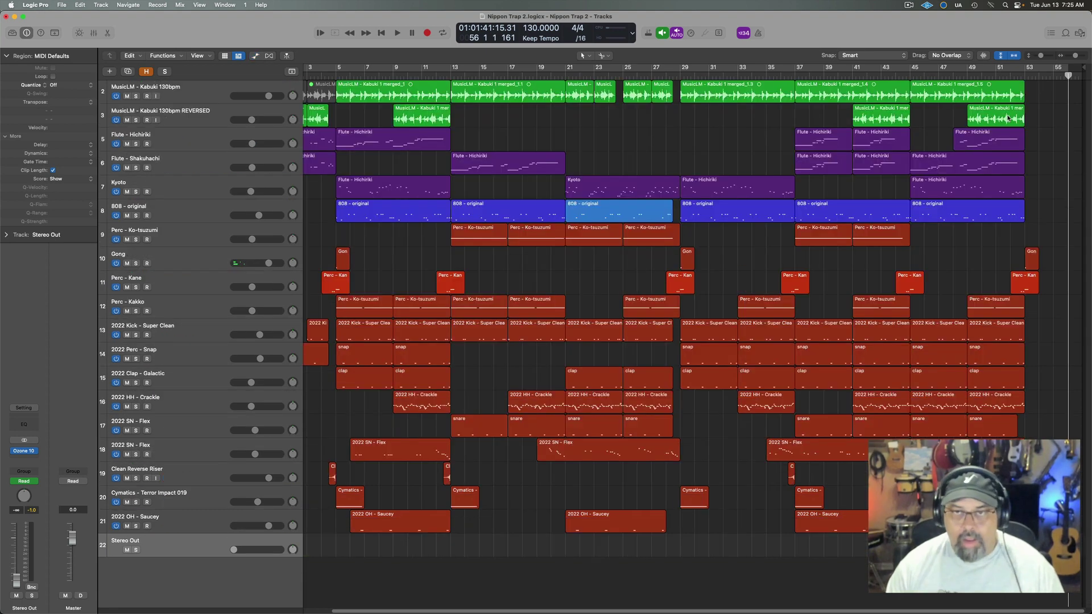
{"action": "left_click", "coordinate": [983, 69]}
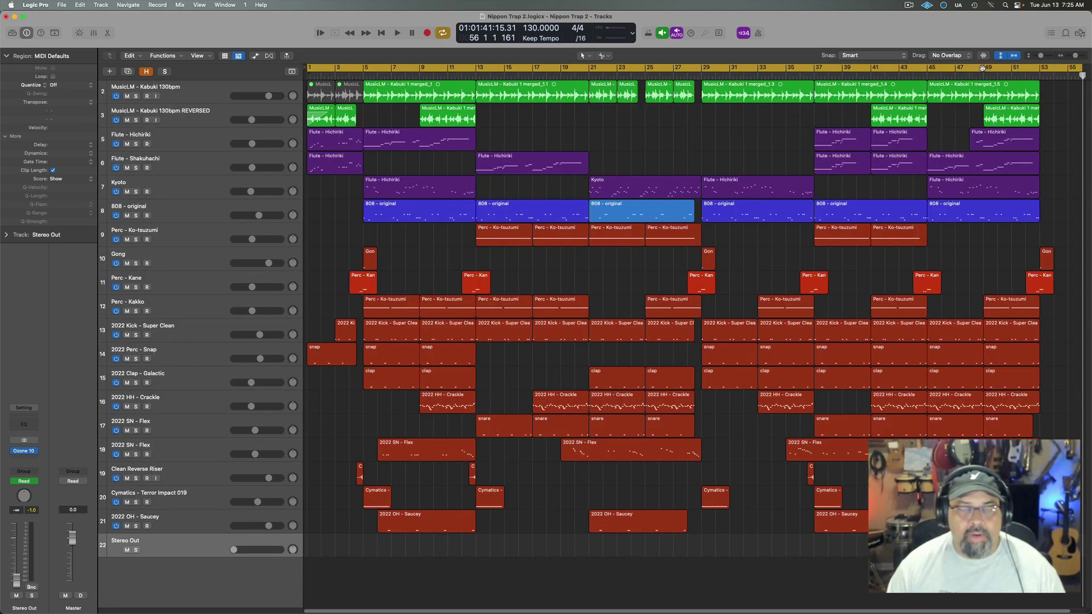